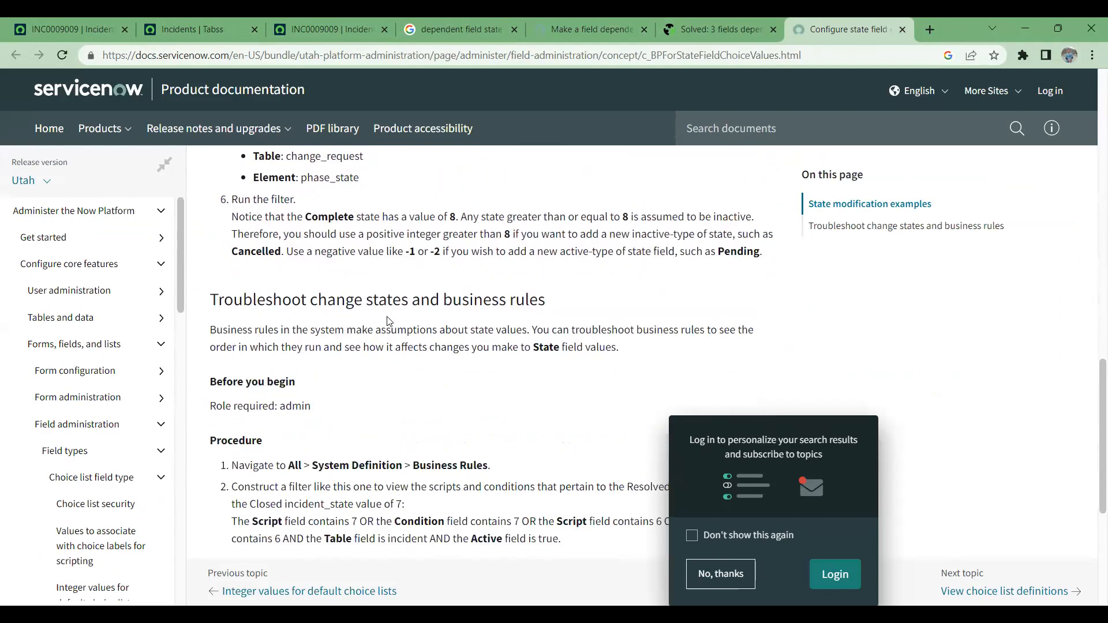
{"action": "scroll", "coordinate": [388, 318], "scroll_direction": "down", "scroll_amount": 1}
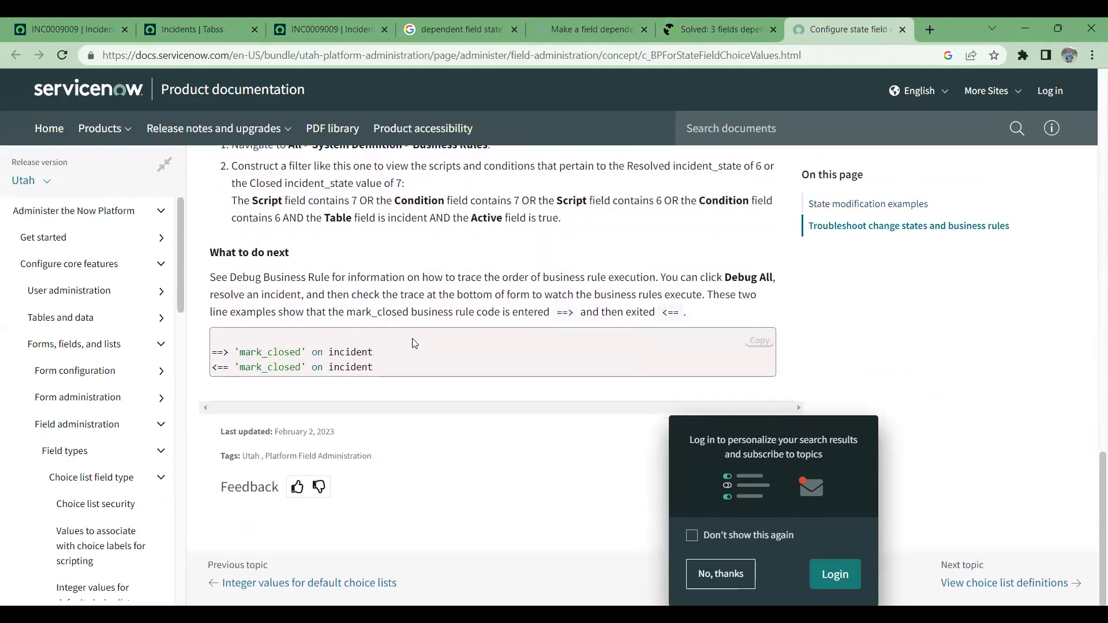
- Review the state value rules, related attributes, modification examples and troubleshooting section in the Configure state field choice values documentation
{"action": "scroll", "coordinate": [413, 342], "scroll_direction": "up", "scroll_amount": 10}
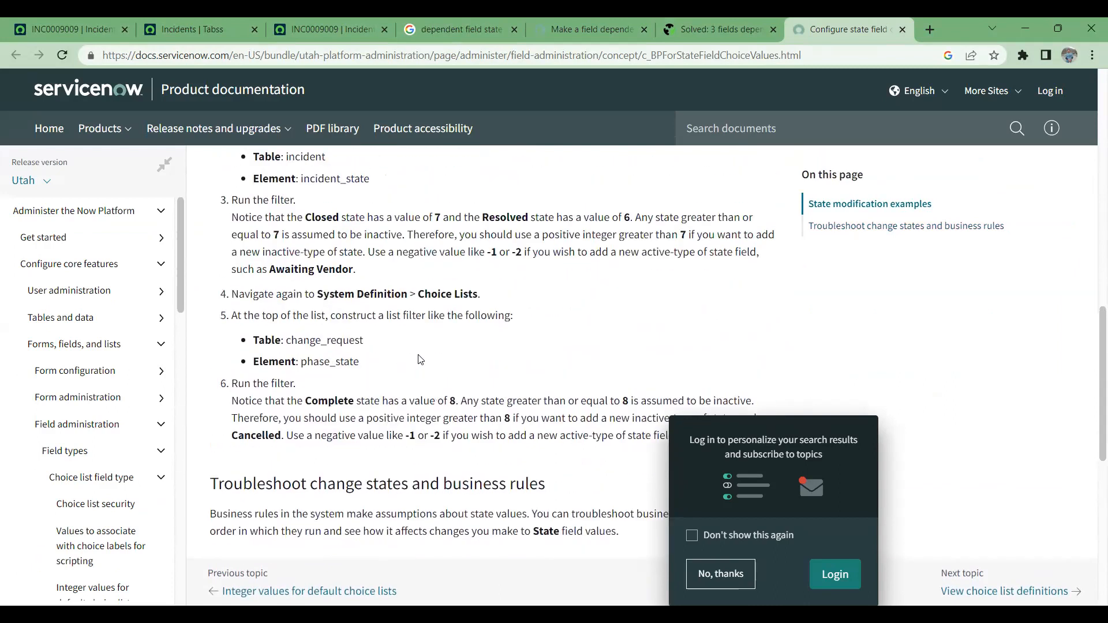
{"action": "scroll", "coordinate": [420, 360], "scroll_direction": "up", "scroll_amount": 1}
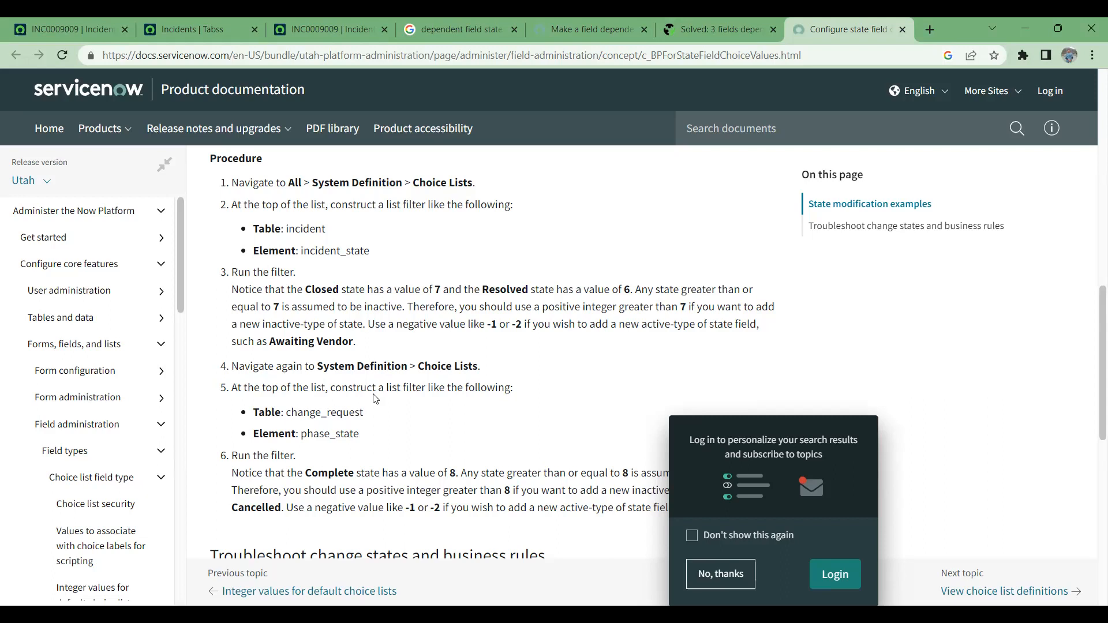
{"action": "scroll", "coordinate": [381, 441], "scroll_direction": "up", "scroll_amount": 15}
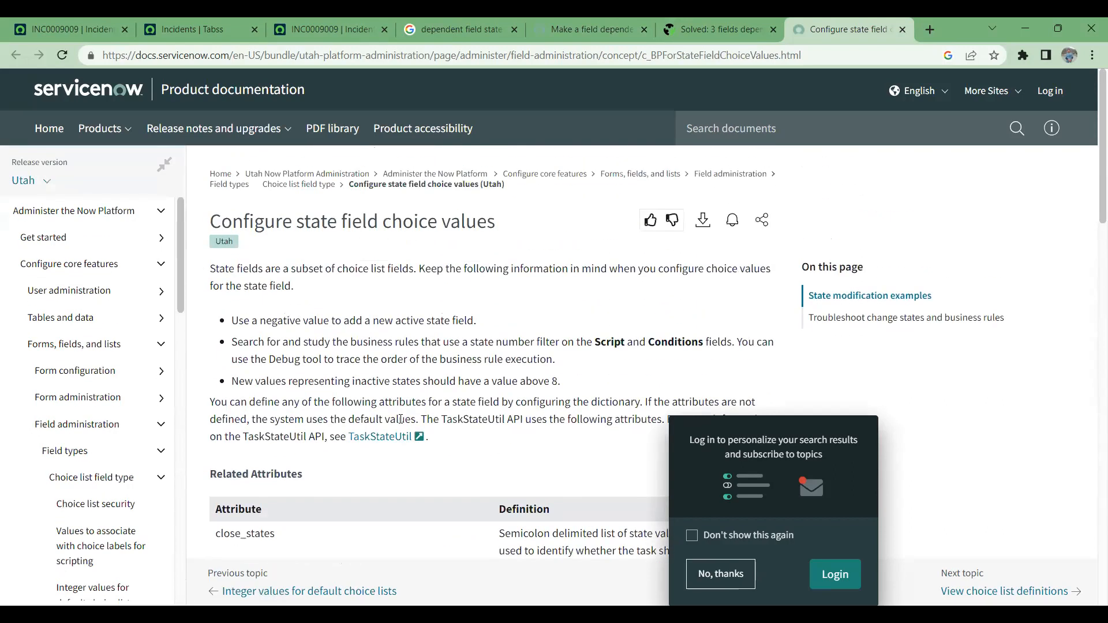
{"action": "scroll", "coordinate": [439, 402], "scroll_direction": "down", "scroll_amount": 6}
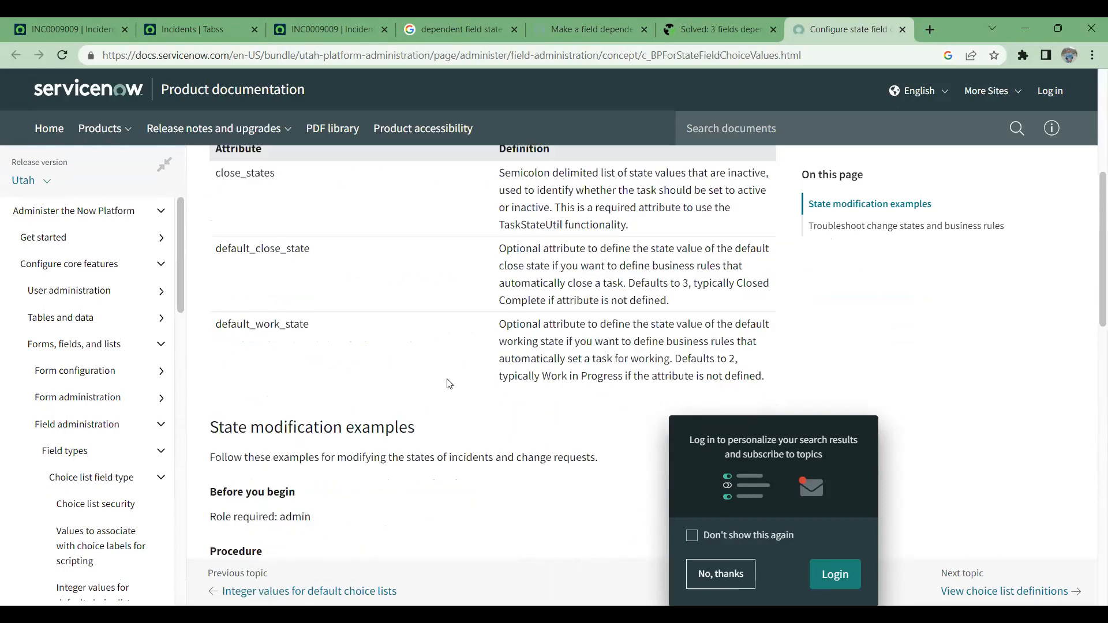
{"action": "scroll", "coordinate": [452, 384], "scroll_direction": "up", "scroll_amount": 3}
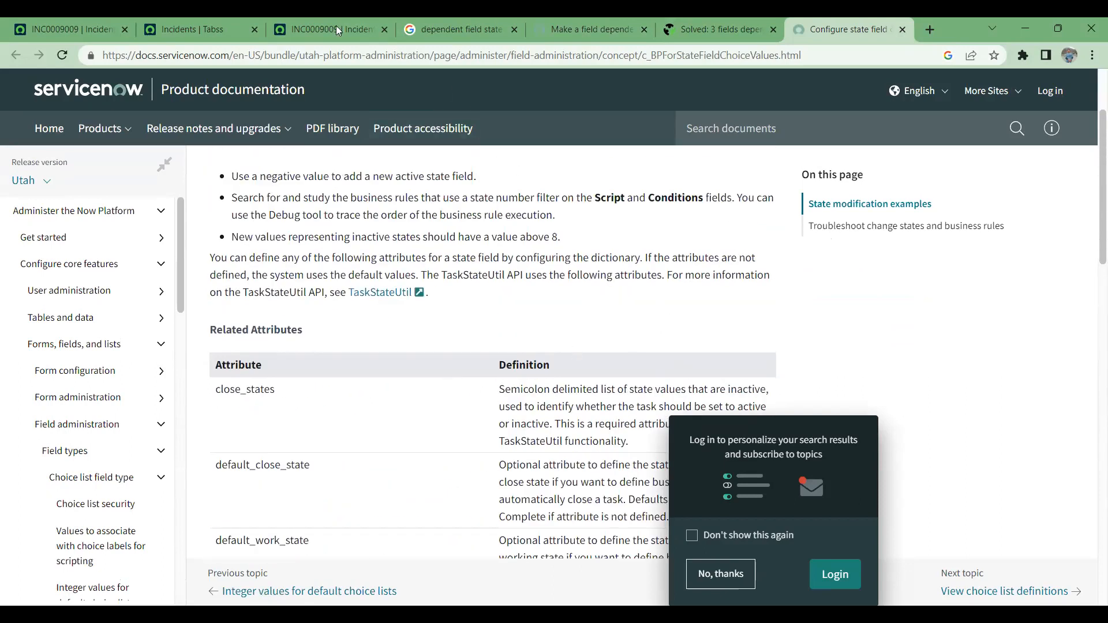
- Open incident INC0009009 from the Incidents list in a new tab and set its State to On Hold
{"action": "left_click", "coordinate": [335, 25]}
{"action": "left_click", "coordinate": [207, 22]}
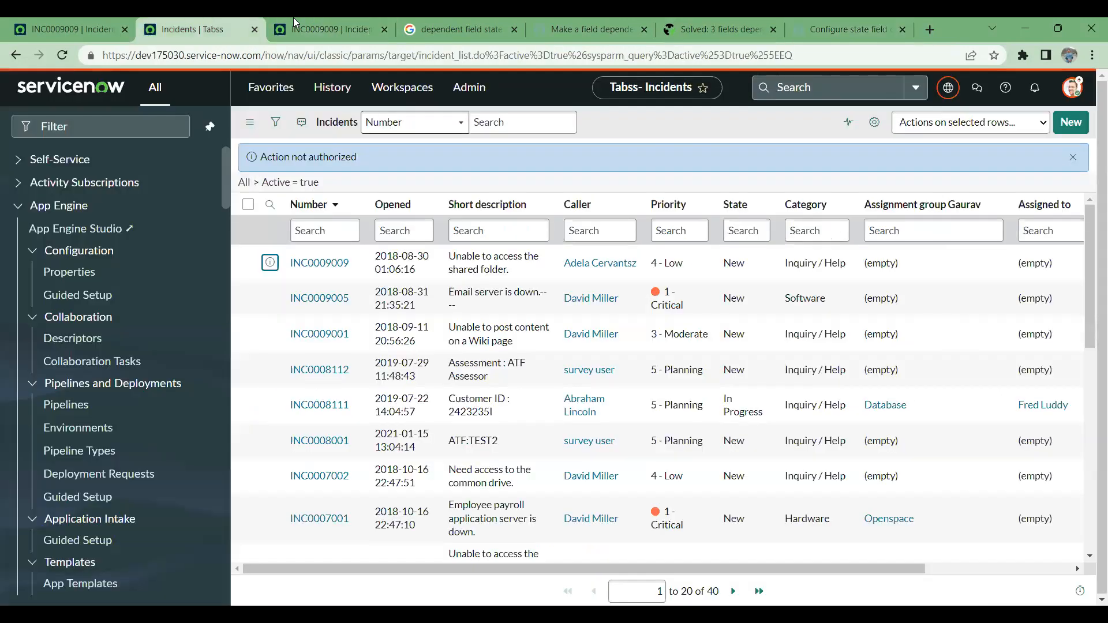
{"action": "middle_click", "coordinate": [319, 263]}
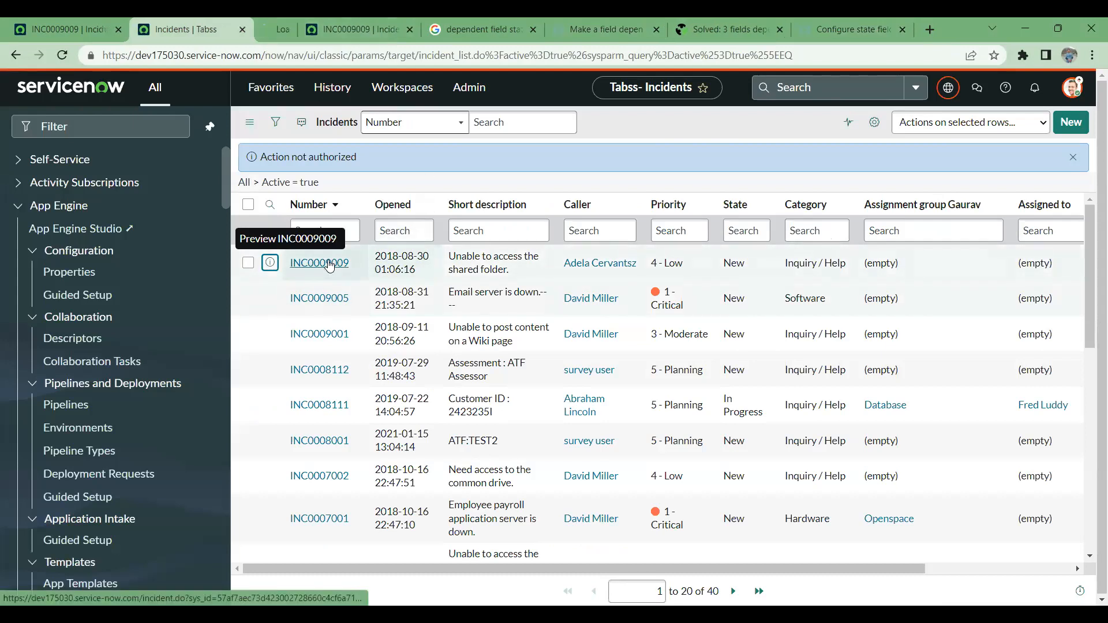
{"action": "left_click", "coordinate": [254, 26]}
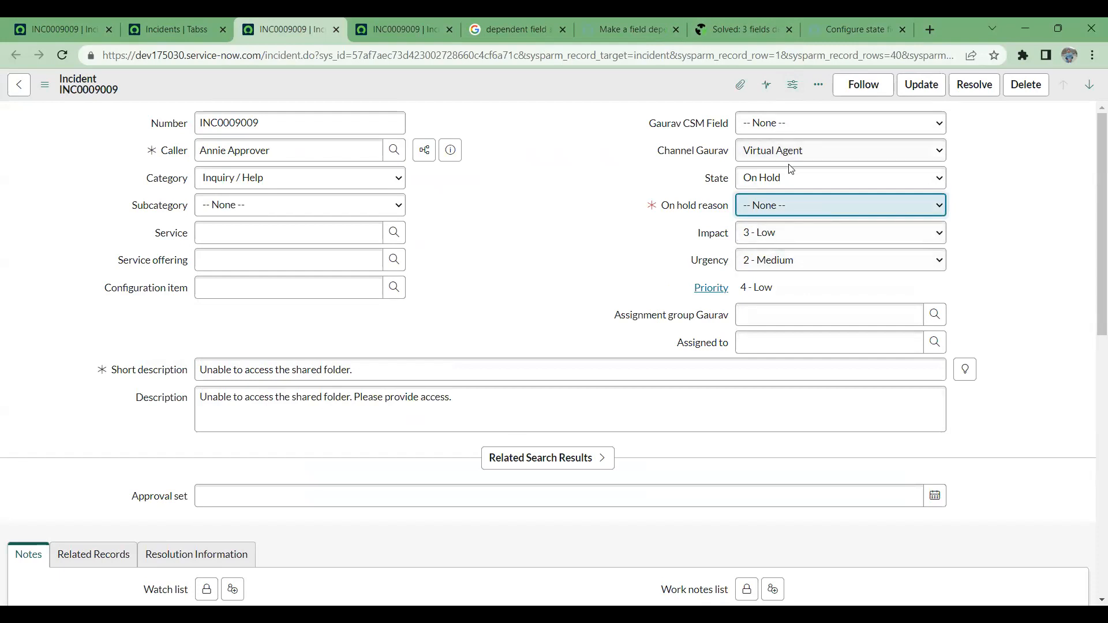
{"action": "left_click", "coordinate": [581, 187]}
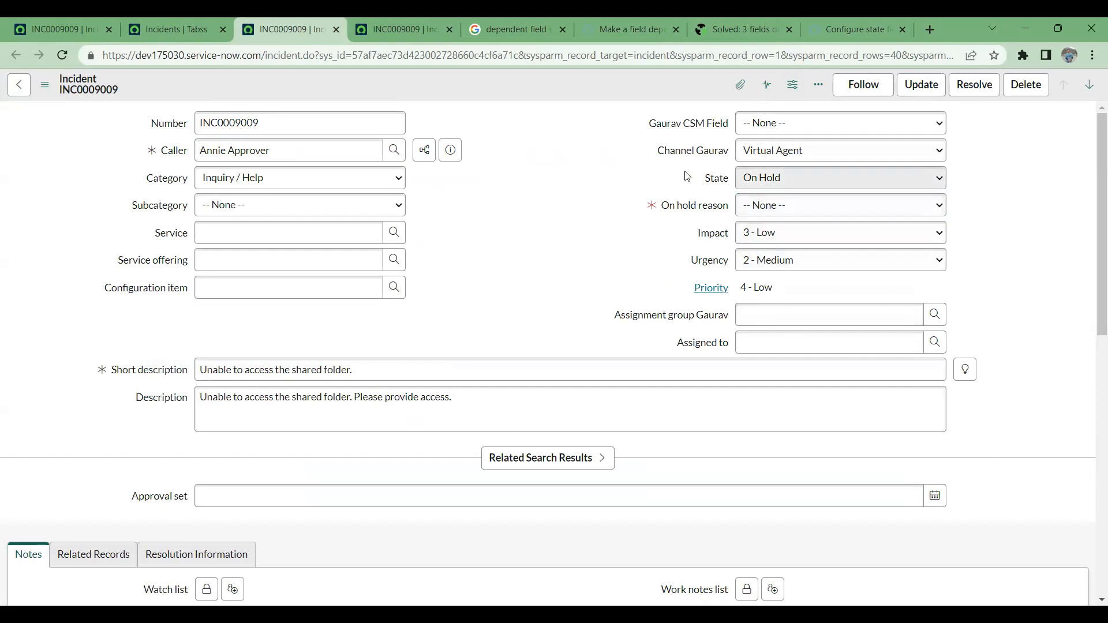
{"action": "left_click", "coordinate": [397, 17]}
{"action": "left_click", "coordinate": [524, 17]}
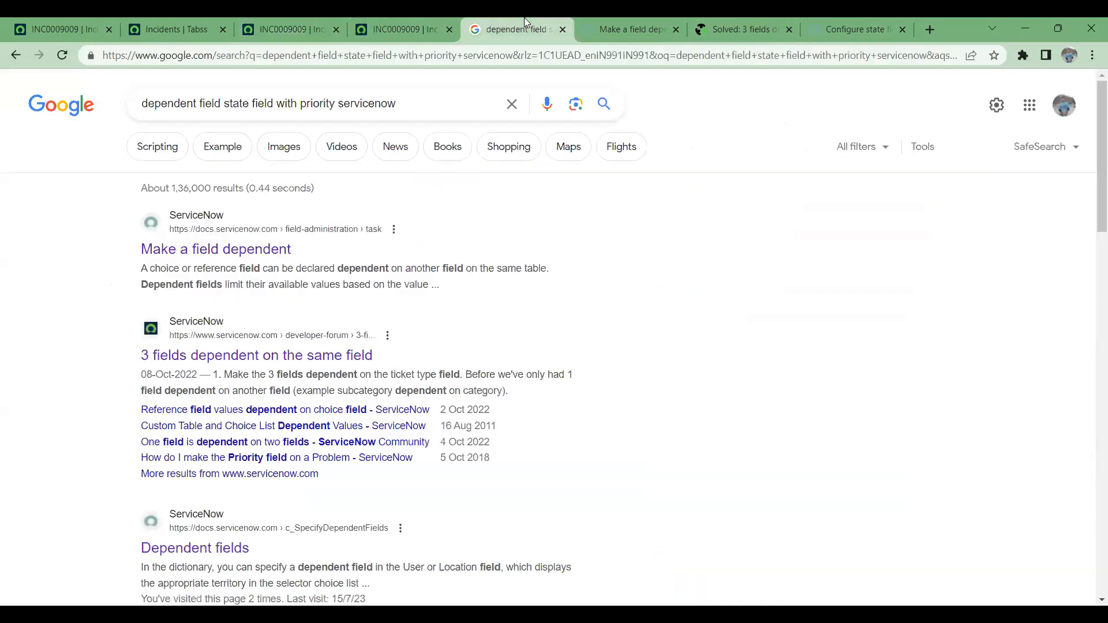
{"action": "left_click", "coordinate": [650, 17]}
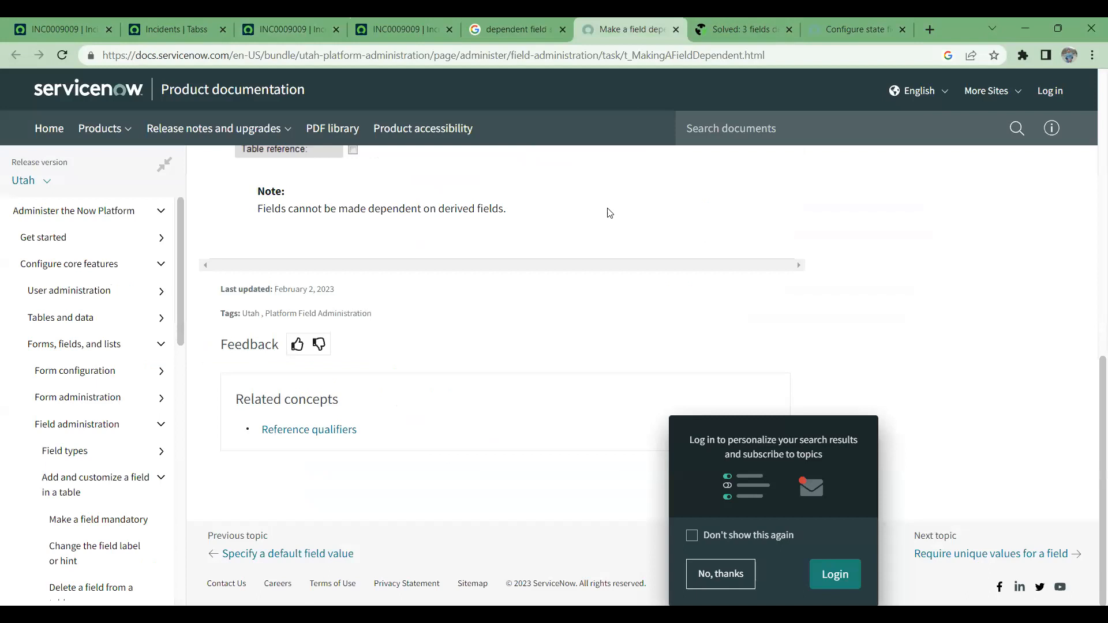
{"action": "left_click", "coordinate": [304, 17]}
{"action": "left_click", "coordinate": [223, 20]}
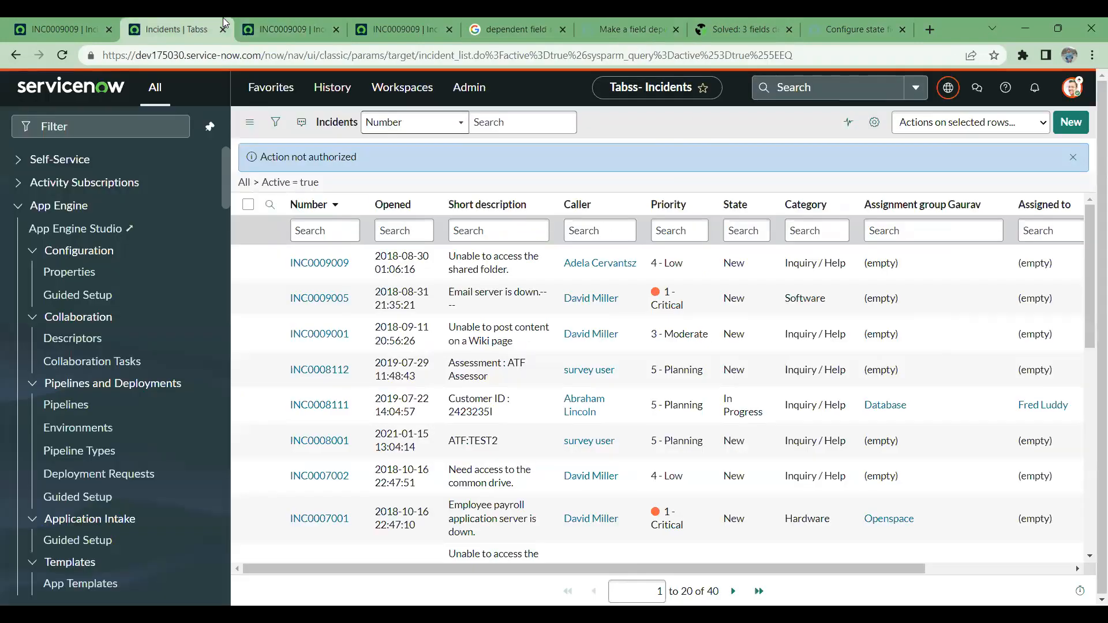
{"action": "left_click", "coordinate": [94, 17]}
- Open incident INC0009005 in a new tab and view the default value in the Impact field's dictionary entry
{"action": "left_click", "coordinate": [175, 20]}
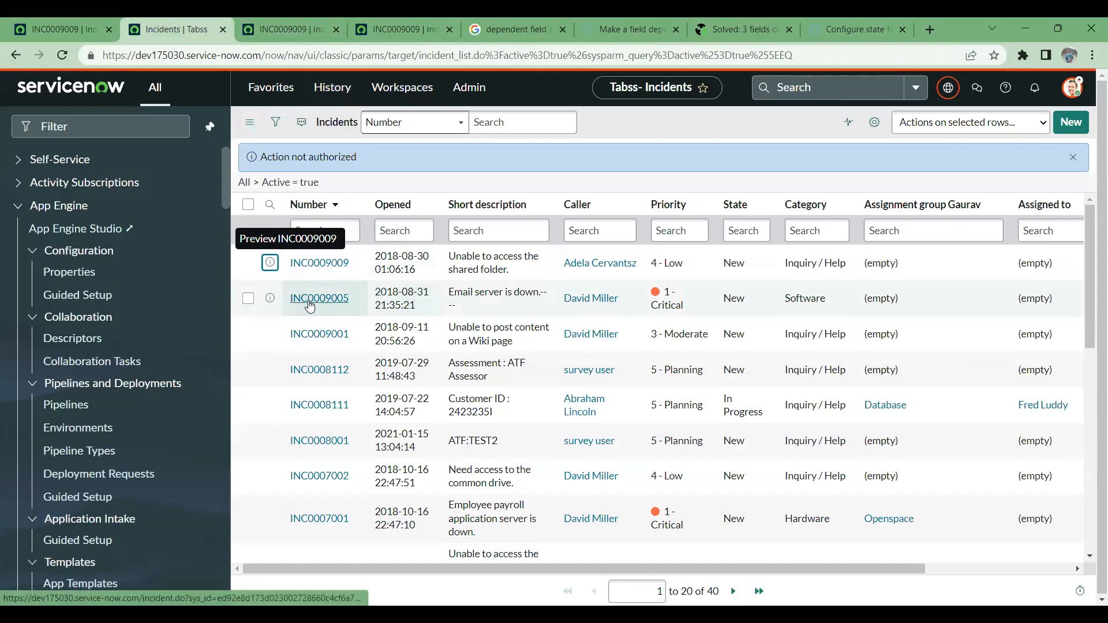
{"action": "left_click", "coordinate": [310, 300]}
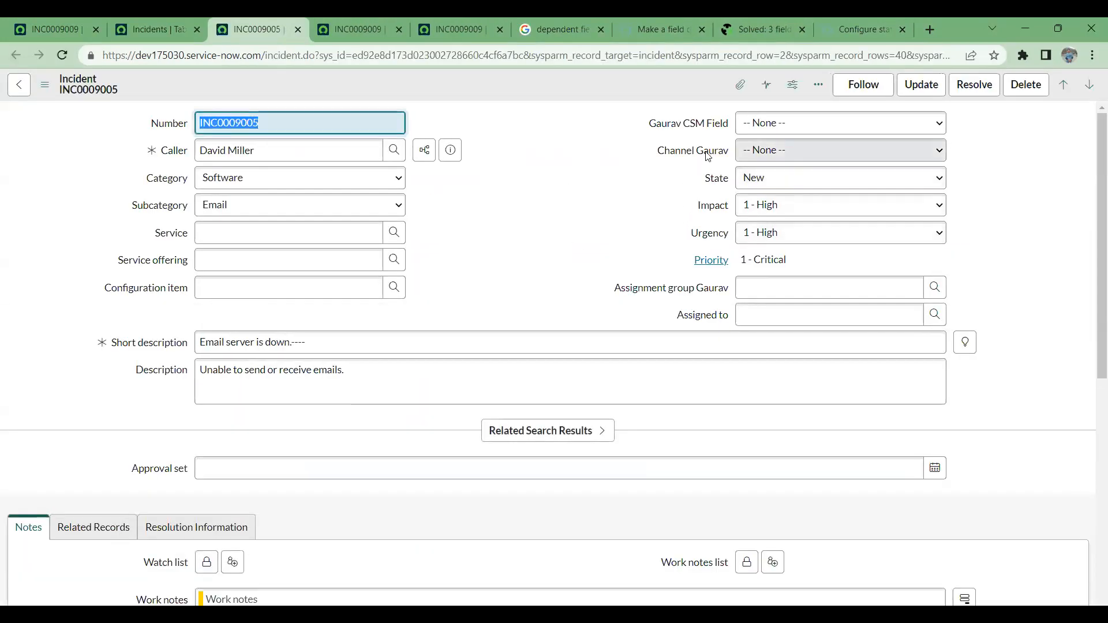
{"action": "right_click", "coordinate": [717, 208]}
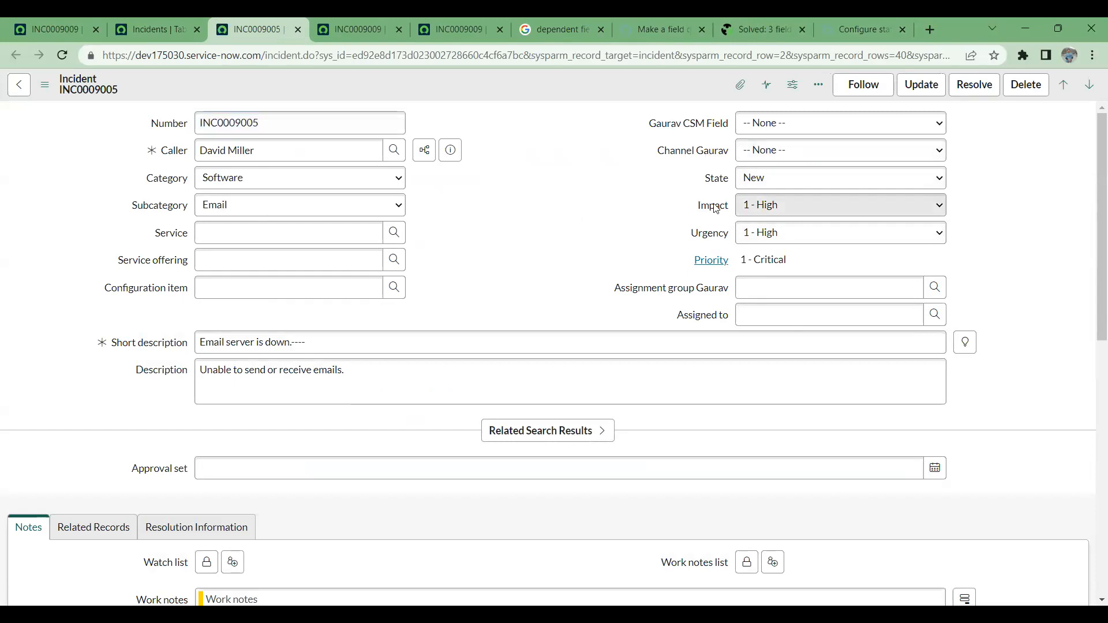
{"action": "right_click", "coordinate": [716, 208]}
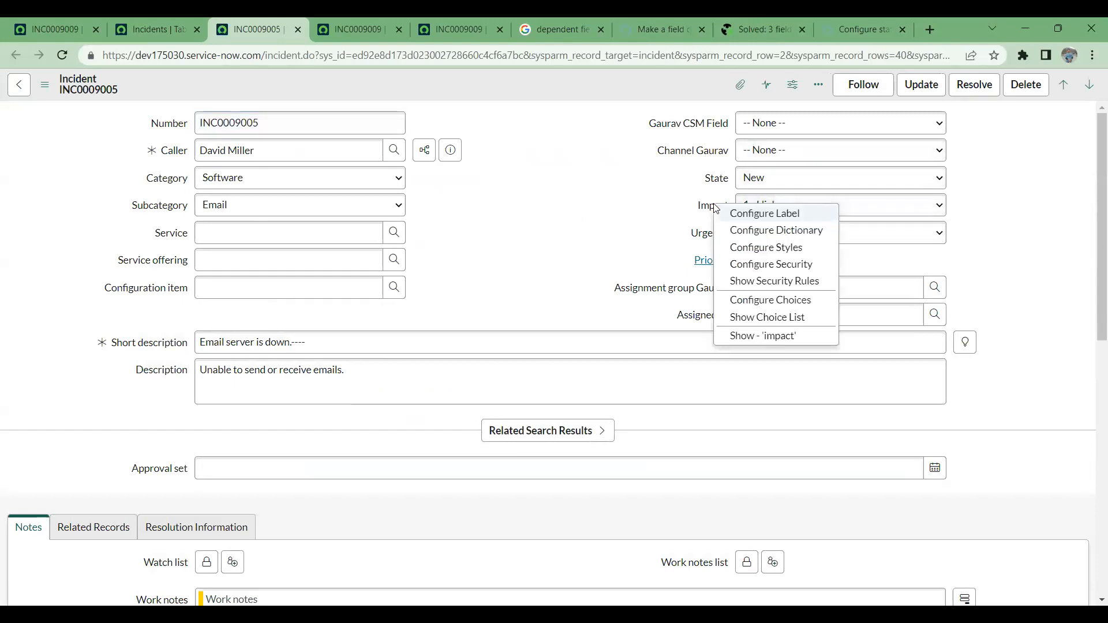
{"action": "left_click", "coordinate": [760, 230]}
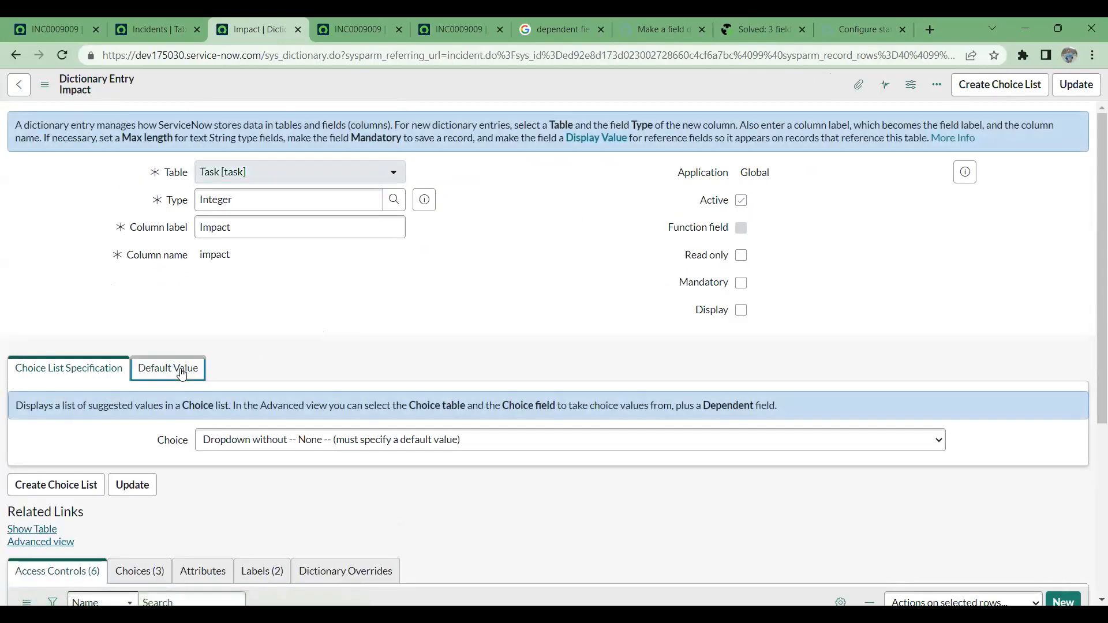
{"action": "left_click", "coordinate": [182, 374]}
- Open incident INC0009005 from the list again in another tab and show the configuration options for its Caller field
{"action": "left_click", "coordinate": [173, 29]}
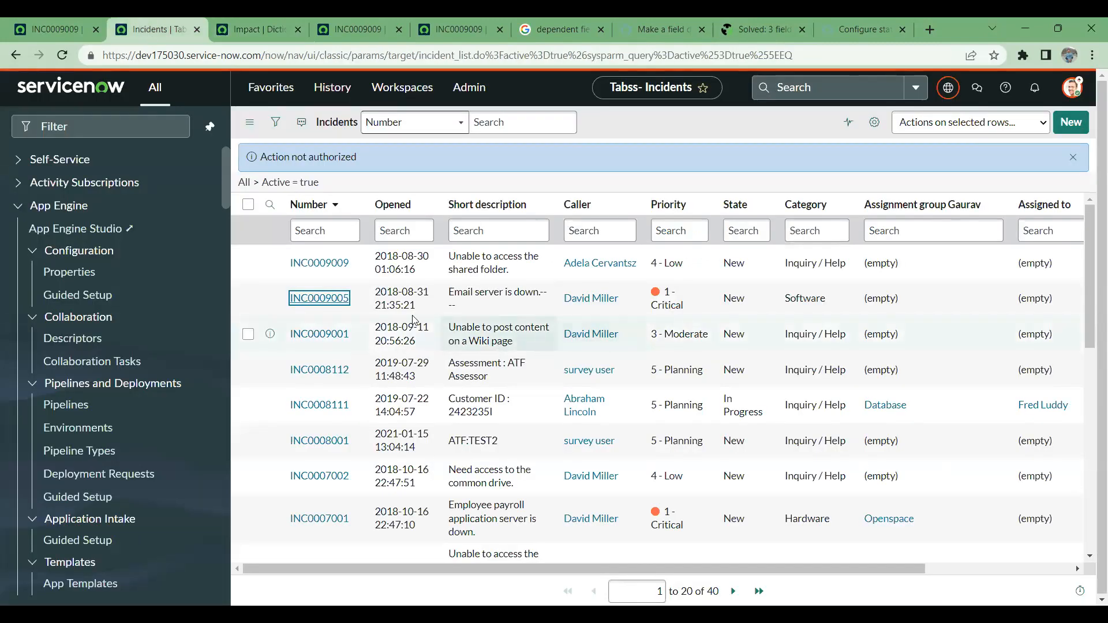
{"action": "left_click", "coordinate": [319, 298], "text": "ctrl"}
{"action": "left_click", "coordinate": [307, 19]}
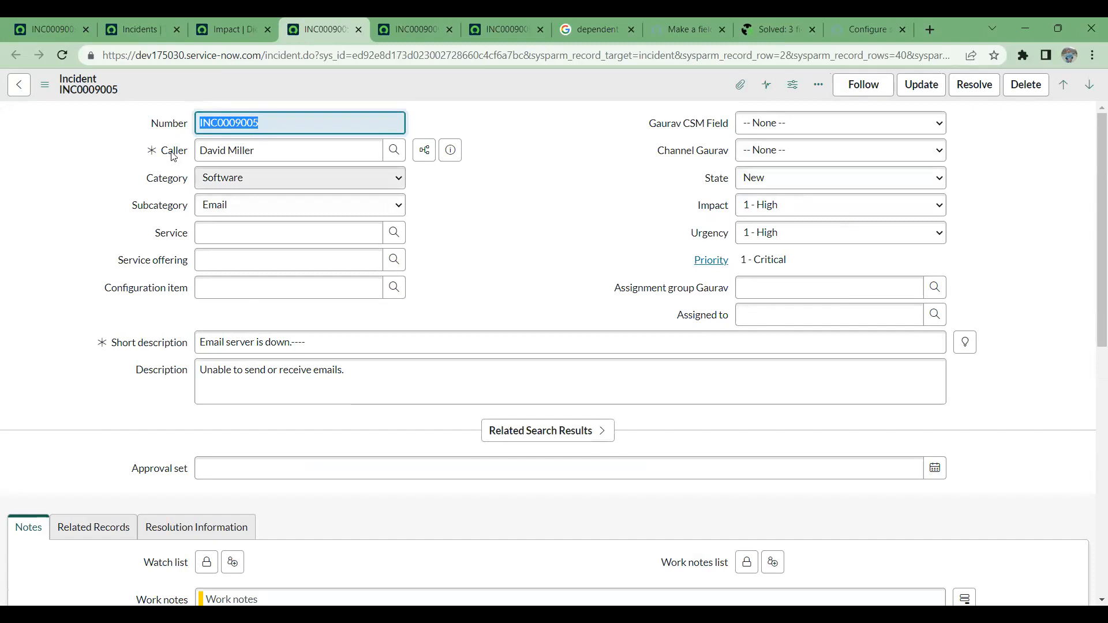
{"action": "right_click", "coordinate": [173, 156]}
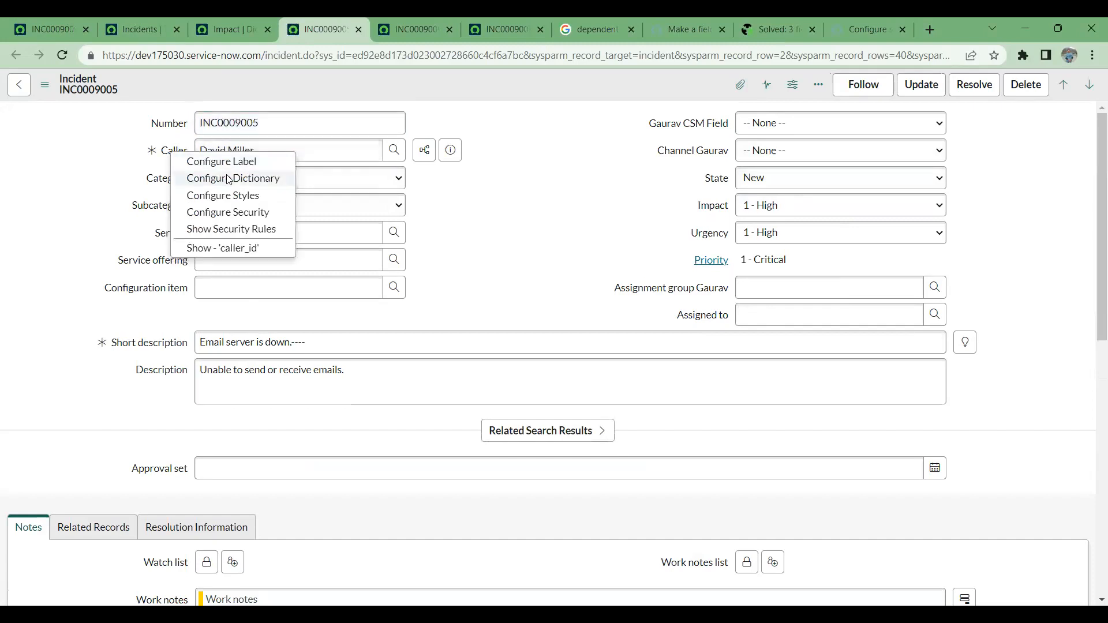
{"action": "left_click", "coordinate": [411, 29]}
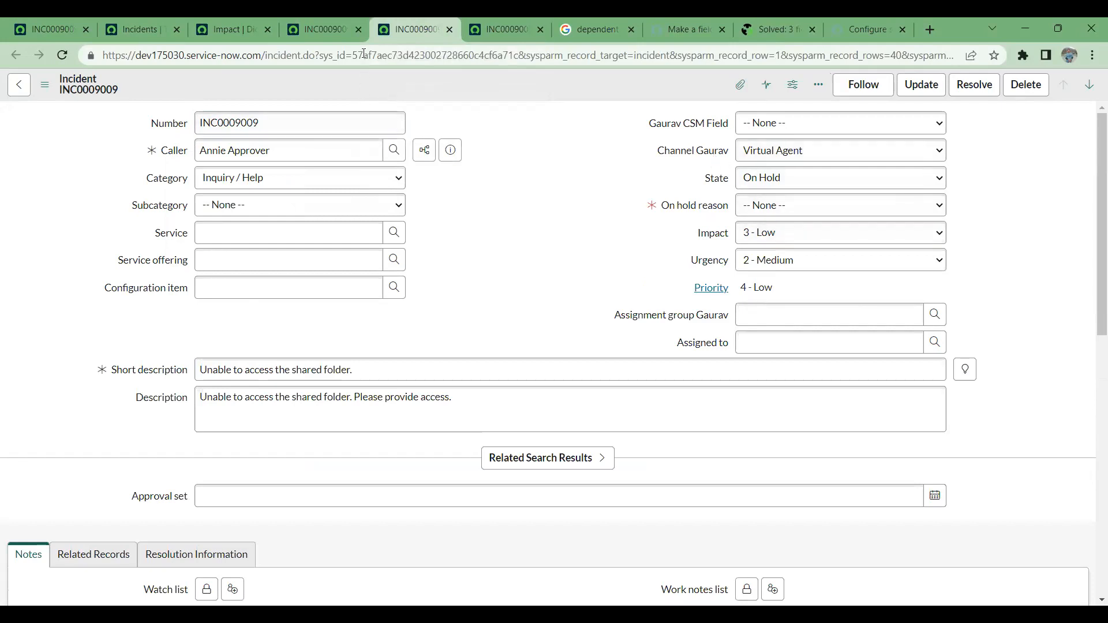
{"action": "left_click", "coordinate": [338, 24]}
- Return to the Impact dictionary entry, show its choice list specification and switch the form to the Advanced view
{"action": "left_click", "coordinate": [239, 26]}
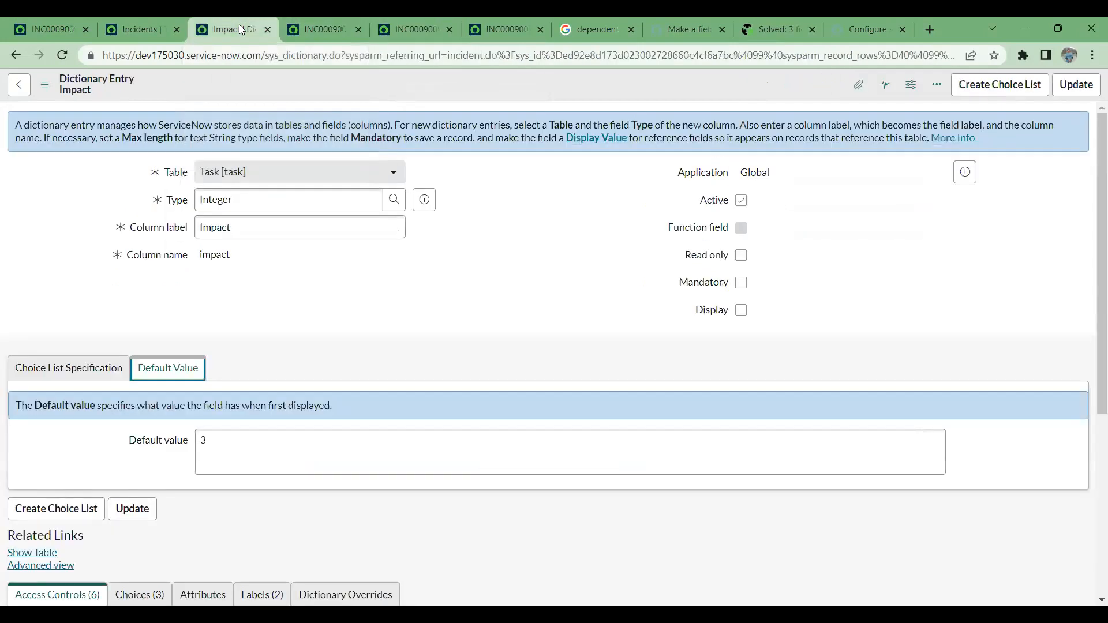
{"action": "scroll", "coordinate": [416, 282], "scroll_direction": "down", "scroll_amount": 2}
{"action": "scroll", "coordinate": [408, 292], "scroll_direction": "up", "scroll_amount": 2}
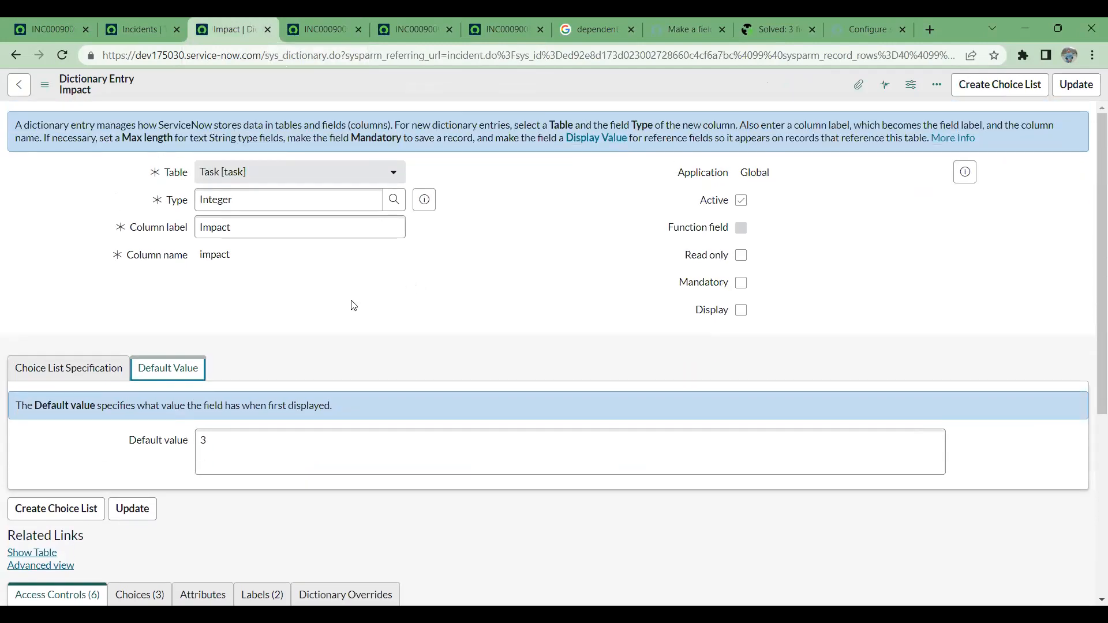
{"action": "left_click", "coordinate": [120, 365]}
{"action": "left_click", "coordinate": [41, 540]}
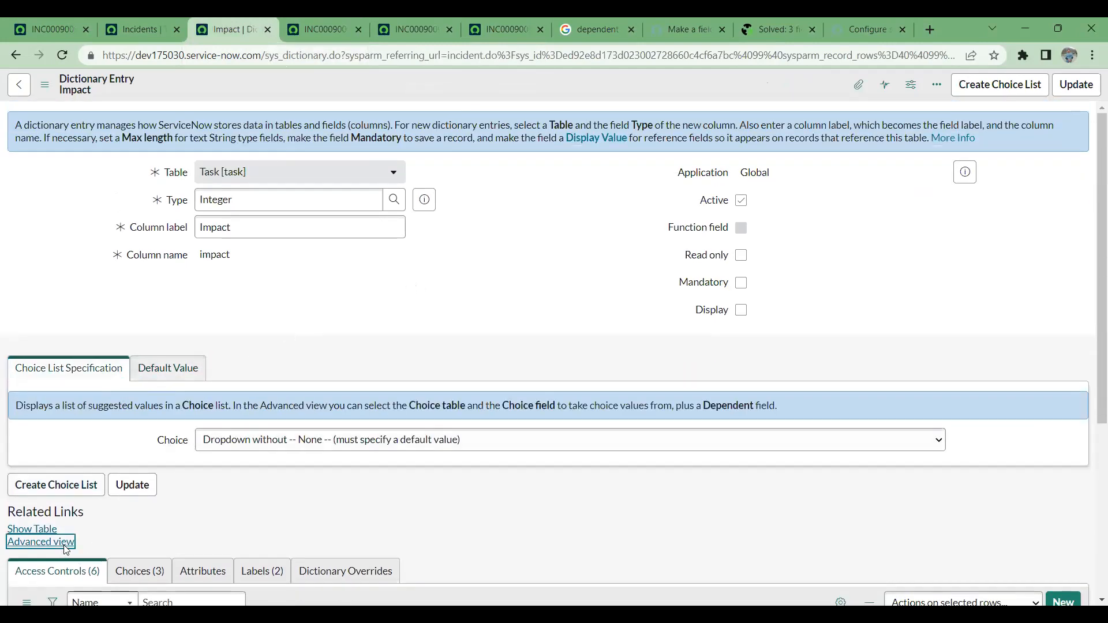
{"action": "scroll", "coordinate": [427, 303], "scroll_direction": "down", "scroll_amount": 5}
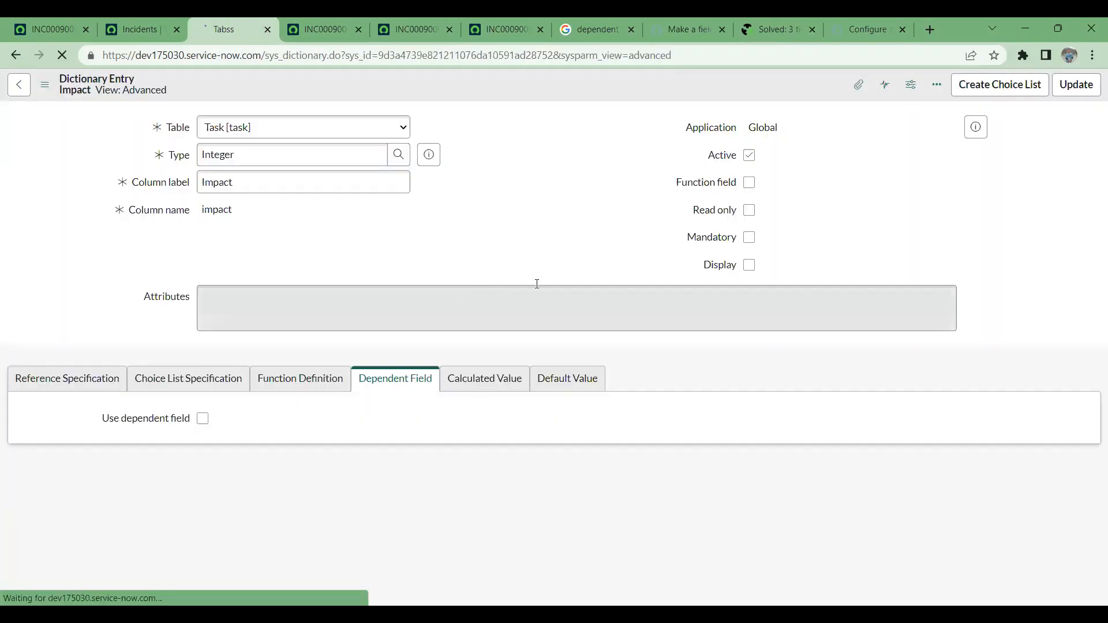
{"action": "scroll", "coordinate": [565, 300], "scroll_direction": "down", "scroll_amount": 7}
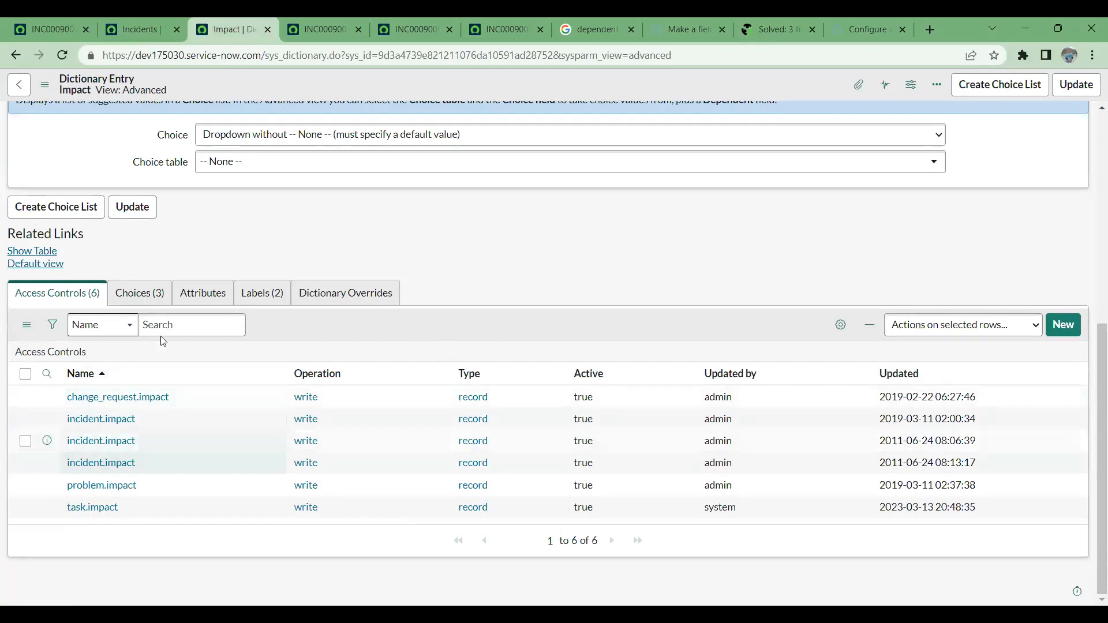
- Examine the Choices and Attributes related lists and the Attributes field of the Impact dictionary entry
{"action": "left_click", "coordinate": [141, 294]}
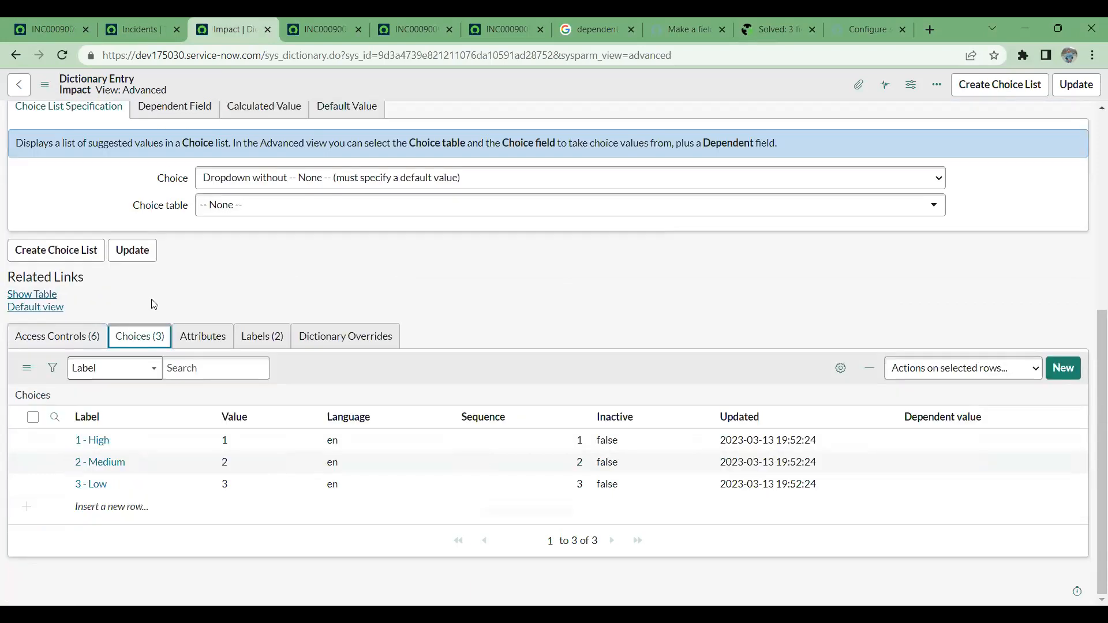
{"action": "left_click", "coordinate": [205, 342]}
{"action": "scroll", "coordinate": [521, 349], "scroll_direction": "up", "scroll_amount": 5}
{"action": "scroll", "coordinate": [521, 345], "scroll_direction": "up", "scroll_amount": 1}
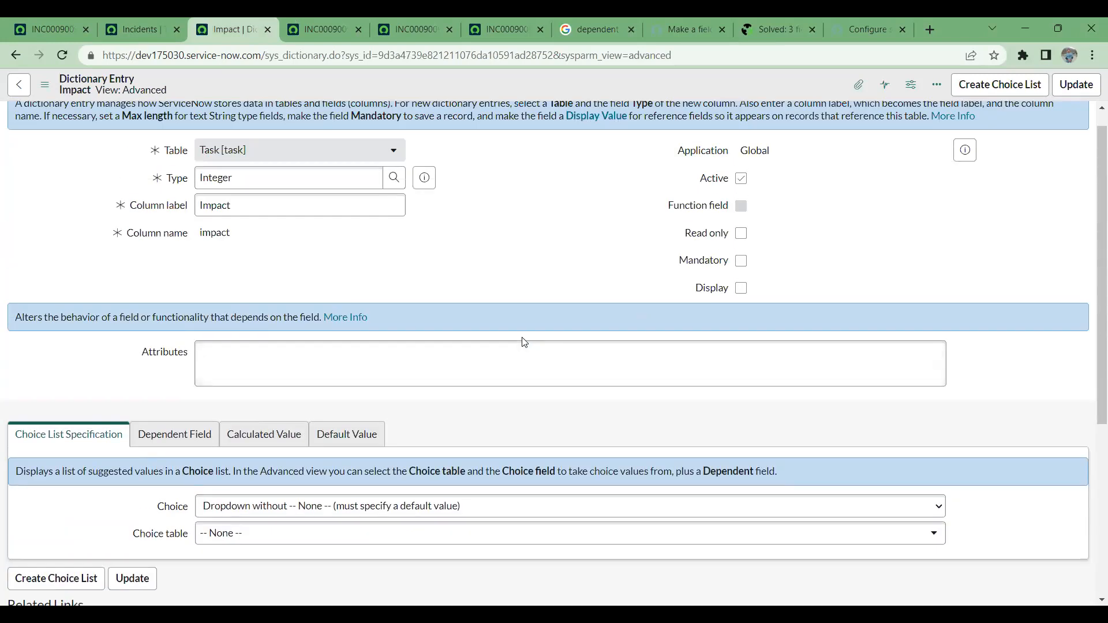
{"action": "left_click_drag", "start_coordinate": [143, 353], "coordinate": [197, 351]}
- Return to incident INC0009009 and replace the Caller value with the wildcard search text "*a"
{"action": "left_click", "coordinate": [142, 25]}
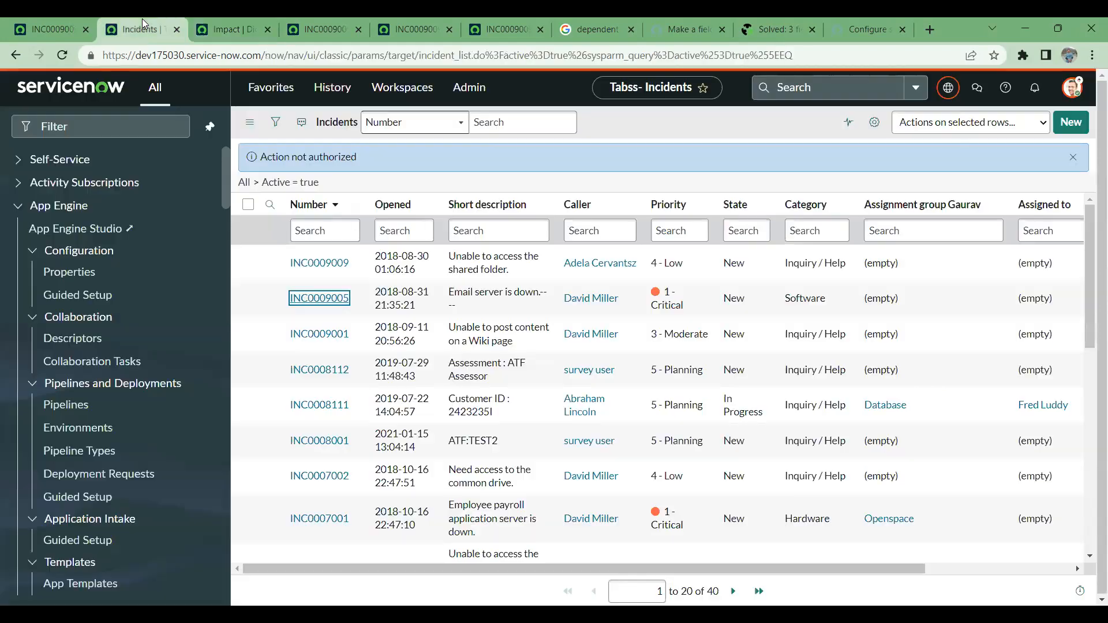
{"action": "left_click", "coordinate": [23, 21]}
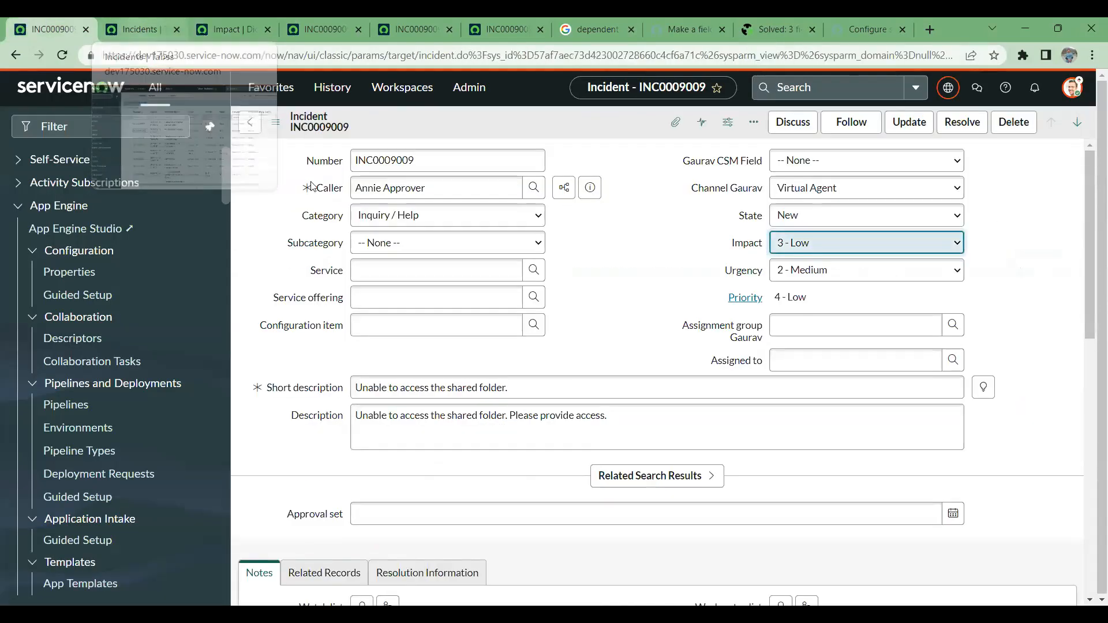
{"action": "left_click", "coordinate": [529, 194]}
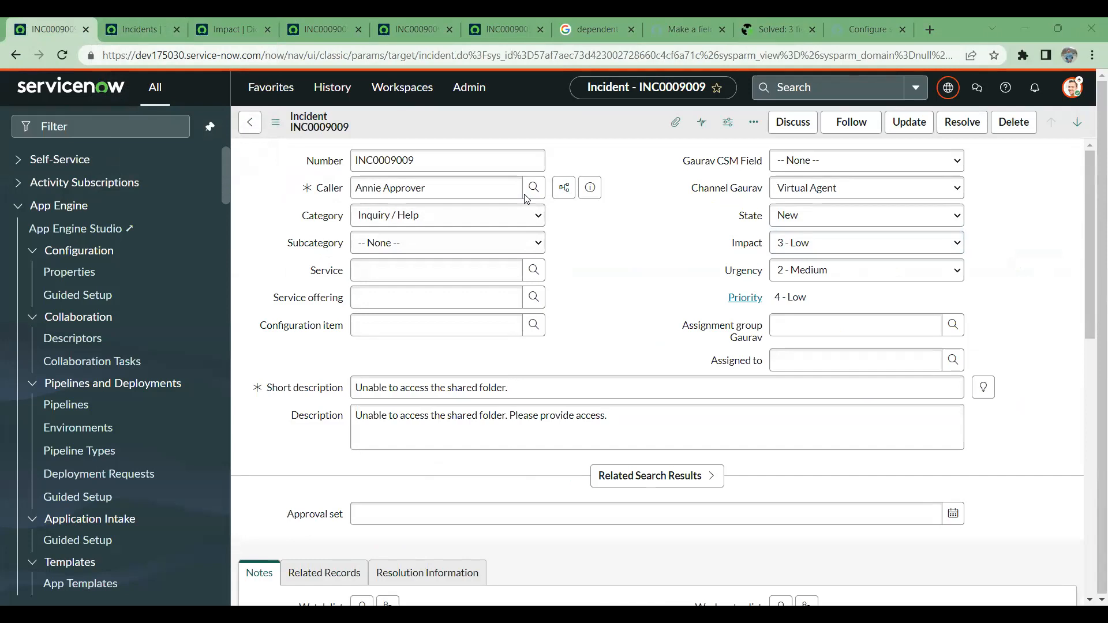
{"action": "left_click", "coordinate": [215, 168]}
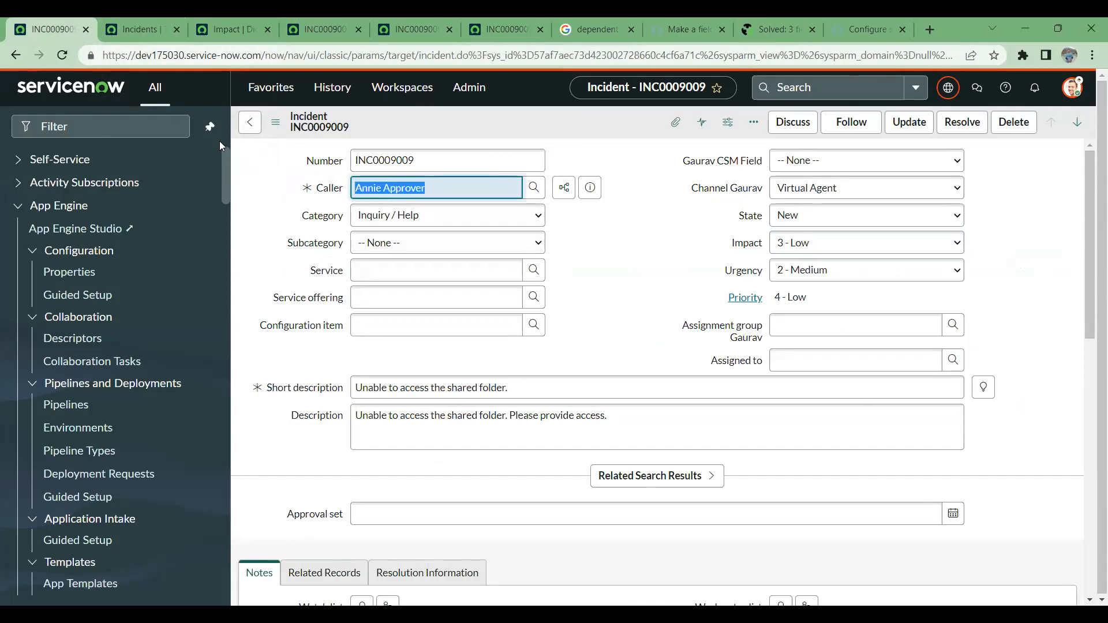
{"action": "key", "text": "BackSpace"}
{"action": "type", "text": "*a"}
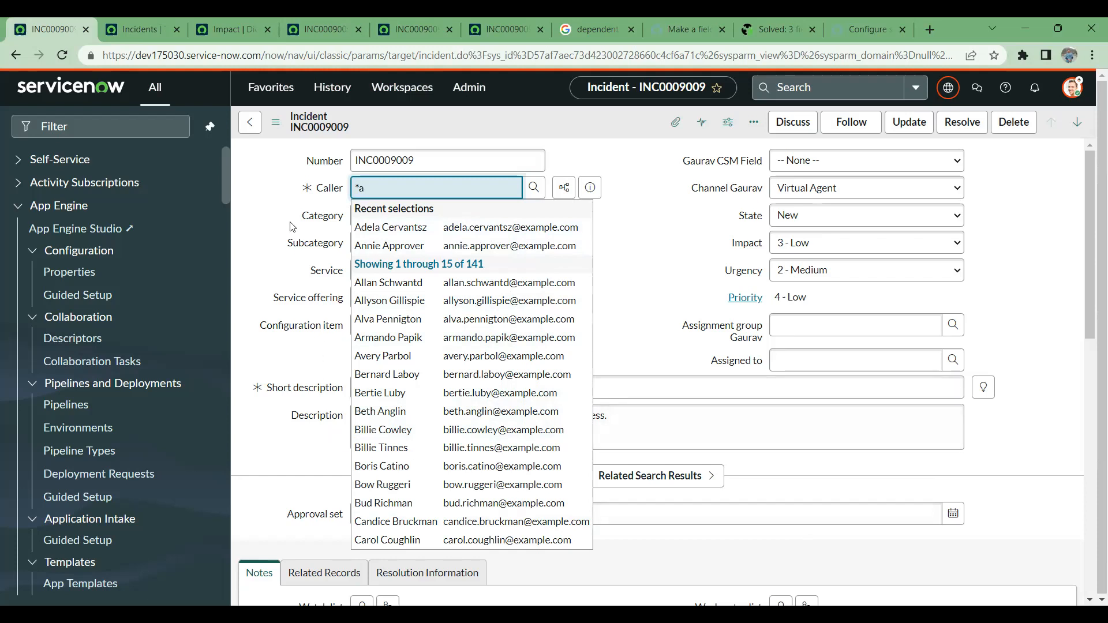
{"action": "left_click", "coordinate": [314, 210]}
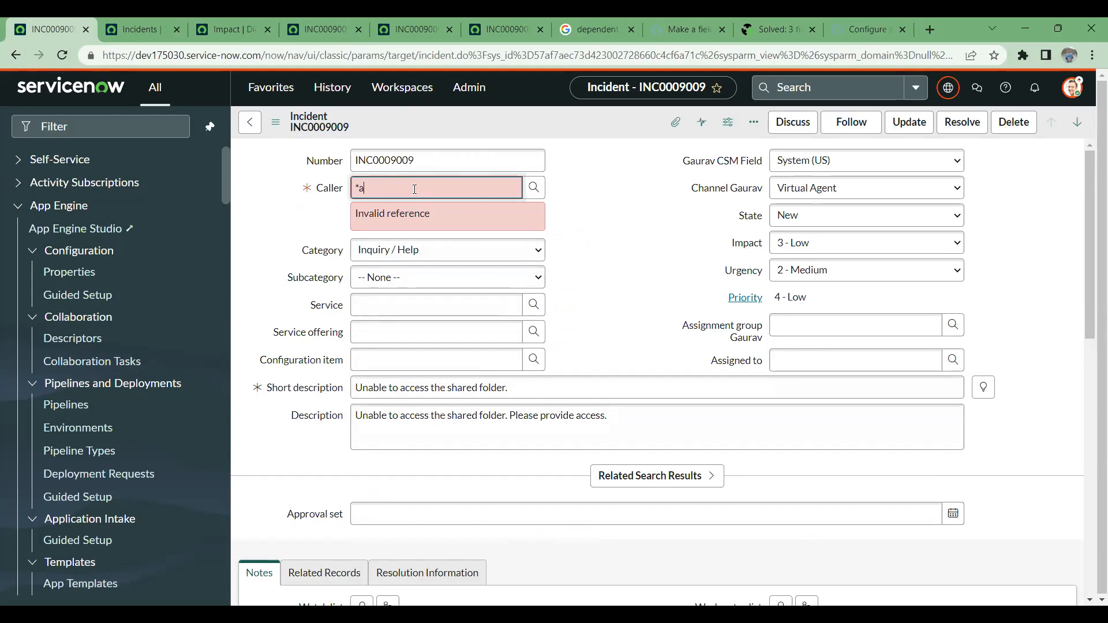
- Switch to the Google results and search for "attributes for reference field in servicenow" using the suggested query
{"action": "scroll", "coordinate": [559, 215], "scroll_direction": "down", "scroll_amount": 1}
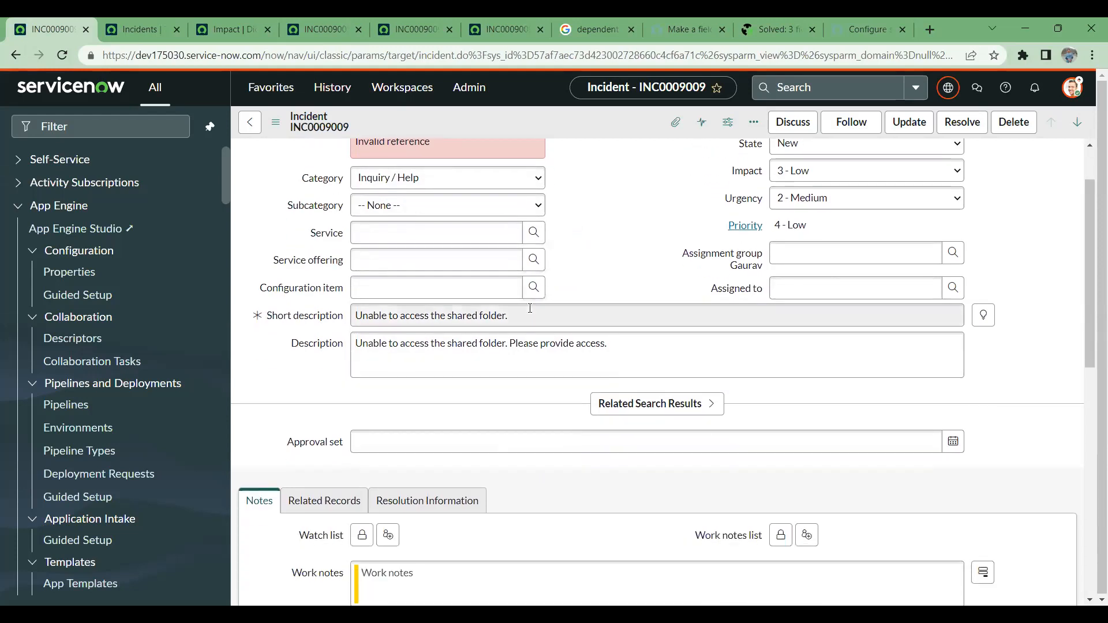
{"action": "left_click", "coordinate": [610, 32]}
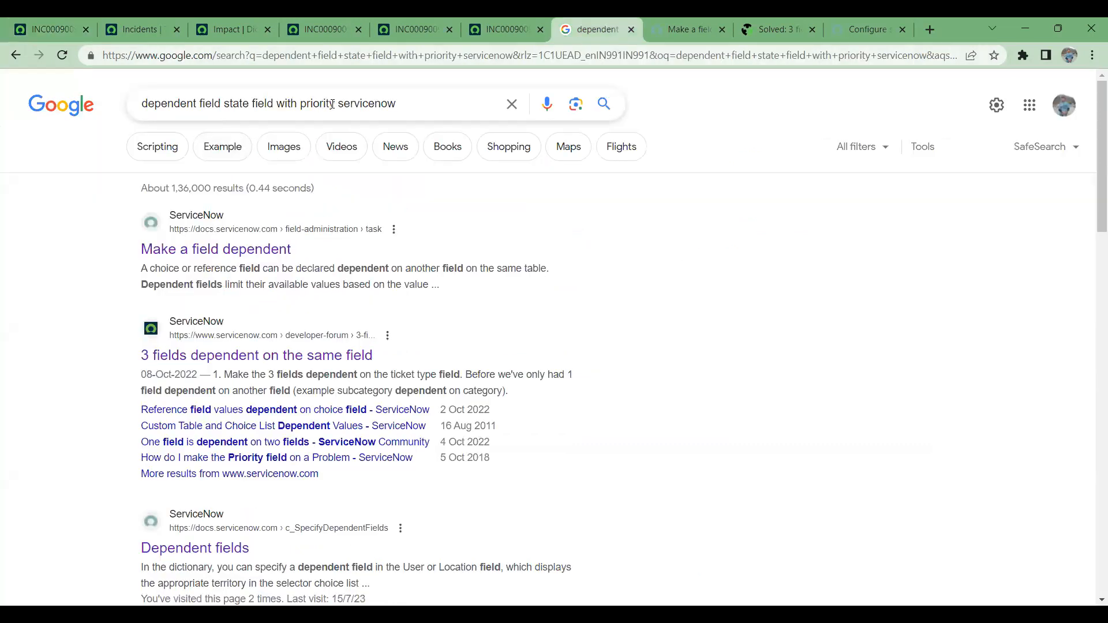
{"action": "left_click_drag", "start_coordinate": [336, 103], "coordinate": [125, 115]}
{"action": "type", "text": "at"}
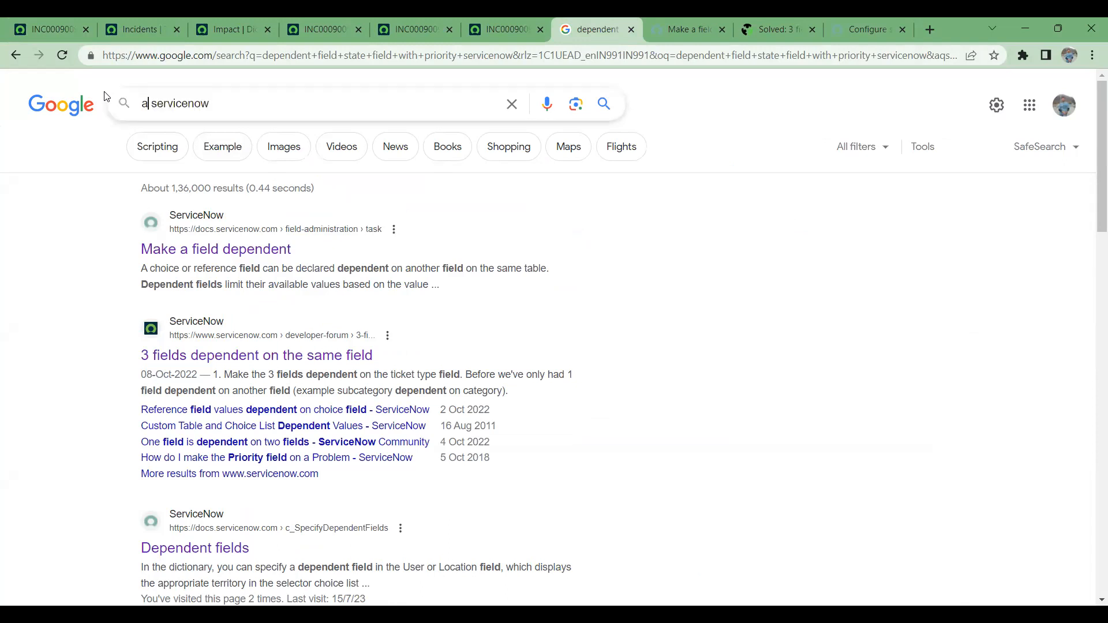
{"action": "type", "text": "tributes"}
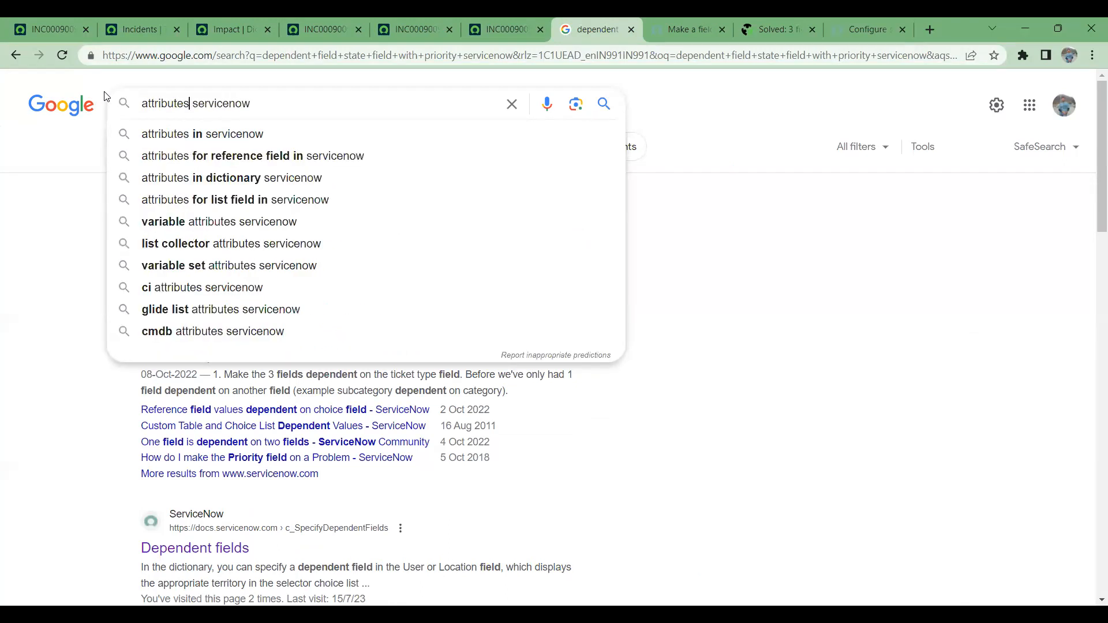
{"action": "scroll", "coordinate": [230, 95], "scroll_direction": "down", "scroll_amount": 1}
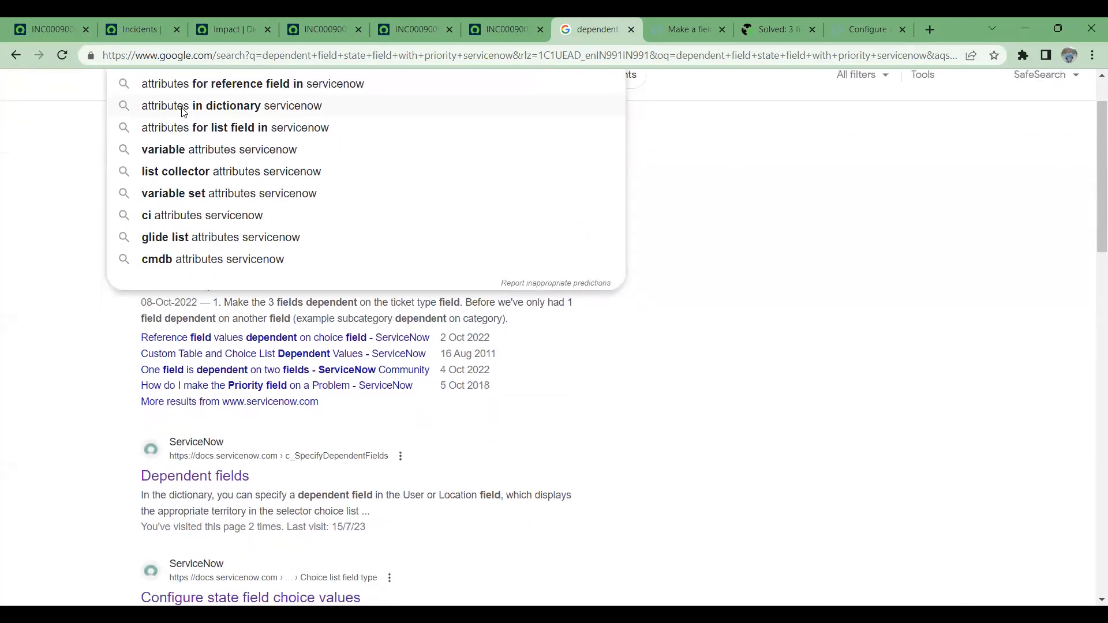
{"action": "left_click", "coordinate": [239, 85]}
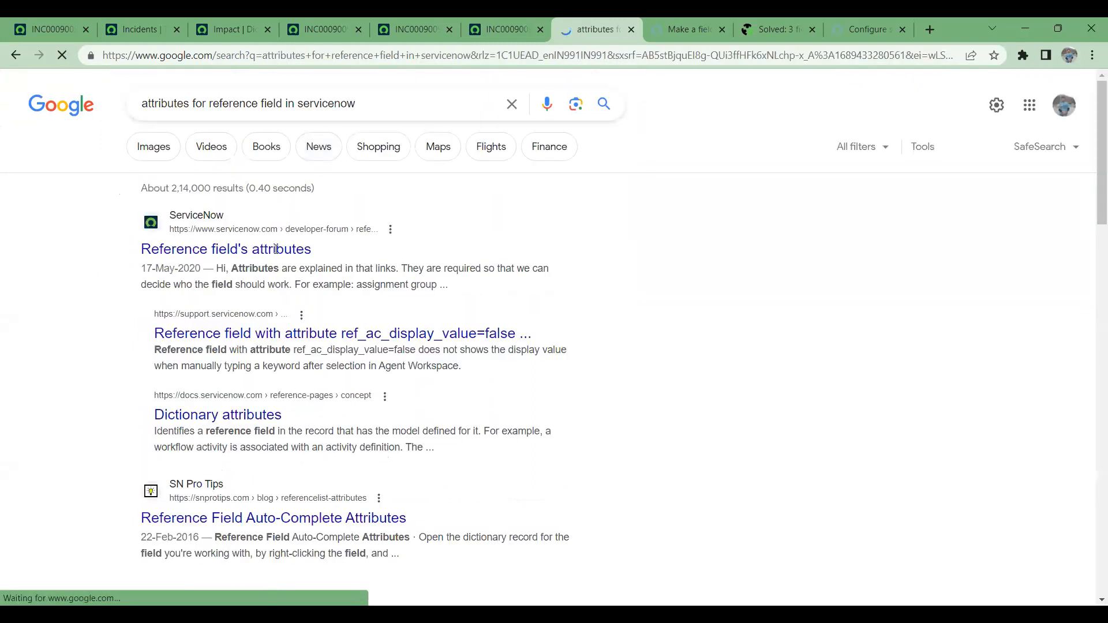
- Open the community post "Reference field's attributes" in a separate tab and highlight tree_picker in the accepted answer
{"action": "left_click", "coordinate": [336, 266]}
{"action": "left_click_drag", "start_coordinate": [610, 24], "coordinate": [519, 20]}
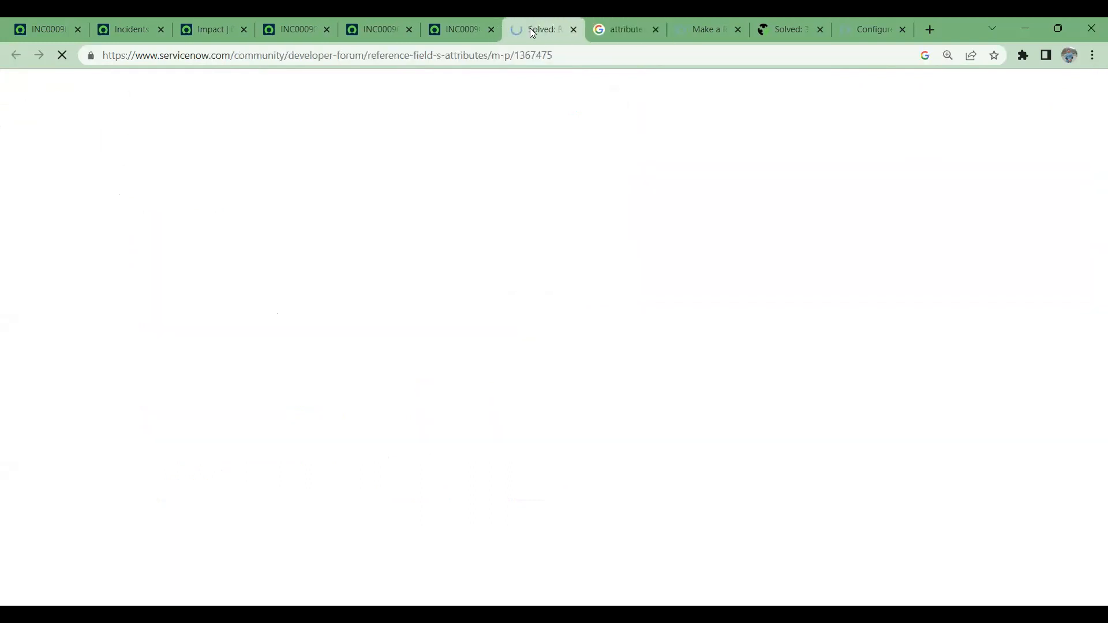
{"action": "scroll", "coordinate": [398, 368], "scroll_direction": "down", "scroll_amount": 5}
{"action": "scroll", "coordinate": [398, 368], "scroll_direction": "down", "scroll_amount": 15}
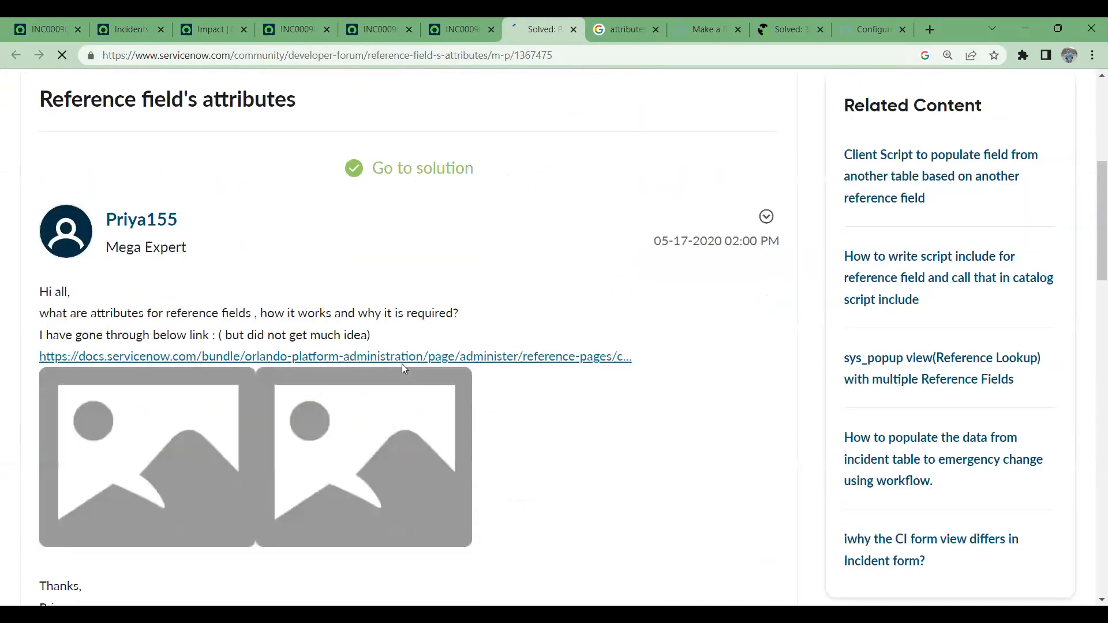
{"action": "scroll", "coordinate": [425, 374], "scroll_direction": "down", "scroll_amount": 12}
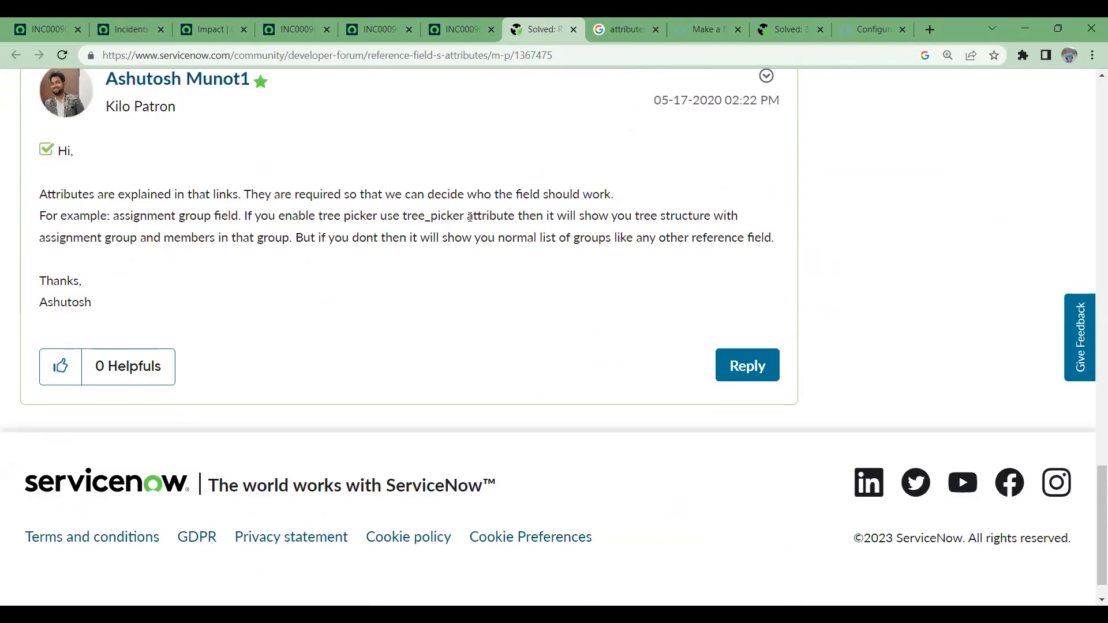
{"action": "left_click_drag", "start_coordinate": [465, 215], "coordinate": [403, 212]}
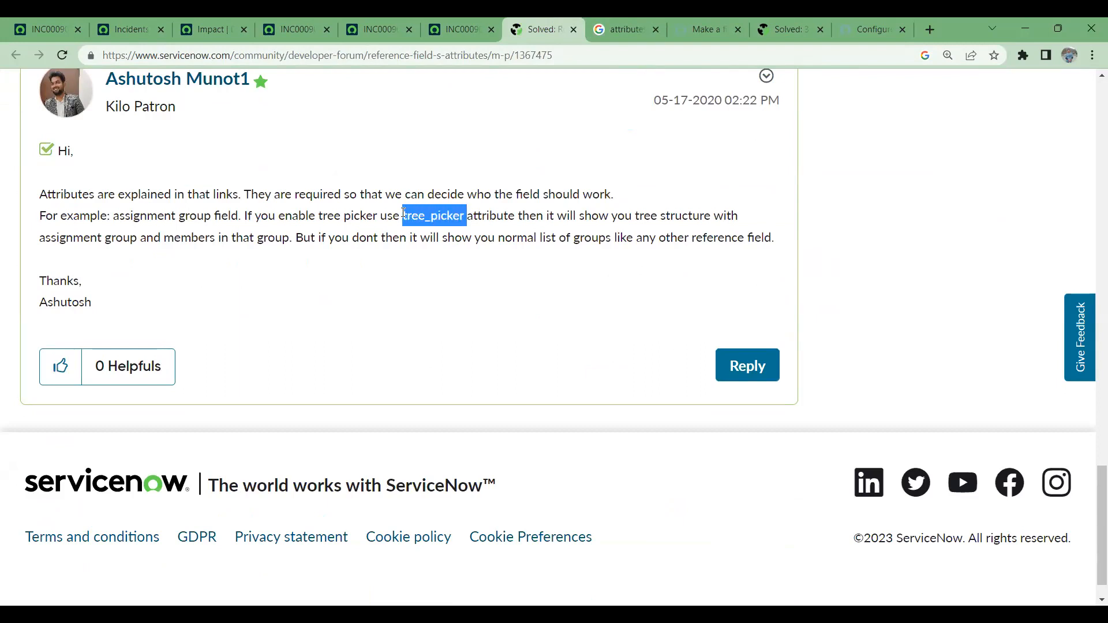
{"action": "scroll", "coordinate": [499, 287], "scroll_direction": "down", "scroll_amount": 1}
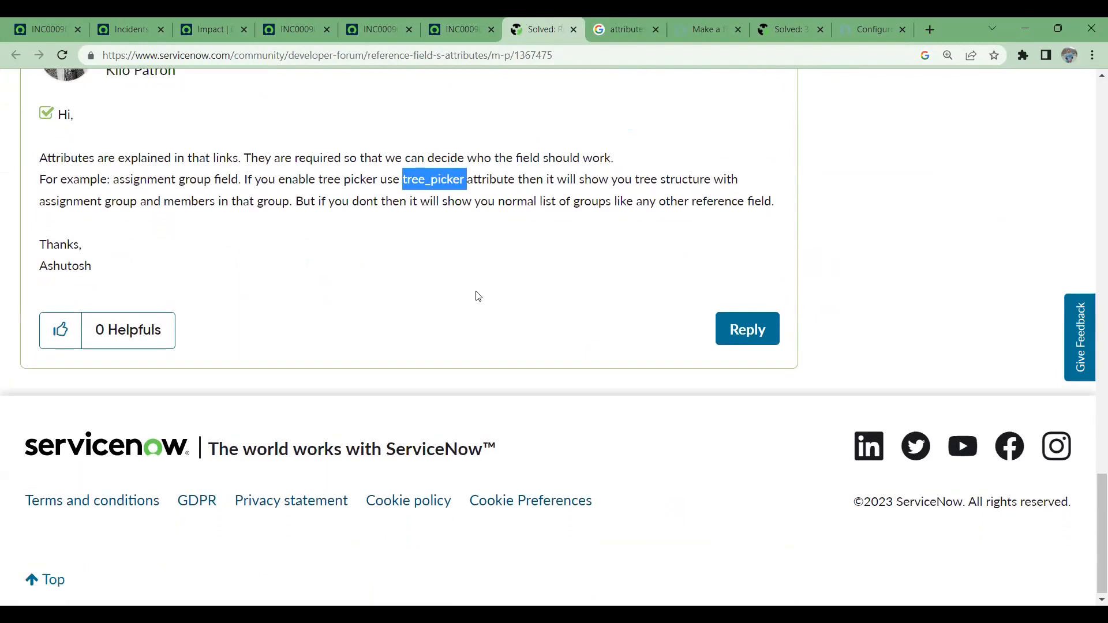
{"action": "scroll", "coordinate": [477, 295], "scroll_direction": "up", "scroll_amount": 8}
- Open the ref_ac_display_value=false support article from the Google results in a new tab and highlight the Caller attribute string under Steps to Reproduce
{"action": "left_click", "coordinate": [644, 24]}
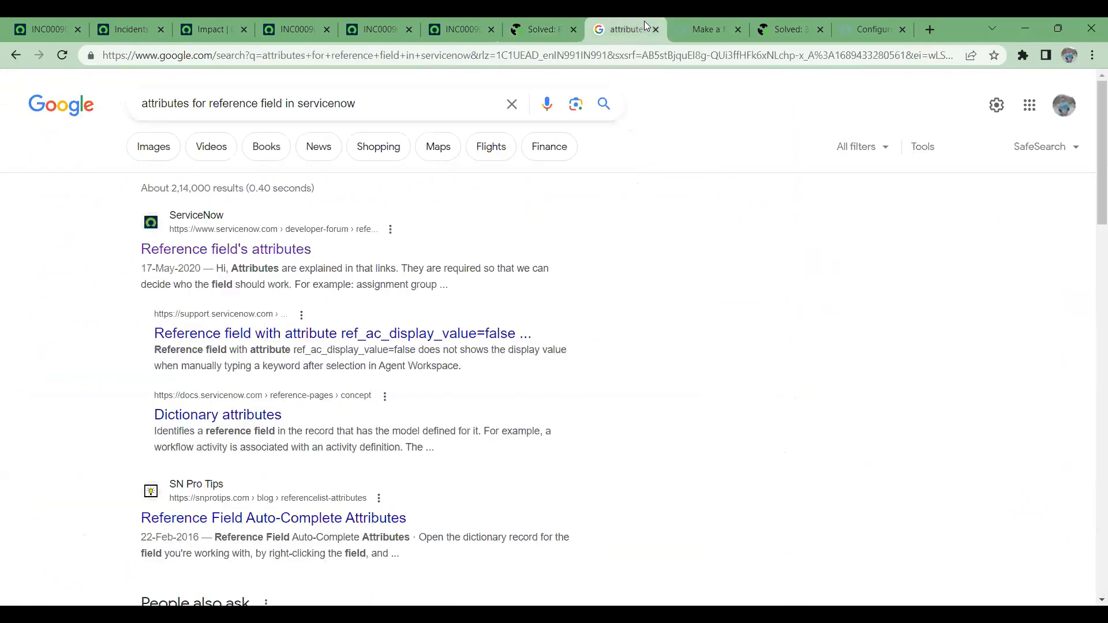
{"action": "right_click", "coordinate": [310, 335]}
{"action": "left_click", "coordinate": [369, 346]}
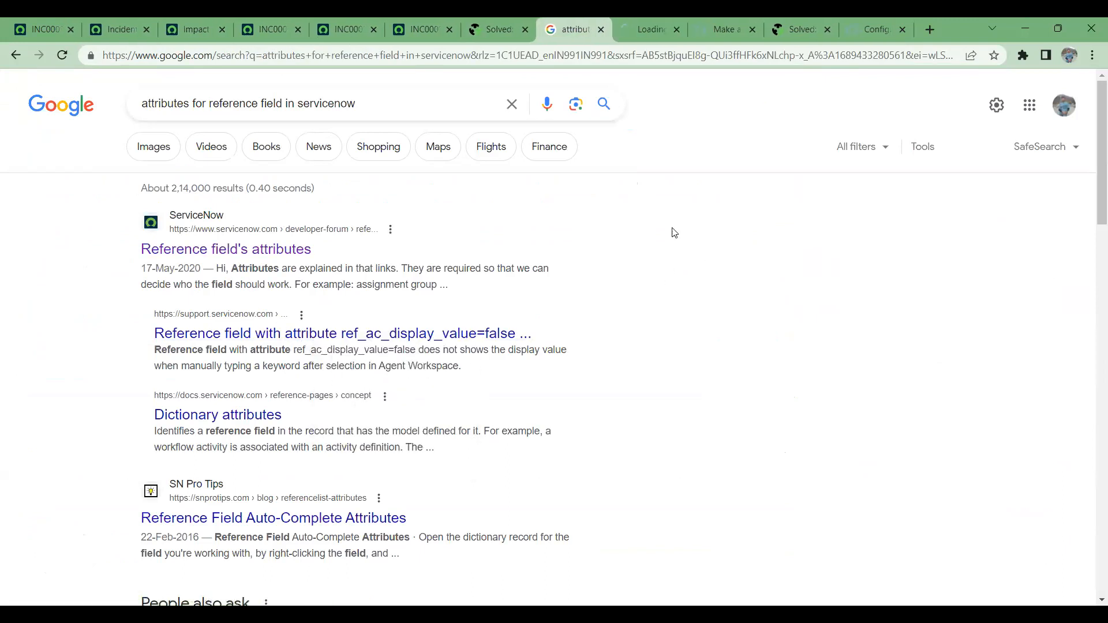
{"action": "left_click", "coordinate": [642, 29]}
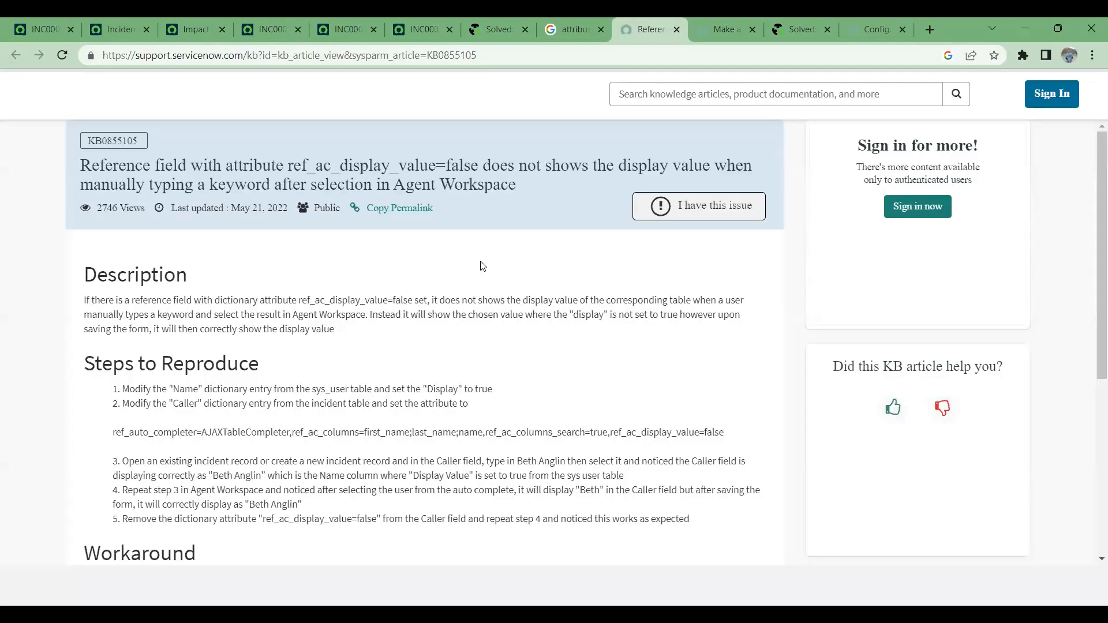
{"action": "scroll", "coordinate": [329, 362], "scroll_direction": "down", "scroll_amount": 2}
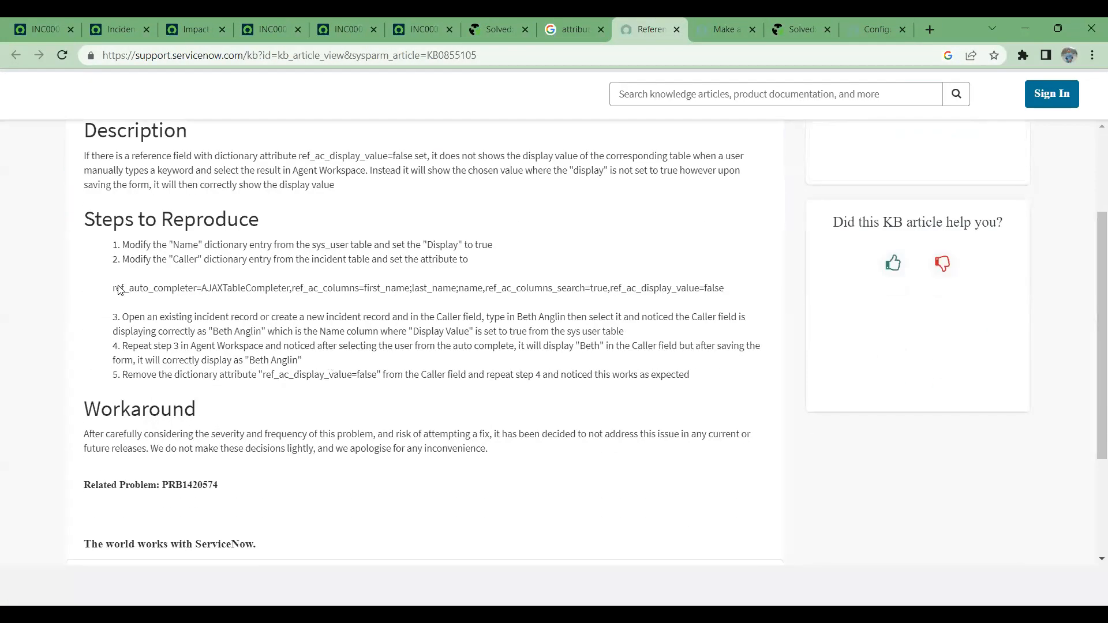
{"action": "left_click_drag", "start_coordinate": [116, 289], "coordinate": [728, 295]}
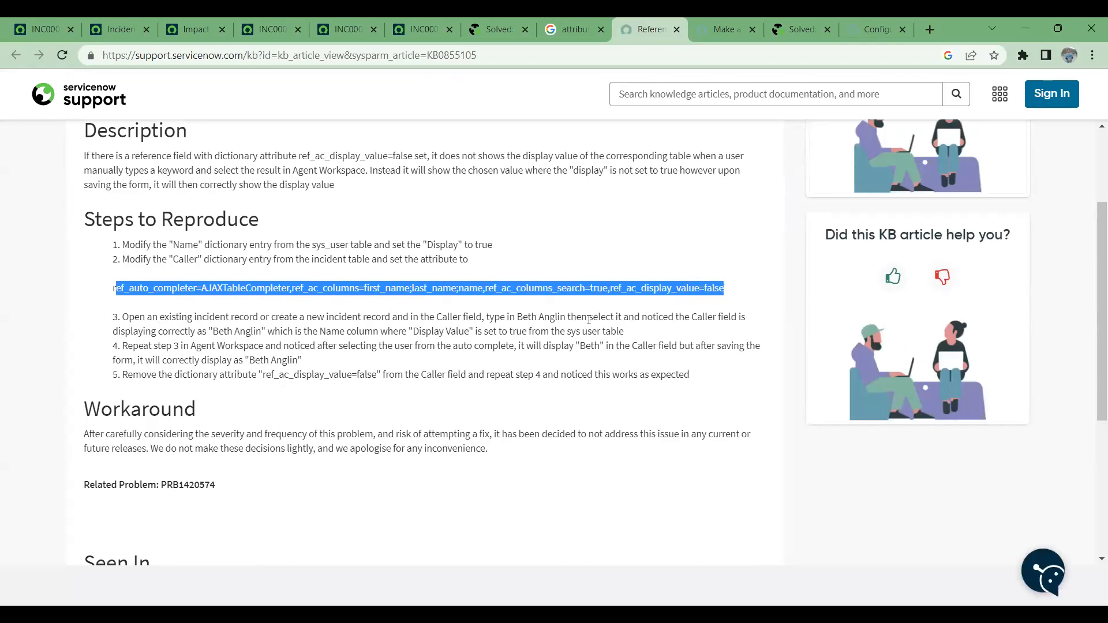
{"action": "scroll", "coordinate": [589, 319], "scroll_direction": "down", "scroll_amount": 1}
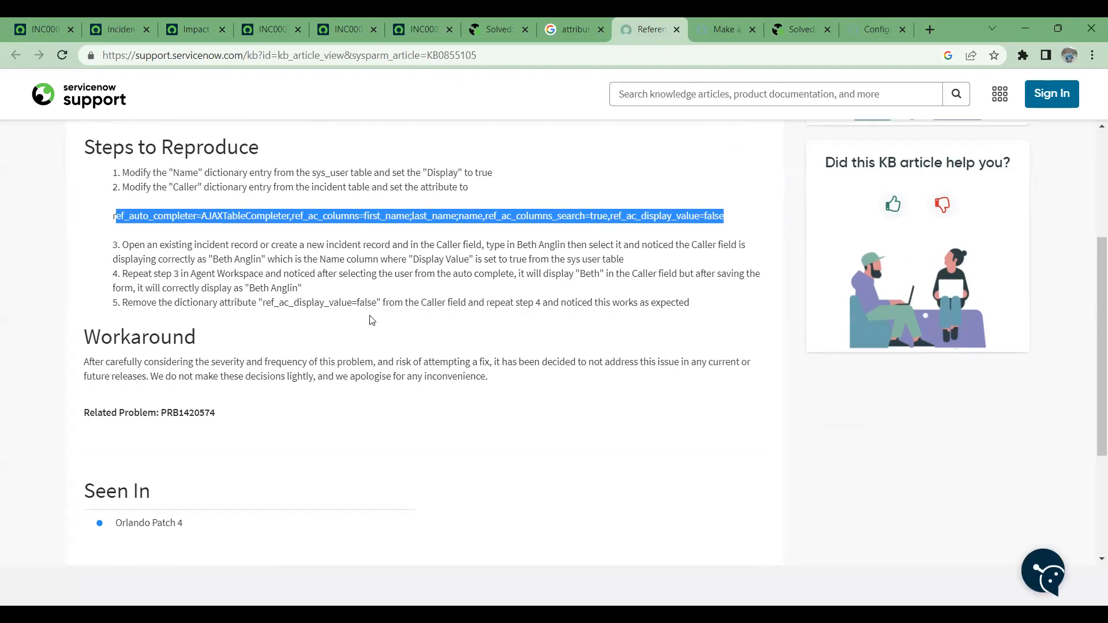
- Search the ServiceNow product documentation for "attributes" and open the Dictionary attributes page in its own tab beside the incident tabs
{"action": "left_click", "coordinate": [719, 25]}
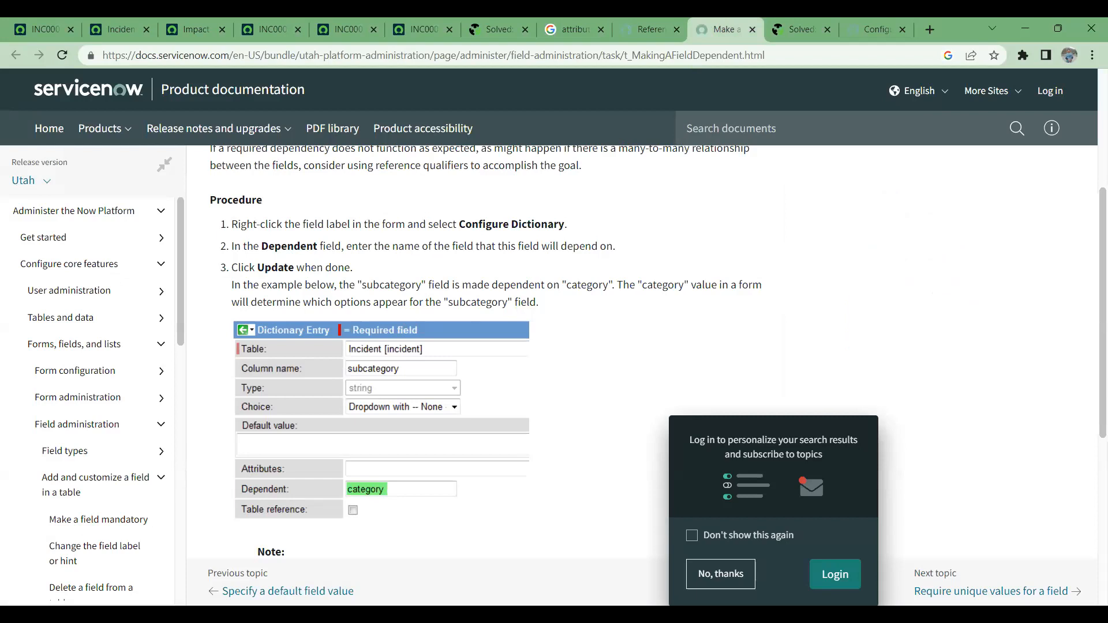
{"action": "type", "text": "aattr"}
{"action": "type", "text": "tributes"}
{"action": "key", "text": "Return"}
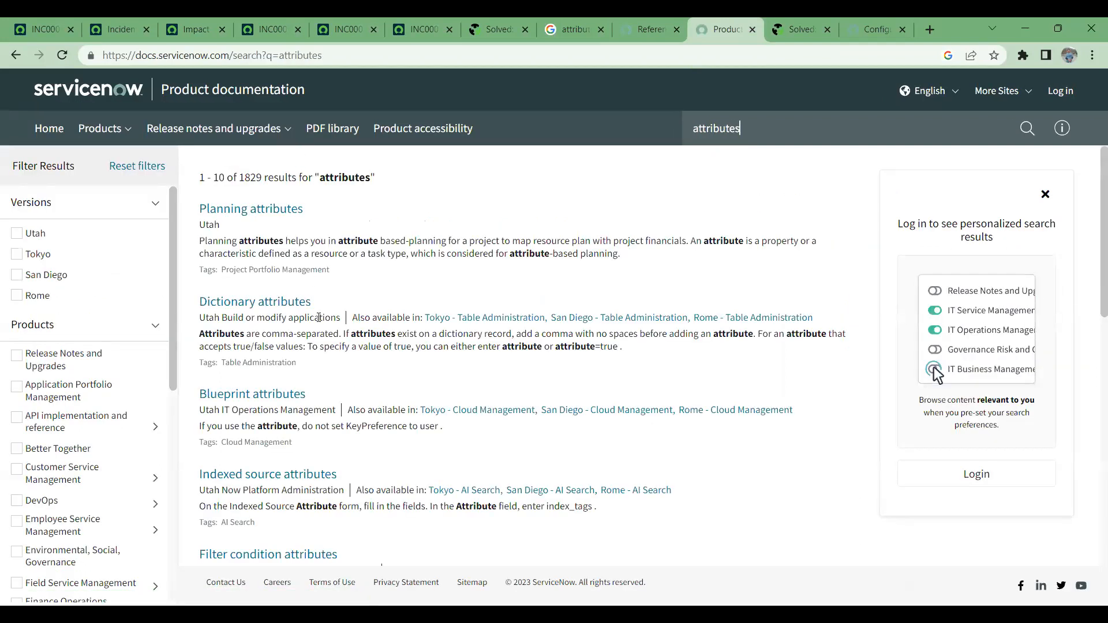
{"action": "left_click", "coordinate": [293, 304], "text": "ctrl"}
{"action": "left_click_drag", "start_coordinate": [727, 19], "coordinate": [369, 19]}
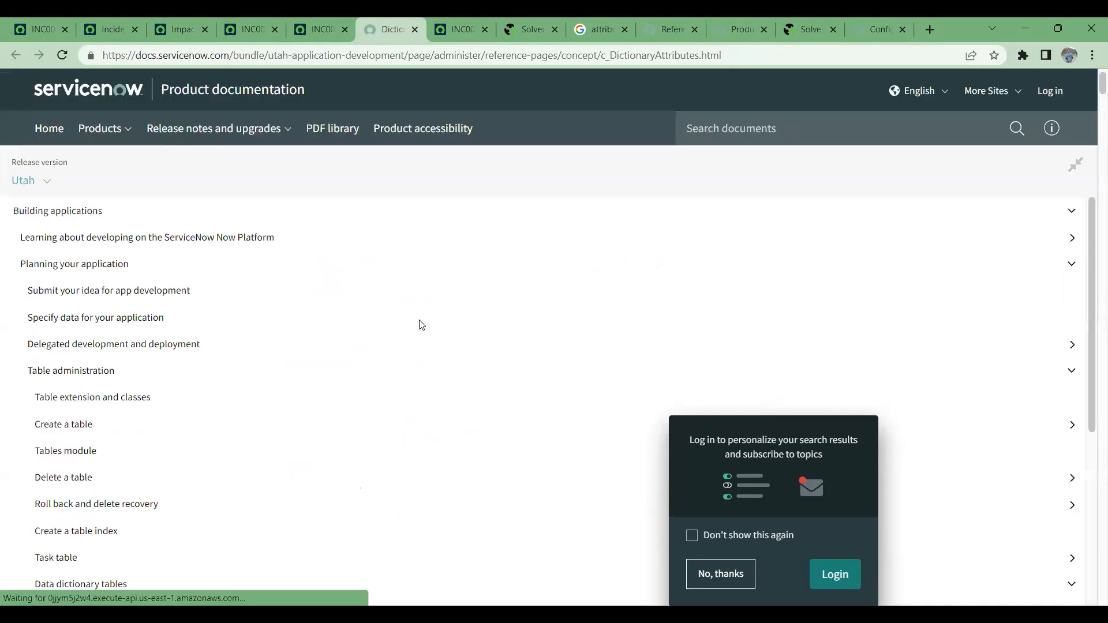
- Read how to add an attribute and maintain attribute values for upgrades on the Dictionary attributes page
{"action": "scroll", "coordinate": [424, 326], "scroll_direction": "down", "scroll_amount": 5}
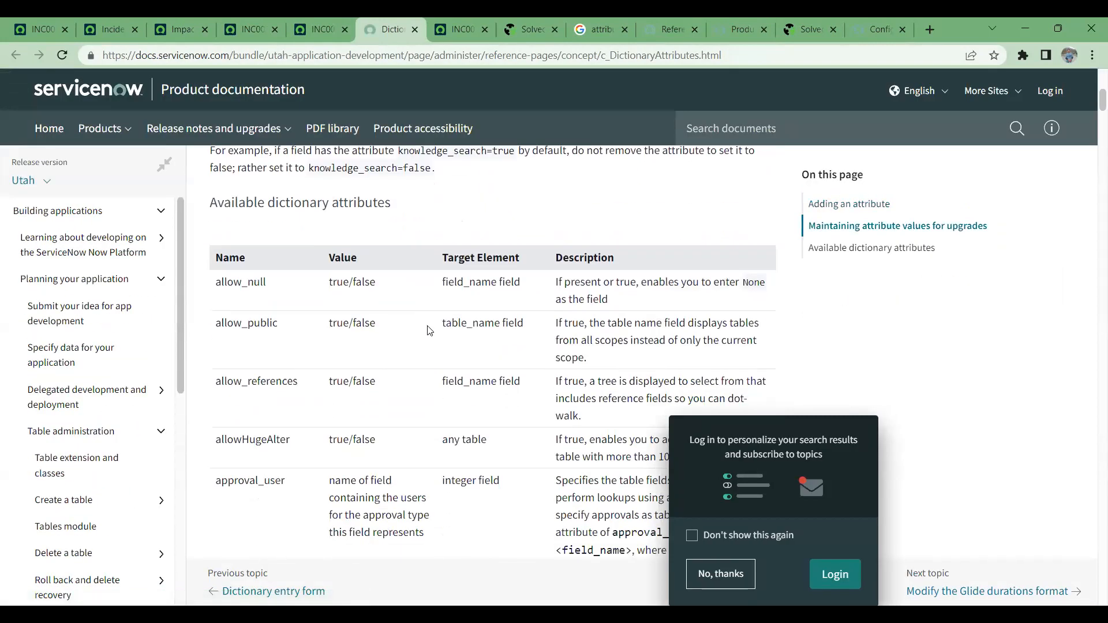
{"action": "scroll", "coordinate": [254, 311], "scroll_direction": "up", "scroll_amount": 5}
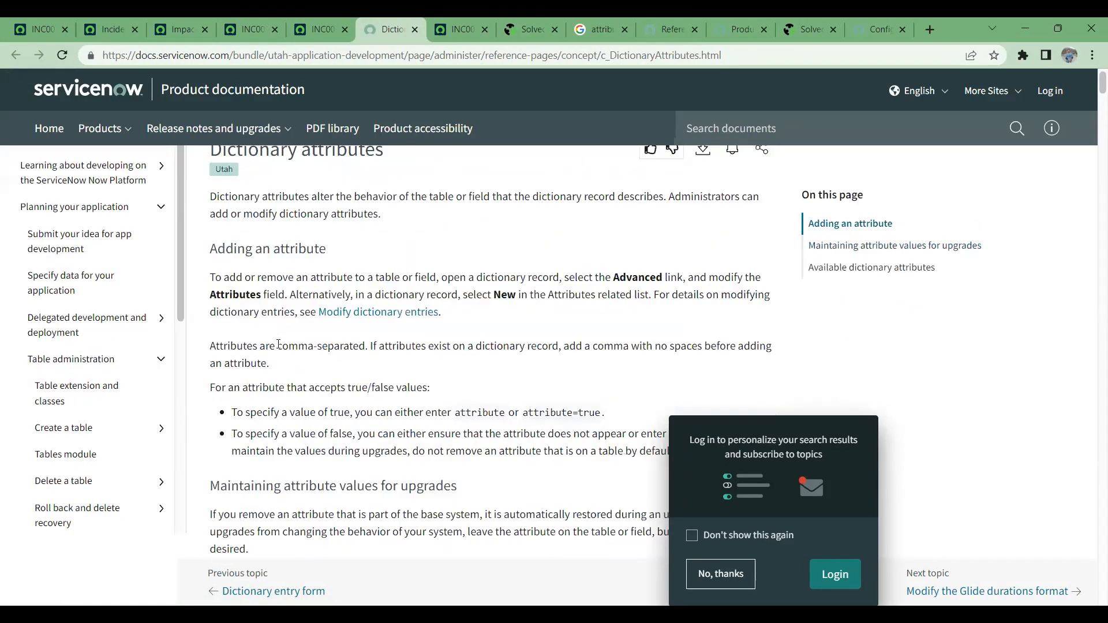
{"action": "scroll", "coordinate": [283, 335], "scroll_direction": "up", "scroll_amount": 2}
{"action": "left_click_drag", "start_coordinate": [213, 219], "coordinate": [398, 229]}
{"action": "scroll", "coordinate": [401, 237], "scroll_direction": "down", "scroll_amount": 5}
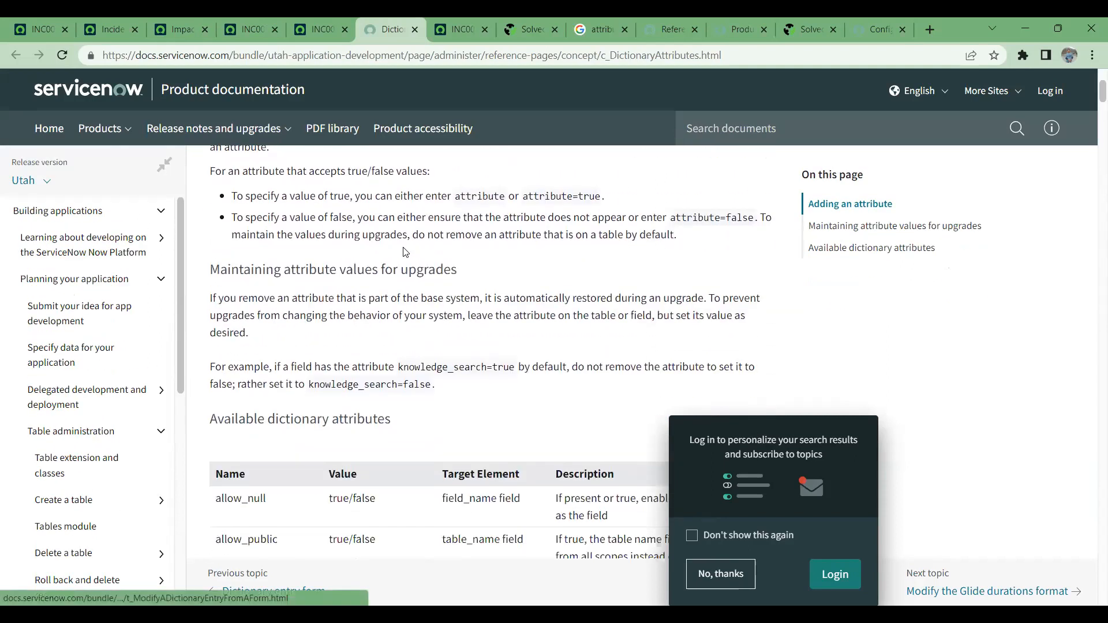
- Examine the available dictionary attributes from allow_null to html_sanitize and highlight the html_sanitize description
{"action": "scroll", "coordinate": [403, 258], "scroll_direction": "down", "scroll_amount": 4}
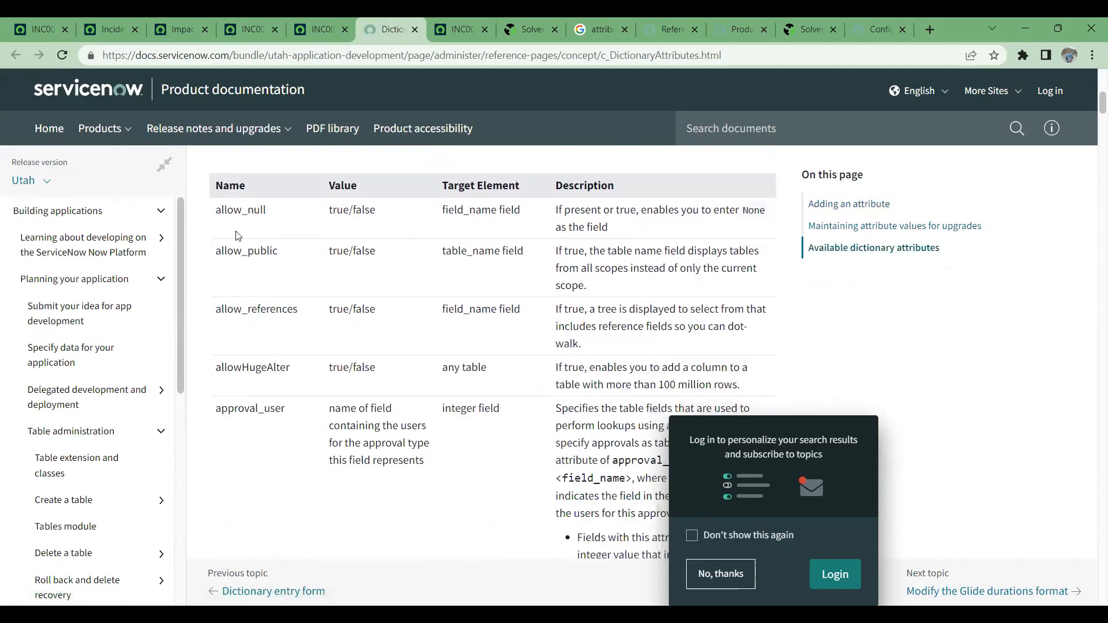
{"action": "scroll", "coordinate": [236, 229], "scroll_direction": "down", "scroll_amount": 14}
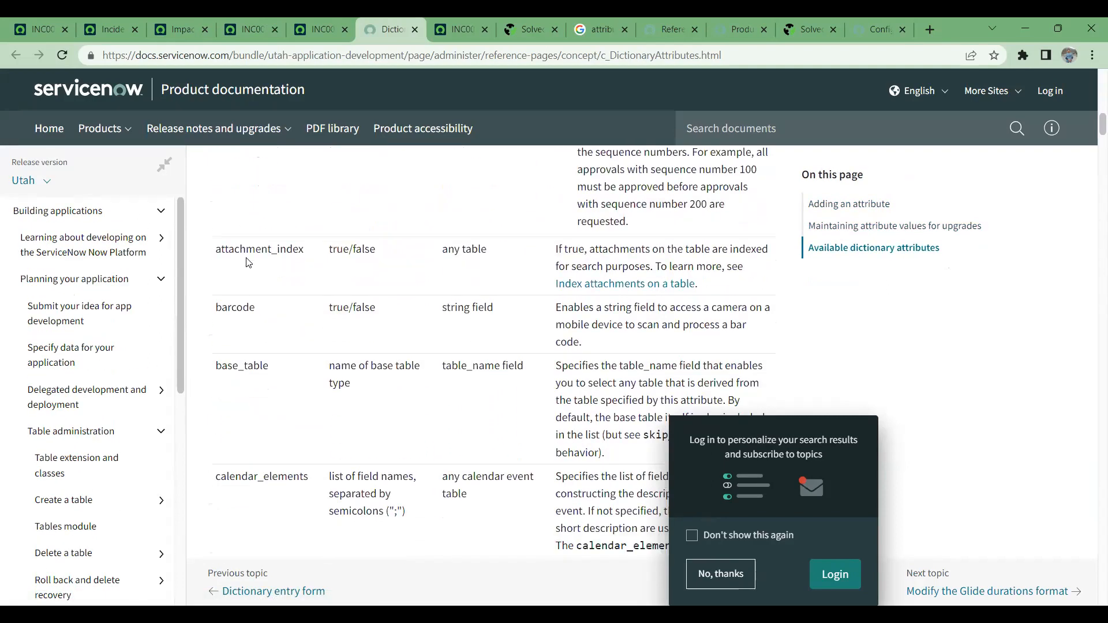
{"action": "scroll", "coordinate": [249, 259], "scroll_direction": "down", "scroll_amount": 15}
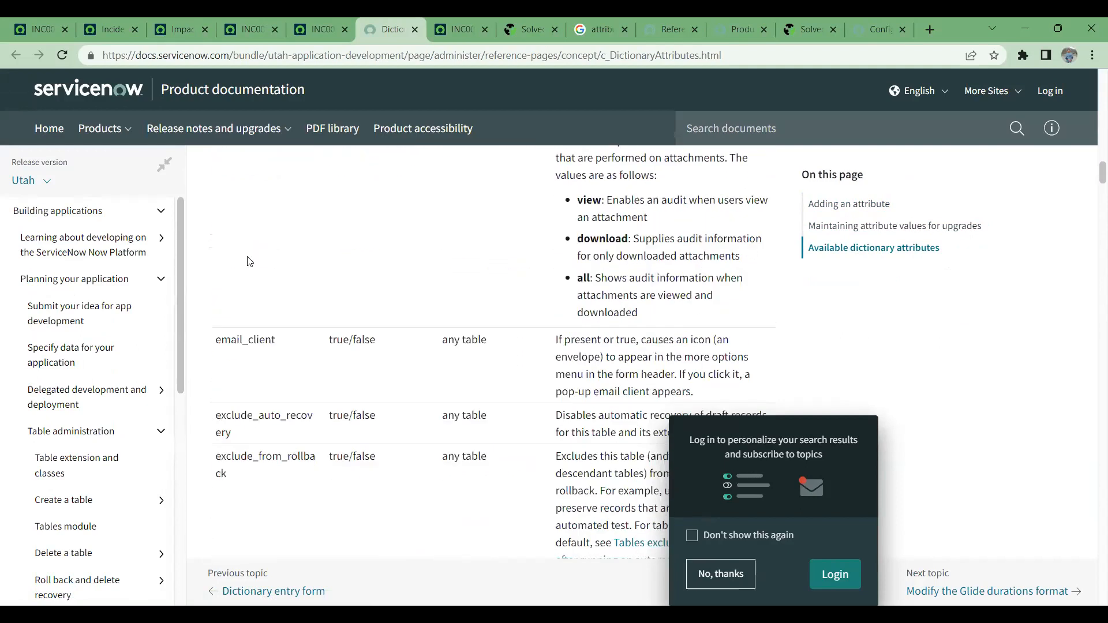
{"action": "scroll", "coordinate": [251, 259], "scroll_direction": "down", "scroll_amount": 10}
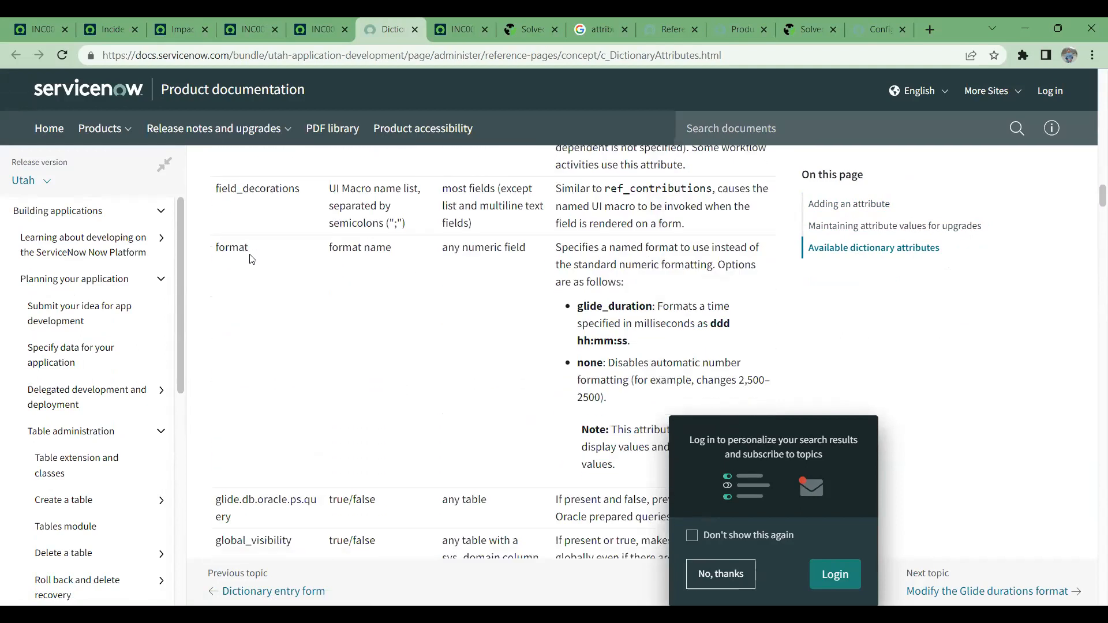
{"action": "scroll", "coordinate": [253, 259], "scroll_direction": "down", "scroll_amount": 6}
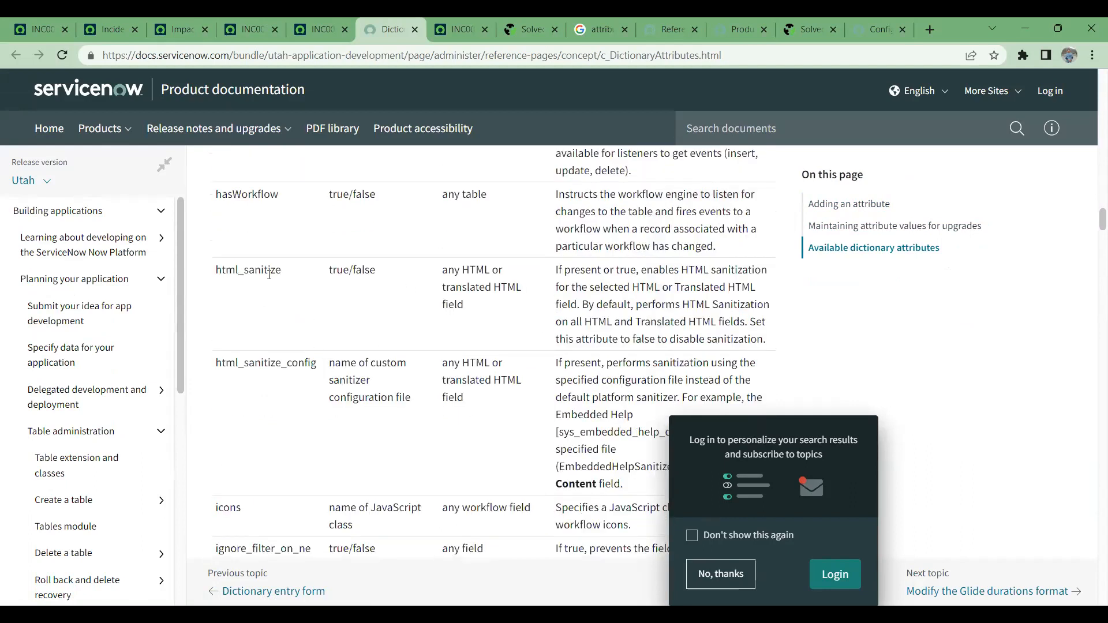
{"action": "left_click_drag", "start_coordinate": [557, 269], "coordinate": [776, 348]}
- Browse the available dictionary attributes table from ignore_filter_on_new through knowledge_search and long_label to no_audit_delete
{"action": "scroll", "coordinate": [572, 323], "scroll_direction": "down", "scroll_amount": 6}
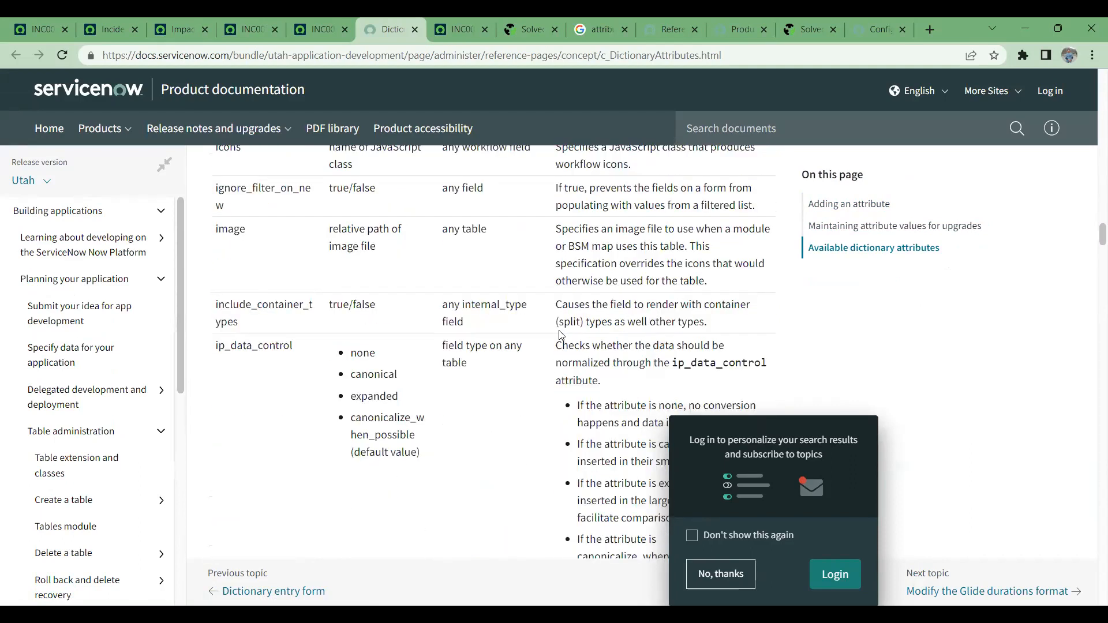
{"action": "scroll", "coordinate": [560, 335], "scroll_direction": "down", "scroll_amount": 6}
{"action": "scroll", "coordinate": [563, 325], "scroll_direction": "down", "scroll_amount": 3}
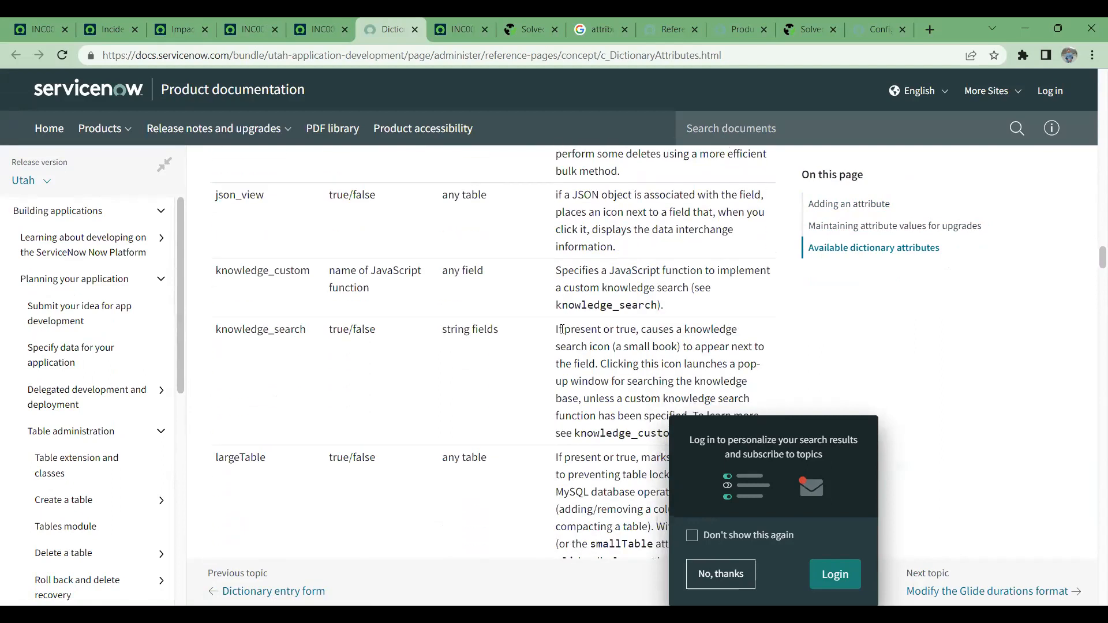
{"action": "scroll", "coordinate": [562, 329], "scroll_direction": "down", "scroll_amount": 2}
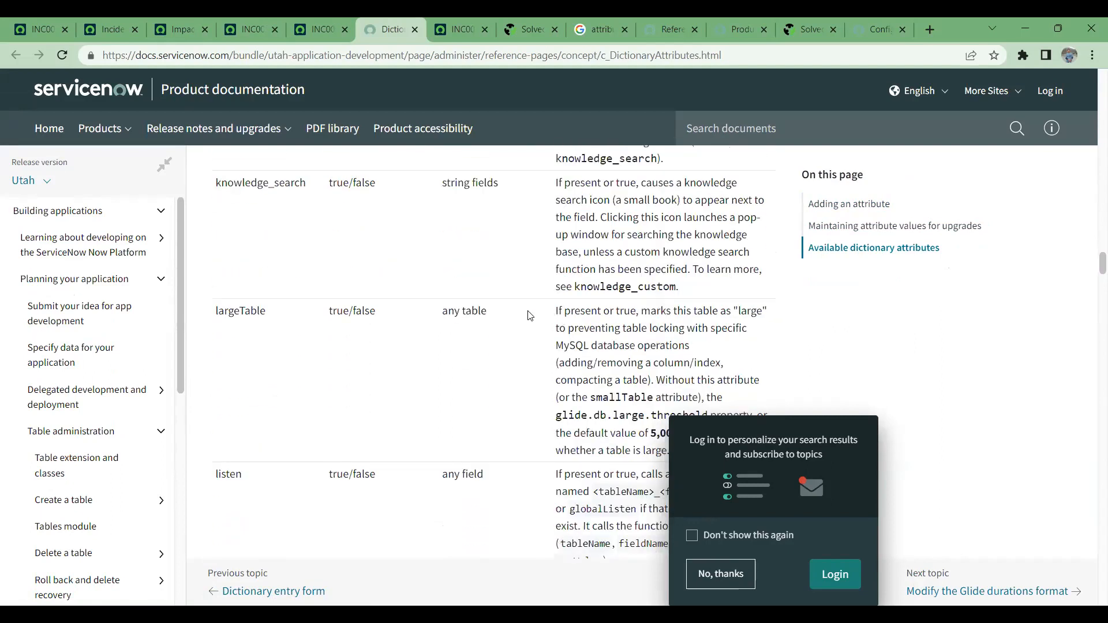
{"action": "scroll", "coordinate": [529, 314], "scroll_direction": "down", "scroll_amount": 4}
{"action": "scroll", "coordinate": [529, 306], "scroll_direction": "down", "scroll_amount": 10}
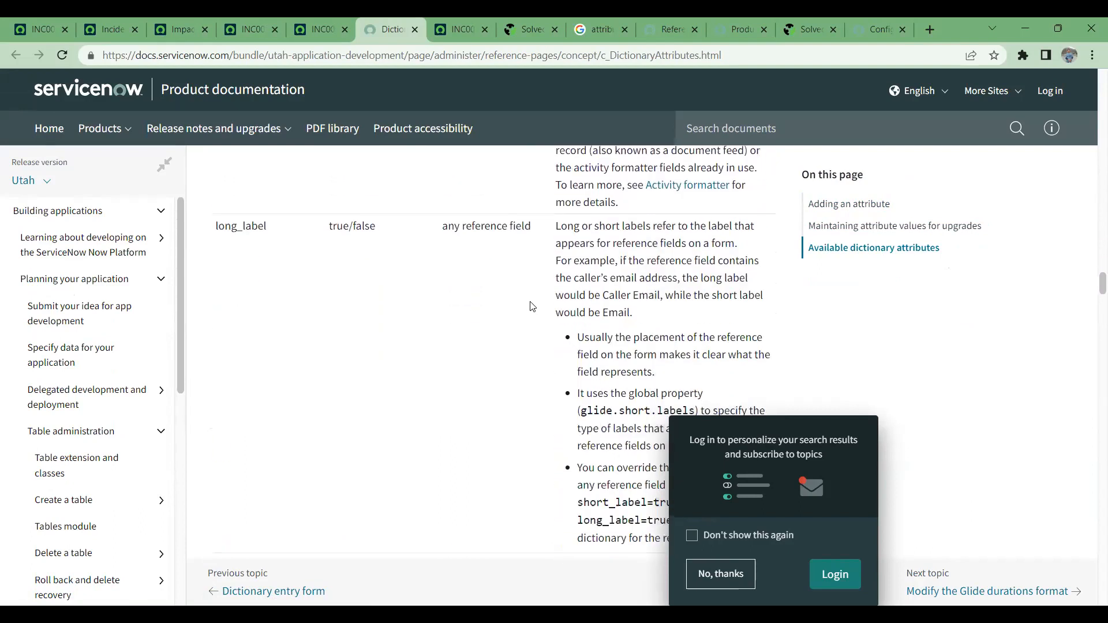
{"action": "scroll", "coordinate": [533, 293], "scroll_direction": "down", "scroll_amount": 4}
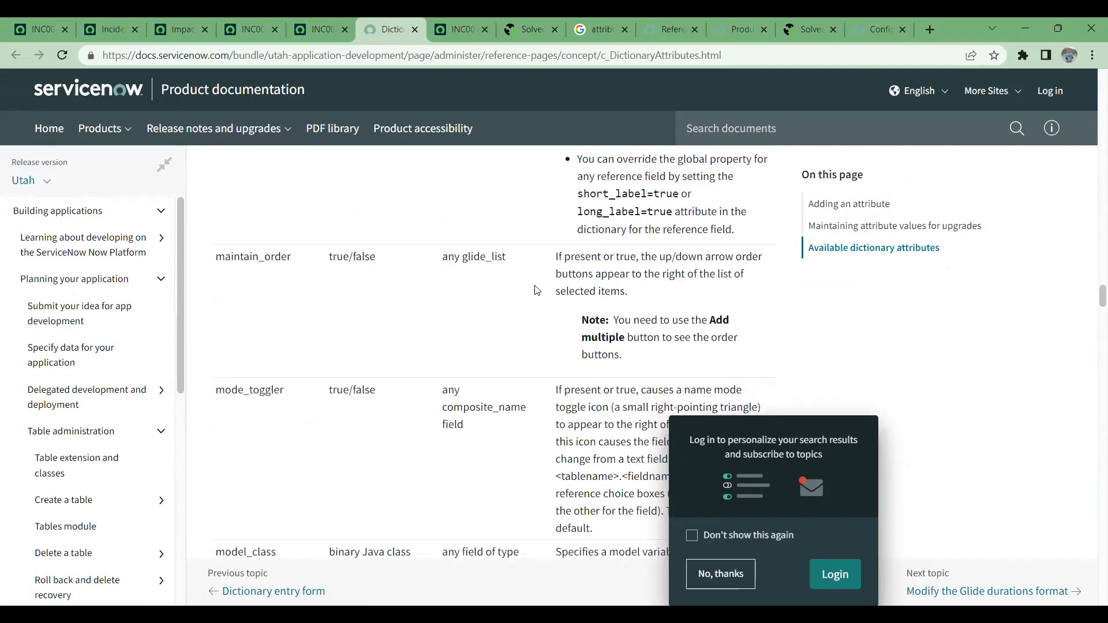
{"action": "scroll", "coordinate": [536, 290], "scroll_direction": "down", "scroll_amount": 4}
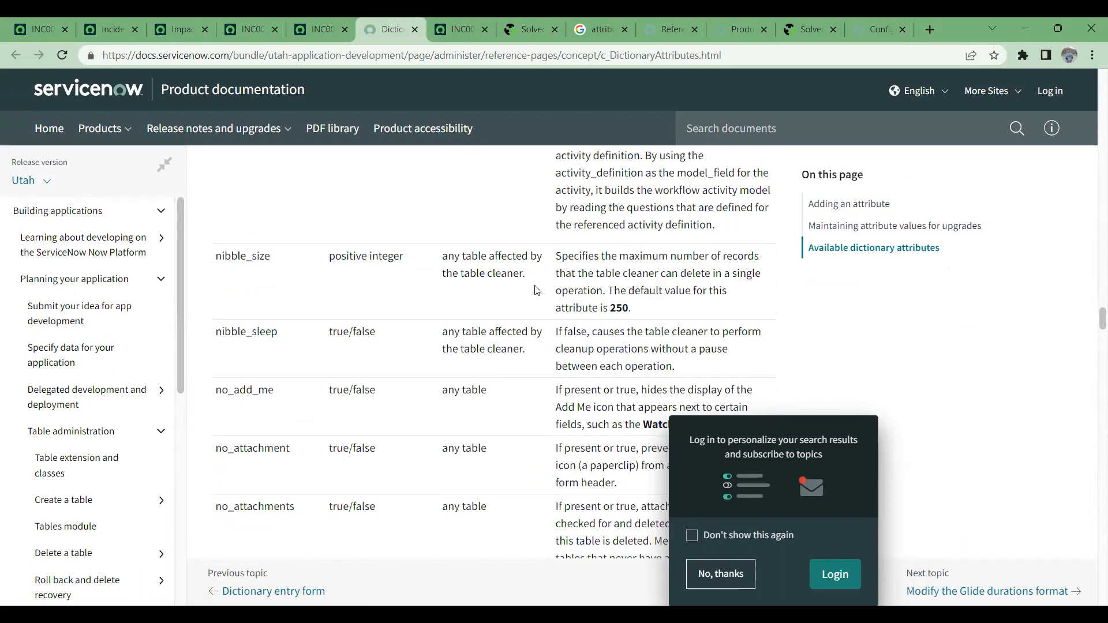
{"action": "scroll", "coordinate": [537, 290], "scroll_direction": "down", "scroll_amount": 2}
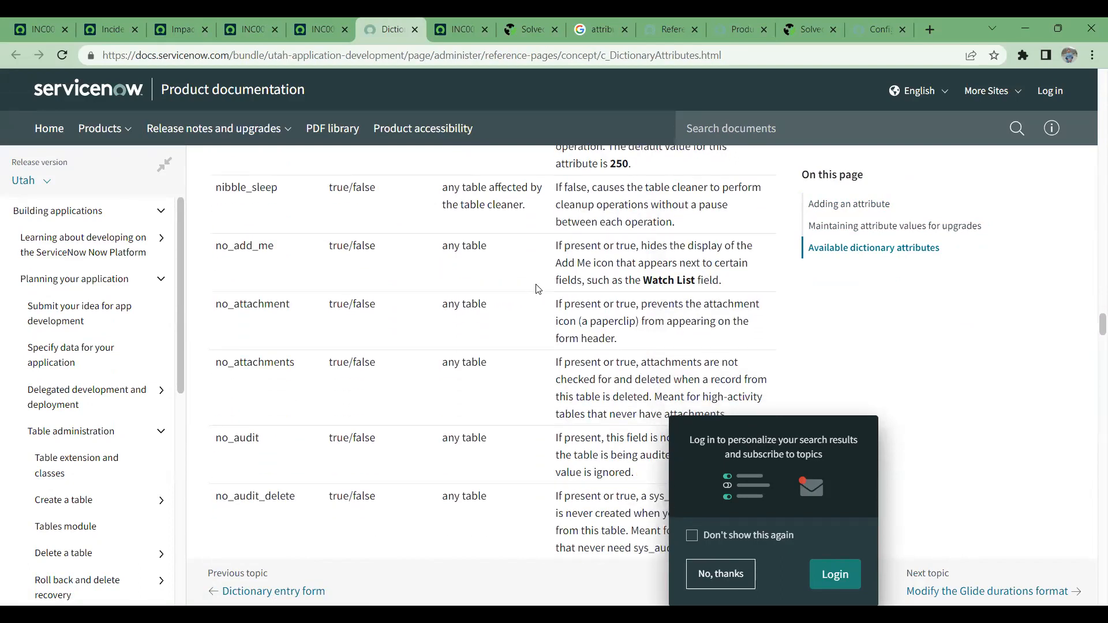
- Browse the available dictionary attributes table from no_multiple through no_update and readable to the ref_ac_columns entries
{"action": "scroll", "coordinate": [537, 288], "scroll_direction": "down", "scroll_amount": 4}
{"action": "scroll", "coordinate": [461, 276], "scroll_direction": "down", "scroll_amount": 3}
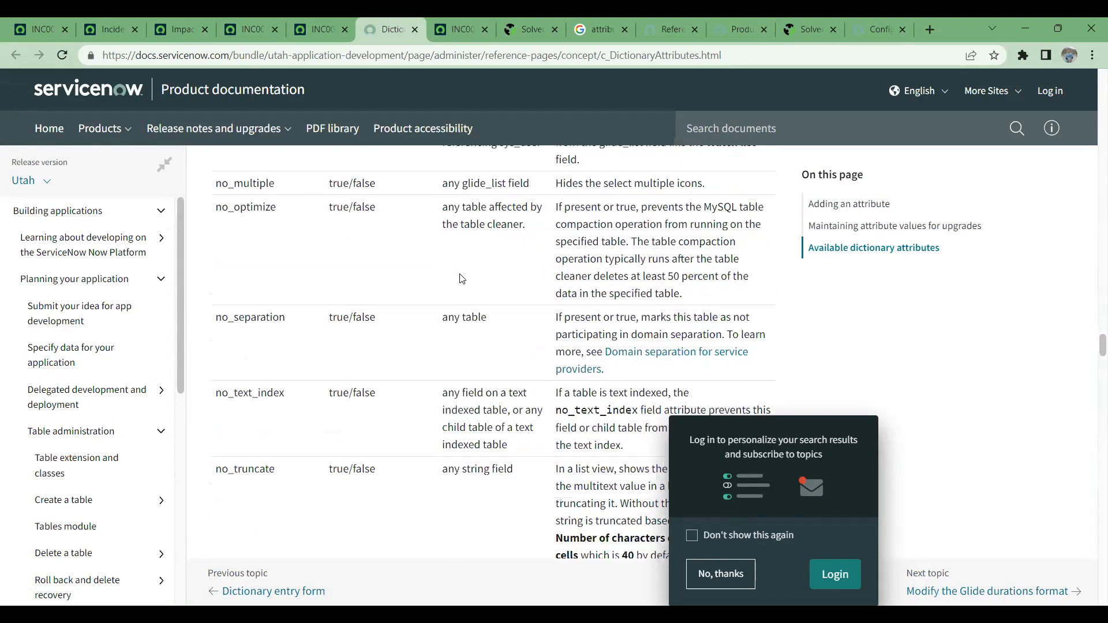
{"action": "scroll", "coordinate": [465, 281], "scroll_direction": "down", "scroll_amount": 5}
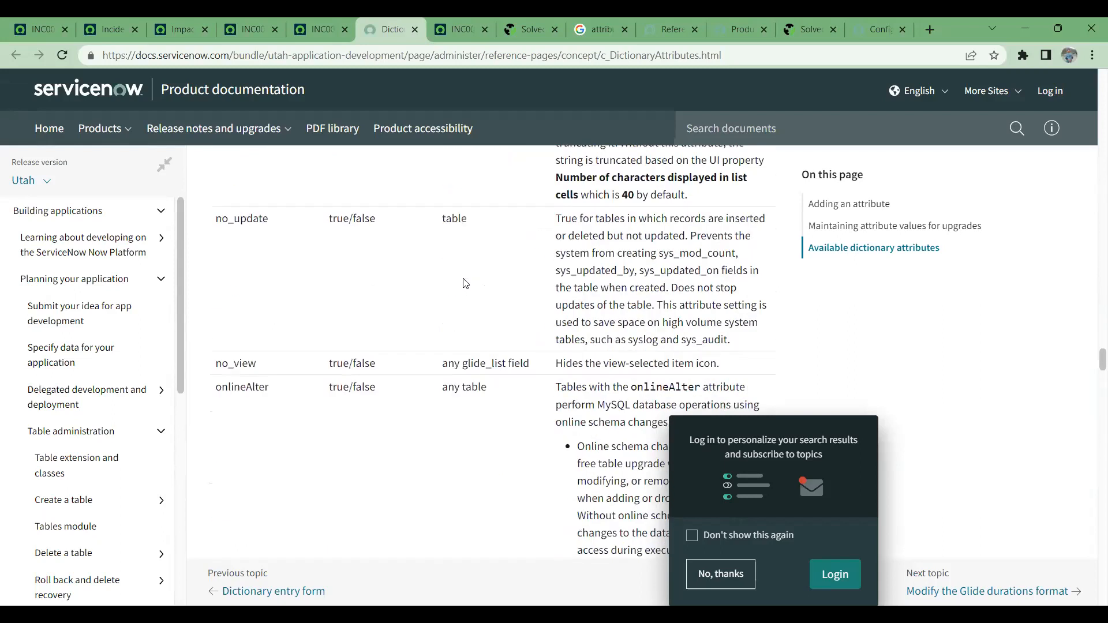
{"action": "scroll", "coordinate": [466, 283], "scroll_direction": "down", "scroll_amount": 4}
{"action": "scroll", "coordinate": [466, 286], "scroll_direction": "down", "scroll_amount": 2}
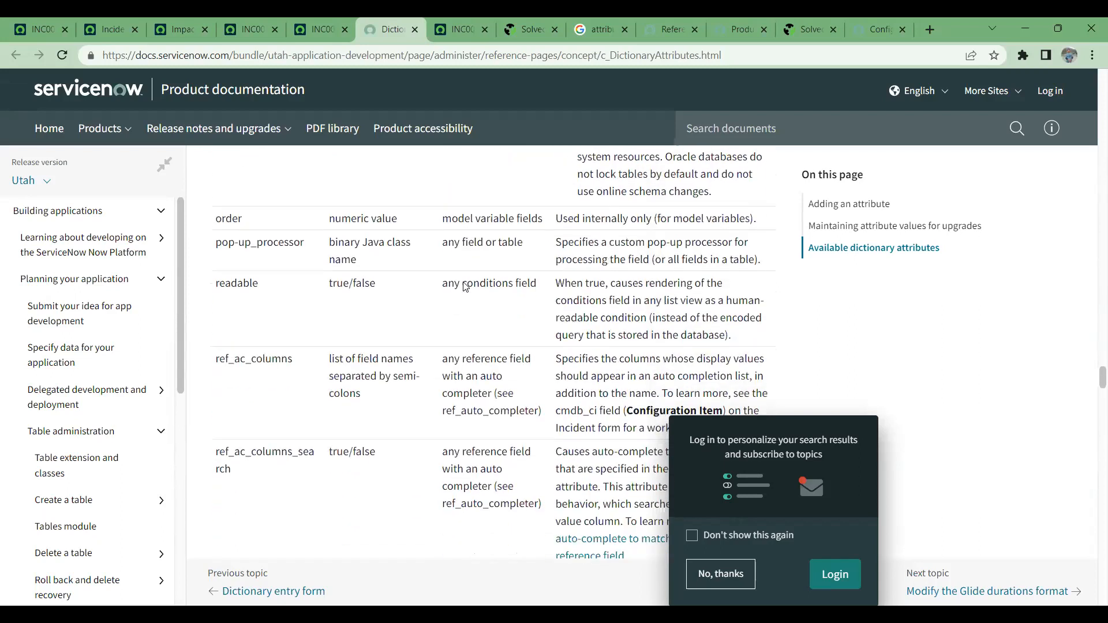
{"action": "scroll", "coordinate": [299, 397], "scroll_direction": "down", "scroll_amount": 2}
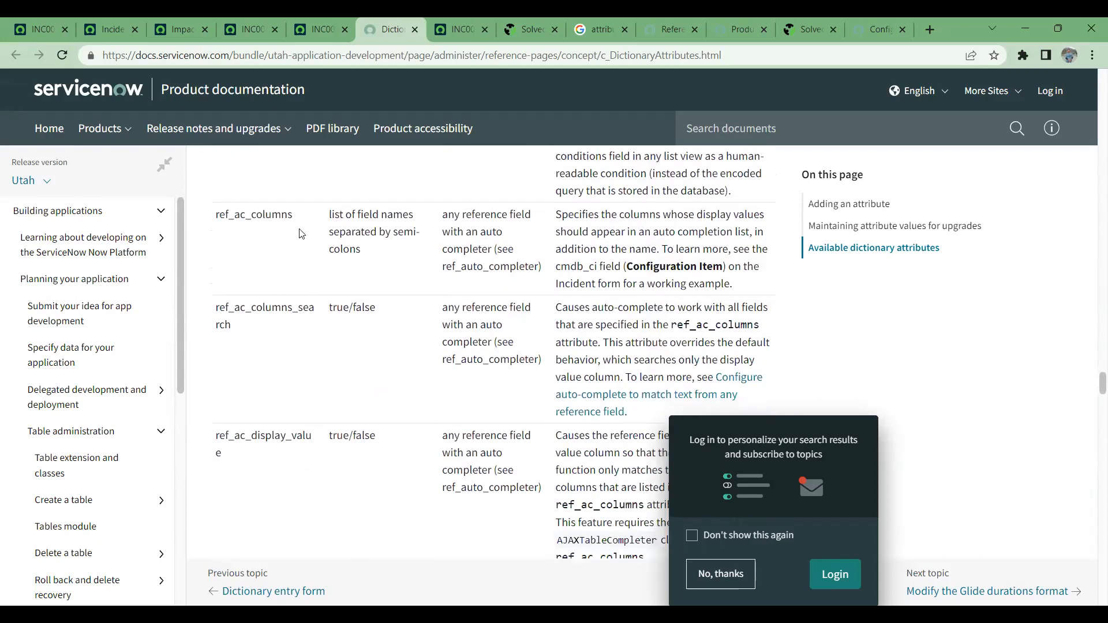
- Examine ref_ac_columns and ref_ac_columns_search, highlighting both attribute names and the first line of the ref_ac_columns_search description
{"action": "left_click_drag", "start_coordinate": [219, 217], "coordinate": [413, 214]}
{"action": "left_click_drag", "start_coordinate": [340, 233], "coordinate": [419, 252]}
{"action": "left_click_drag", "start_coordinate": [292, 217], "coordinate": [215, 216]}
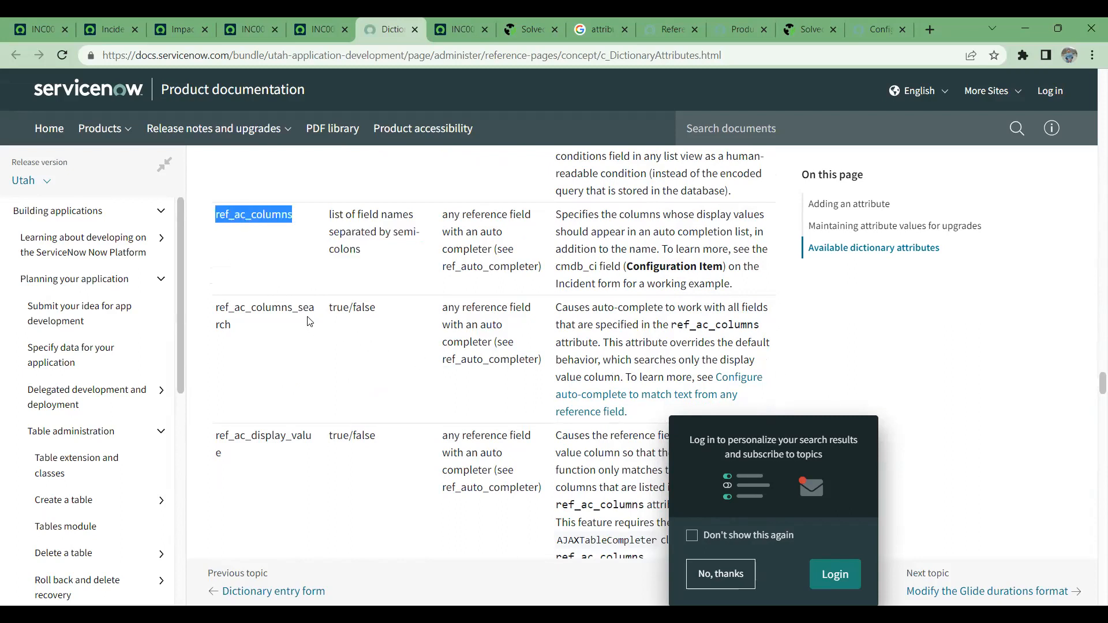
{"action": "left_click_drag", "start_coordinate": [262, 330], "coordinate": [212, 312]}
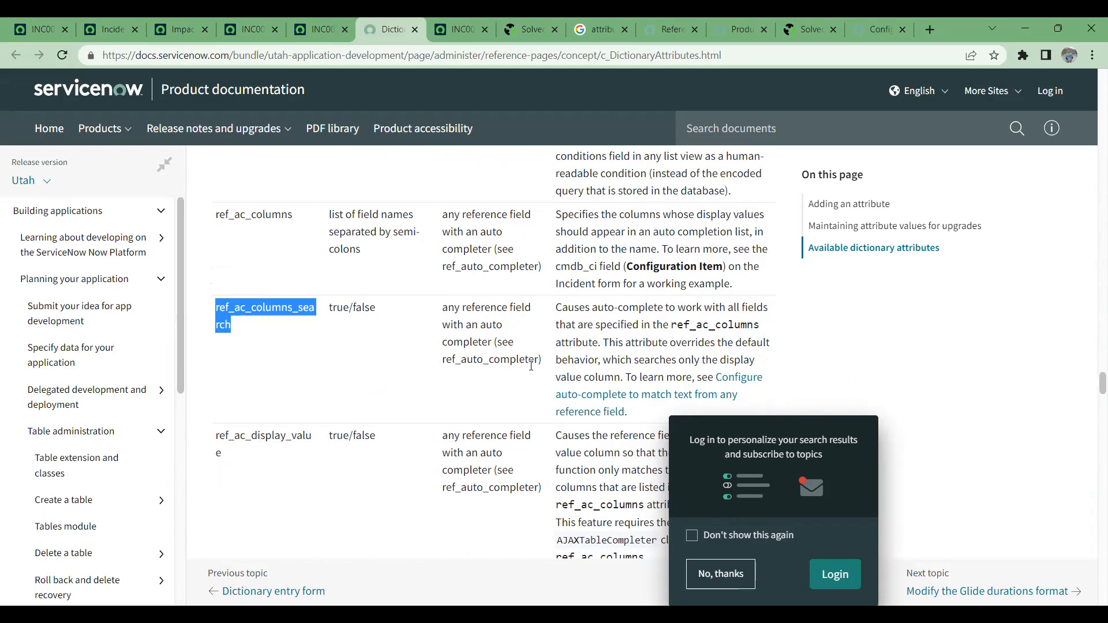
{"action": "left_click_drag", "start_coordinate": [558, 308], "coordinate": [765, 308]}
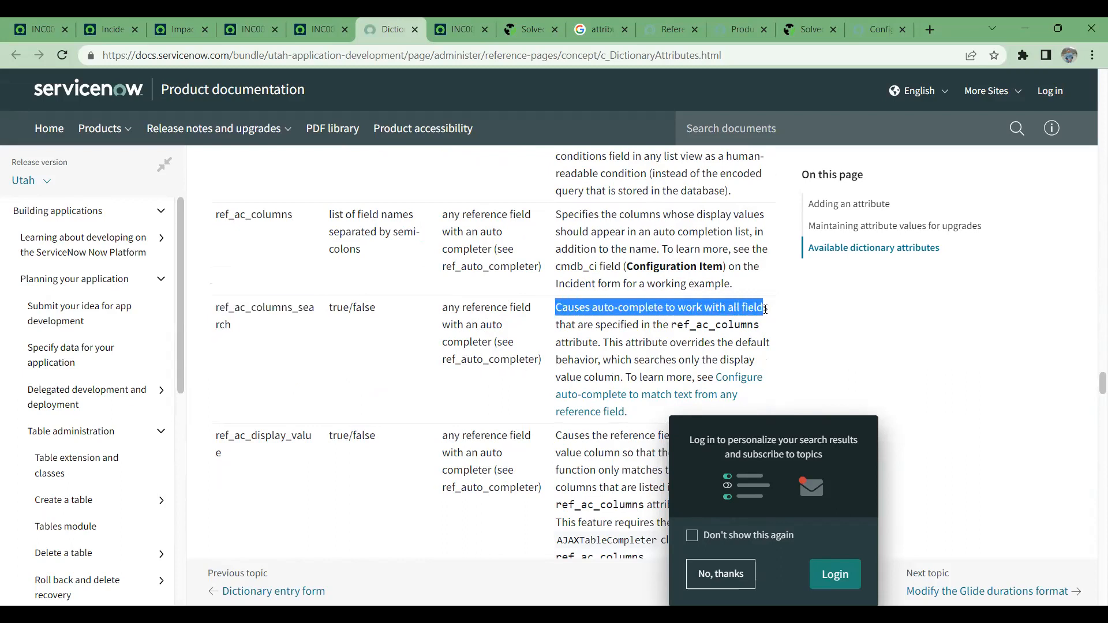
- Open the "Configure auto-complete to match text from any reference field" link from the ref_ac_columns_search description in a new tab
{"action": "scroll", "coordinate": [701, 330], "scroll_direction": "down", "scroll_amount": 1}
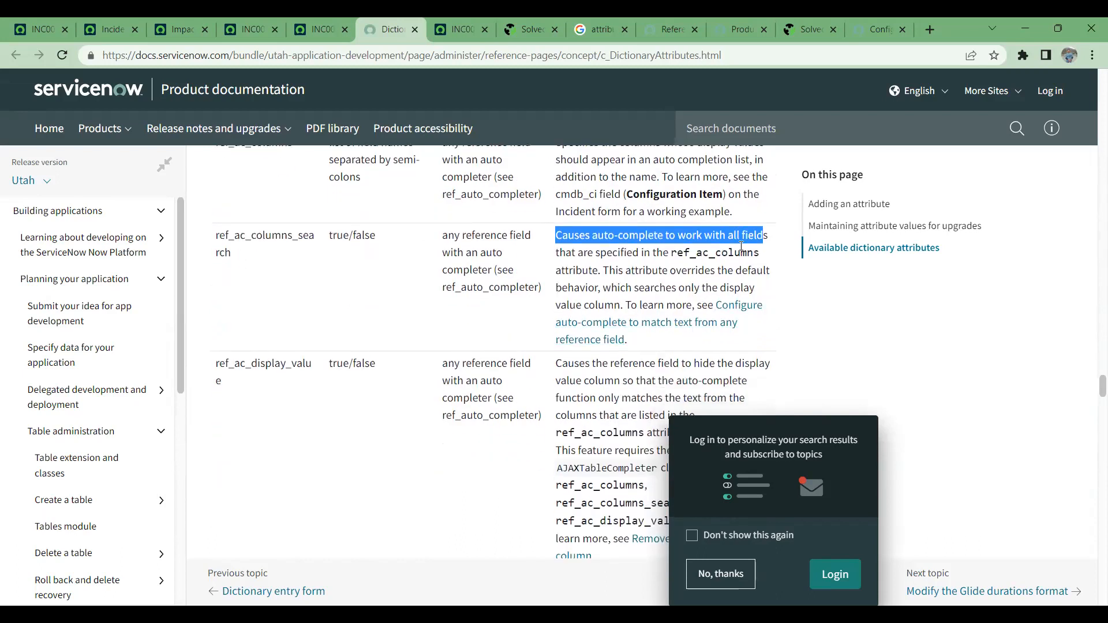
{"action": "right_click", "coordinate": [744, 305]}
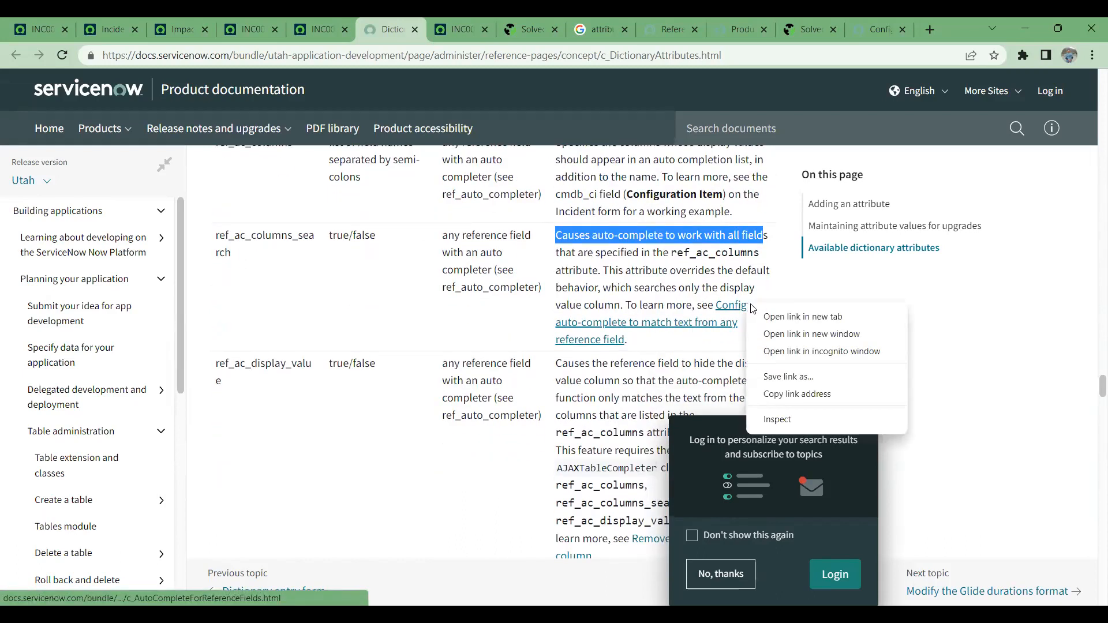
{"action": "left_click", "coordinate": [787, 315]}
- Read the ref_ac_display_value and ref_ac_order_by entries and highlight the ref_ac_order_by description
{"action": "scroll", "coordinate": [534, 371], "scroll_direction": "down", "scroll_amount": 3}
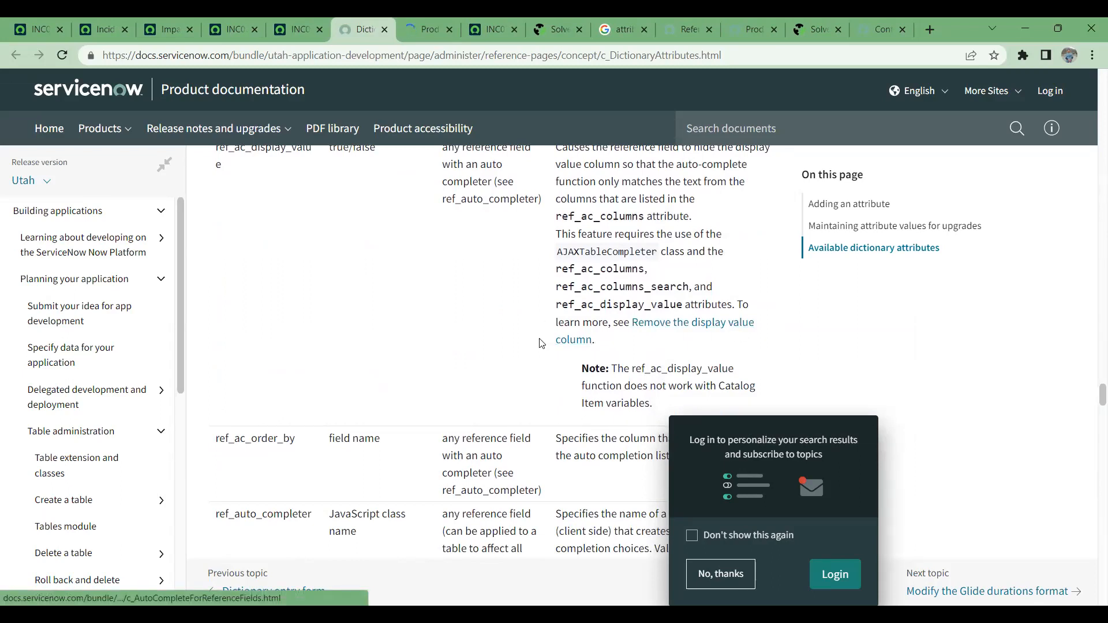
{"action": "scroll", "coordinate": [542, 340], "scroll_direction": "up", "scroll_amount": 2}
{"action": "scroll", "coordinate": [541, 341], "scroll_direction": "down", "scroll_amount": 1}
{"action": "scroll", "coordinate": [541, 344], "scroll_direction": "down", "scroll_amount": 2}
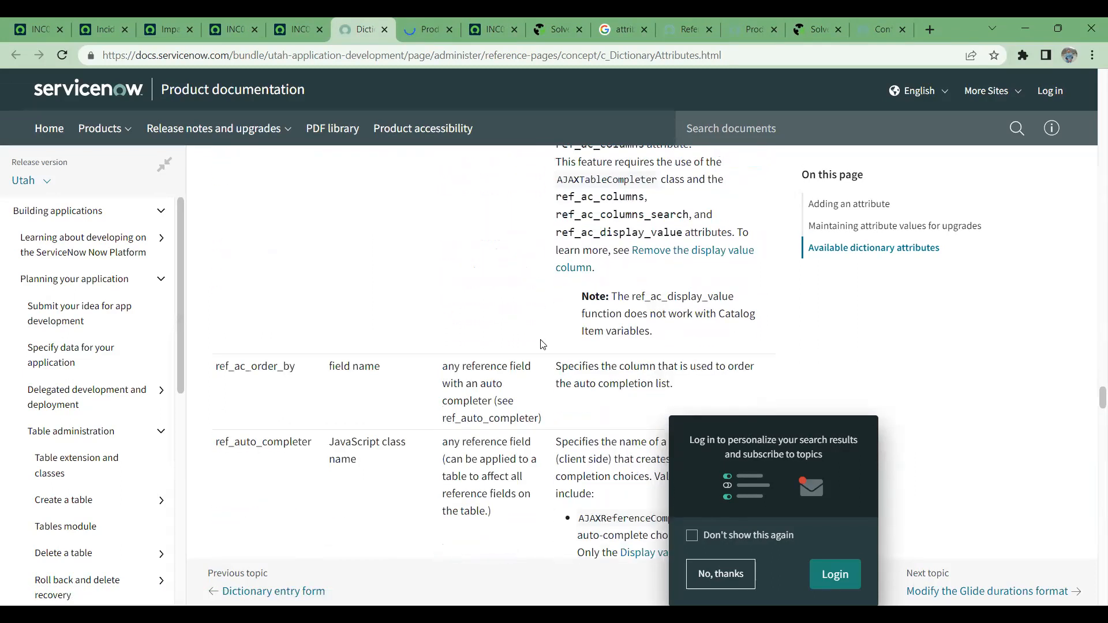
{"action": "scroll", "coordinate": [542, 345], "scroll_direction": "down", "scroll_amount": 1}
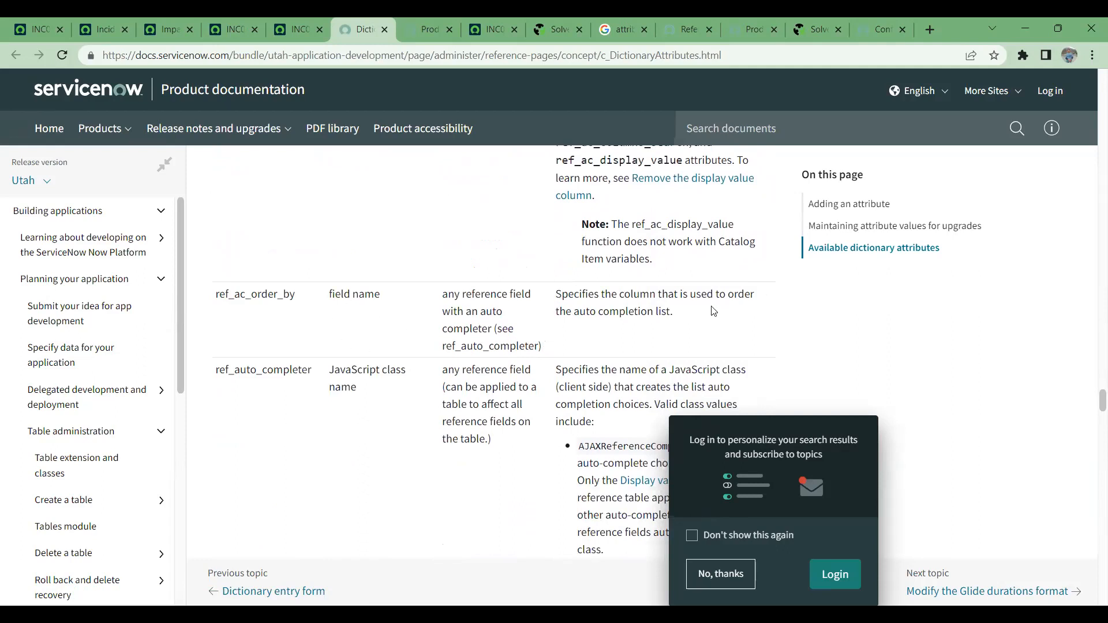
{"action": "left_click_drag", "start_coordinate": [680, 318], "coordinate": [524, 309]}
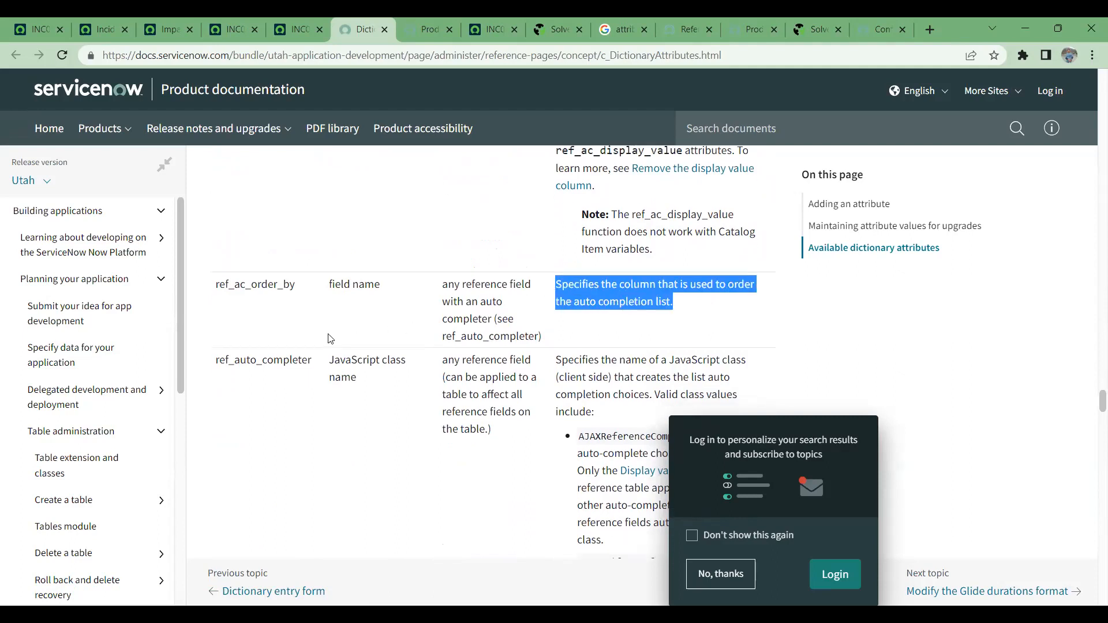
- Browse the remaining dictionary attributes from ref_auto_completer to user_preference, including tree_picker and timeDimension
{"action": "scroll", "coordinate": [333, 338], "scroll_direction": "down", "scroll_amount": 1}
{"action": "scroll", "coordinate": [372, 386], "scroll_direction": "down", "scroll_amount": 1}
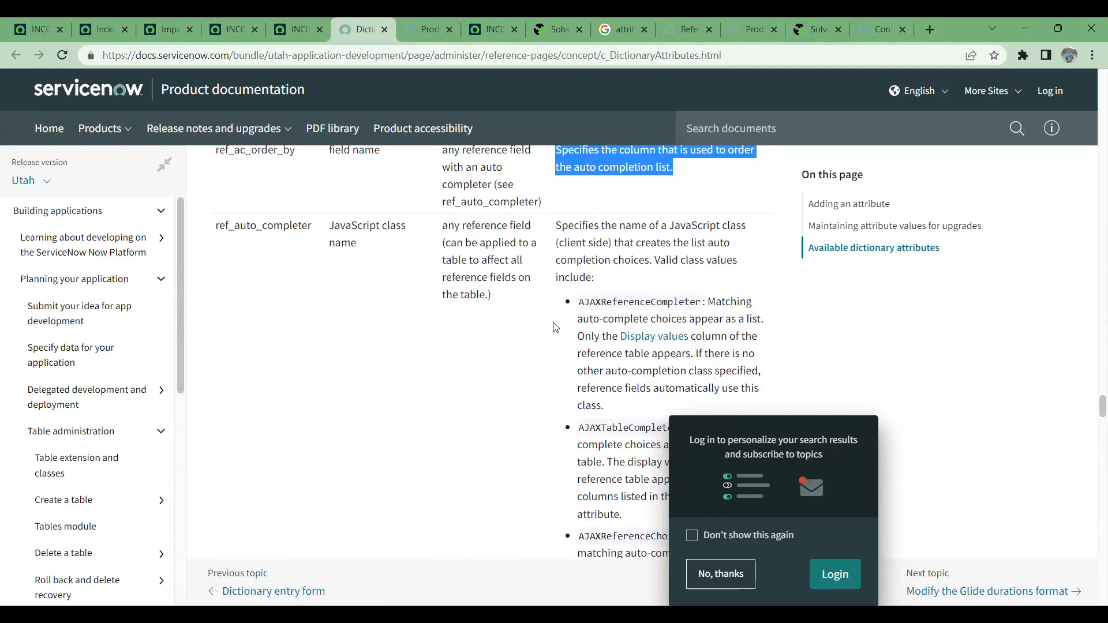
{"action": "scroll", "coordinate": [335, 363], "scroll_direction": "down", "scroll_amount": 10}
{"action": "scroll", "coordinate": [336, 363], "scroll_direction": "down", "scroll_amount": 15}
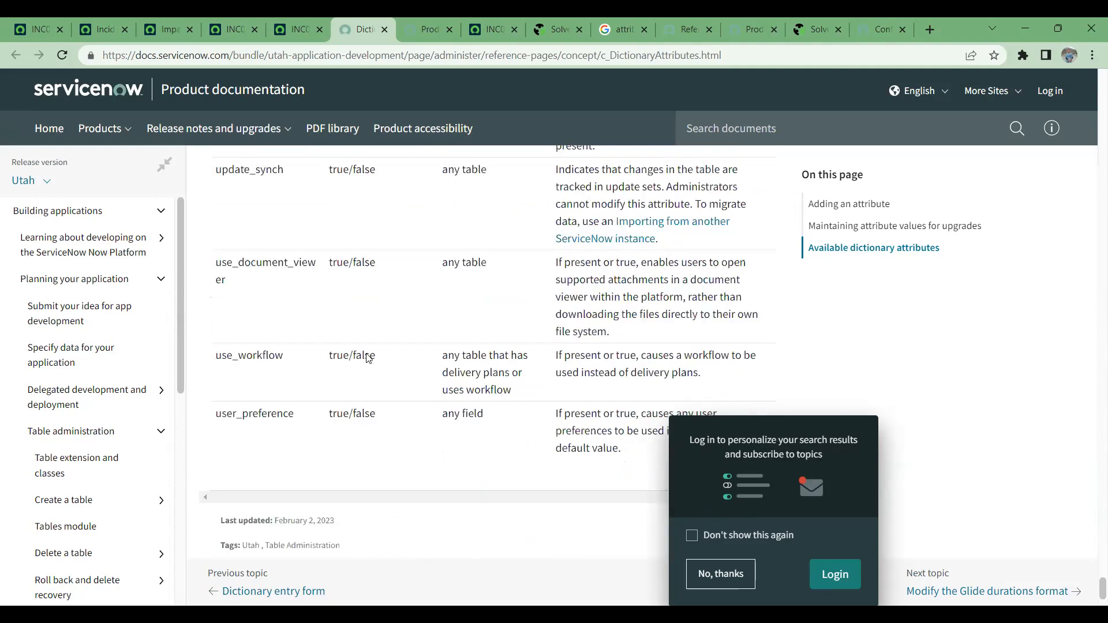
{"action": "scroll", "coordinate": [368, 358], "scroll_direction": "down", "scroll_amount": 2}
{"action": "scroll", "coordinate": [368, 358], "scroll_direction": "up", "scroll_amount": 10}
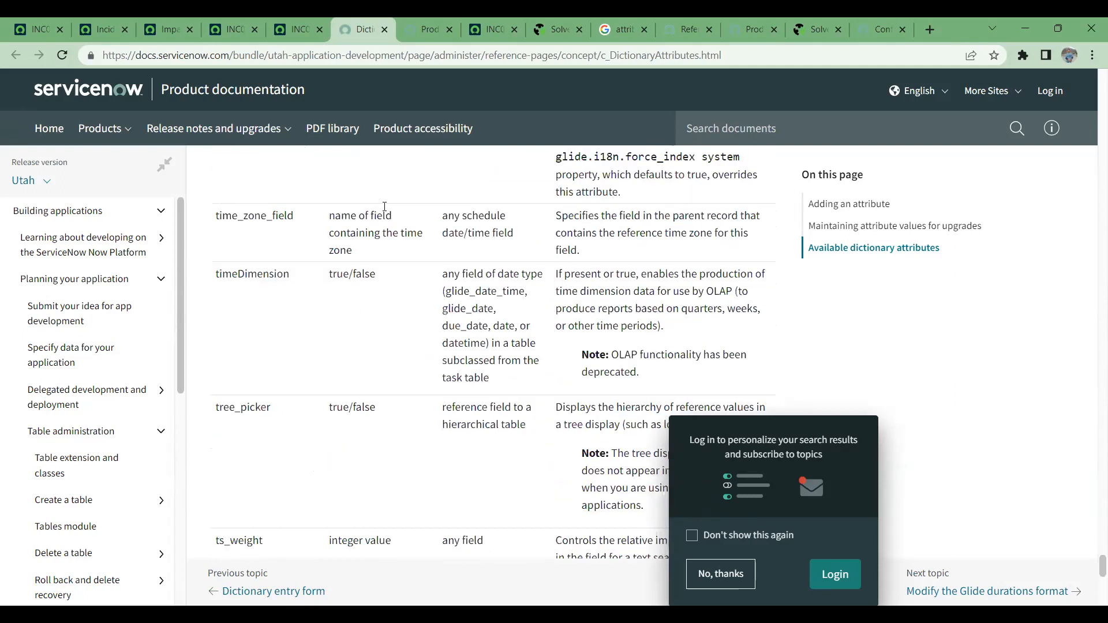
- Switch to the reference field auto-complete page and read how to improve auto-complete queries and match text from any reference field
{"action": "left_click", "coordinate": [408, 22]}
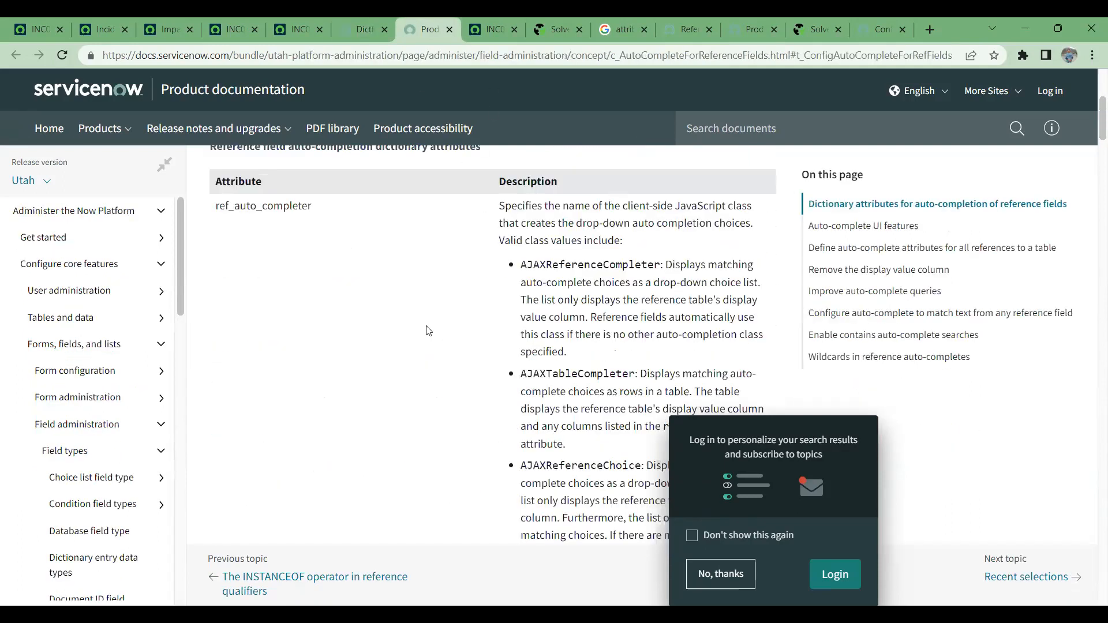
{"action": "scroll", "coordinate": [428, 347], "scroll_direction": "down", "scroll_amount": 12}
{"action": "scroll", "coordinate": [462, 381], "scroll_direction": "up", "scroll_amount": 10}
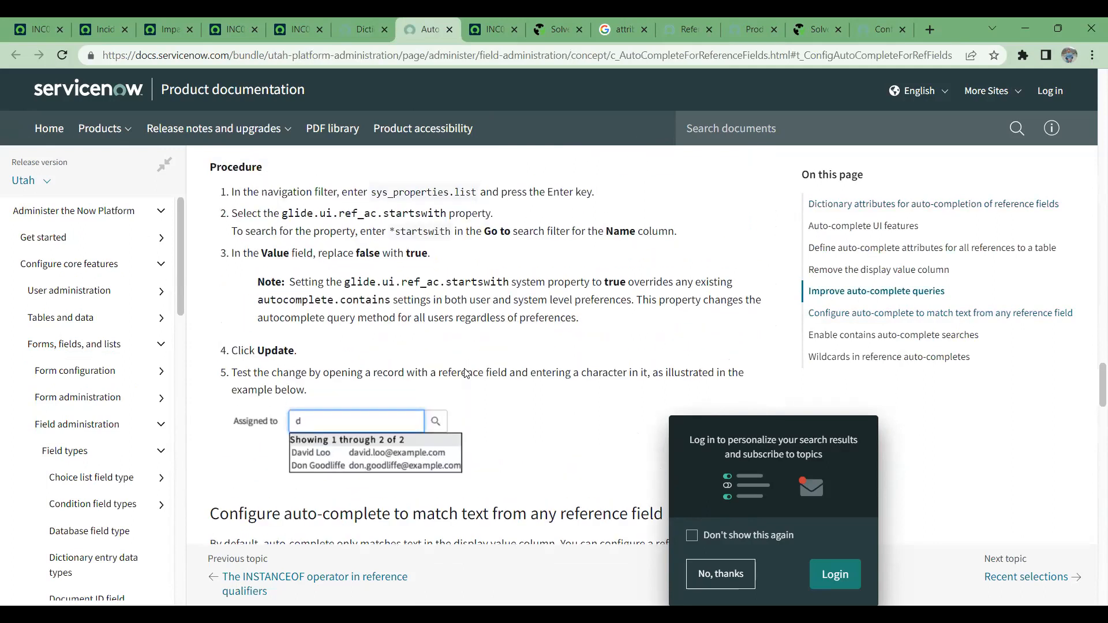
{"action": "scroll", "coordinate": [492, 365], "scroll_direction": "up", "scroll_amount": 1}
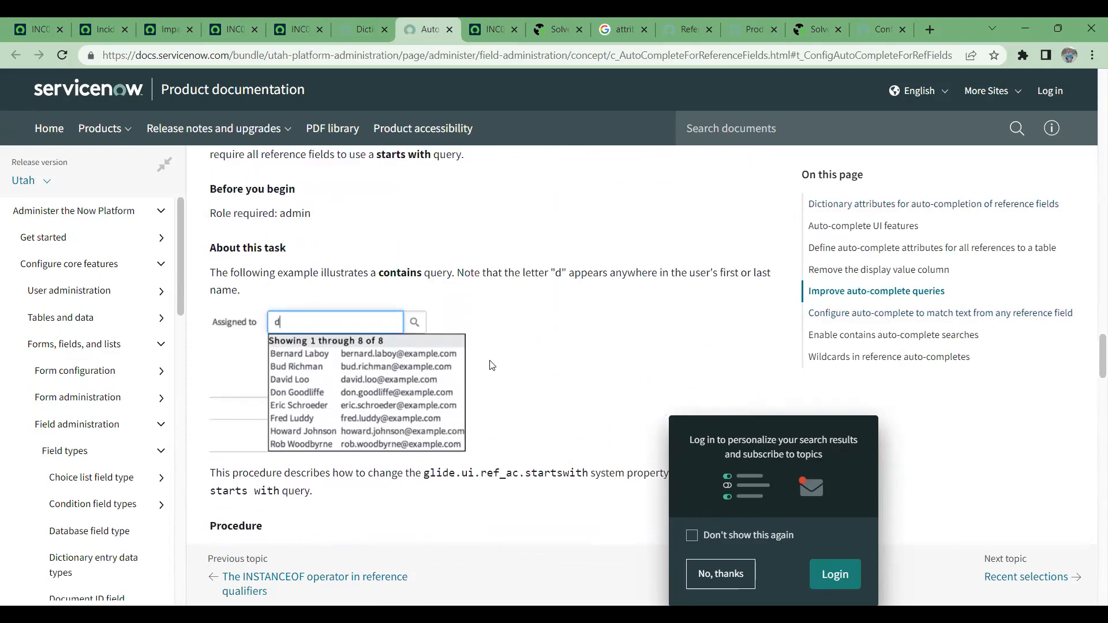
{"action": "scroll", "coordinate": [492, 365], "scroll_direction": "down", "scroll_amount": 2}
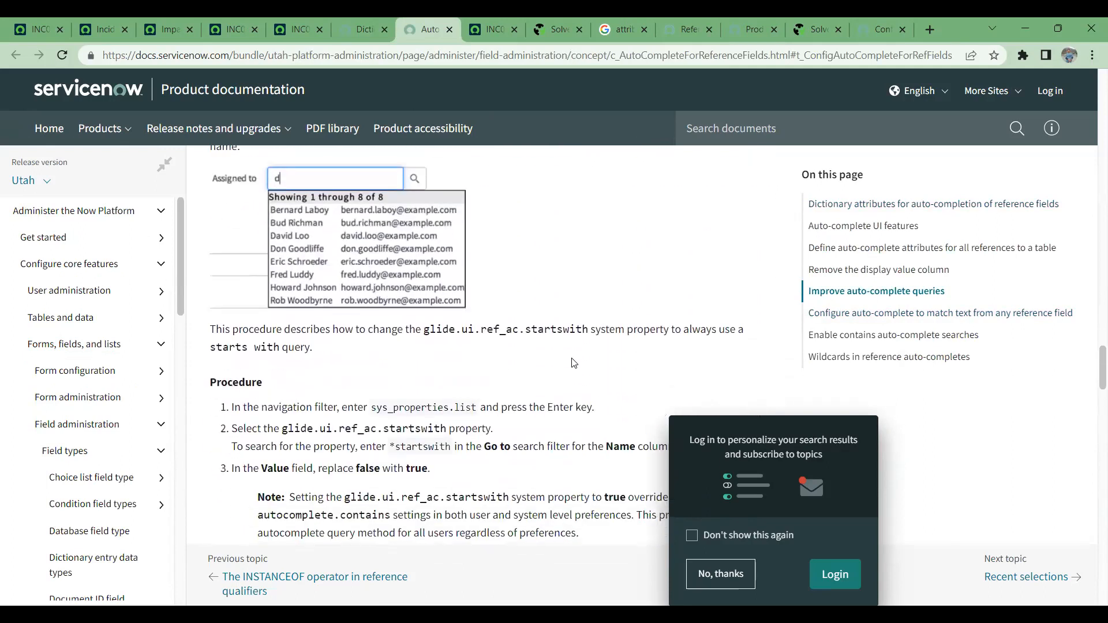
{"action": "scroll", "coordinate": [573, 364], "scroll_direction": "down", "scroll_amount": 4}
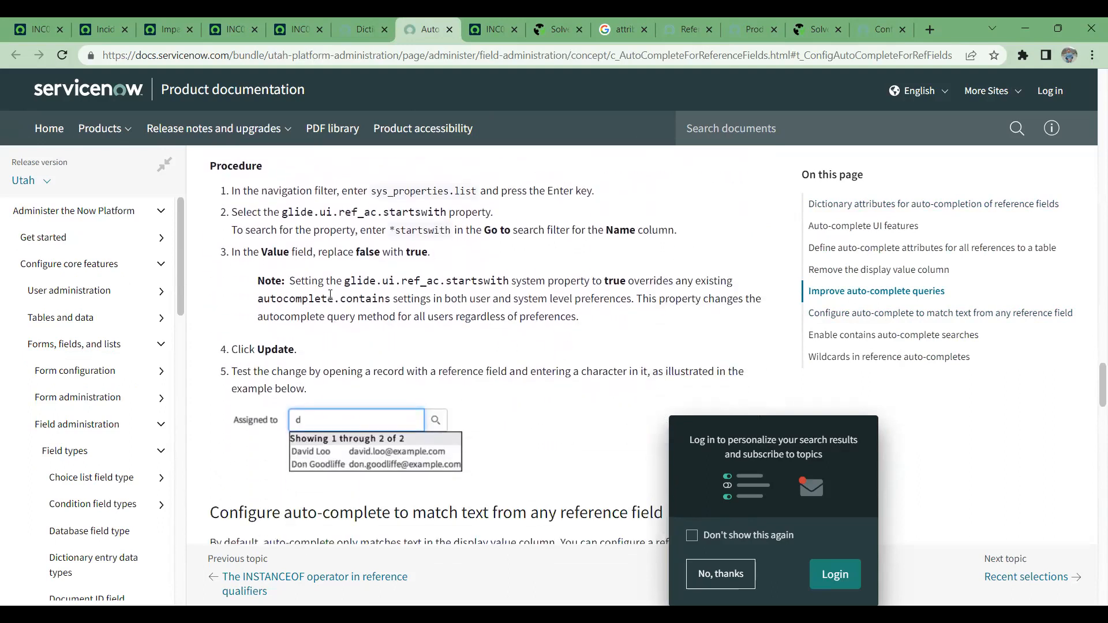
{"action": "scroll", "coordinate": [361, 296], "scroll_direction": "down", "scroll_amount": 6}
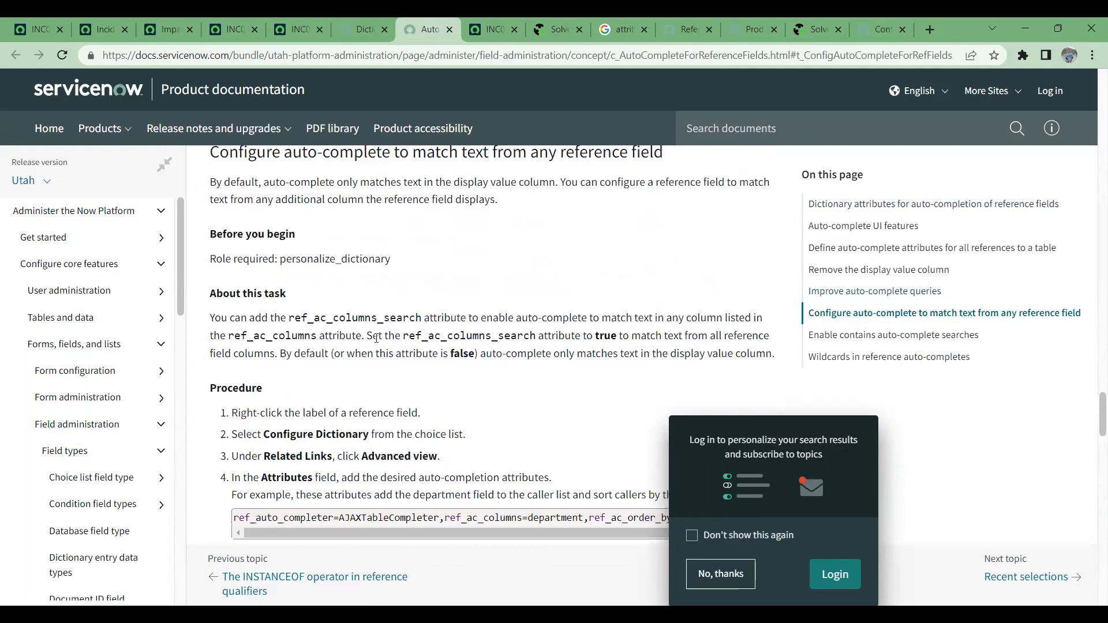
{"action": "scroll", "coordinate": [463, 366], "scroll_direction": "down", "scroll_amount": 4}
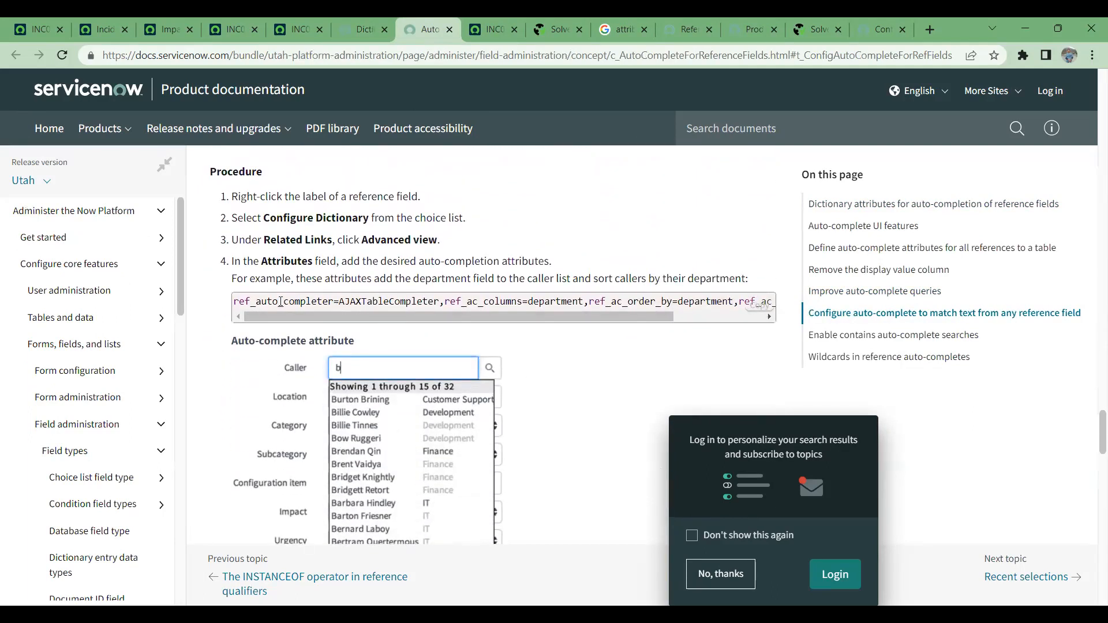
- Select and copy the example attribute string that adds the department to the caller list, from ref_auto_completer=AJAXTableCompleter to ref_ac_columns_search=true
{"action": "left_click_drag", "start_coordinate": [234, 301], "coordinate": [767, 303]}
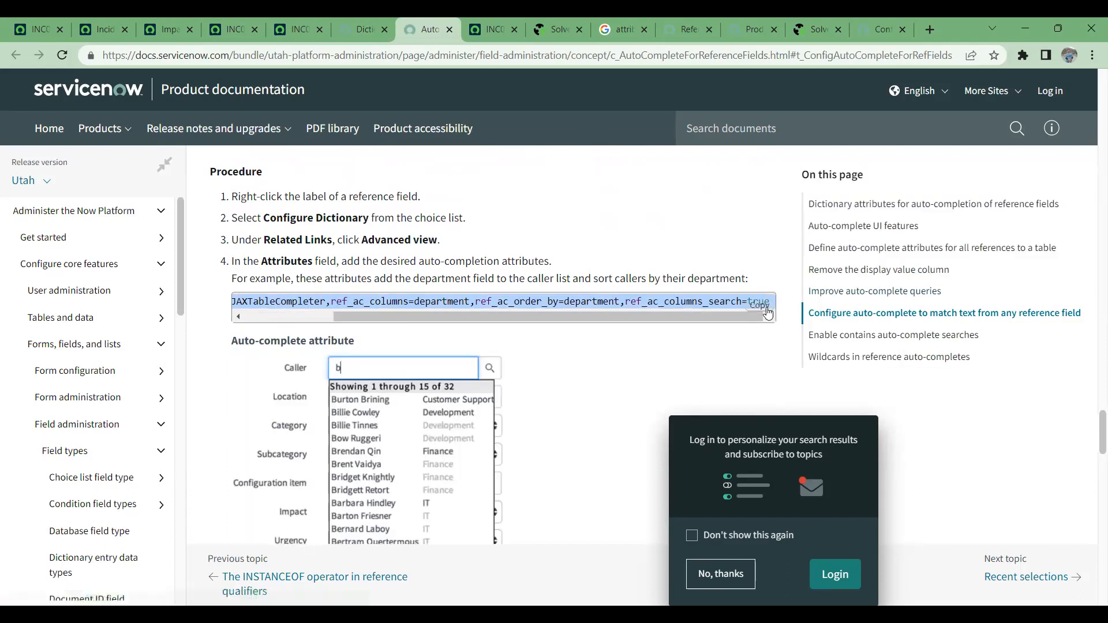
{"action": "right_click", "coordinate": [715, 307]}
{"action": "left_click", "coordinate": [742, 320]}
{"action": "scroll", "coordinate": [632, 349], "scroll_direction": "down", "scroll_amount": 2}
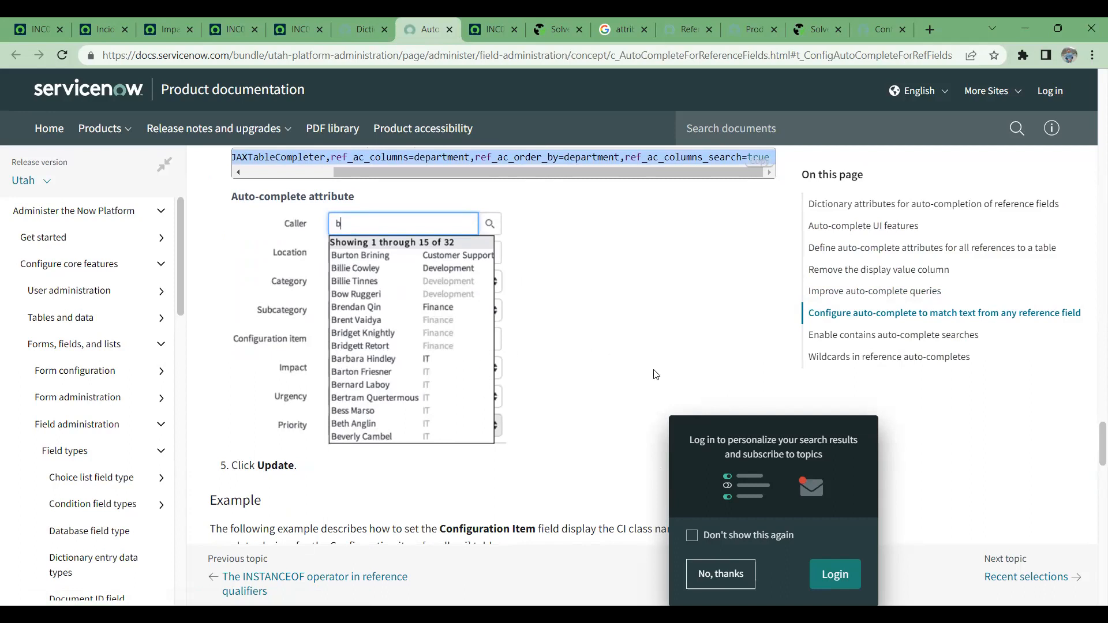
{"action": "scroll", "coordinate": [655, 375], "scroll_direction": "up", "scroll_amount": 3}
{"action": "right_click", "coordinate": [519, 378]}
{"action": "left_click", "coordinate": [539, 386]}
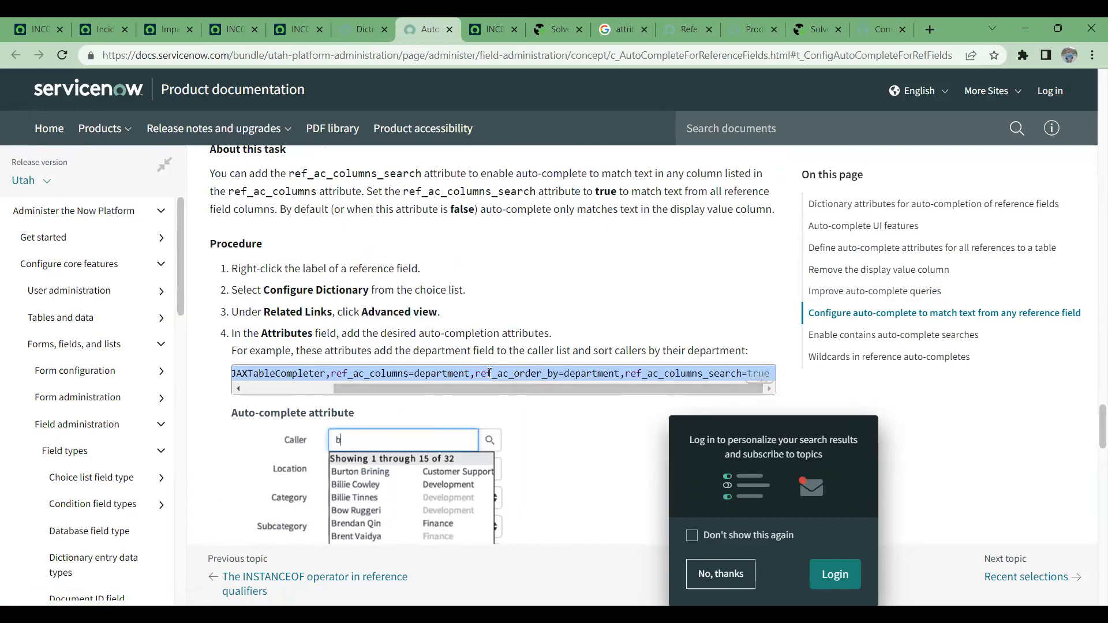
- Examine the attribute example under "Remove the display value column", highlighting AJAXTableCompleter, ref_ac_columns, ref_ac_columns_search=true and ref_ac_display_value=false
{"action": "scroll", "coordinate": [557, 298], "scroll_direction": "up", "scroll_amount": 10}
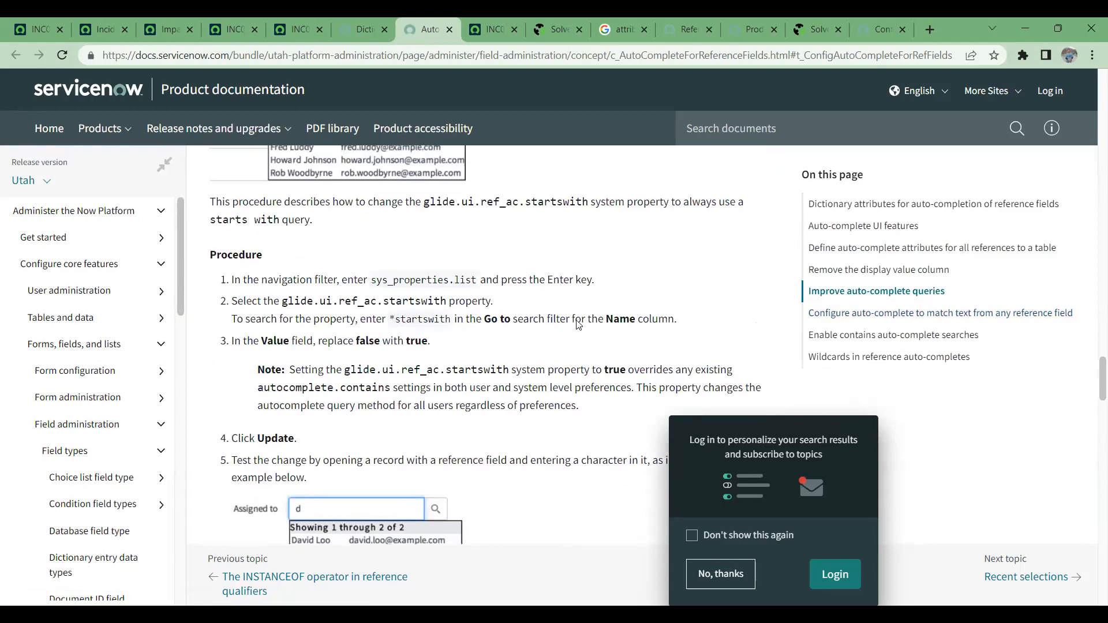
{"action": "scroll", "coordinate": [569, 313], "scroll_direction": "up", "scroll_amount": 7}
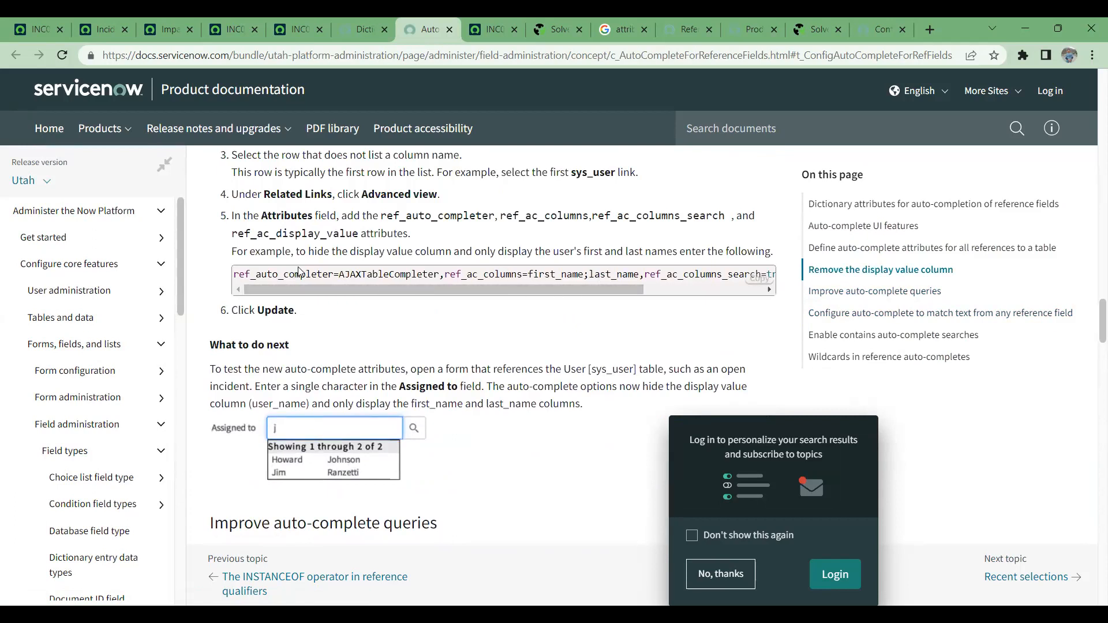
{"action": "left_click_drag", "start_coordinate": [235, 273], "coordinate": [449, 276]}
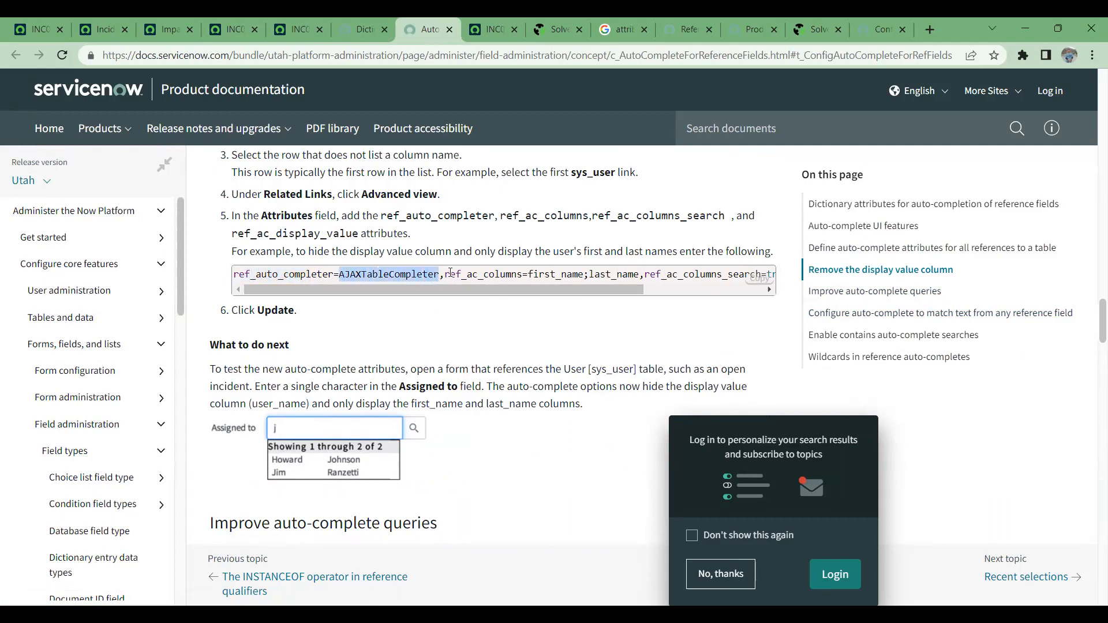
{"action": "left_click_drag", "start_coordinate": [517, 275], "coordinate": [446, 277]}
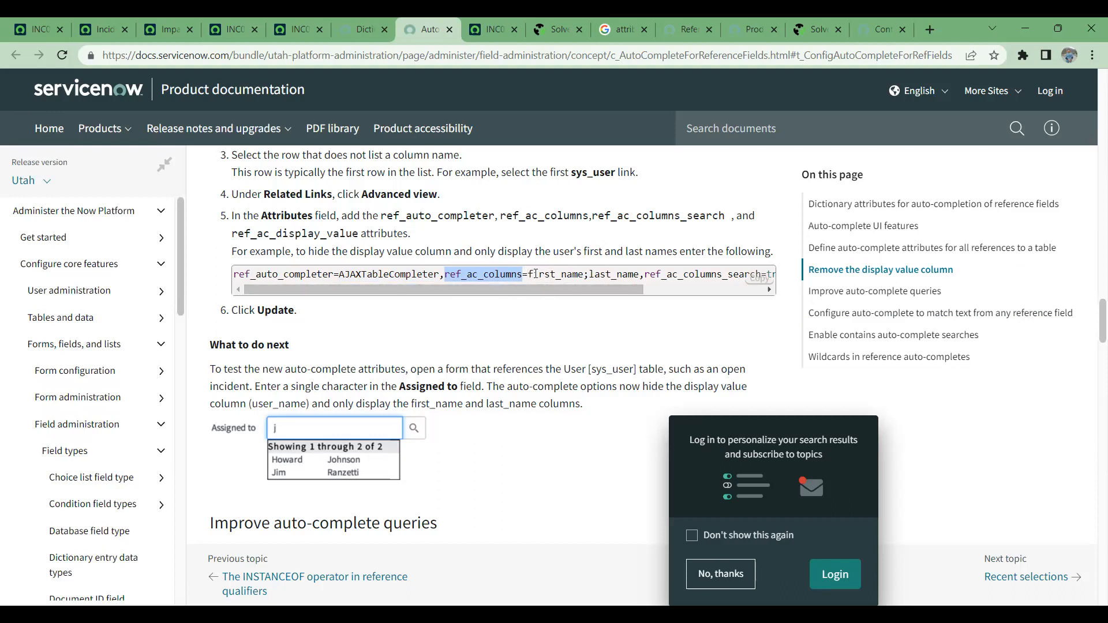
{"action": "left_click_drag", "start_coordinate": [528, 273], "coordinate": [783, 280]}
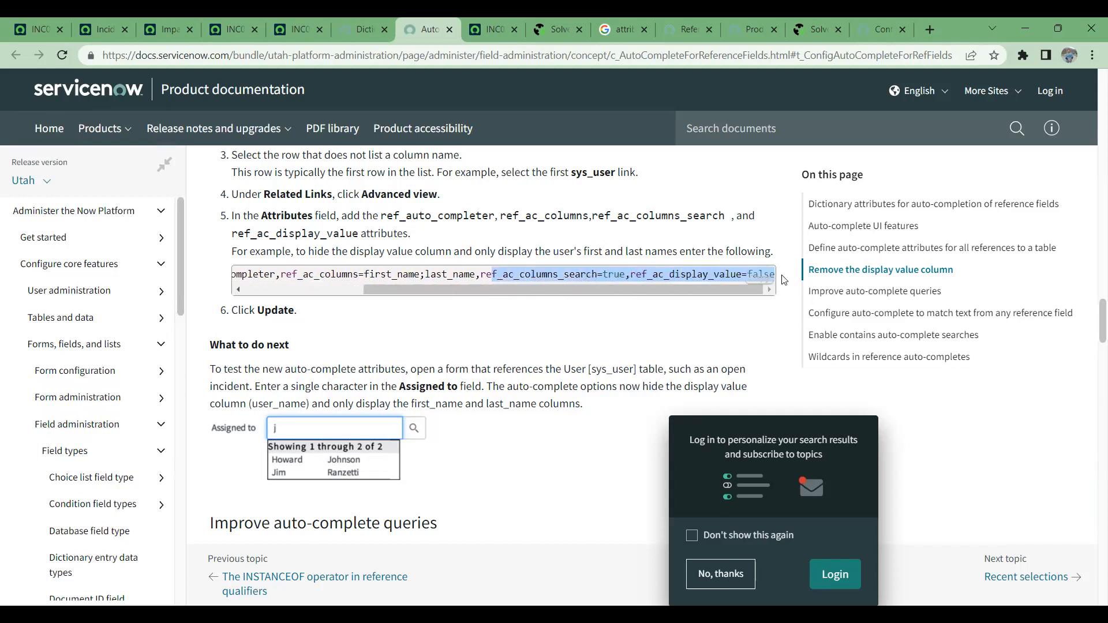
{"action": "left_click", "coordinate": [607, 274]}
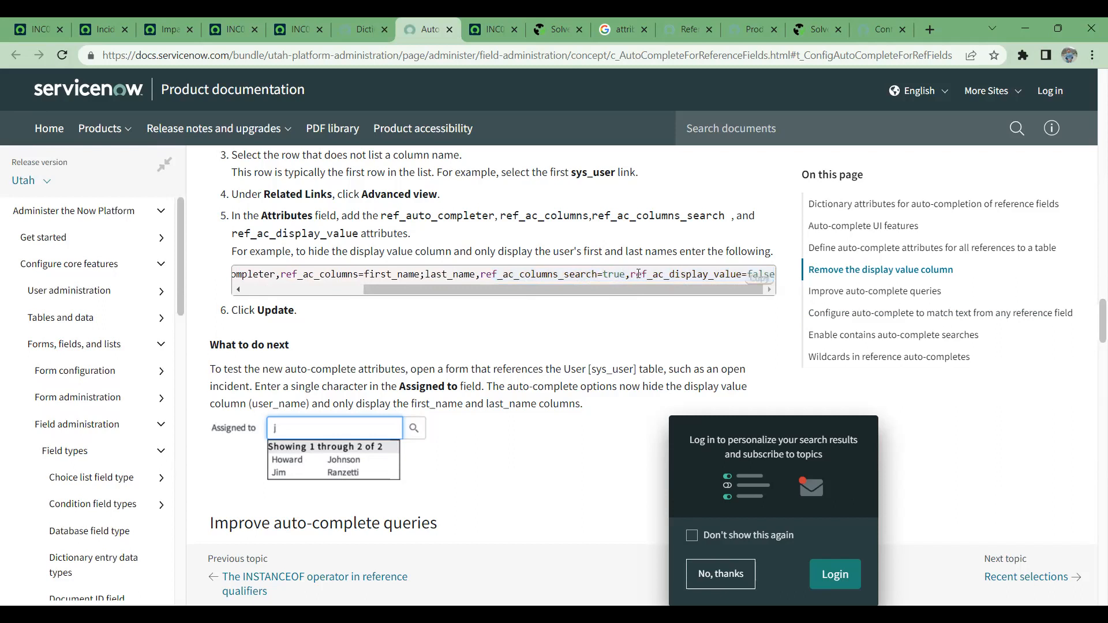
{"action": "left_click_drag", "start_coordinate": [641, 274], "coordinate": [748, 279]}
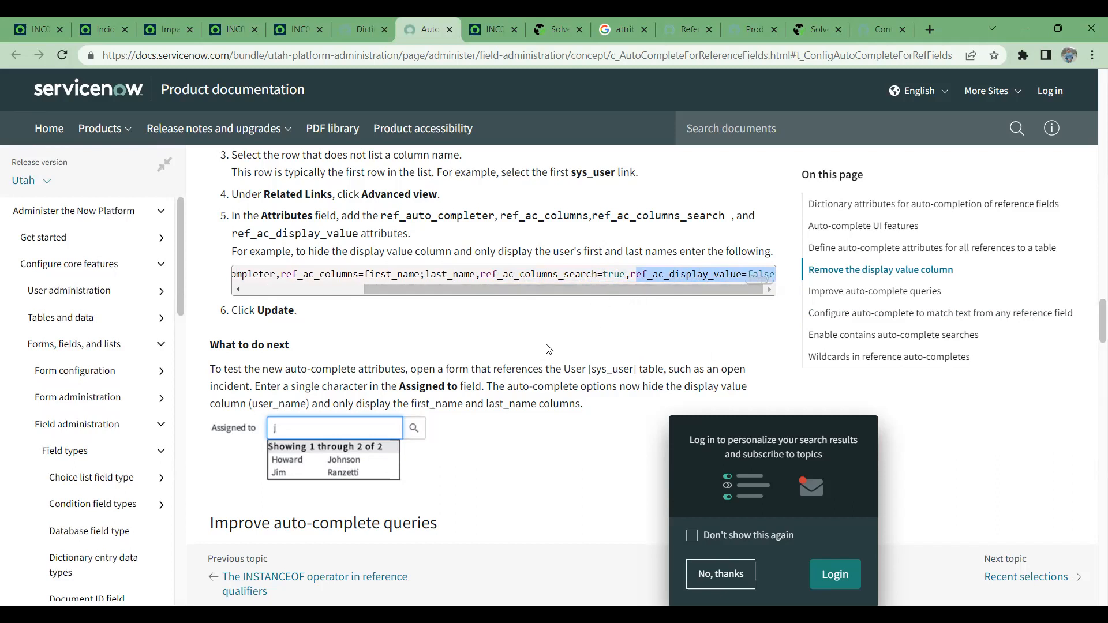
- Return to the incident list and open incident INC0009009 in its own tab
{"action": "left_click", "coordinate": [109, 31]}
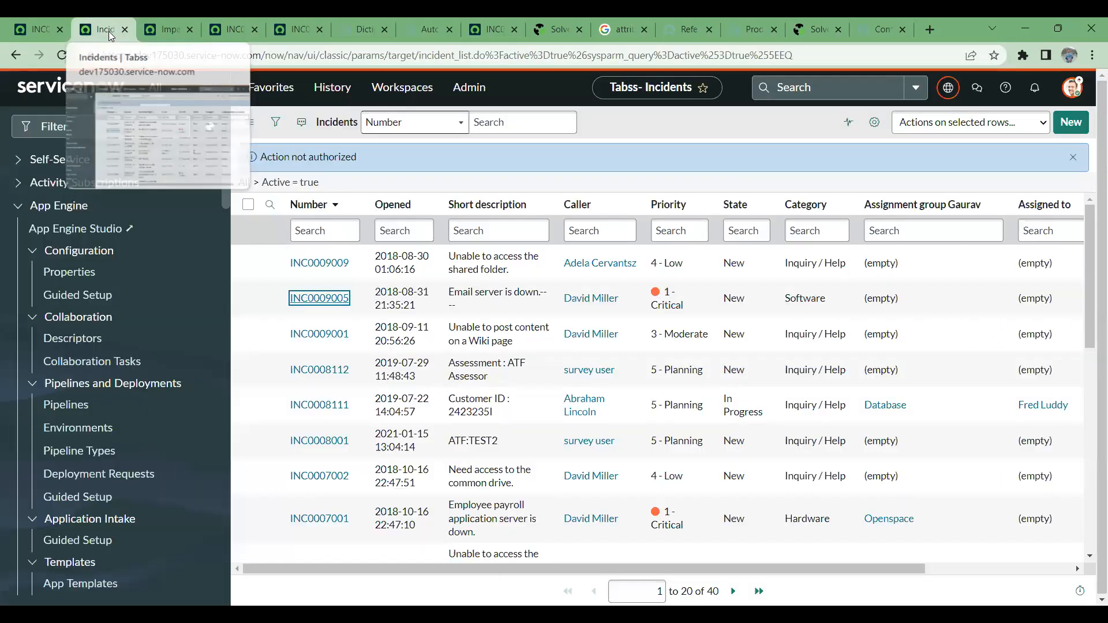
{"action": "left_click", "coordinate": [331, 268], "text": "ctrl"}
{"action": "left_click", "coordinate": [159, 23]}
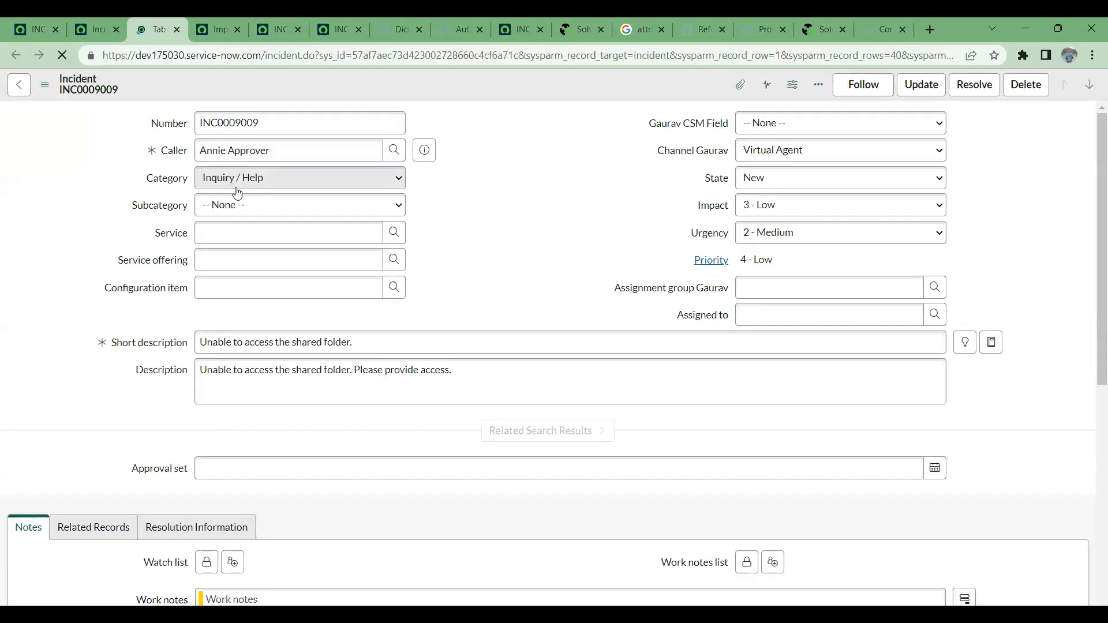
- Open the dictionary entry of the incident's Caller field and replace its attributes with the copied auto-complete string, cutting out the original attributes
{"action": "right_click", "coordinate": [169, 157]}
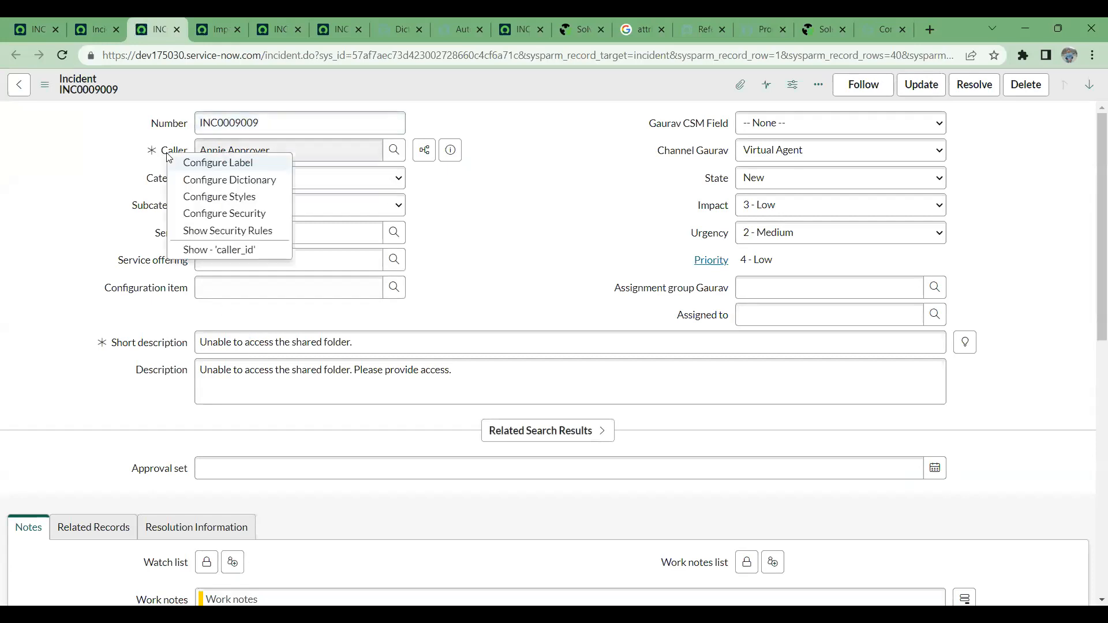
{"action": "left_click", "coordinate": [207, 183]}
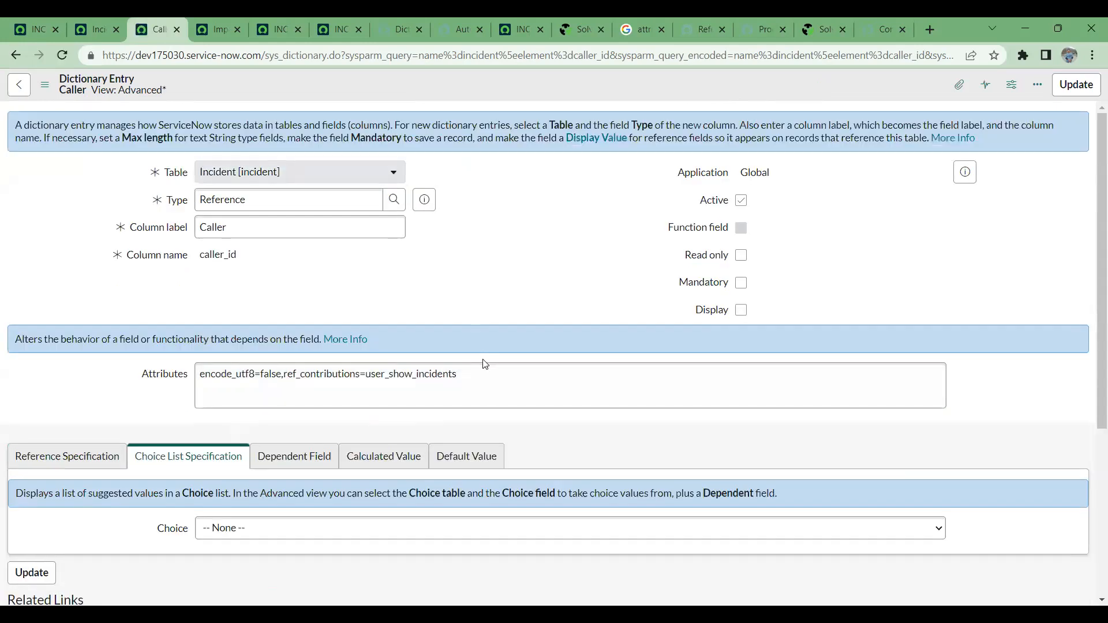
{"action": "left_click", "coordinate": [600, 388]}
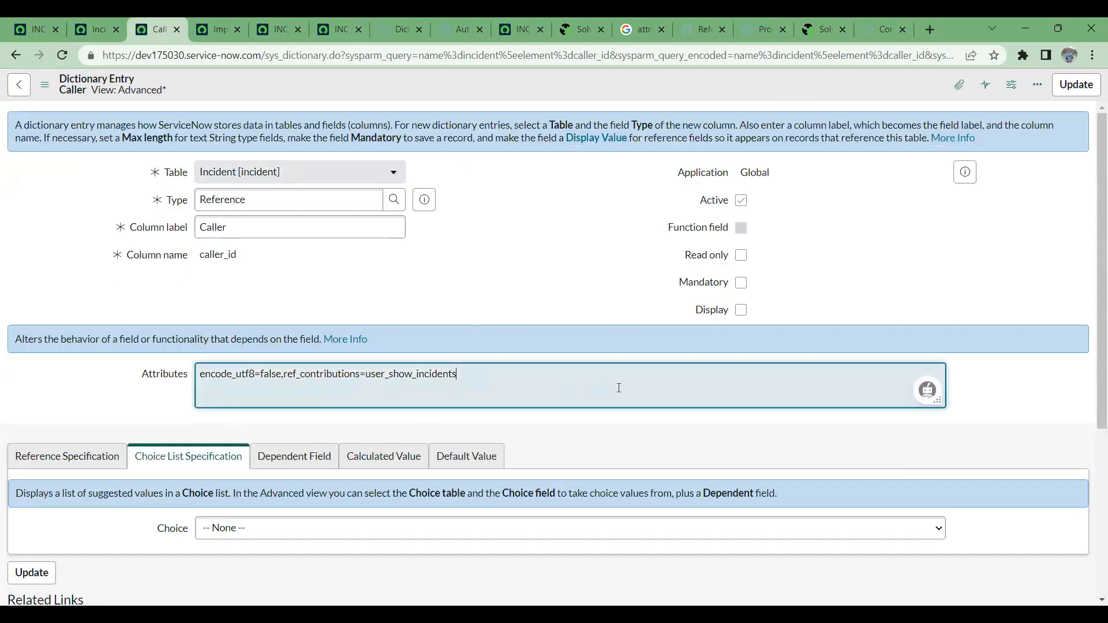
{"action": "key", "text": "Return"}
{"action": "key", "text": "ctrl+v"}
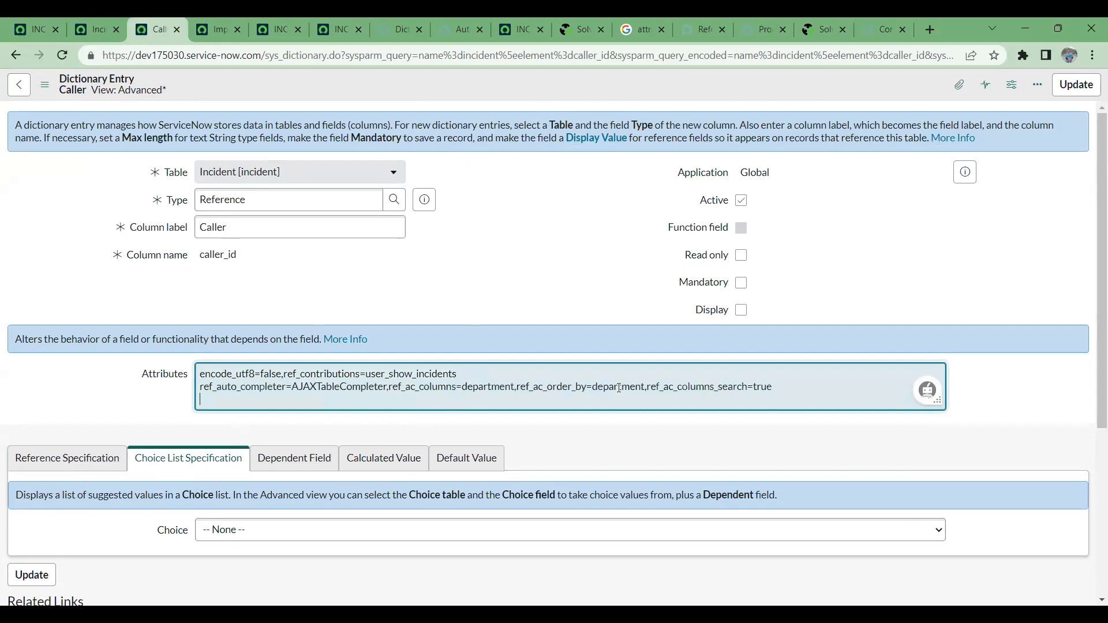
{"action": "left_click_drag", "start_coordinate": [457, 373], "coordinate": [199, 375]}
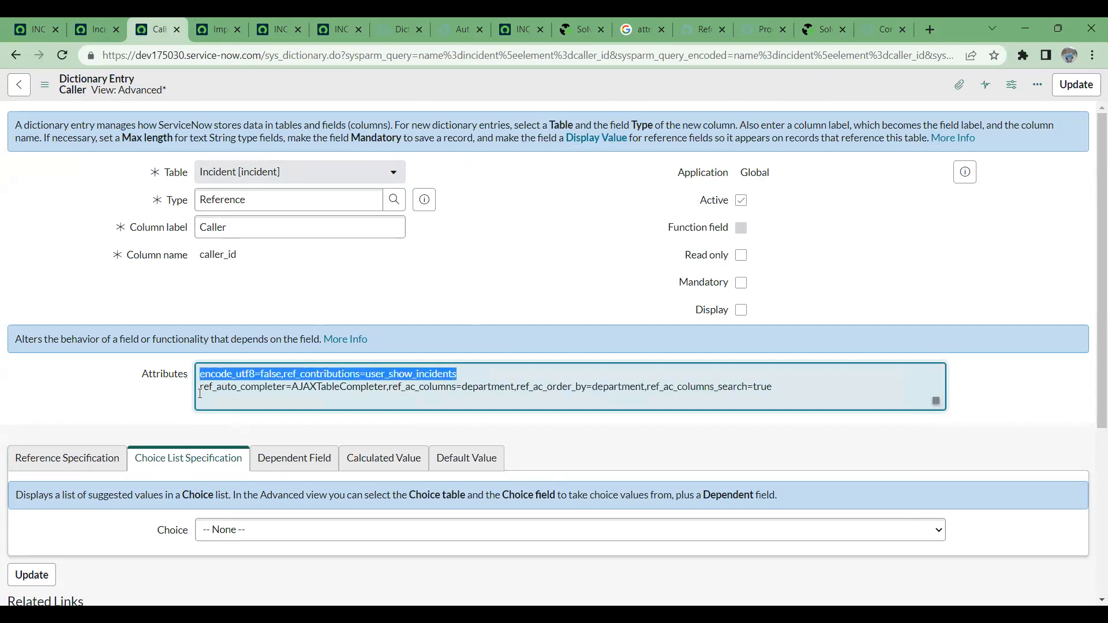
{"action": "key", "text": "BackSpace"}
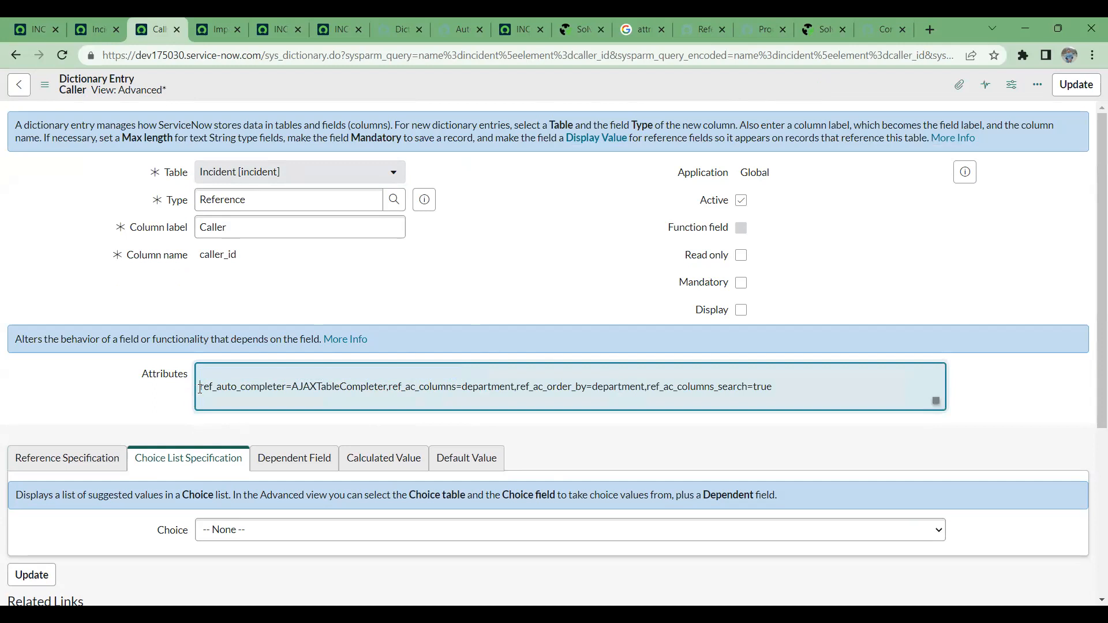
{"action": "key", "text": "Delete"}
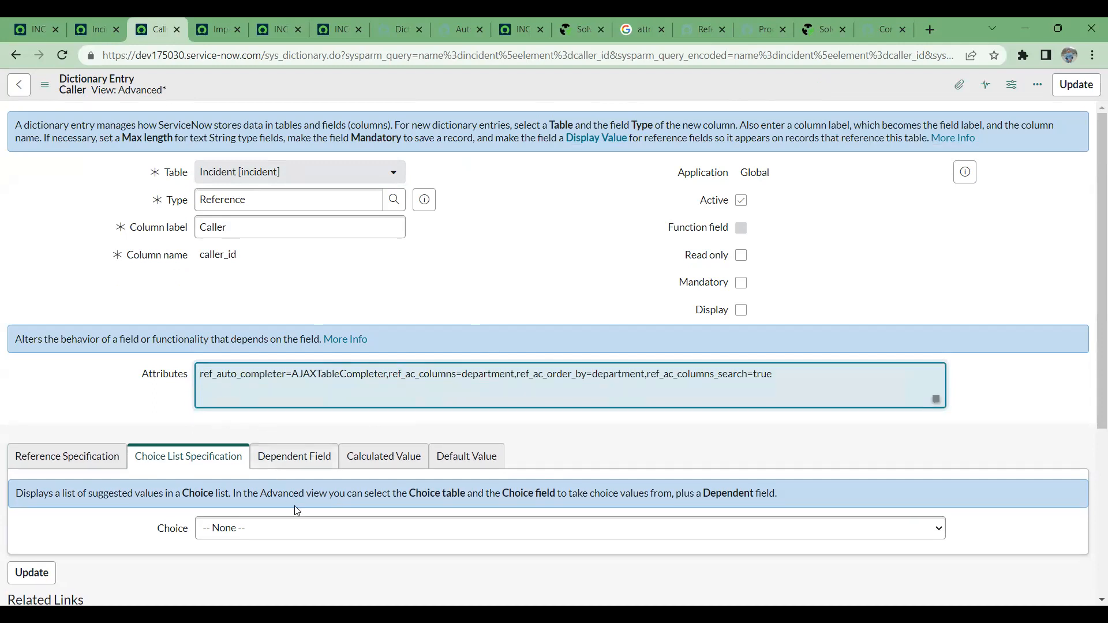
- Look through the Caller entry's sections and keep the cut string encode_utf8=false,ref_contributions=user_show_incidents in a new browser tab's address bar
{"action": "left_click", "coordinate": [295, 459]}
{"action": "left_click", "coordinate": [395, 467]}
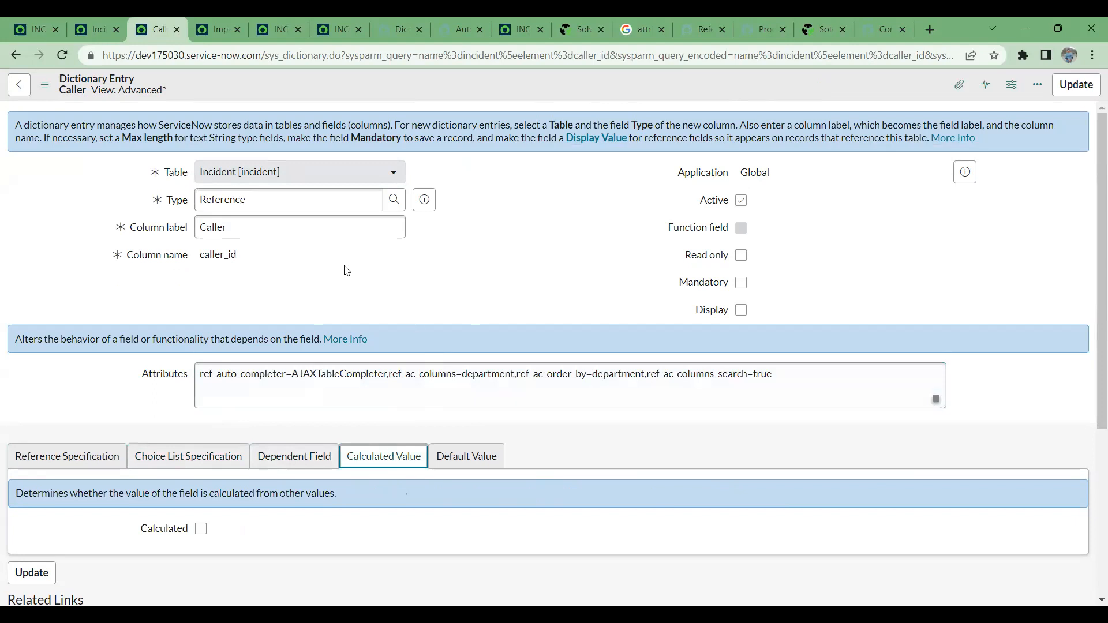
{"action": "scroll", "coordinate": [398, 312], "scroll_direction": "down", "scroll_amount": 4}
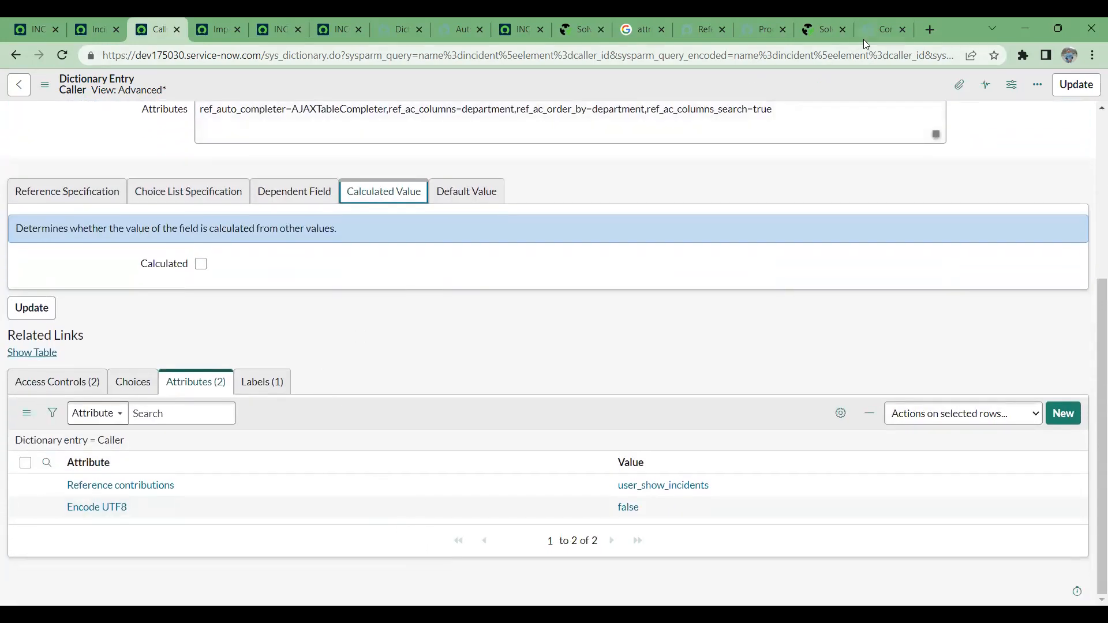
{"action": "left_click", "coordinate": [929, 29]}
{"action": "key", "text": "ctrl+v"}
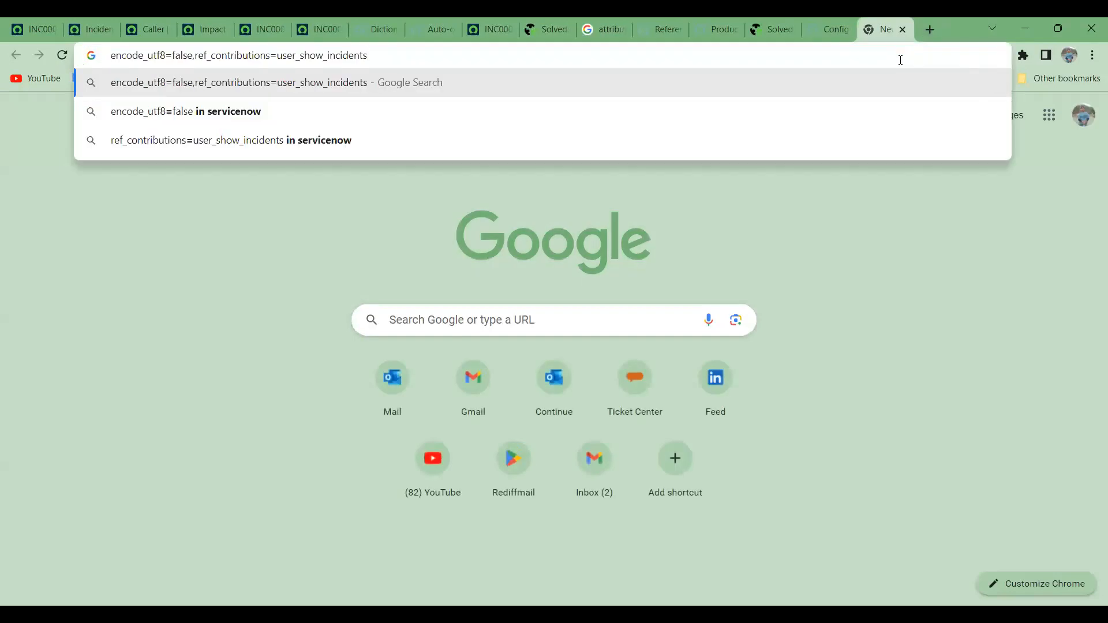
{"action": "left_click", "coordinate": [314, 27]}
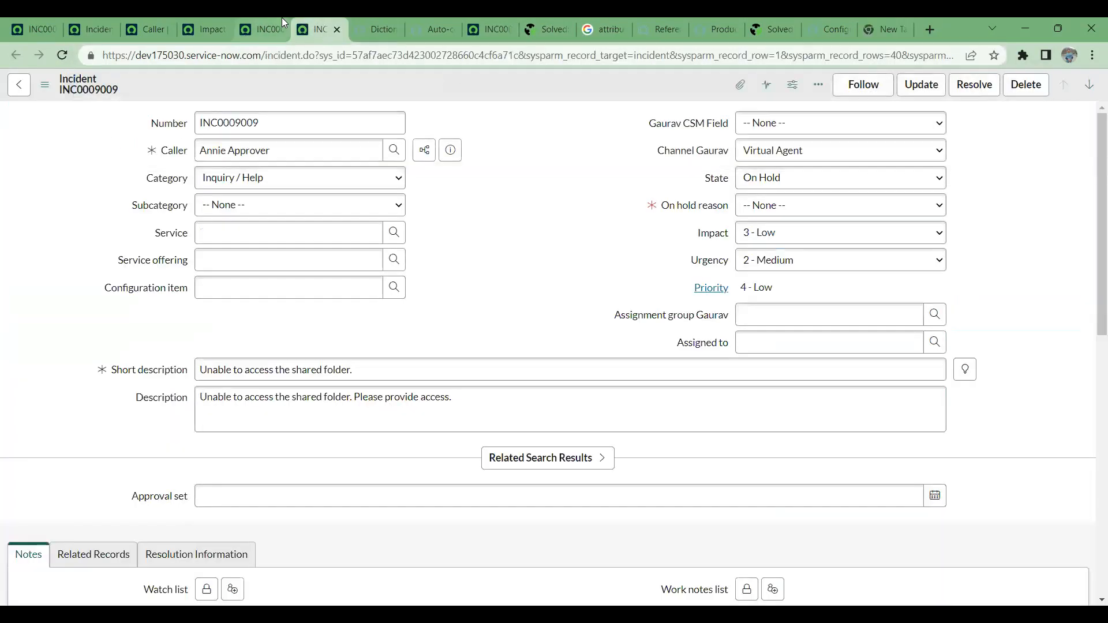
{"action": "left_click", "coordinate": [278, 17]}
{"action": "left_click", "coordinate": [204, 17]}
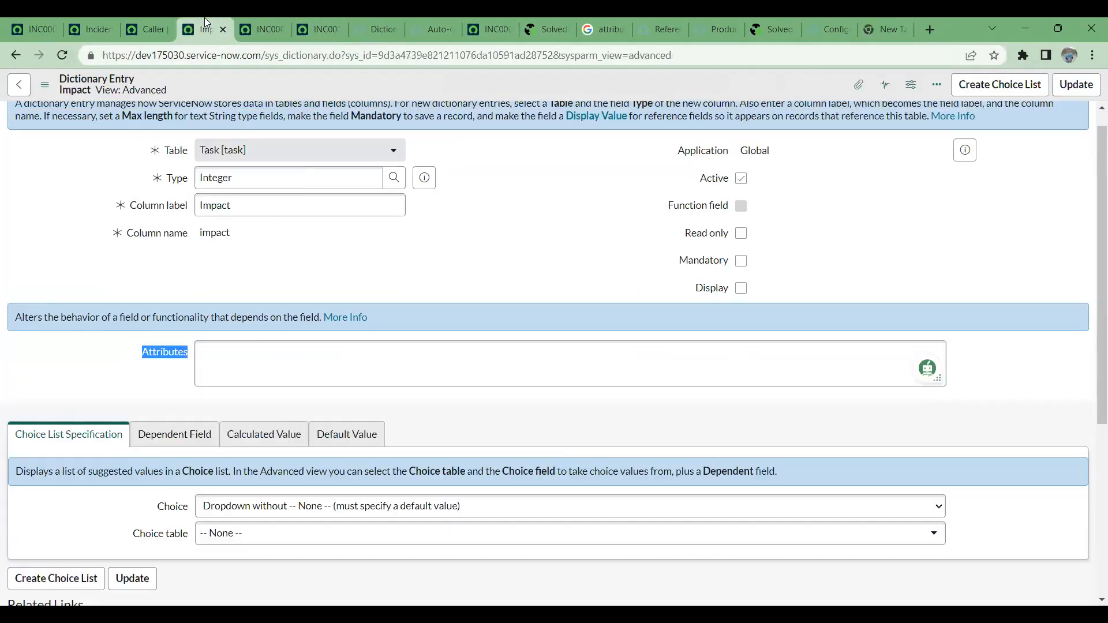
{"action": "left_click", "coordinate": [147, 18]}
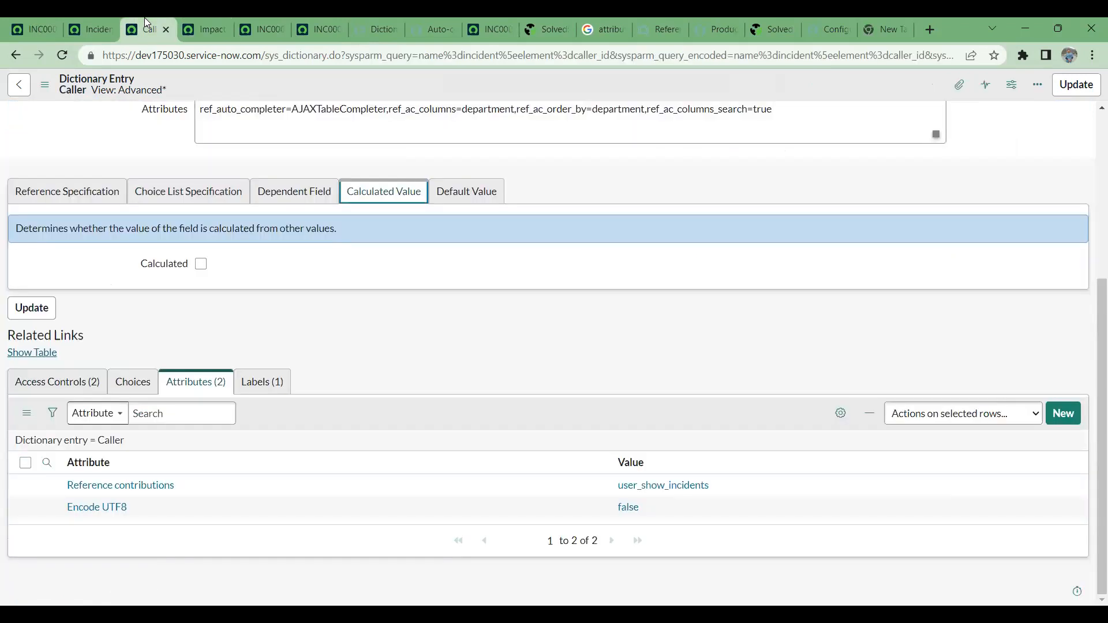
{"action": "left_click", "coordinate": [103, 17]}
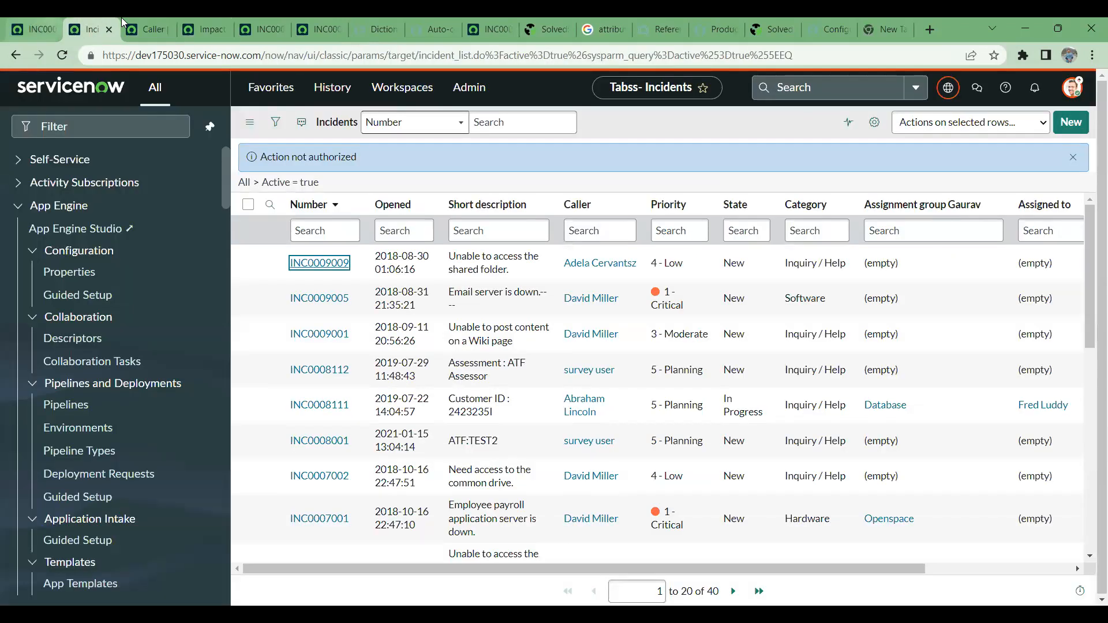
{"action": "left_click", "coordinate": [148, 17]}
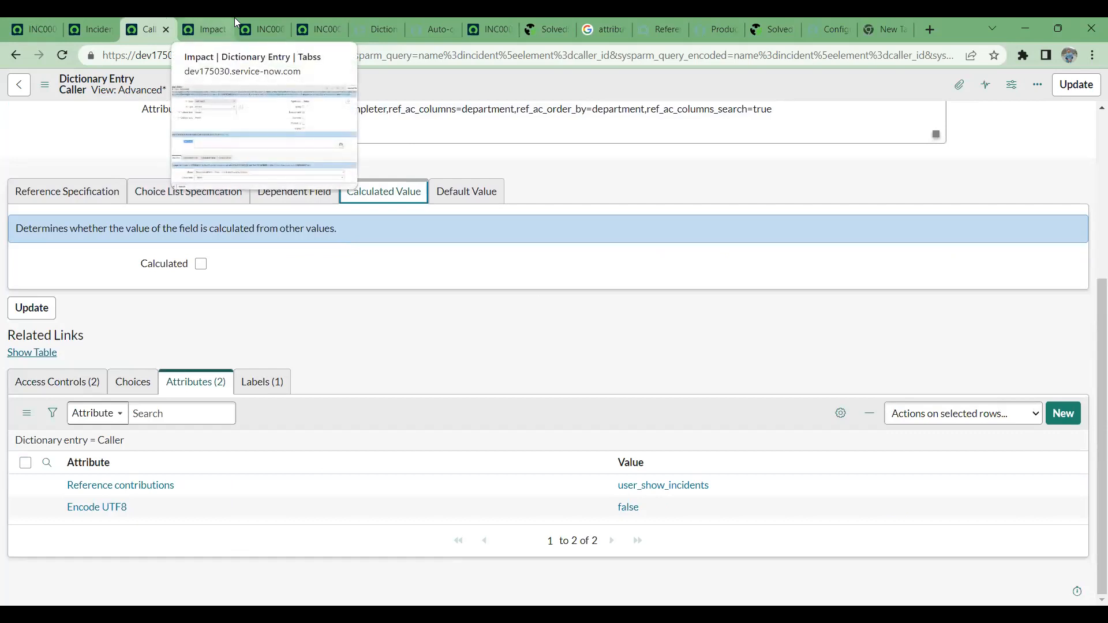
{"action": "left_click", "coordinate": [310, 19]}
{"action": "left_click", "coordinate": [374, 18]}
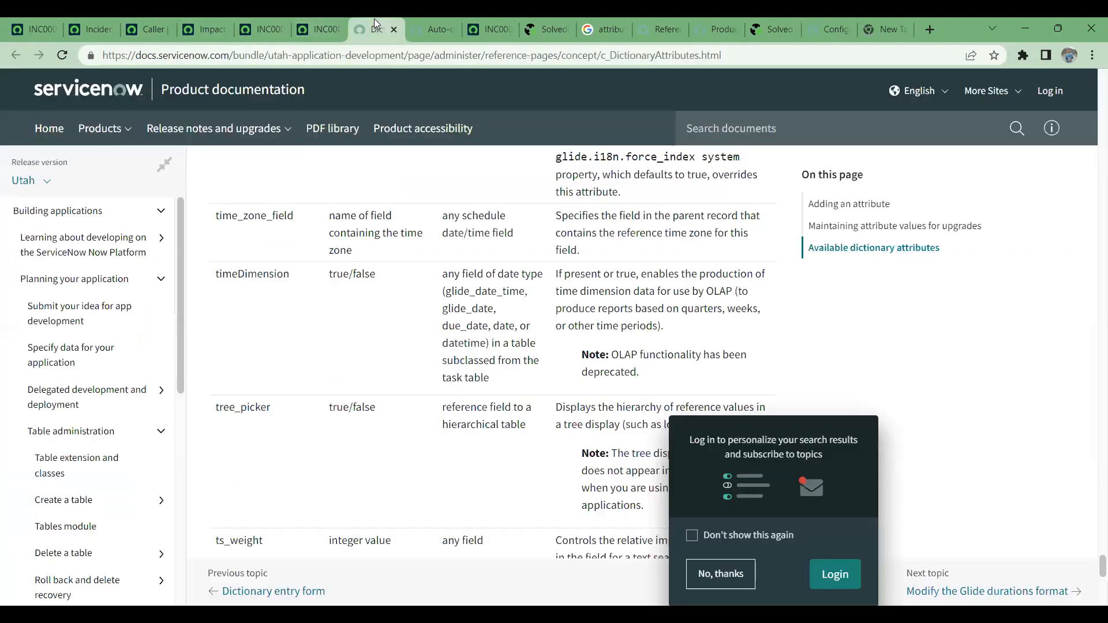
{"action": "left_click", "coordinate": [323, 18]}
{"action": "left_click", "coordinate": [272, 17]}
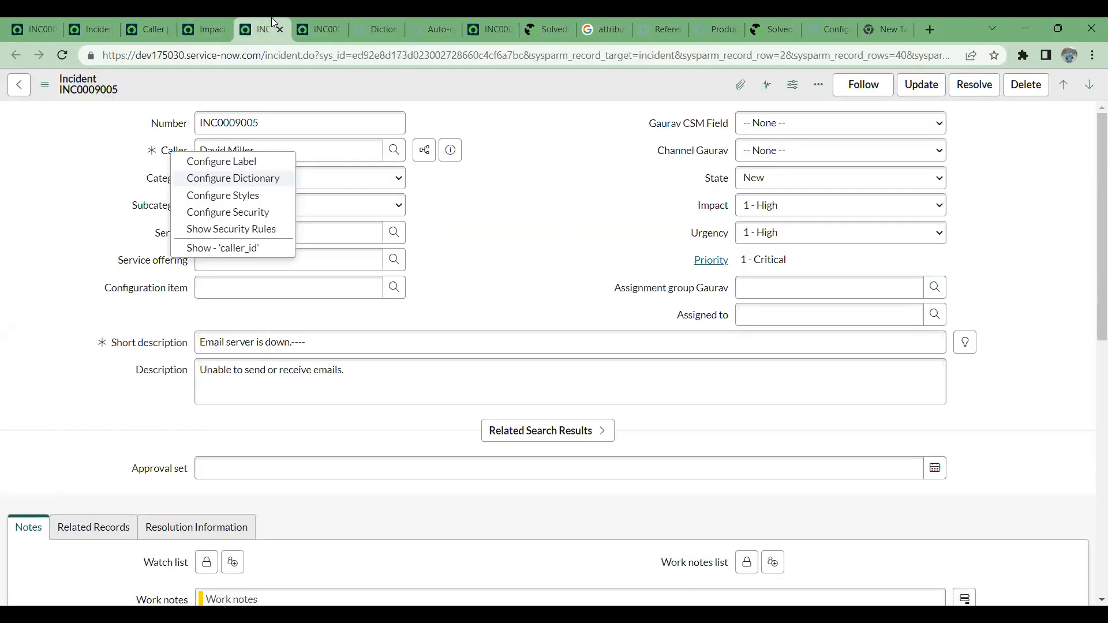
- Close the Impact dictionary entry and incident INC0009005 browser tabs, and return to the Caller dictionary entry
{"action": "left_click", "coordinate": [200, 17]}
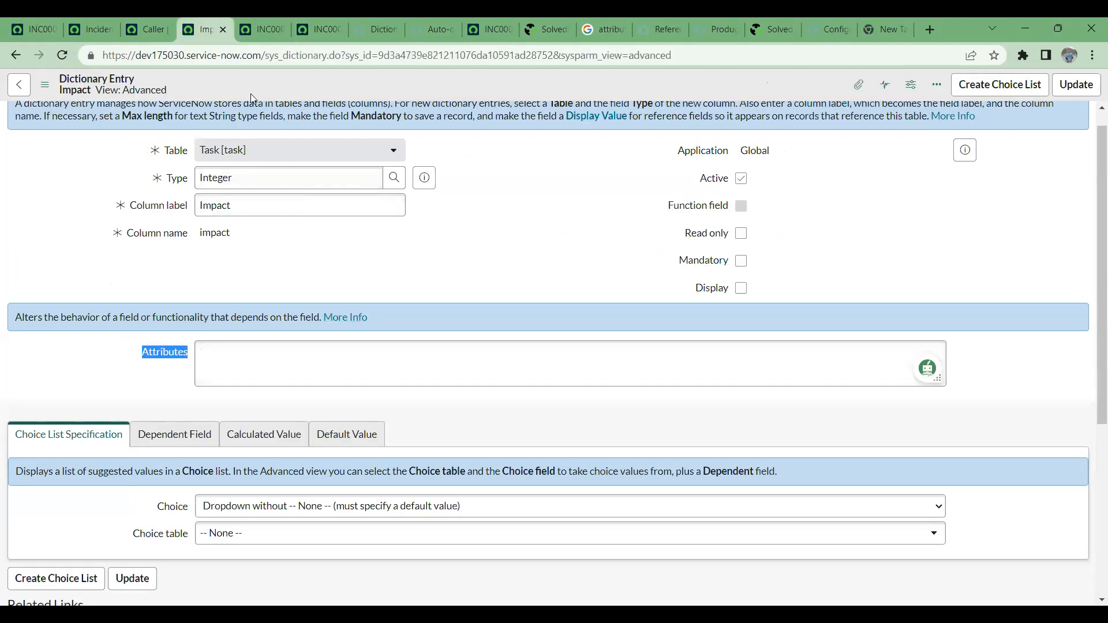
{"action": "left_click", "coordinate": [223, 29]}
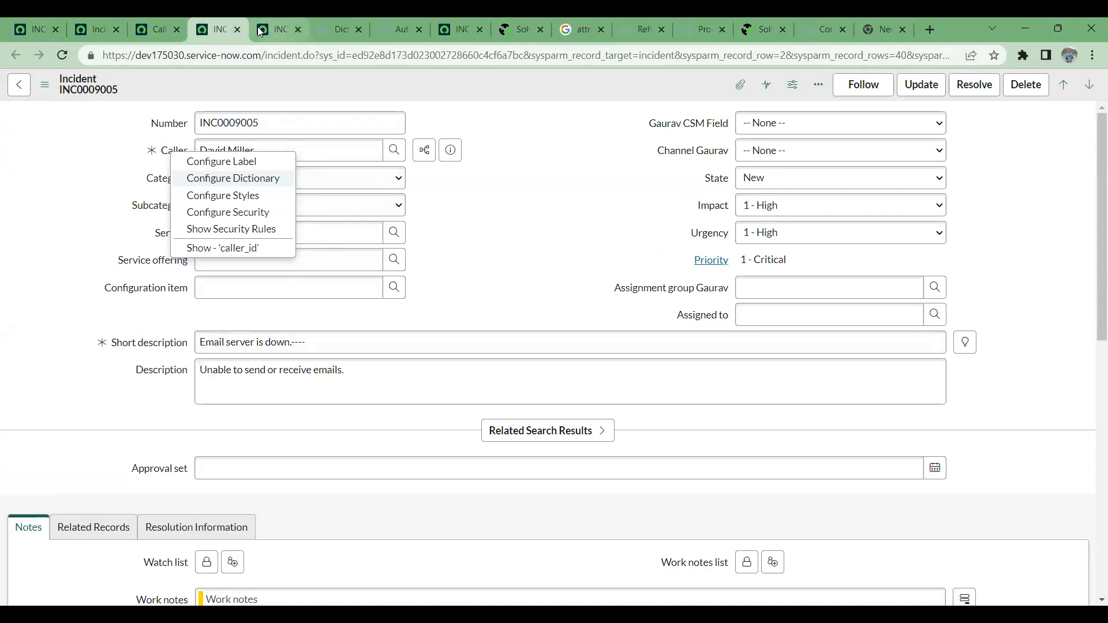
{"action": "left_click", "coordinate": [237, 29]}
{"action": "left_click", "coordinate": [163, 17]}
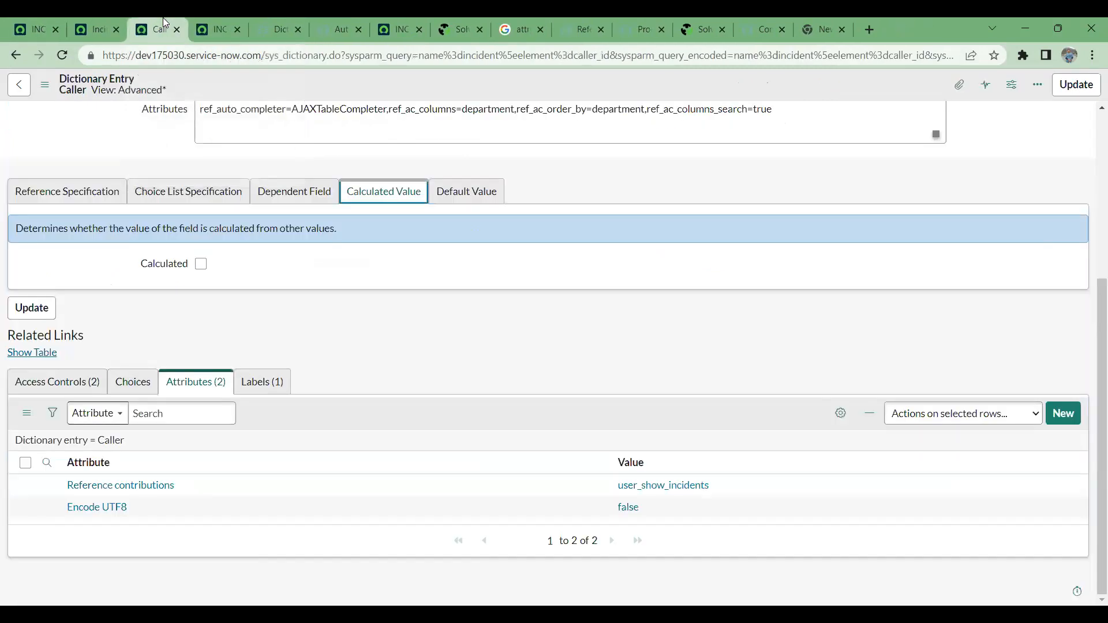
- Save the Caller dictionary entry without leaving it and compare its related attributes list with the new attribute string
{"action": "scroll", "coordinate": [402, 388], "scroll_direction": "up", "scroll_amount": 5}
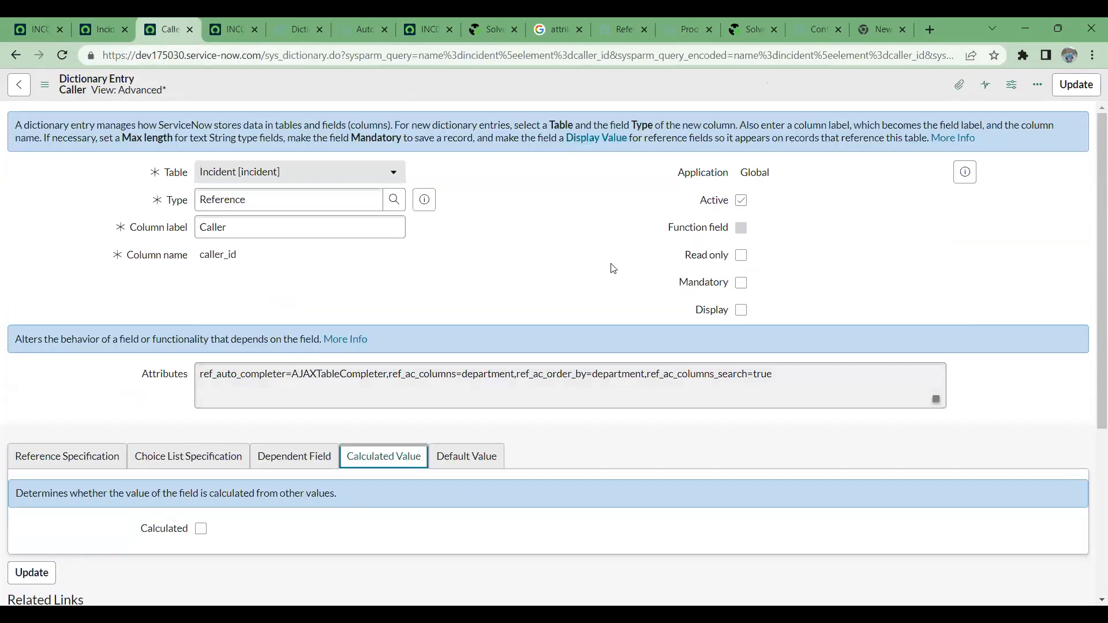
{"action": "right_click", "coordinate": [613, 95]}
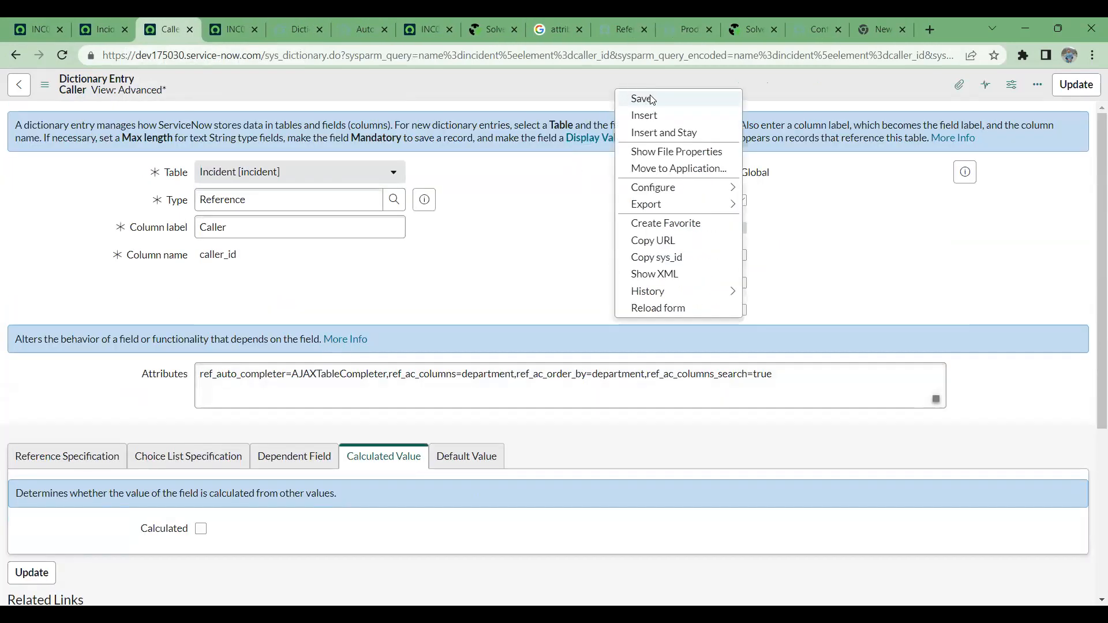
{"action": "left_click", "coordinate": [645, 99]}
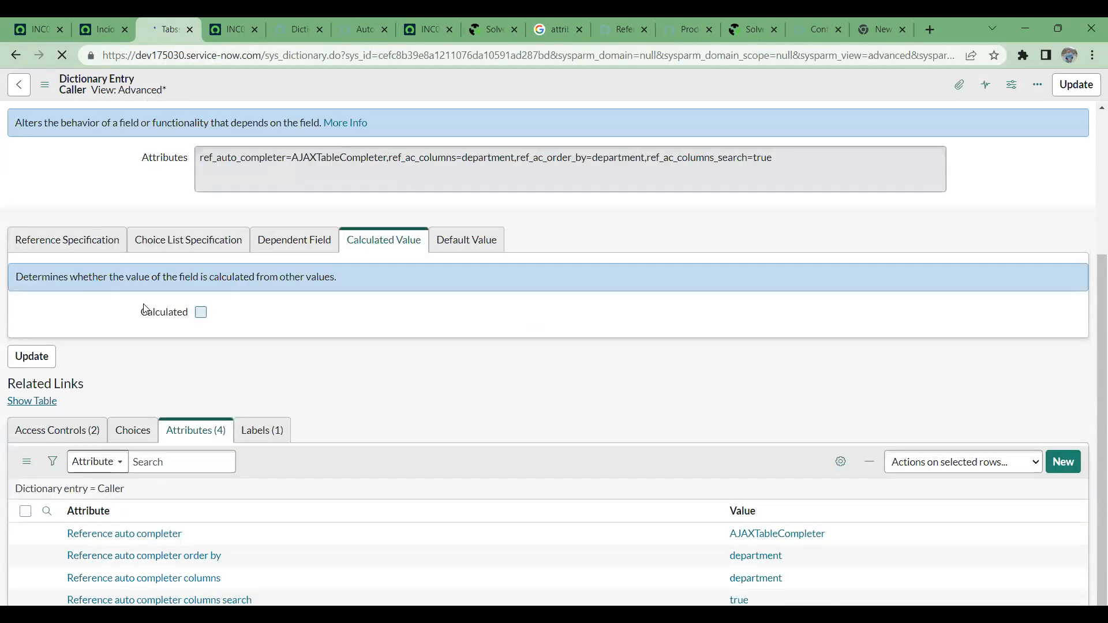
{"action": "scroll", "coordinate": [160, 304], "scroll_direction": "down", "scroll_amount": 2}
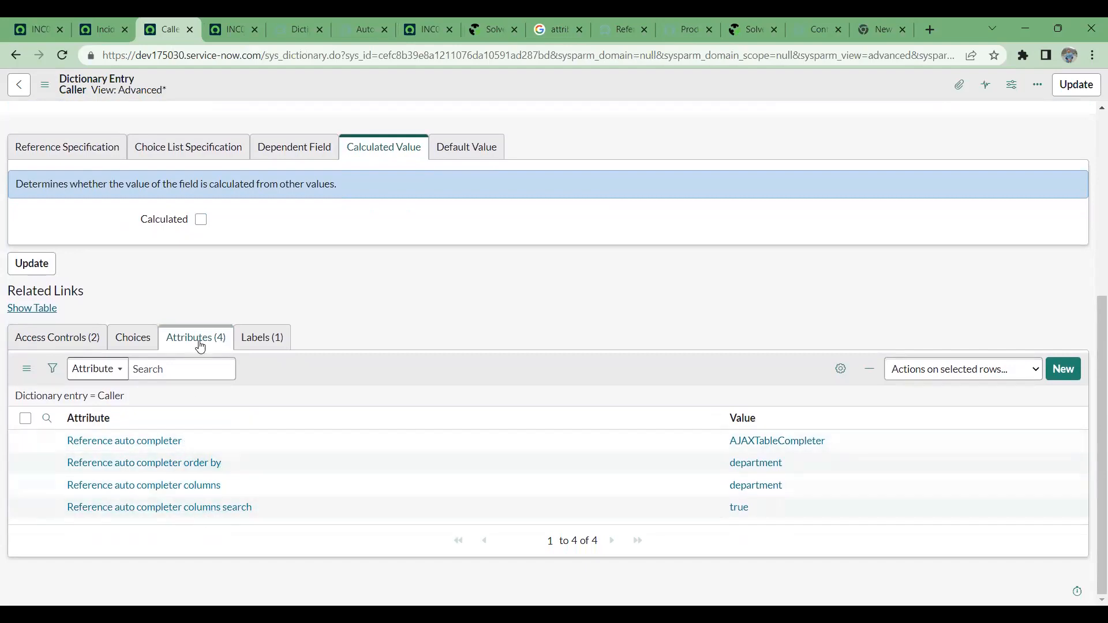
{"action": "scroll", "coordinate": [371, 329], "scroll_direction": "up", "scroll_amount": 5}
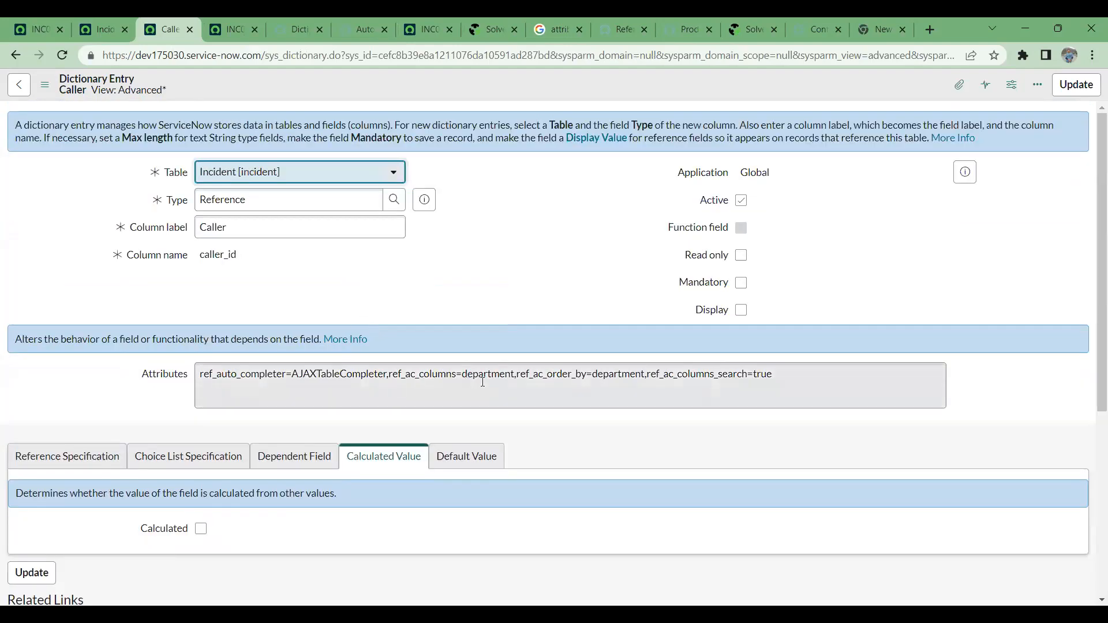
{"action": "scroll", "coordinate": [483, 382], "scroll_direction": "down", "scroll_amount": 5}
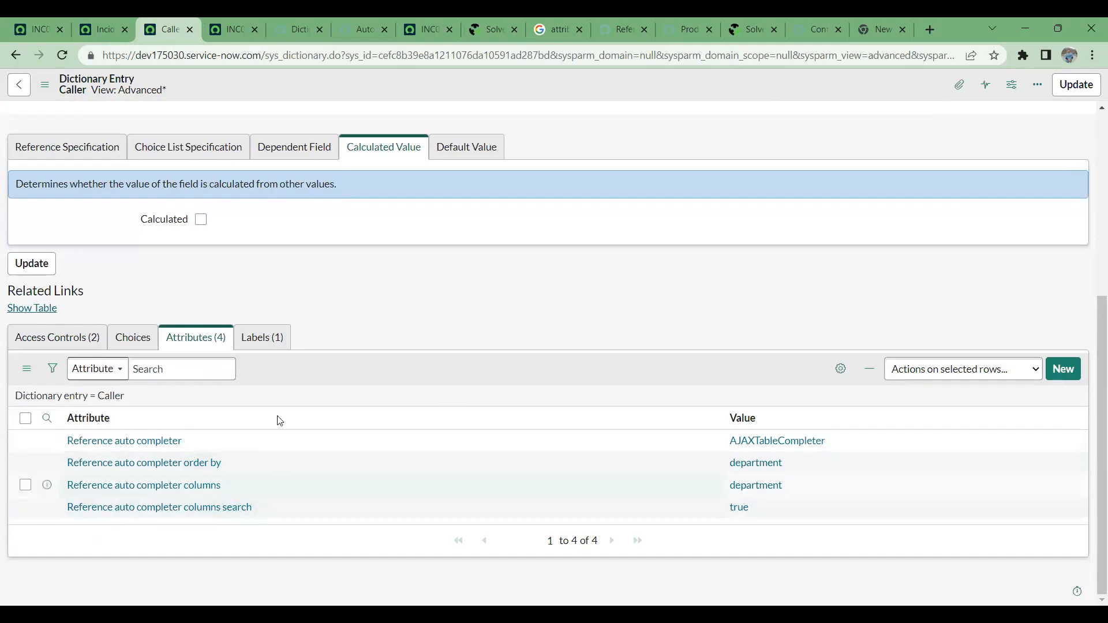
{"action": "scroll", "coordinate": [280, 420], "scroll_direction": "up", "scroll_amount": 4}
- Return to the first incident INC0009009 form and reload it, discarding its unsaved changes
{"action": "left_click", "coordinate": [84, 26]}
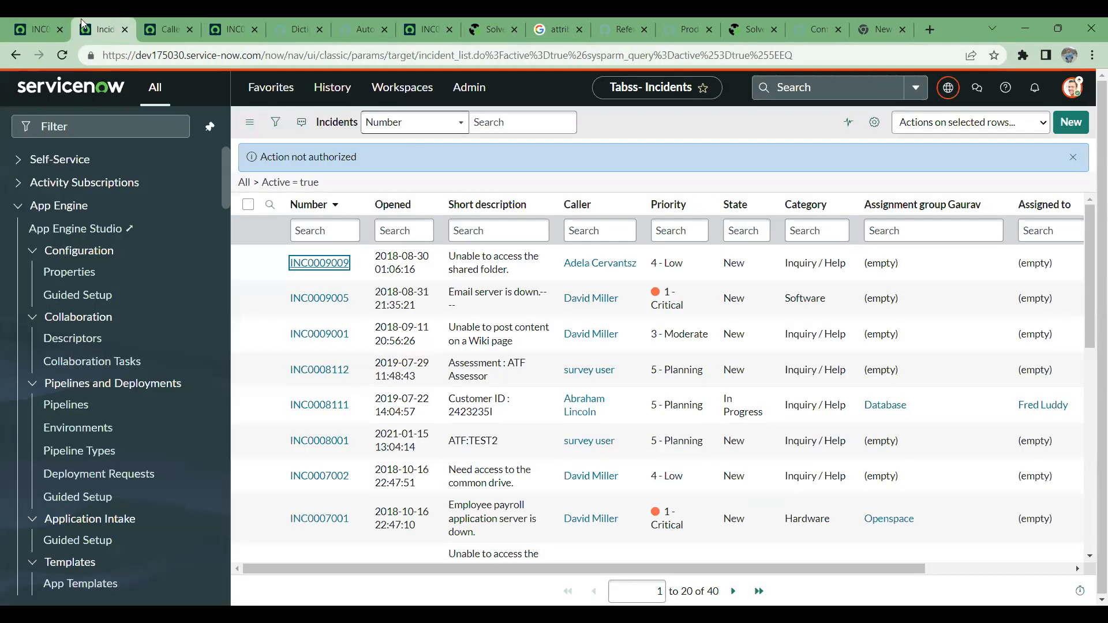
{"action": "left_click", "coordinate": [36, 21]}
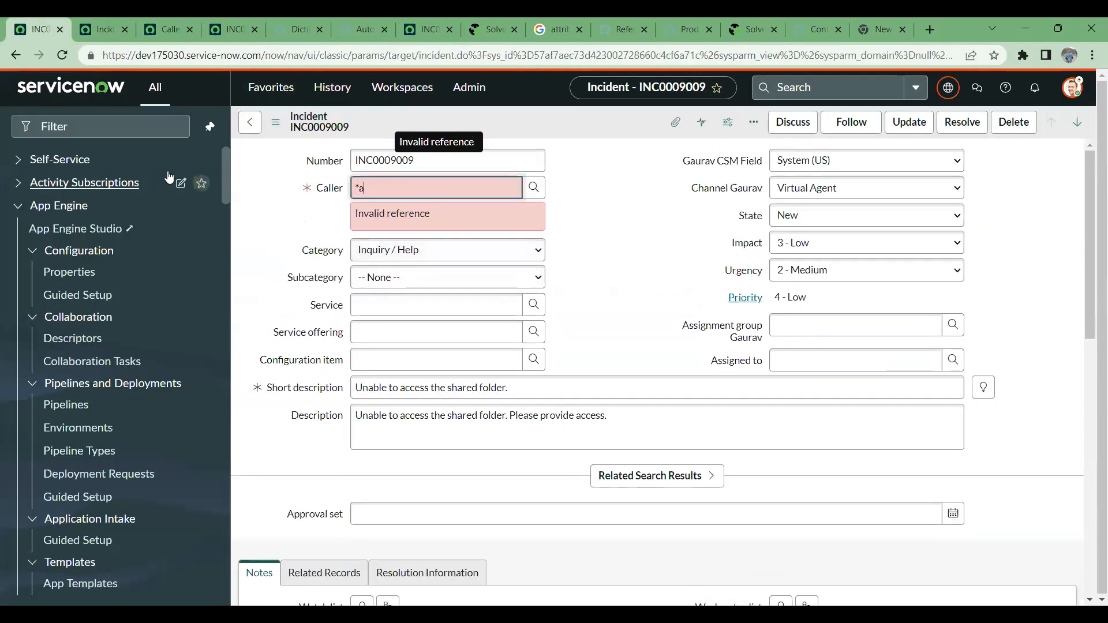
{"action": "left_click", "coordinate": [66, 56]}
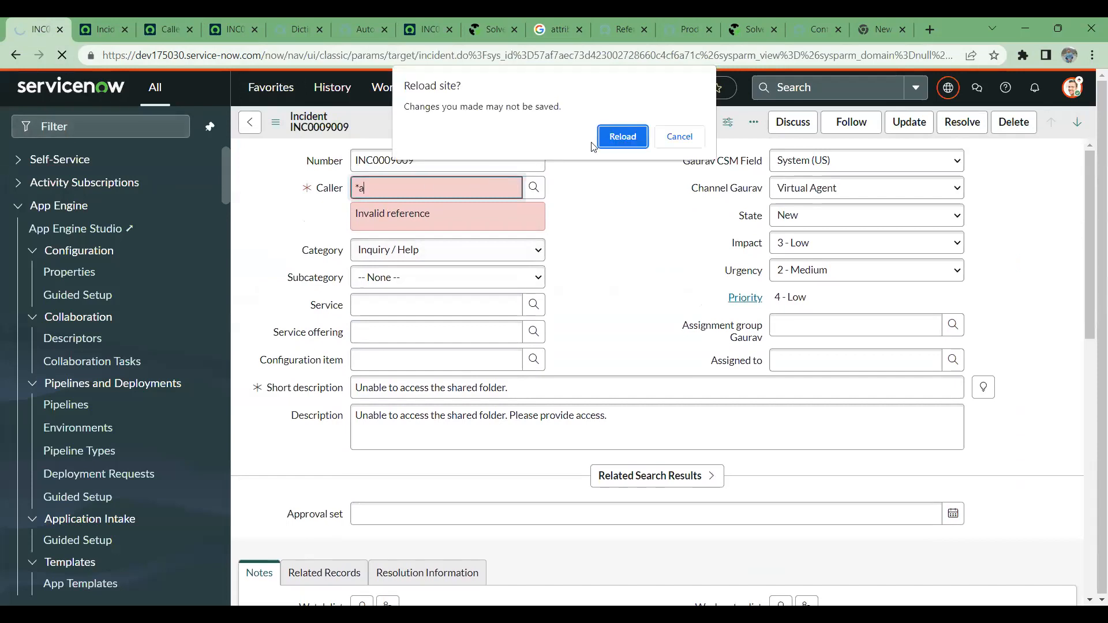
{"action": "left_click", "coordinate": [623, 136]}
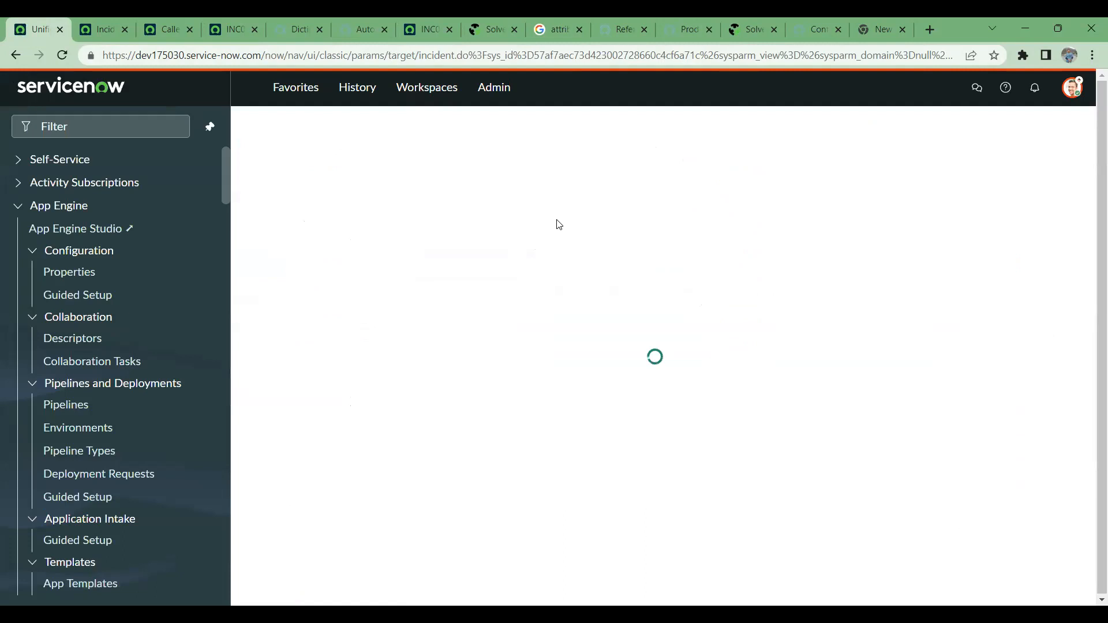
- Clear the incident's Caller field, search it for "s" and examine the columns and department order of the suggestions
{"action": "left_click_drag", "start_coordinate": [523, 184], "coordinate": [326, 191]}
{"action": "key", "text": "BackSpace"}
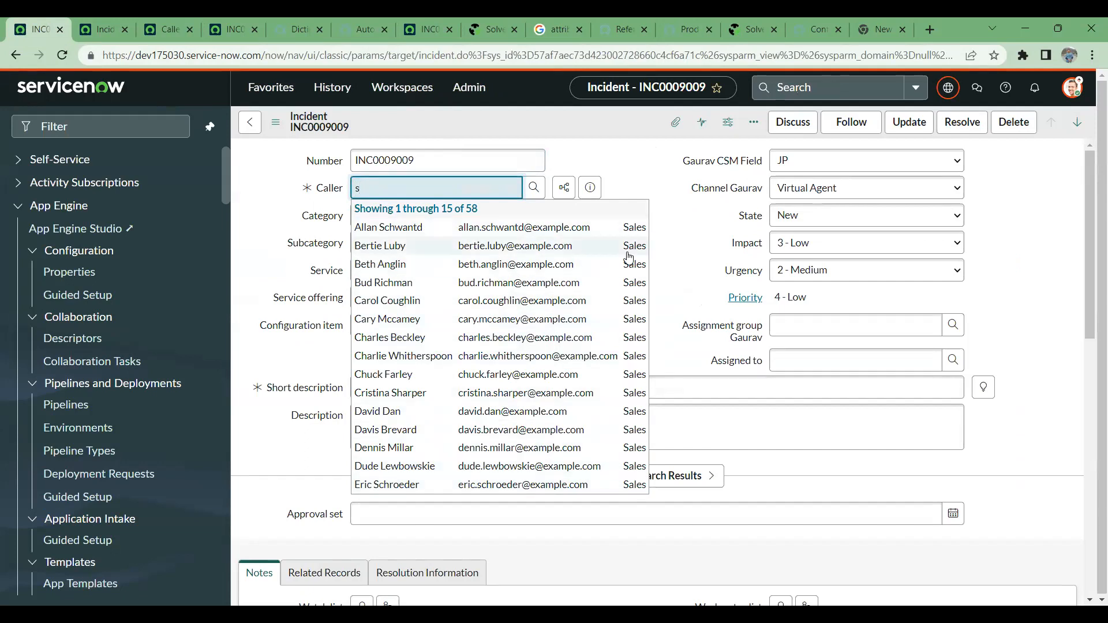
{"action": "scroll", "coordinate": [614, 413], "scroll_direction": "down", "scroll_amount": 3}
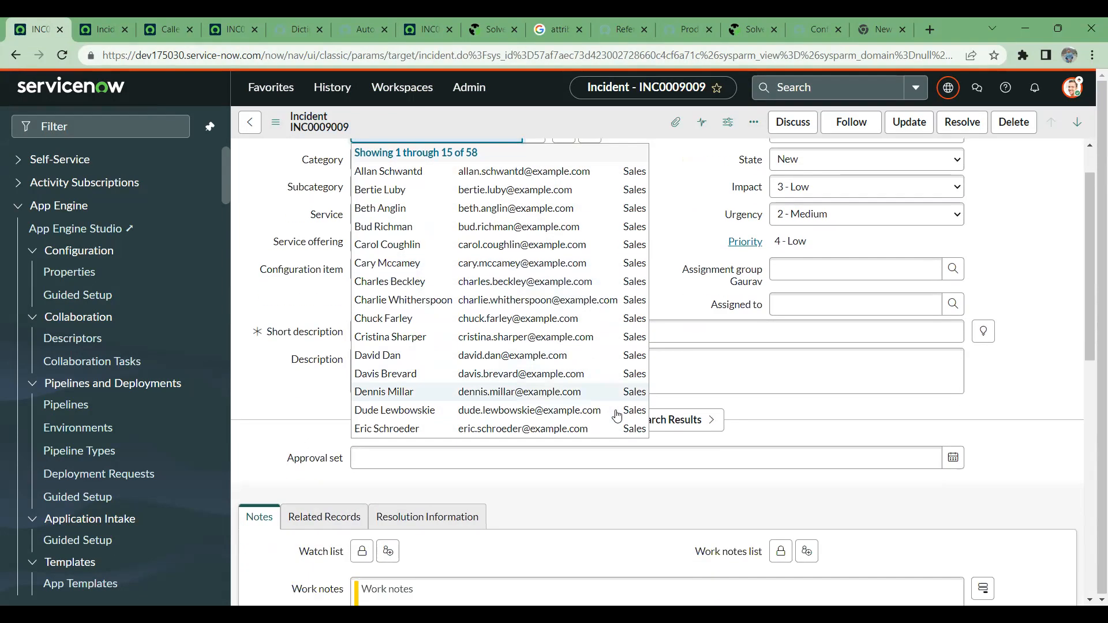
{"action": "scroll", "coordinate": [603, 400], "scroll_direction": "up", "scroll_amount": 3}
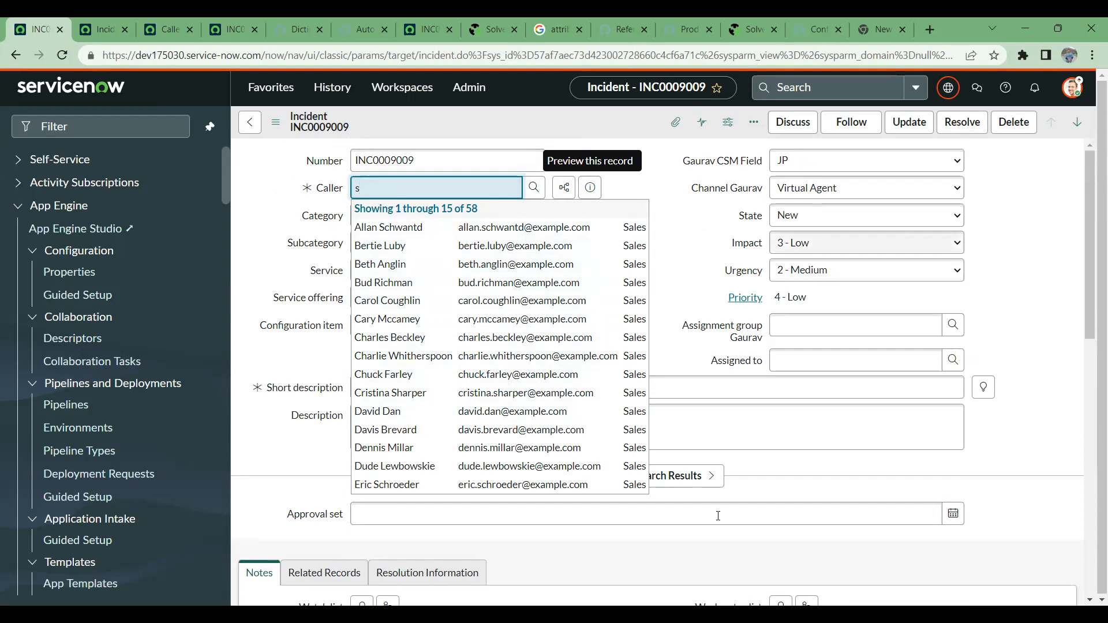
- Go back to the Caller dictionary entry and highlight ref_ac_order_by=department in its attributes
{"action": "left_click", "coordinate": [171, 22]}
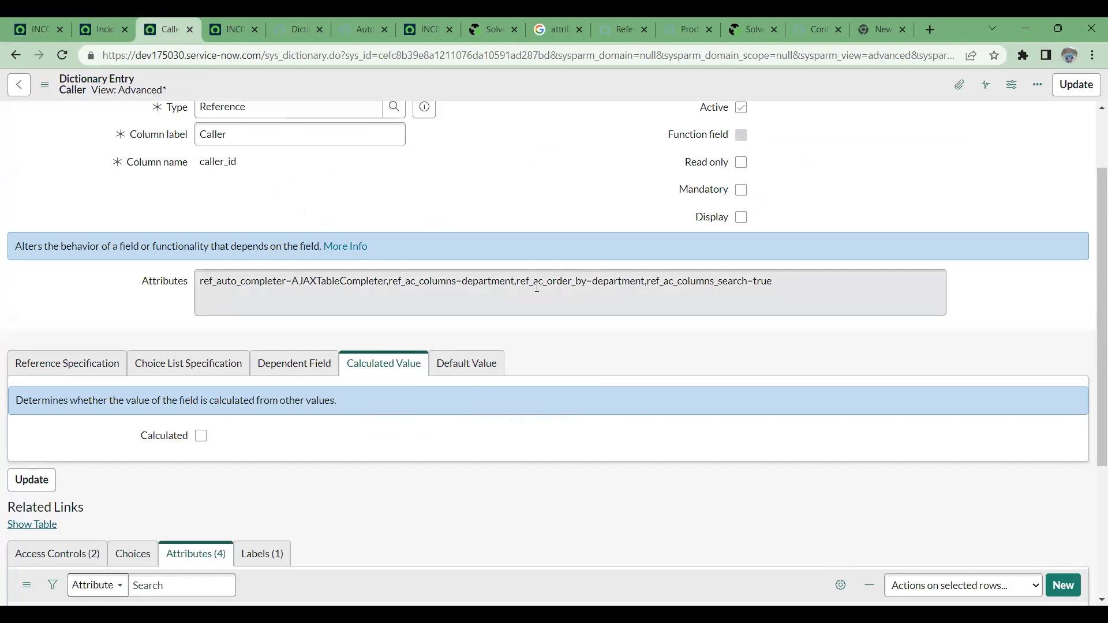
{"action": "left_click_drag", "start_coordinate": [514, 281], "coordinate": [666, 287]}
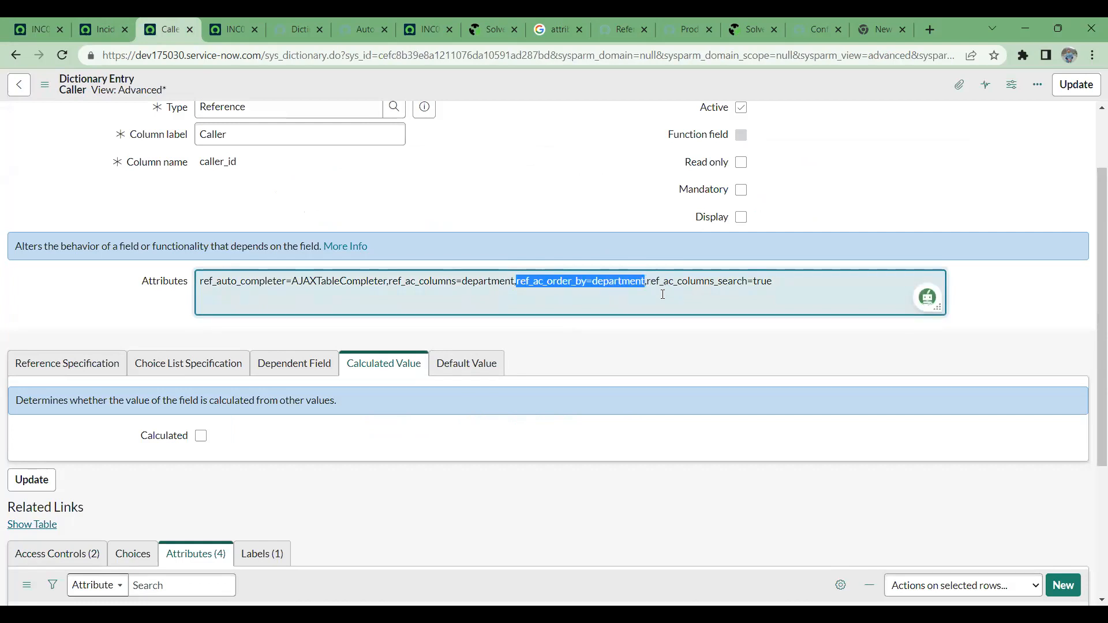
- Examine the comma-separated Attributes string of the Caller dictionary entry and compare it with the related attributes list
{"action": "left_click", "coordinate": [519, 208]}
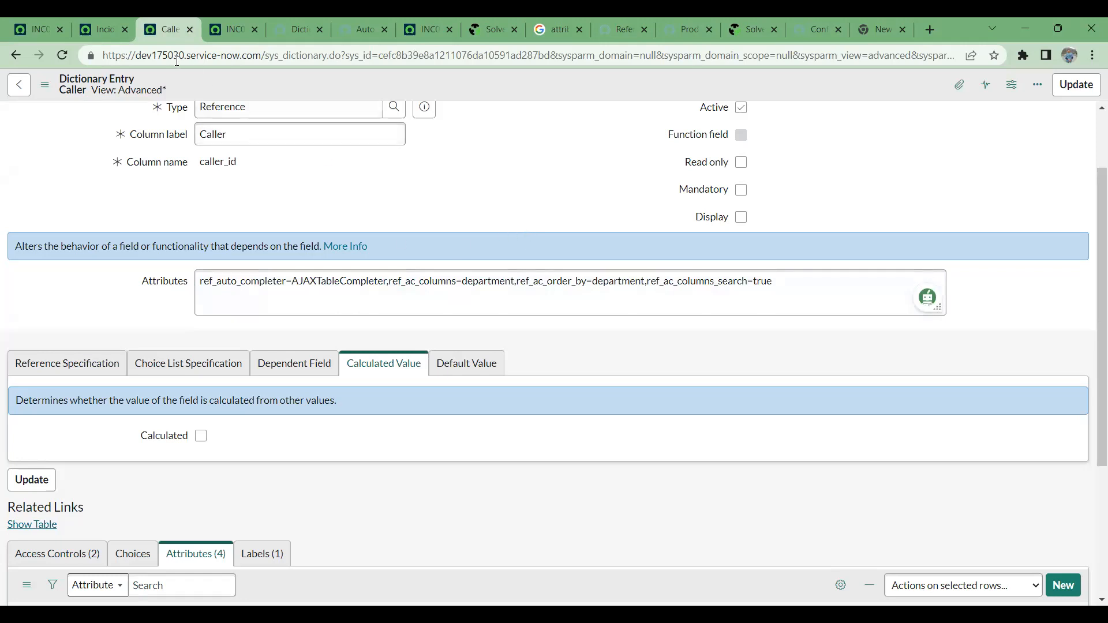
{"action": "mouse_move", "coordinate": [112, 20]}
{"action": "scroll", "coordinate": [303, 348], "scroll_direction": "down", "scroll_amount": 4}
{"action": "scroll", "coordinate": [356, 444], "scroll_direction": "up", "scroll_amount": 4}
{"action": "left_click", "coordinate": [303, 284]}
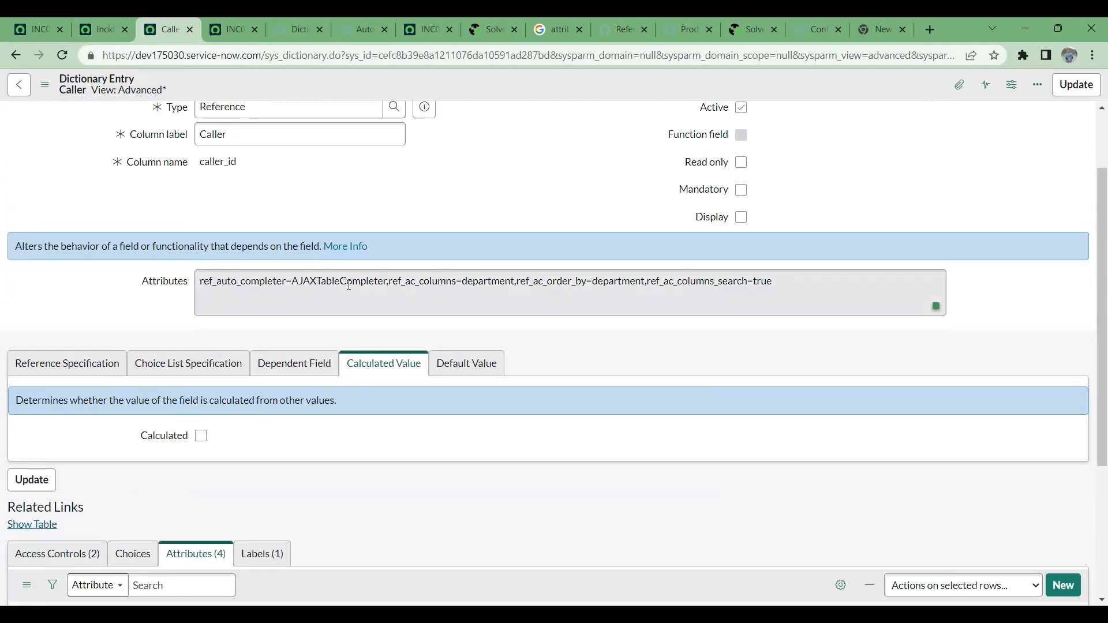
{"action": "left_click", "coordinate": [386, 283]}
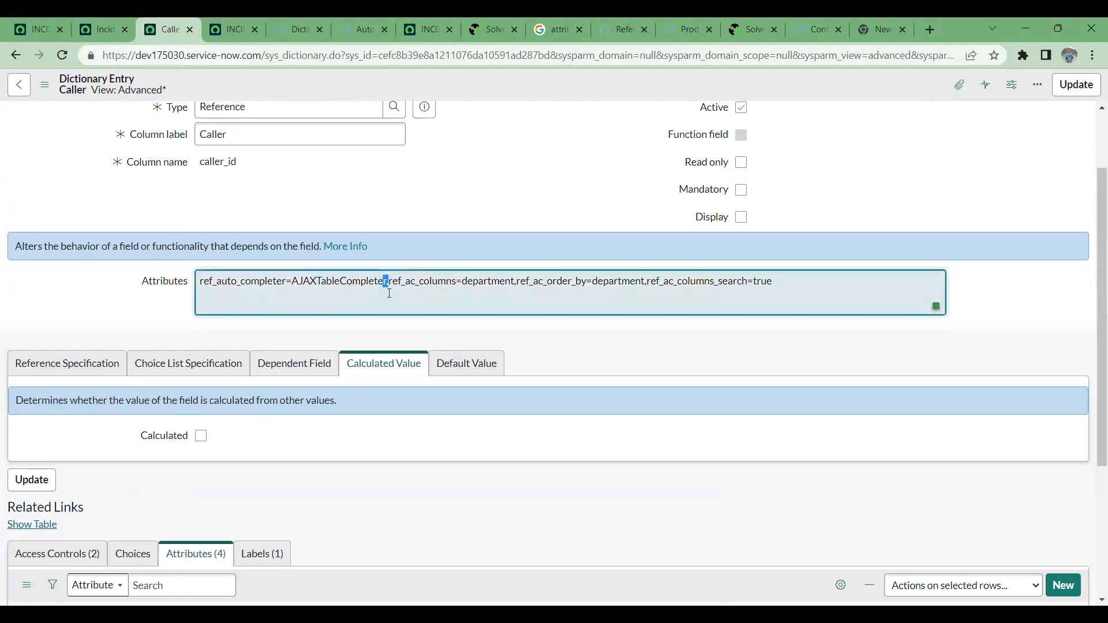
{"action": "scroll", "coordinate": [340, 312], "scroll_direction": "down", "scroll_amount": 4}
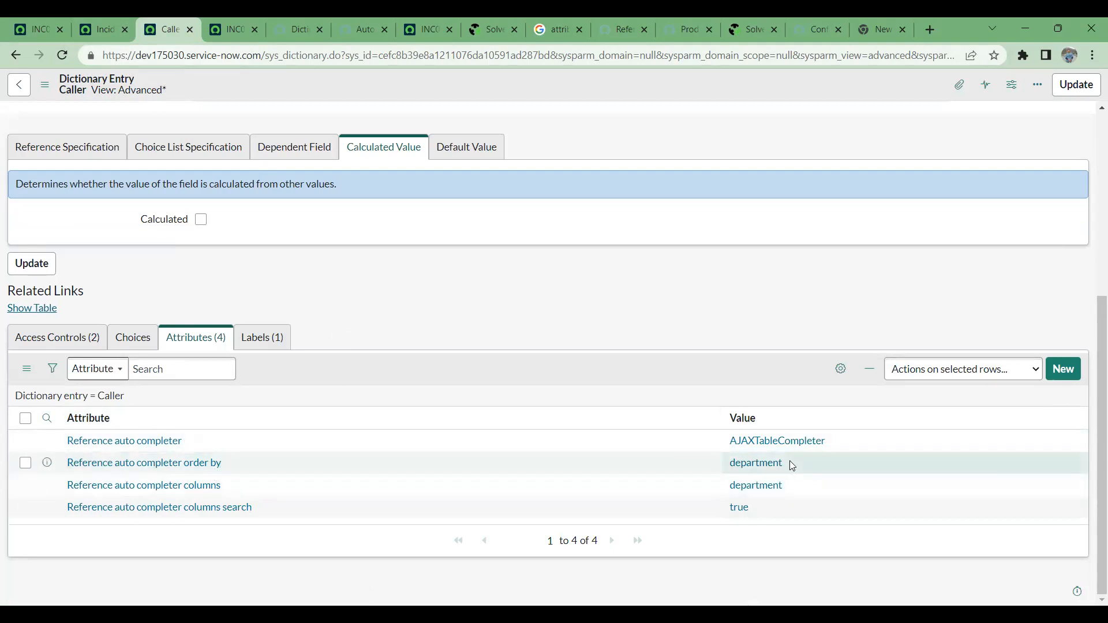
{"action": "scroll", "coordinate": [477, 444], "scroll_direction": "up", "scroll_amount": 5}
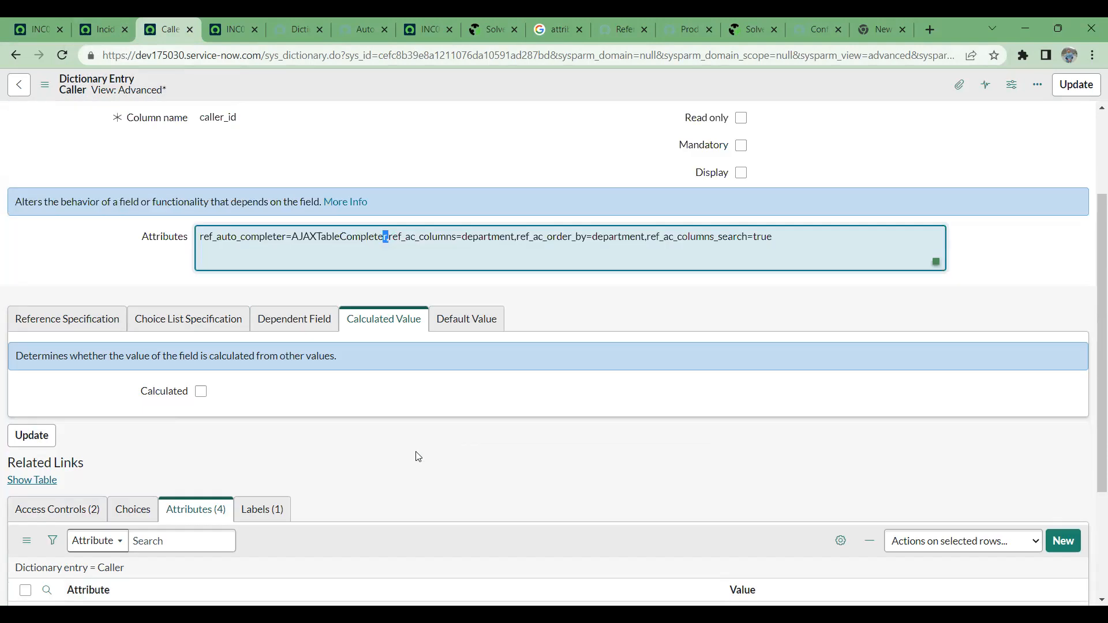
- Replace the Caller entry's attributes with the stored string encode_utf8=false,ref_contributions=user_show_incidents and save the entry without leaving it
{"action": "left_click", "coordinate": [882, 23]}
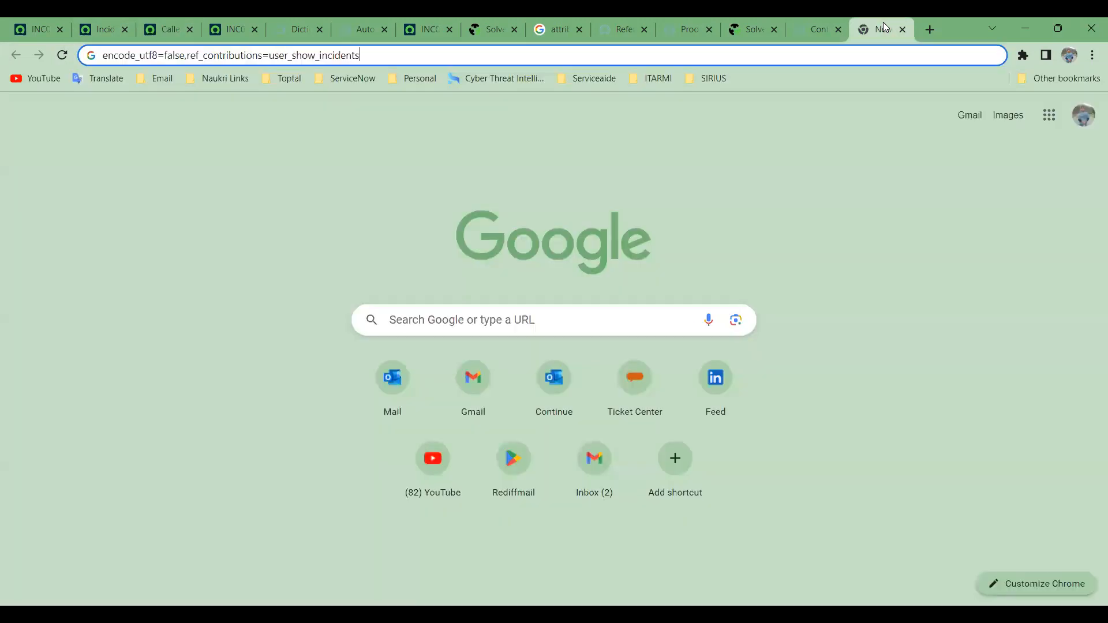
{"action": "key", "text": "ctrl+a"}
{"action": "key", "text": "ctrl+c"}
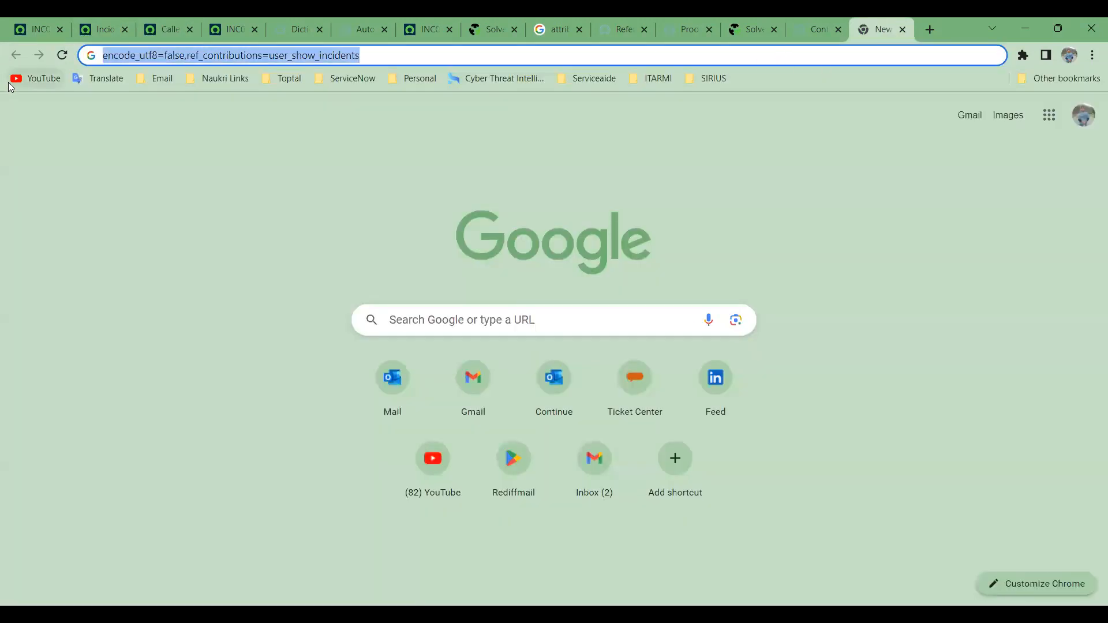
{"action": "left_click", "coordinate": [173, 27]}
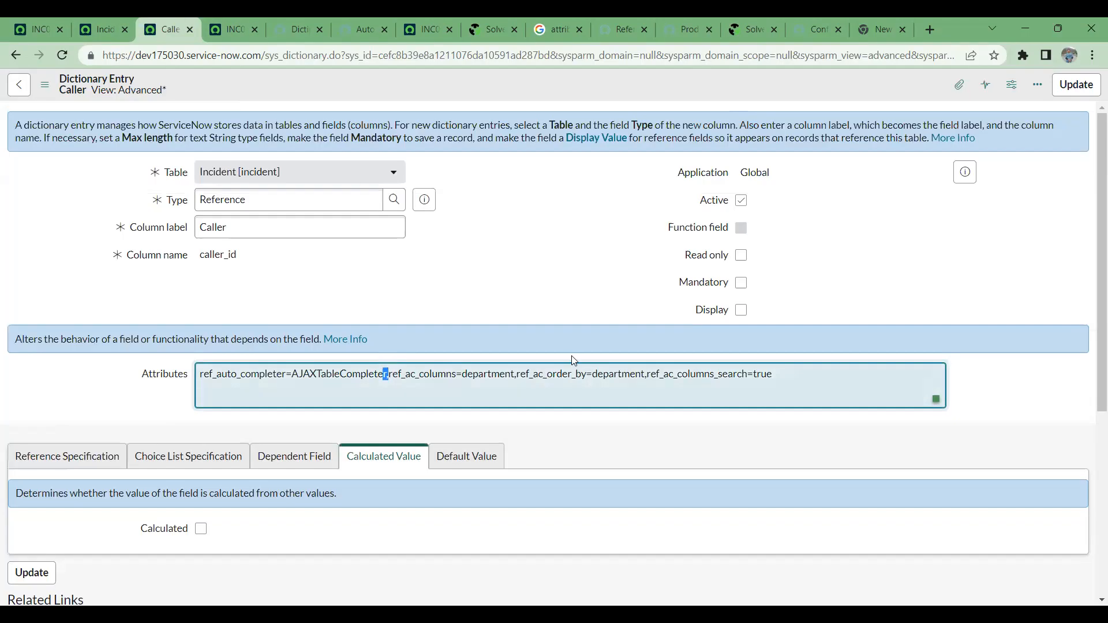
{"action": "key", "text": "ctrl+a"}
{"action": "key", "text": "ctrl+v"}
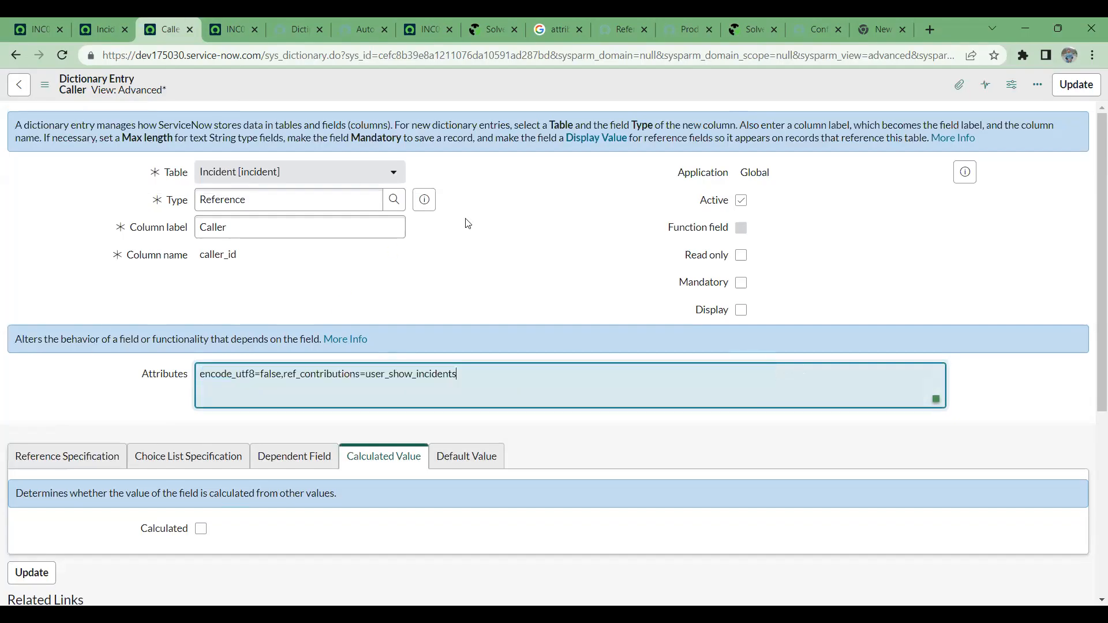
{"action": "right_click", "coordinate": [536, 80]}
{"action": "left_click", "coordinate": [567, 91]}
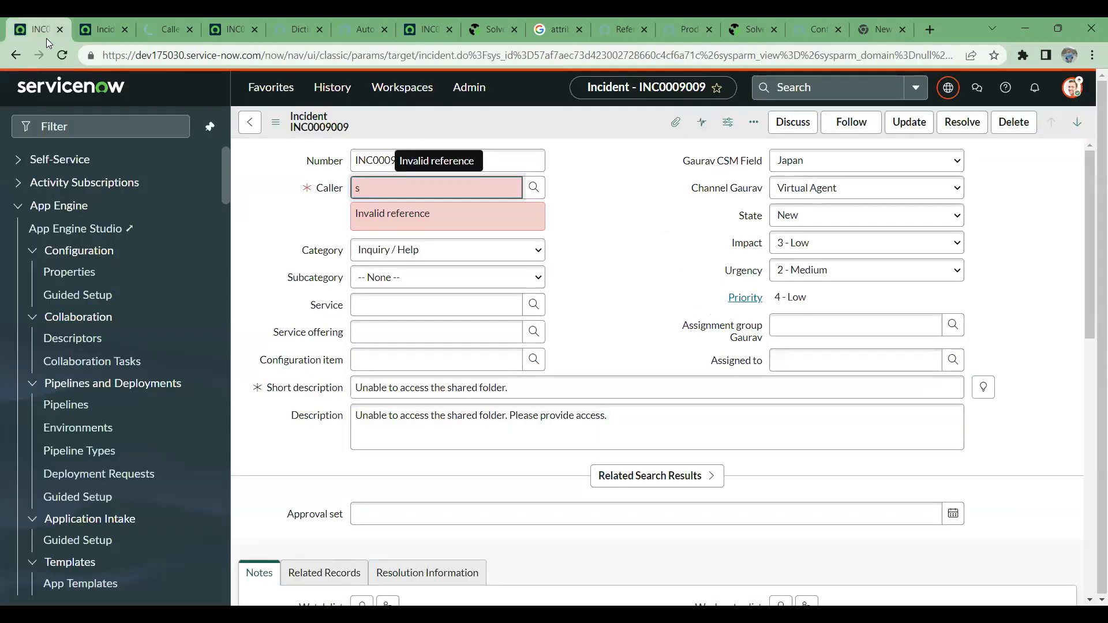
- Reload the first incident INC0009009 form, discarding its unsaved changes, and open the Caller lookup list
{"action": "left_click", "coordinate": [62, 56]}
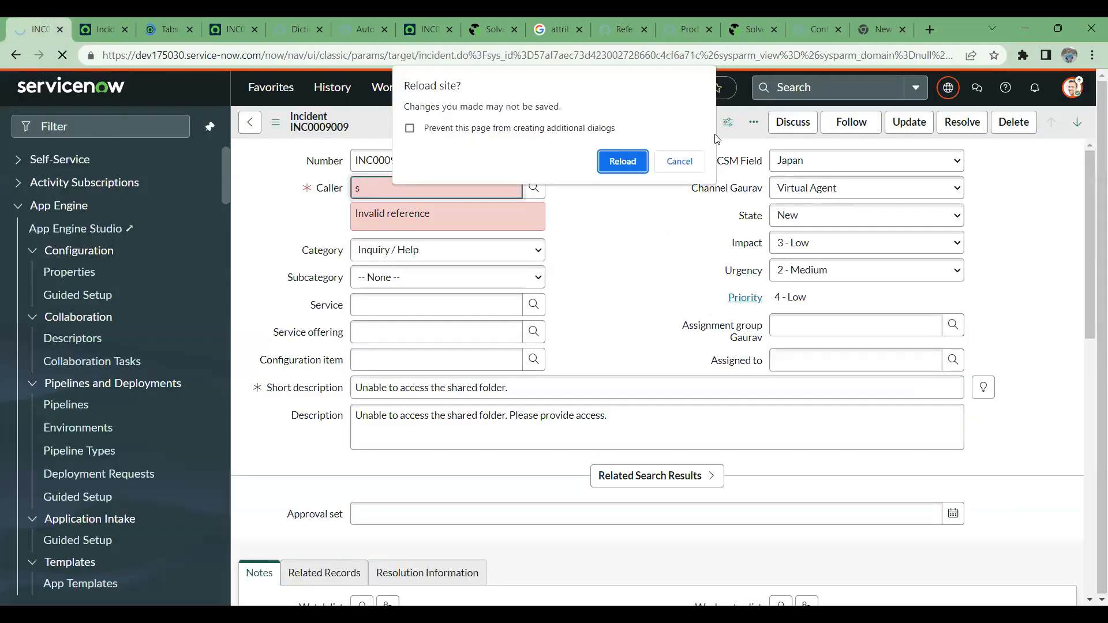
{"action": "left_click", "coordinate": [621, 162]}
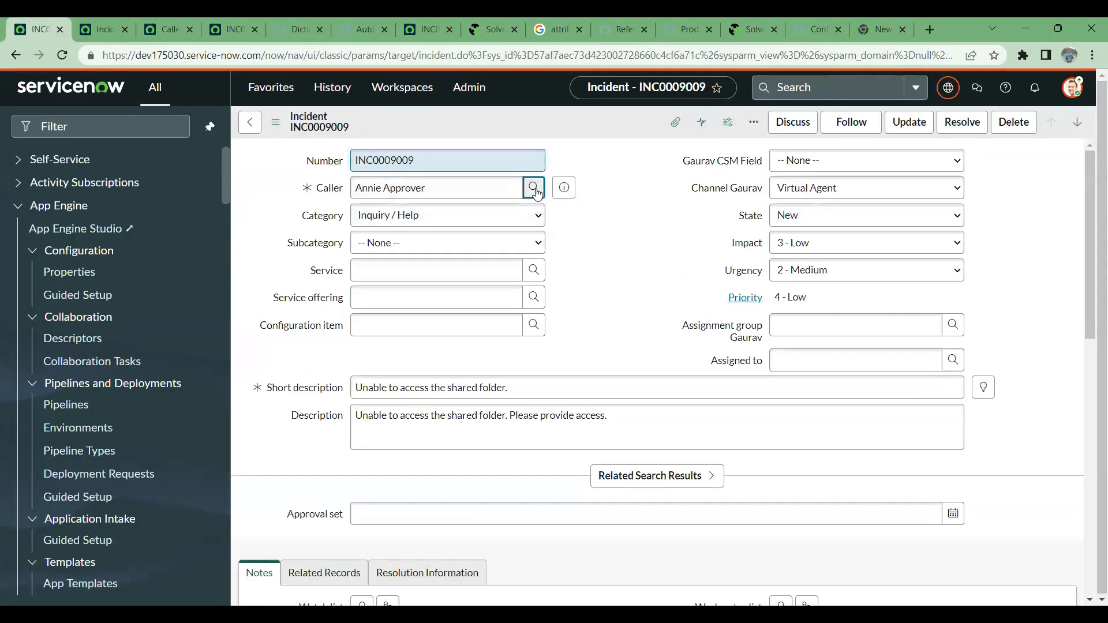
{"action": "left_click", "coordinate": [537, 192]}
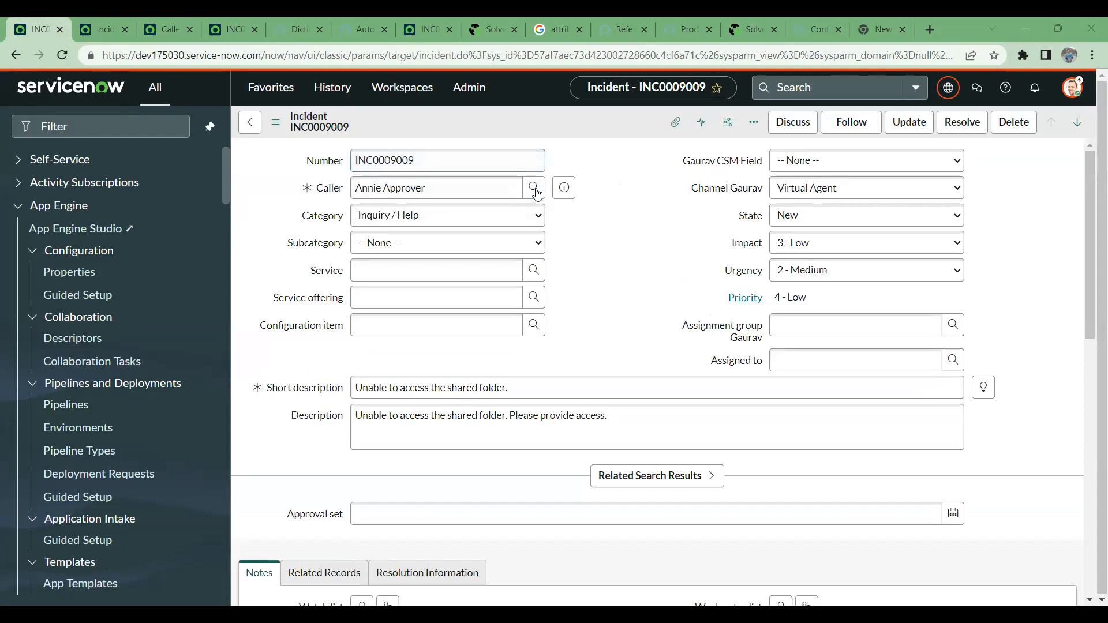
- Replace the incident's Caller with the search text "a" and examine the suggested users and their columns
{"action": "triple_click", "coordinate": [432, 183]}
{"action": "type", "text": "2"}
{"action": "key", "text": "BackSpace"}
{"action": "type", "text": "3"}
{"action": "left_click_drag", "start_coordinate": [394, 194], "coordinate": [305, 191]}
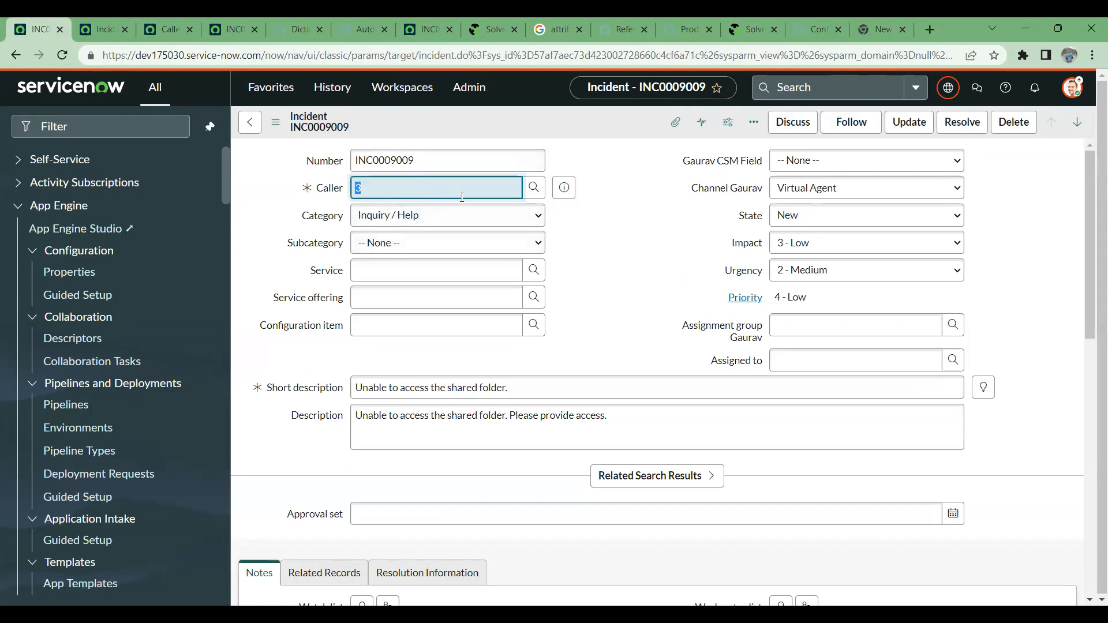
{"action": "type", "text": "a"}
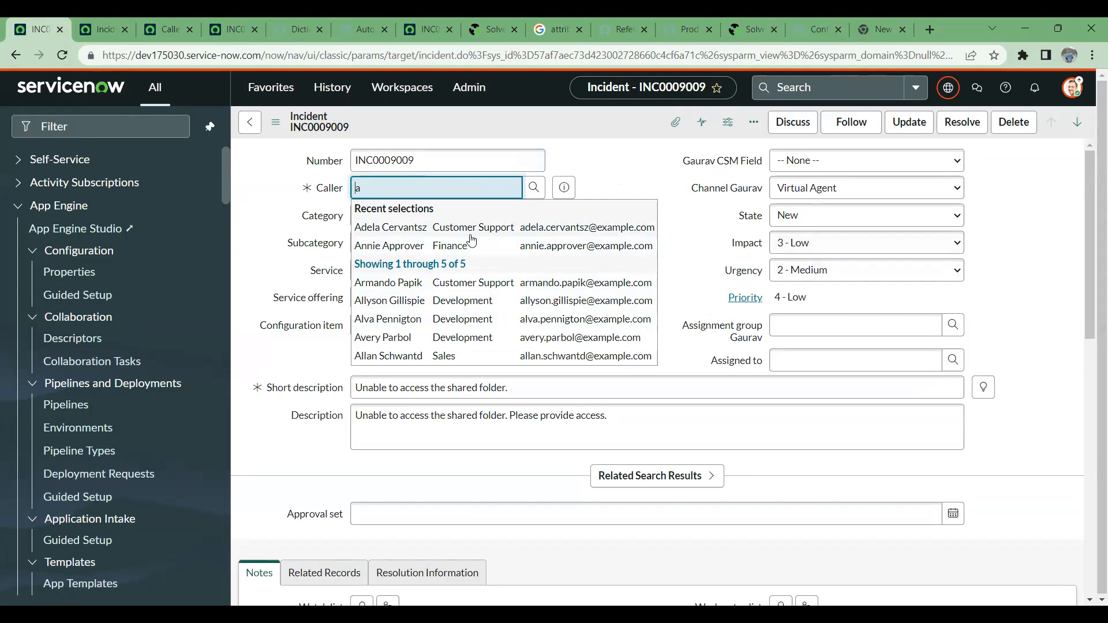
{"action": "left_click_drag", "start_coordinate": [425, 185], "coordinate": [334, 189]}
{"action": "type", "text": "@"}
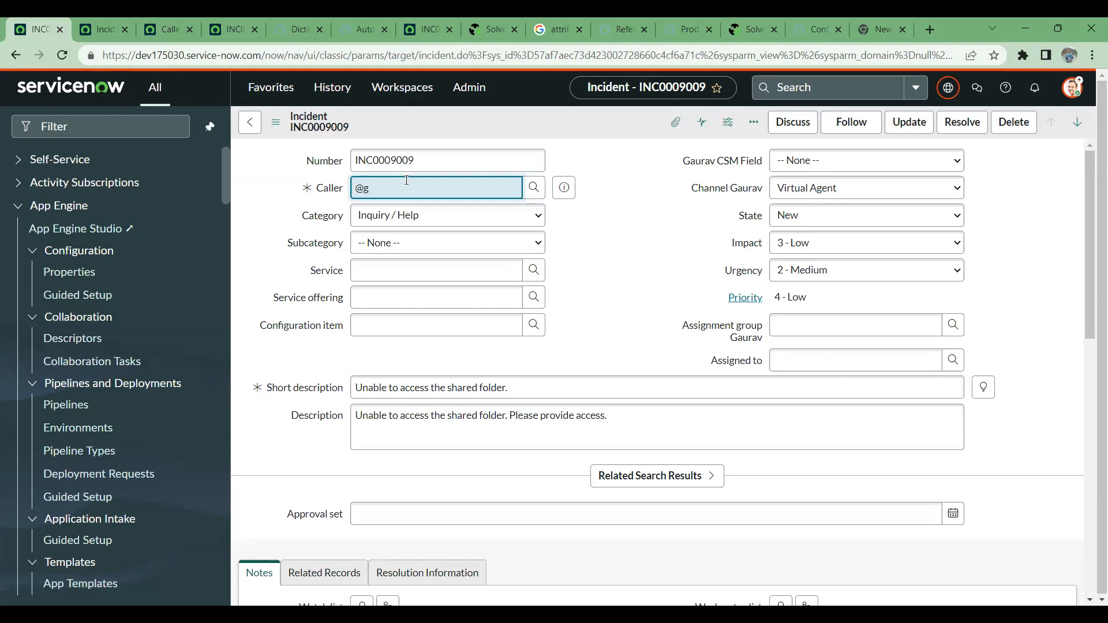
{"action": "key", "text": "BackSpace"}
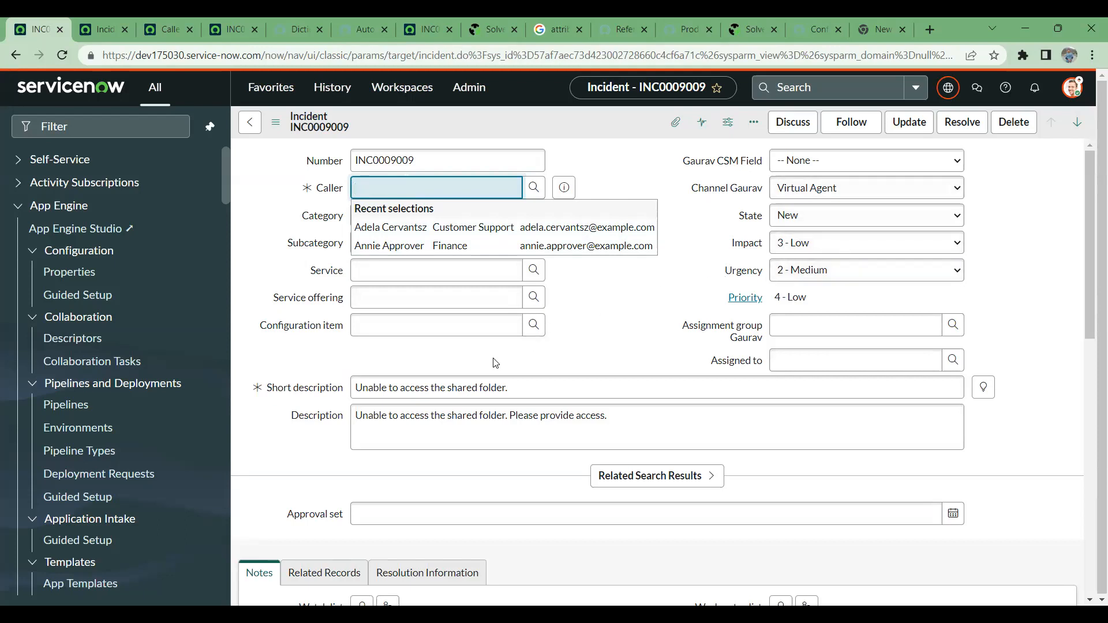
{"action": "type", "text": "@ga"}
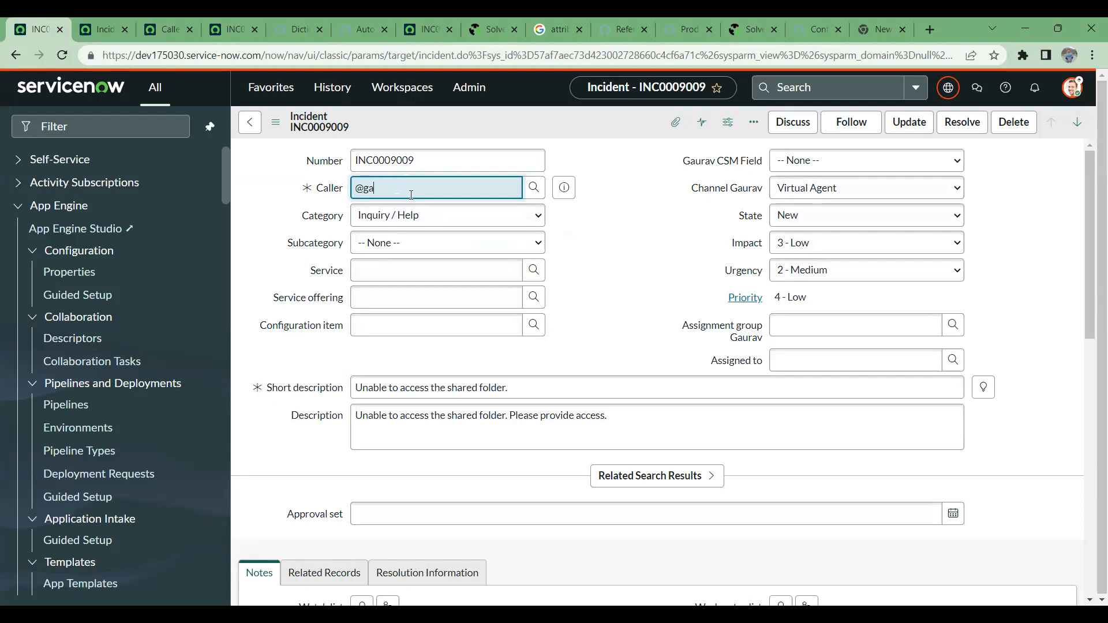
{"action": "key", "text": "BackSpace"}
{"action": "key", "text": "BackSpace"}
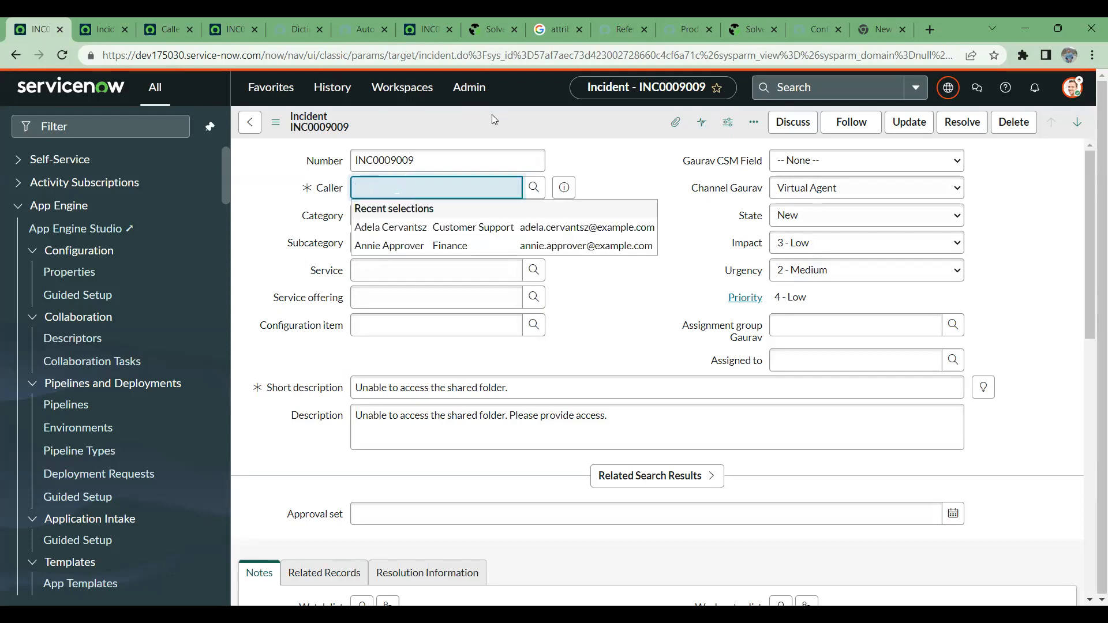
- Return to the Caller dictionary entry and review its choice list, dependent field and reference specification settings
{"action": "left_click", "coordinate": [122, 19]}
{"action": "left_click", "coordinate": [181, 20]}
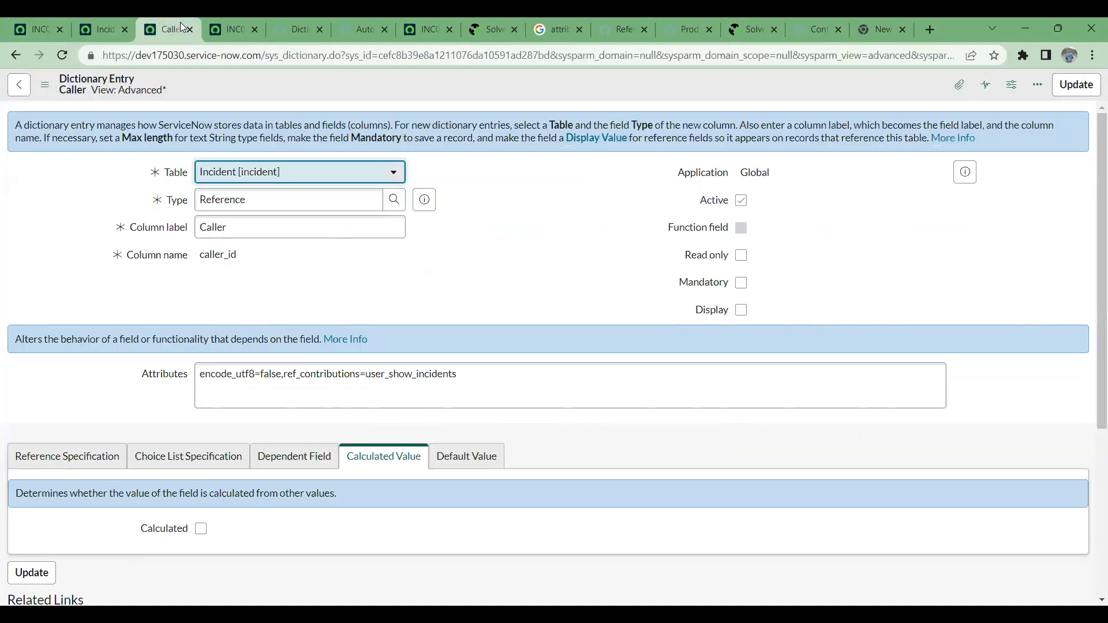
{"action": "scroll", "coordinate": [306, 326], "scroll_direction": "down", "scroll_amount": 1}
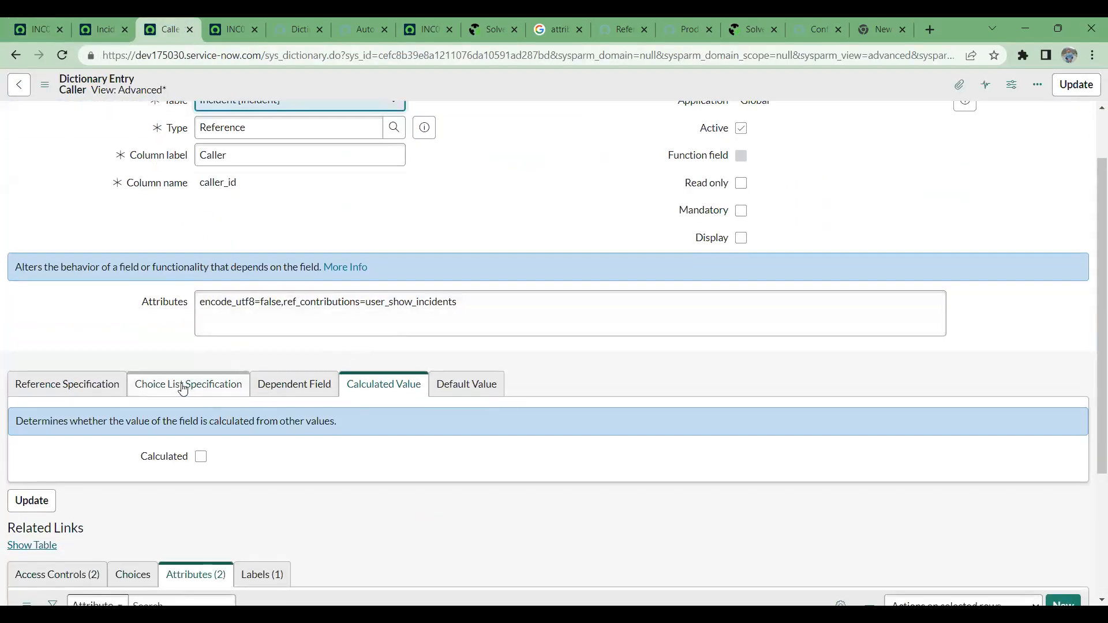
{"action": "left_click", "coordinate": [182, 387]}
{"action": "left_click", "coordinate": [267, 390]}
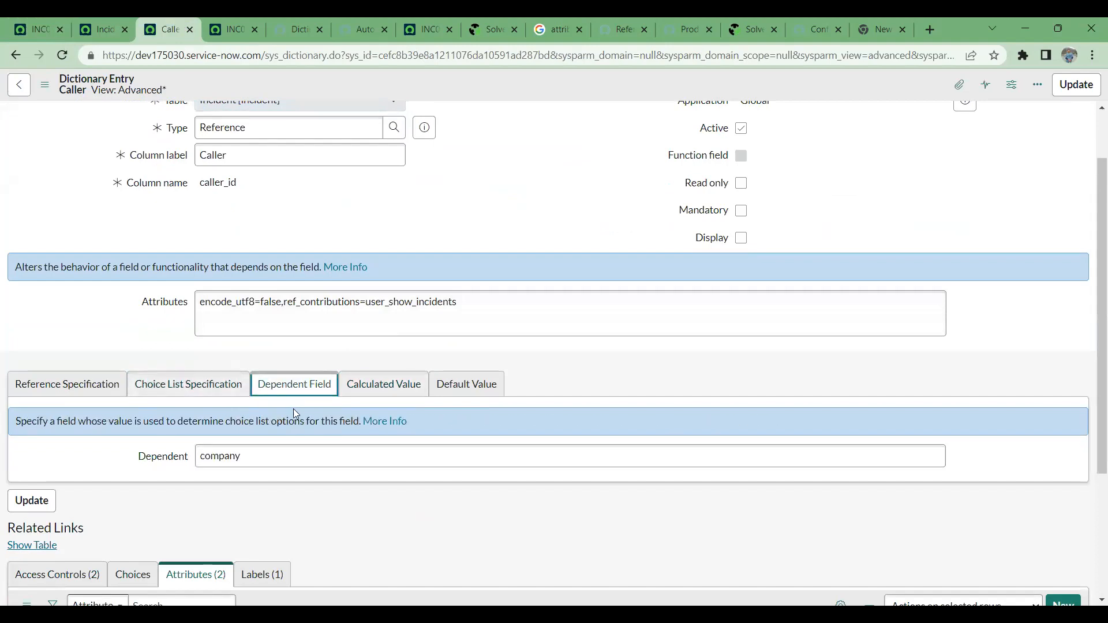
{"action": "left_click", "coordinate": [179, 389]}
{"action": "left_click", "coordinate": [95, 388]}
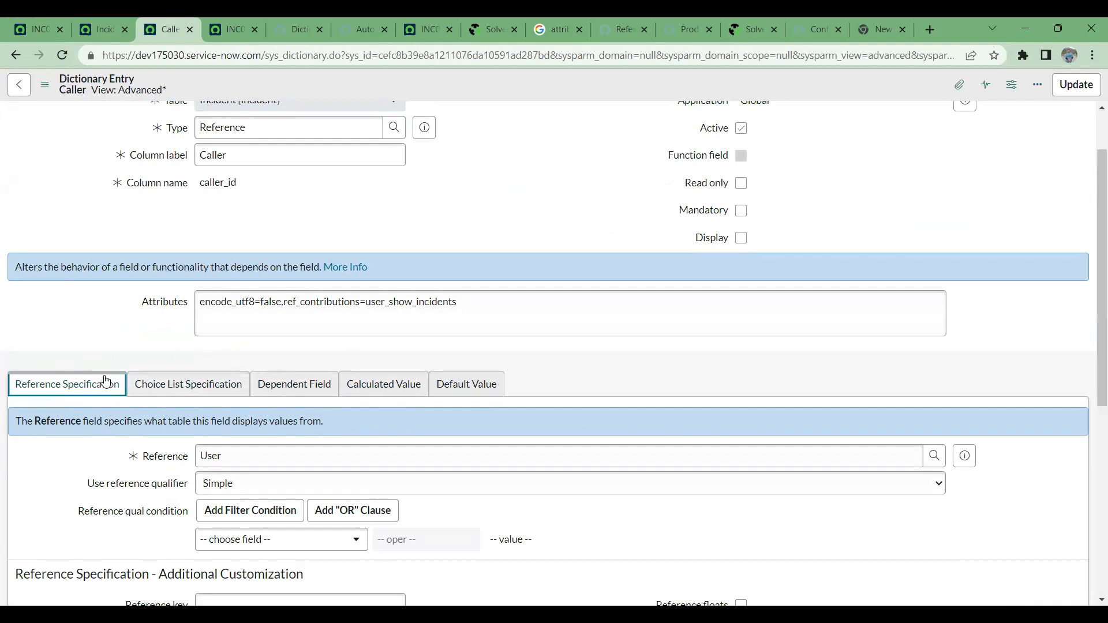
{"action": "scroll", "coordinate": [156, 252], "scroll_direction": "up", "scroll_amount": 2}
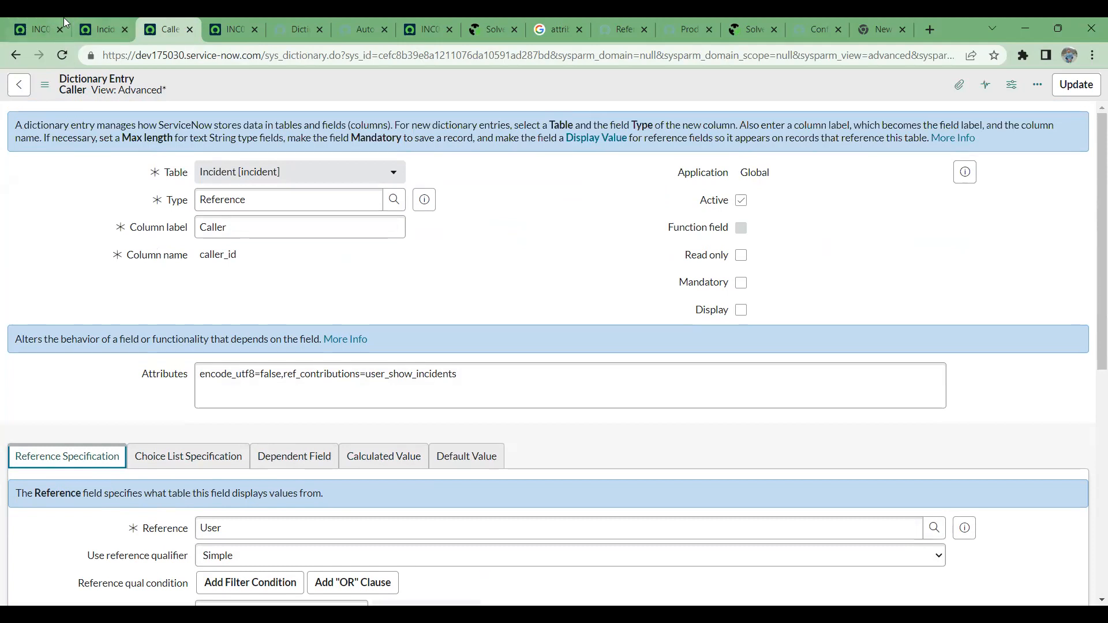
- From the incident form, open the custom CSM field's dictionary entry, discarding the unsaved incident changes, and enable editing of the record
{"action": "left_click", "coordinate": [95, 28]}
{"action": "left_click", "coordinate": [42, 29]}
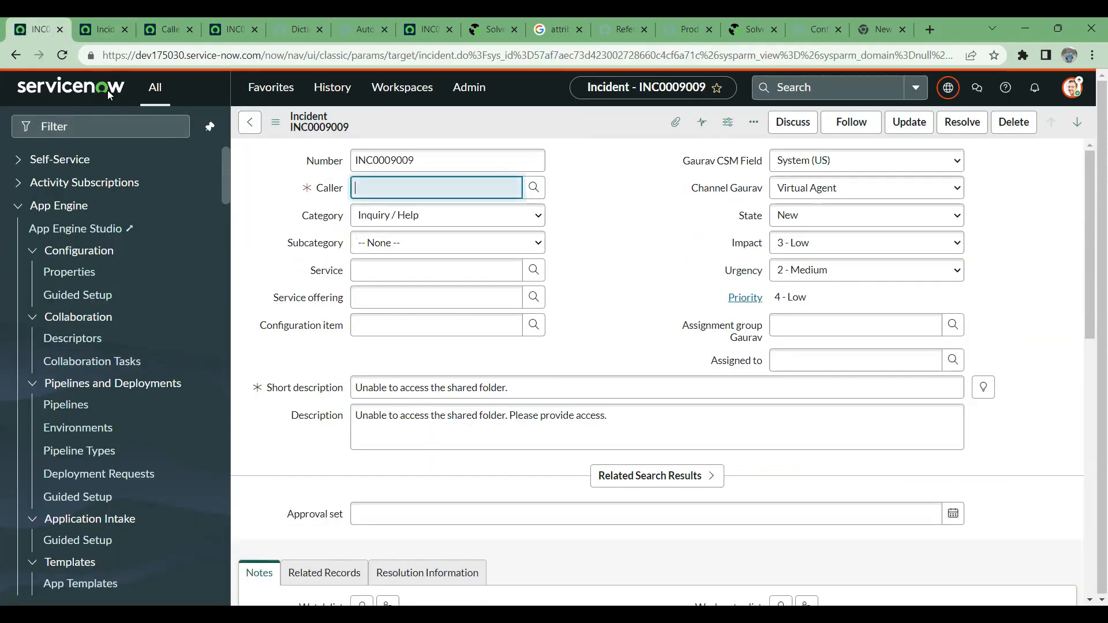
{"action": "left_click", "coordinate": [721, 167]}
{"action": "right_click", "coordinate": [721, 166]}
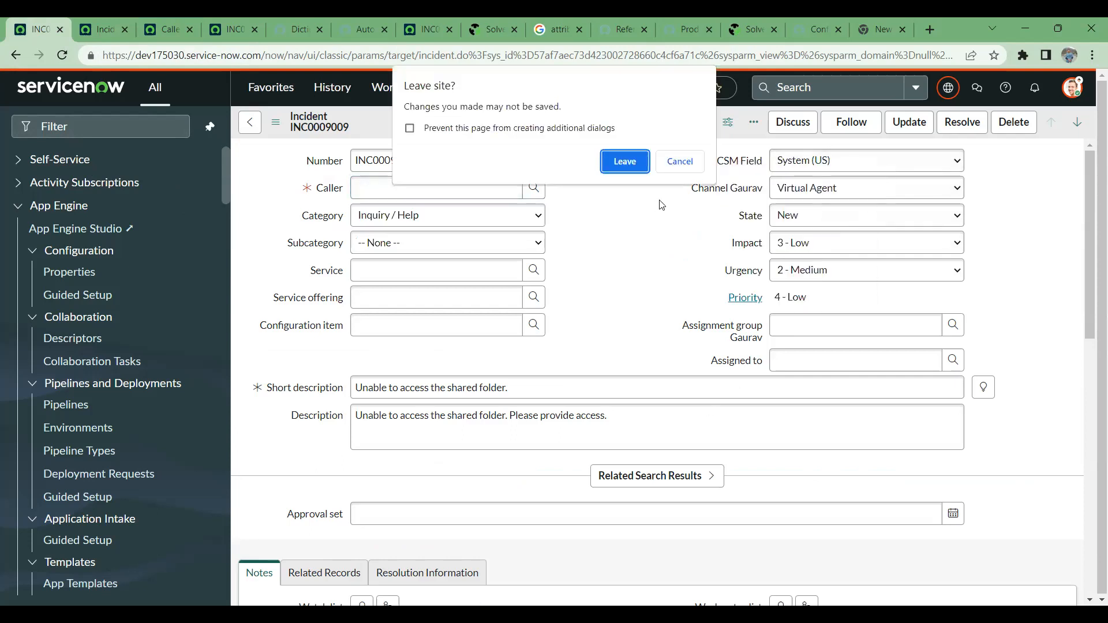
{"action": "left_click", "coordinate": [625, 162]}
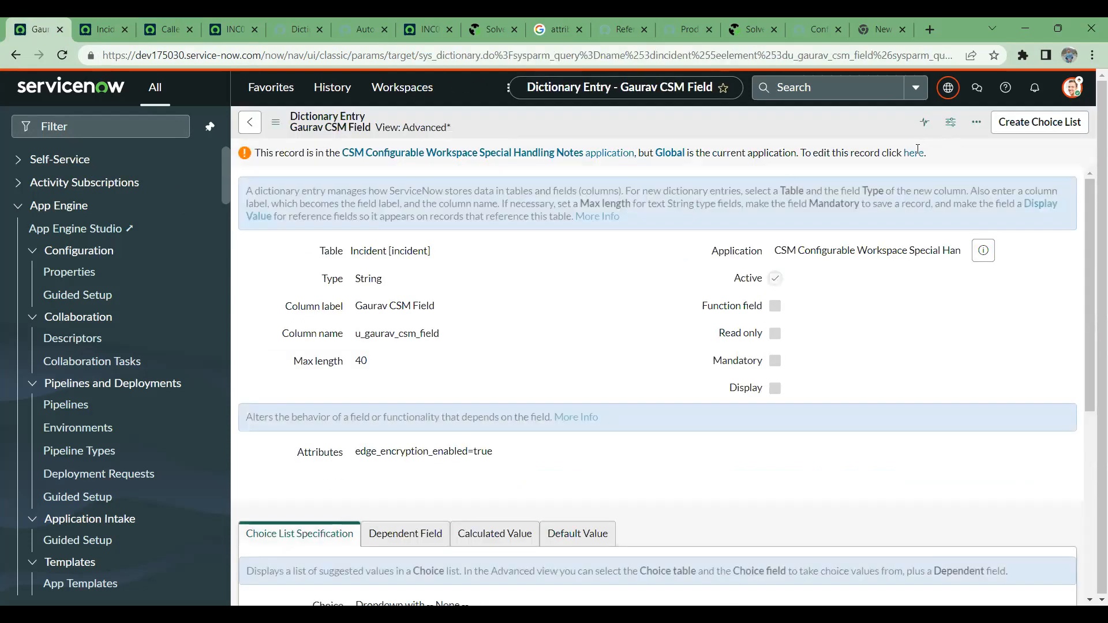
- Check the current application scope, the cross-scope editing notice, and the CSM field's attributes and choice list settings
{"action": "left_click", "coordinate": [948, 91]}
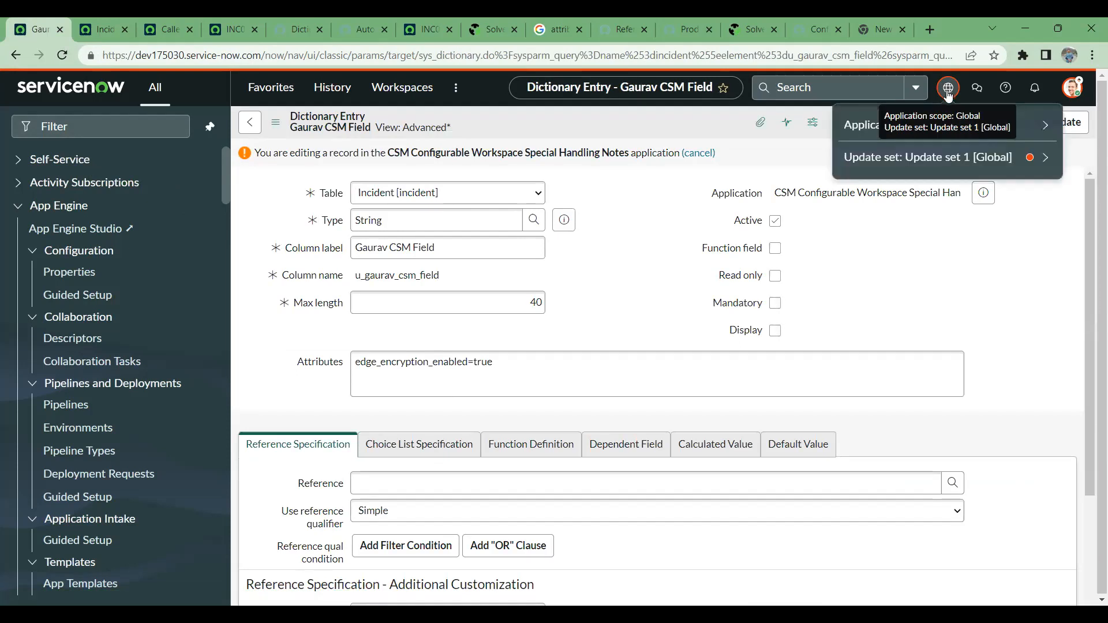
{"action": "left_click", "coordinate": [691, 274]}
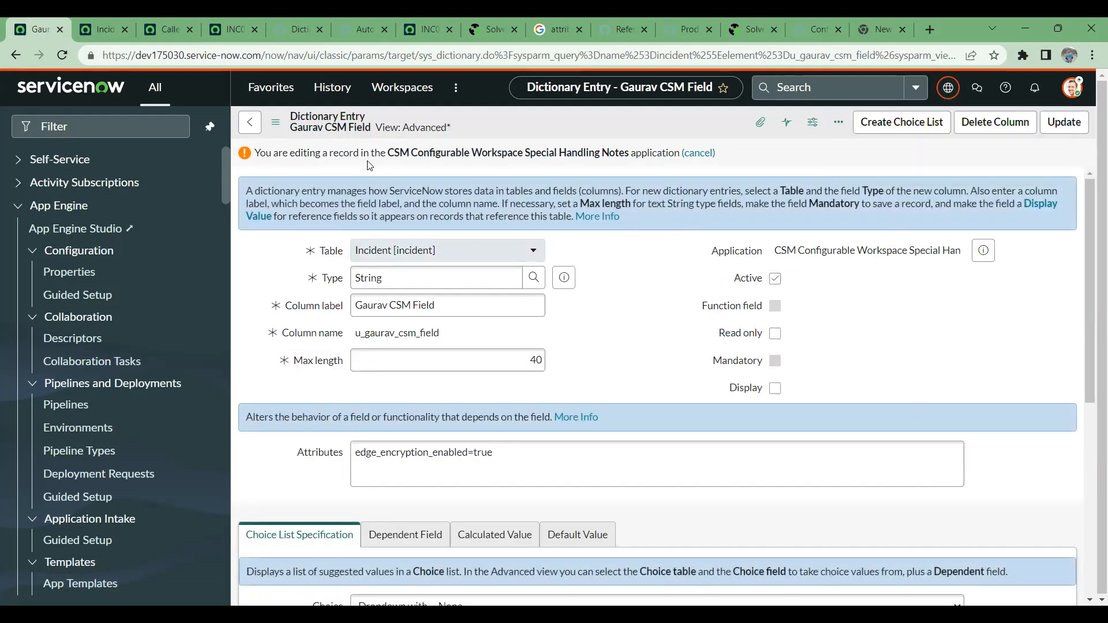
{"action": "left_click_drag", "start_coordinate": [259, 153], "coordinate": [669, 154]}
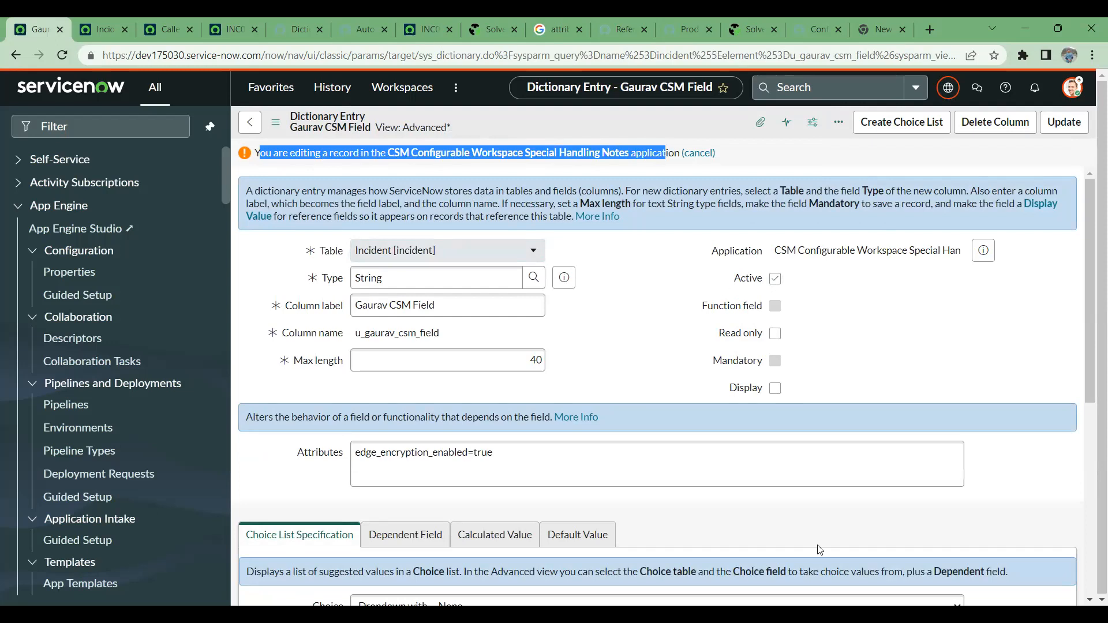
{"action": "scroll", "coordinate": [683, 340], "scroll_direction": "down", "scroll_amount": 4}
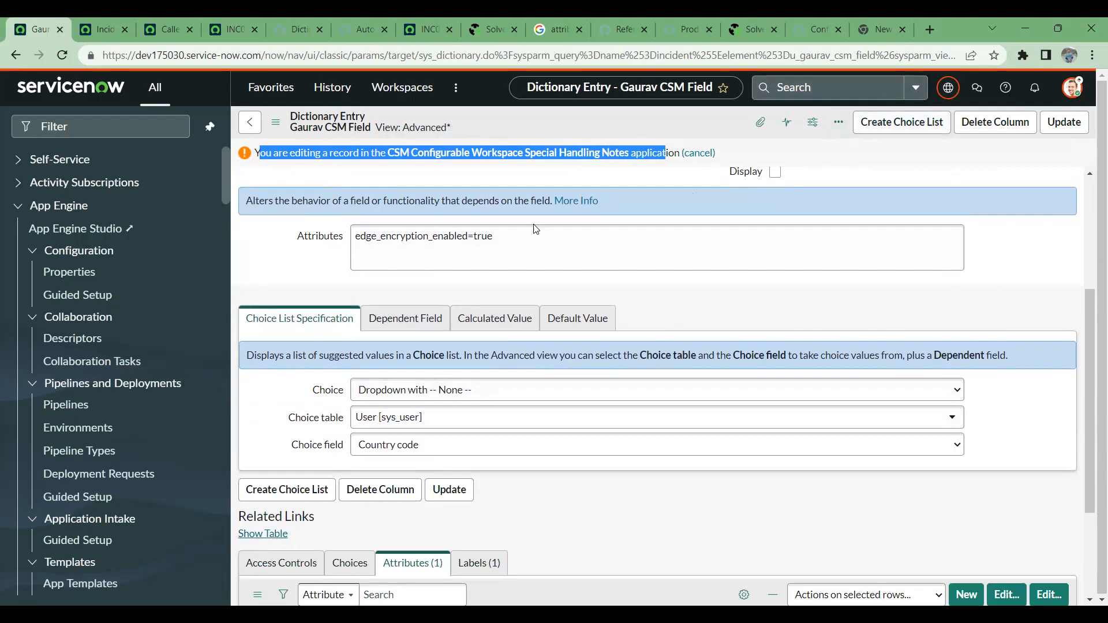
{"action": "scroll", "coordinate": [534, 233], "scroll_direction": "down", "scroll_amount": 1}
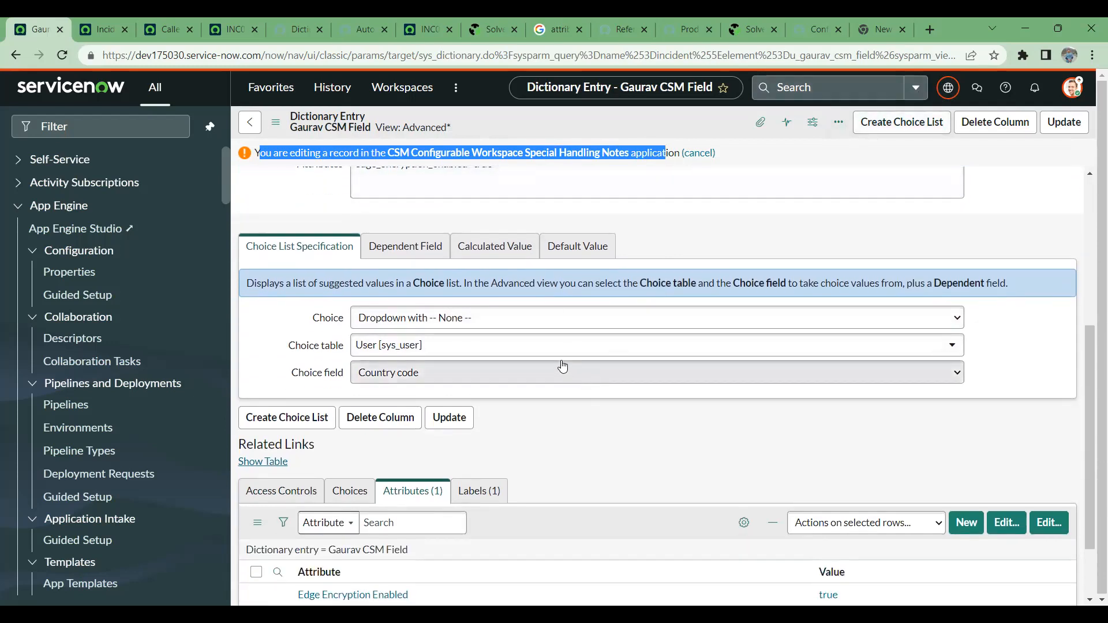
{"action": "scroll", "coordinate": [562, 366], "scroll_direction": "up", "scroll_amount": 4}
- Change the CSM field's type to Reference and try to save the dictionary entry
{"action": "left_click_drag", "start_coordinate": [415, 277], "coordinate": [236, 274]}
{"action": "type", "text": "refe"}
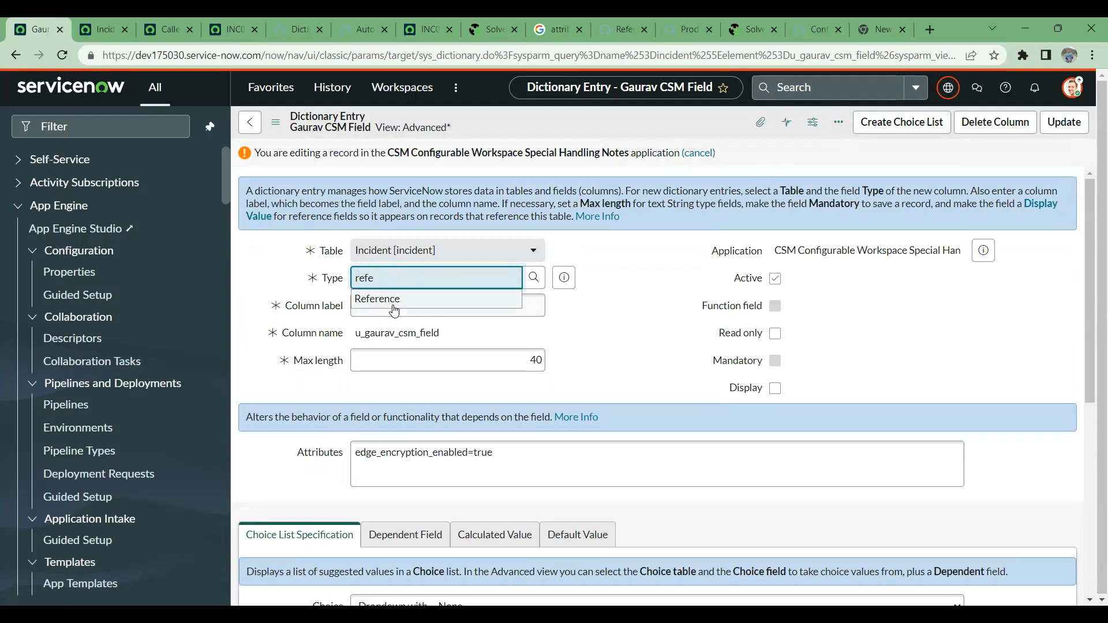
{"action": "left_click", "coordinate": [395, 300]}
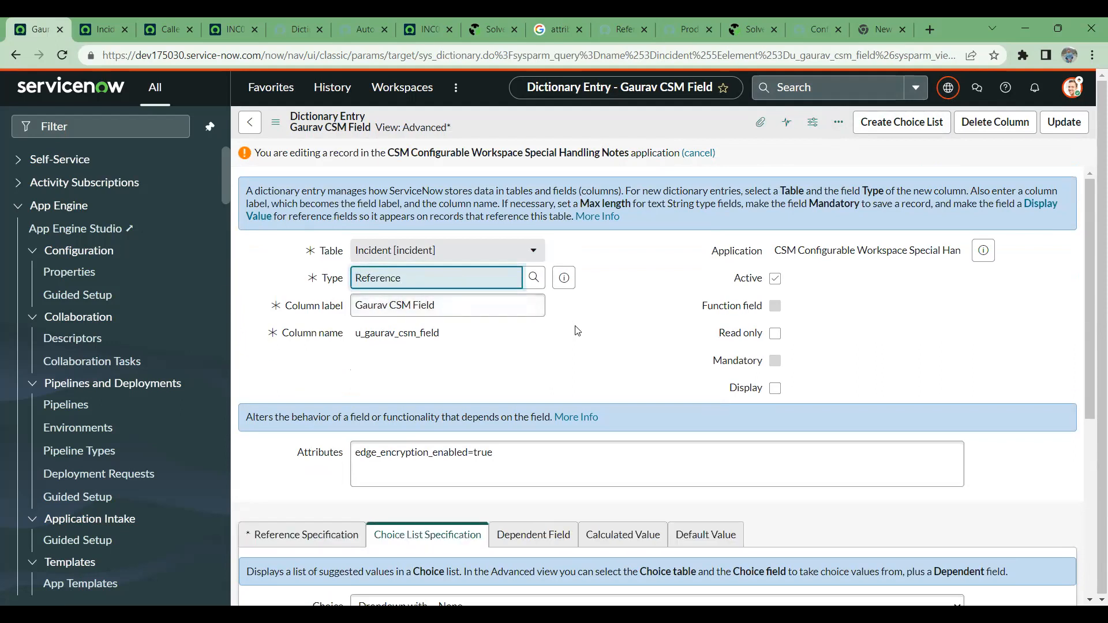
{"action": "right_click", "coordinate": [692, 117]}
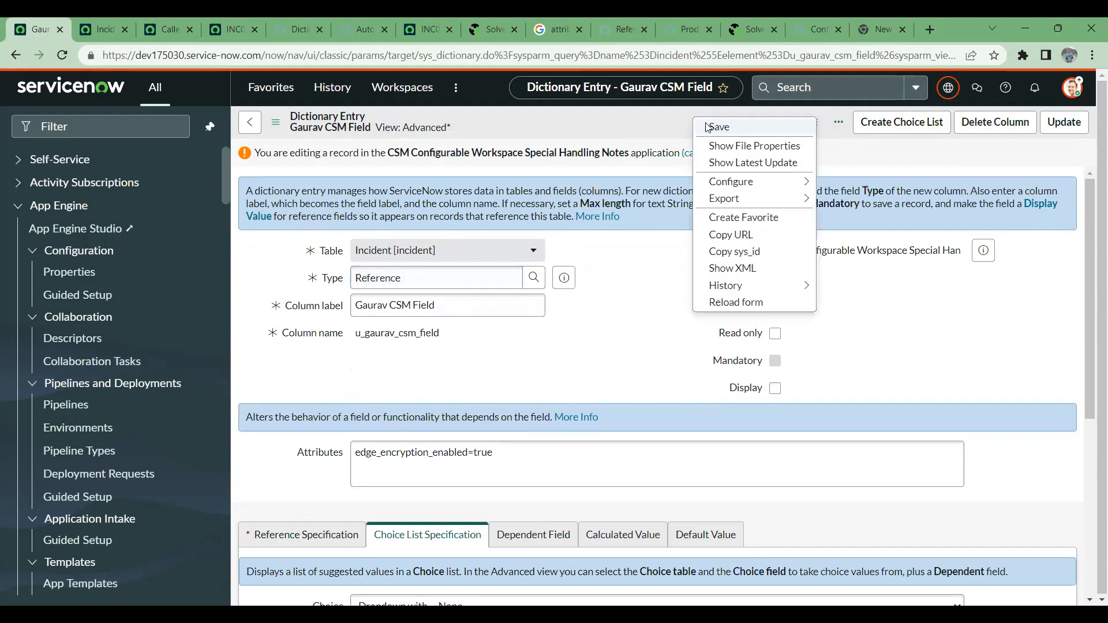
{"action": "left_click", "coordinate": [711, 124]}
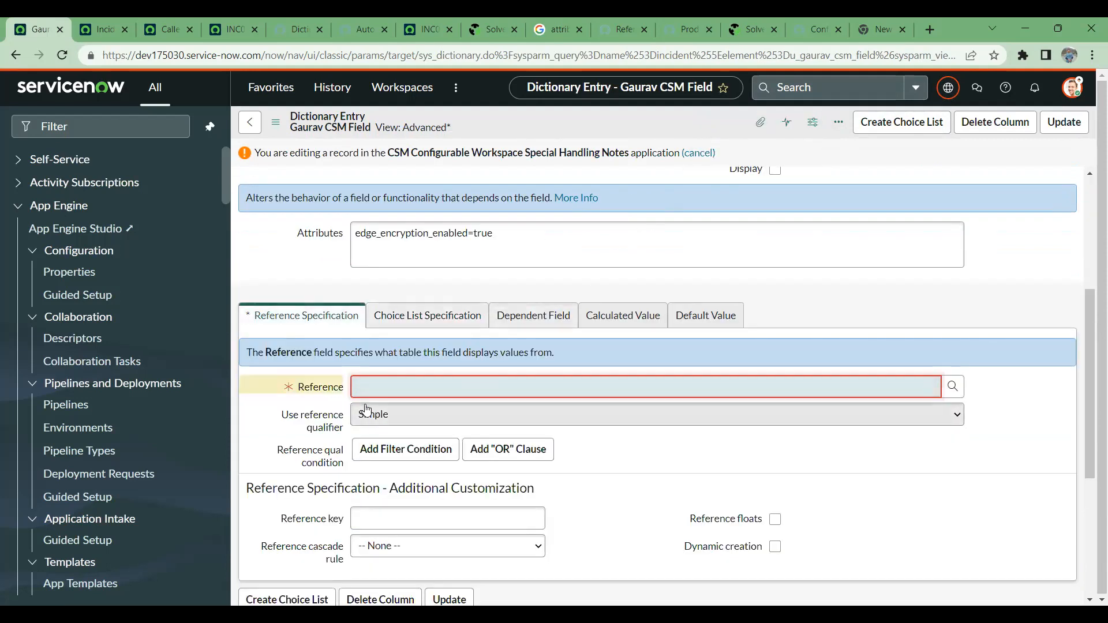
- Review the field's Reference type and its Reference Specification settings, including the mandatory reference table and the reference qualifier
{"action": "scroll", "coordinate": [369, 416], "scroll_direction": "up", "scroll_amount": 3}
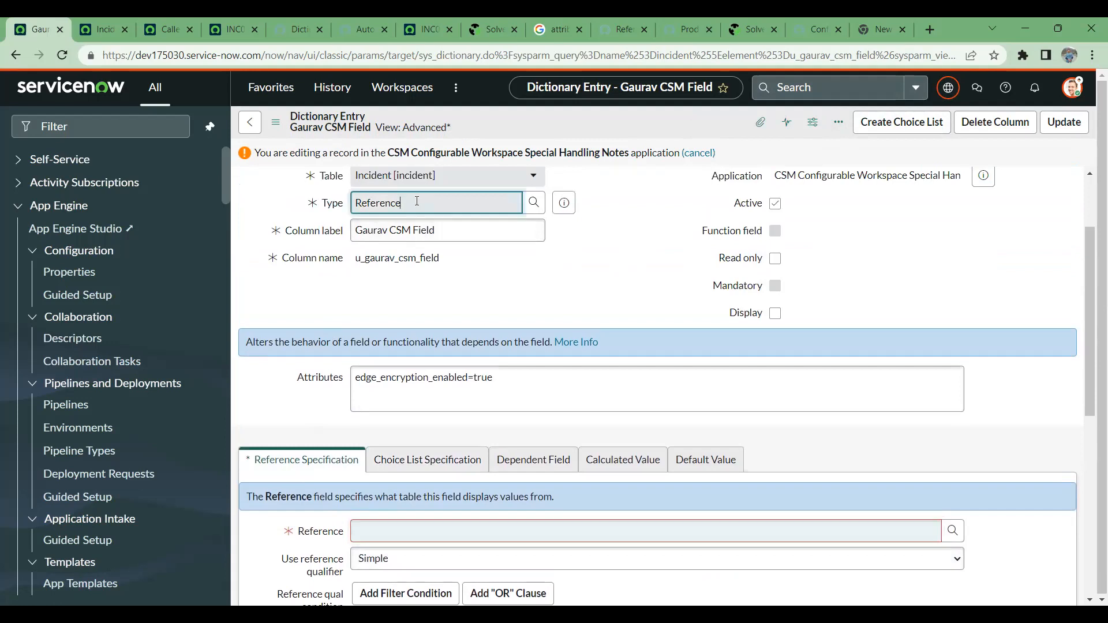
{"action": "double_click", "coordinate": [394, 199]}
{"action": "scroll", "coordinate": [342, 330], "scroll_direction": "down", "scroll_amount": 4}
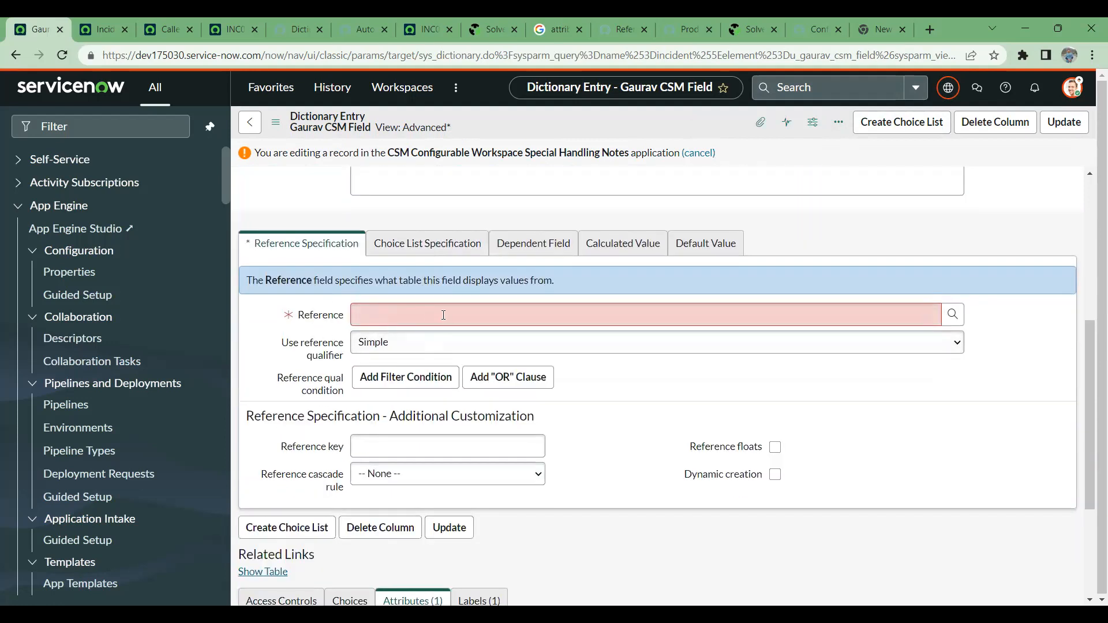
{"action": "scroll", "coordinate": [443, 316], "scroll_direction": "up", "scroll_amount": 4}
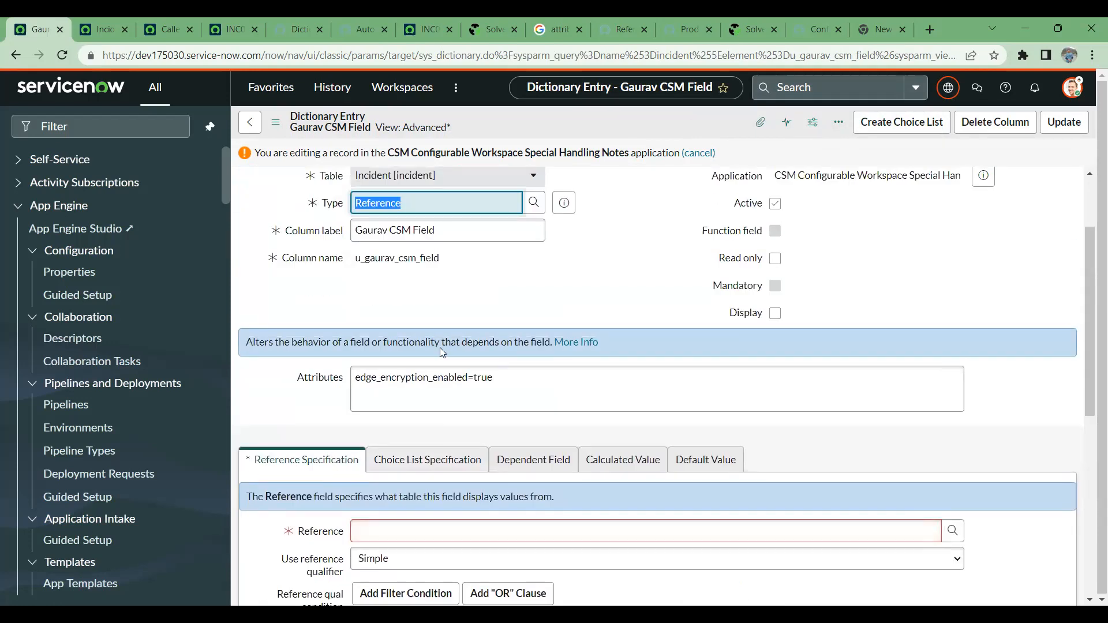
{"action": "scroll", "coordinate": [440, 348], "scroll_direction": "down", "scroll_amount": 5}
{"action": "scroll", "coordinate": [392, 369], "scroll_direction": "up", "scroll_amount": 4}
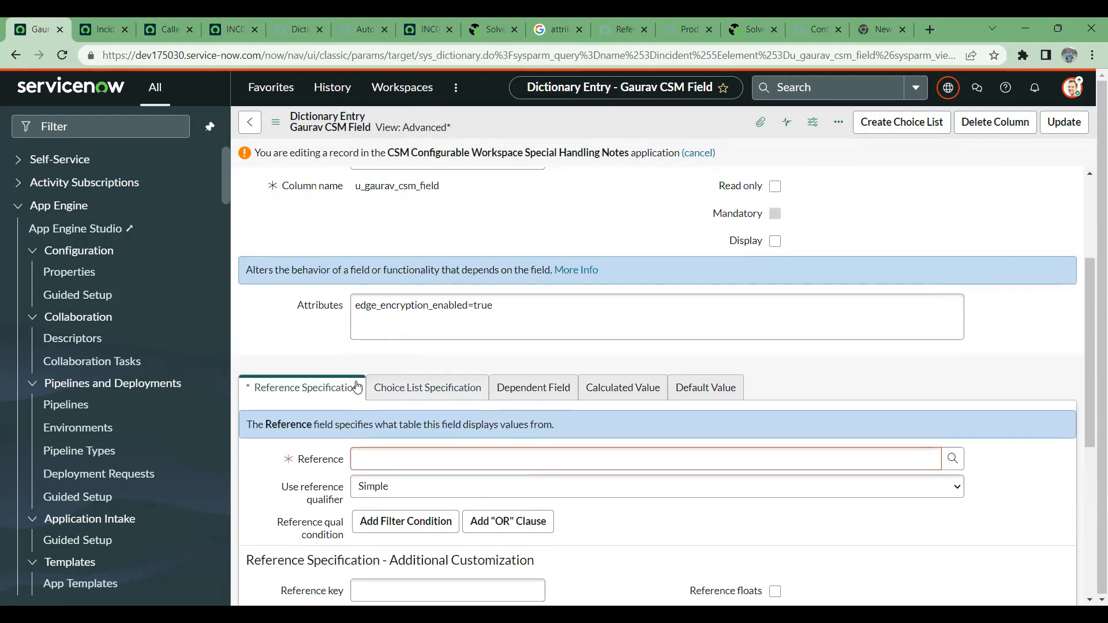
{"action": "scroll", "coordinate": [374, 346], "scroll_direction": "down", "scroll_amount": 5}
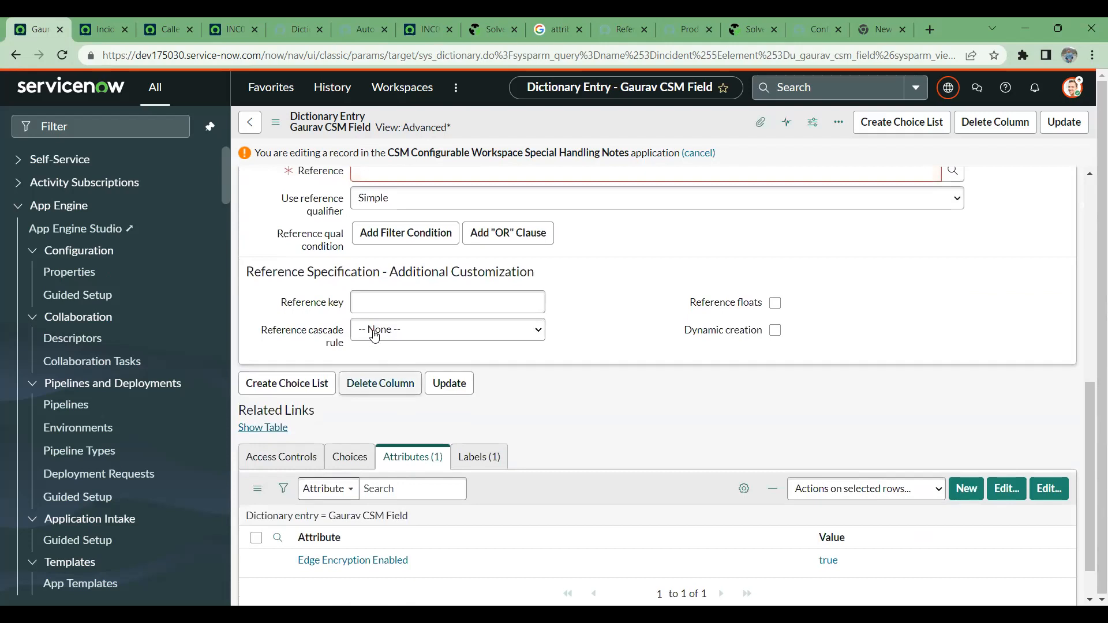
{"action": "scroll", "coordinate": [374, 335], "scroll_direction": "up", "scroll_amount": 2}
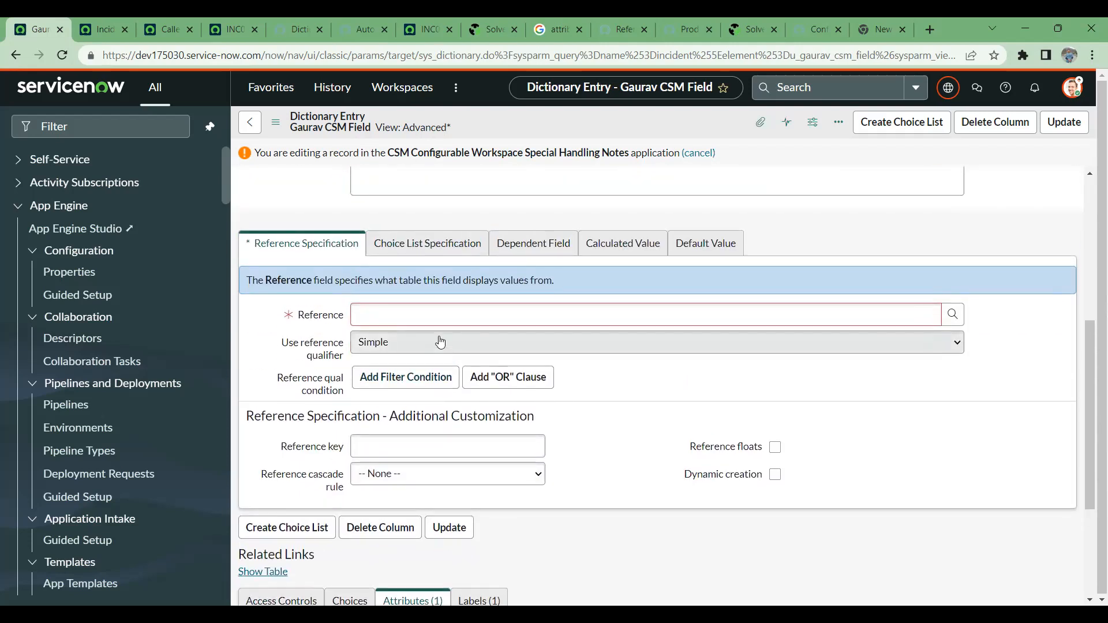
{"action": "left_click_drag", "start_coordinate": [279, 343], "coordinate": [429, 350]}
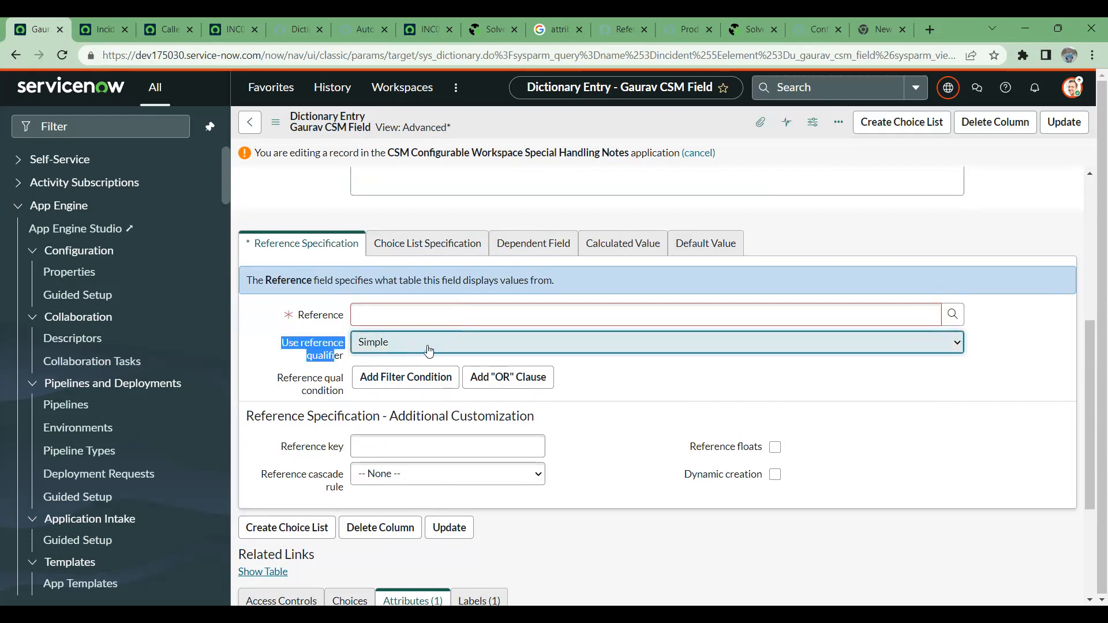
- Set the field's reference table to User (sys_user) and add a blank filter condition to the reference qualifier
{"action": "left_click", "coordinate": [426, 312]}
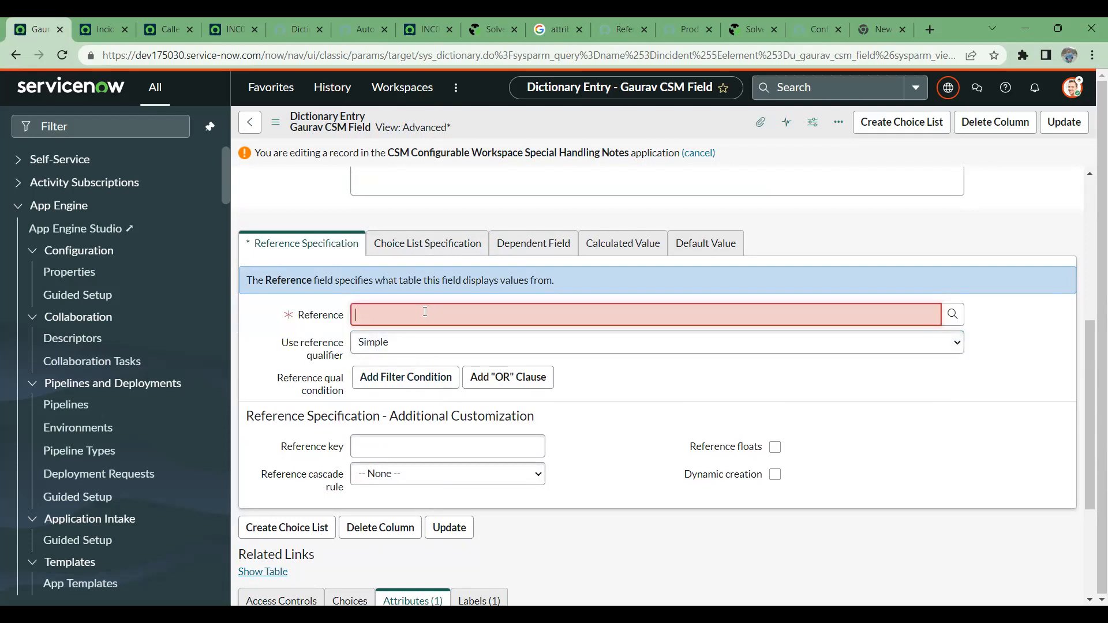
{"action": "type", "text": "user"}
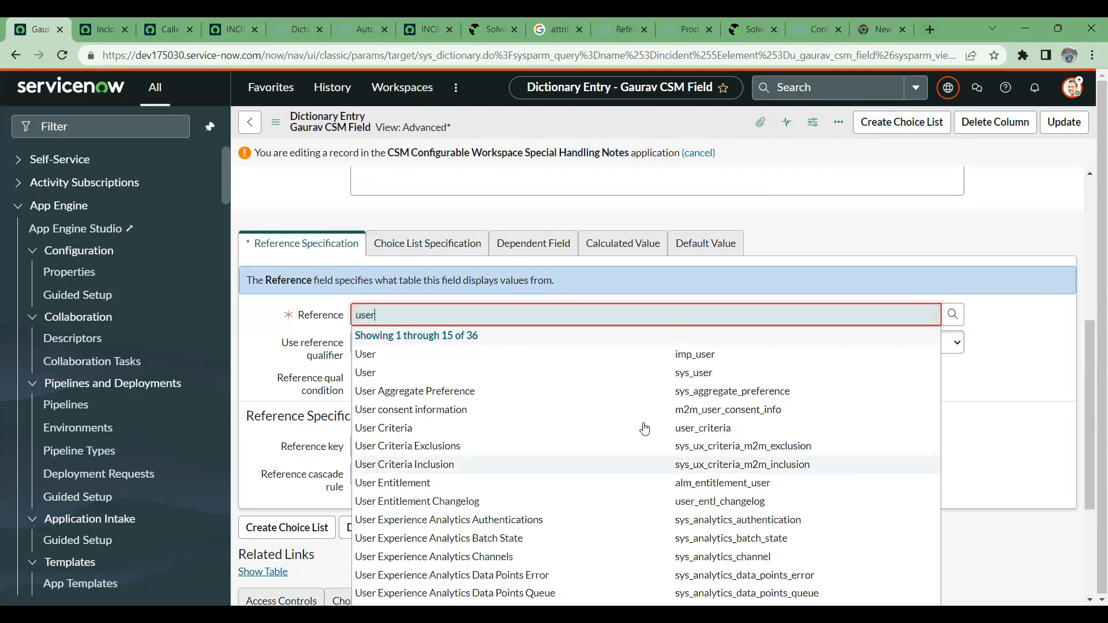
{"action": "left_click", "coordinate": [388, 373]}
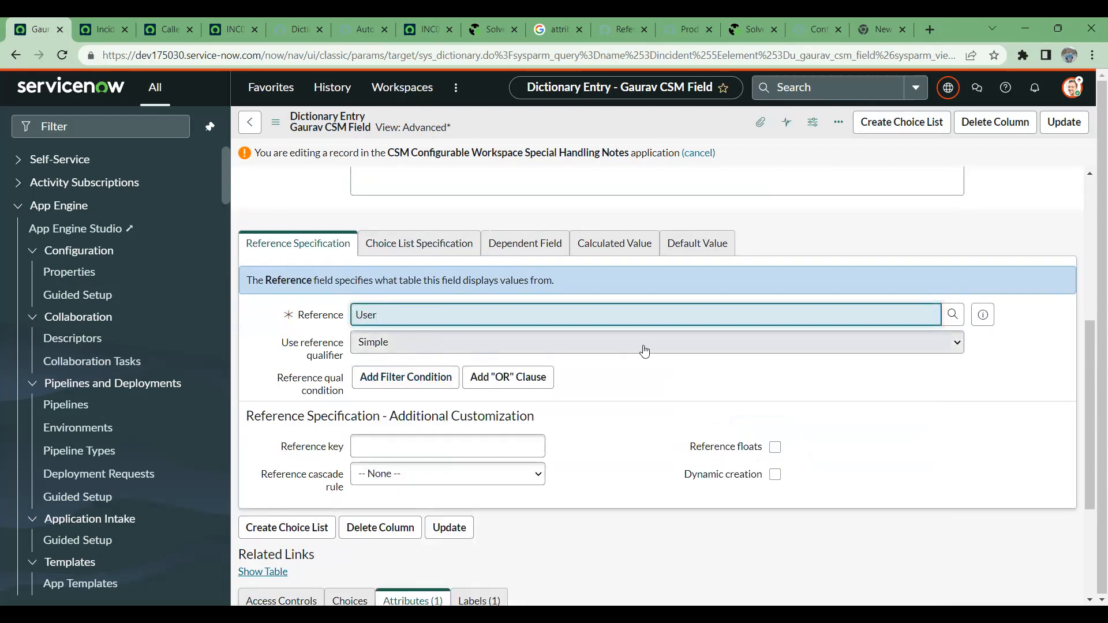
{"action": "left_click", "coordinate": [398, 378]}
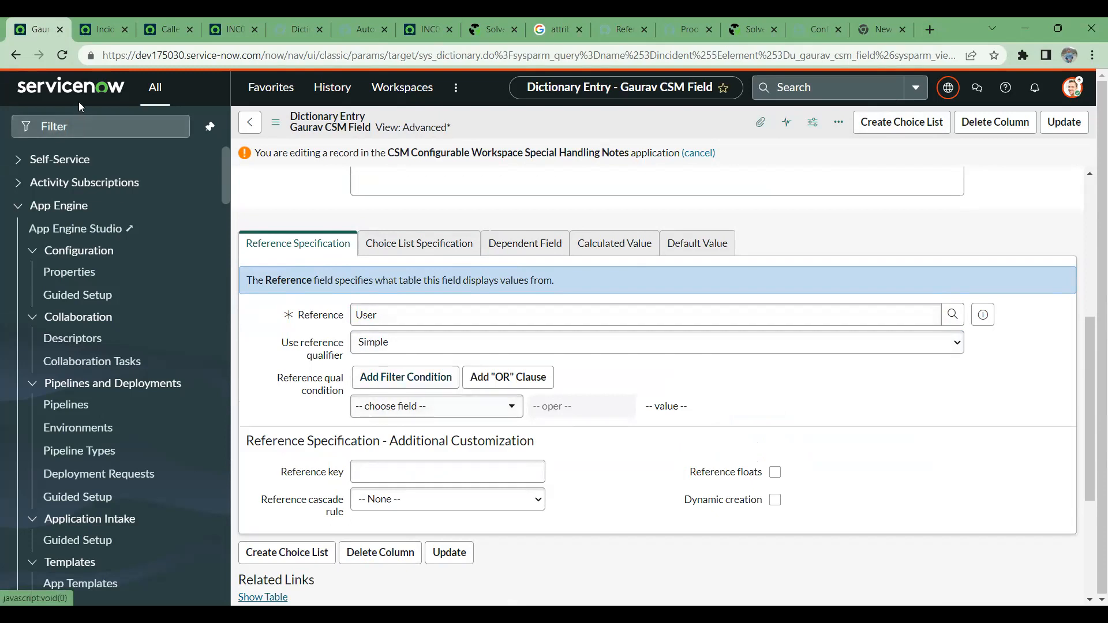
- Open the user table with sys_user.LIST and examine the Created and Name columns for values to filter on
{"action": "left_click", "coordinate": [74, 132]}
{"action": "type", "text": "sys_user"}
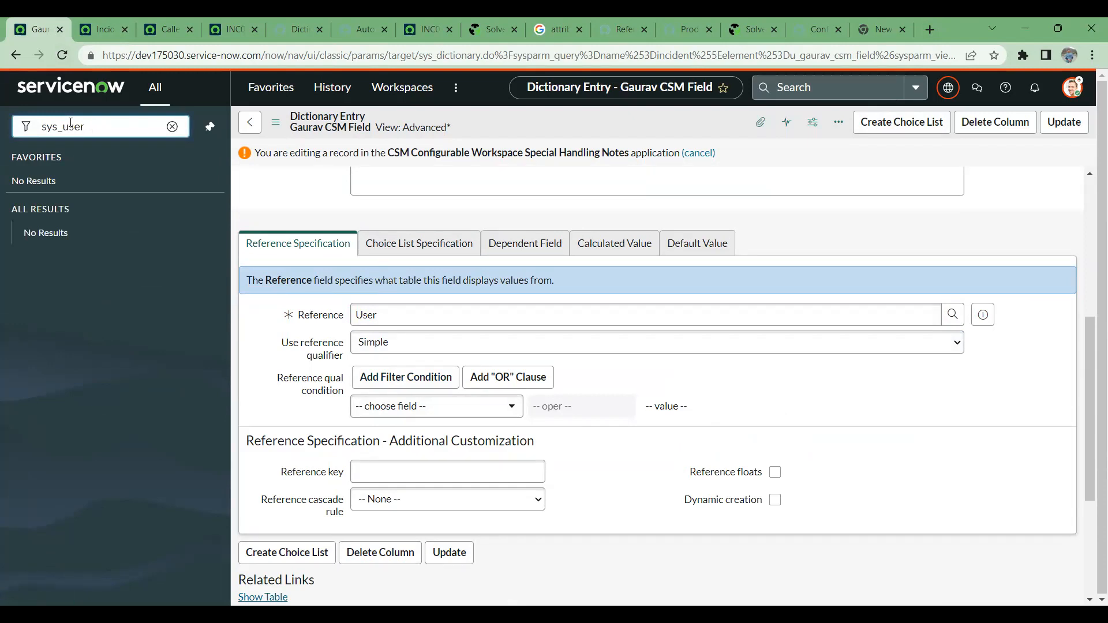
{"action": "type", "text": ">LIST"}
{"action": "key", "text": "Return"}
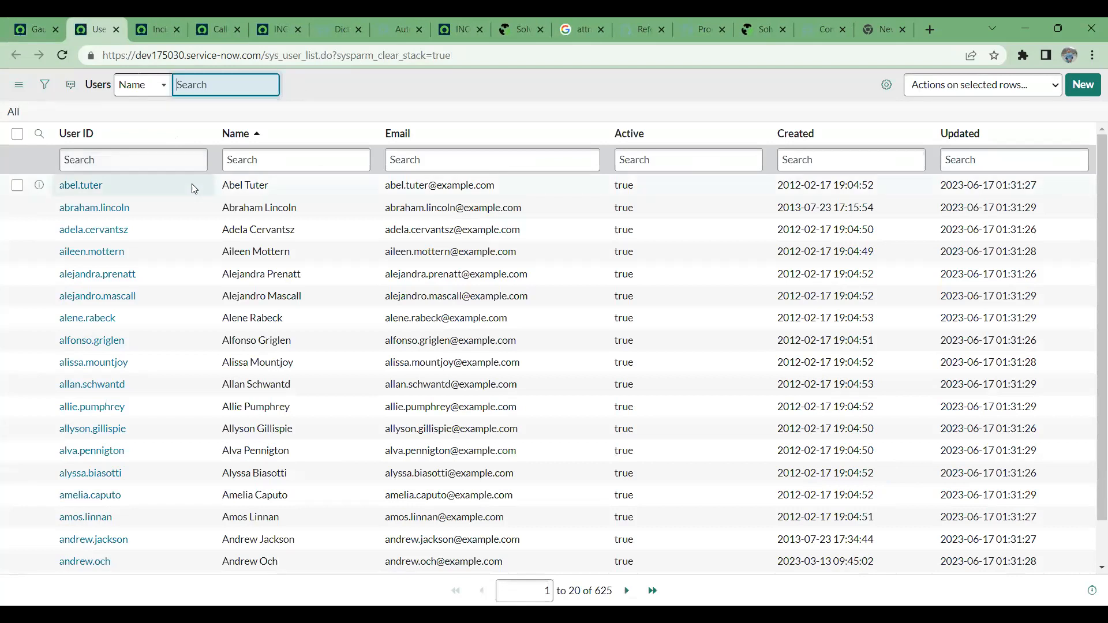
{"action": "scroll", "coordinate": [508, 231], "scroll_direction": "down", "scroll_amount": 1}
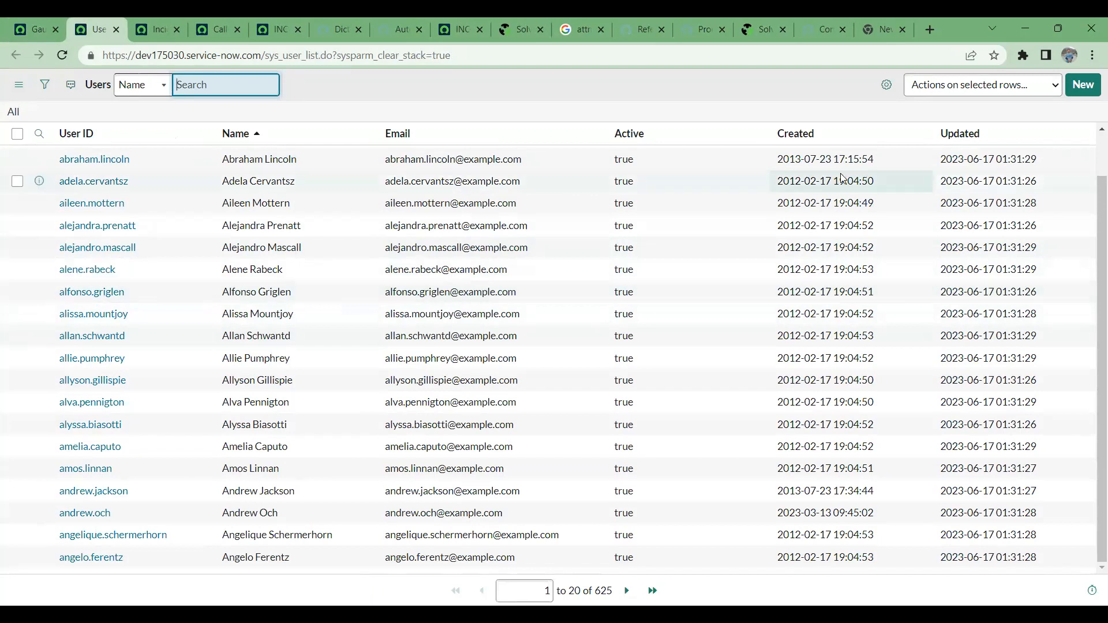
{"action": "double_click", "coordinate": [831, 160]}
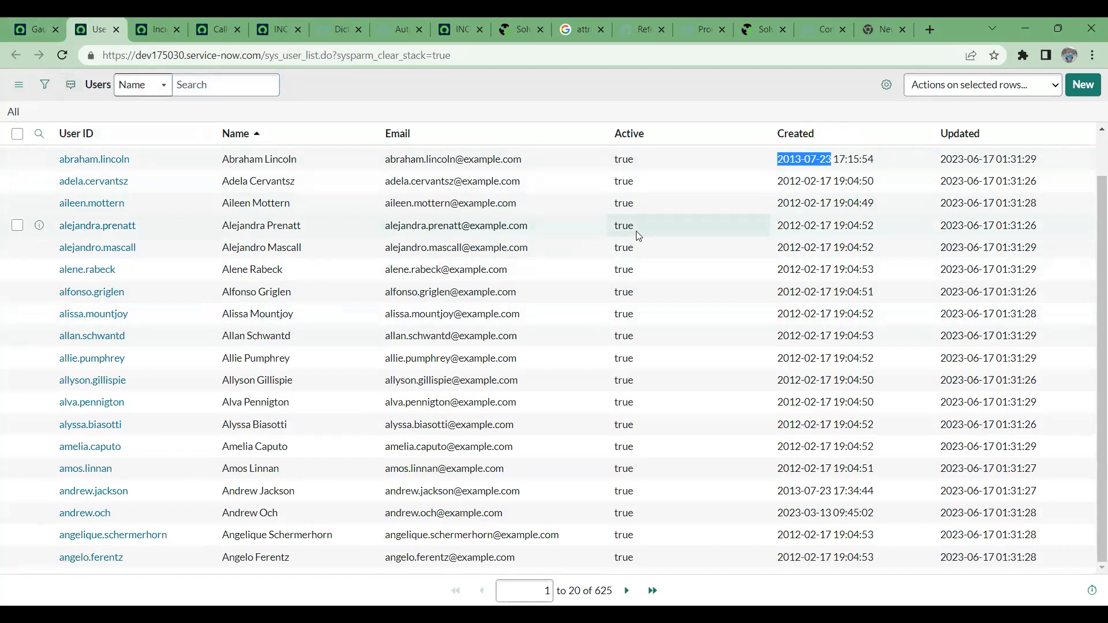
{"action": "left_click_drag", "start_coordinate": [223, 159], "coordinate": [236, 159]}
{"action": "left_click", "coordinate": [29, 32]}
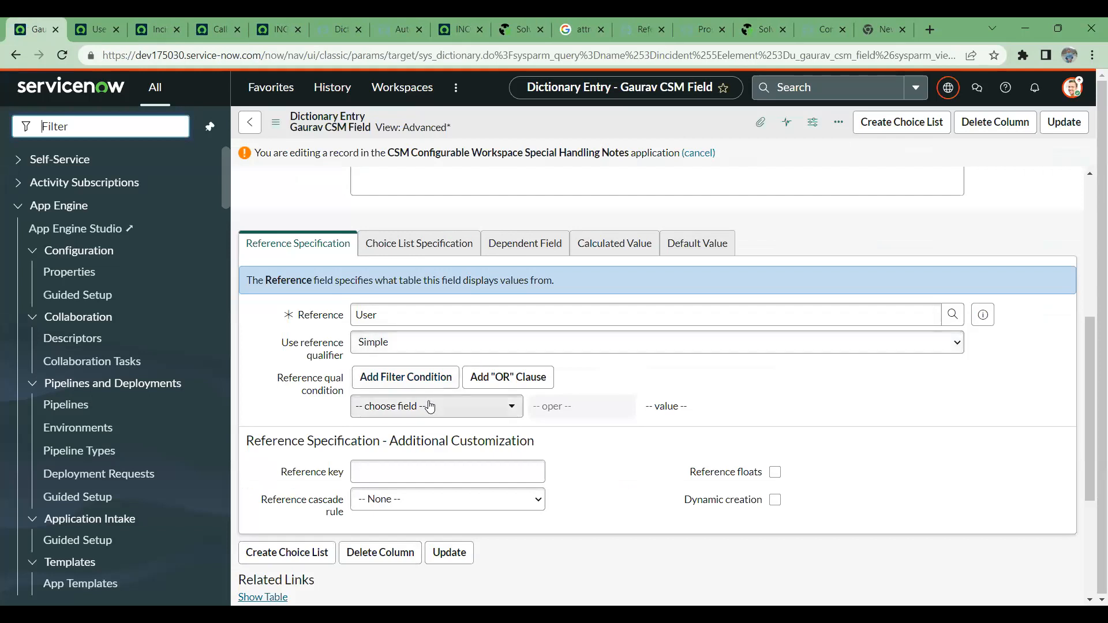
{"action": "left_click", "coordinate": [90, 22]}
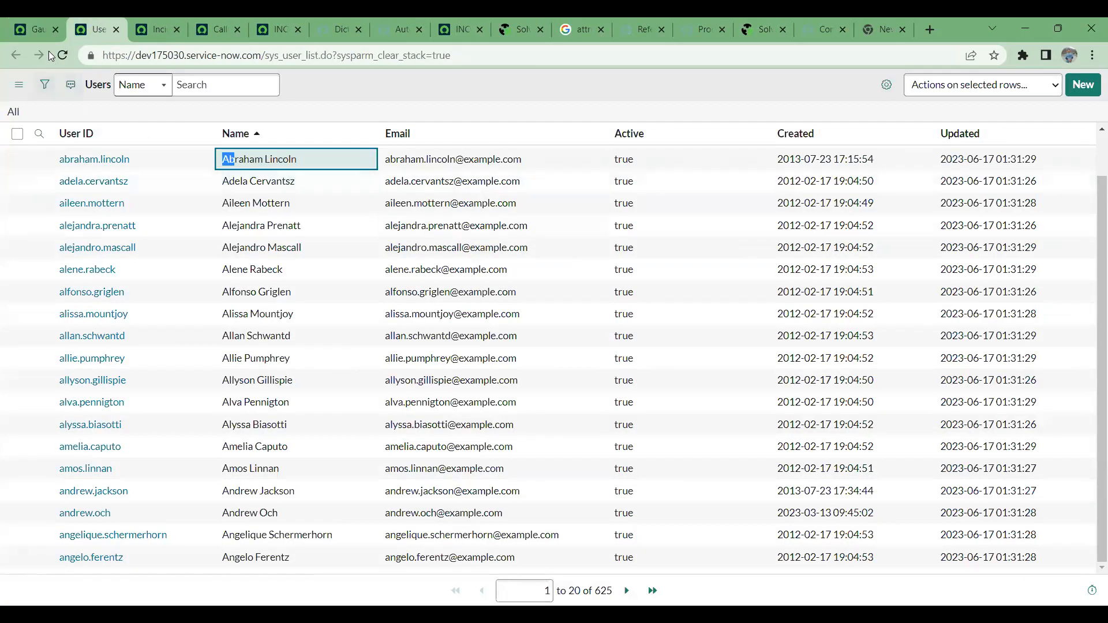
- Back on the dictionary entry, define the reference qualifier condition as Name starts with "Ab"
{"action": "left_click", "coordinate": [30, 29]}
{"action": "left_click", "coordinate": [461, 409]}
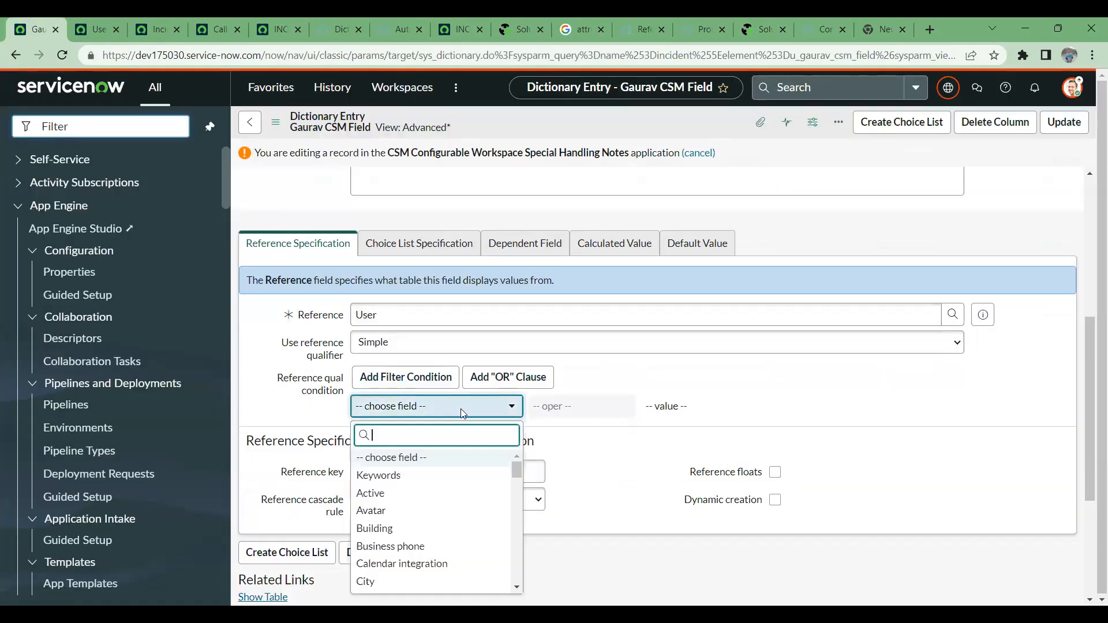
{"action": "type", "text": "name"}
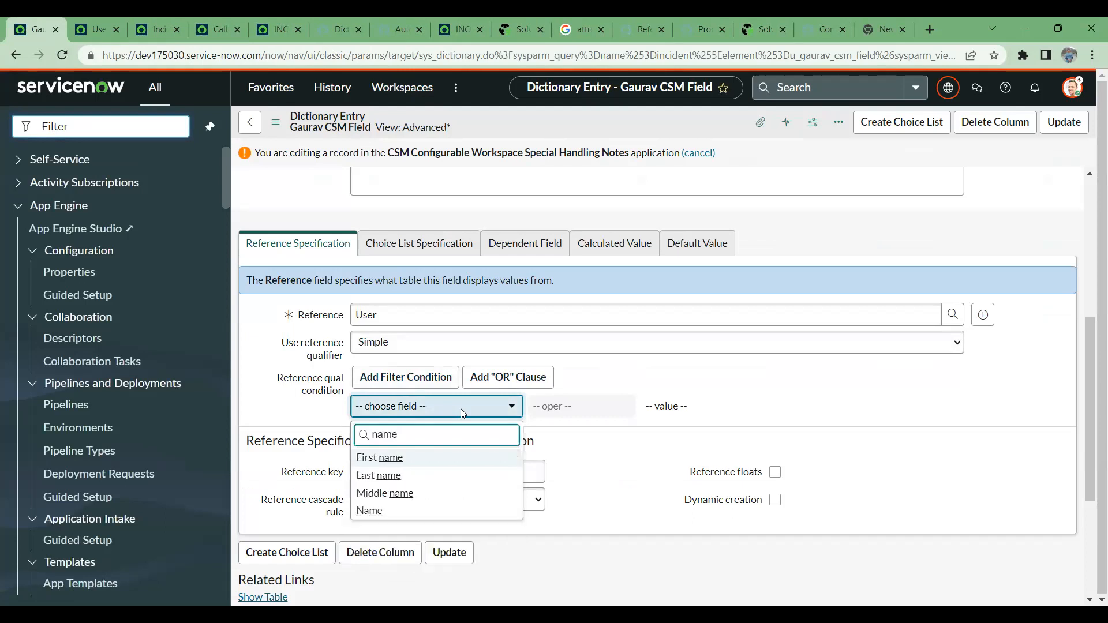
{"action": "left_click", "coordinate": [402, 512]}
{"action": "left_click", "coordinate": [694, 405]}
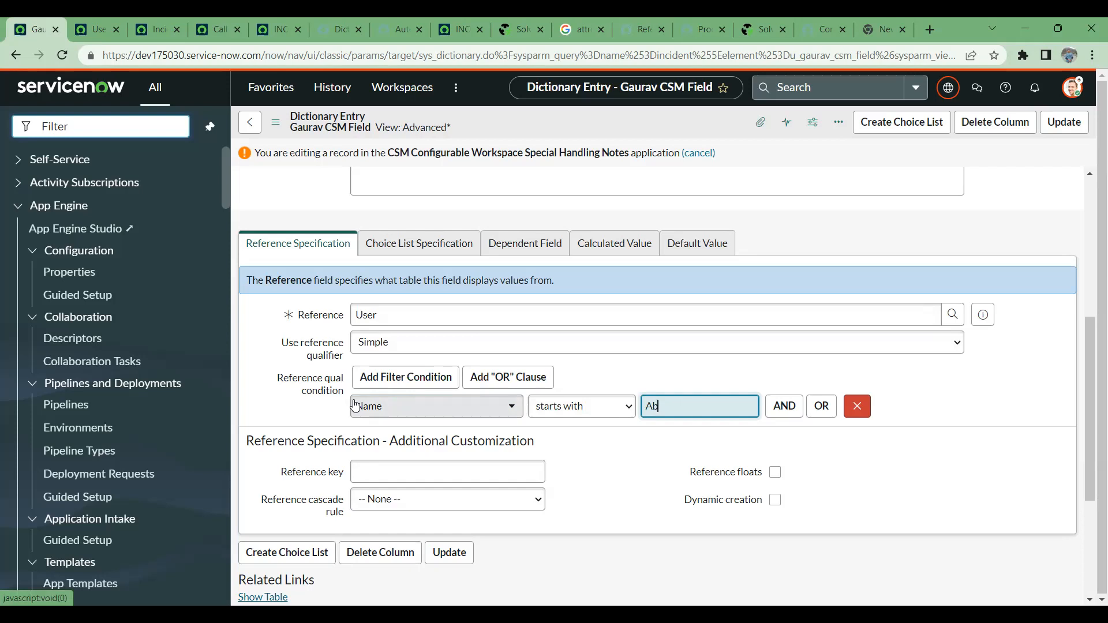
- Recheck the CSM field's type and reference specification, and save the dictionary entry
{"action": "scroll", "coordinate": [335, 243], "scroll_direction": "up", "scroll_amount": 5}
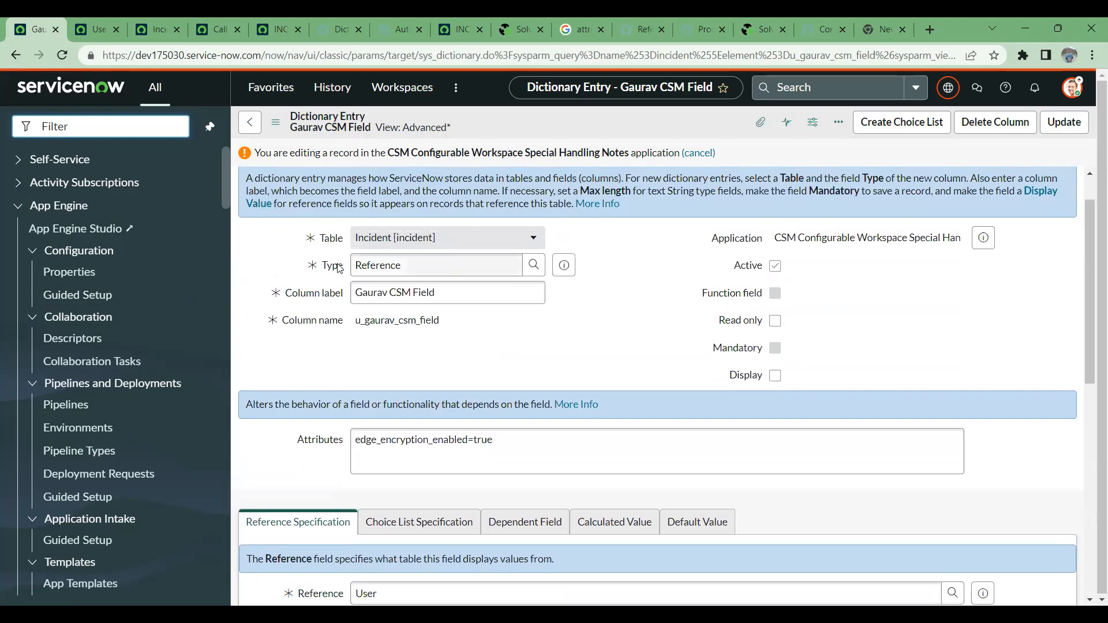
{"action": "scroll", "coordinate": [340, 268], "scroll_direction": "down", "scroll_amount": 4}
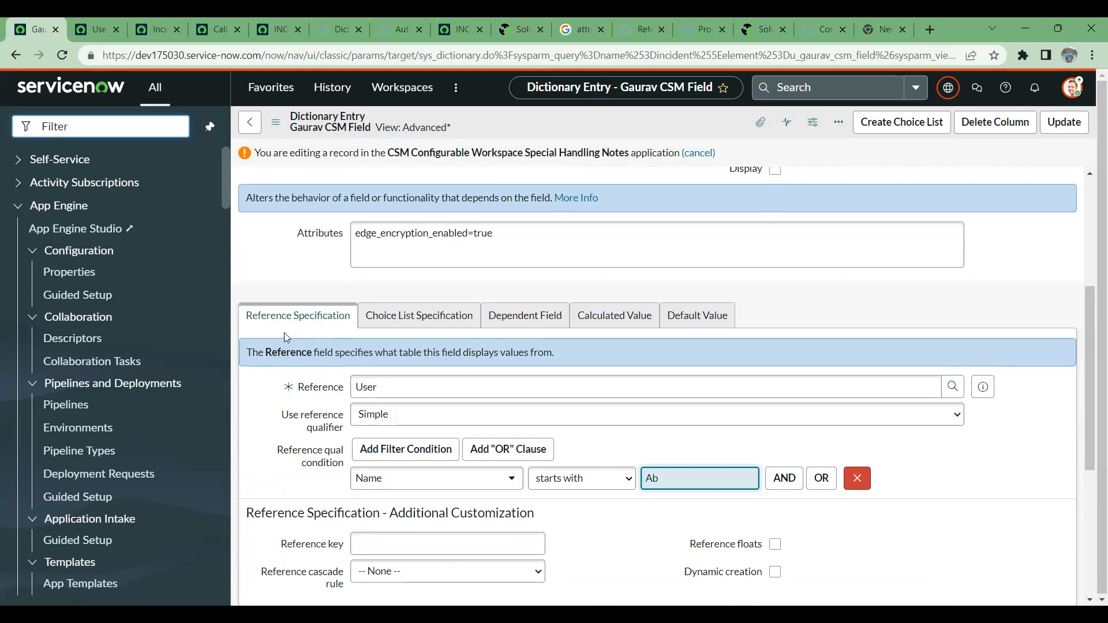
{"action": "scroll", "coordinate": [374, 446], "scroll_direction": "up", "scroll_amount": 3}
{"action": "scroll", "coordinate": [375, 444], "scroll_direction": "up", "scroll_amount": 2}
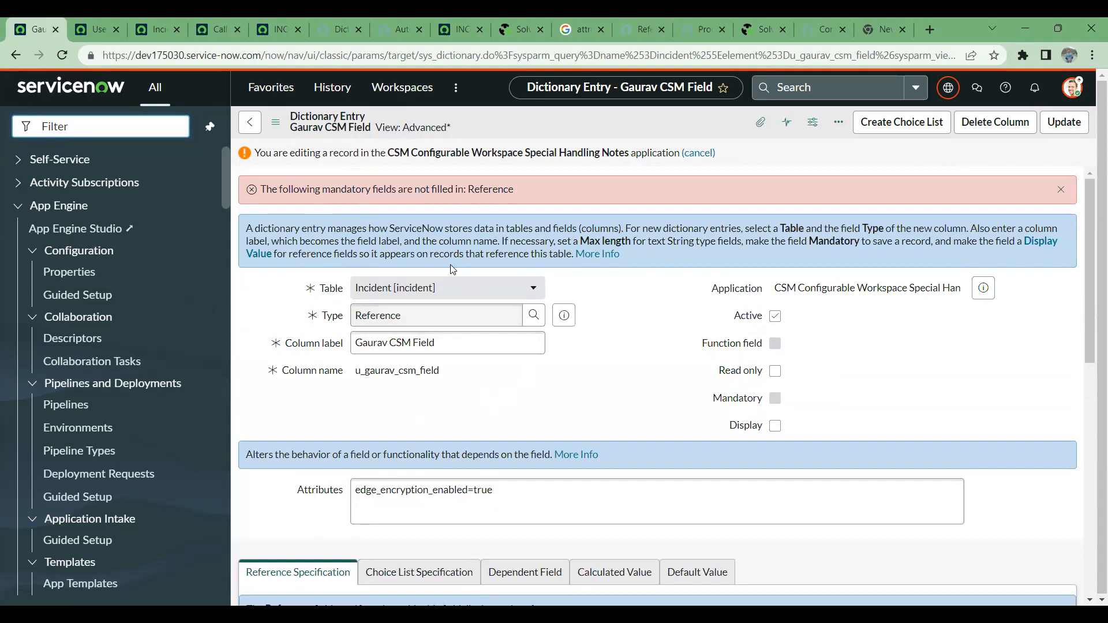
{"action": "scroll", "coordinate": [622, 379], "scroll_direction": "down", "scroll_amount": 5}
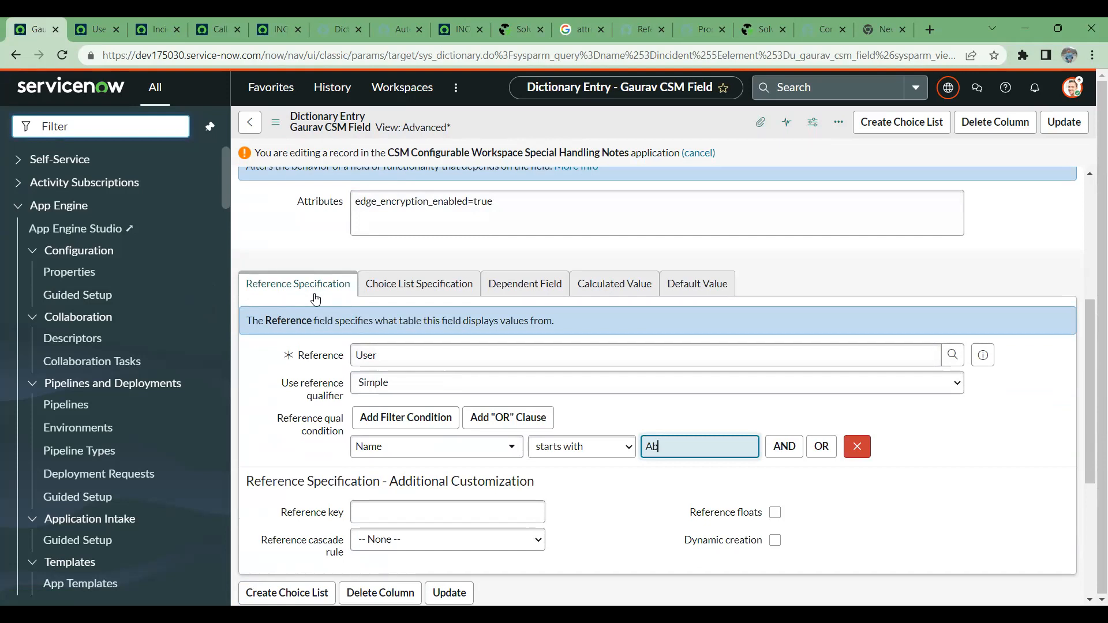
{"action": "right_click", "coordinate": [695, 126]}
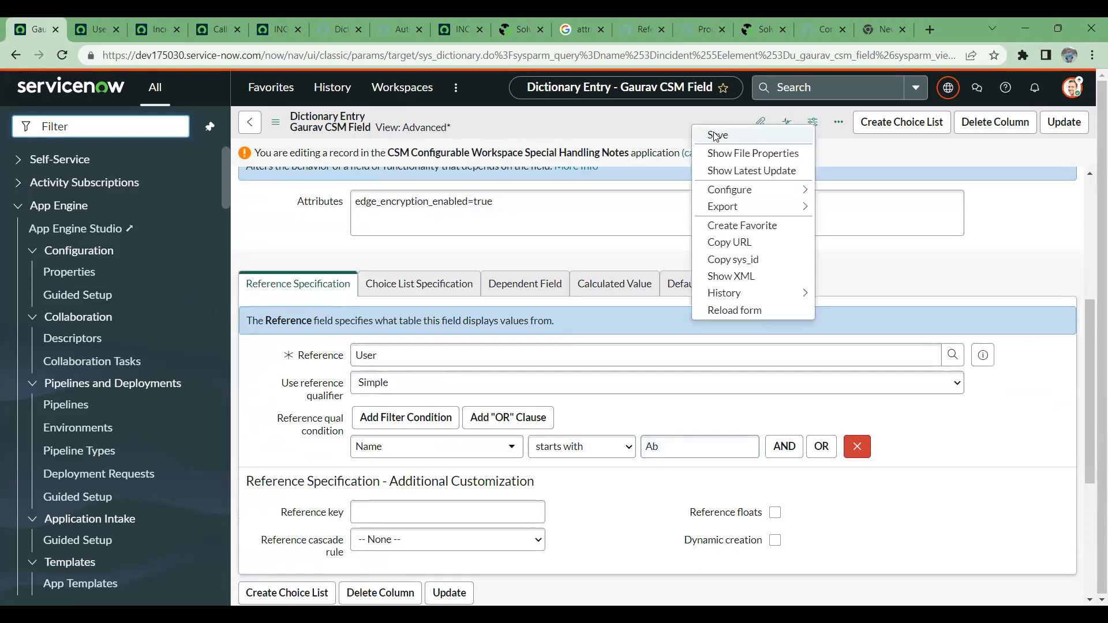
{"action": "left_click", "coordinate": [716, 136]}
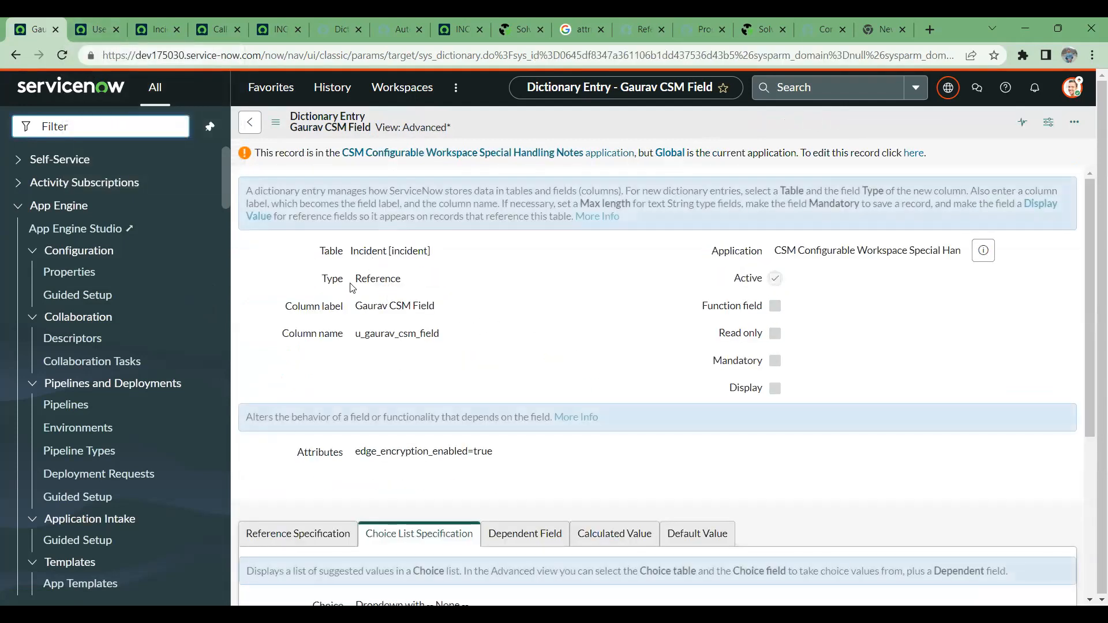
- Check the saved reference qualifier condition in the reference specification and enable editing of the record again
{"action": "scroll", "coordinate": [462, 346], "scroll_direction": "down", "scroll_amount": 4}
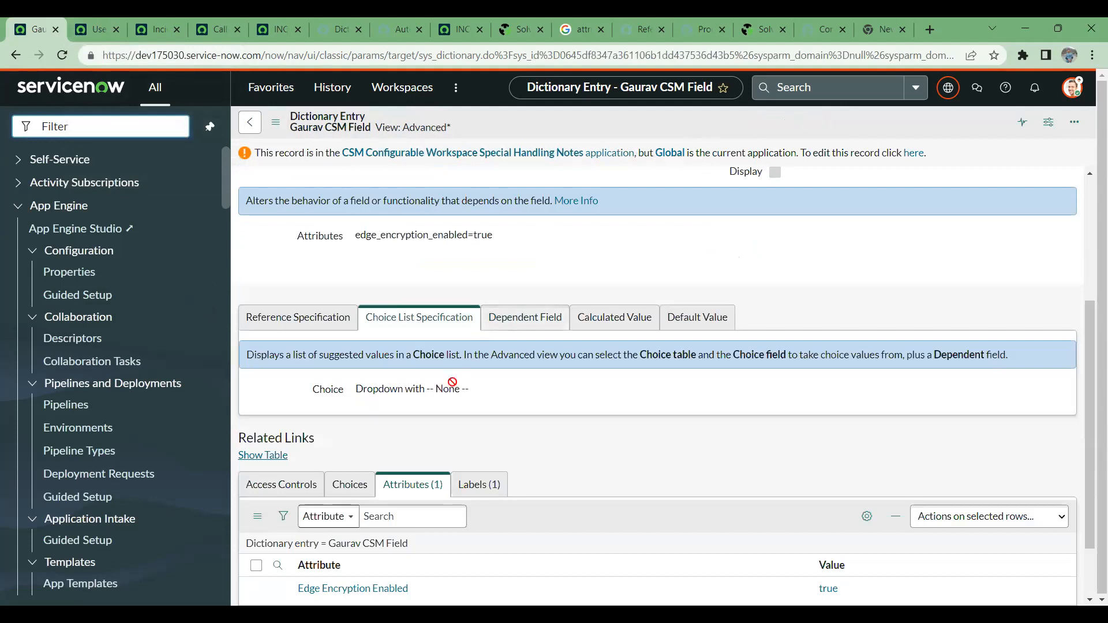
{"action": "left_click", "coordinate": [298, 317]}
{"action": "scroll", "coordinate": [367, 322], "scroll_direction": "down", "scroll_amount": 2}
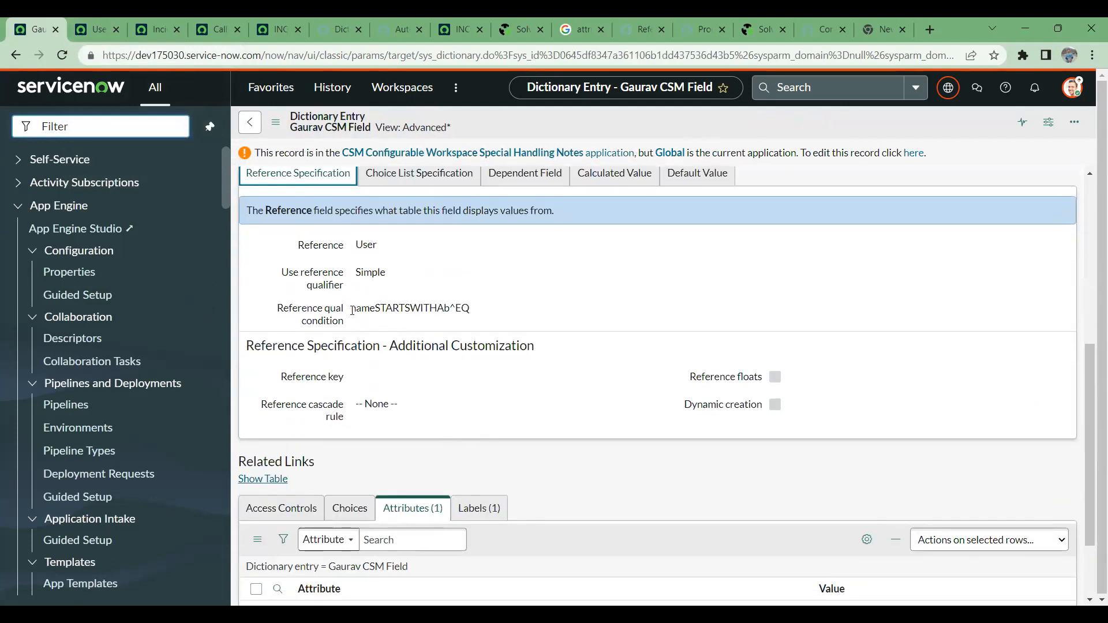
{"action": "left_click_drag", "start_coordinate": [353, 311], "coordinate": [541, 312]}
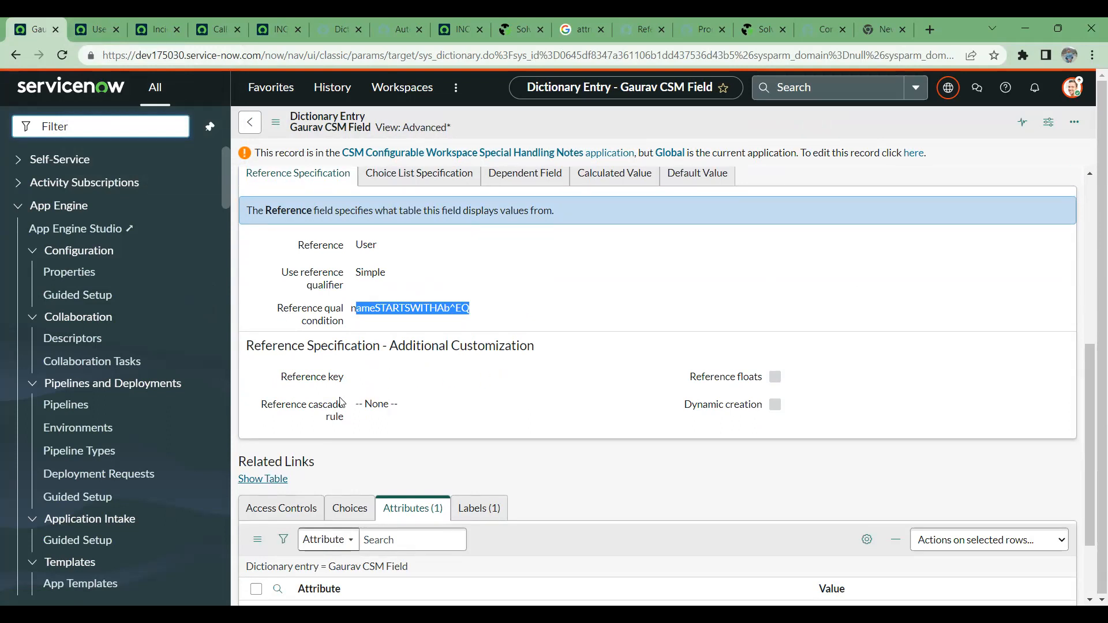
{"action": "scroll", "coordinate": [521, 342], "scroll_direction": "up", "scroll_amount": 4}
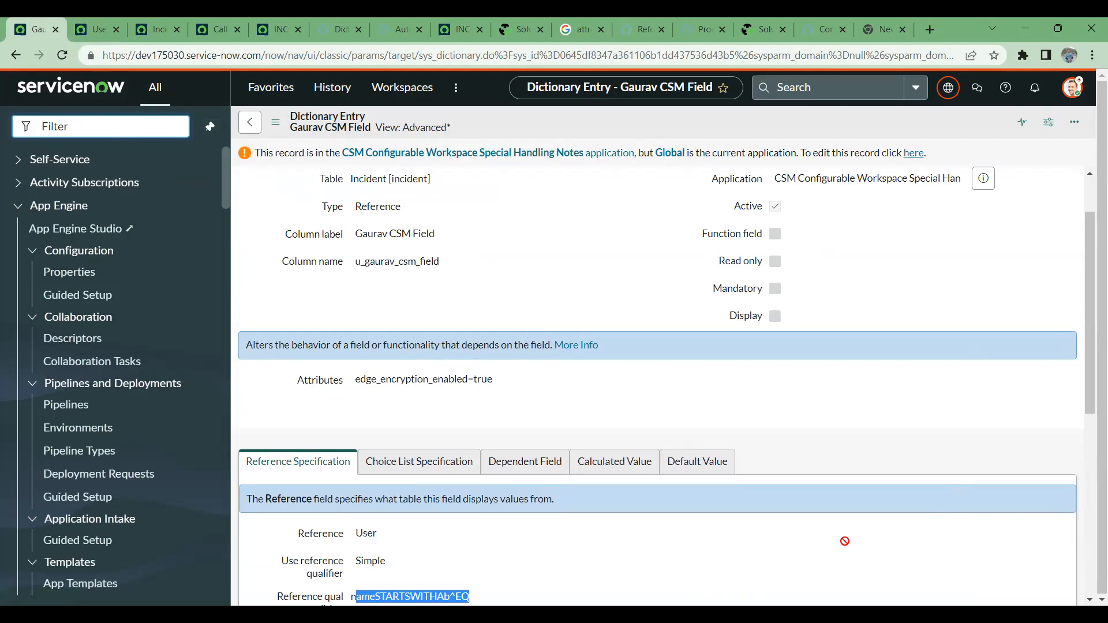
{"action": "left_click", "coordinate": [913, 152]}
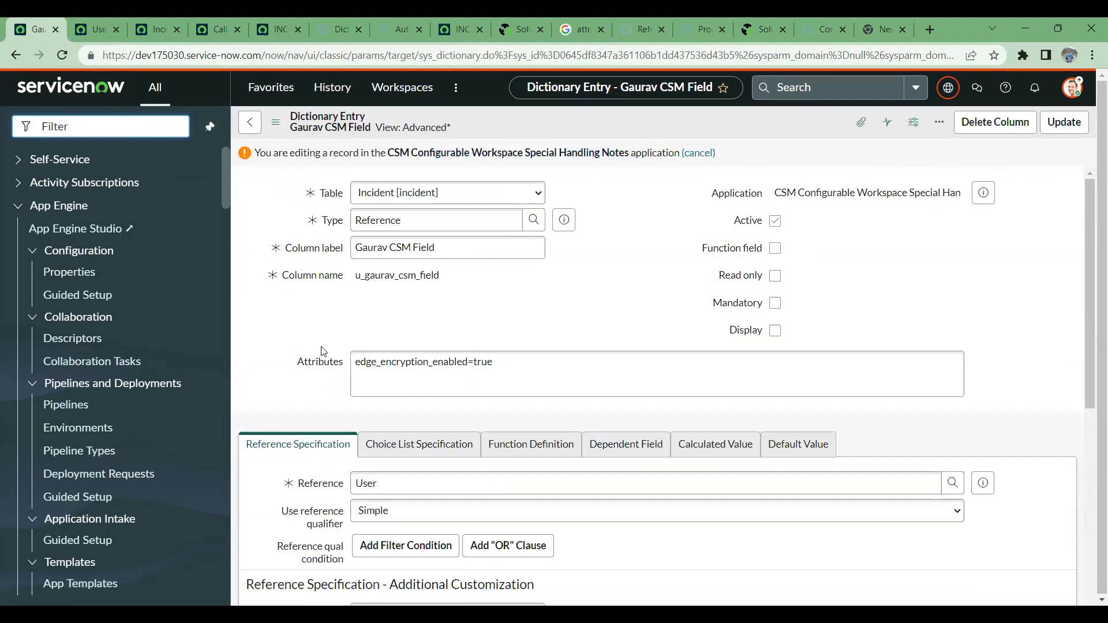
- Return to the incident record and check the choices offered by the custom CSM field
{"action": "left_click", "coordinate": [97, 23]}
{"action": "left_click", "coordinate": [161, 30]}
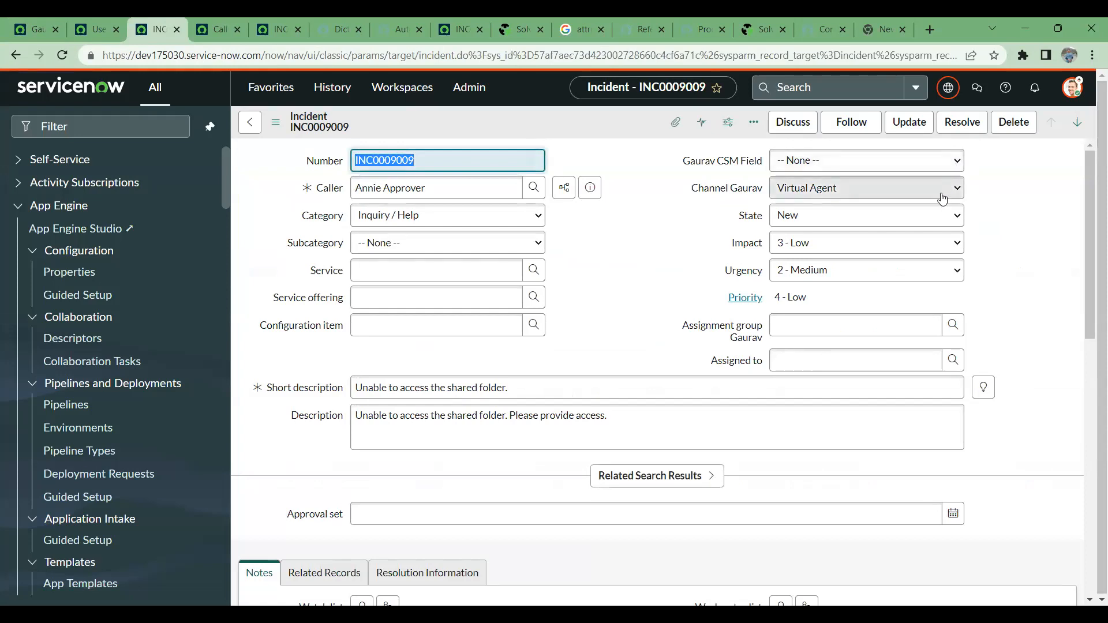
{"action": "left_click", "coordinate": [921, 164]}
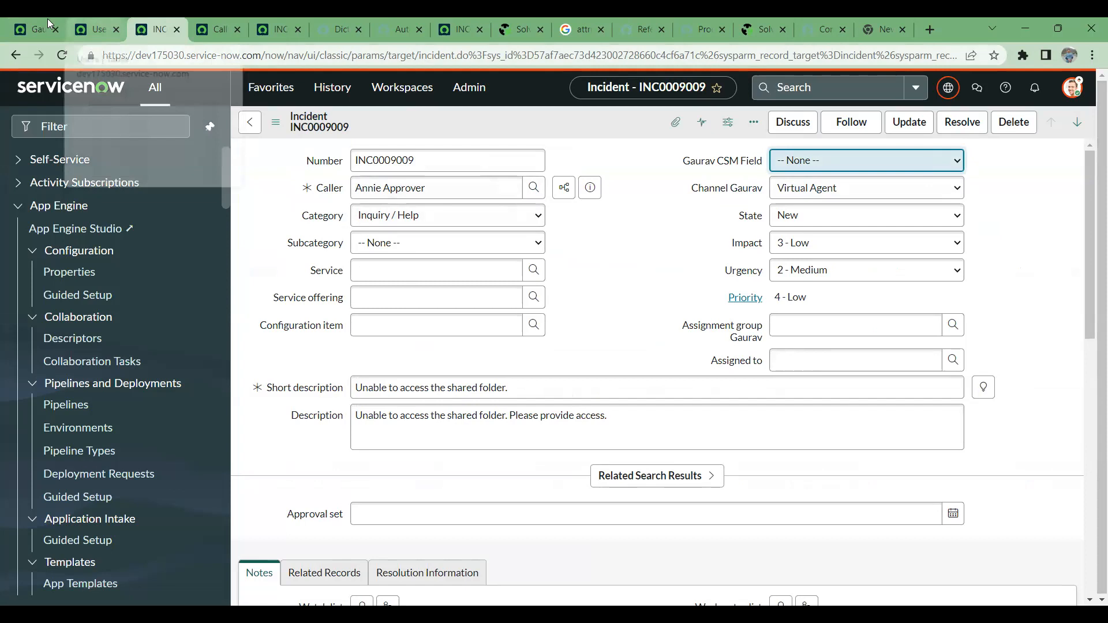
- Back on the dictionary entry, review the CSM field's choice list specification and reference specification for conflicting settings
{"action": "left_click", "coordinate": [48, 38]}
{"action": "scroll", "coordinate": [484, 373], "scroll_direction": "down", "scroll_amount": 3}
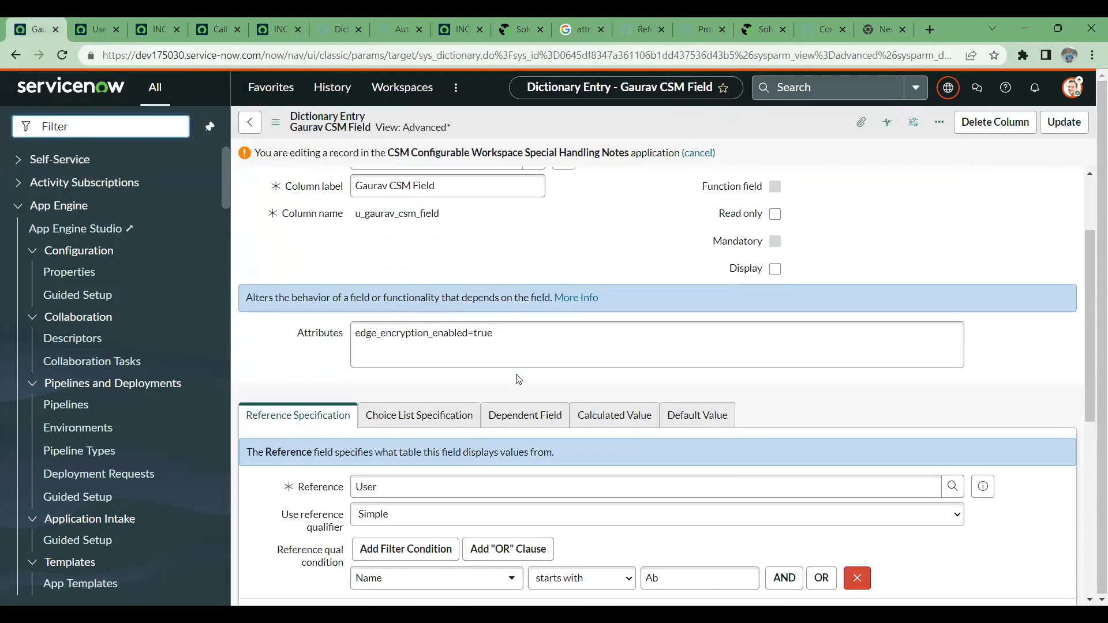
{"action": "left_click", "coordinate": [438, 392]}
{"action": "scroll", "coordinate": [457, 410], "scroll_direction": "down", "scroll_amount": 1}
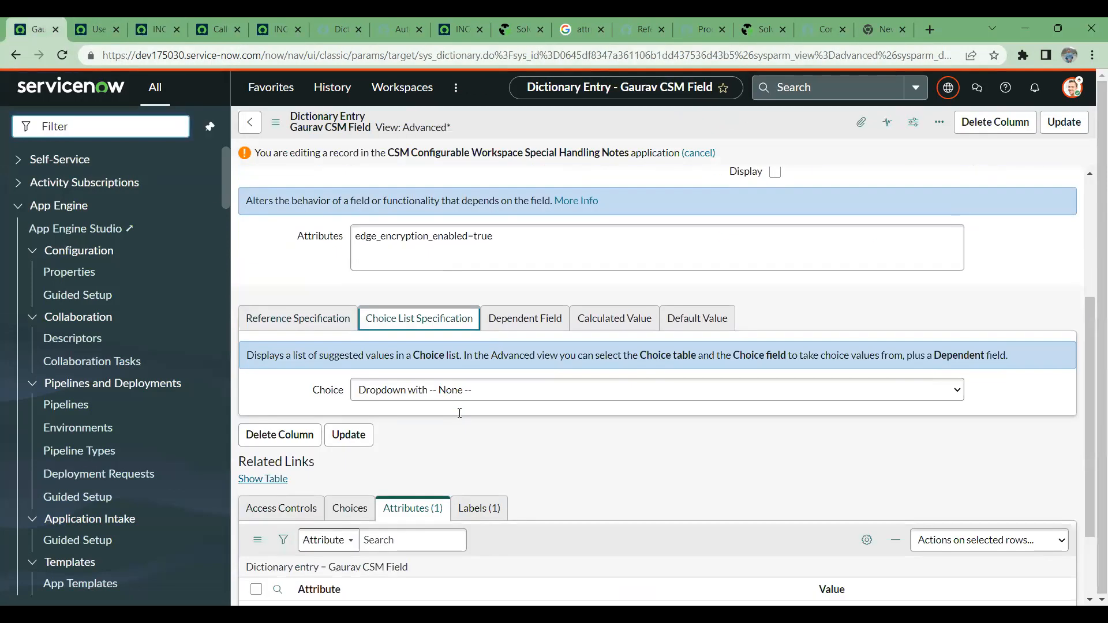
{"action": "left_click", "coordinate": [323, 321]}
{"action": "scroll", "coordinate": [360, 335], "scroll_direction": "down", "scroll_amount": 2}
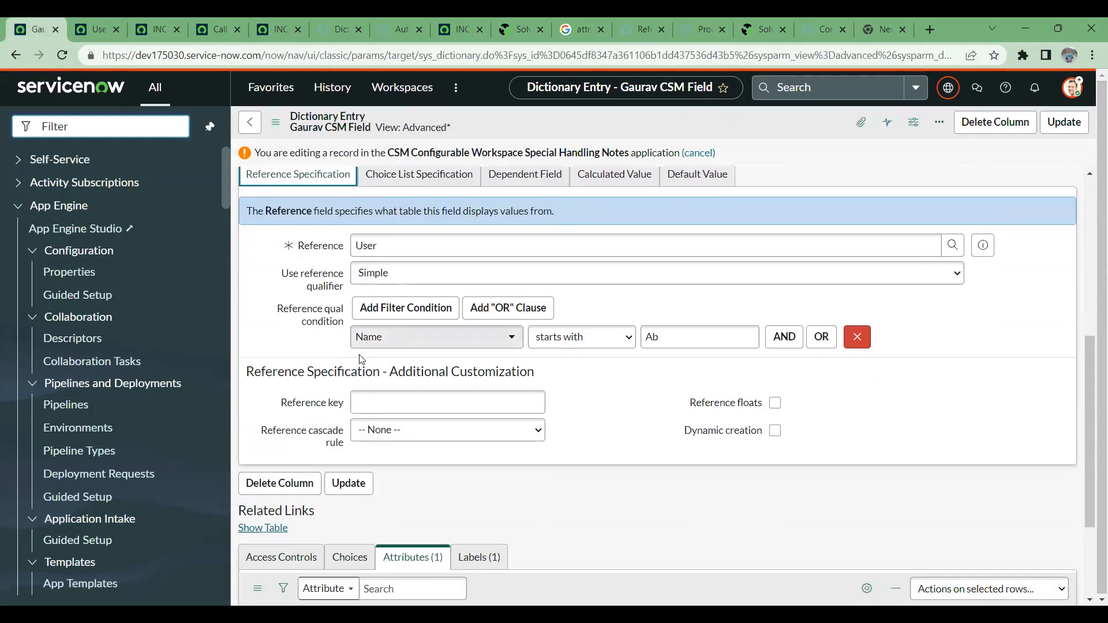
{"action": "scroll", "coordinate": [476, 344], "scroll_direction": "up", "scroll_amount": 2}
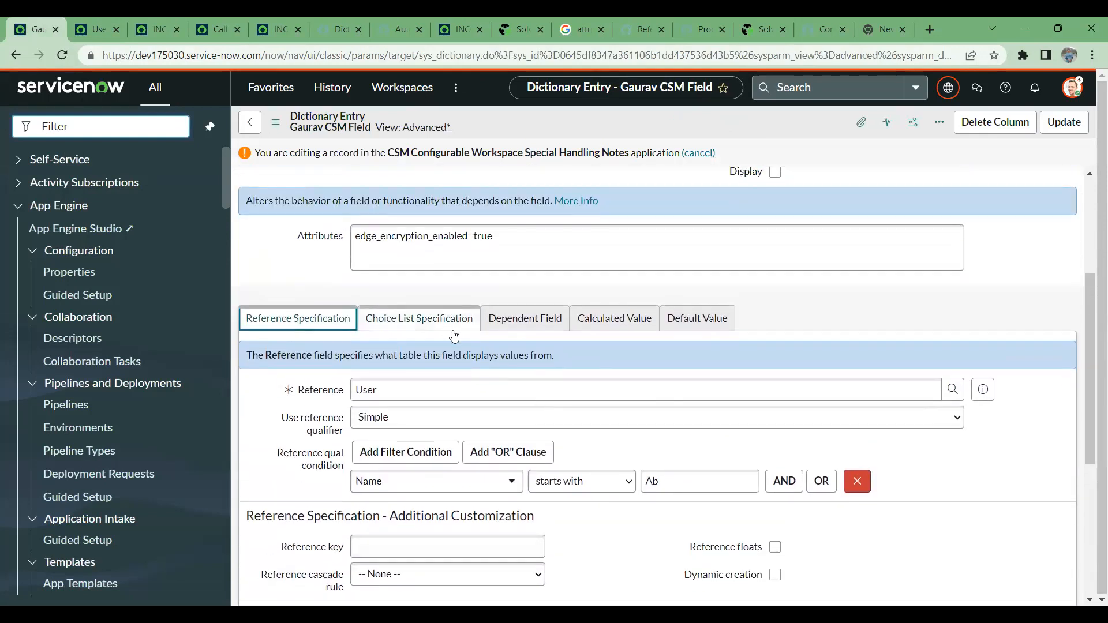
{"action": "scroll", "coordinate": [456, 334], "scroll_direction": "up", "scroll_amount": 3}
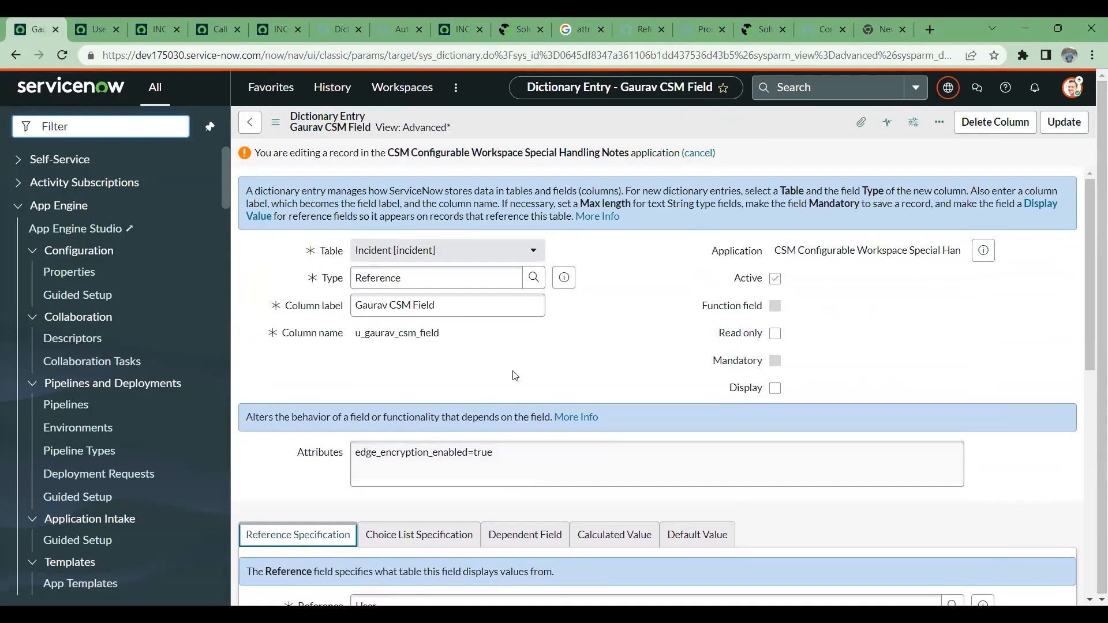
{"action": "scroll", "coordinate": [515, 376], "scroll_direction": "down", "scroll_amount": 2}
{"action": "left_click", "coordinate": [438, 390]}
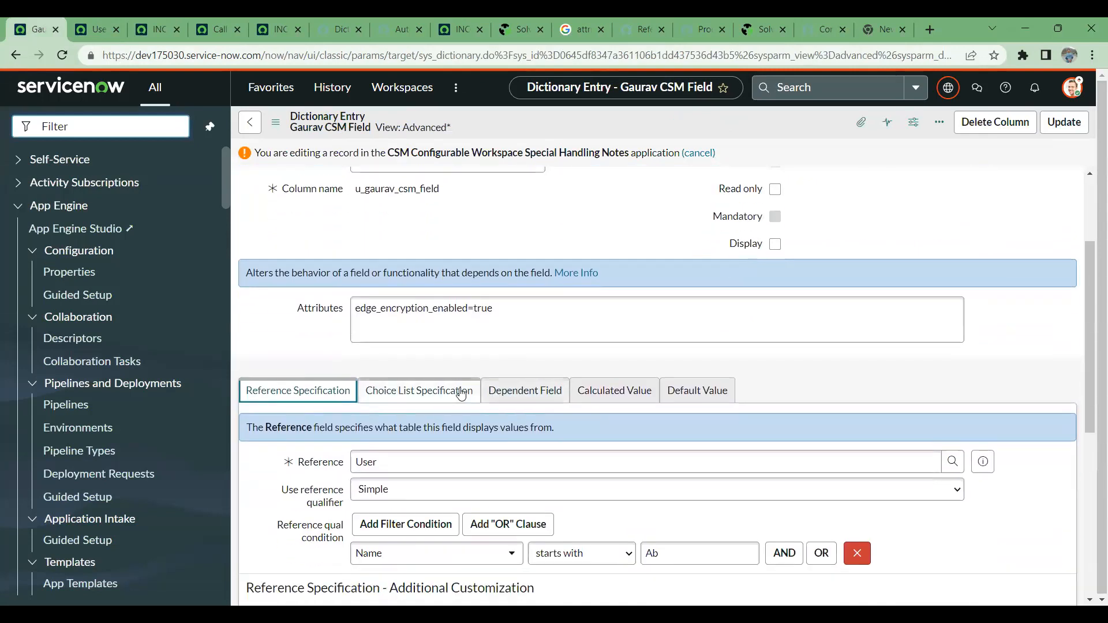
- Clear the CSM field's dependent field value and save the dictionary entry
{"action": "left_click", "coordinate": [535, 390]}
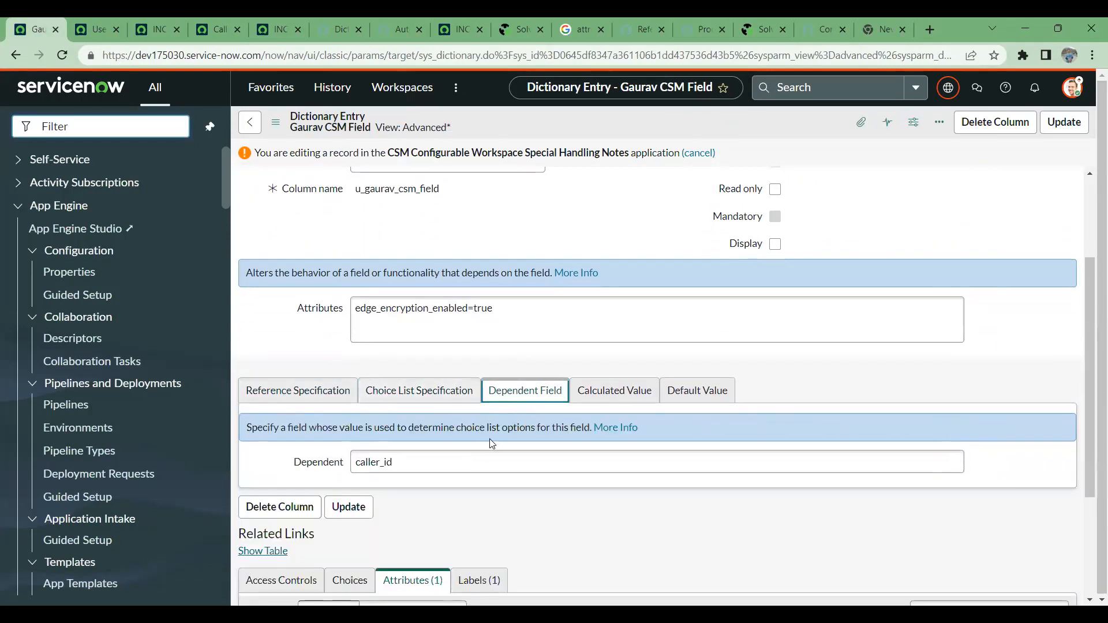
{"action": "left_click", "coordinate": [464, 460]}
{"action": "double_click", "coordinate": [359, 462]}
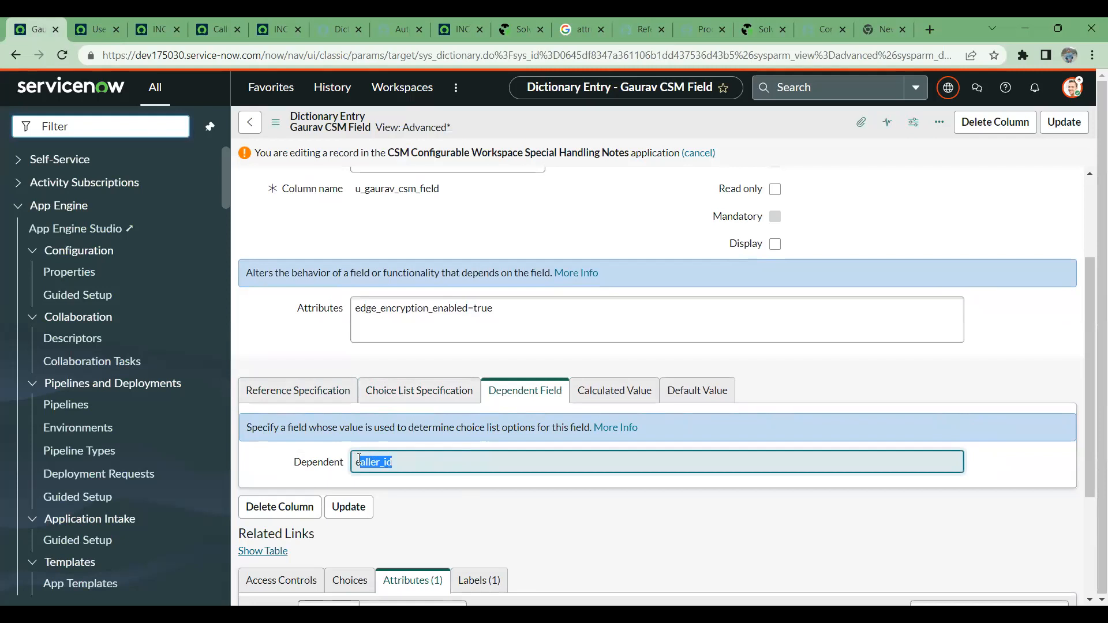
{"action": "left_click", "coordinate": [539, 459]}
{"action": "key", "text": "ctrl+a"}
{"action": "key", "text": "BackSpace"}
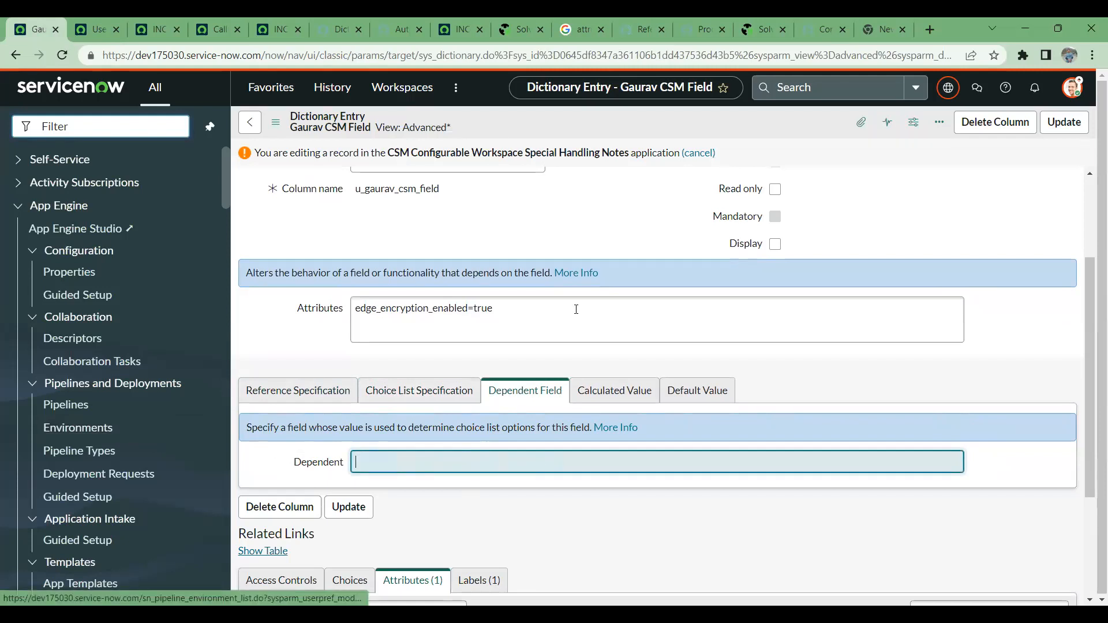
{"action": "right_click", "coordinate": [591, 127]}
{"action": "left_click", "coordinate": [614, 134]}
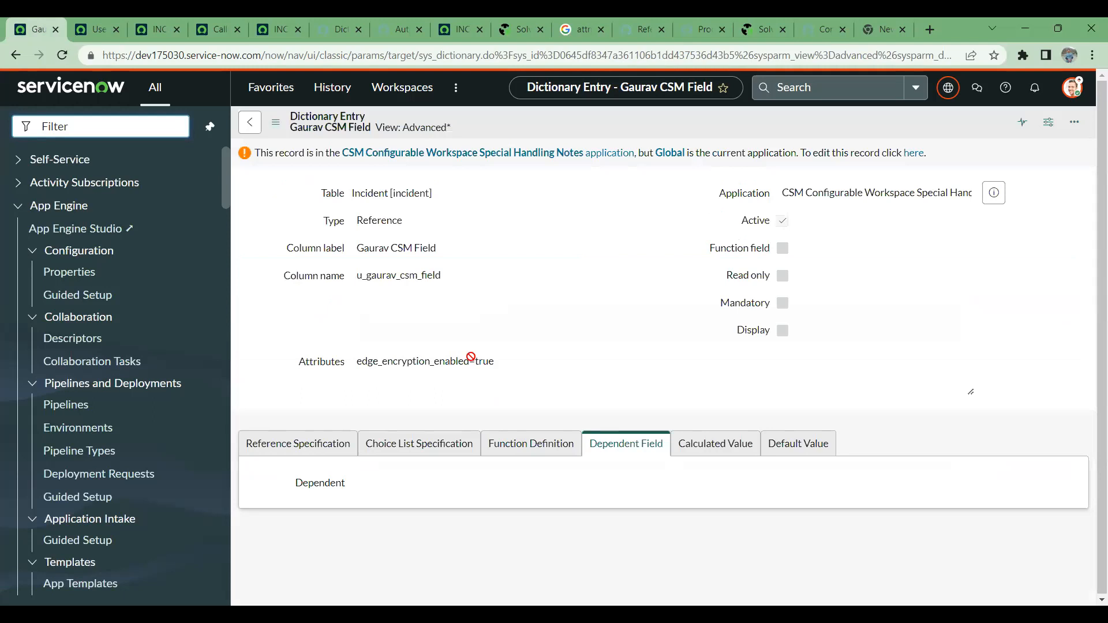
- Reload the incident form and check the options of the CSM field and the channel field
{"action": "left_click", "coordinate": [86, 21]}
{"action": "left_click", "coordinate": [150, 20]}
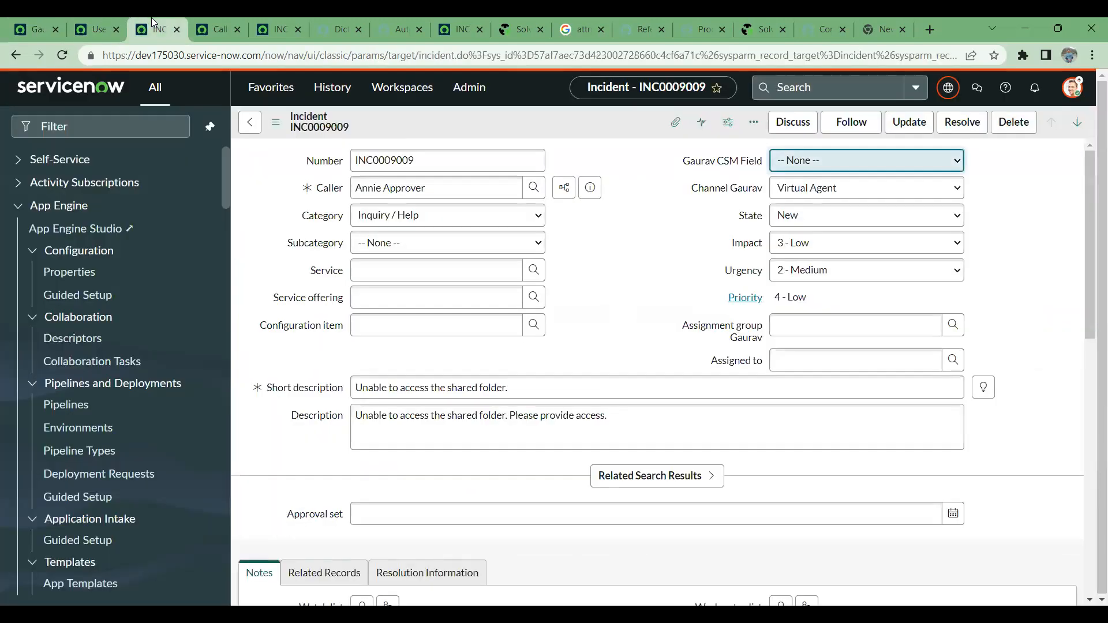
{"action": "left_click", "coordinate": [64, 54]}
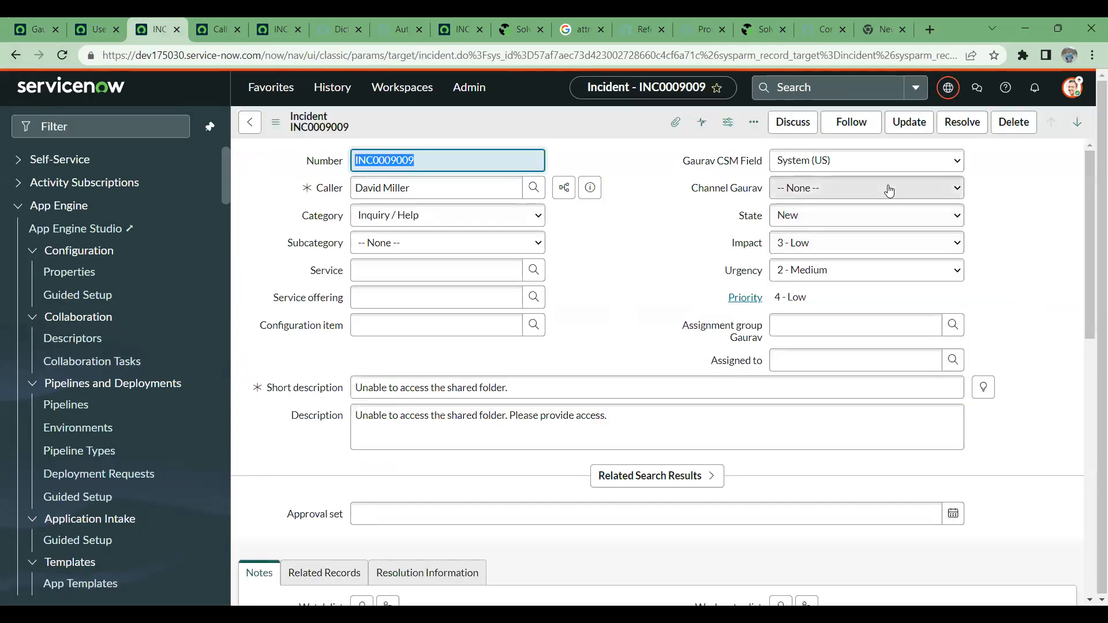
{"action": "left_click", "coordinate": [889, 191]}
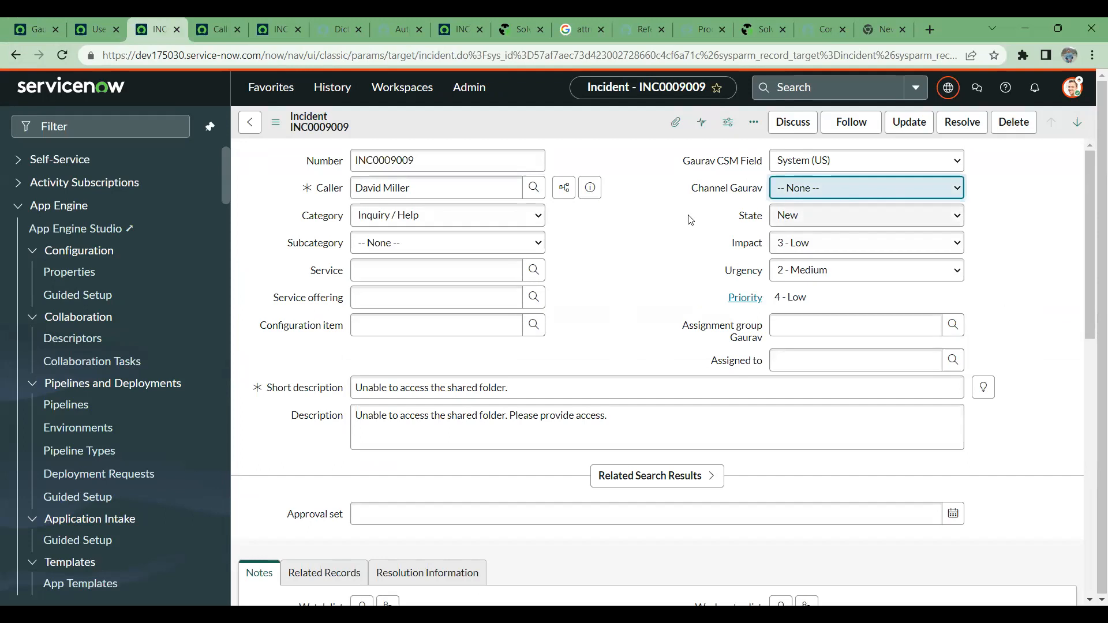
{"action": "left_click", "coordinate": [843, 163]}
{"action": "left_click", "coordinate": [663, 244]}
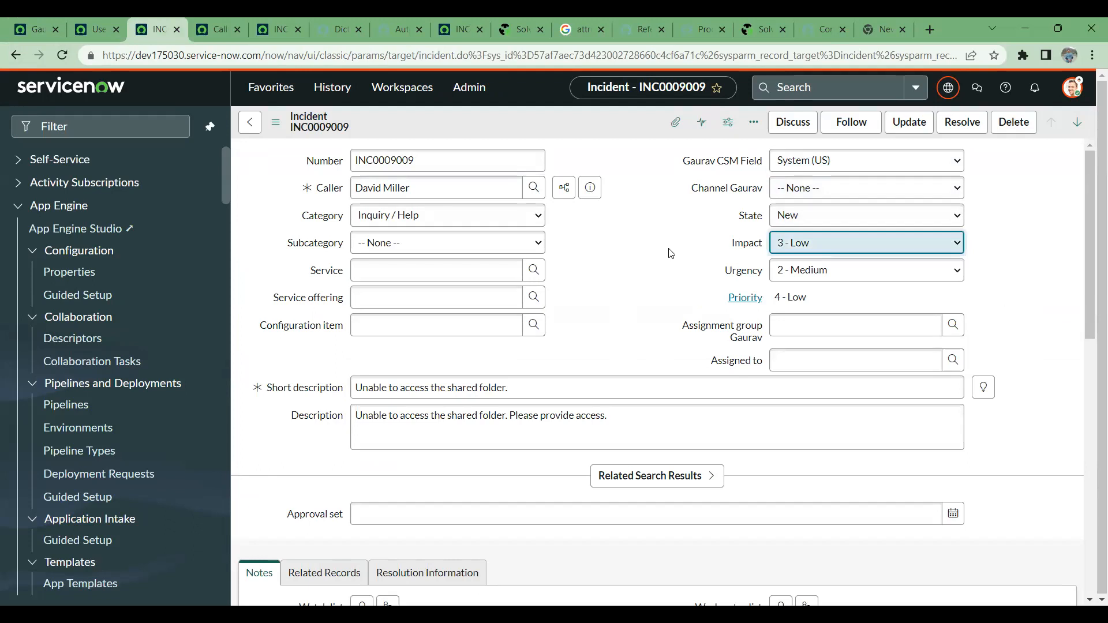
{"action": "left_click", "coordinate": [887, 161]}
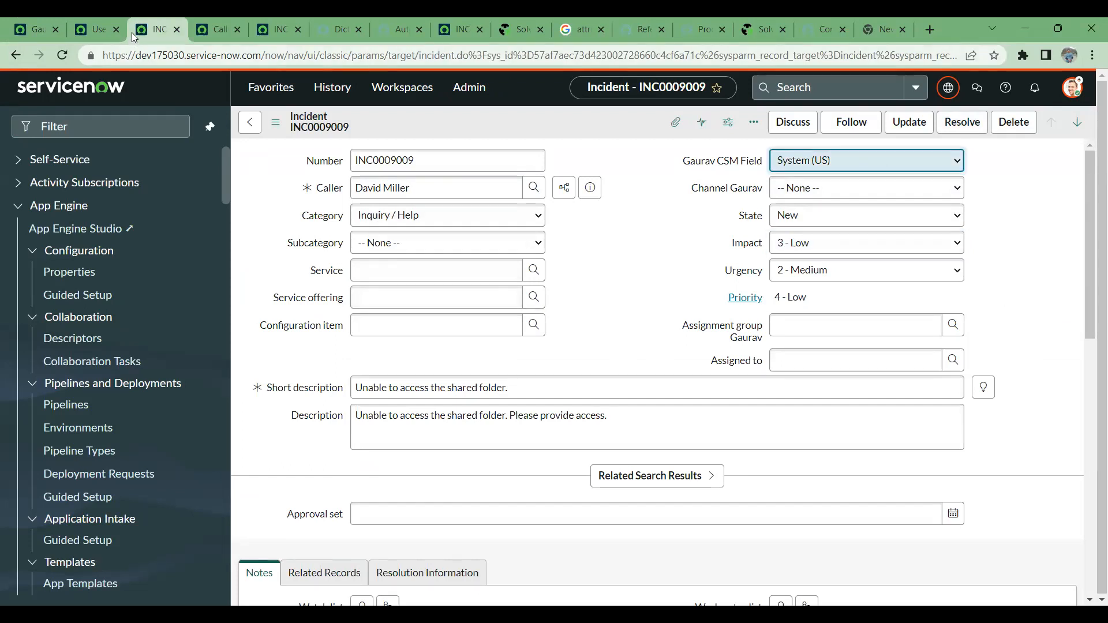
- Return to the dictionary entry and review its choice list setting, saved reference qualifier condition and attributes
{"action": "left_click", "coordinate": [21, 26]}
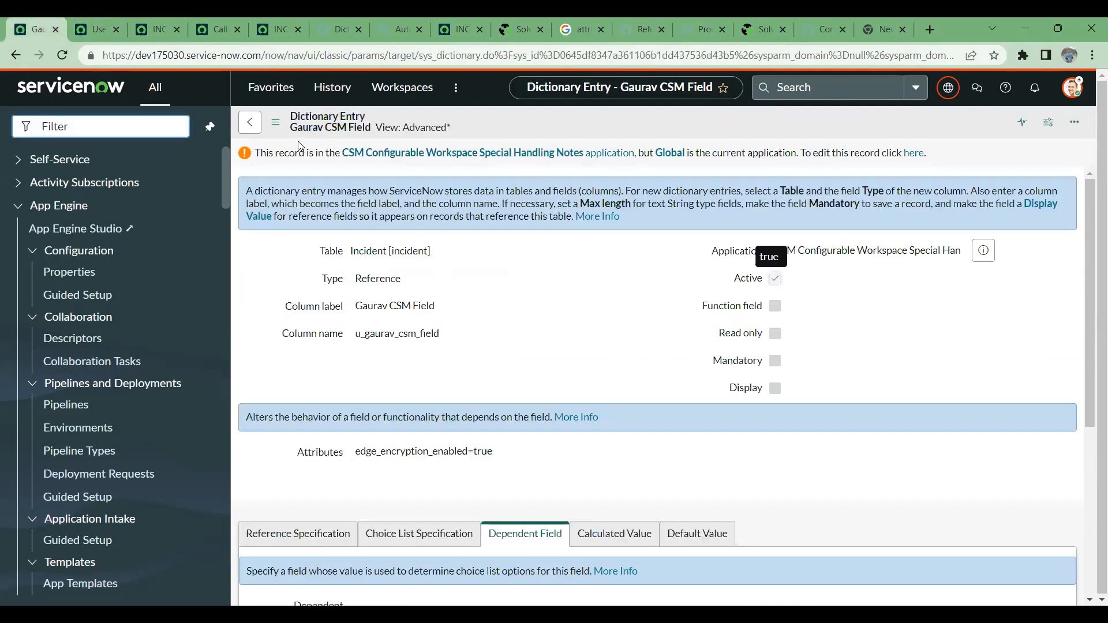
{"action": "scroll", "coordinate": [597, 323], "scroll_direction": "down", "scroll_amount": 4}
{"action": "left_click", "coordinate": [381, 317]}
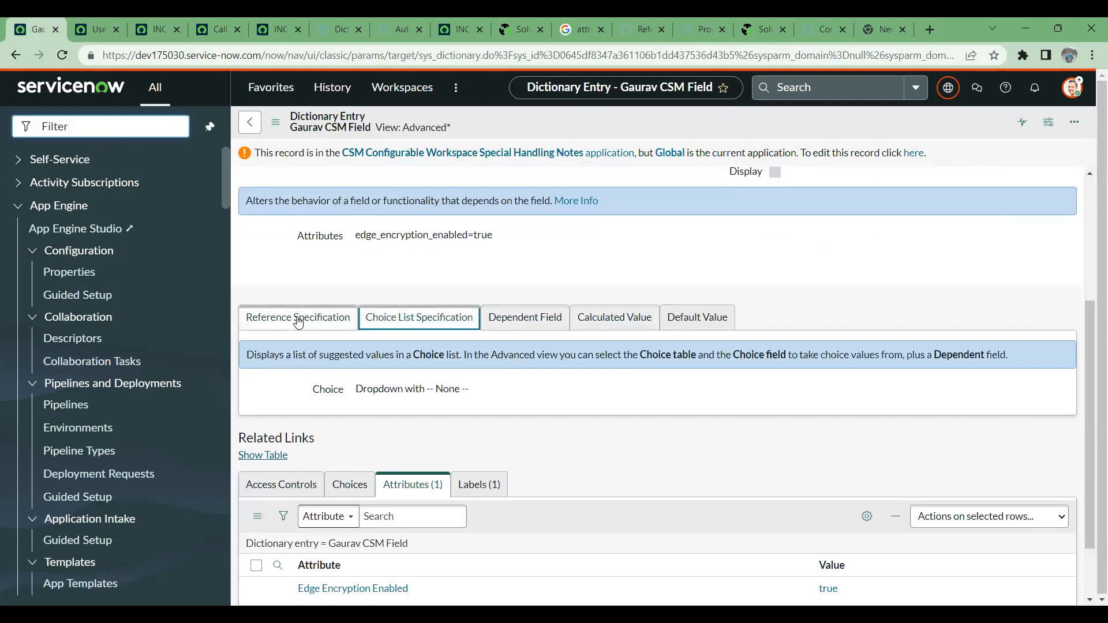
{"action": "left_click", "coordinate": [291, 317]}
{"action": "scroll", "coordinate": [543, 388], "scroll_direction": "down", "scroll_amount": 1}
{"action": "scroll", "coordinate": [543, 388], "scroll_direction": "down", "scroll_amount": 1}
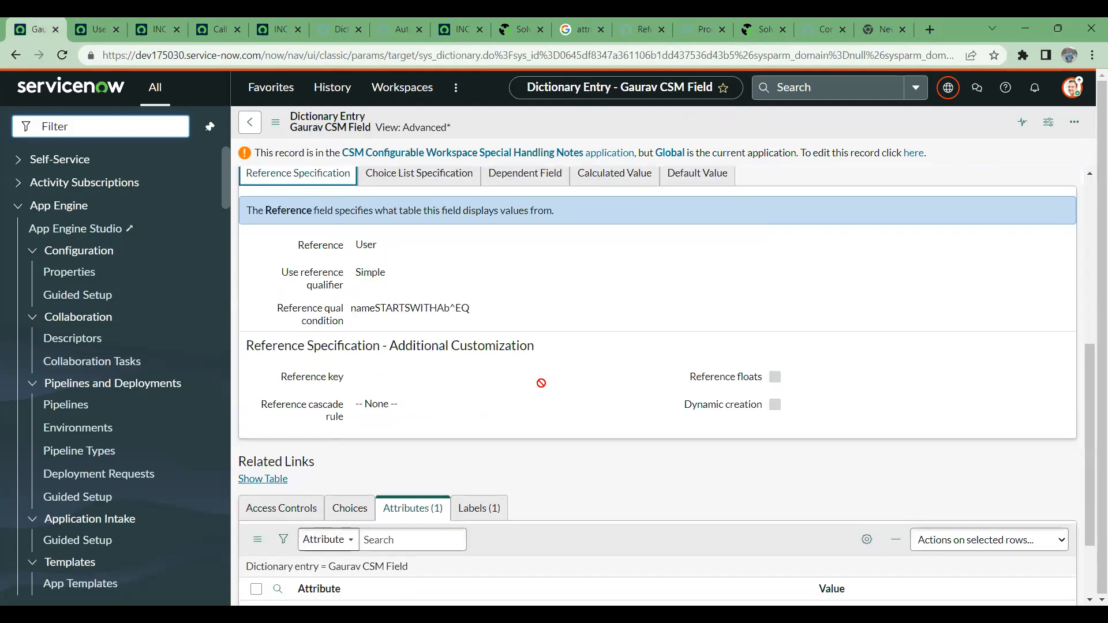
{"action": "scroll", "coordinate": [542, 386], "scroll_direction": "down", "scroll_amount": 2}
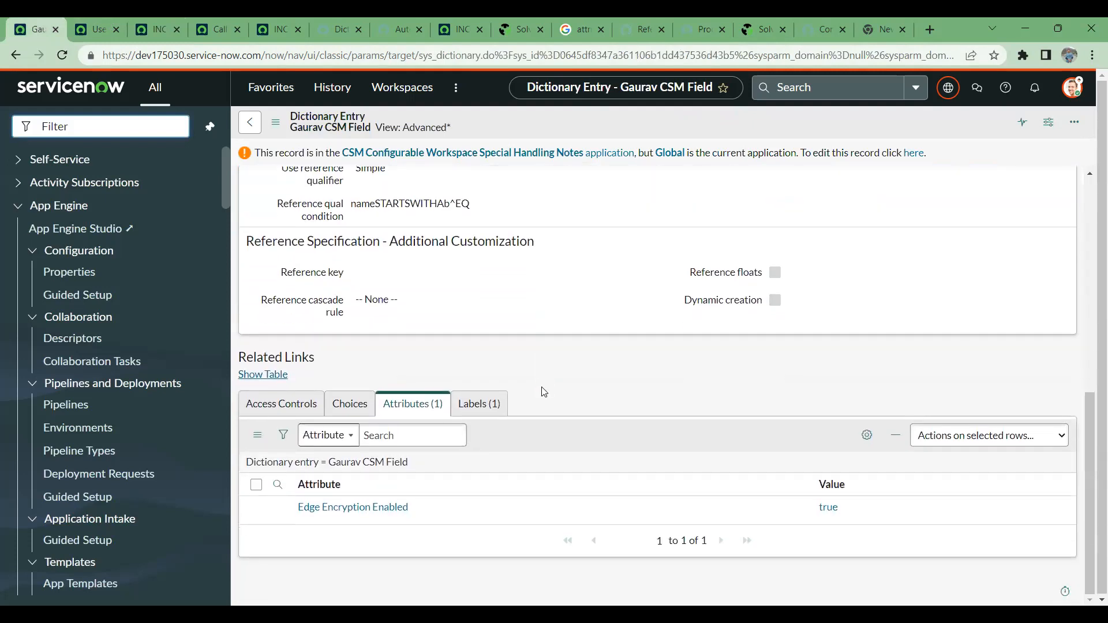
- Examine the CSM field's related choices and its choice list, dependent field, calculated value and default value settings
{"action": "left_click", "coordinate": [349, 403]}
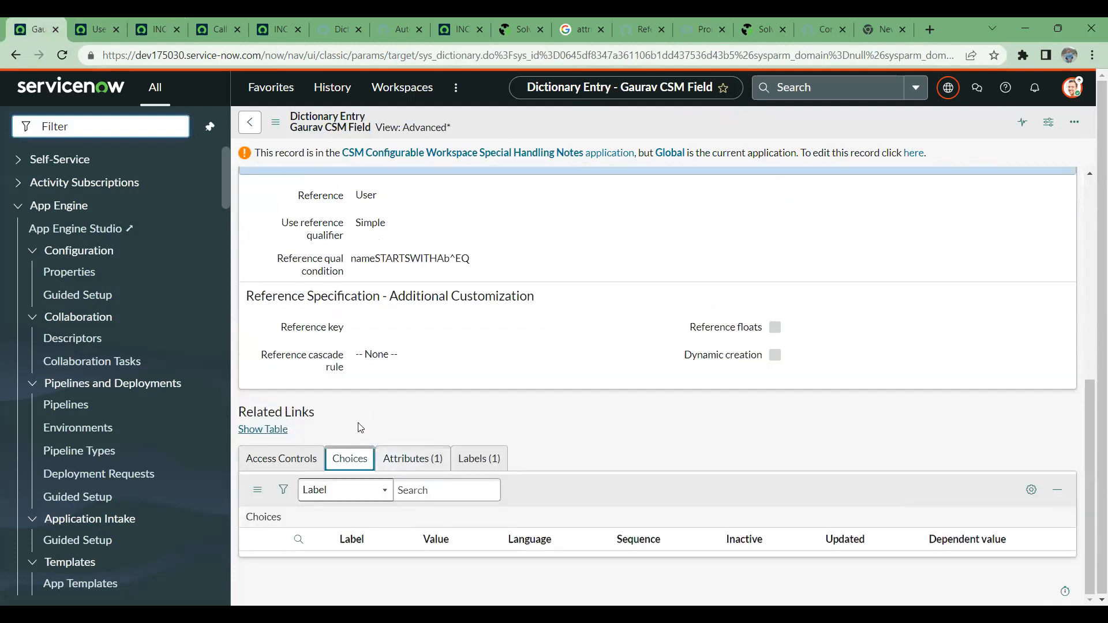
{"action": "scroll", "coordinate": [568, 381], "scroll_direction": "up", "scroll_amount": 5}
{"action": "scroll", "coordinate": [559, 413], "scroll_direction": "down", "scroll_amount": 1}
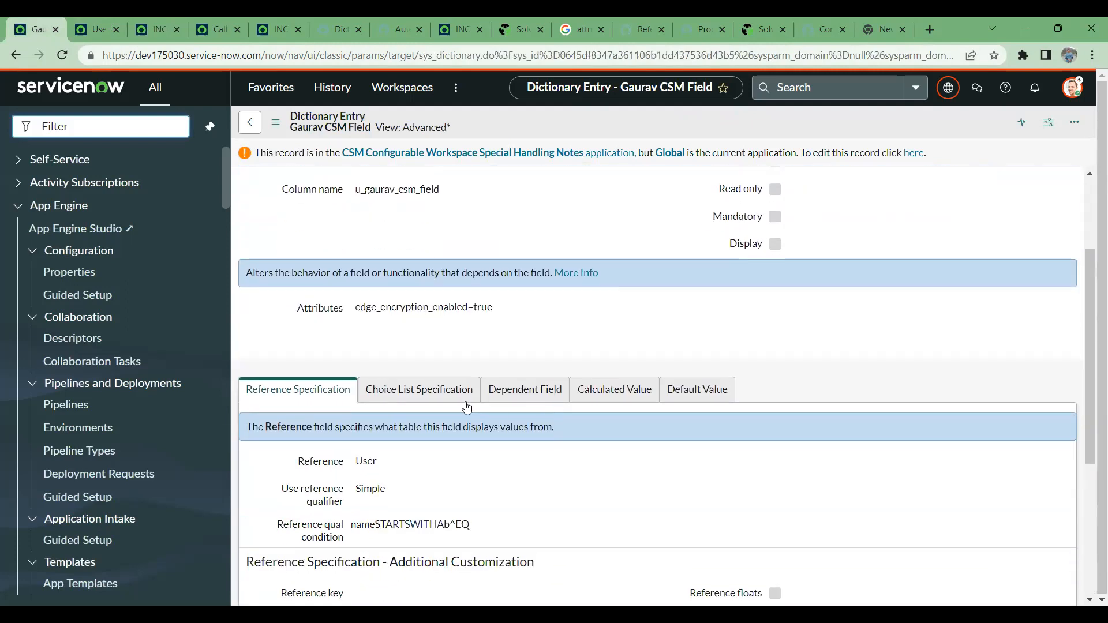
{"action": "left_click", "coordinate": [418, 389]}
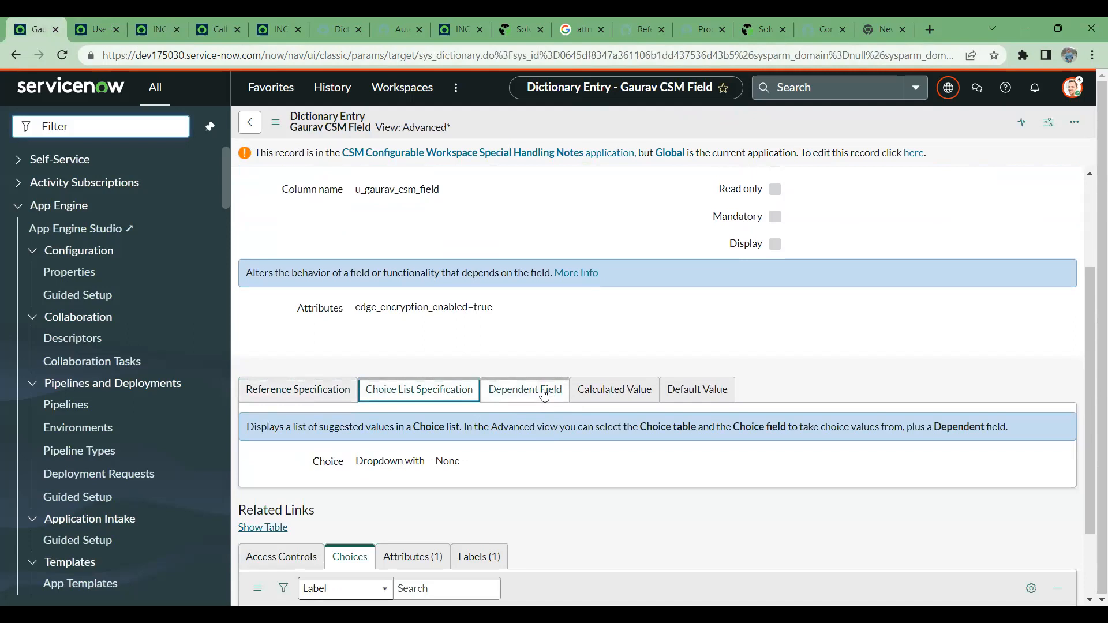
{"action": "left_click", "coordinate": [544, 394]}
{"action": "left_click", "coordinate": [626, 390]}
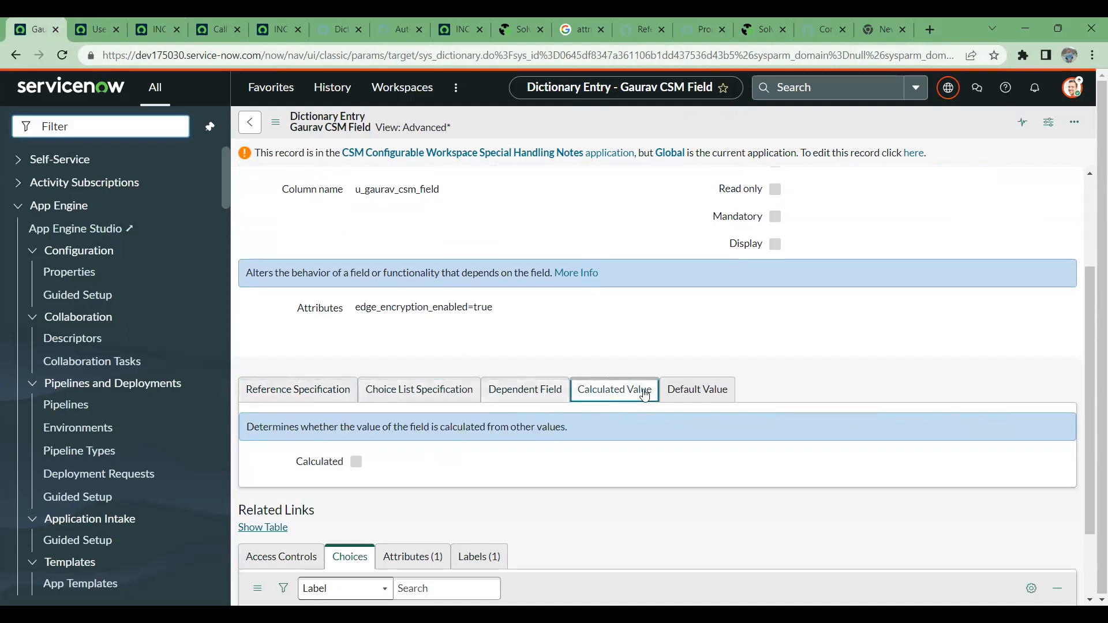
{"action": "left_click", "coordinate": [698, 389]}
{"action": "scroll", "coordinate": [573, 351], "scroll_direction": "up", "scroll_amount": 3}
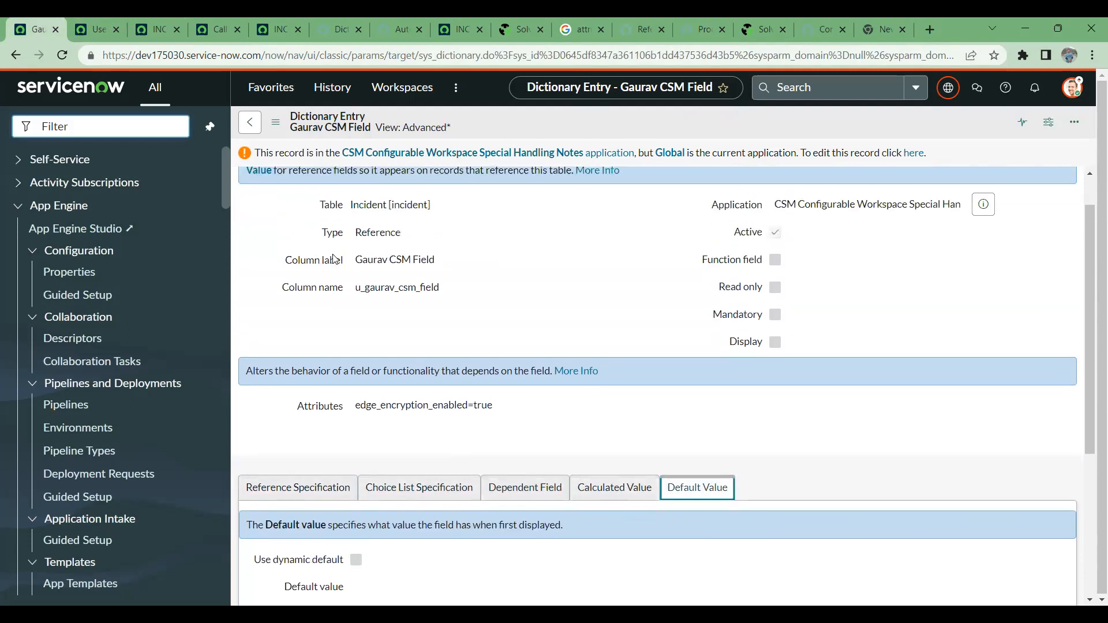
{"action": "scroll", "coordinate": [381, 303], "scroll_direction": "down", "scroll_amount": 3}
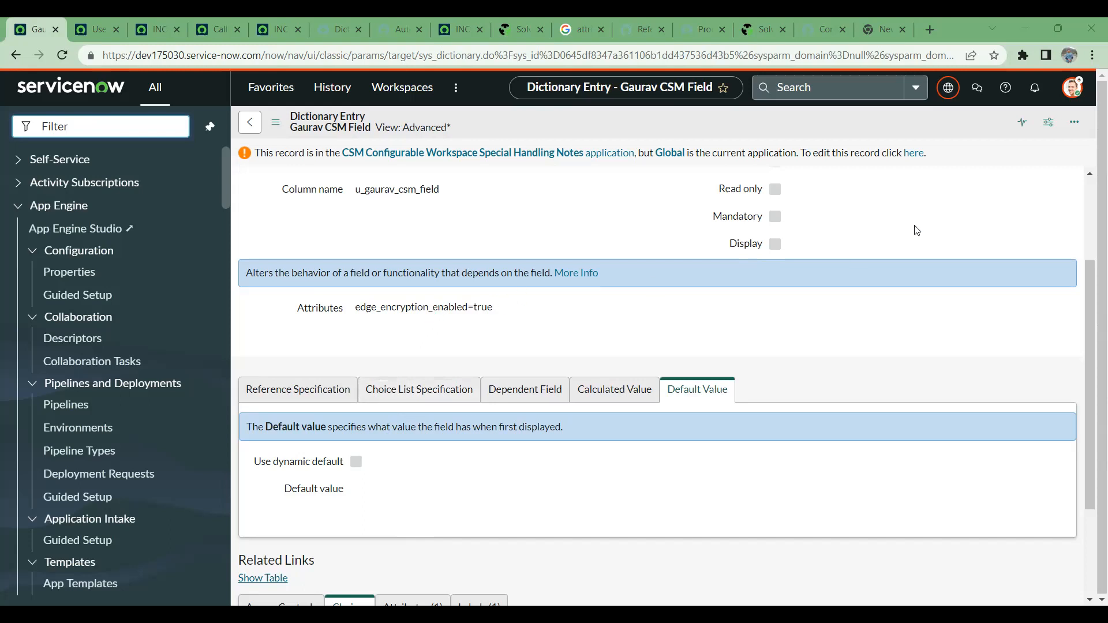
- Enable editing of the dictionary entry and recheck its dependent field, choice list and reference specifications
{"action": "left_click", "coordinate": [917, 157]}
{"action": "scroll", "coordinate": [534, 254], "scroll_direction": "down", "scroll_amount": 2}
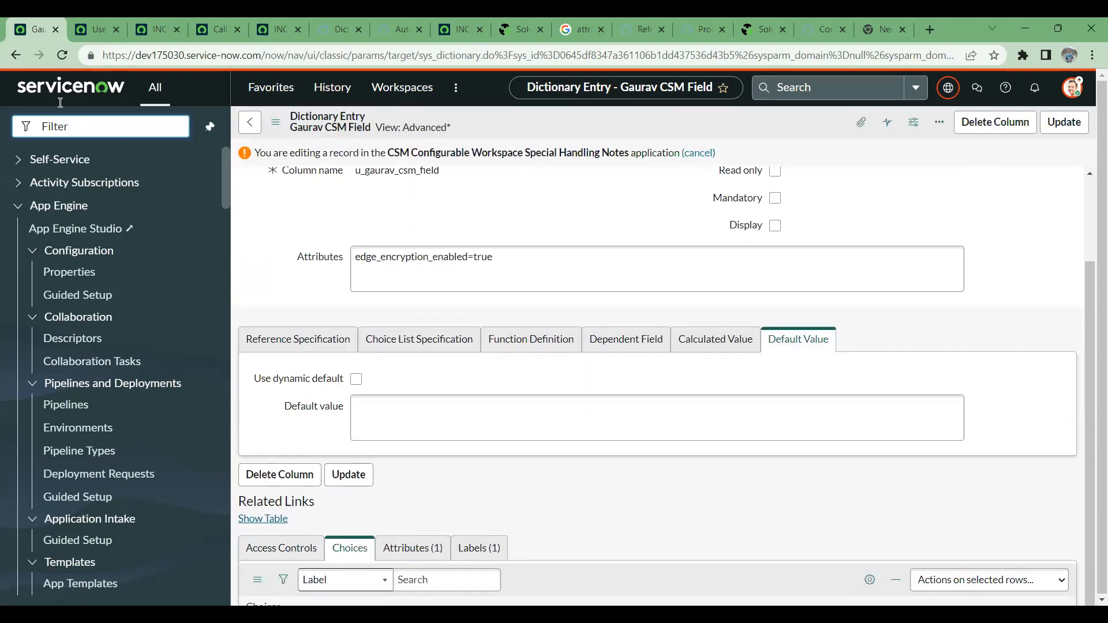
{"action": "left_click", "coordinate": [96, 27]}
{"action": "left_click", "coordinate": [38, 23]}
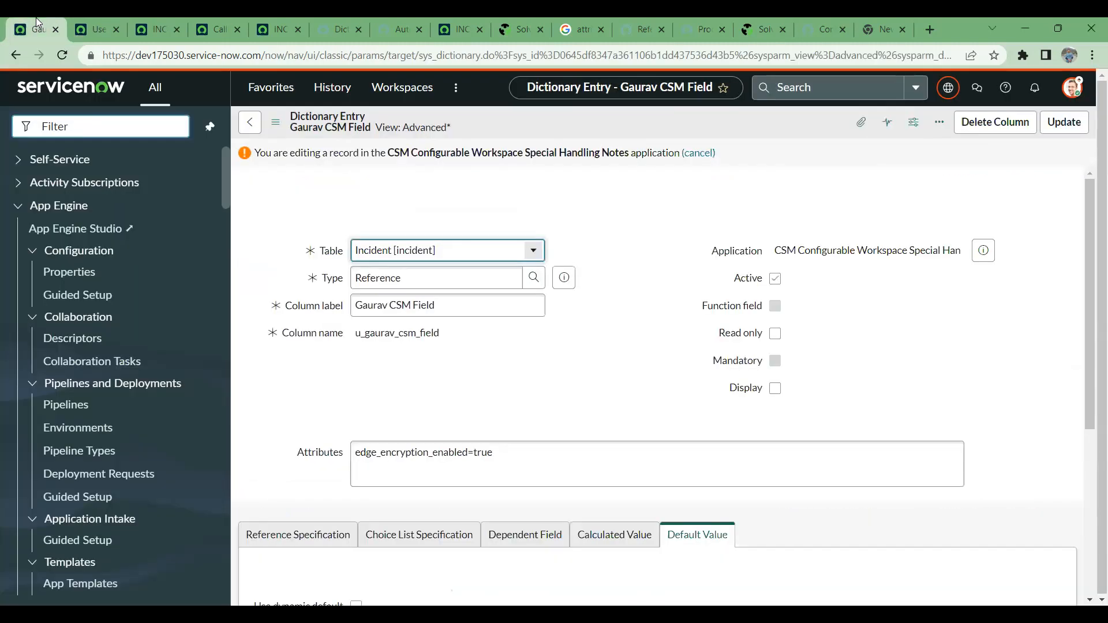
{"action": "scroll", "coordinate": [378, 334], "scroll_direction": "down", "scroll_amount": 4}
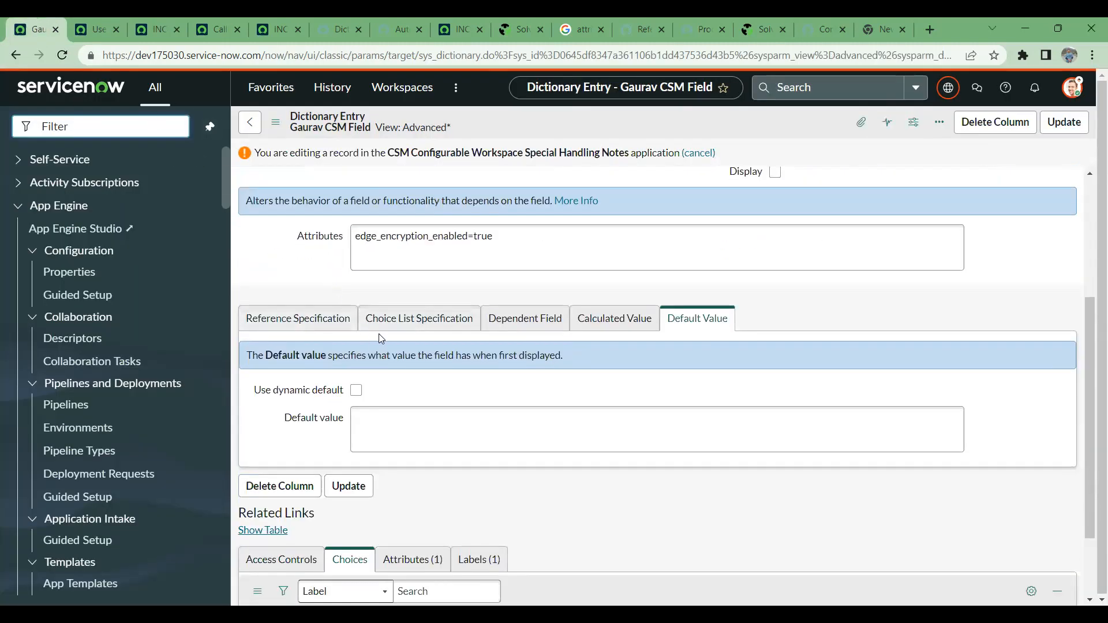
{"action": "scroll", "coordinate": [404, 346], "scroll_direction": "down", "scroll_amount": 1}
{"action": "left_click", "coordinate": [522, 247]}
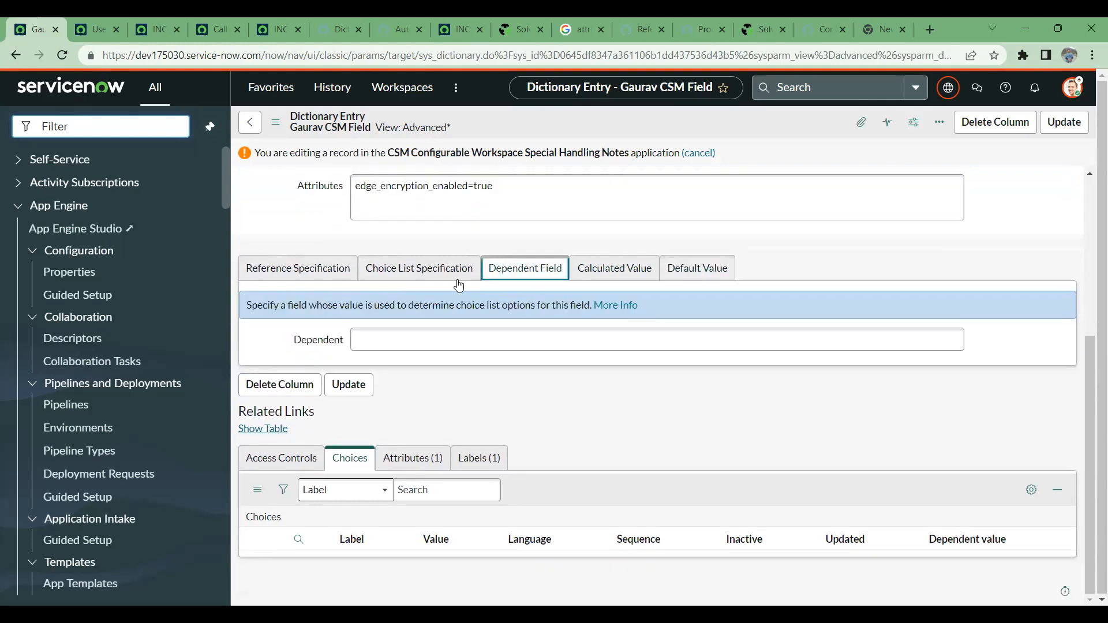
{"action": "left_click", "coordinate": [430, 270]}
{"action": "left_click", "coordinate": [308, 271]}
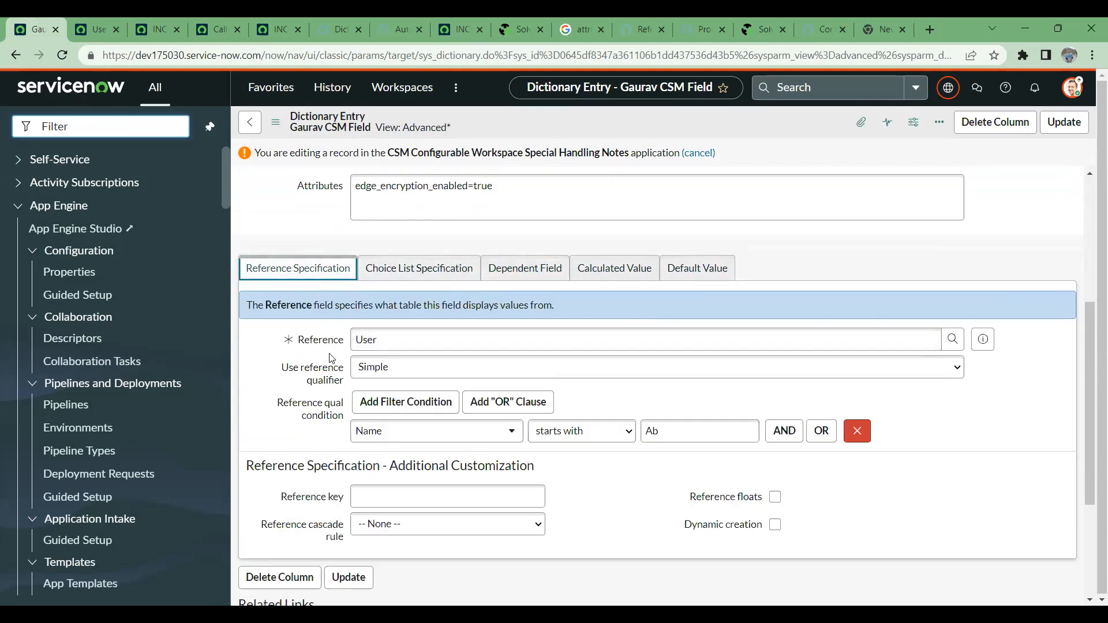
- Remove the Name condition from the simple reference qualifier and save the dictionary entry
{"action": "left_click", "coordinate": [857, 431]}
{"action": "right_click", "coordinate": [637, 112]}
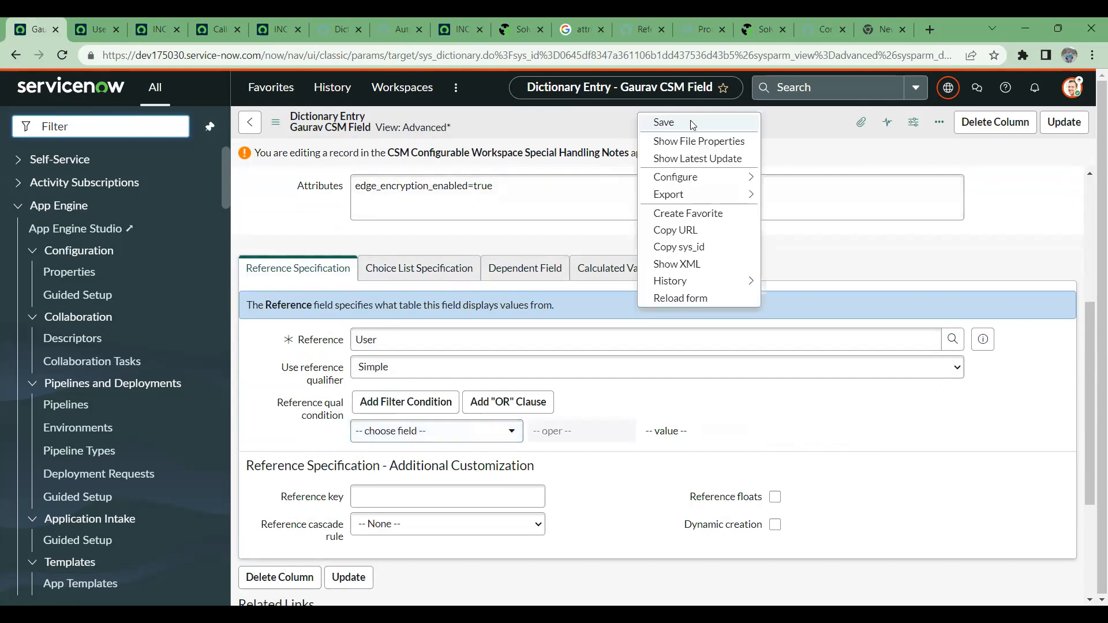
{"action": "left_click", "coordinate": [672, 300]}
- Return to the open incident record, reload it and check the options offered by the CSM field
{"action": "left_click", "coordinate": [110, 21]}
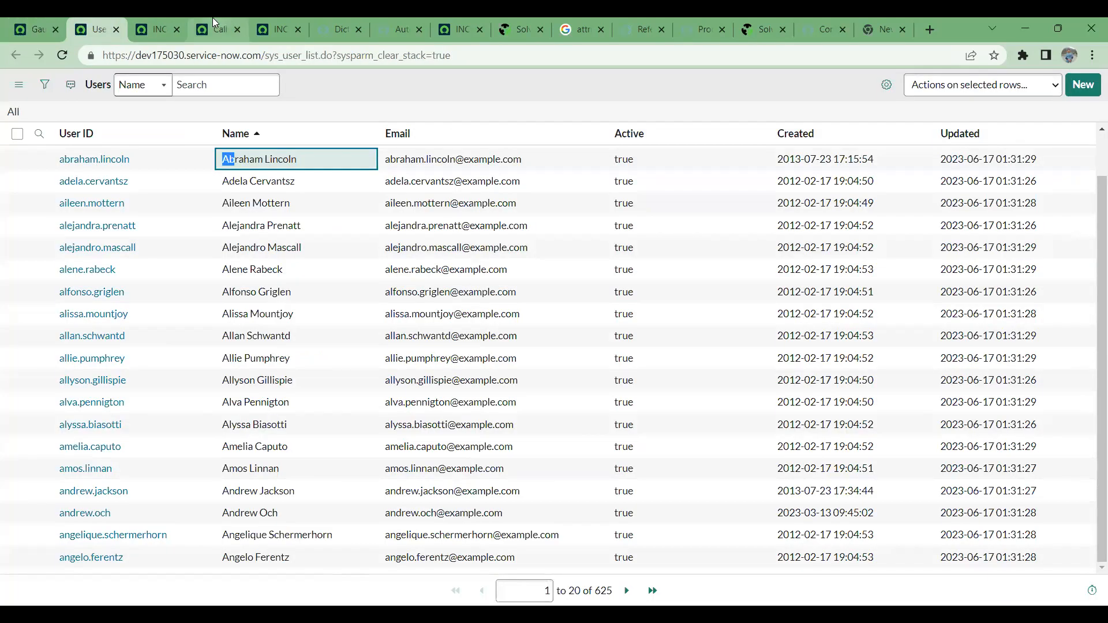
{"action": "left_click", "coordinate": [213, 20]}
{"action": "left_click", "coordinate": [171, 20]}
{"action": "left_click", "coordinate": [62, 55]}
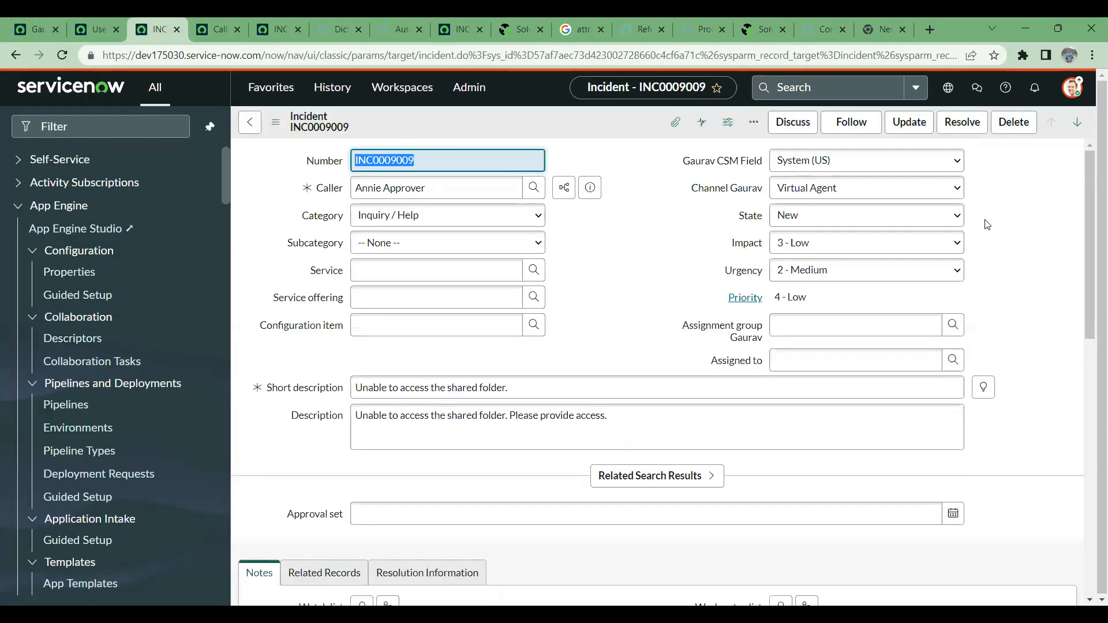
{"action": "left_click", "coordinate": [948, 168]}
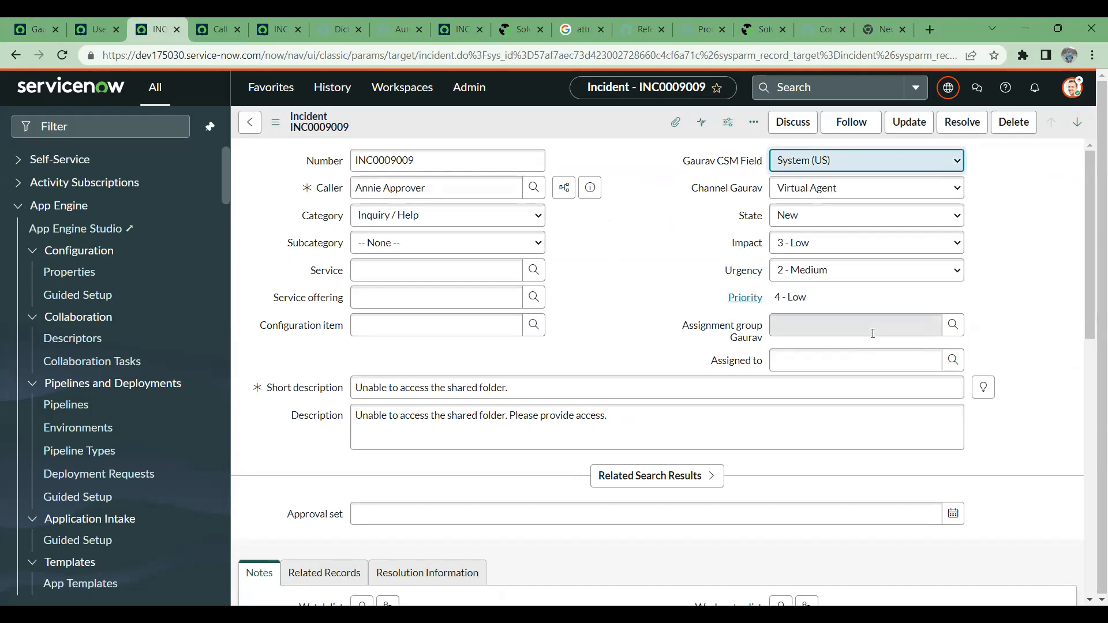
- Open the CSM field's dictionary entry from the incident and review its reference, choice list, dependent field and calculated value settings
{"action": "right_click", "coordinate": [731, 164]}
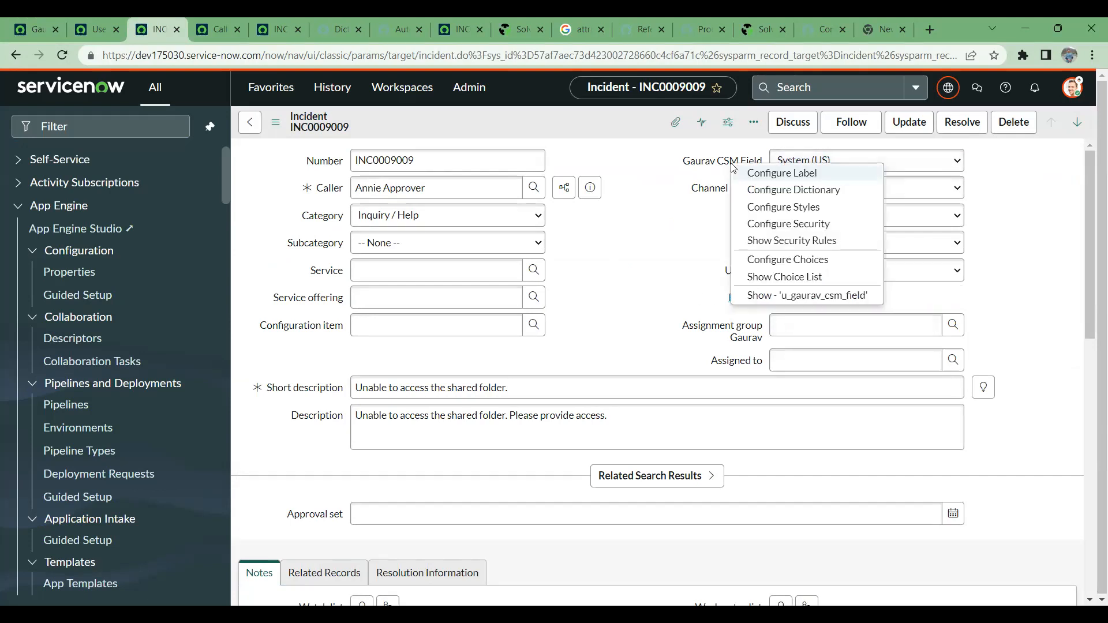
{"action": "left_click", "coordinate": [786, 190]}
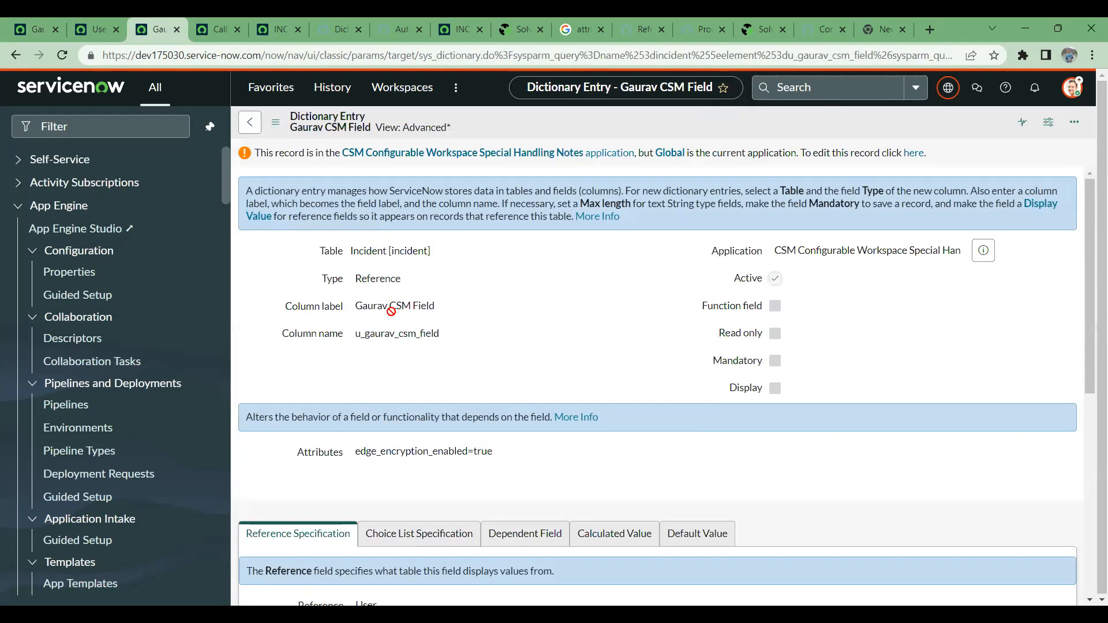
{"action": "scroll", "coordinate": [495, 348], "scroll_direction": "down", "scroll_amount": 1}
{"action": "scroll", "coordinate": [497, 348], "scroll_direction": "down", "scroll_amount": 2}
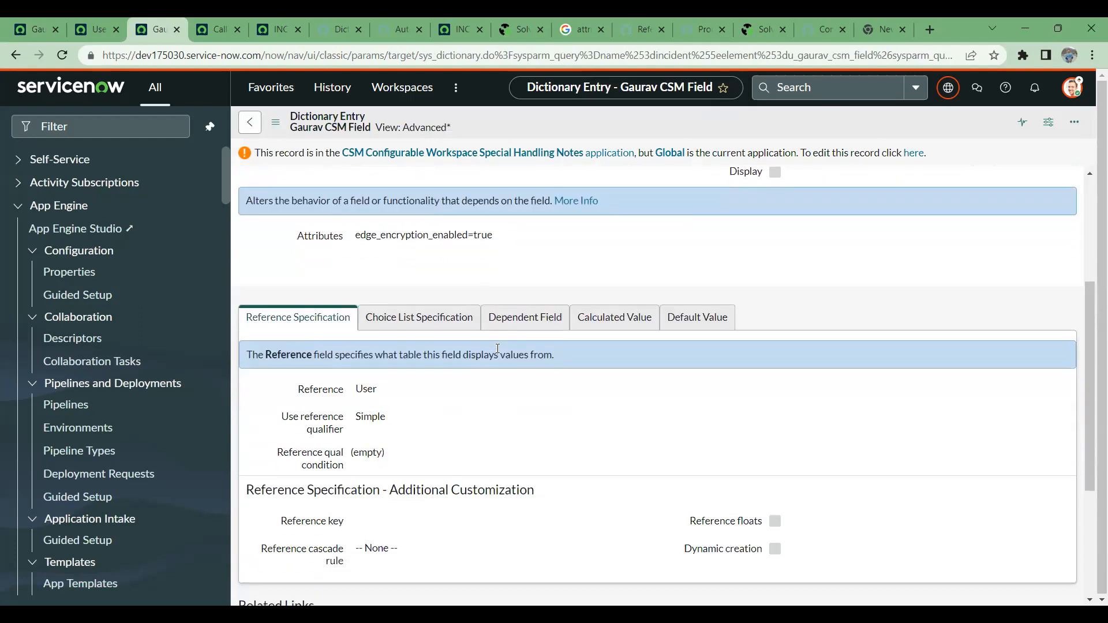
{"action": "scroll", "coordinate": [438, 326], "scroll_direction": "down", "scroll_amount": 3}
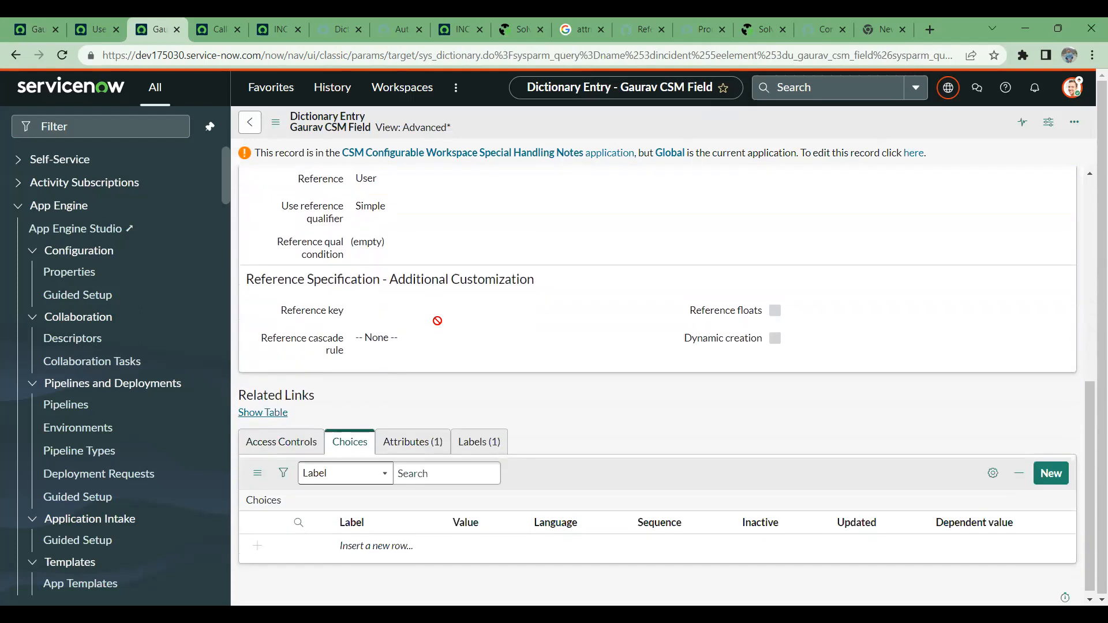
{"action": "scroll", "coordinate": [435, 401], "scroll_direction": "up", "scroll_amount": 4}
{"action": "left_click", "coordinate": [434, 400]}
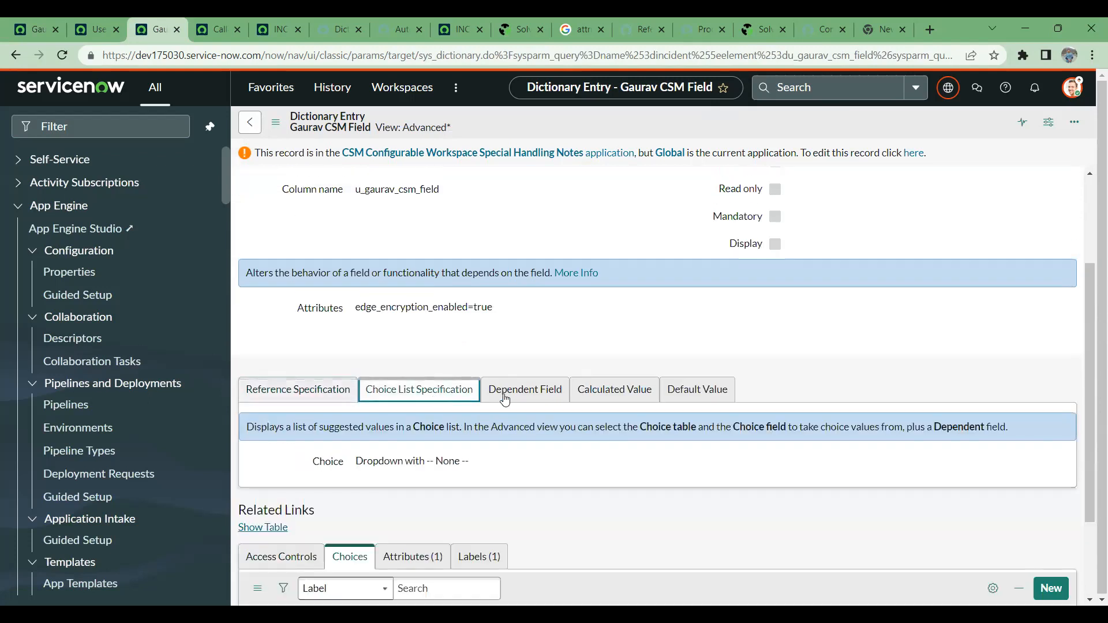
{"action": "left_click", "coordinate": [523, 395]}
{"action": "left_click", "coordinate": [601, 394]}
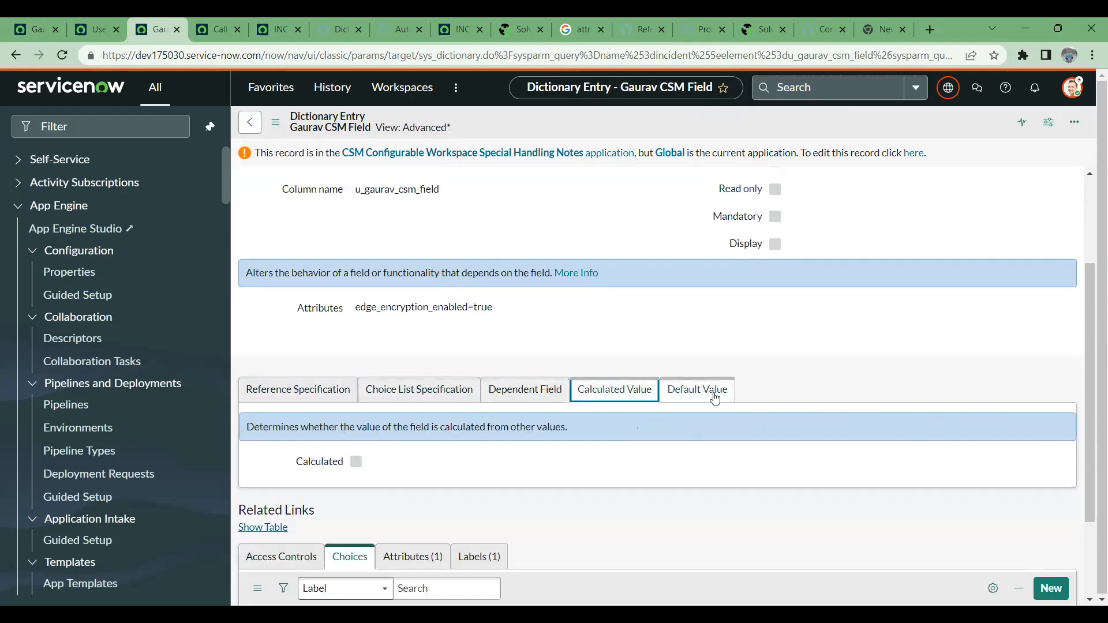
{"action": "scroll", "coordinate": [588, 339], "scroll_direction": "up", "scroll_amount": 2}
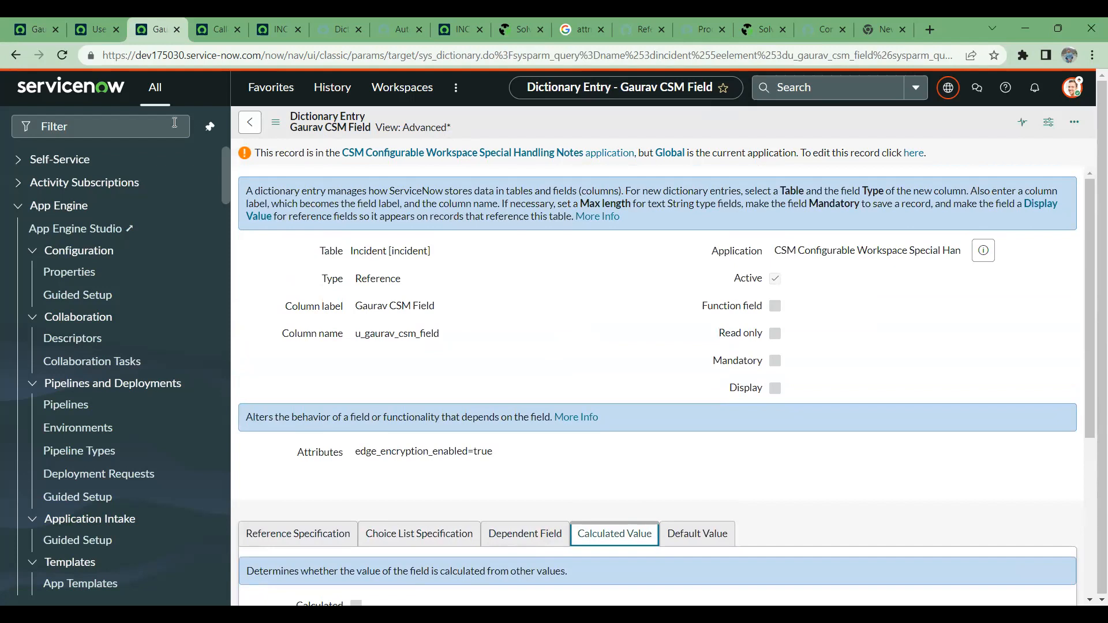
- Go back from the first dictionary entry to the incident and look up users for the emptied CSM field
{"action": "left_click", "coordinate": [43, 17]}
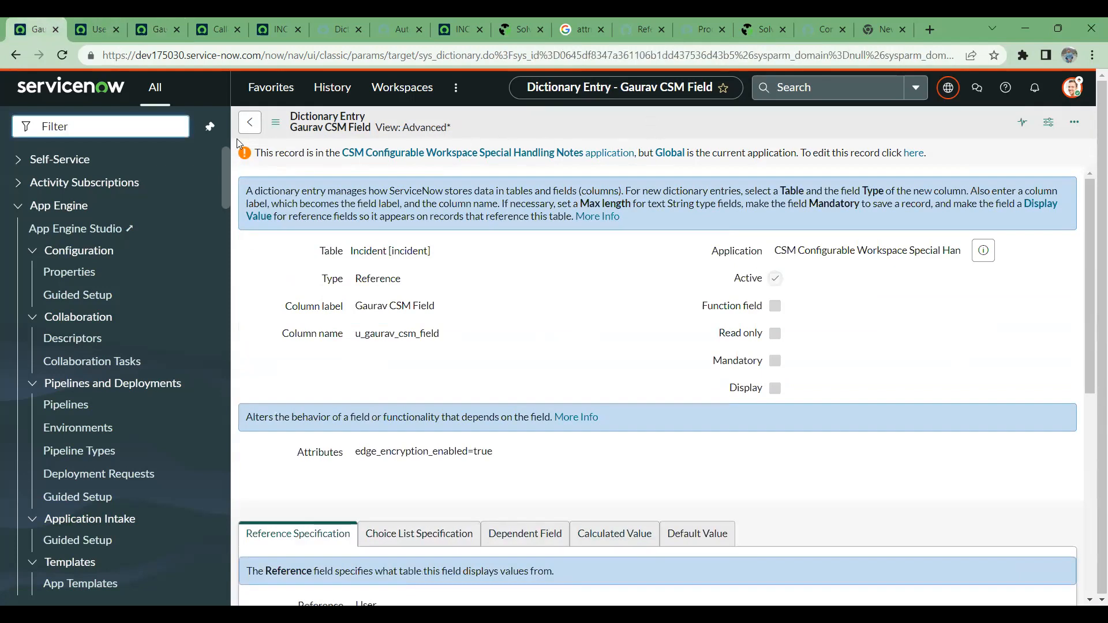
{"action": "left_click", "coordinate": [254, 124]}
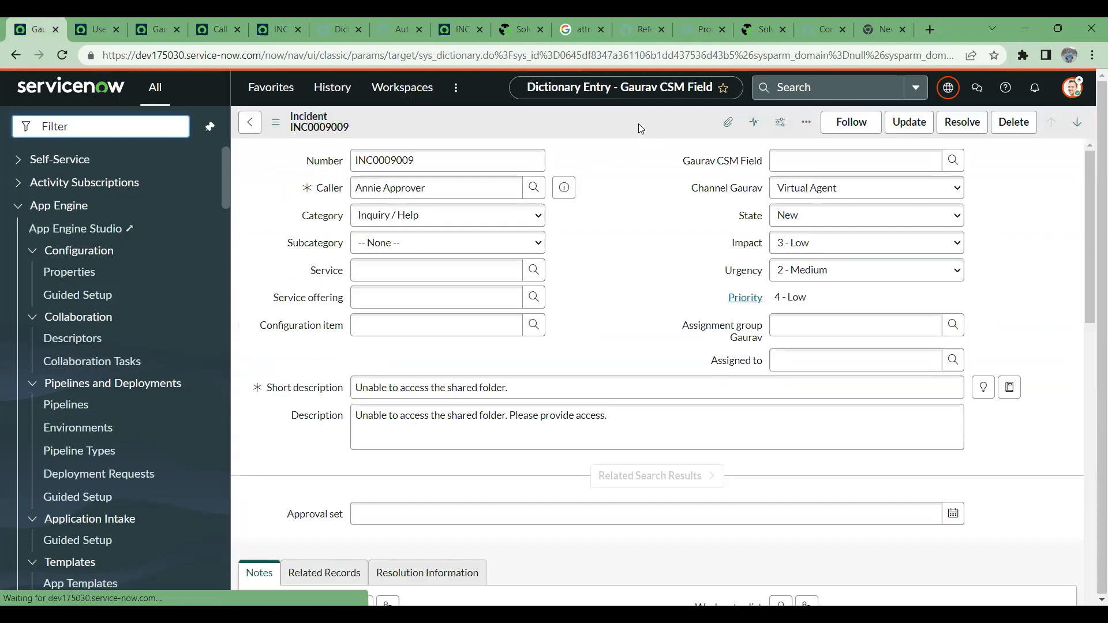
{"action": "right_click", "coordinate": [636, 120]}
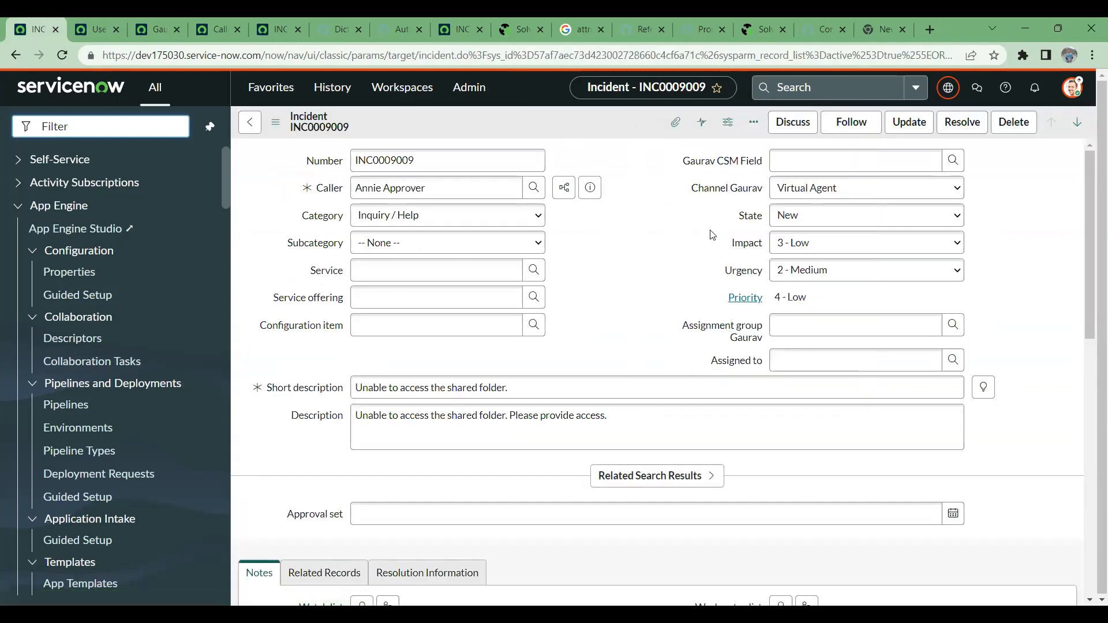
{"action": "left_click", "coordinate": [953, 162]}
{"action": "left_click_drag", "start_coordinate": [842, 163], "coordinate": [762, 165]}
{"action": "key", "text": "BackSpace"}
{"action": "left_click", "coordinate": [954, 161]}
- Try caller_id as the dependent field in the CSM field's dictionary entry and clear it again
{"action": "left_click", "coordinate": [158, 26]}
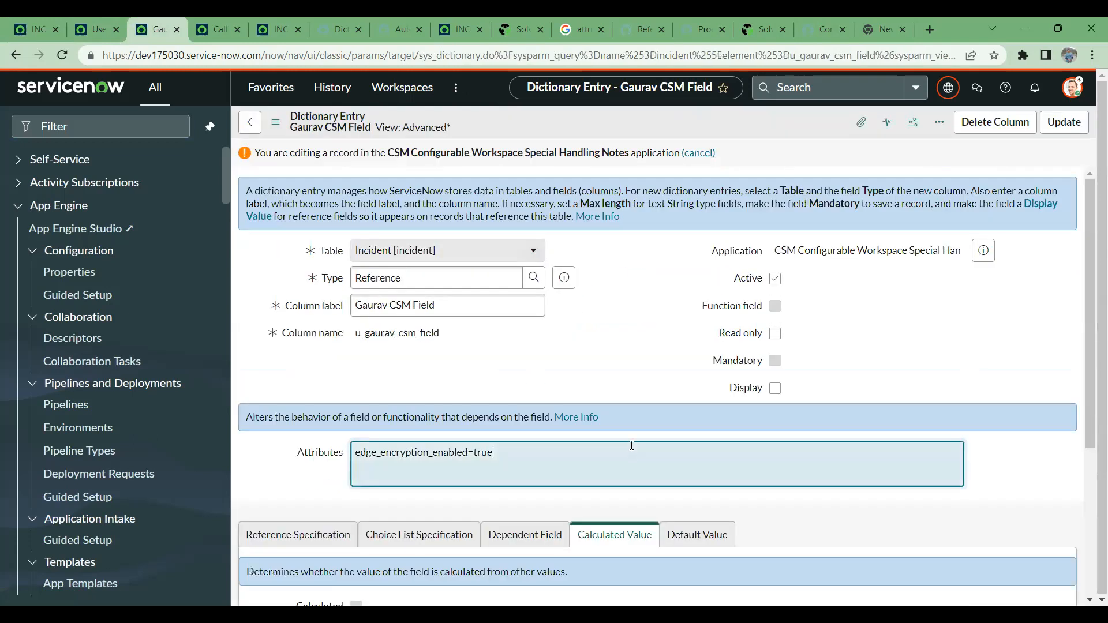
{"action": "scroll", "coordinate": [525, 374], "scroll_direction": "down", "scroll_amount": 4}
{"action": "left_click", "coordinate": [524, 318]}
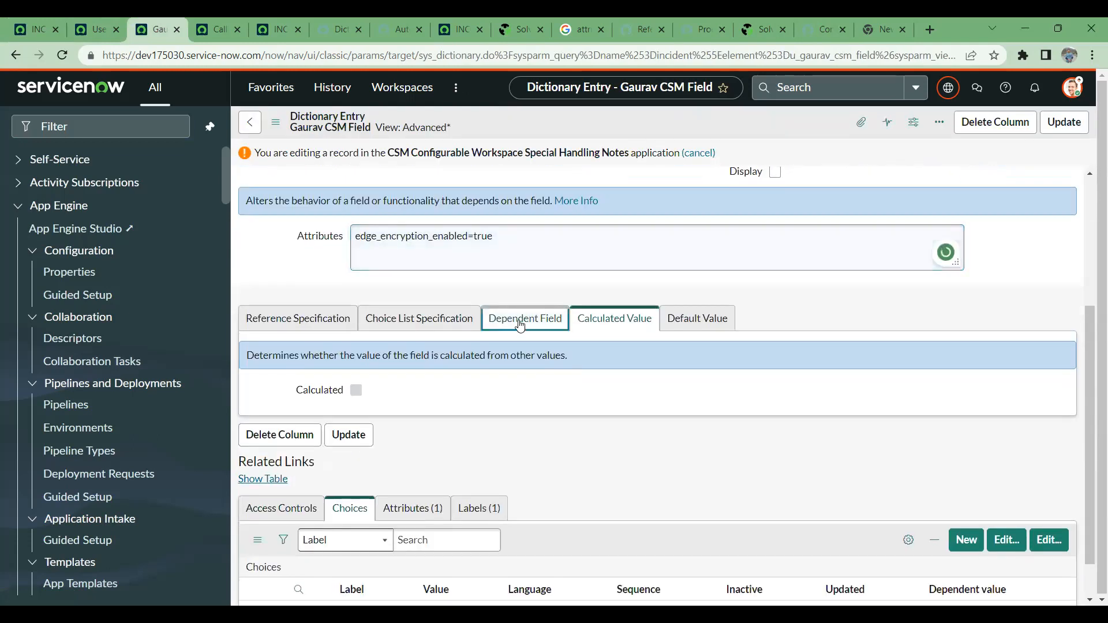
{"action": "left_click", "coordinate": [461, 397]}
{"action": "type", "text": "caller_id"}
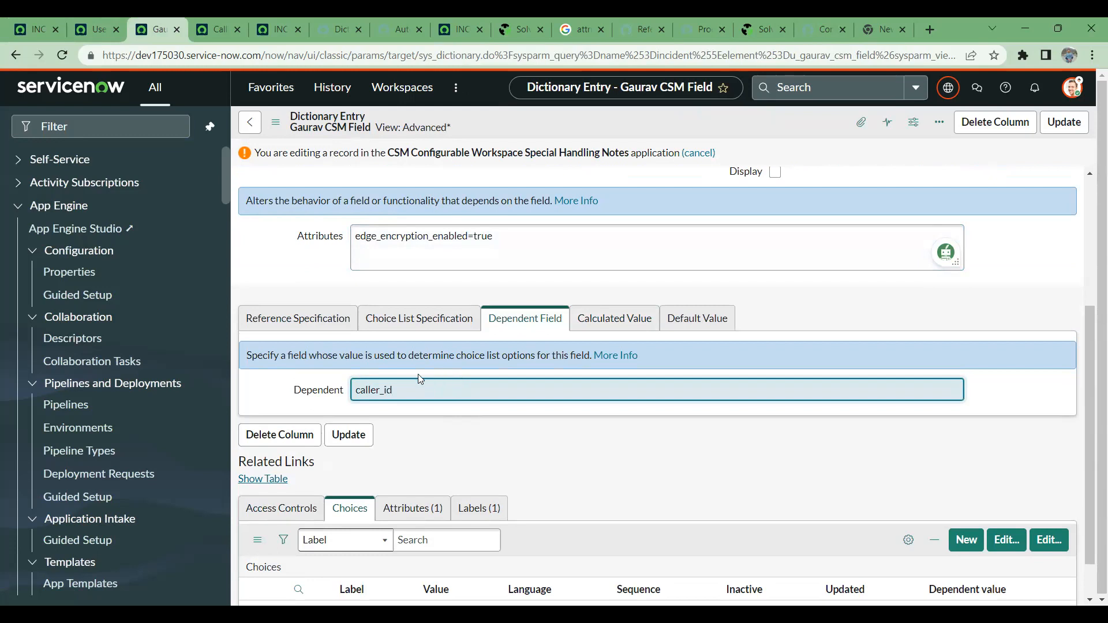
{"action": "left_click", "coordinate": [322, 326]}
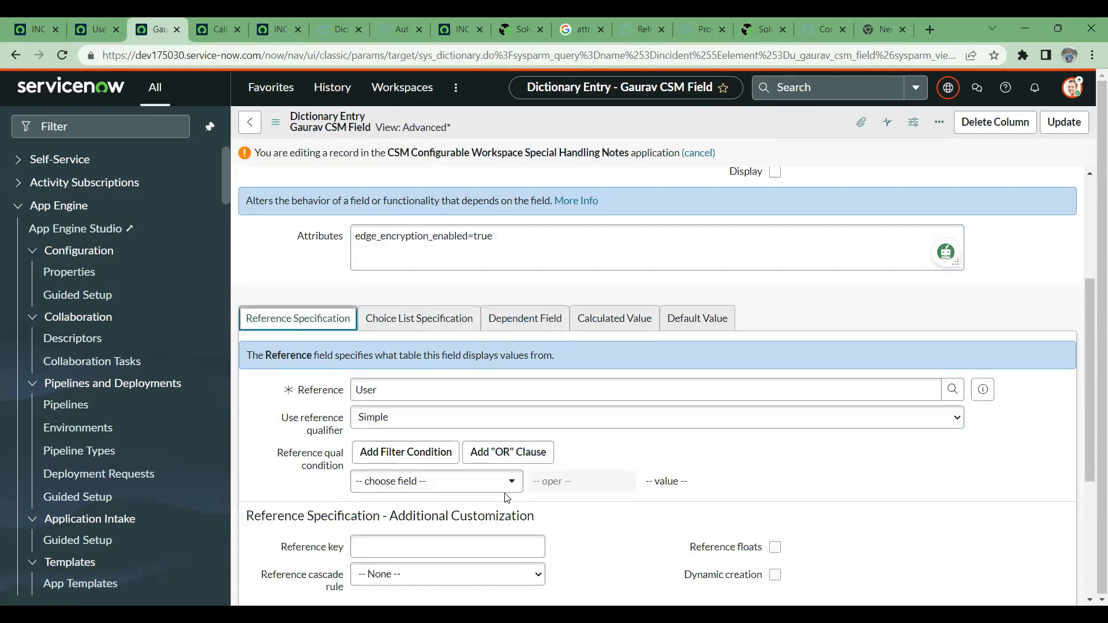
{"action": "left_click", "coordinate": [523, 319]}
{"action": "double_click", "coordinate": [538, 384]}
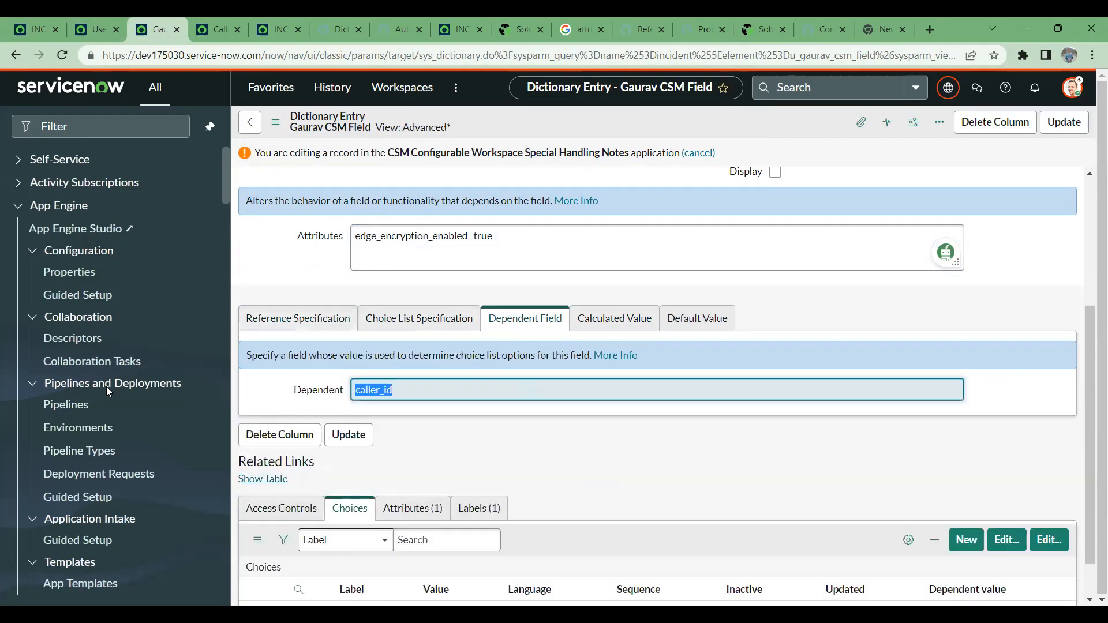
{"action": "key", "text": "BackSpace"}
- Add the simple reference qualifier condition Name starts with Ab to the CSM field and save the dictionary entry
{"action": "left_click", "coordinate": [246, 319]}
{"action": "left_click", "coordinate": [461, 478]}
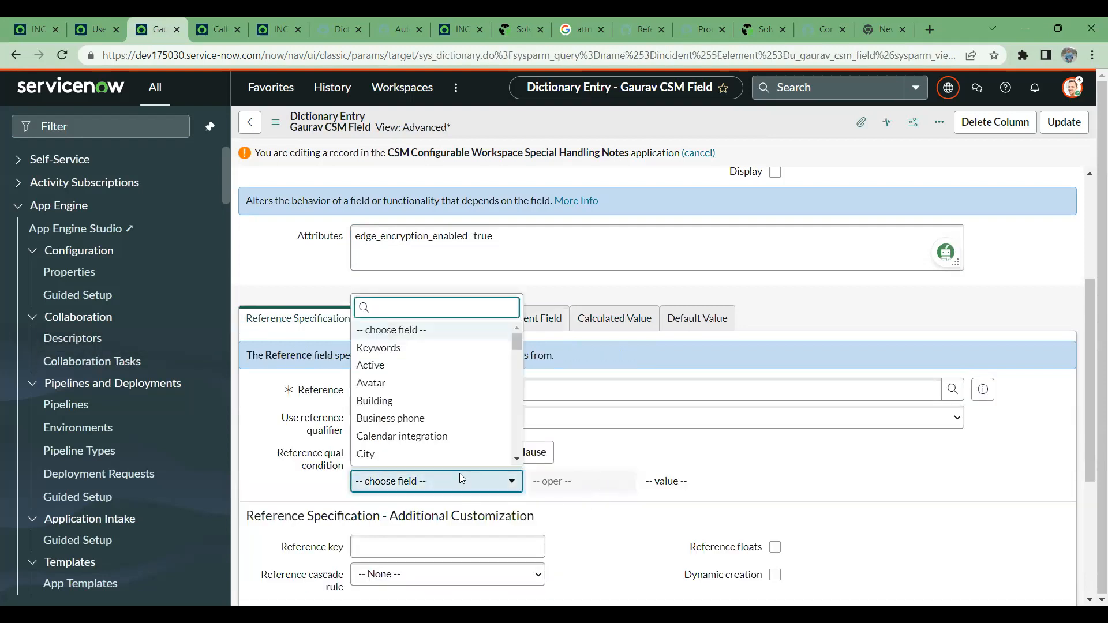
{"action": "type", "text": "name"}
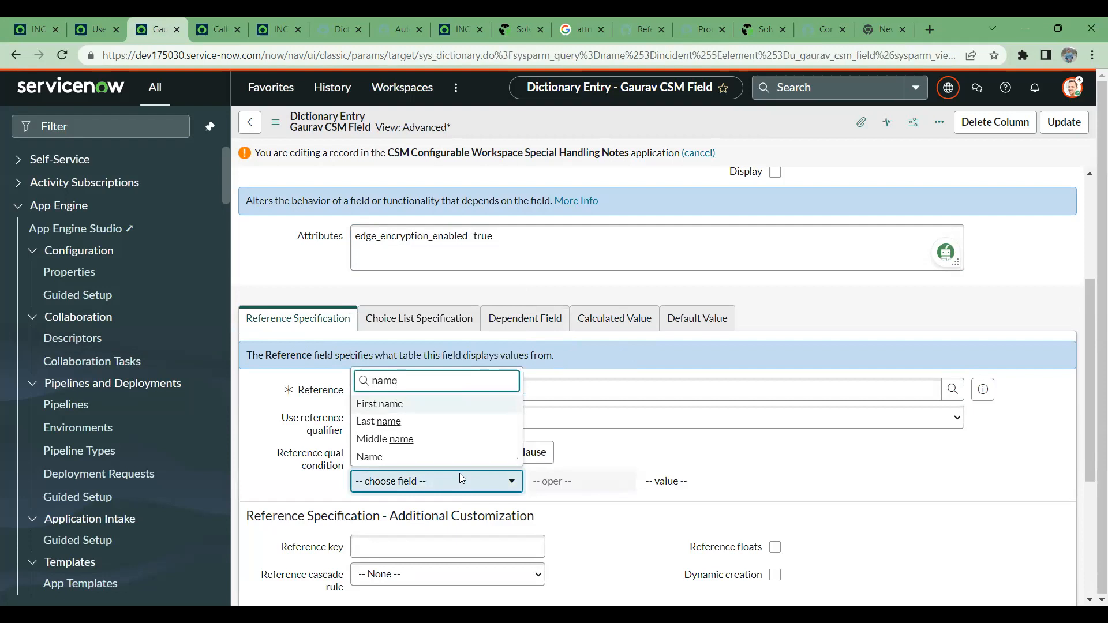
{"action": "left_click", "coordinate": [369, 457]}
{"action": "left_click", "coordinate": [681, 479]}
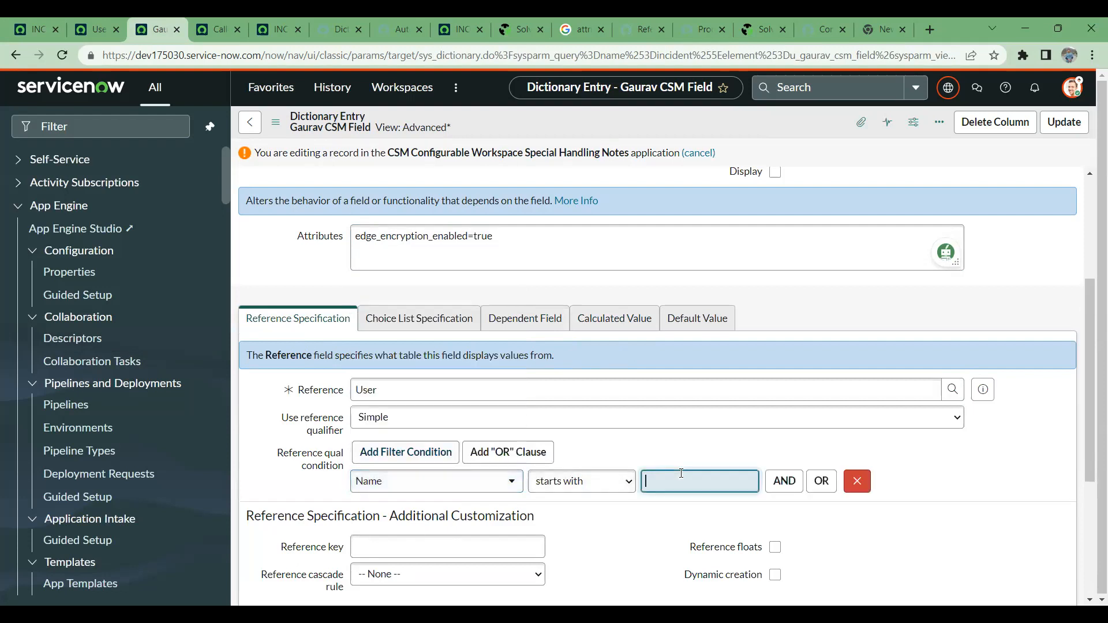
{"action": "type", "text": "Ab"}
{"action": "right_click", "coordinate": [740, 113]}
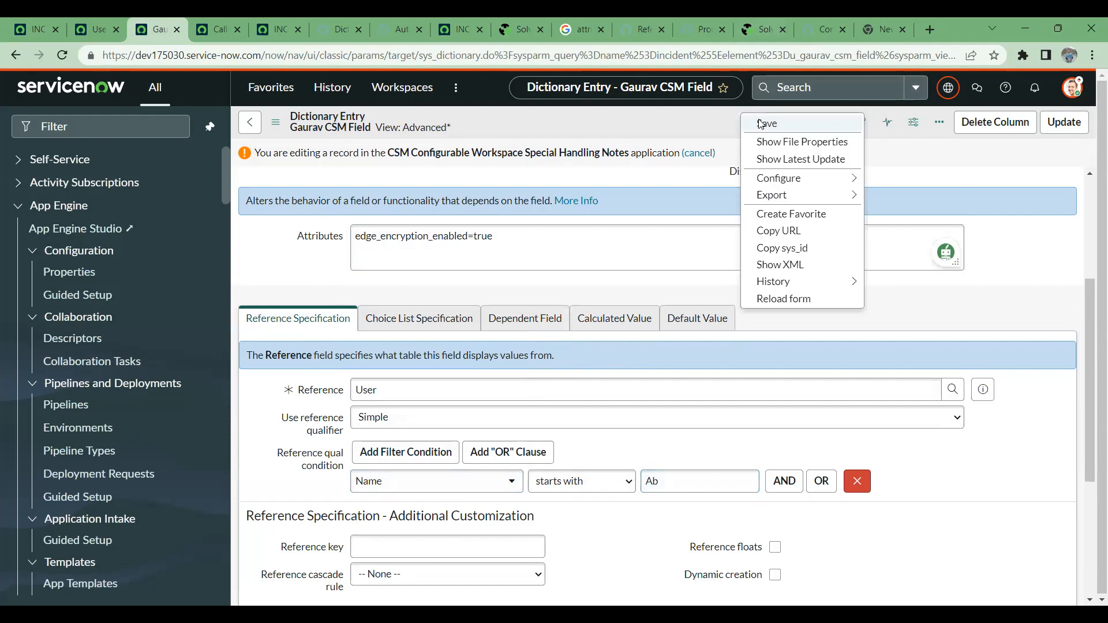
{"action": "left_click", "coordinate": [761, 122]}
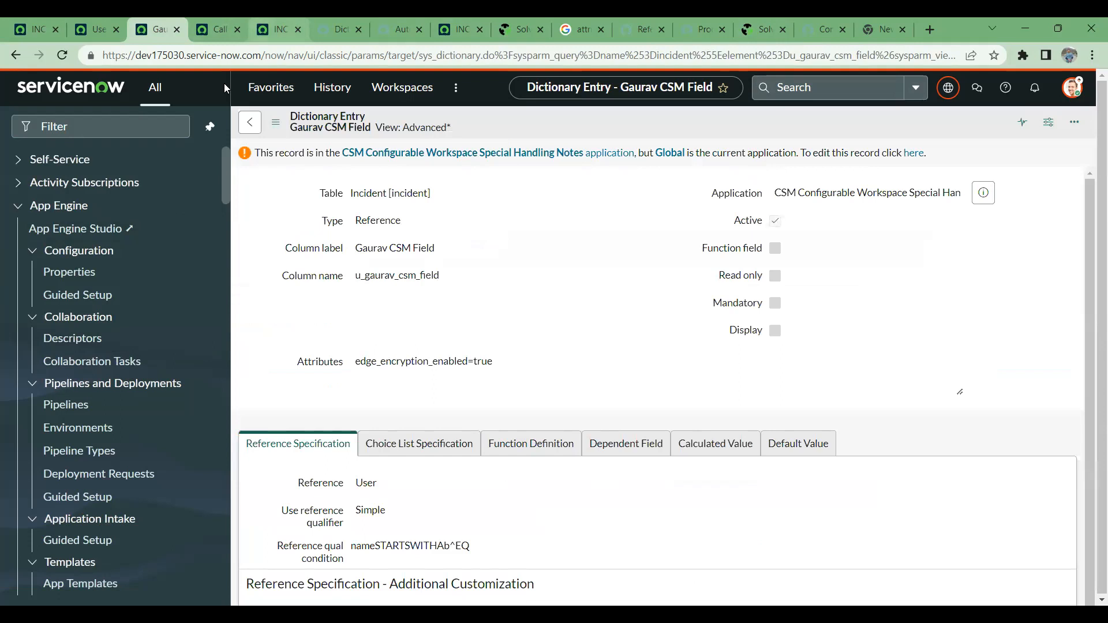
- Reload the incident repeatedly and recheck which values the CSM field offers with the Name condition applied
{"action": "left_click", "coordinate": [46, 17]}
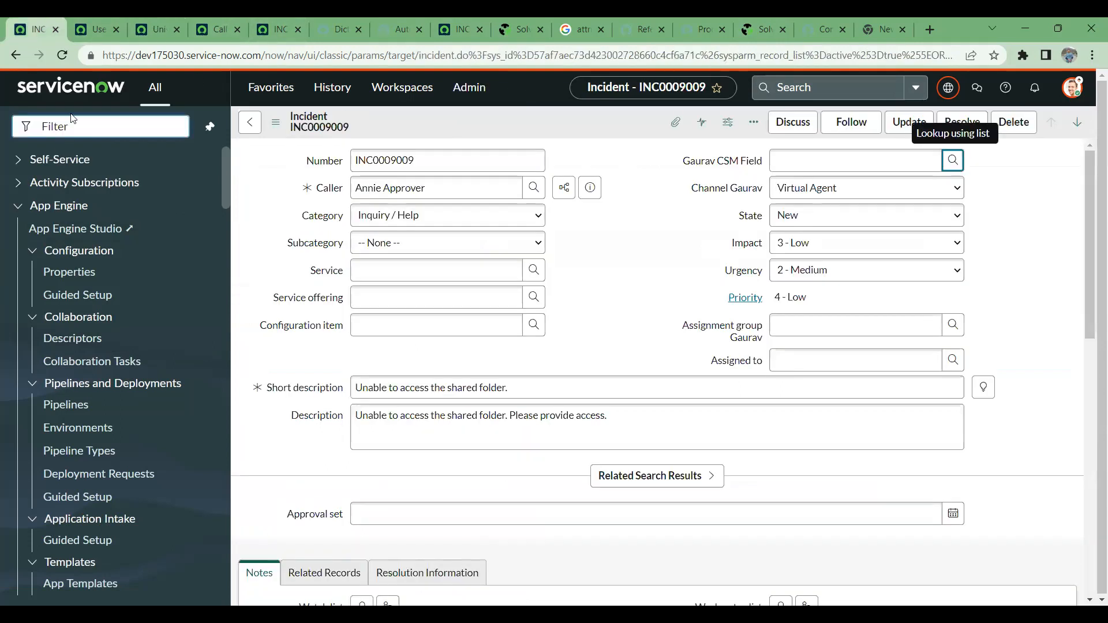
{"action": "left_click", "coordinate": [65, 56]}
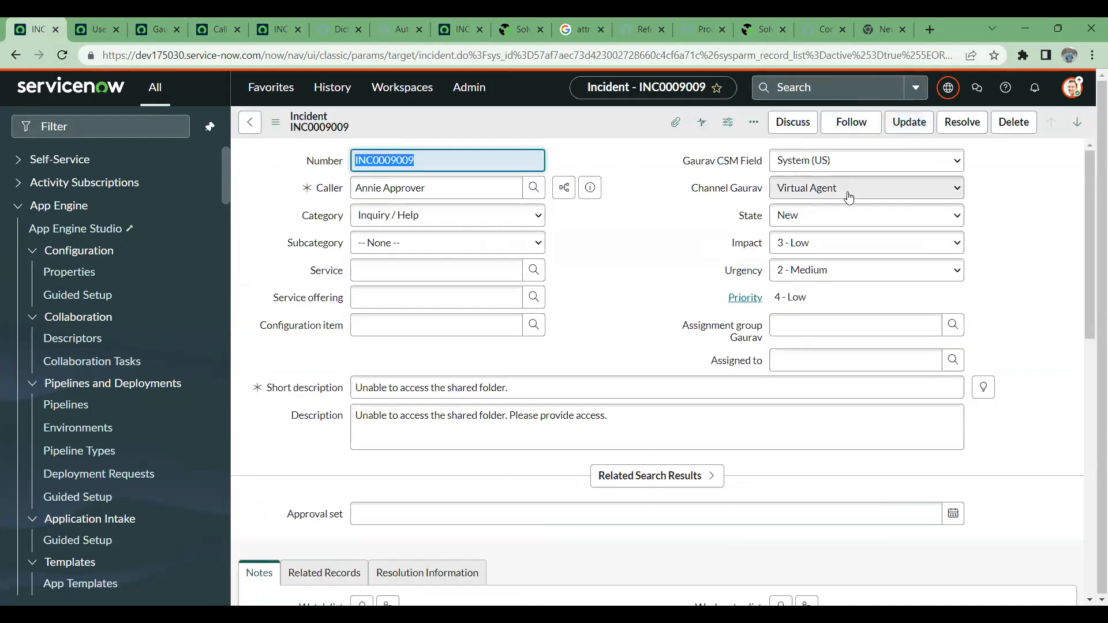
{"action": "left_click", "coordinate": [824, 167]}
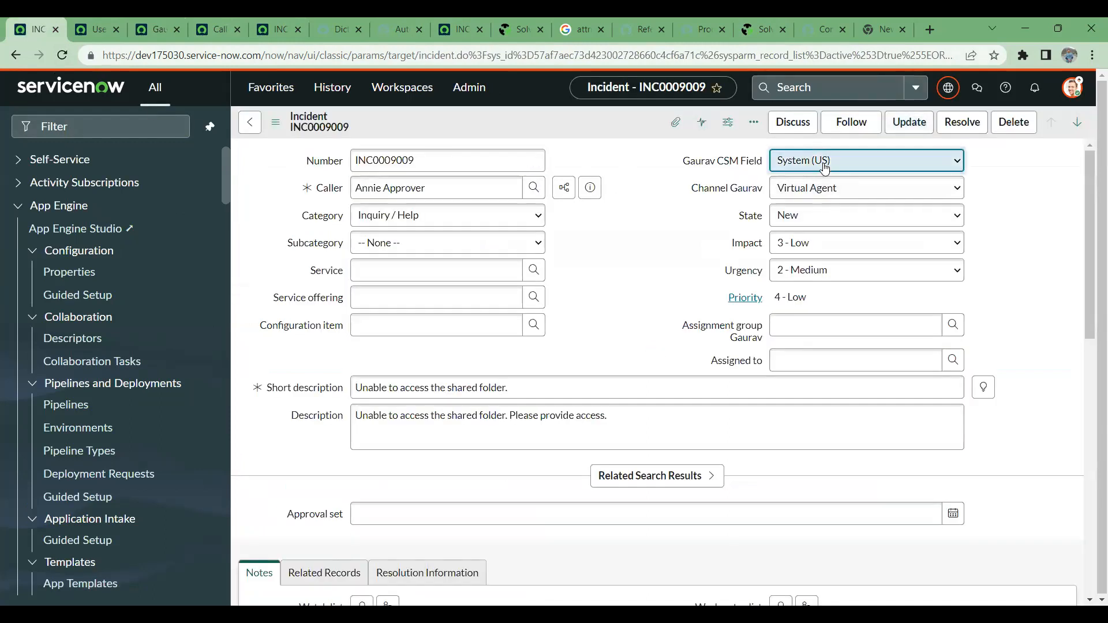
{"action": "left_click", "coordinate": [58, 59]}
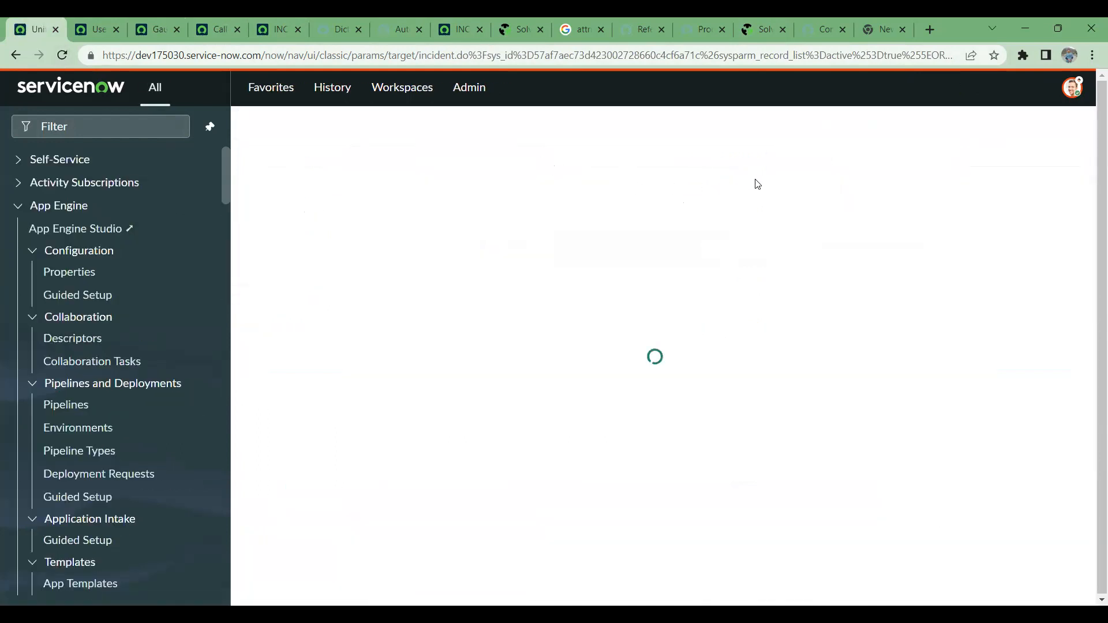
{"action": "left_click", "coordinate": [828, 167]}
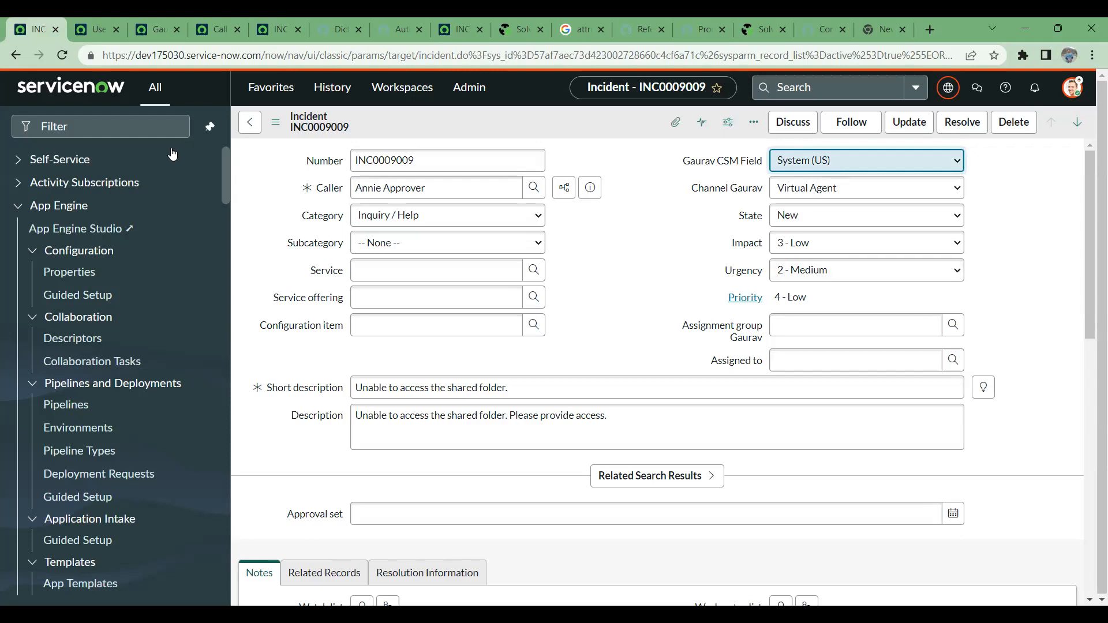
{"action": "left_click", "coordinate": [67, 56]}
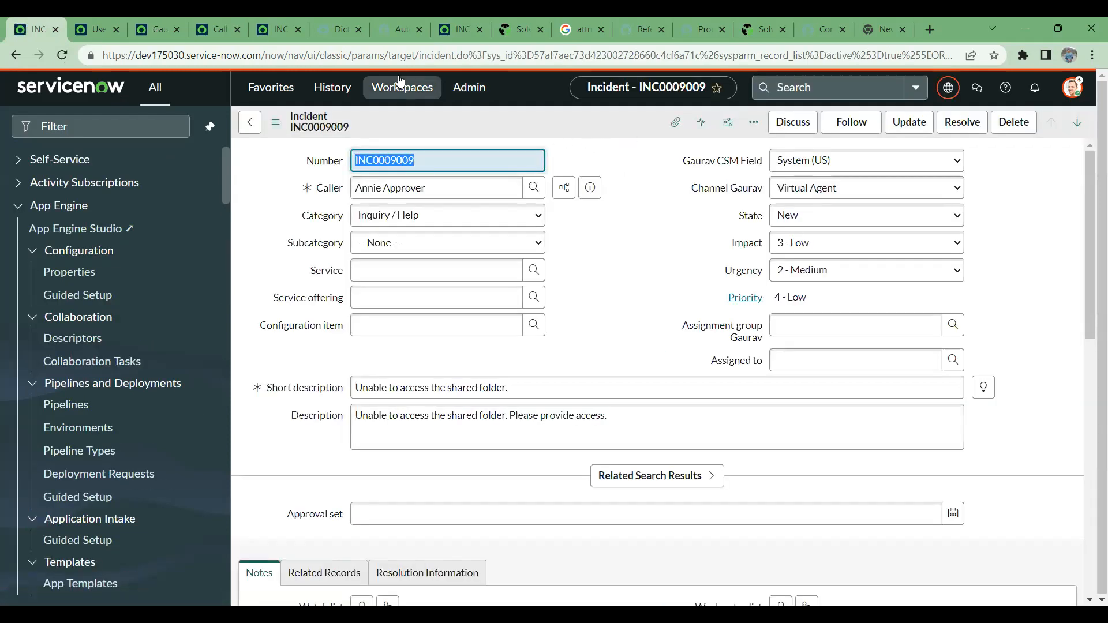
{"action": "key", "text": "F5"}
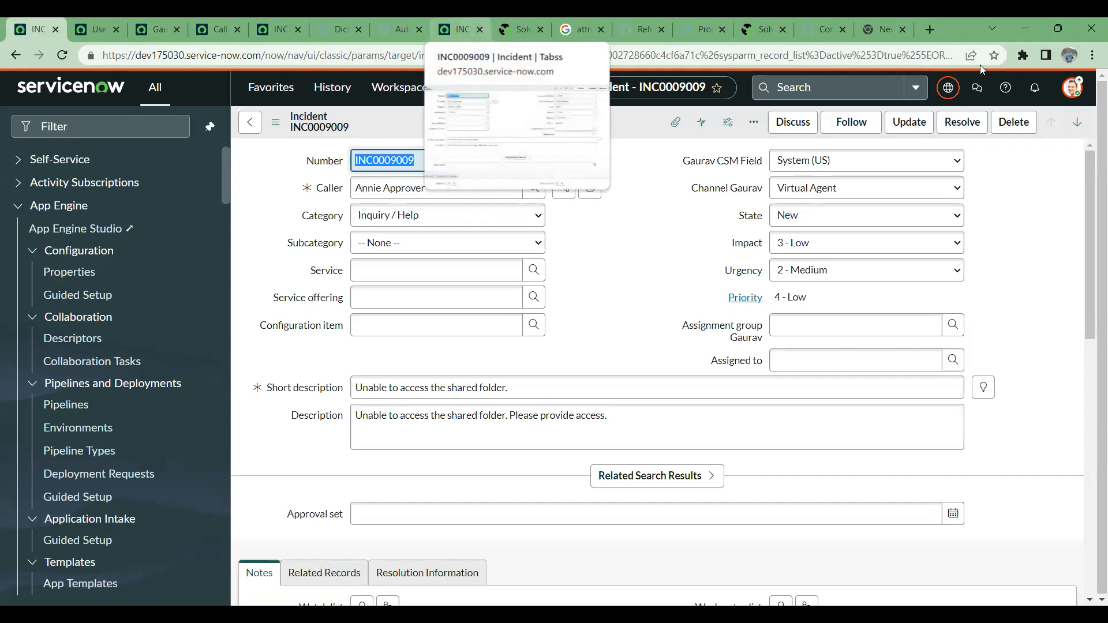
{"action": "left_click", "coordinate": [854, 171]}
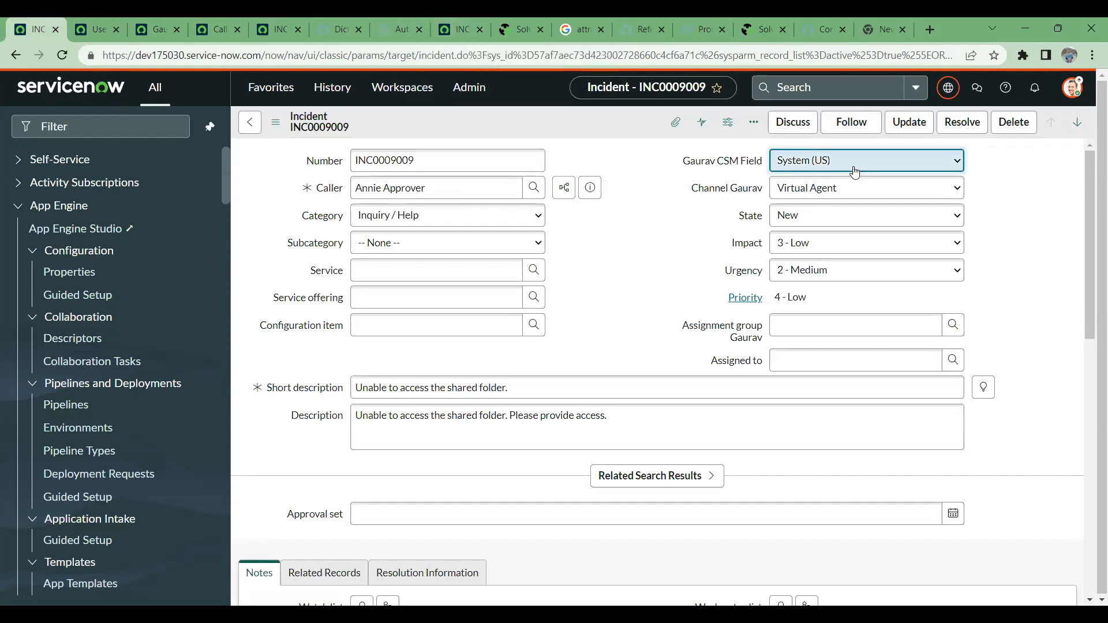
{"action": "left_click", "coordinate": [683, 275]}
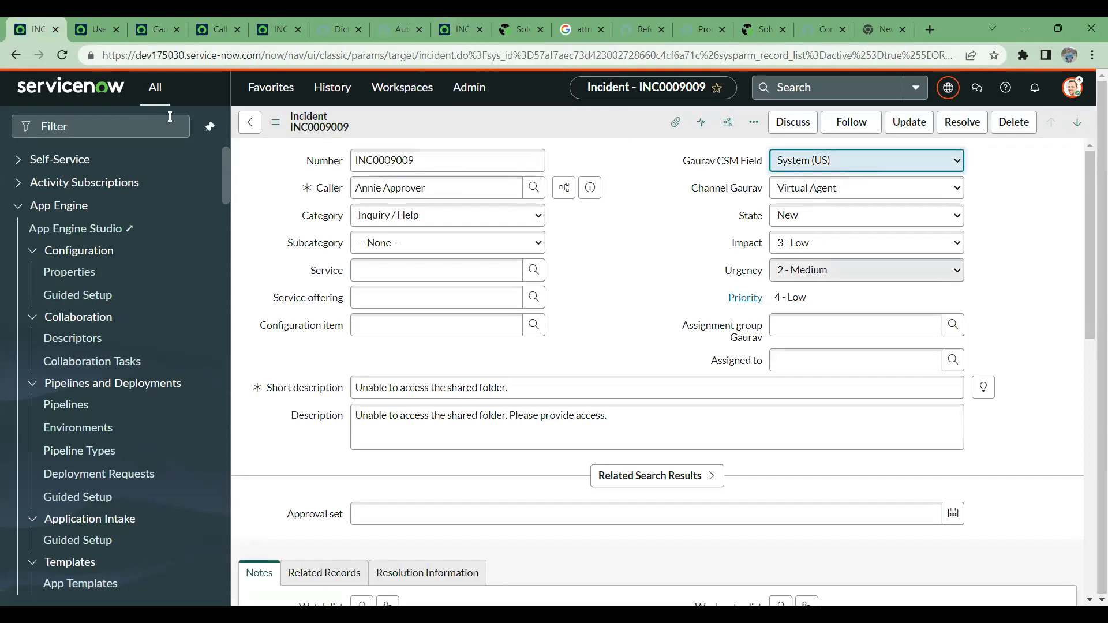
- Remove the Name starts with Ab reference qualifier condition from the CSM field's dictionary entry and save the entry
{"action": "left_click", "coordinate": [91, 26]}
{"action": "left_click", "coordinate": [160, 22]}
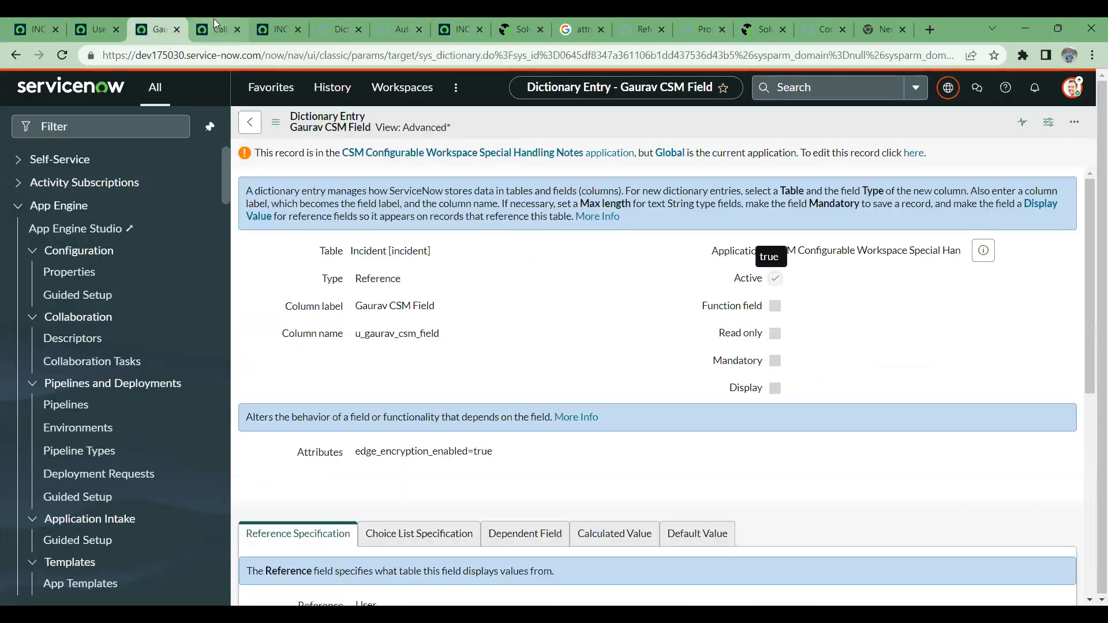
{"action": "scroll", "coordinate": [635, 354], "scroll_direction": "down", "scroll_amount": 3}
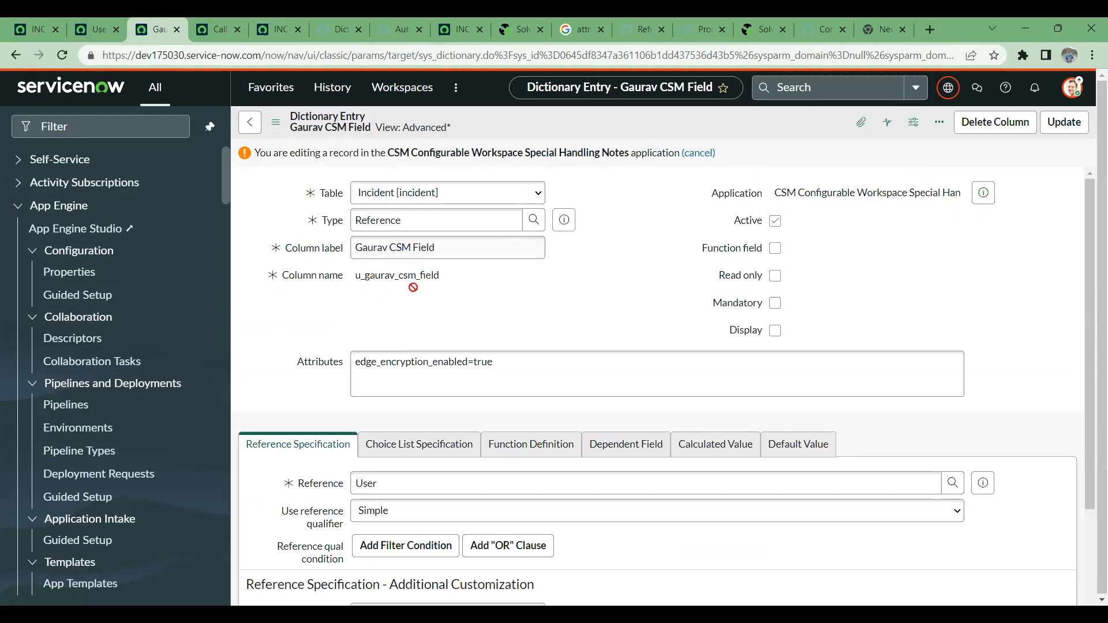
{"action": "scroll", "coordinate": [591, 323], "scroll_direction": "down", "scroll_amount": 5}
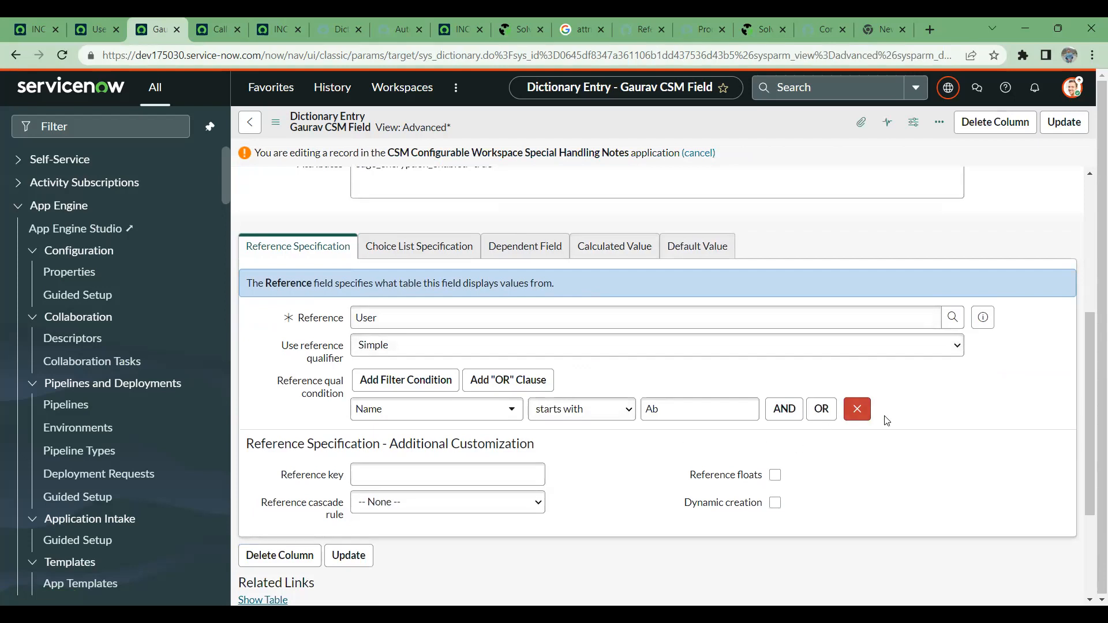
{"action": "left_click", "coordinate": [857, 409]}
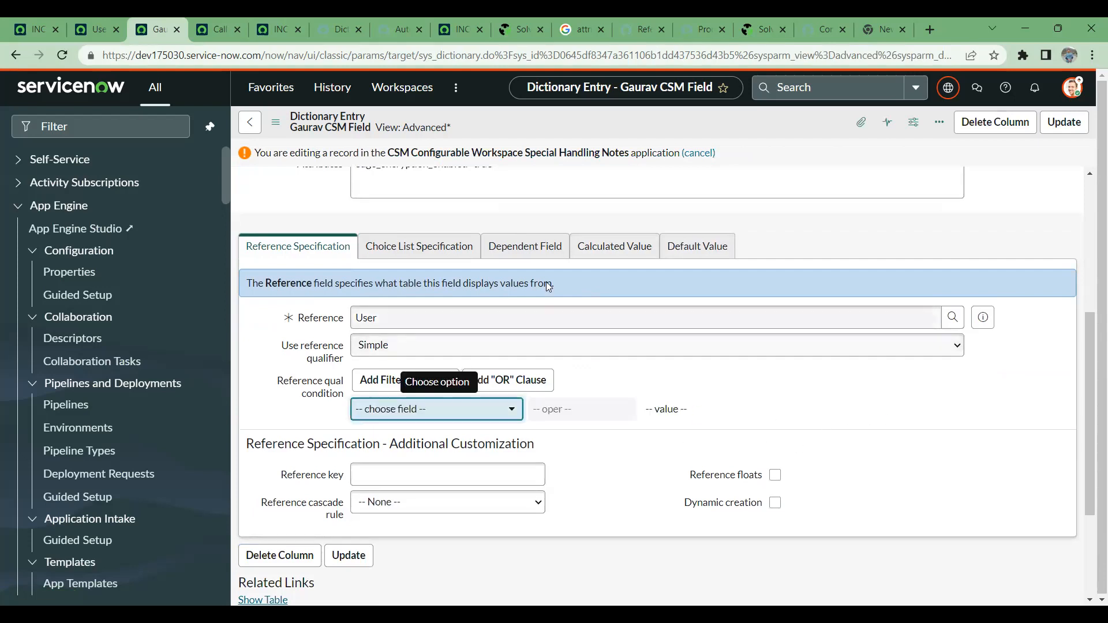
{"action": "scroll", "coordinate": [630, 231], "scroll_direction": "up", "scroll_amount": 5}
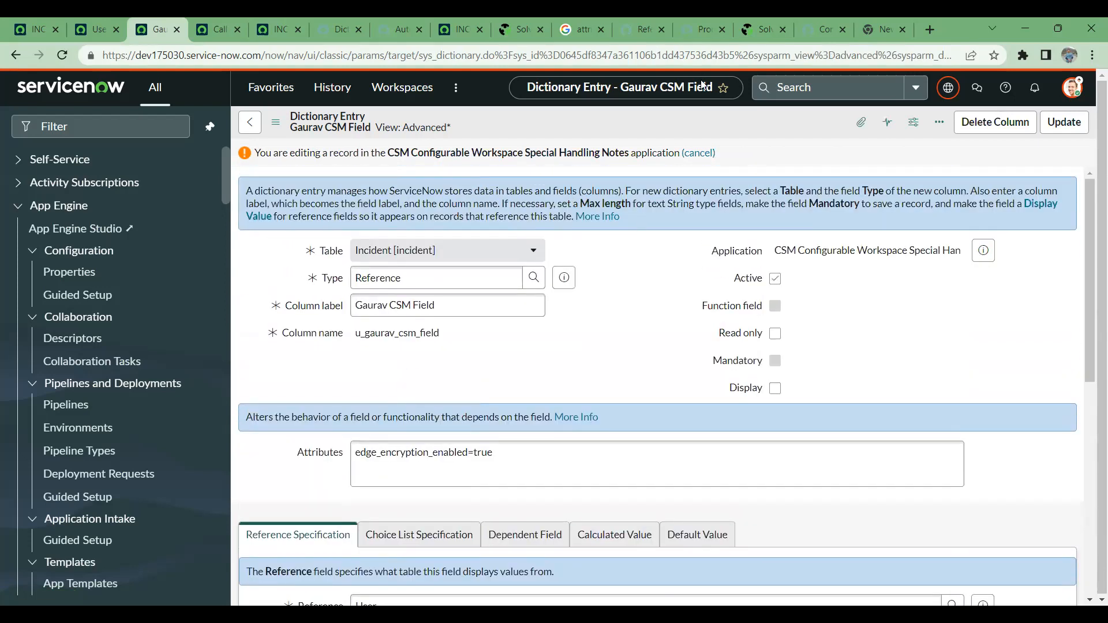
{"action": "right_click", "coordinate": [748, 121]}
{"action": "left_click", "coordinate": [771, 128]}
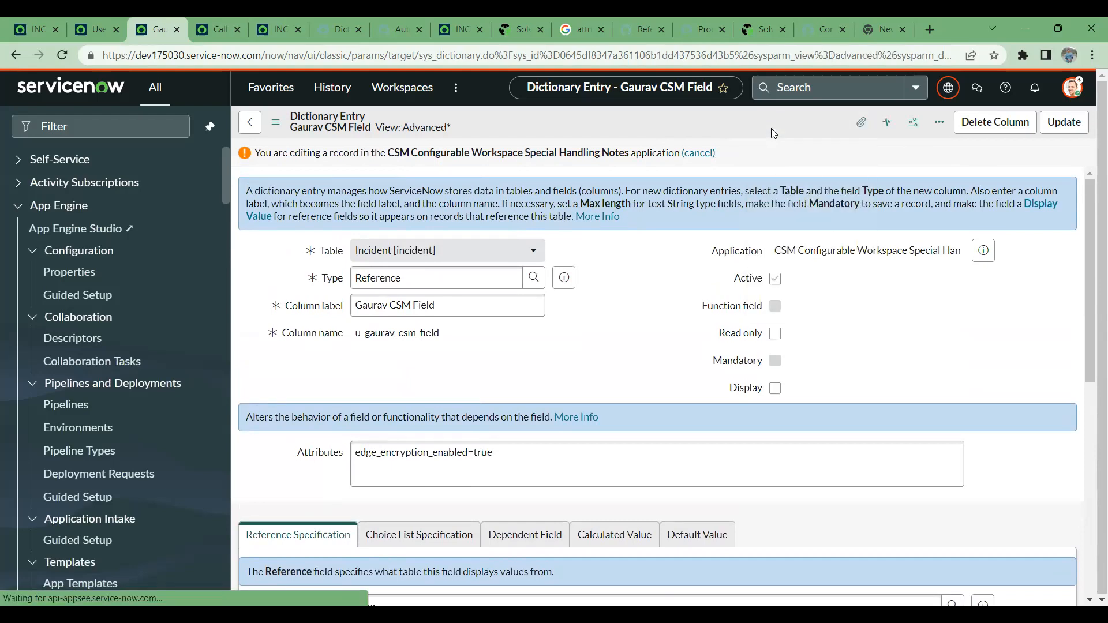
- Reload the incident until the CSM field reflects the removed qualifier condition, and check how the field is presented
{"action": "left_click", "coordinate": [79, 28]}
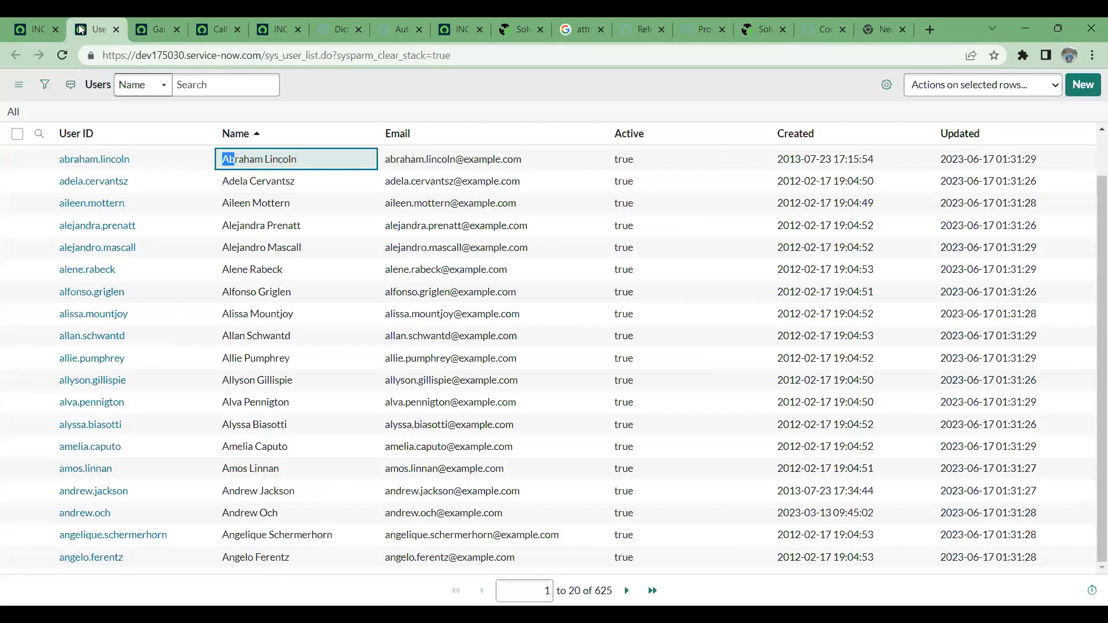
{"action": "left_click", "coordinate": [26, 19]}
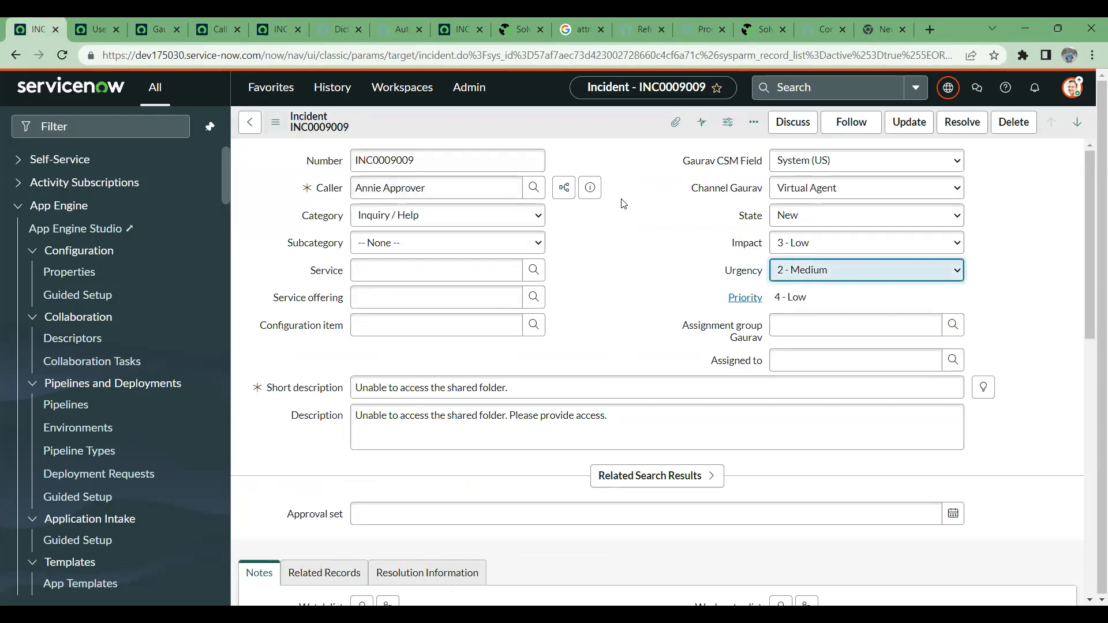
{"action": "left_click", "coordinate": [63, 55]}
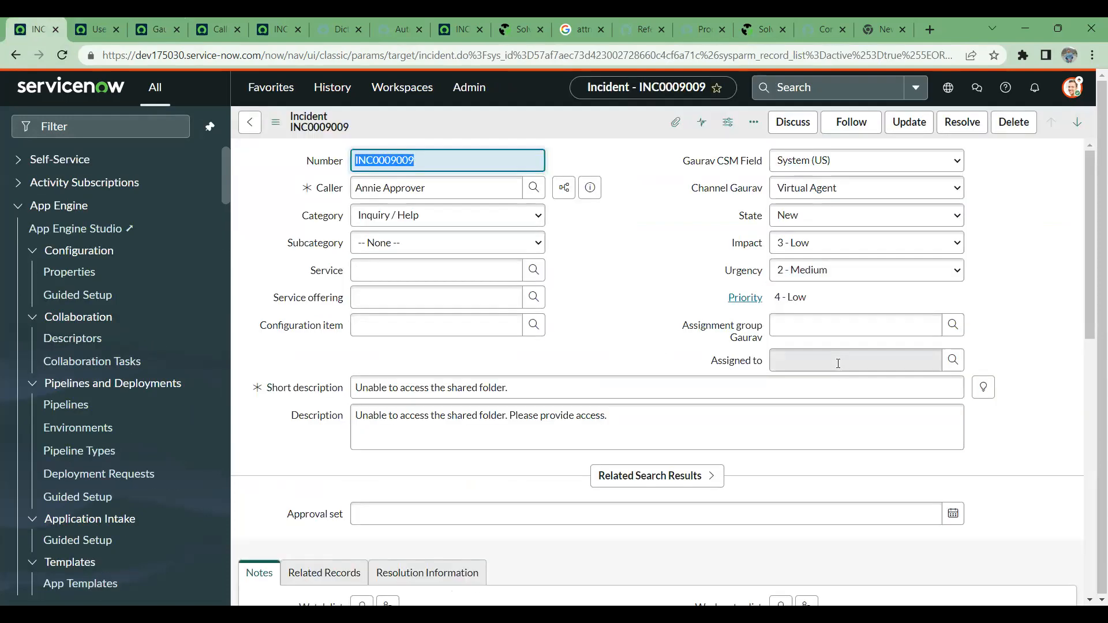
{"action": "left_click", "coordinate": [62, 56]}
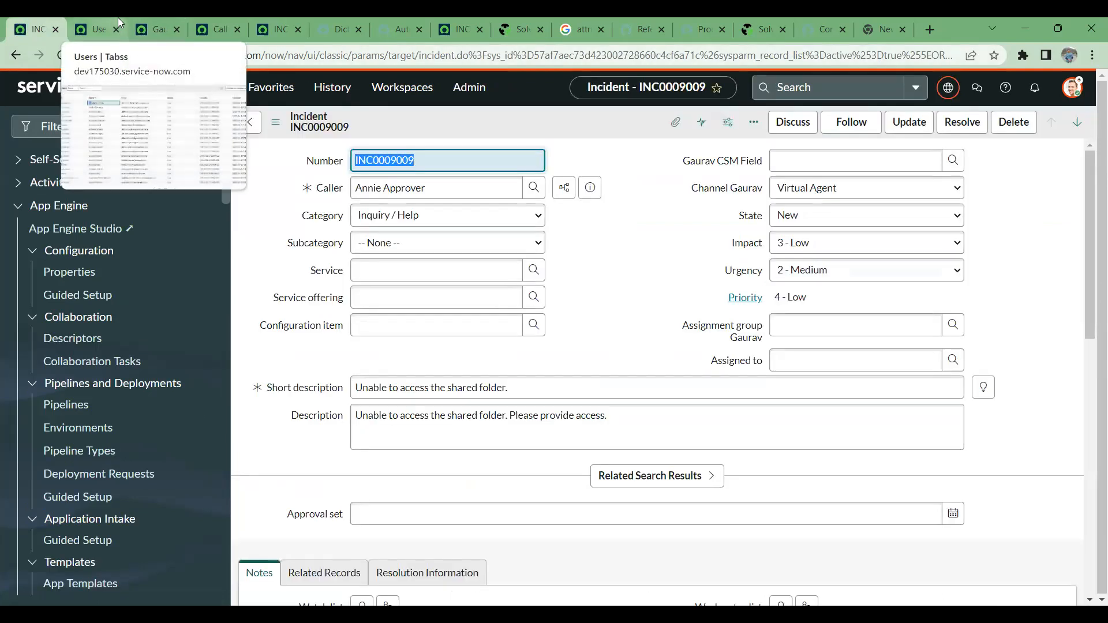
{"action": "left_click", "coordinate": [884, 161]}
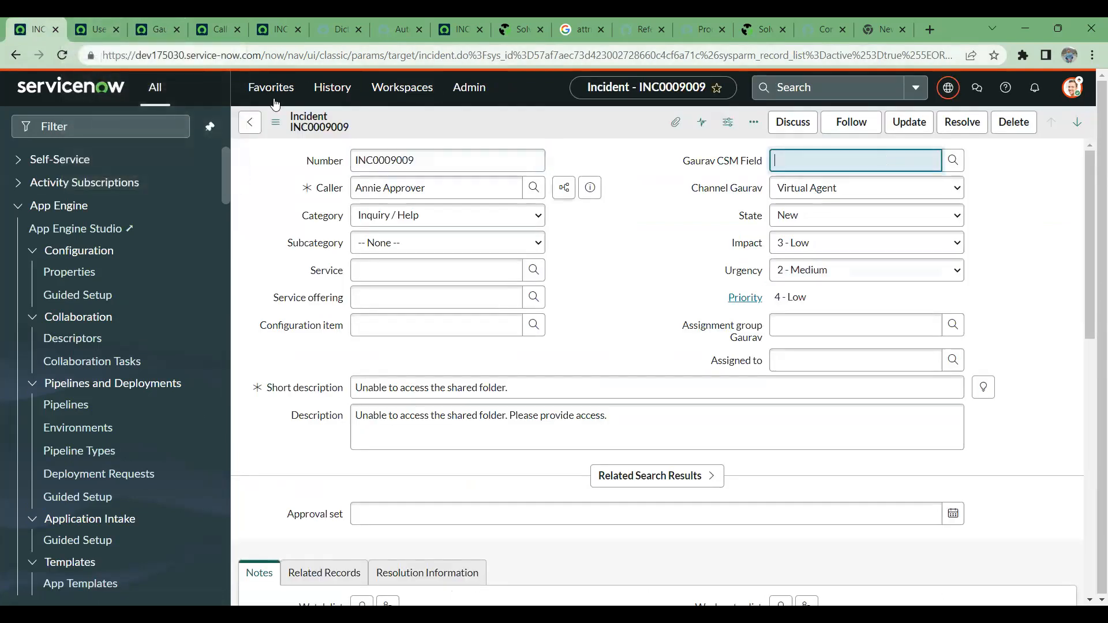
- Reopen the CSM field's dictionary entry for editing and inspect its Calculated Value settings before returning to the reference specification
{"action": "left_click", "coordinate": [98, 26]}
{"action": "left_click", "coordinate": [159, 18]}
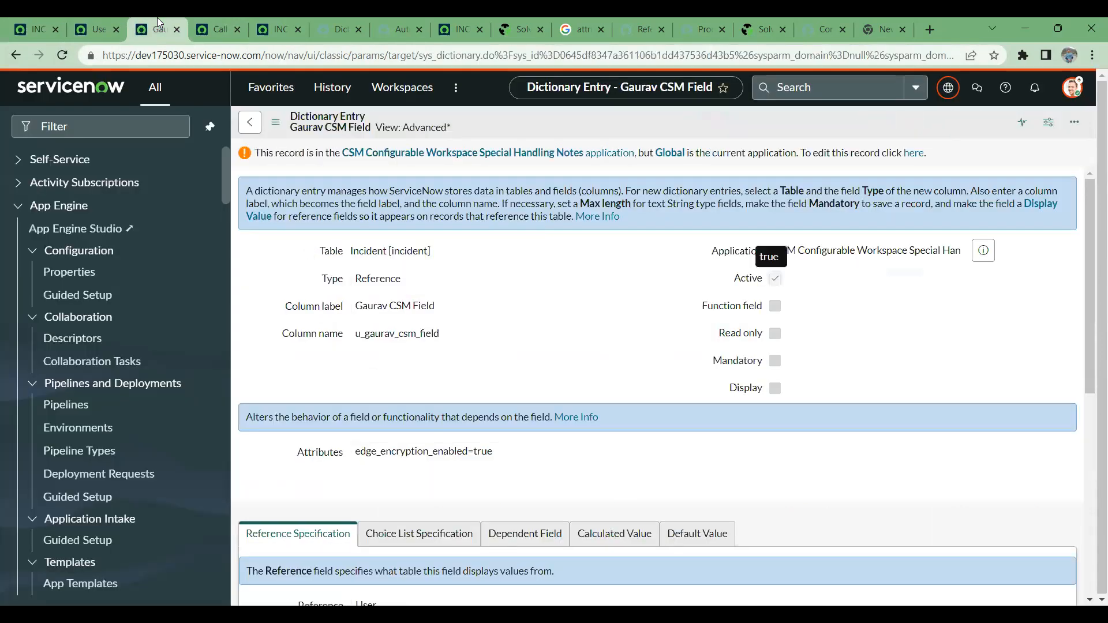
{"action": "scroll", "coordinate": [663, 334], "scroll_direction": "down", "scroll_amount": 5}
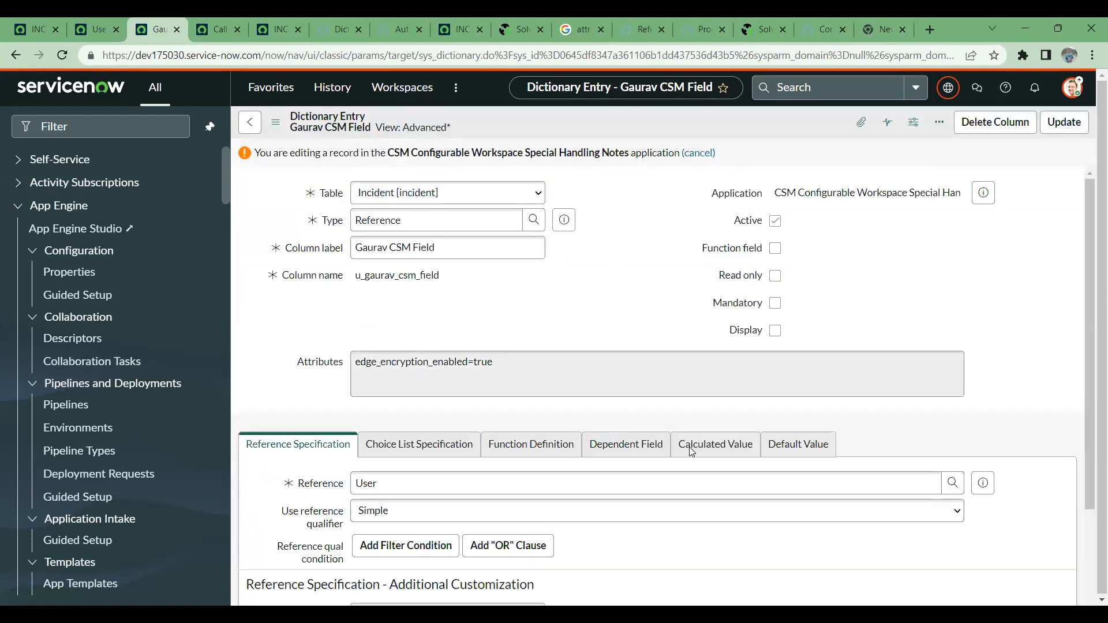
{"action": "scroll", "coordinate": [652, 435], "scroll_direction": "down", "scroll_amount": 4}
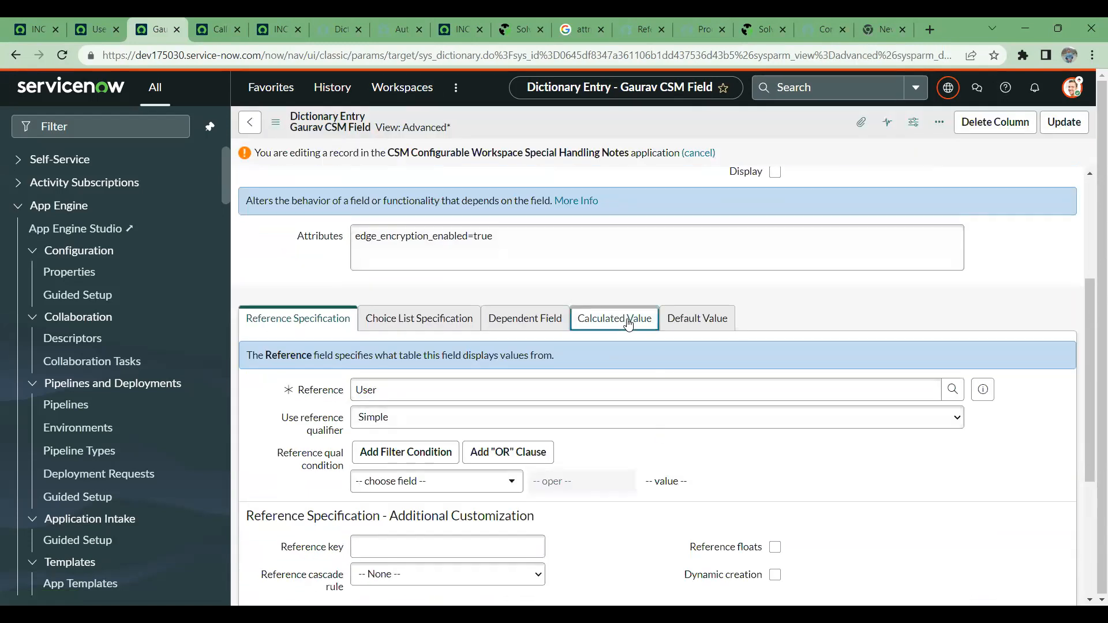
{"action": "left_click", "coordinate": [629, 323]}
{"action": "left_click", "coordinate": [362, 392]}
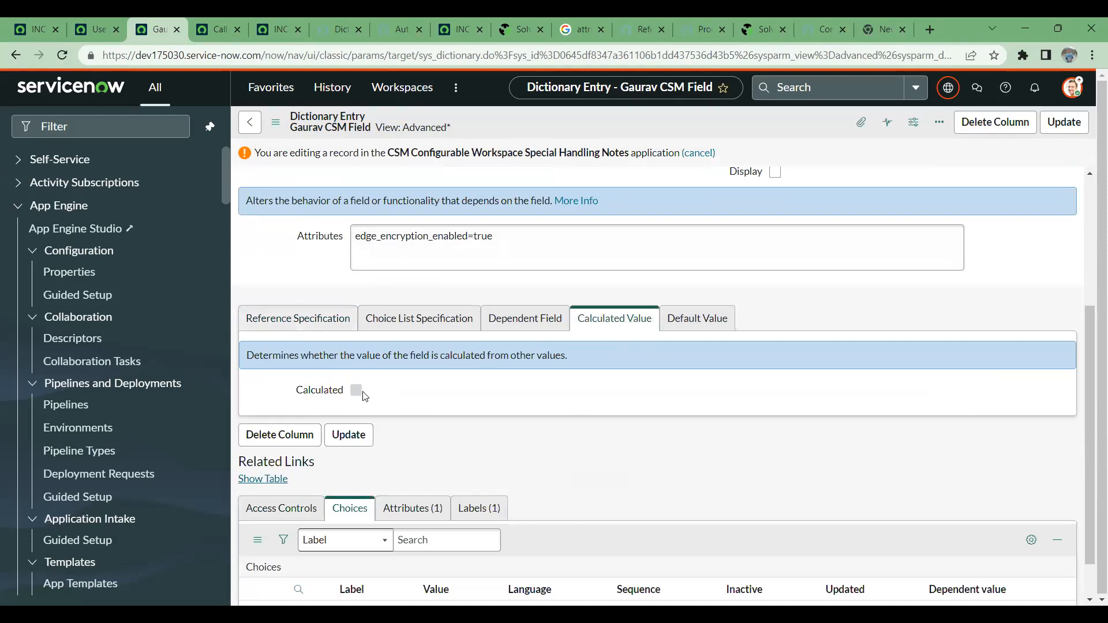
{"action": "left_click", "coordinate": [319, 324]}
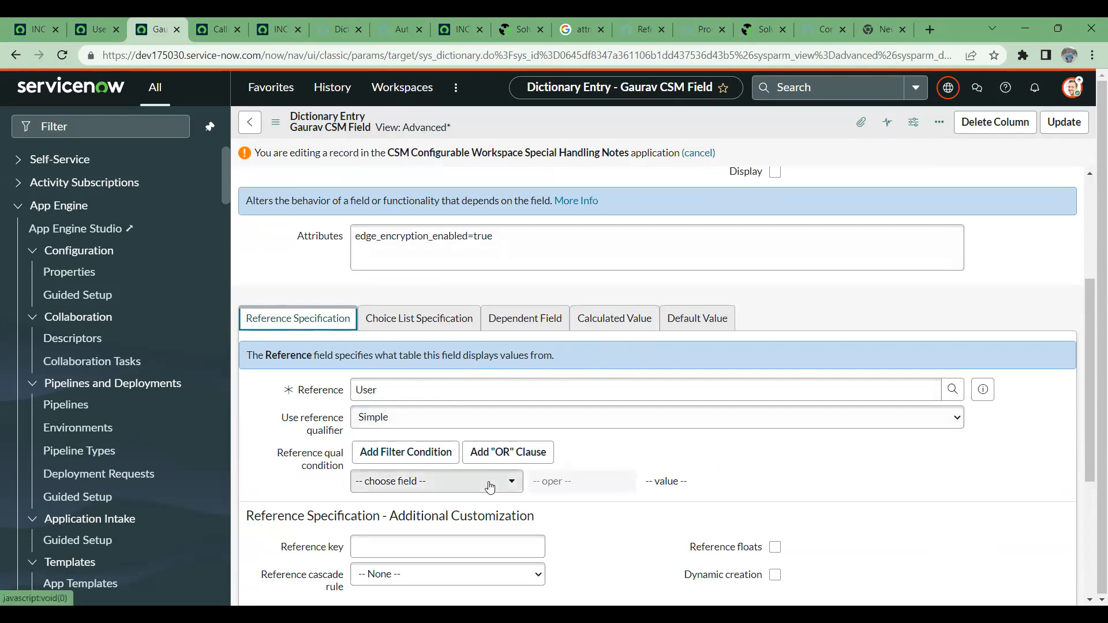
- Set the CSM field's reference qualifier type to Dynamic and look up the available dynamic reference qualifiers
{"action": "left_click", "coordinate": [476, 417]}
{"action": "left_click", "coordinate": [476, 448]}
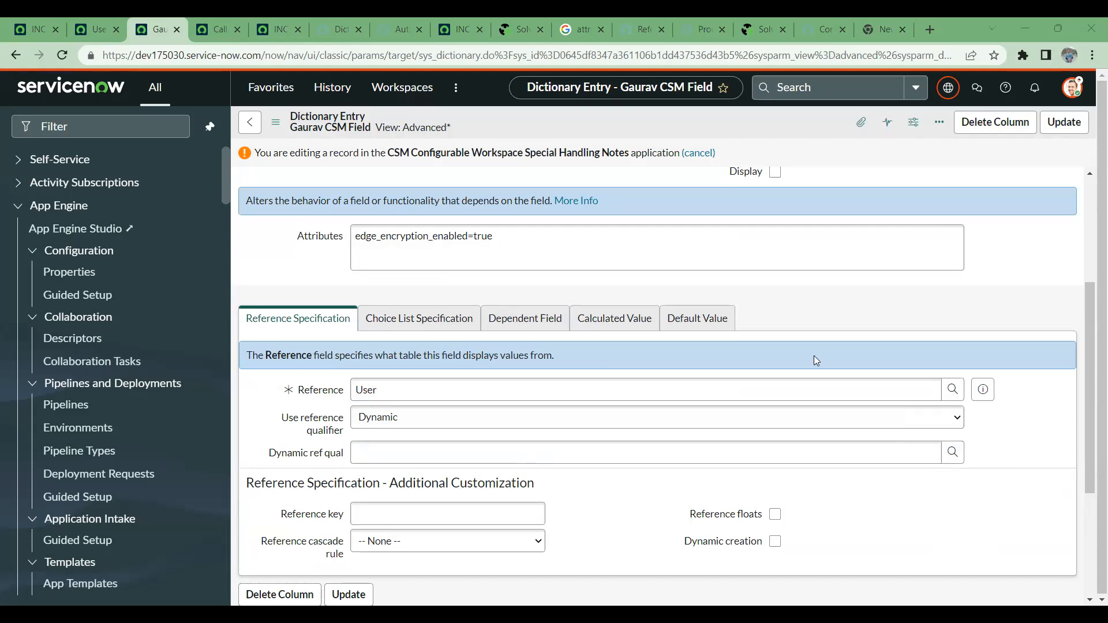
{"action": "left_click", "coordinate": [952, 451]}
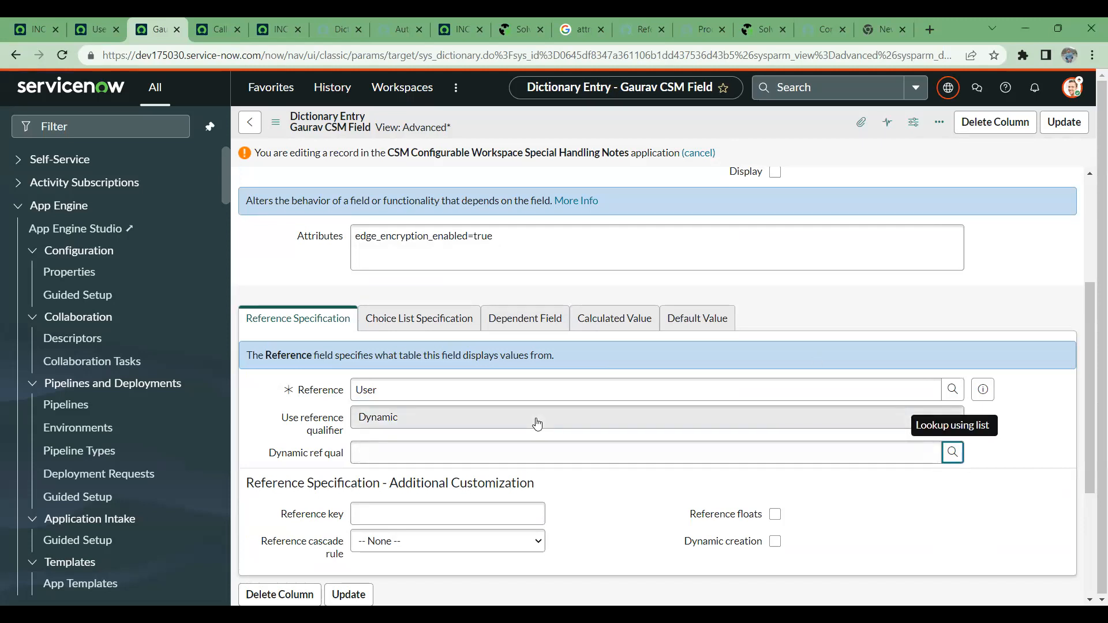
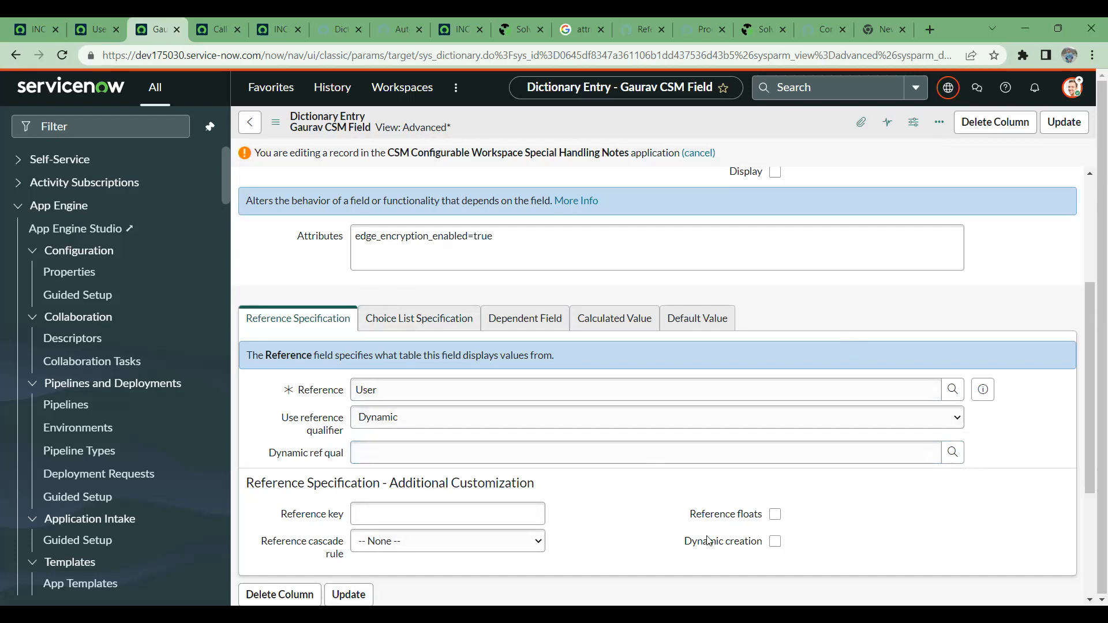
- Review the CSM field's dictionary entry and browse the lookup list for the Dynamic ref qual field
{"action": "scroll", "coordinate": [426, 298], "scroll_direction": "up", "scroll_amount": 3}
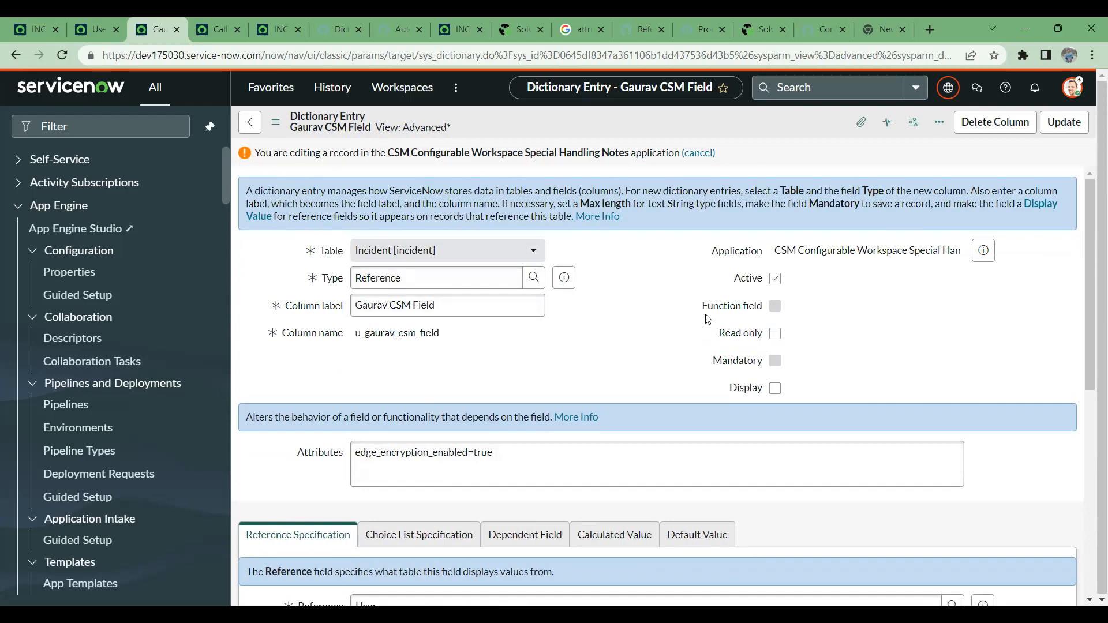
{"action": "scroll", "coordinate": [744, 258], "scroll_direction": "down", "scroll_amount": 4}
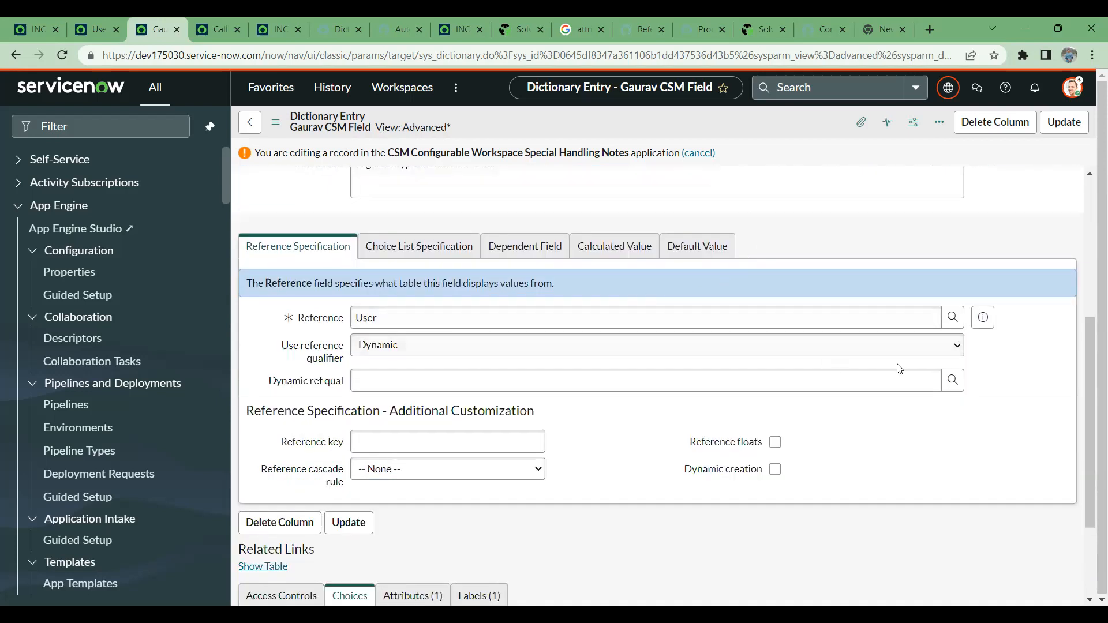
{"action": "left_click", "coordinate": [956, 390]}
{"action": "left_click", "coordinate": [279, 374]}
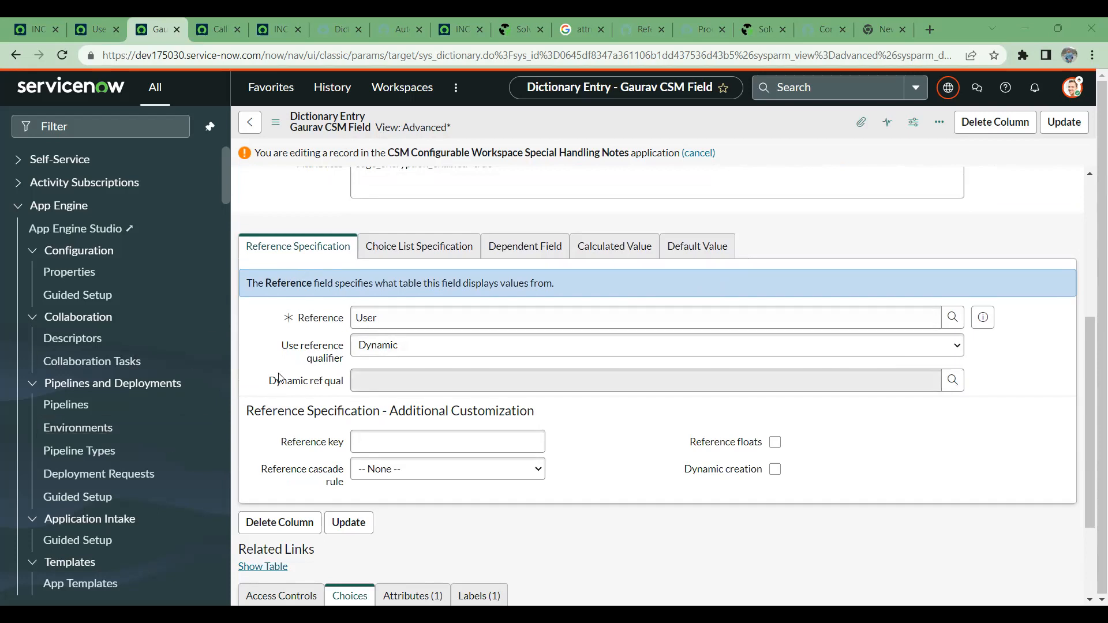
- Try the Simple and Advanced reference qualifier types on the CSM field and inspect the inputs each one offers
{"action": "left_click", "coordinate": [415, 344]}
{"action": "left_click", "coordinate": [381, 364]}
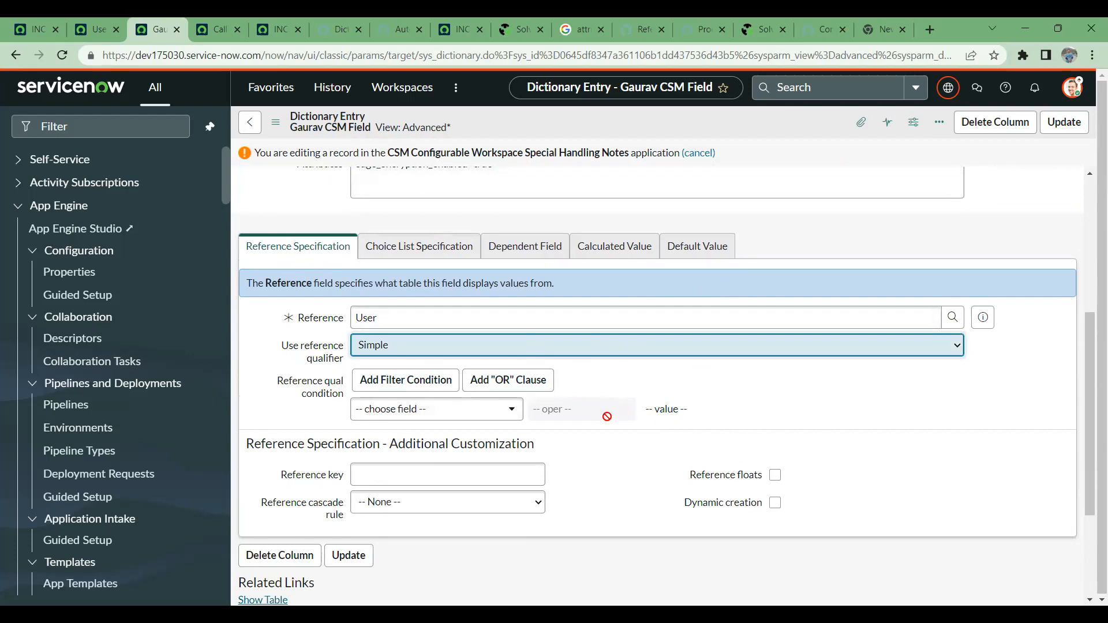
{"action": "left_click", "coordinate": [543, 352]}
{"action": "left_click", "coordinate": [378, 402]}
{"action": "left_click", "coordinate": [377, 380]}
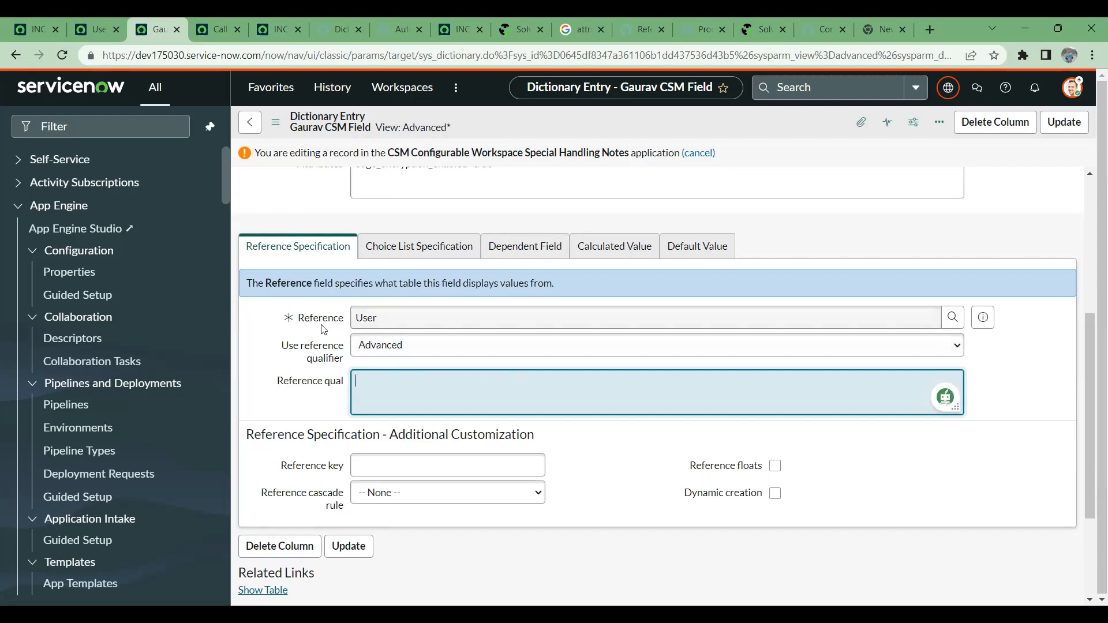
{"action": "scroll", "coordinate": [340, 312], "scroll_direction": "up", "scroll_amount": 5}
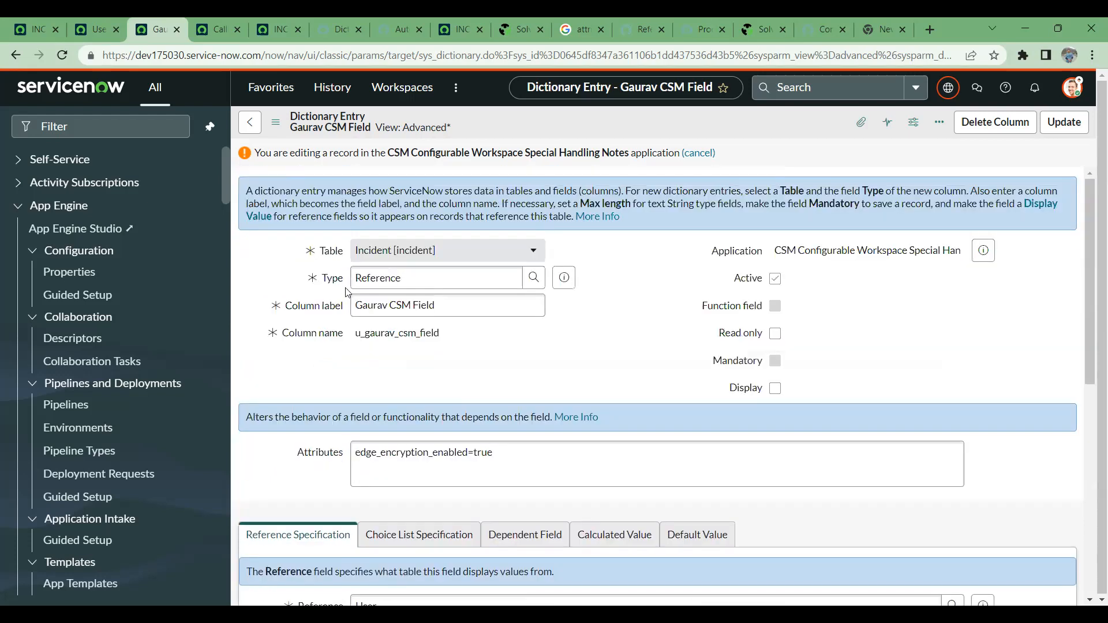
{"action": "scroll", "coordinate": [369, 384], "scroll_direction": "down", "scroll_amount": 5}
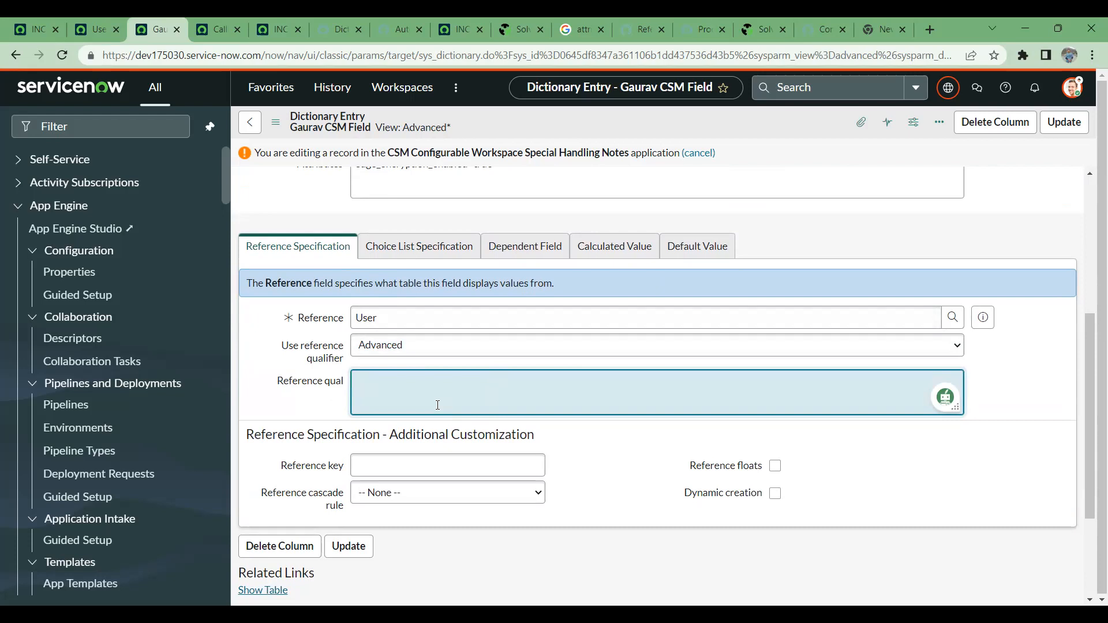
- Set the CSM field's reference qualifier type to Simple and add the condition Active is true
{"action": "left_click", "coordinate": [411, 341]}
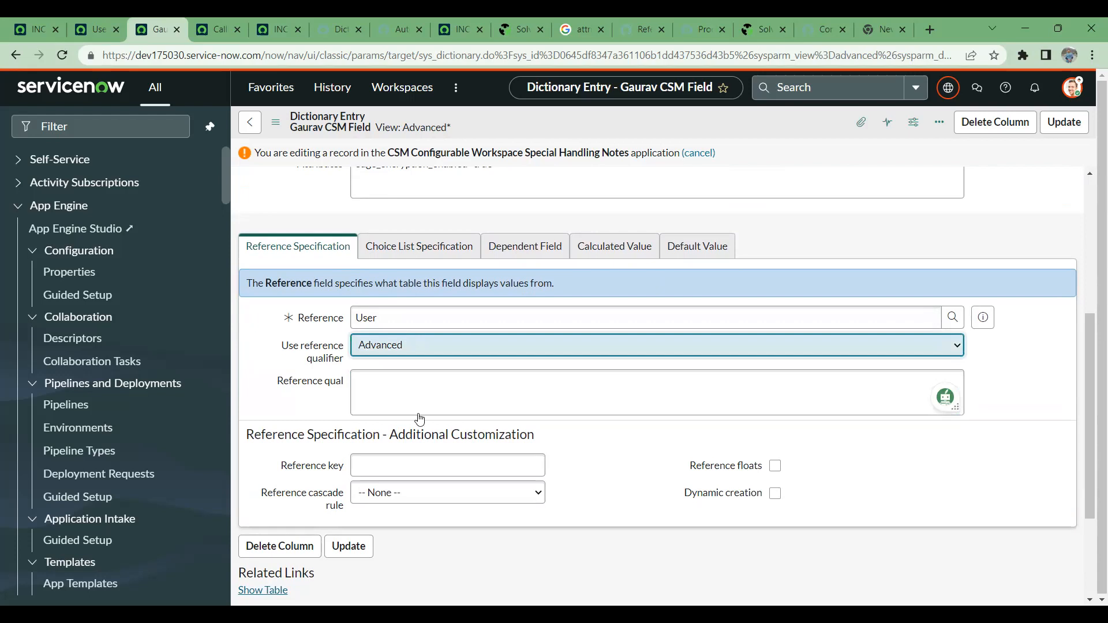
{"action": "key", "text": "Up"}
{"action": "key", "text": "Up"}
{"action": "left_click", "coordinate": [439, 408]}
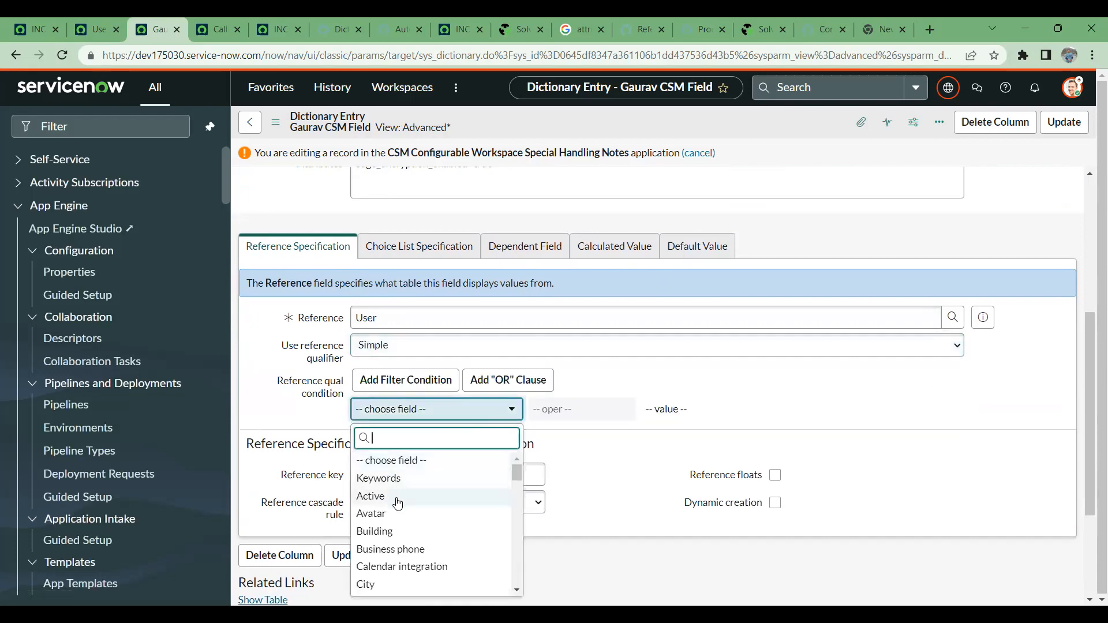
{"action": "left_click", "coordinate": [415, 496]}
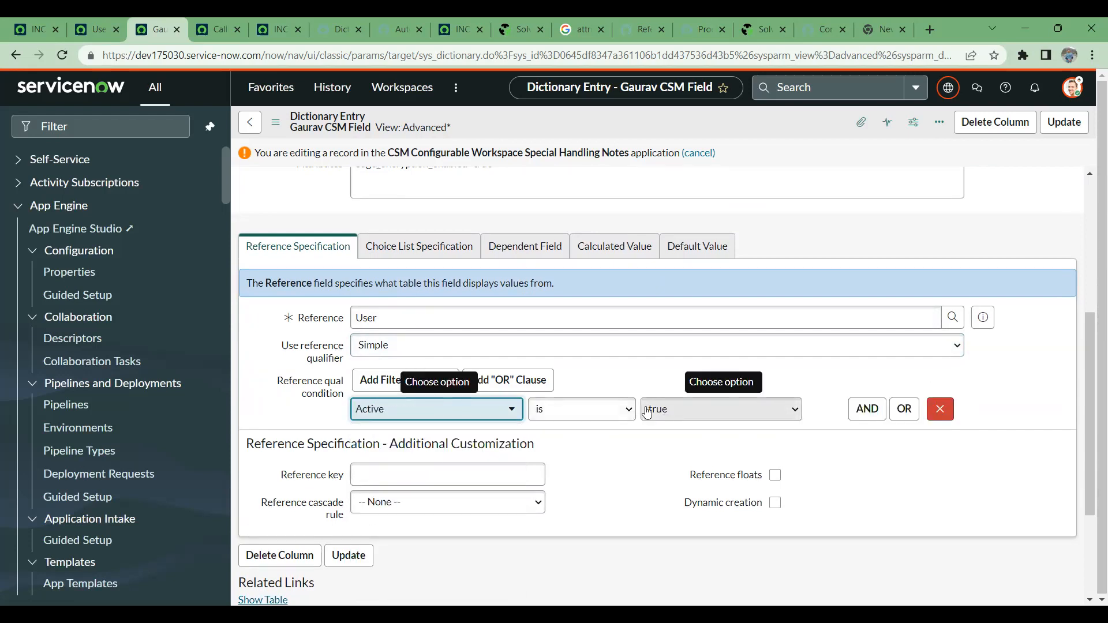
- Check the users list and the incident's CSM field before returning to the dictionary entry
{"action": "left_click", "coordinate": [103, 21]}
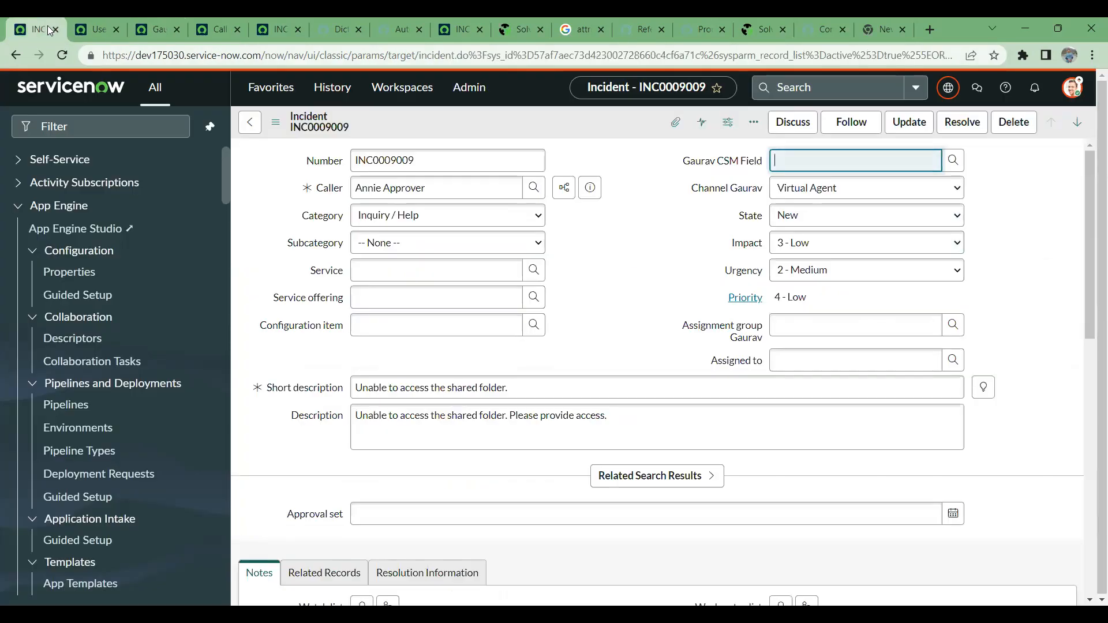
{"action": "left_click", "coordinate": [36, 29]}
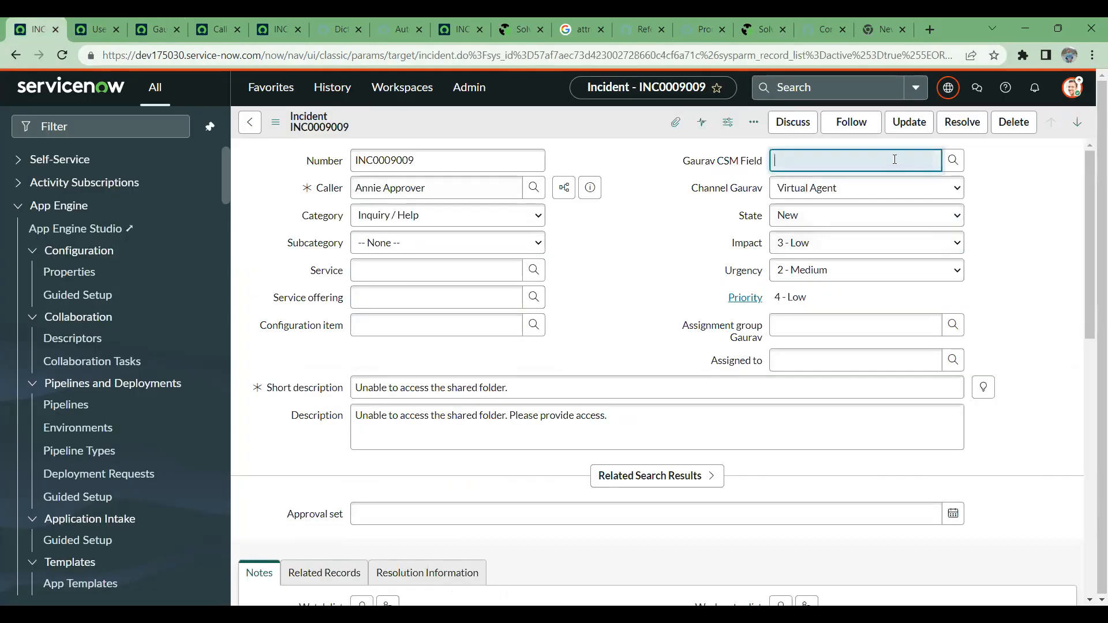
{"action": "left_click", "coordinate": [105, 20]}
{"action": "left_click", "coordinate": [165, 19]}
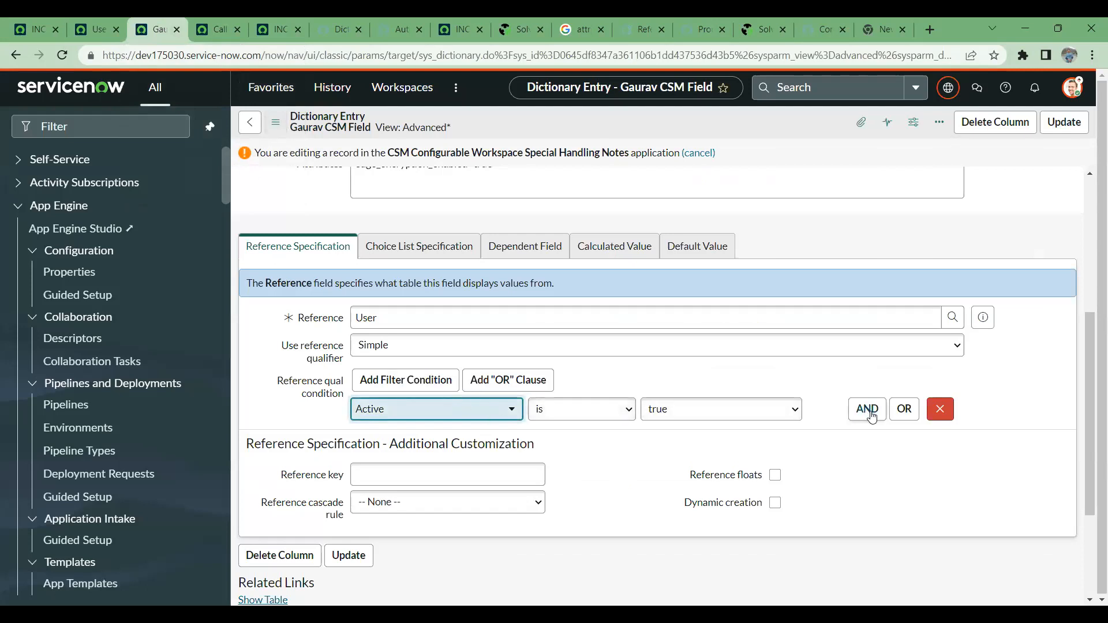
- Change the reference qualifier condition to the Email field with the contains operator
{"action": "left_click", "coordinate": [388, 411]}
{"action": "scroll", "coordinate": [407, 513], "scroll_direction": "down", "scroll_amount": 3}
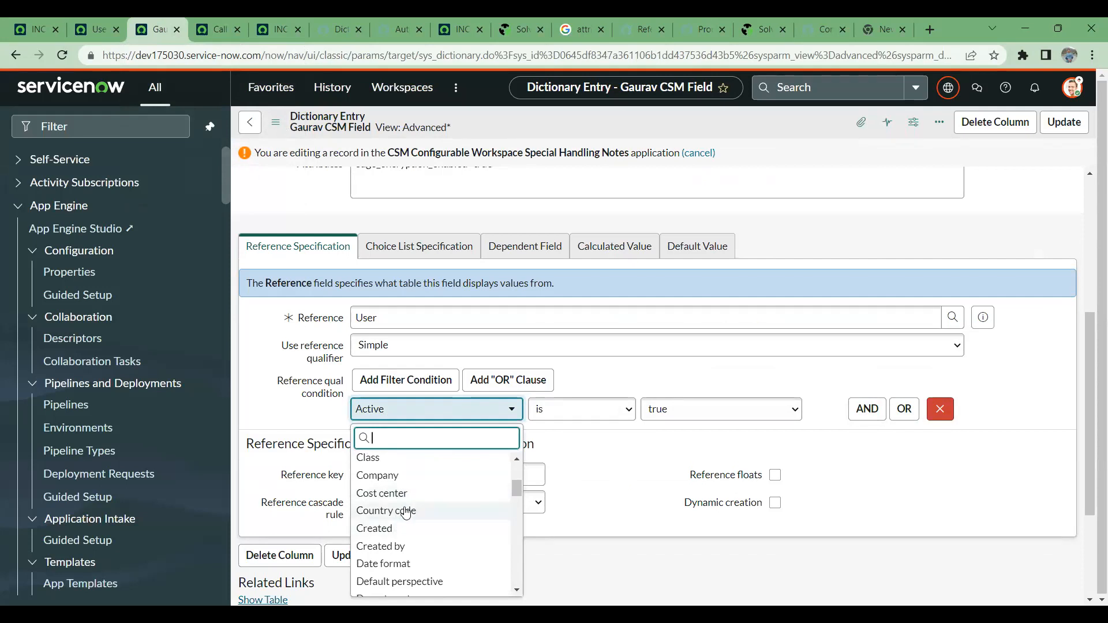
{"action": "scroll", "coordinate": [406, 513], "scroll_direction": "down", "scroll_amount": 2}
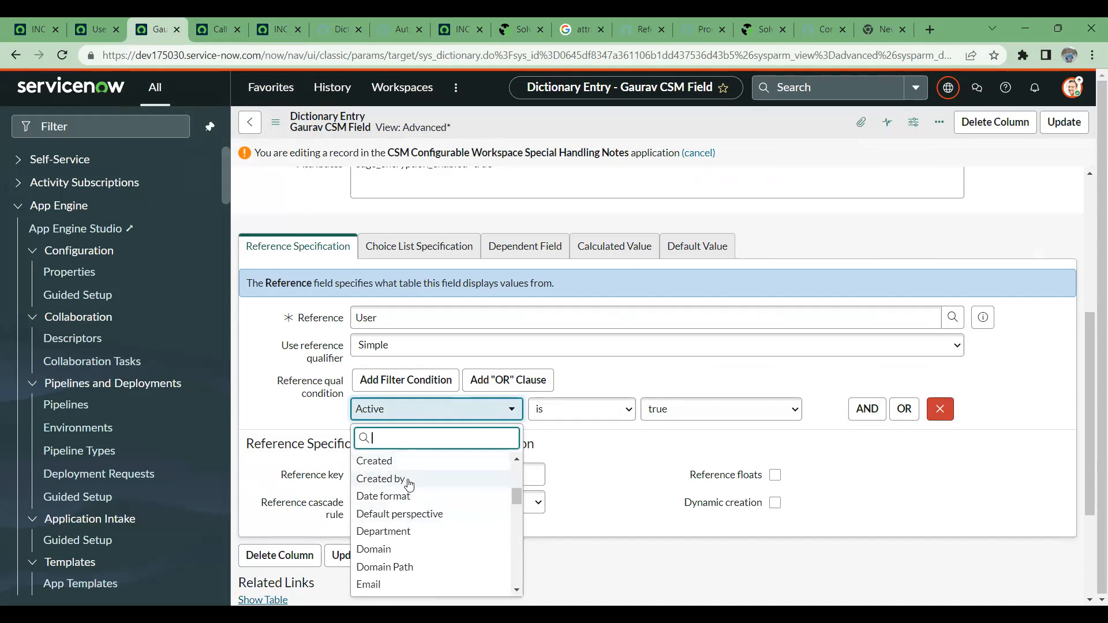
{"action": "scroll", "coordinate": [407, 496], "scroll_direction": "down", "scroll_amount": 2}
{"action": "scroll", "coordinate": [408, 511], "scroll_direction": "down", "scroll_amount": 2}
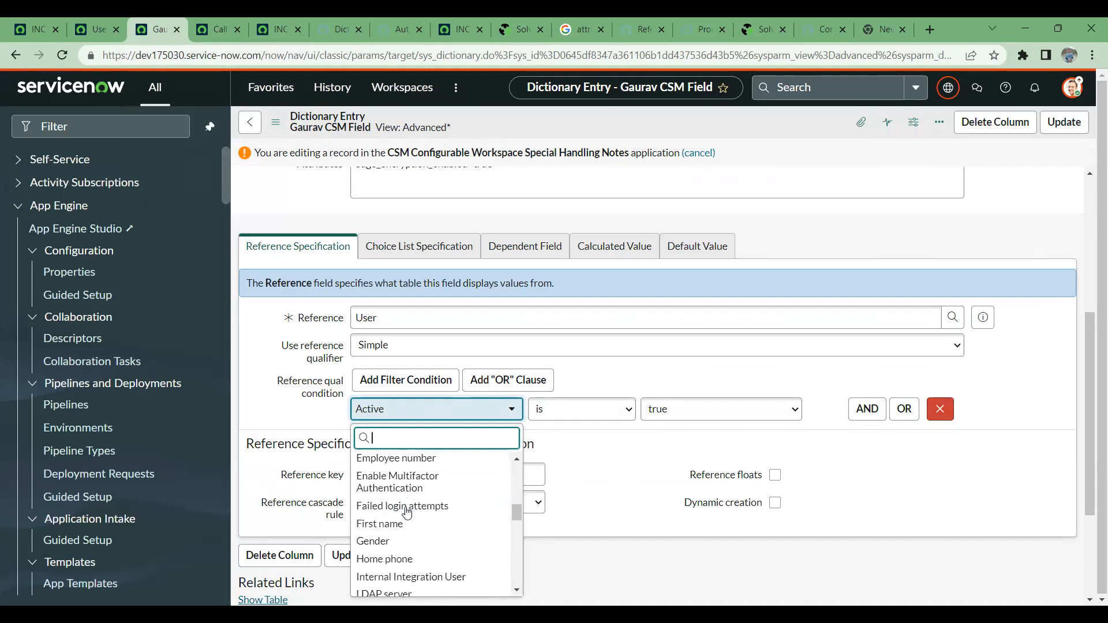
{"action": "scroll", "coordinate": [406, 512], "scroll_direction": "up", "scroll_amount": 2}
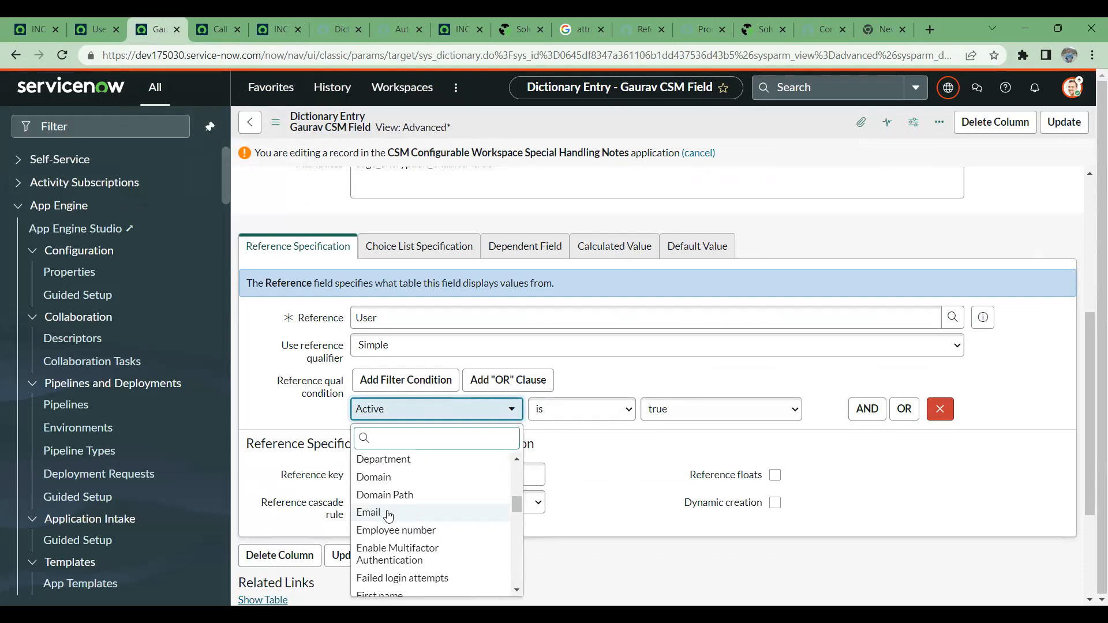
{"action": "left_click", "coordinate": [388, 513]}
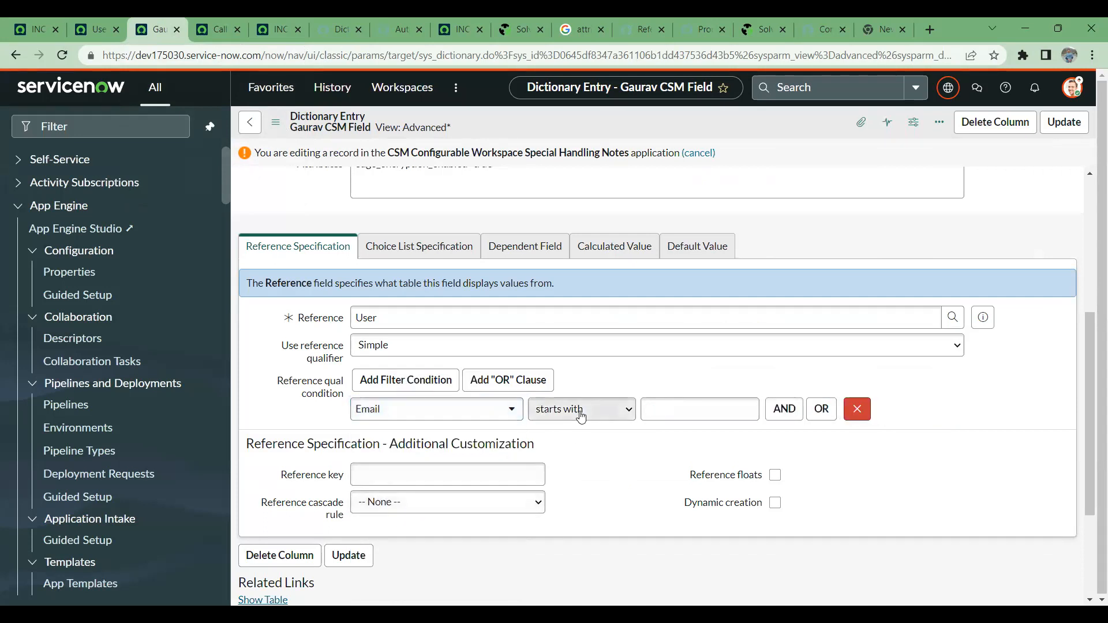
{"action": "left_click", "coordinate": [589, 303]}
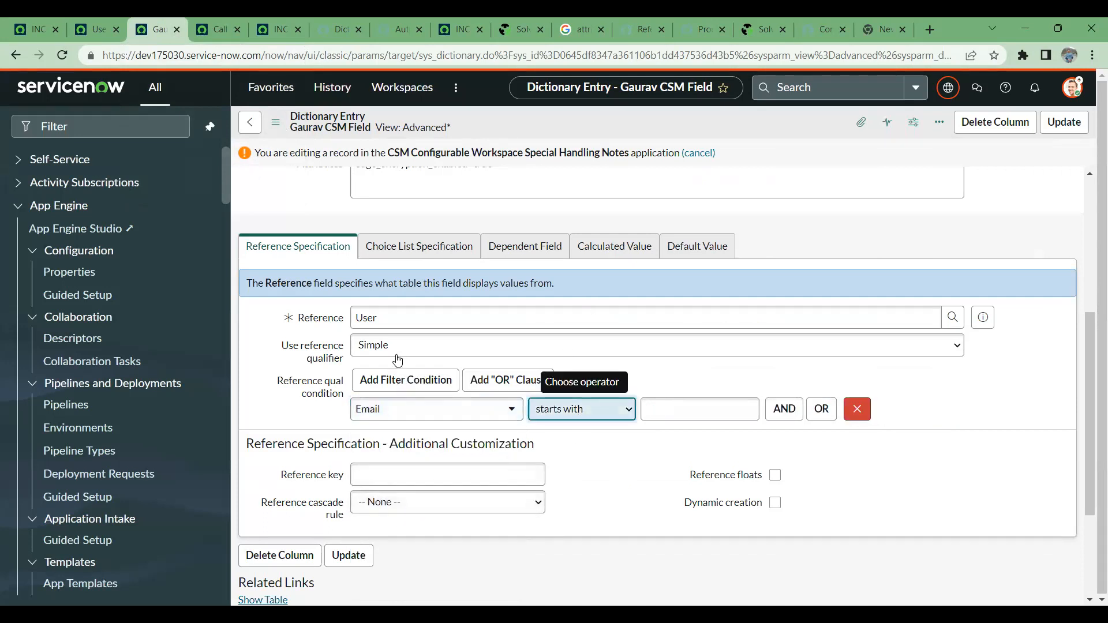
- Review the column label and reference settings in the CSM field's dictionary entry
{"action": "scroll", "coordinate": [353, 320], "scroll_direction": "up", "scroll_amount": 5}
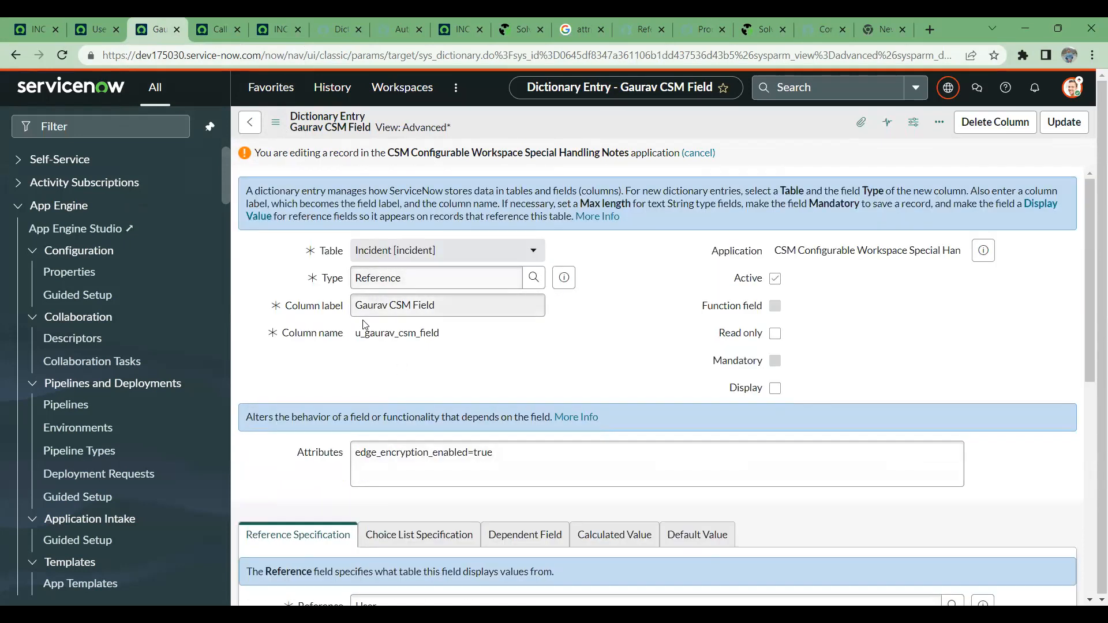
{"action": "left_click_drag", "start_coordinate": [354, 305], "coordinate": [503, 298]}
{"action": "scroll", "coordinate": [283, 263], "scroll_direction": "down", "scroll_amount": 5}
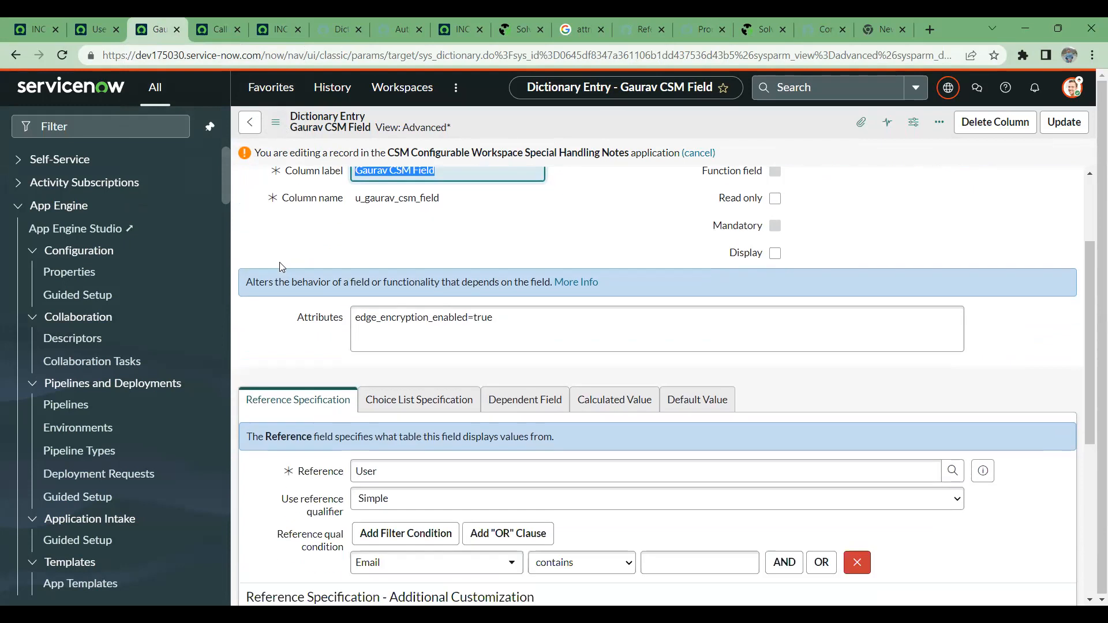
{"action": "scroll", "coordinate": [358, 376], "scroll_direction": "up", "scroll_amount": 5}
{"action": "scroll", "coordinate": [358, 376], "scroll_direction": "down", "scroll_amount": 4}
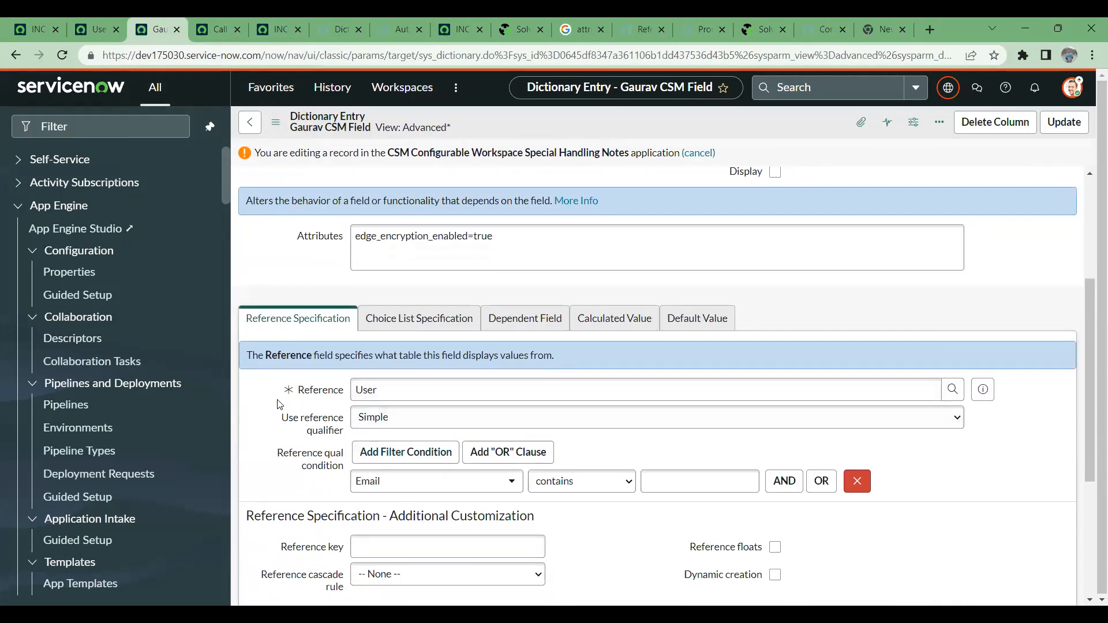
{"action": "scroll", "coordinate": [320, 392], "scroll_direction": "up", "scroll_amount": 4}
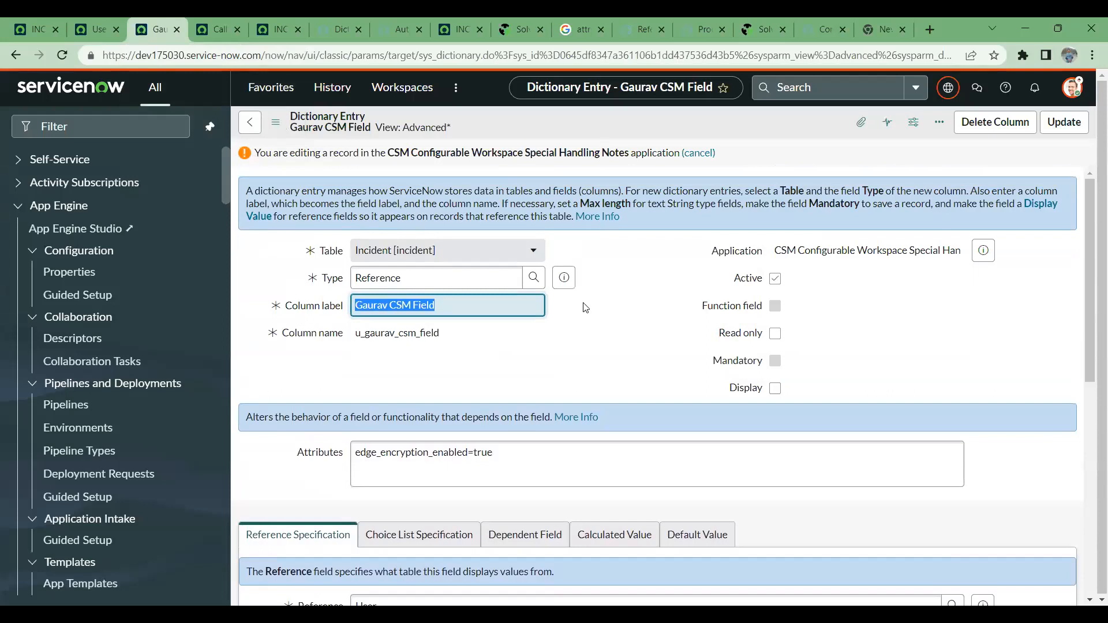
{"action": "scroll", "coordinate": [325, 379], "scroll_direction": "down", "scroll_amount": 5}
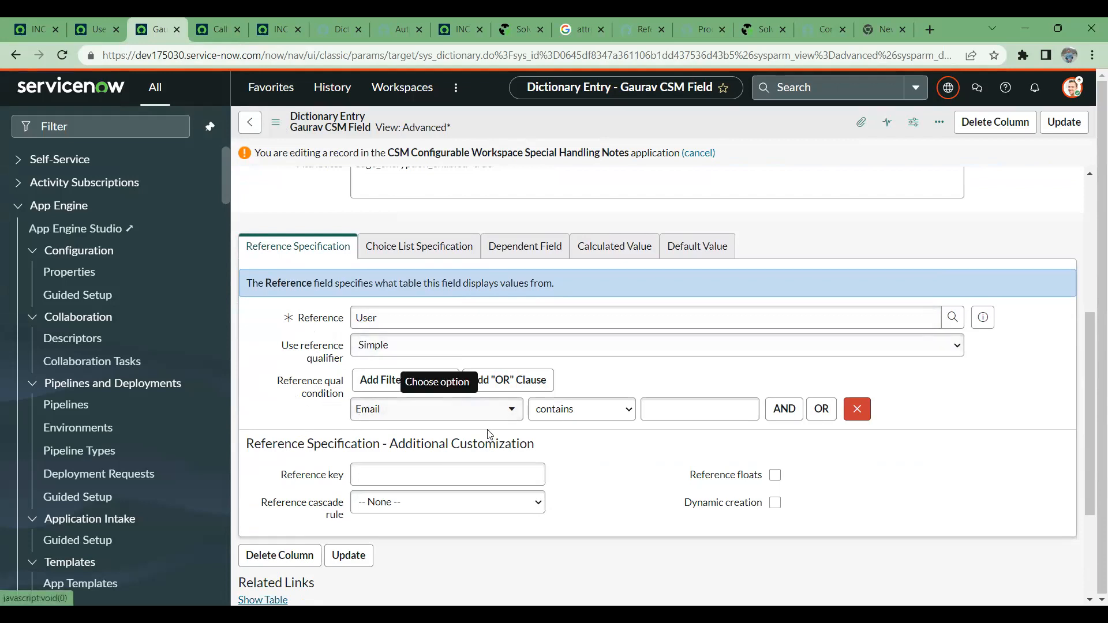
{"action": "left_click", "coordinate": [692, 415]}
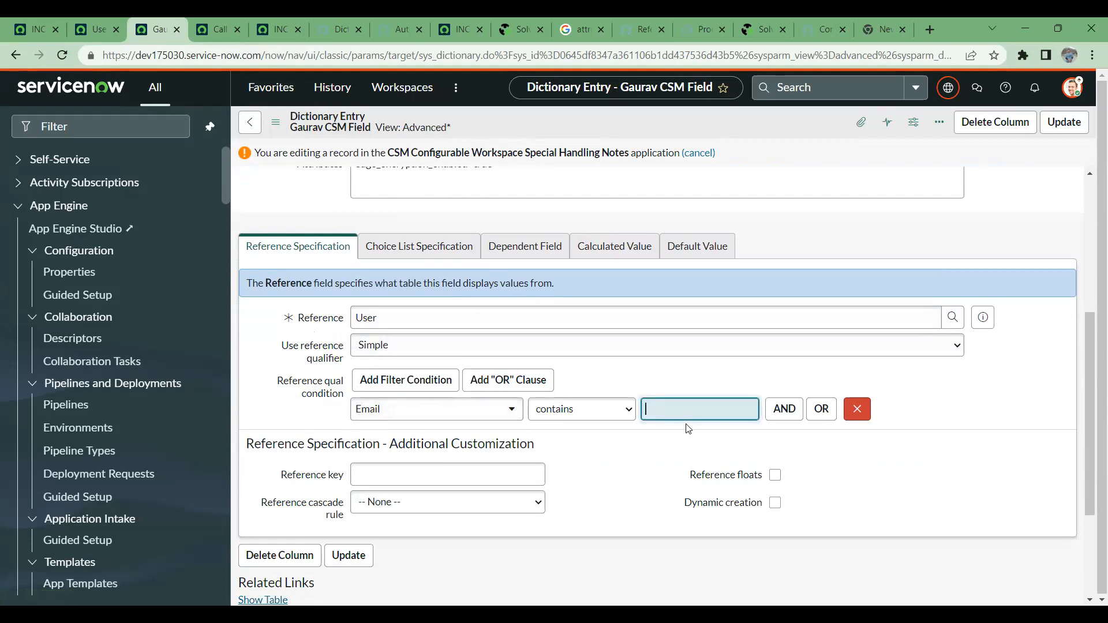
{"action": "type", "text": "@example"}
{"action": "left_click_drag", "start_coordinate": [718, 408], "coordinate": [654, 410]}
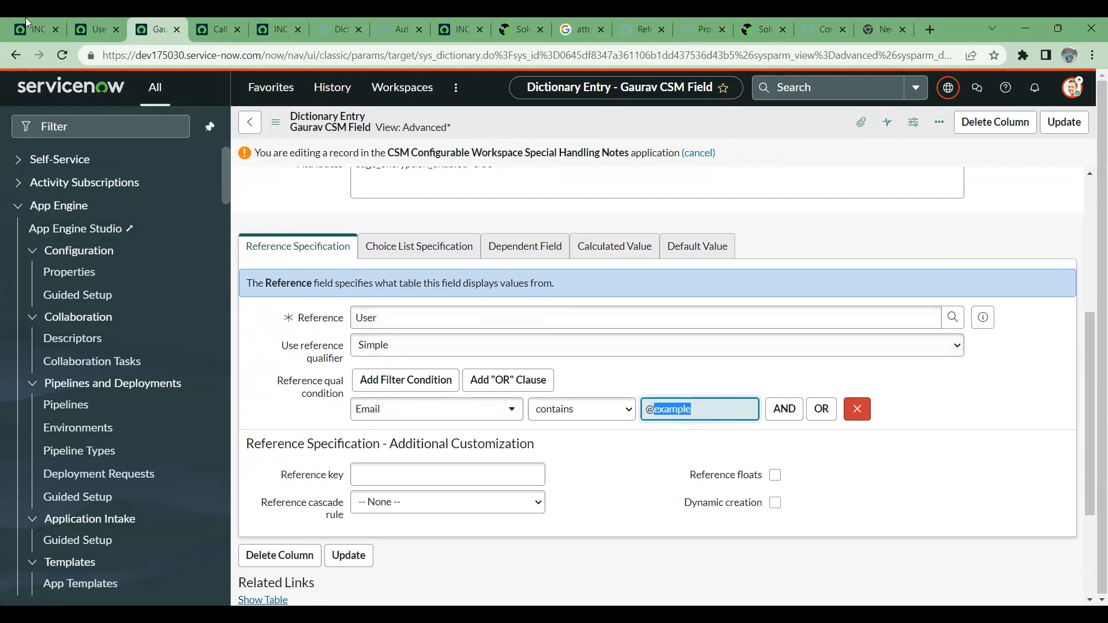
- Change the domain in the first listed user's email from the users list to XYZ and save the cell
{"action": "left_click", "coordinate": [92, 22]}
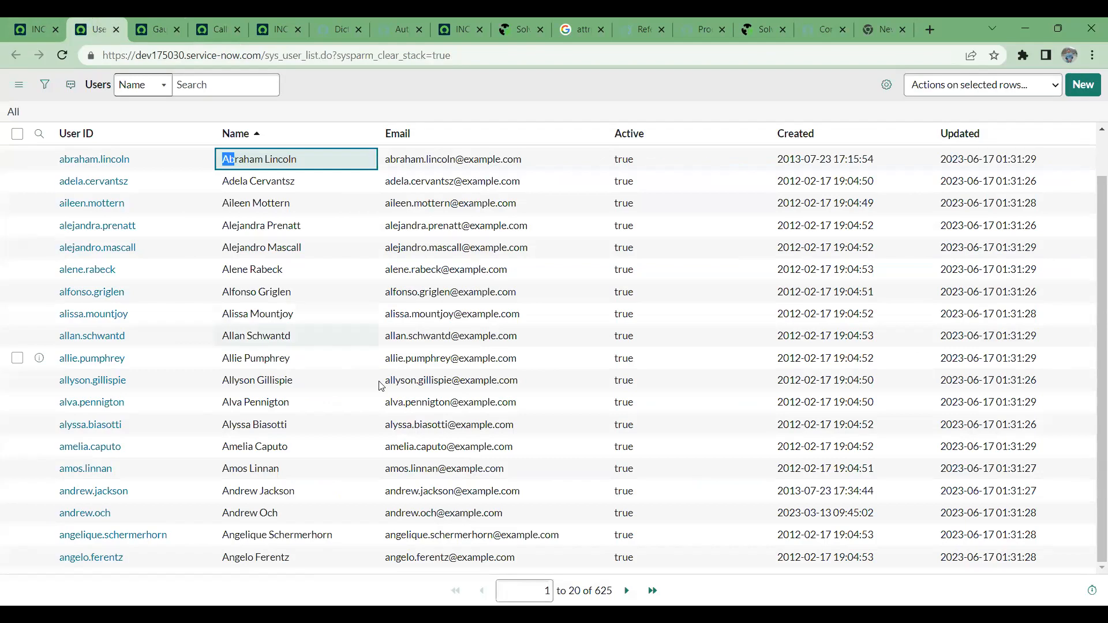
{"action": "left_click", "coordinate": [551, 152]}
{"action": "double_click", "coordinate": [549, 148]}
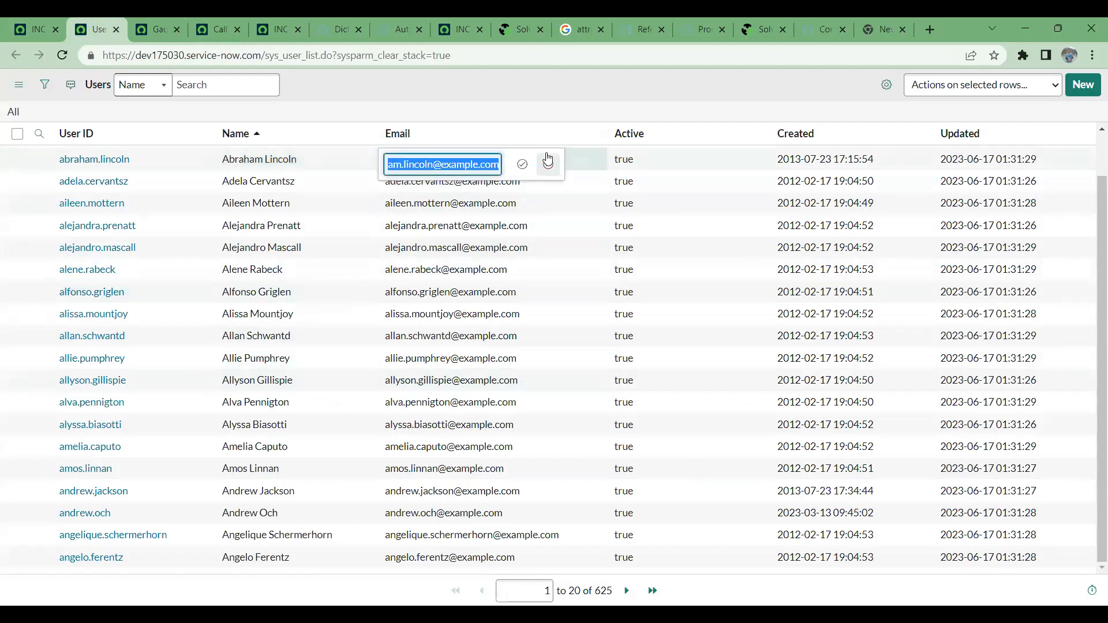
{"action": "left_click", "coordinate": [446, 166]}
{"action": "left_click_drag", "start_coordinate": [445, 165], "coordinate": [479, 164]}
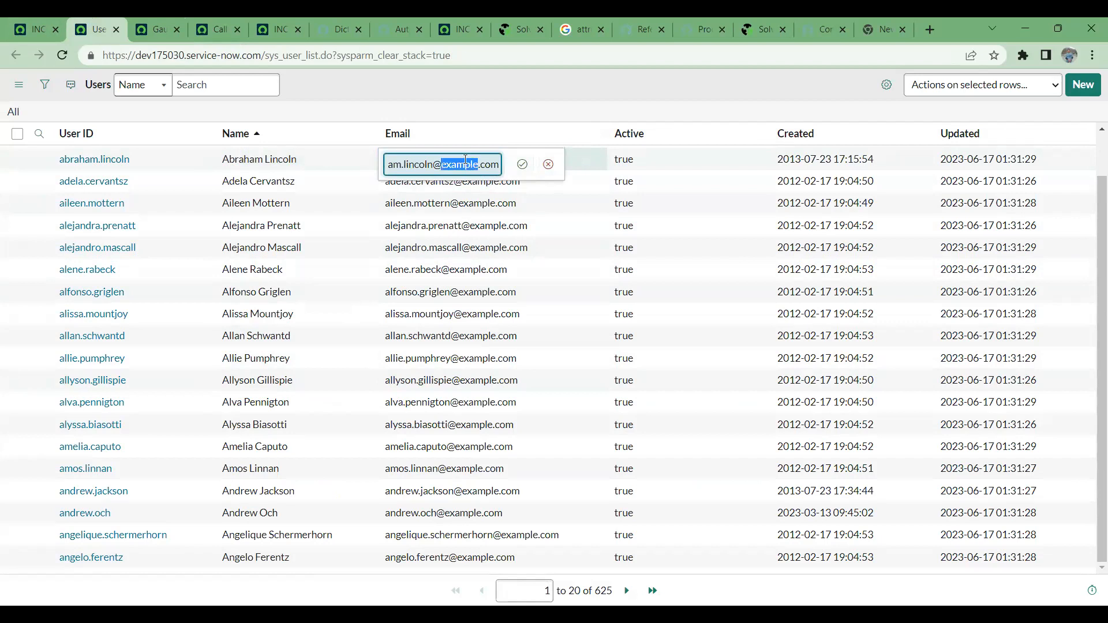
{"action": "type", "text": "XYZ"}
{"action": "left_click", "coordinate": [523, 165]}
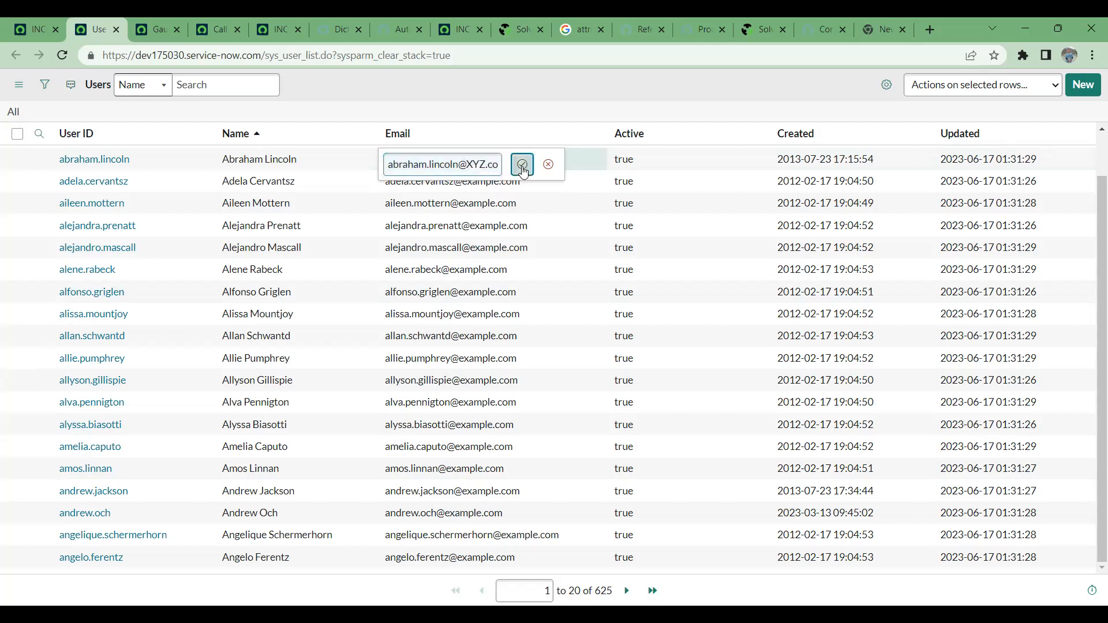
{"action": "left_click", "coordinate": [165, 23]}
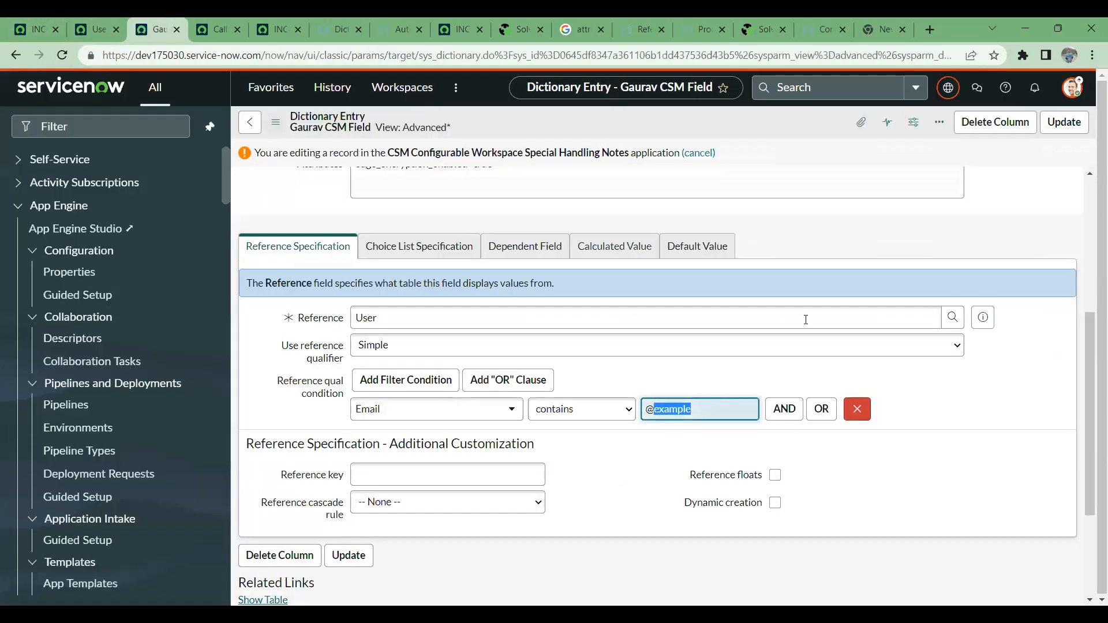
{"action": "key", "text": "BackSpace"}
{"action": "type", "text": "X"}
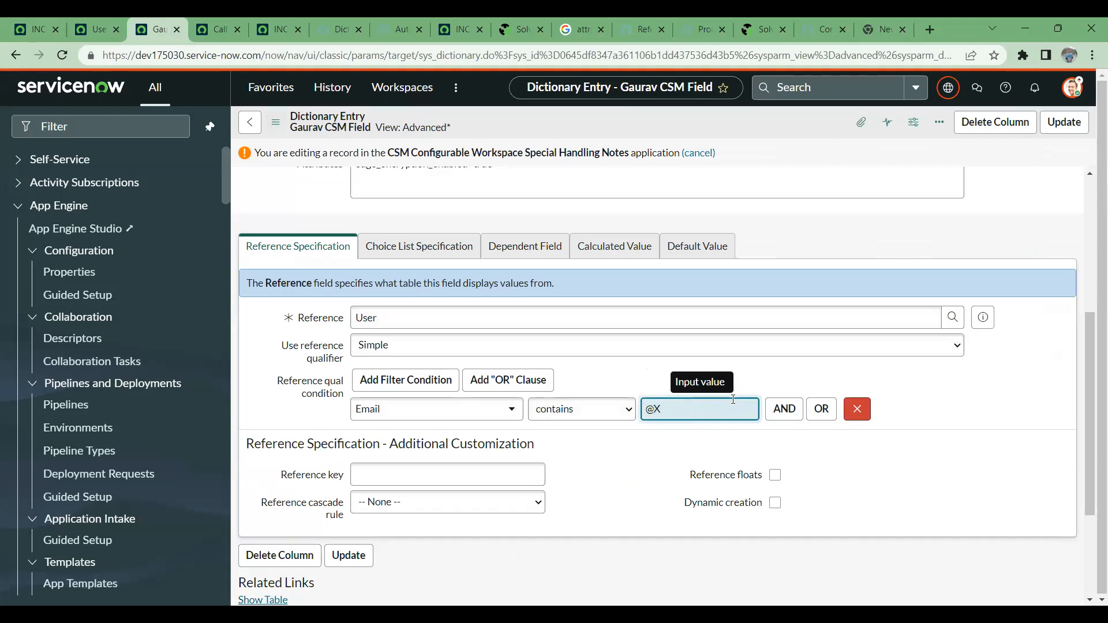
{"action": "type", "text": "XZ.COM"}
{"action": "key", "text": "BackSpace"}
{"action": "key", "text": "BackSpace"}
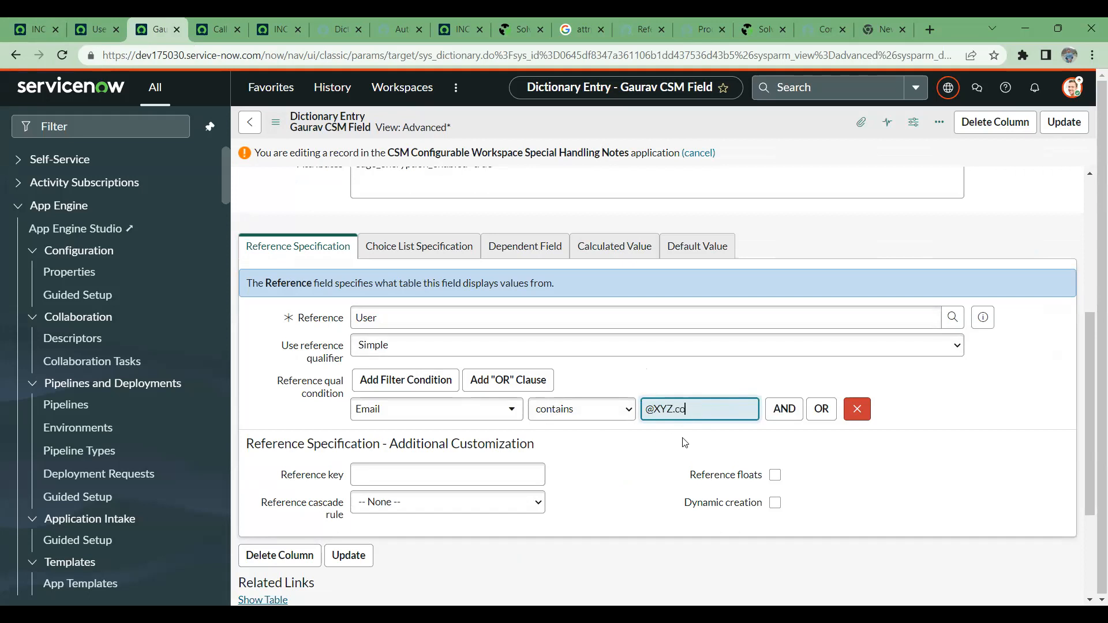
{"action": "right_click", "coordinate": [710, 123]}
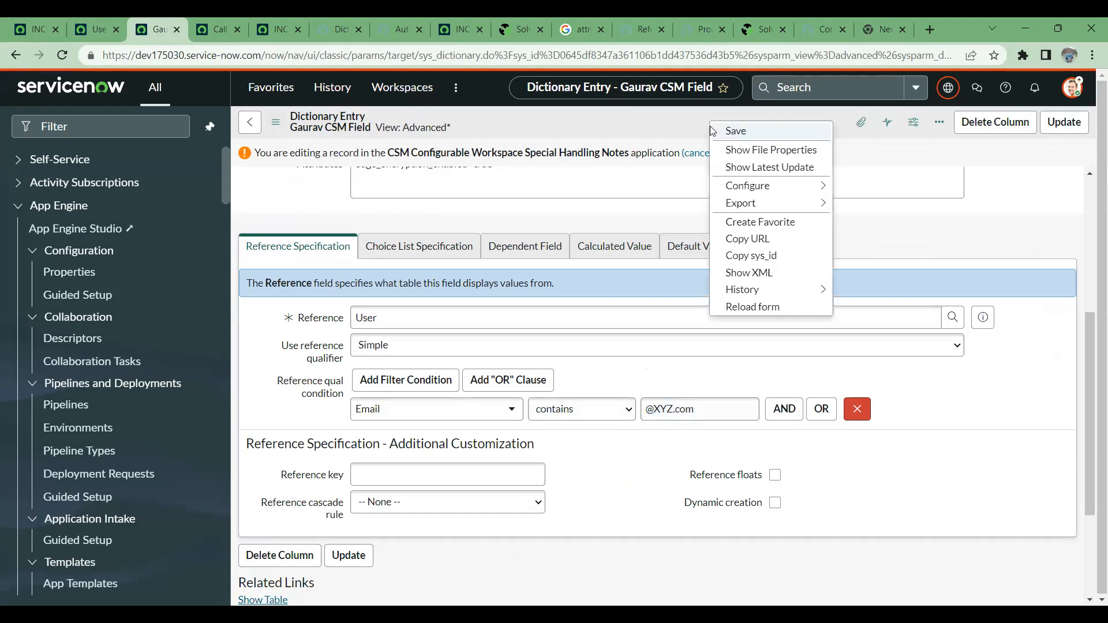
{"action": "left_click", "coordinate": [731, 133]}
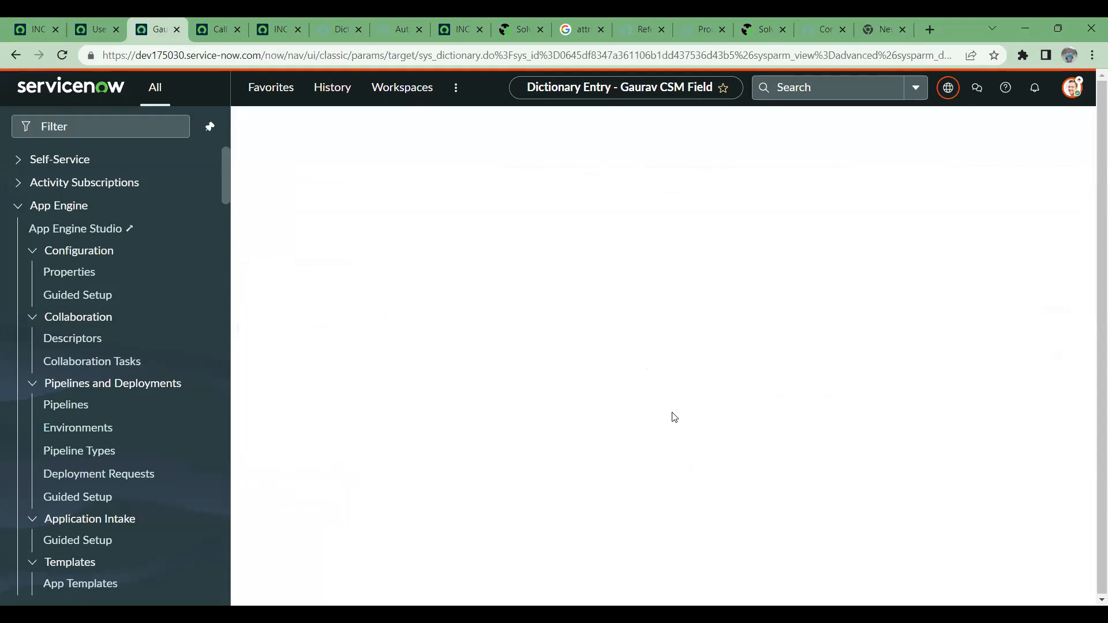
{"action": "scroll", "coordinate": [637, 370], "scroll_direction": "down", "scroll_amount": 2}
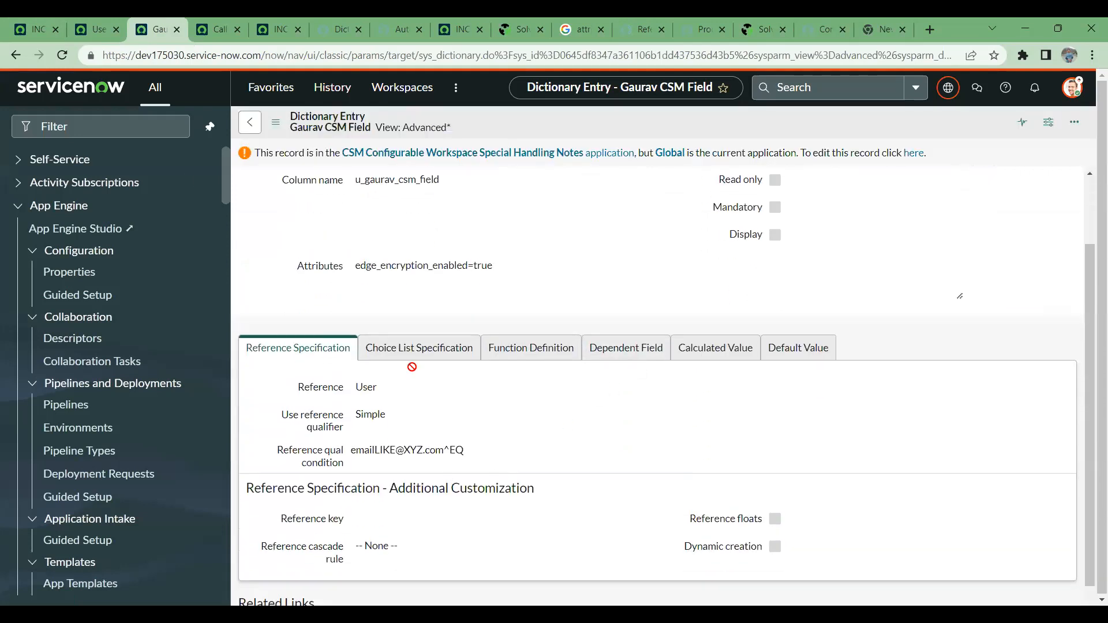
- Reload the incident form and open the lookup list of the custom CSM field to check the selectable users
{"action": "left_click", "coordinate": [26, 21]}
{"action": "left_click", "coordinate": [60, 57]}
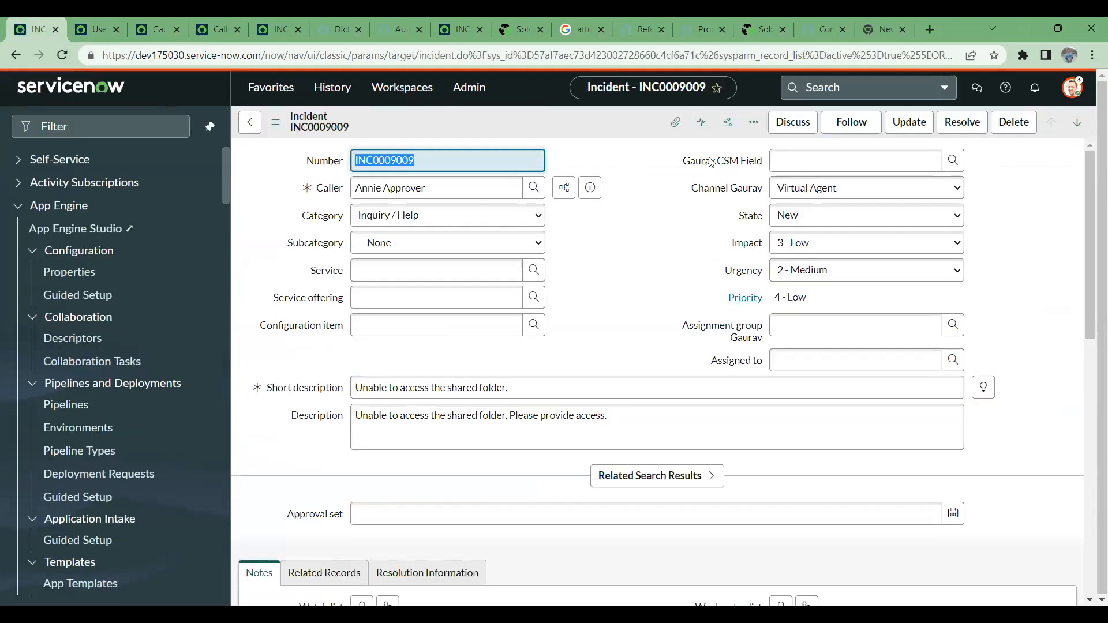
{"action": "left_click", "coordinate": [953, 162]}
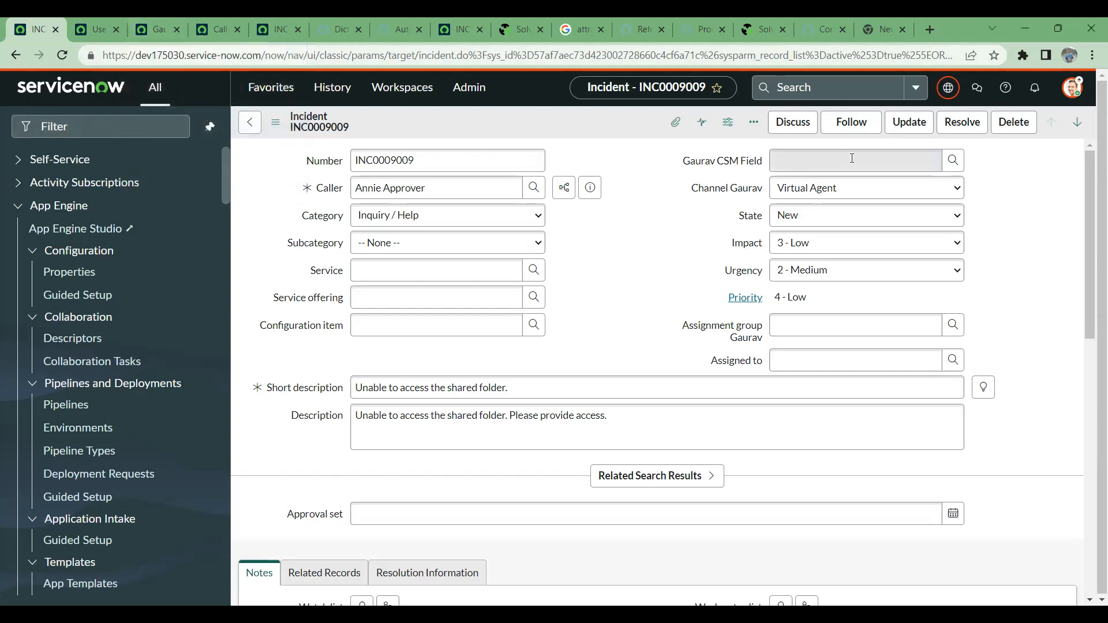
- Return to the CSM field's dictionary entry and enable editing in the CSM Configurable Workspace Special Handling Notes application
{"action": "left_click", "coordinate": [105, 25]}
{"action": "left_click", "coordinate": [160, 22]}
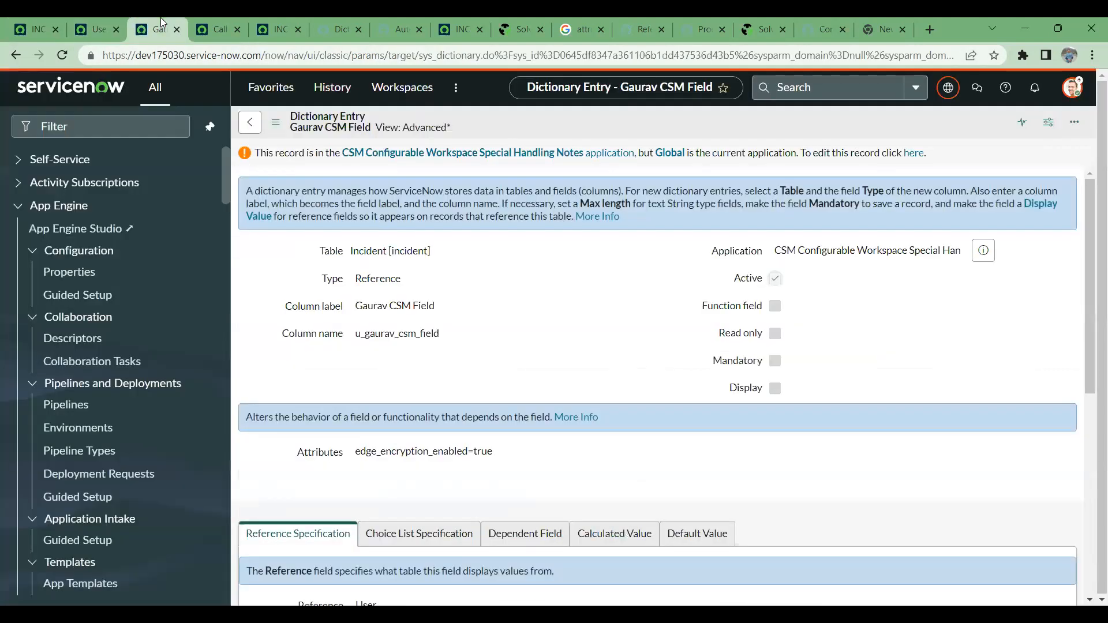
{"action": "scroll", "coordinate": [532, 371], "scroll_direction": "down", "scroll_amount": 6}
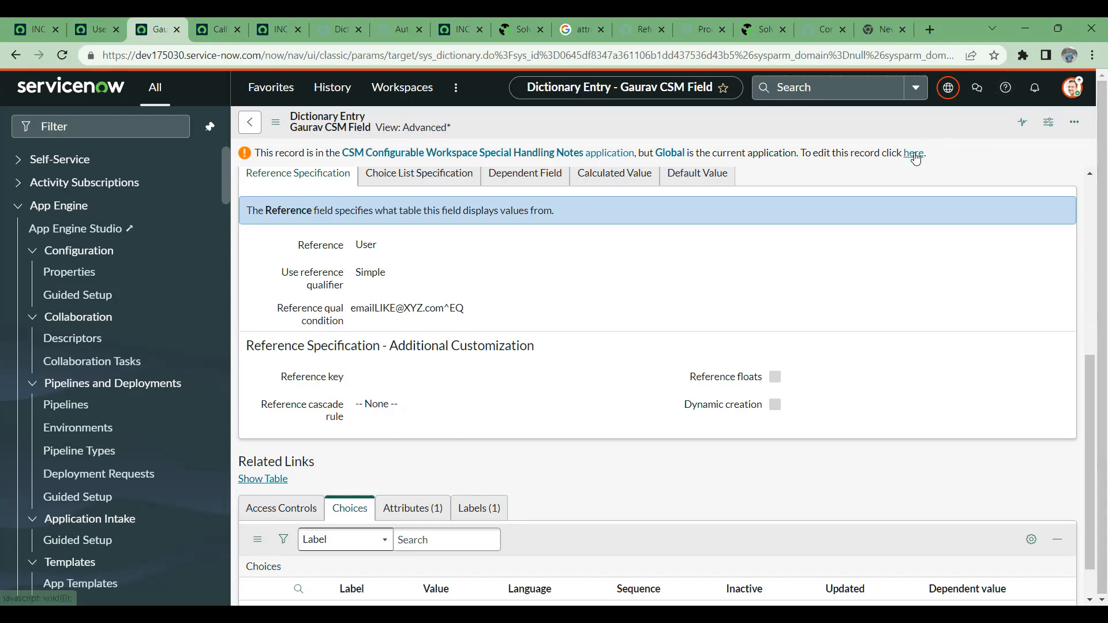
{"action": "scroll", "coordinate": [417, 329], "scroll_direction": "down", "scroll_amount": 4}
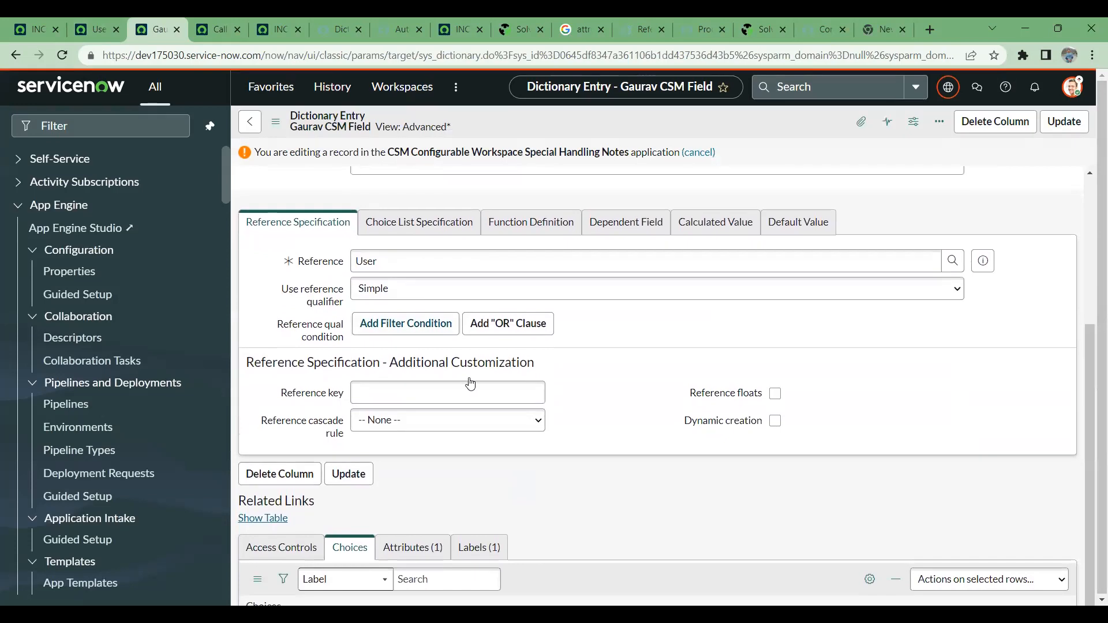
- Review the default value, calculated value, dependent field and choice list settings, ending at the reference specification
{"action": "scroll", "coordinate": [488, 378], "scroll_direction": "down", "scroll_amount": 3}
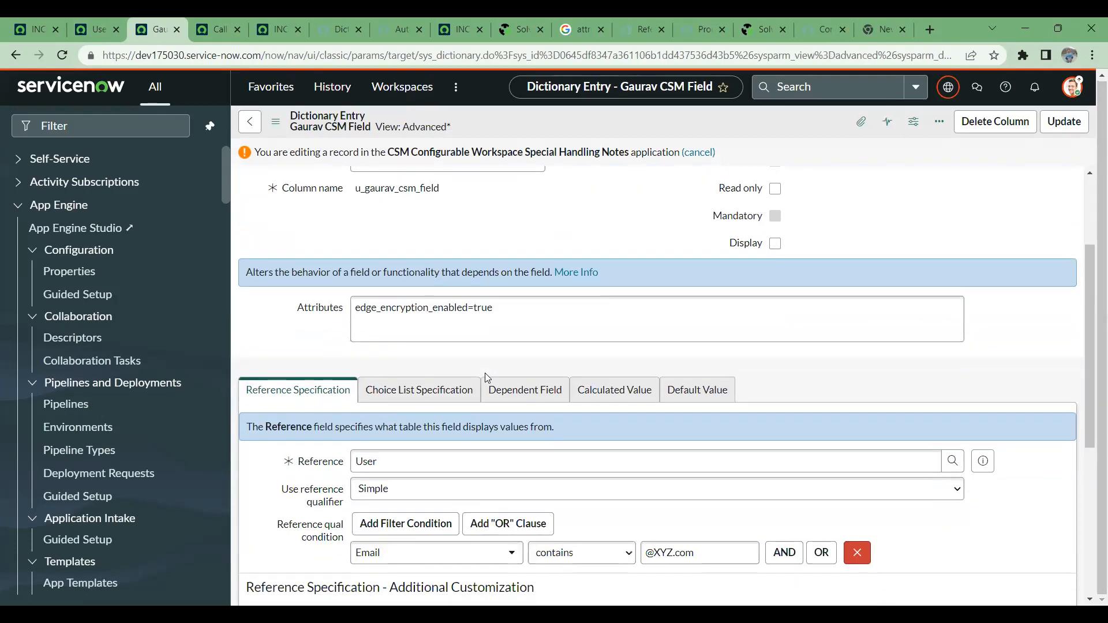
{"action": "left_click", "coordinate": [725, 399]}
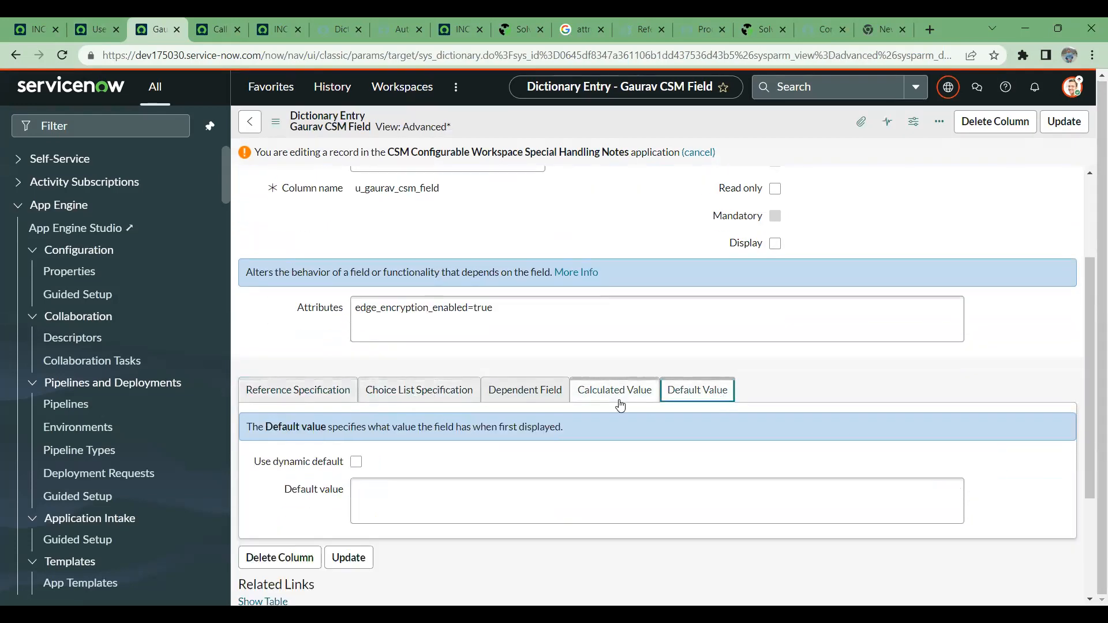
{"action": "left_click", "coordinate": [616, 398]}
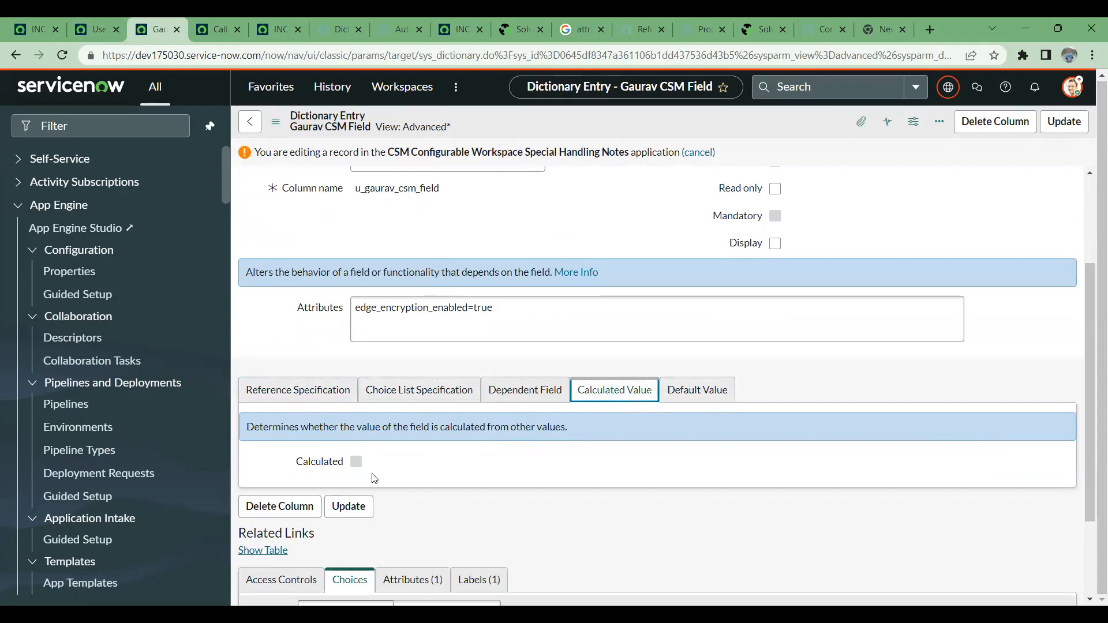
{"action": "left_click", "coordinate": [536, 397]}
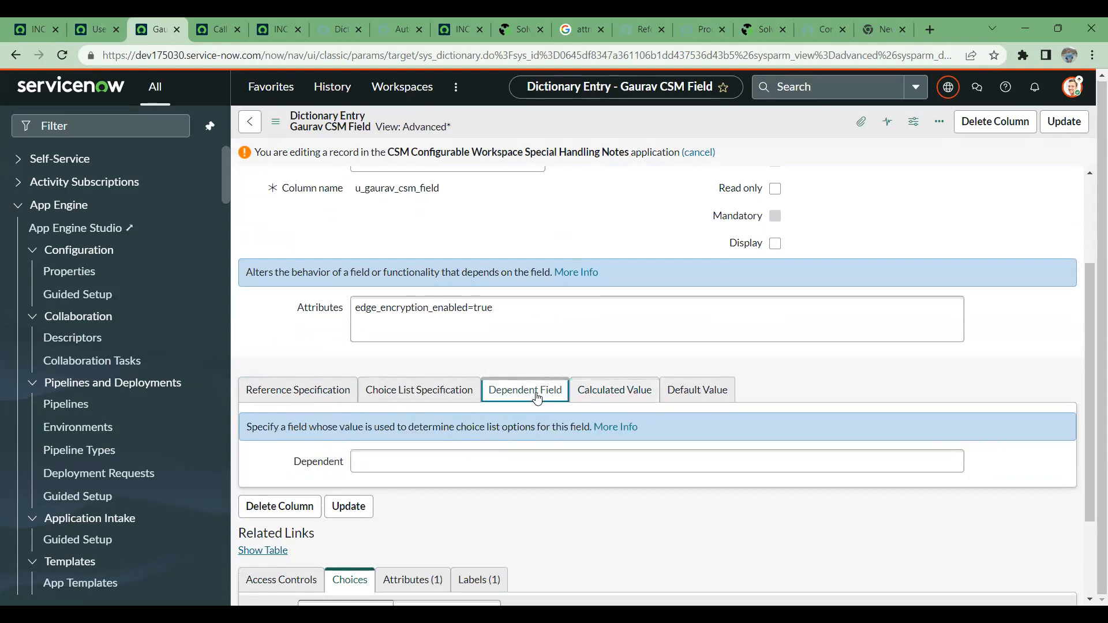
{"action": "left_click", "coordinate": [435, 401]}
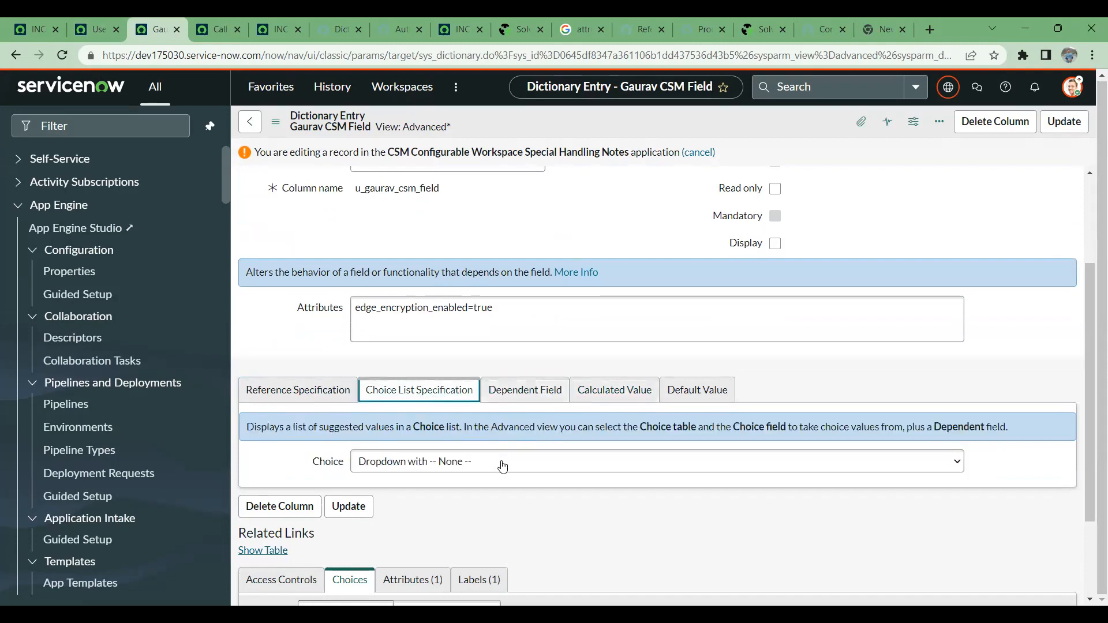
{"action": "left_click", "coordinate": [301, 395]}
{"action": "scroll", "coordinate": [325, 427], "scroll_direction": "down", "scroll_amount": 5}
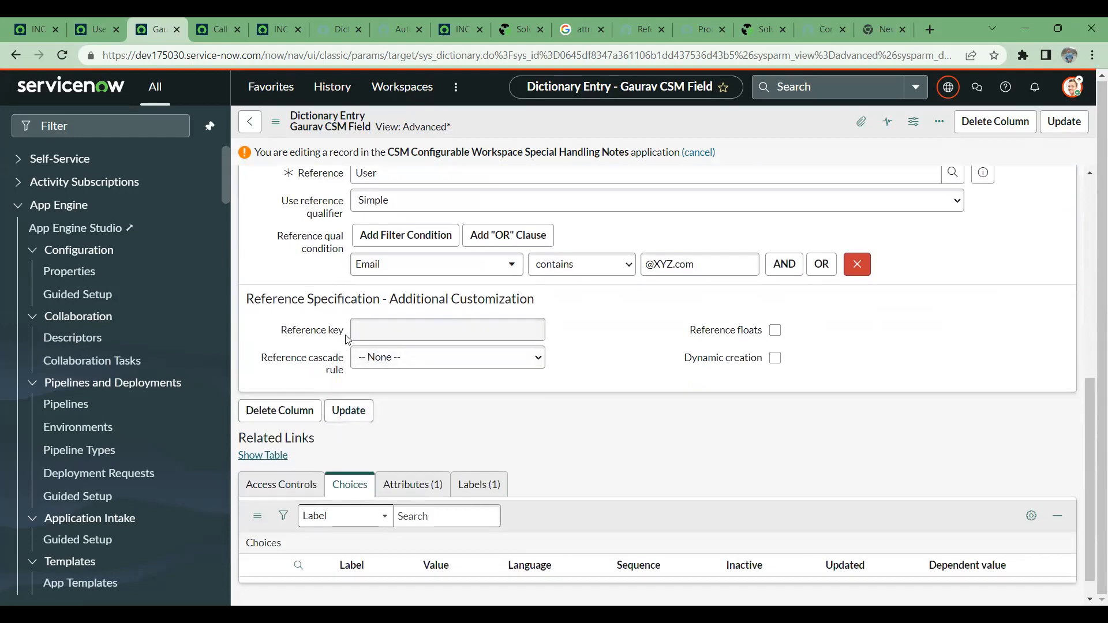
- Highlight the Additional Customization heading of the reference specification and check the Reference cascade rule options
{"action": "left_click_drag", "start_coordinate": [251, 299], "coordinate": [592, 307]}
{"action": "left_click", "coordinate": [473, 367]}
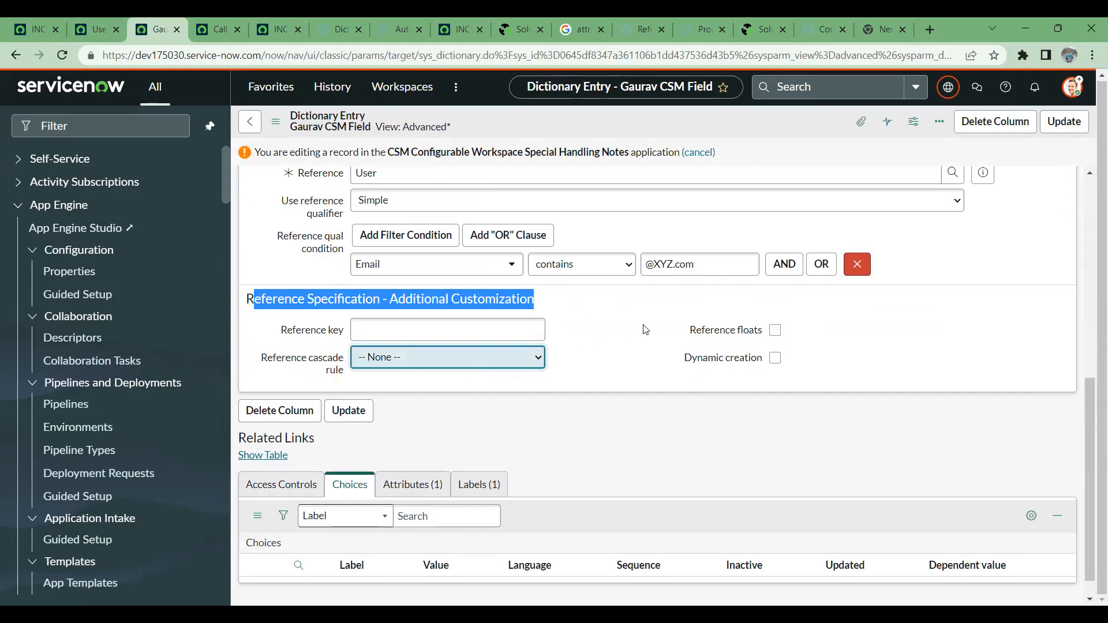
{"action": "left_click", "coordinate": [655, 303]}
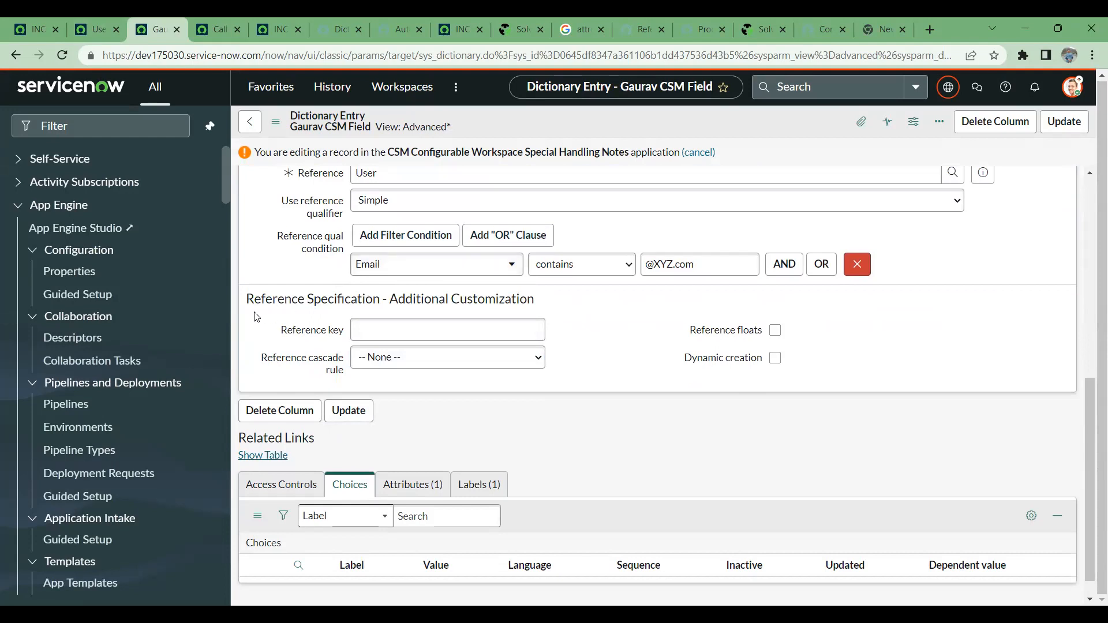
- Search the ServiceNow product documentation for "Reference Specification - Additional Customization" and open the Configure reference qualifiers article in a new tab
{"action": "left_click_drag", "start_coordinate": [245, 306], "coordinate": [400, 340]}
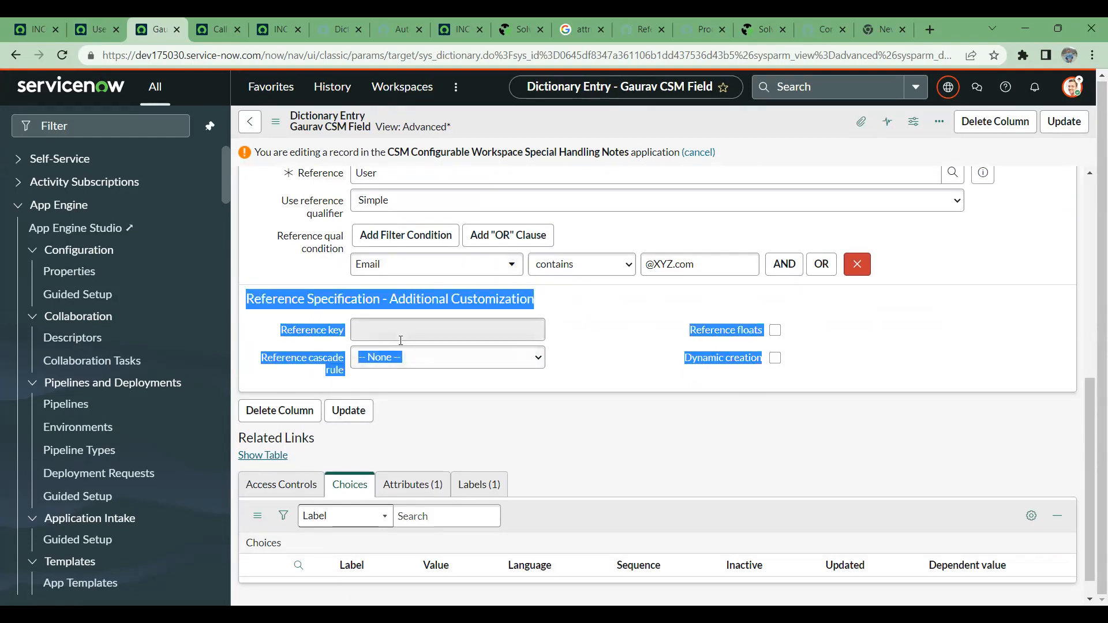
{"action": "left_click", "coordinate": [261, 320]}
{"action": "left_click_drag", "start_coordinate": [244, 301], "coordinate": [575, 296]}
{"action": "key", "text": "ctrl+c"}
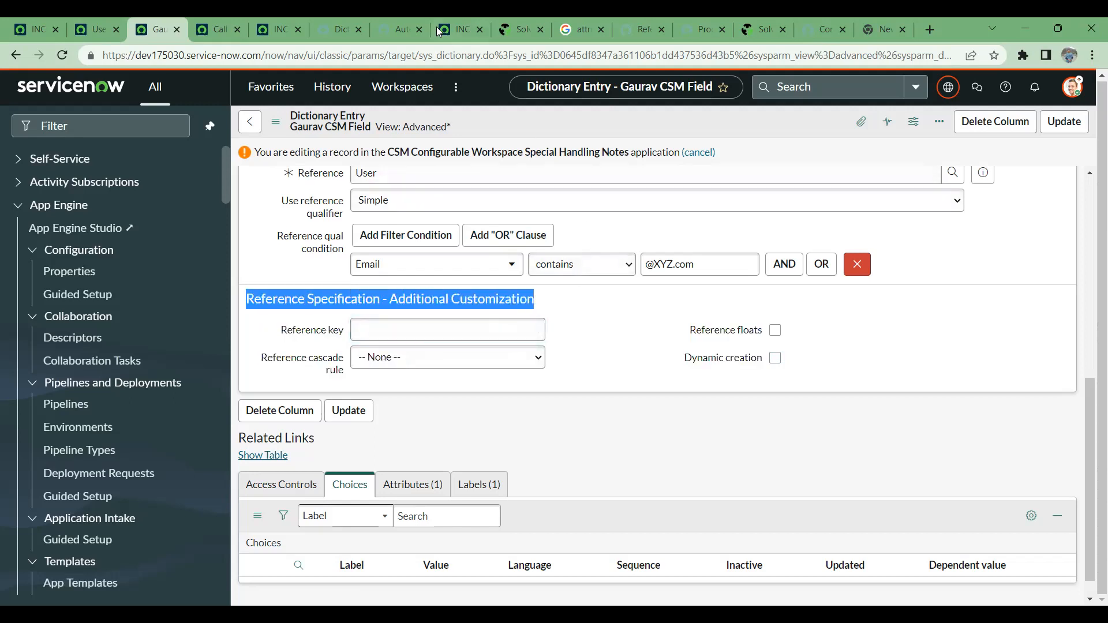
{"action": "left_click", "coordinate": [380, 18]}
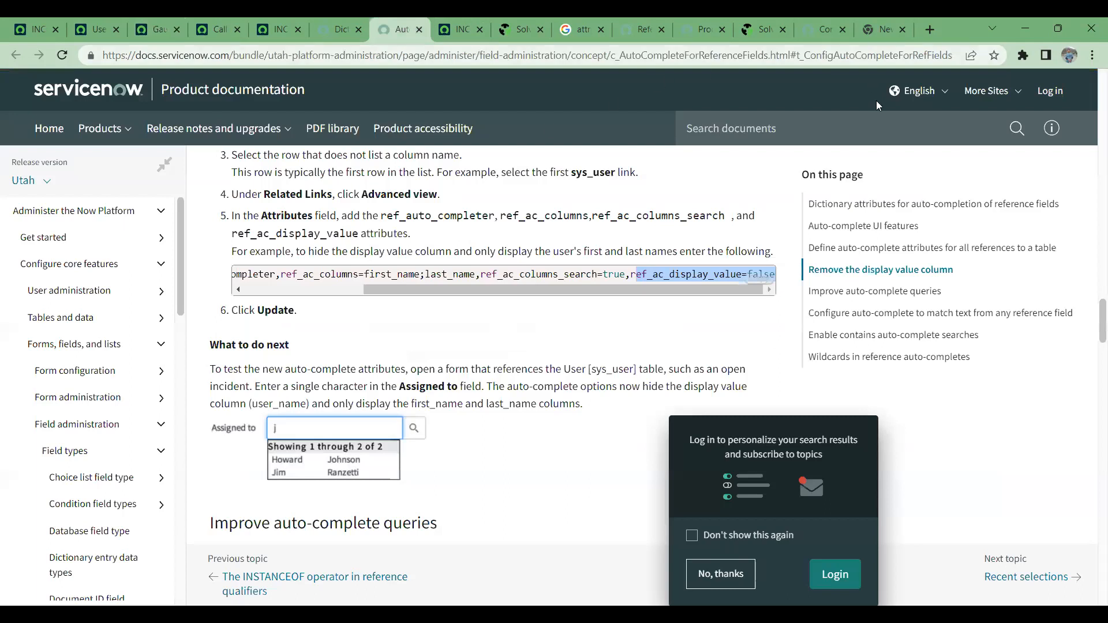
{"action": "left_click", "coordinate": [863, 125]}
{"action": "key", "text": "ctrl+v"}
{"action": "key", "text": "Return"}
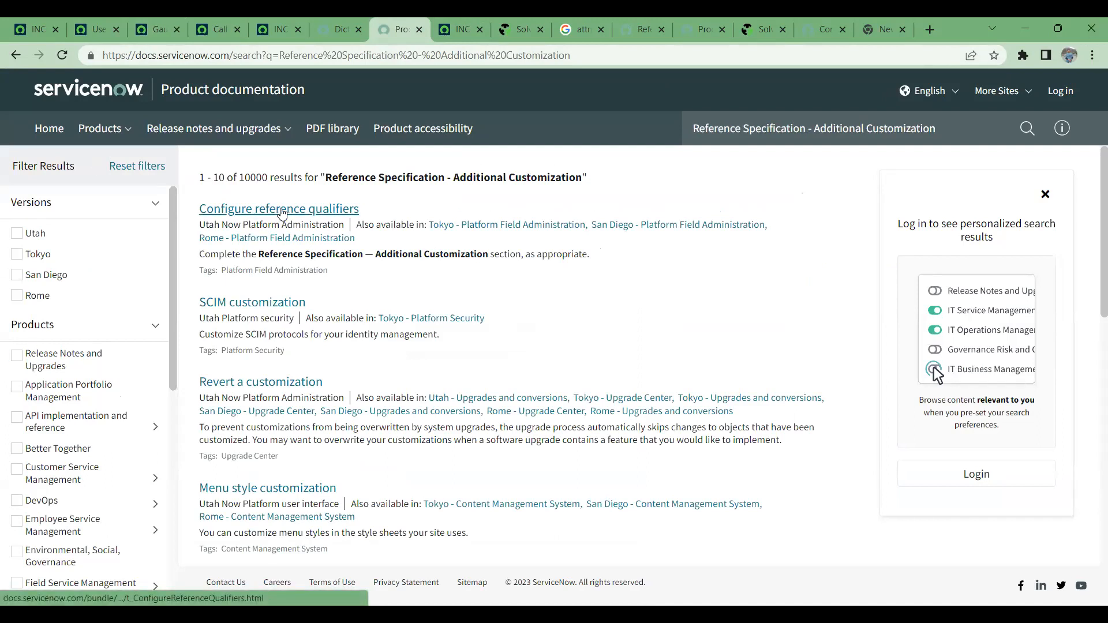
{"action": "right_click", "coordinate": [282, 212]}
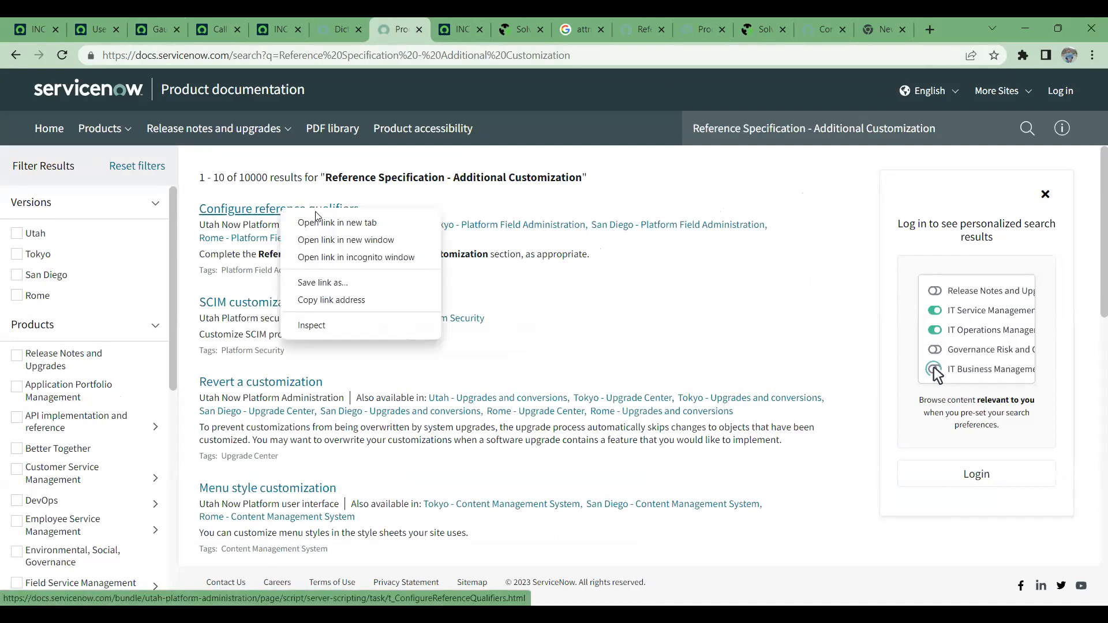
{"action": "left_click", "coordinate": [339, 231]}
- Run a Google search for "Reference Specification - Additional Customization" in the browser tab of the second incident form
{"action": "left_click", "coordinate": [485, 29]}
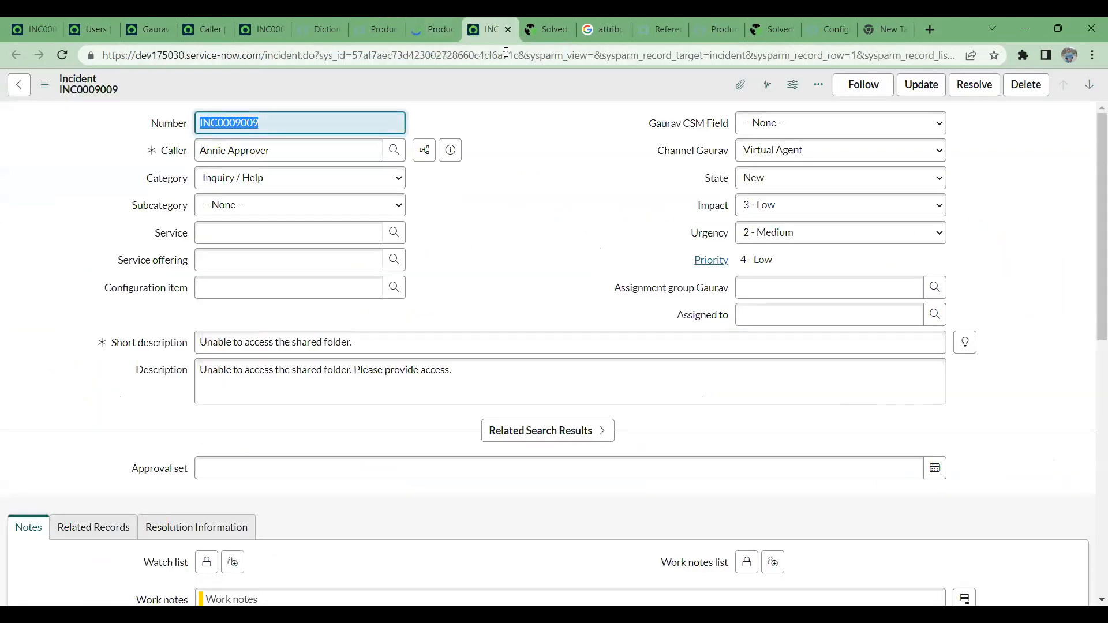
{"action": "left_click", "coordinate": [506, 53]}
{"action": "key", "text": "ctrl+v"}
{"action": "key", "text": "Return"}
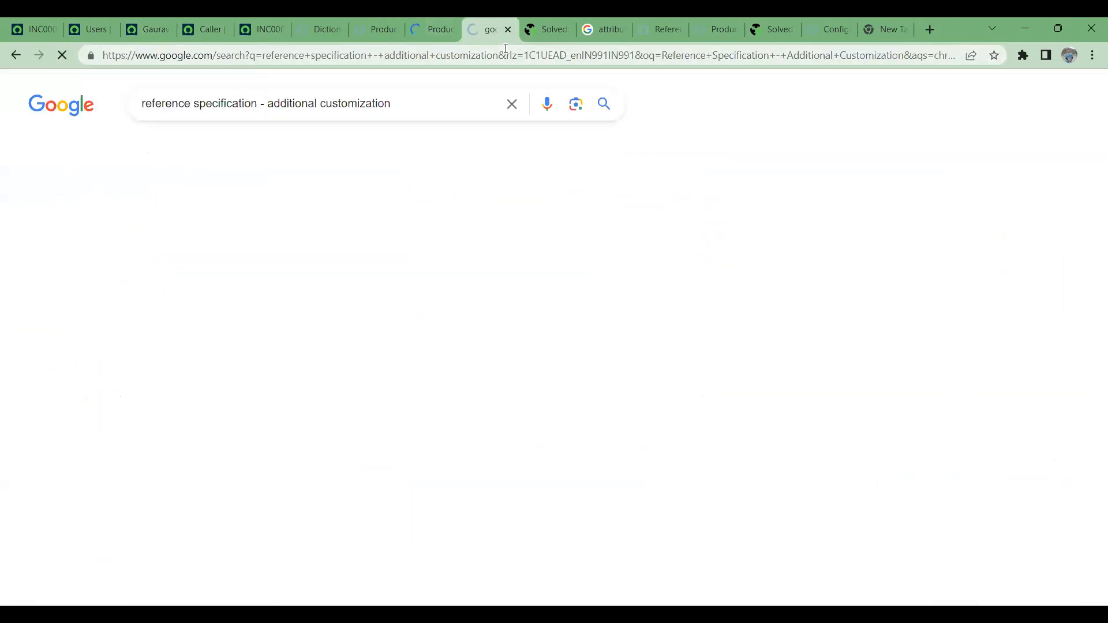
- Open the results on configuring a reference specification and configuring reference qualifiers in separate new tabs
{"action": "right_click", "coordinate": [312, 257]}
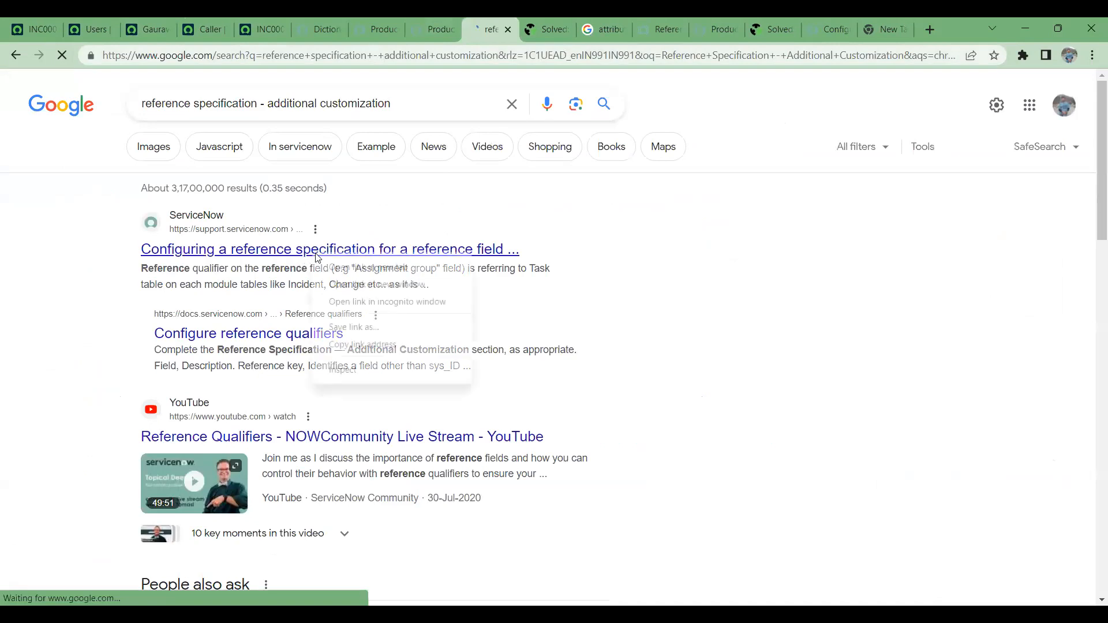
{"action": "left_click", "coordinate": [363, 266]}
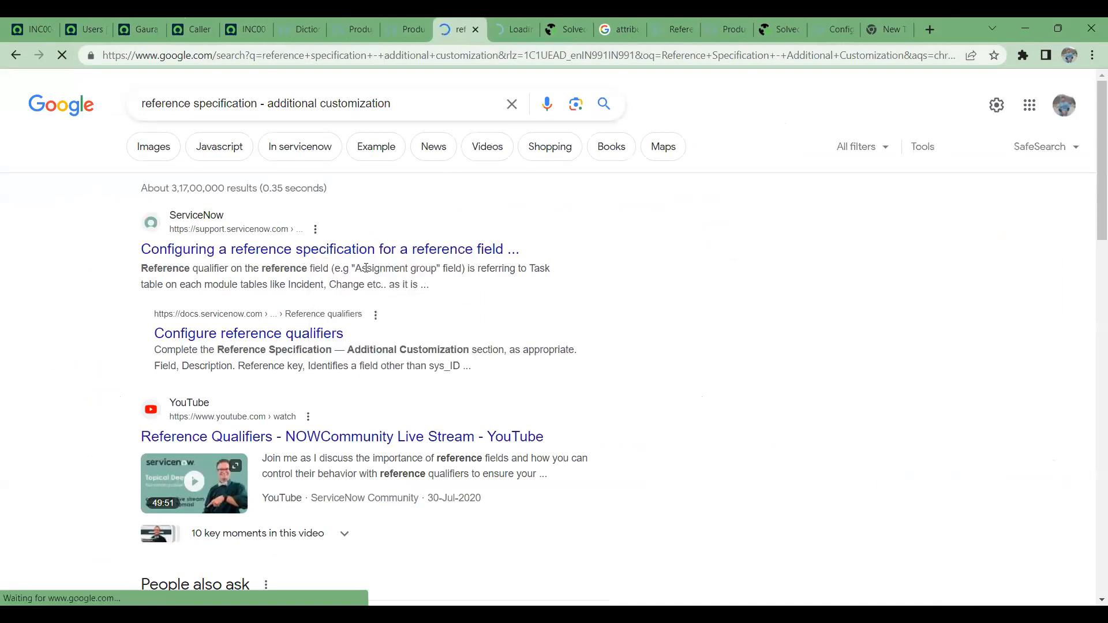
{"action": "right_click", "coordinate": [323, 338]}
{"action": "left_click", "coordinate": [357, 347]}
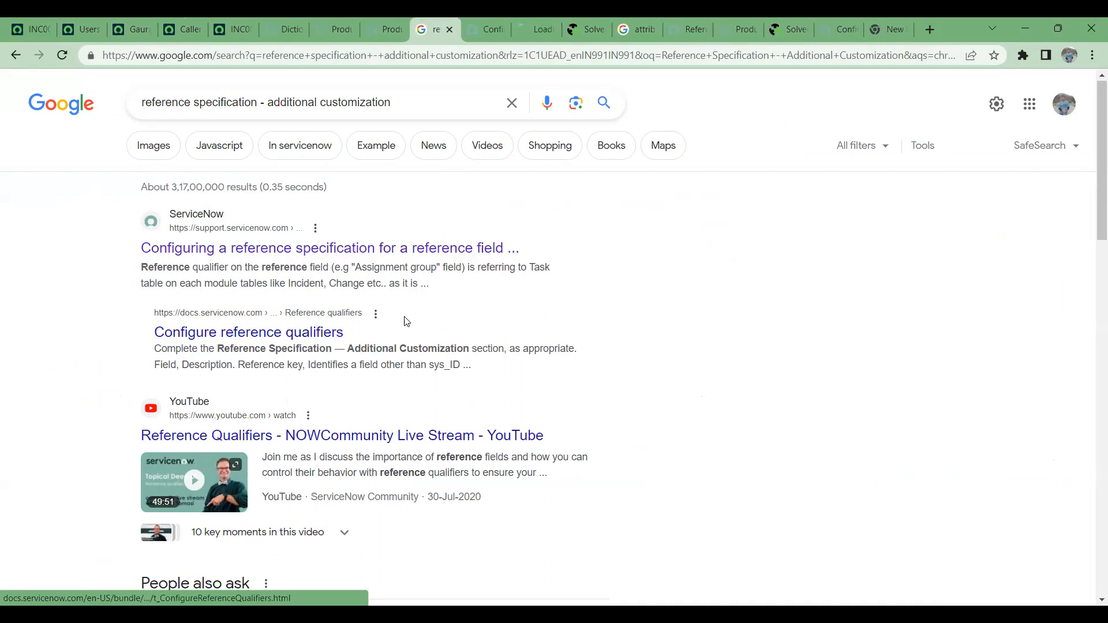
{"action": "scroll", "coordinate": [403, 322], "scroll_direction": "down", "scroll_amount": 7}
{"action": "scroll", "coordinate": [393, 365], "scroll_direction": "up", "scroll_amount": 5}
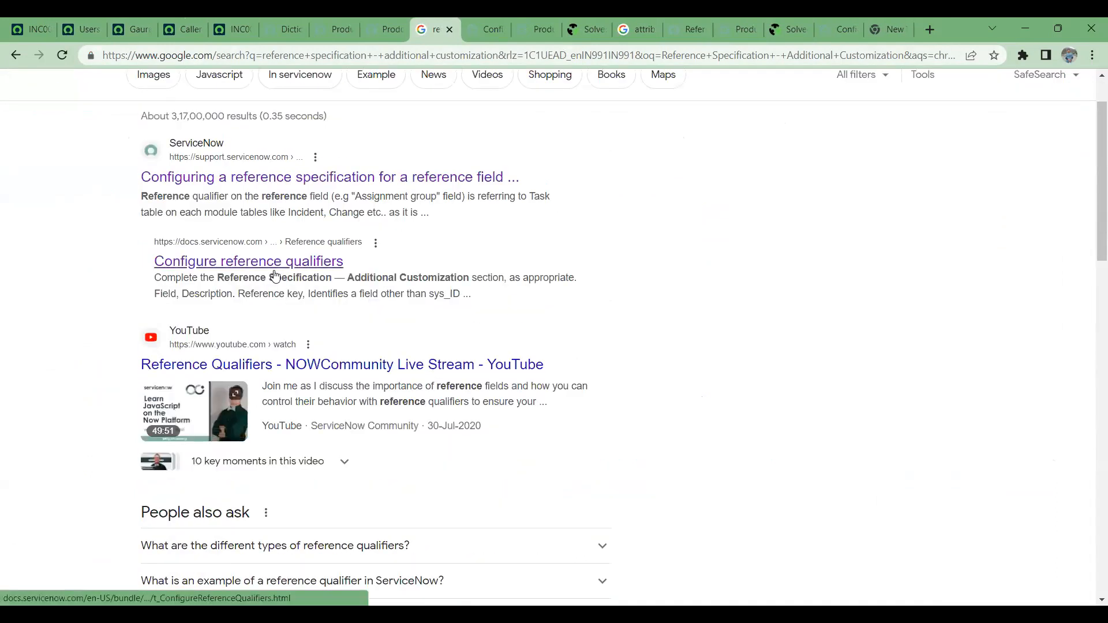
- Return to the CSM field's dictionary entry and highlight the Use reference qualifier label
{"action": "left_click", "coordinate": [149, 19]}
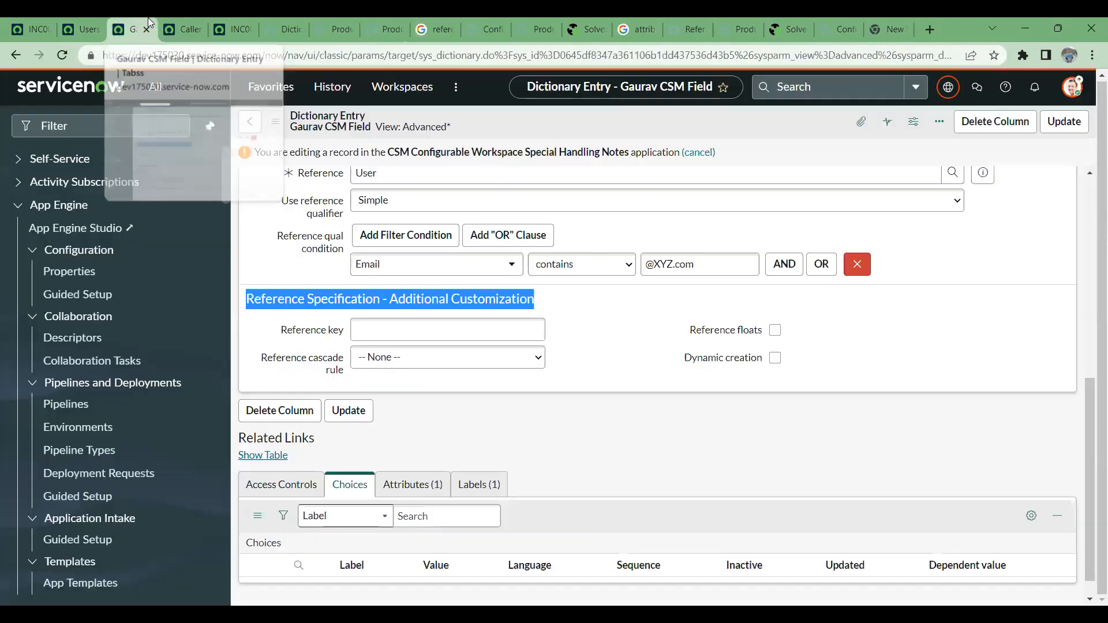
{"action": "left_click", "coordinate": [180, 18]}
{"action": "left_click", "coordinate": [149, 20]}
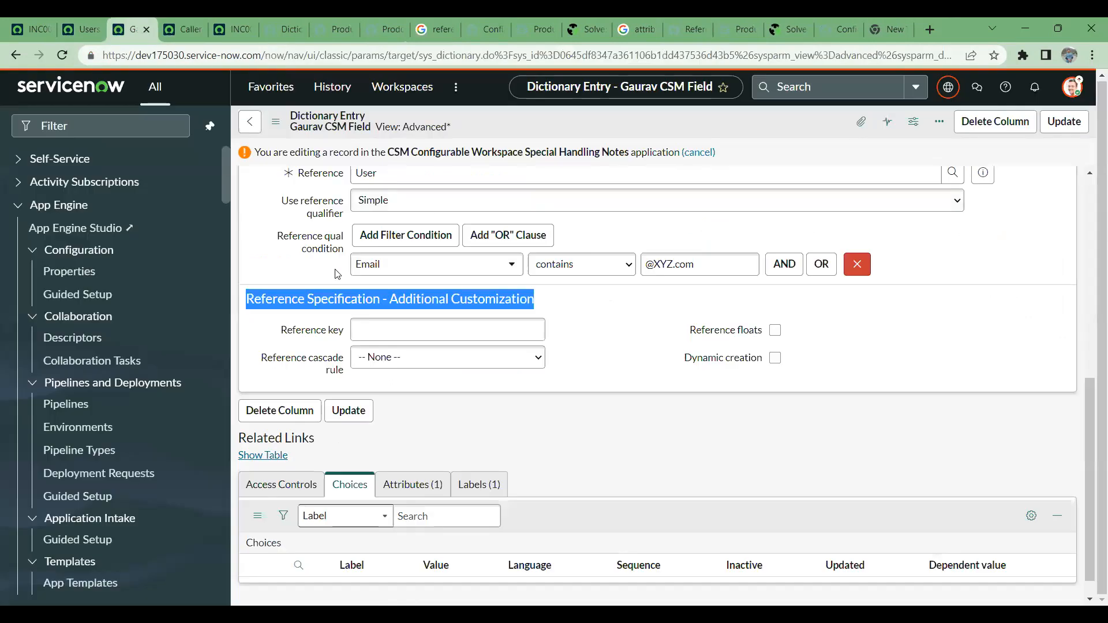
{"action": "scroll", "coordinate": [340, 297], "scroll_direction": "up", "scroll_amount": 1}
{"action": "left_click_drag", "start_coordinate": [281, 273], "coordinate": [343, 290]}
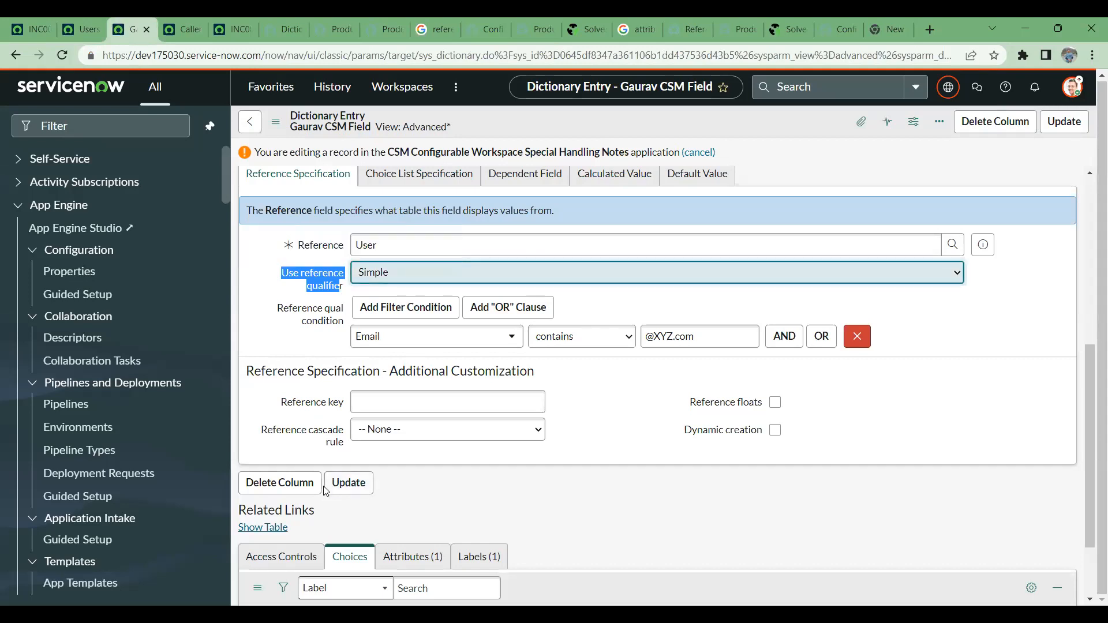
{"action": "scroll", "coordinate": [253, 329], "scroll_direction": "up", "scroll_amount": 2}
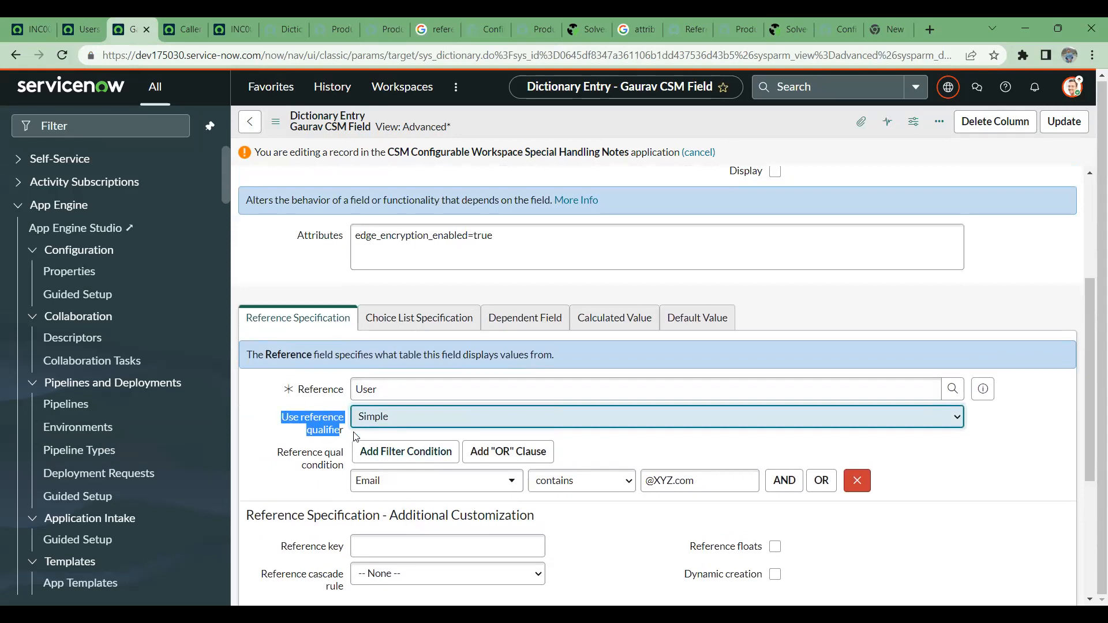
{"action": "left_click", "coordinate": [299, 430]}
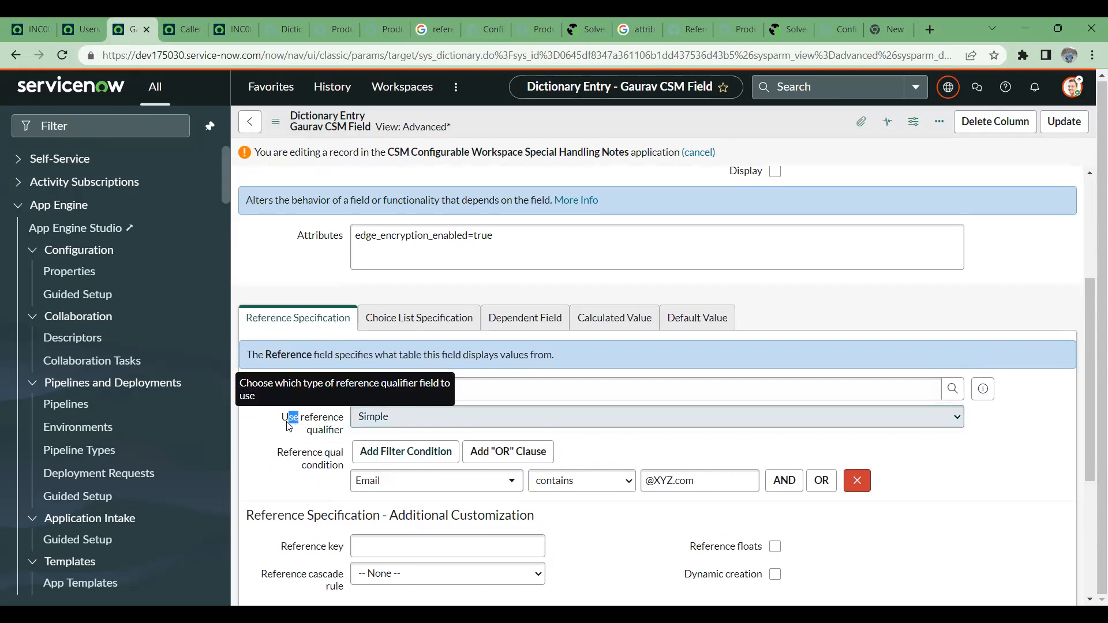
- Highlight the reference qualifier label, then review the Caller field's dictionary entry and close its browser tab
{"action": "left_click_drag", "start_coordinate": [304, 418], "coordinate": [339, 440]}
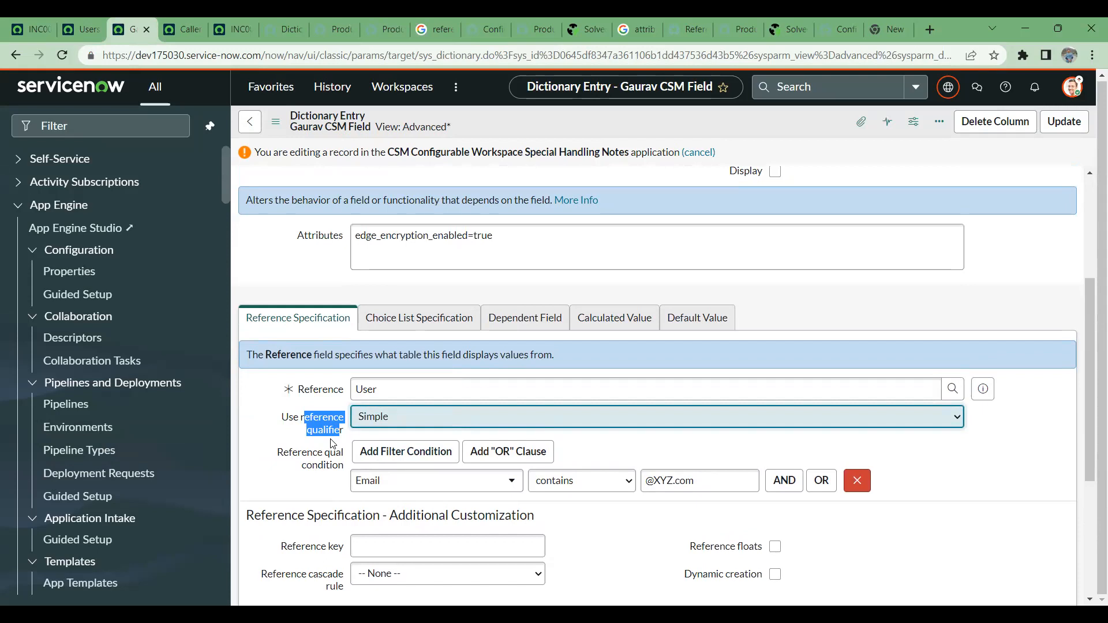
{"action": "left_click", "coordinate": [180, 20]}
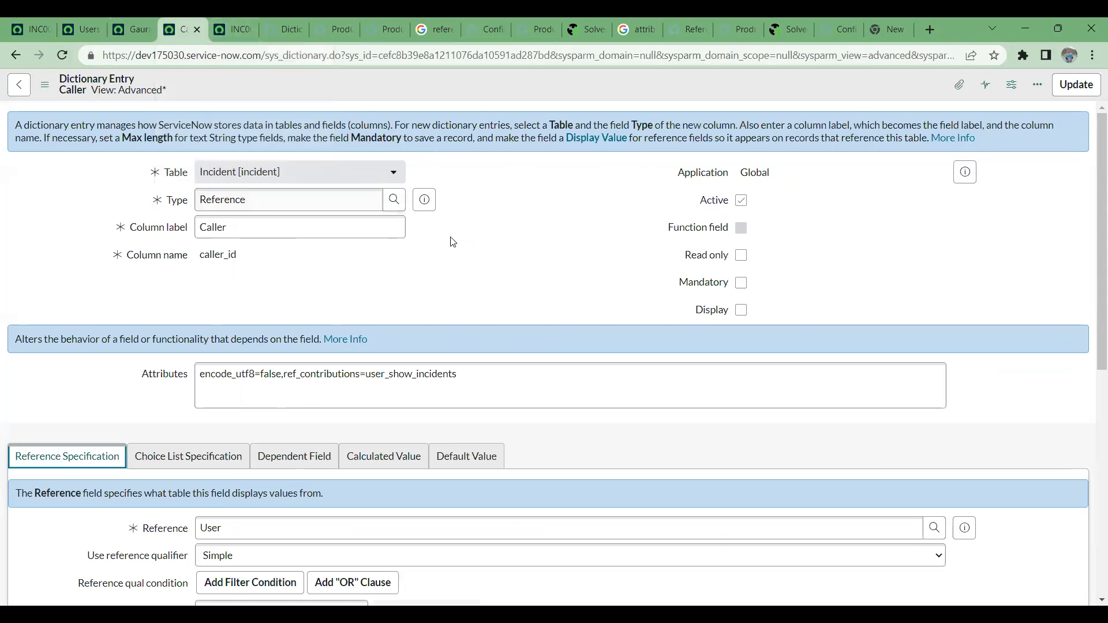
{"action": "scroll", "coordinate": [460, 249], "scroll_direction": "down", "scroll_amount": 1}
{"action": "left_click", "coordinate": [198, 30]}
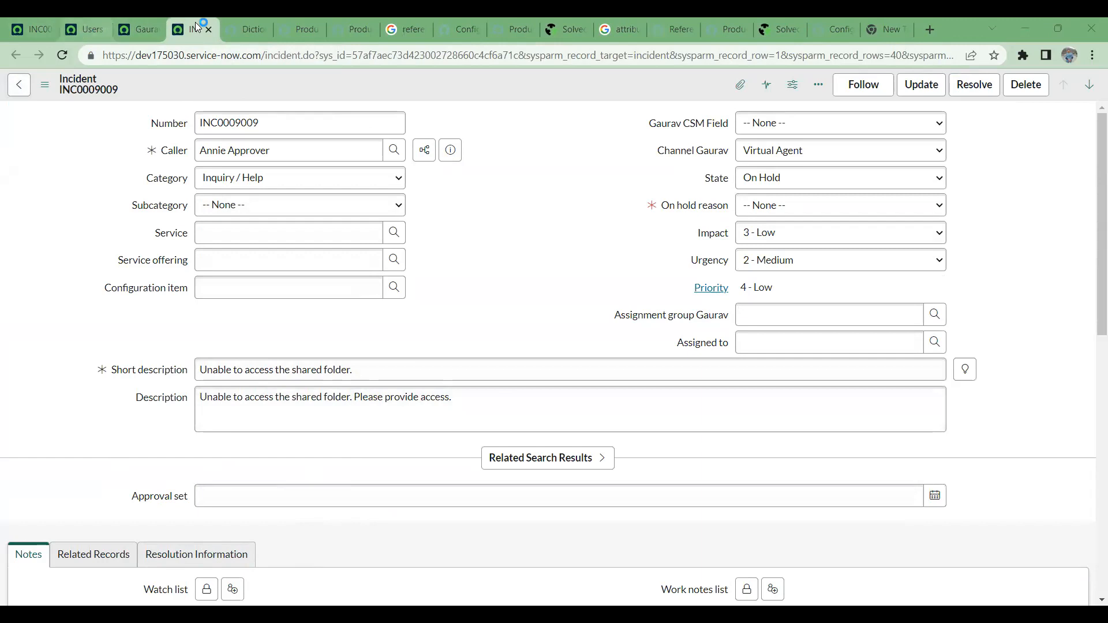
- Return to the CSM field's dictionary entry and dismiss the Connection Restored dialog
{"action": "left_click", "coordinate": [149, 23]}
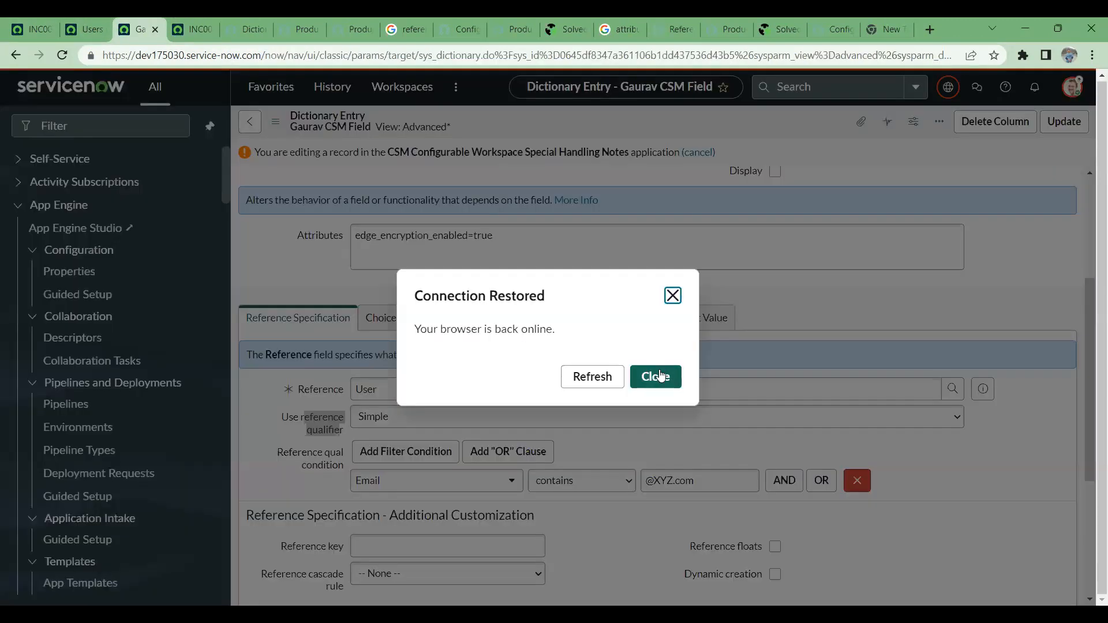
{"action": "left_click", "coordinate": [661, 376]}
{"action": "left_click", "coordinate": [672, 295]}
{"action": "scroll", "coordinate": [559, 359], "scroll_direction": "down", "scroll_amount": 4}
- Read the ServiceNow support article on configuring a reference specification for a reference field as per the type, through its Additional Information links
{"action": "left_click", "coordinate": [367, 18]}
{"action": "left_click", "coordinate": [421, 17]}
{"action": "left_click", "coordinate": [451, 17]}
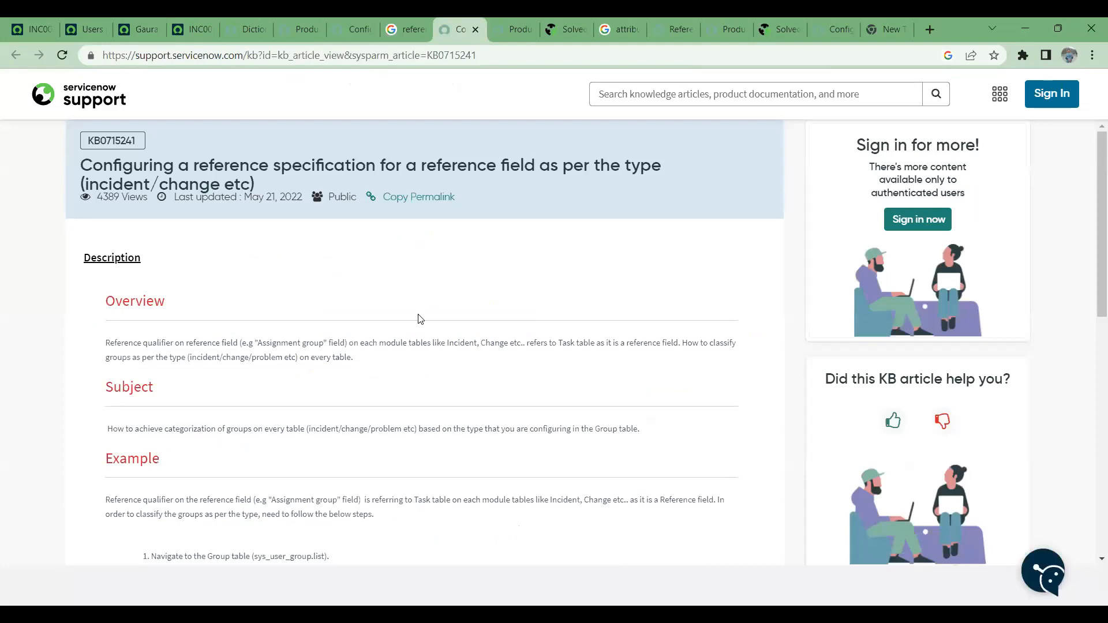
{"action": "scroll", "coordinate": [421, 320], "scroll_direction": "down", "scroll_amount": 5}
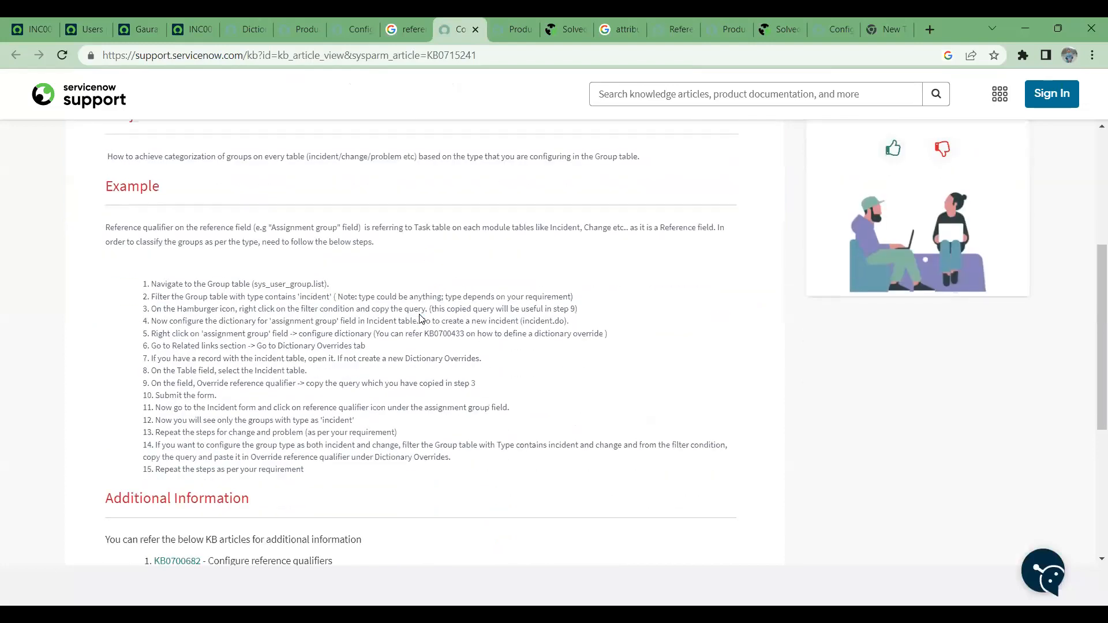
{"action": "scroll", "coordinate": [422, 319], "scroll_direction": "down", "scroll_amount": 1}
{"action": "scroll", "coordinate": [272, 307], "scroll_direction": "down", "scroll_amount": 4}
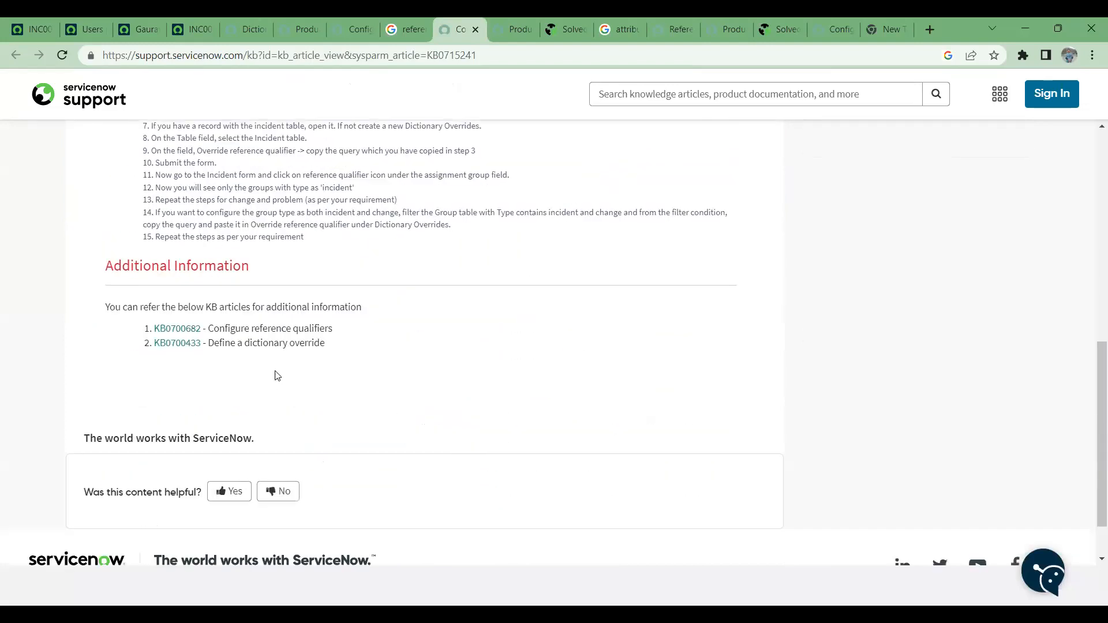
- Review the procedure in the Configure reference qualifiers documentation and highlight the Simple, Dynamic and Advanced qualifier descriptions
{"action": "left_click", "coordinate": [523, 21]}
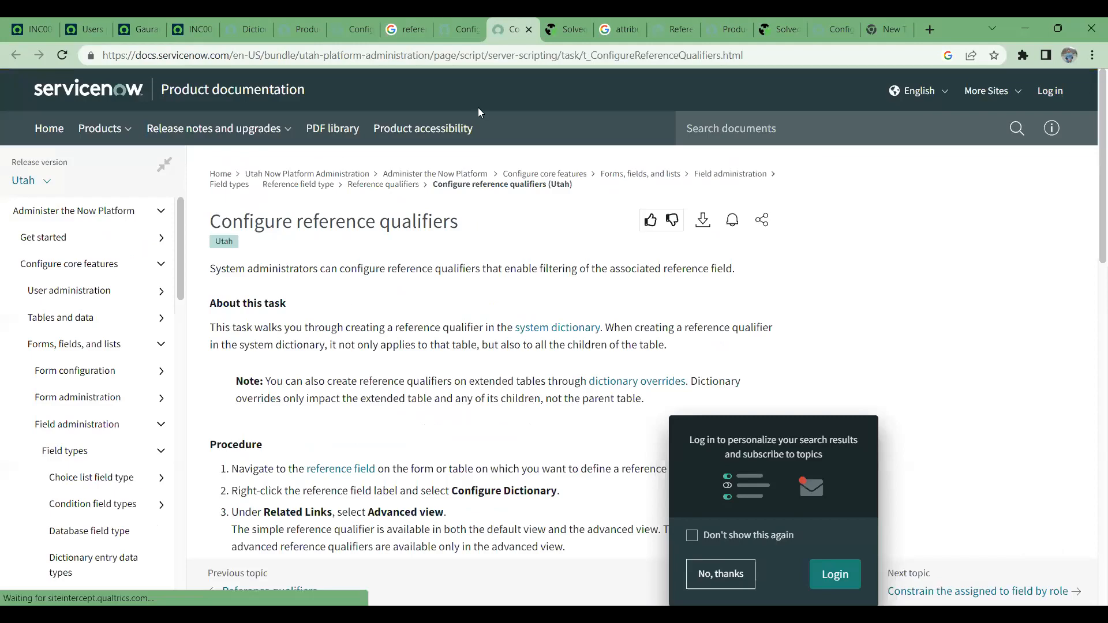
{"action": "scroll", "coordinate": [309, 318], "scroll_direction": "down", "scroll_amount": 3}
{"action": "scroll", "coordinate": [309, 318], "scroll_direction": "down", "scroll_amount": 5}
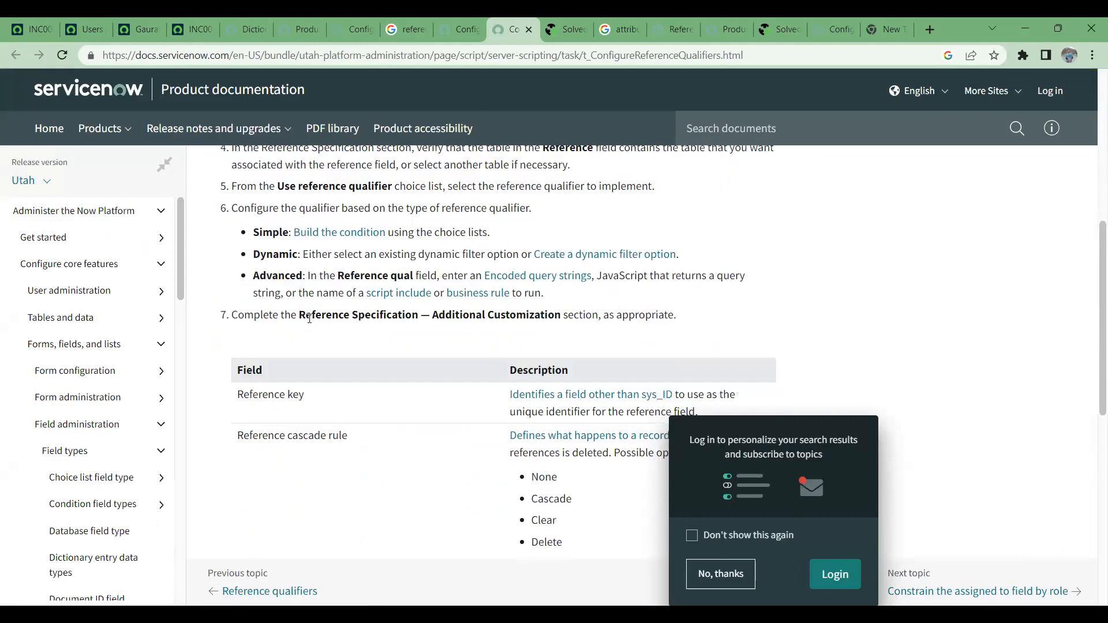
{"action": "scroll", "coordinate": [306, 318], "scroll_direction": "up", "scroll_amount": 2}
{"action": "left_click_drag", "start_coordinate": [255, 221], "coordinate": [750, 289]}
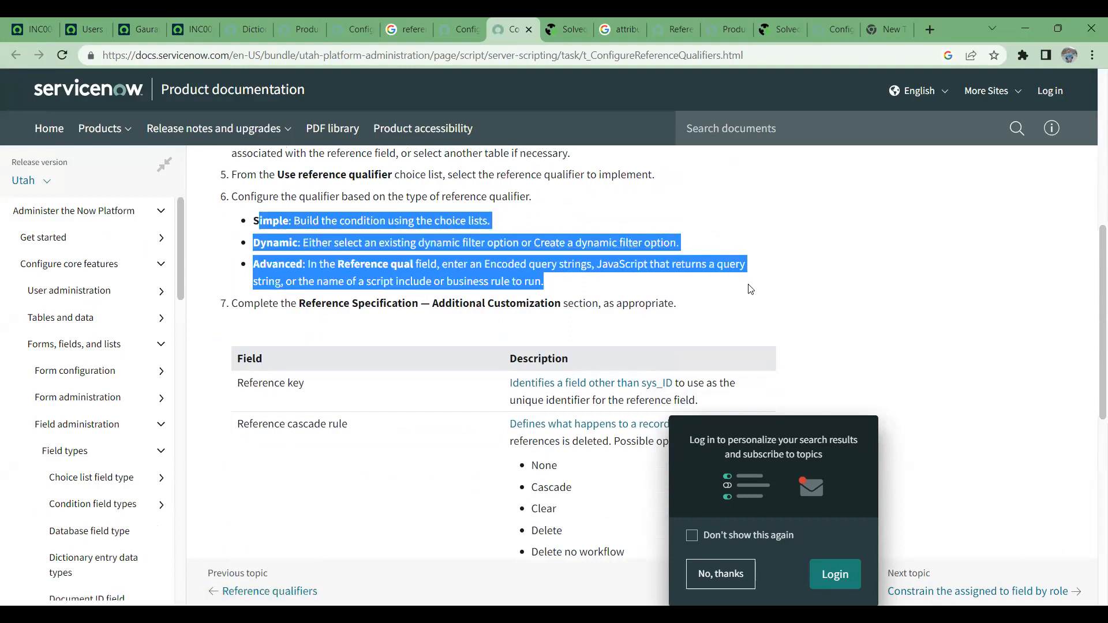
{"action": "scroll", "coordinate": [465, 326], "scroll_direction": "up", "scroll_amount": 2}
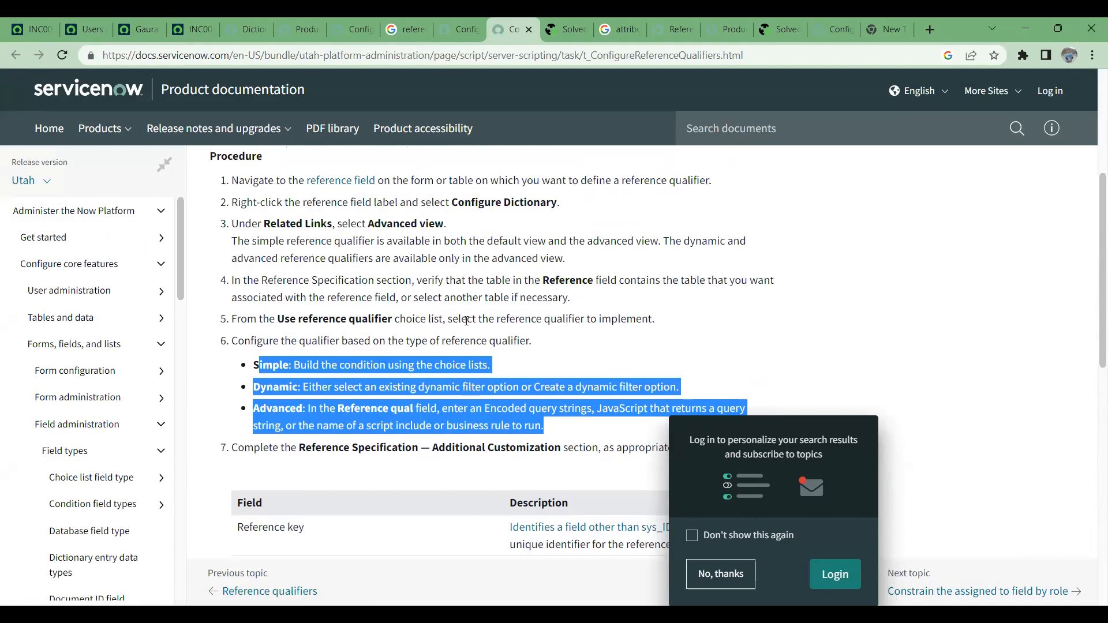
{"action": "scroll", "coordinate": [466, 321], "scroll_direction": "down", "scroll_amount": 1}
- Open the Create a dynamic filter option topic and examine its dynamic operands example, procedure steps and field descriptions
{"action": "left_click", "coordinate": [615, 317]}
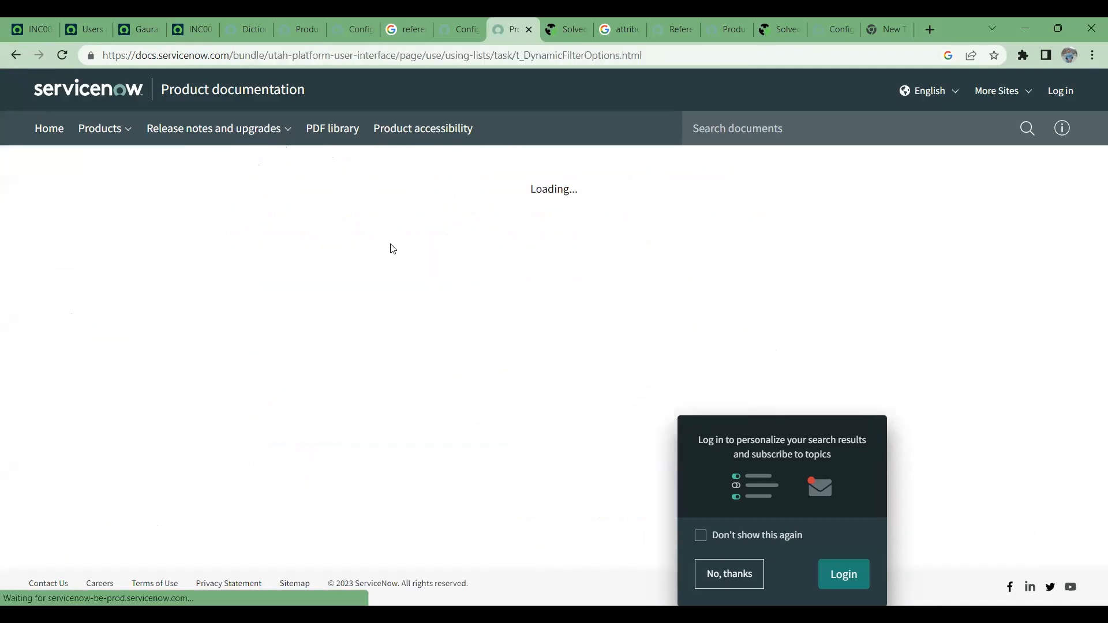
{"action": "scroll", "coordinate": [456, 283], "scroll_direction": "down", "scroll_amount": 6}
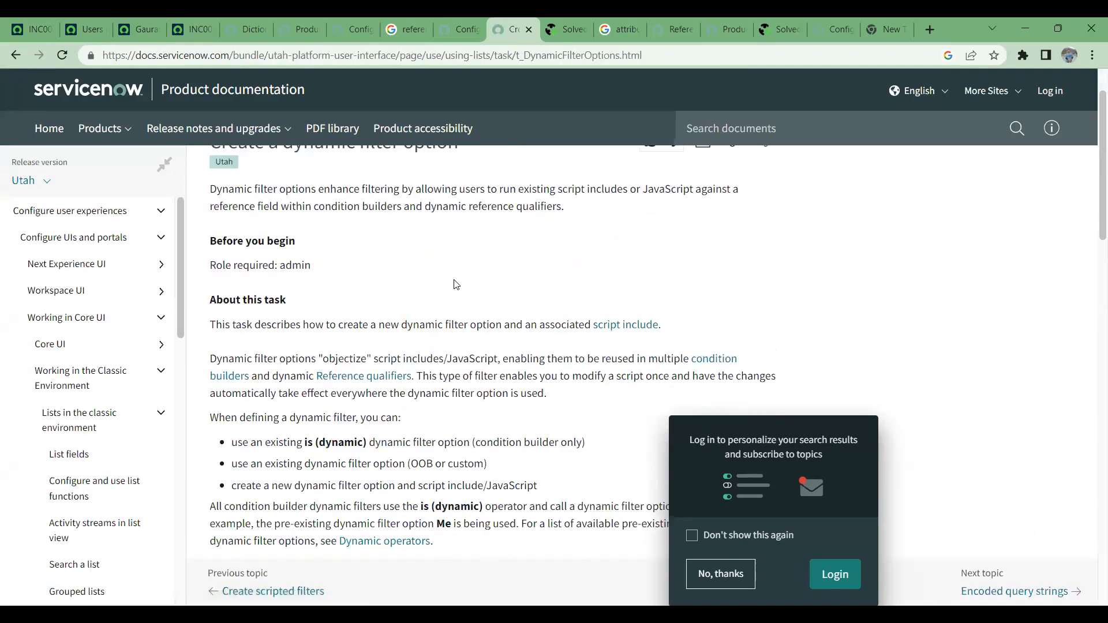
{"action": "scroll", "coordinate": [455, 276], "scroll_direction": "down", "scroll_amount": 2}
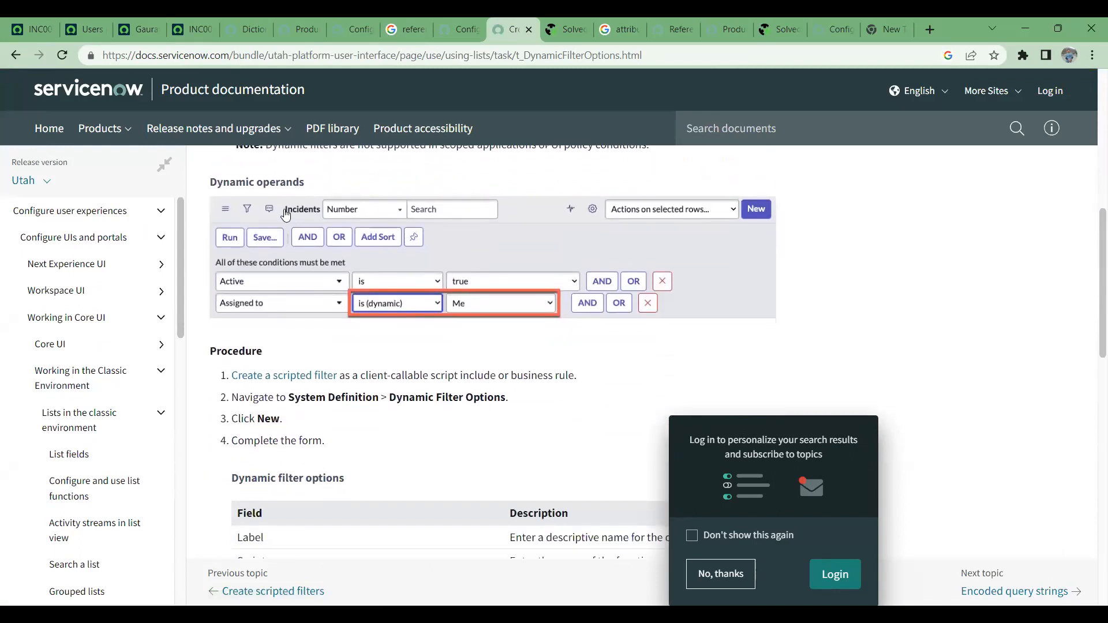
{"action": "scroll", "coordinate": [340, 294], "scroll_direction": "down", "scroll_amount": 2}
{"action": "scroll", "coordinate": [341, 291], "scroll_direction": "down", "scroll_amount": 2}
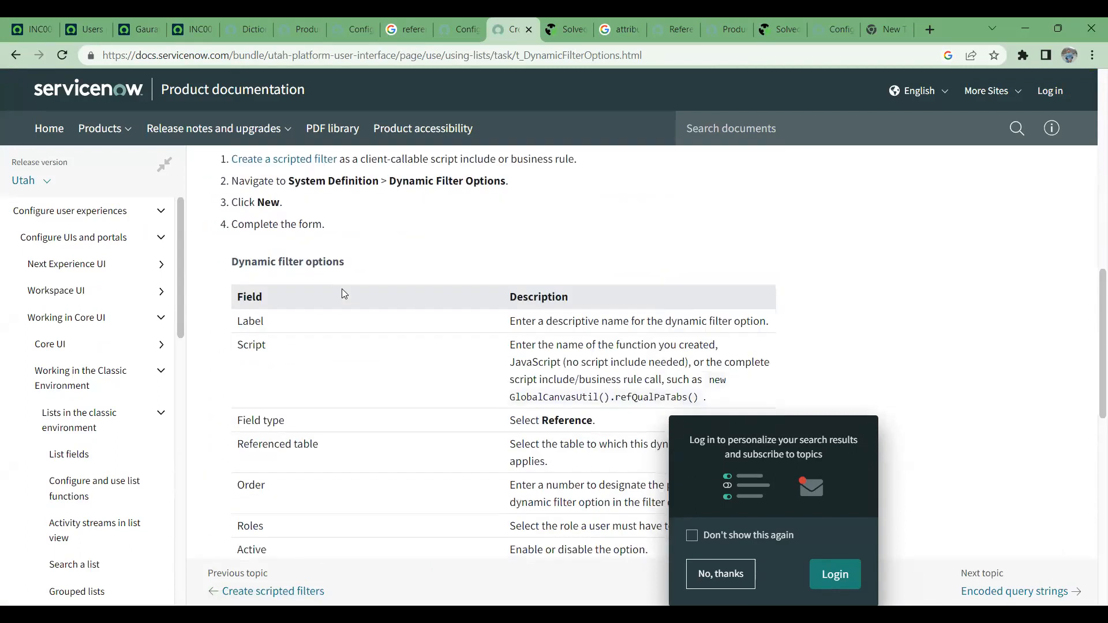
{"action": "scroll", "coordinate": [341, 288], "scroll_direction": "up", "scroll_amount": 3}
{"action": "scroll", "coordinate": [344, 292], "scroll_direction": "down", "scroll_amount": 1}
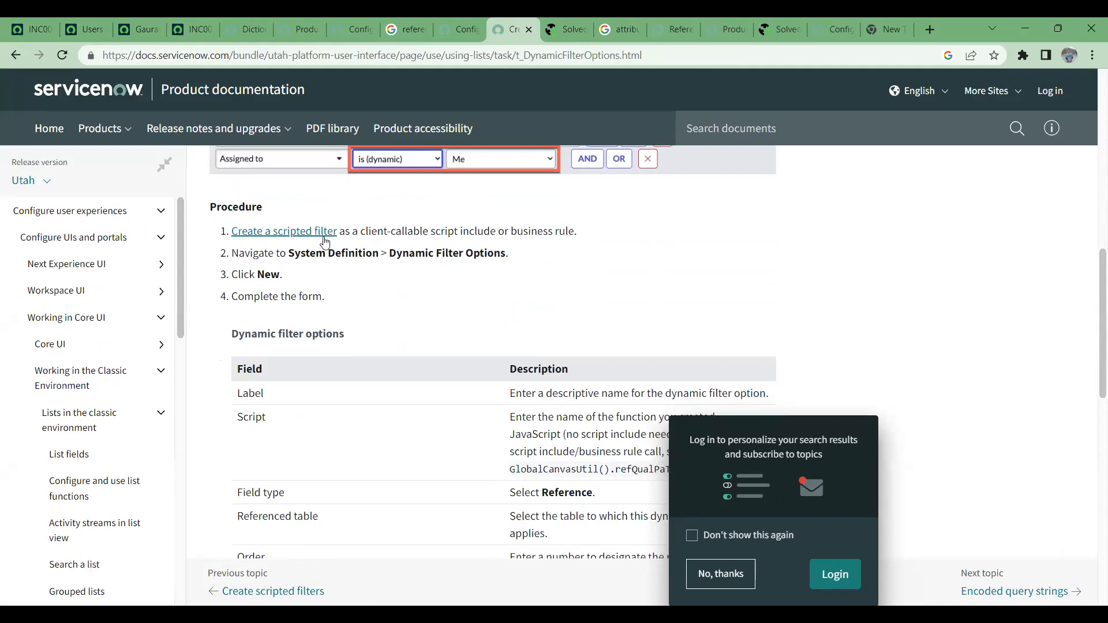
{"action": "scroll", "coordinate": [324, 239], "scroll_direction": "down", "scroll_amount": 2}
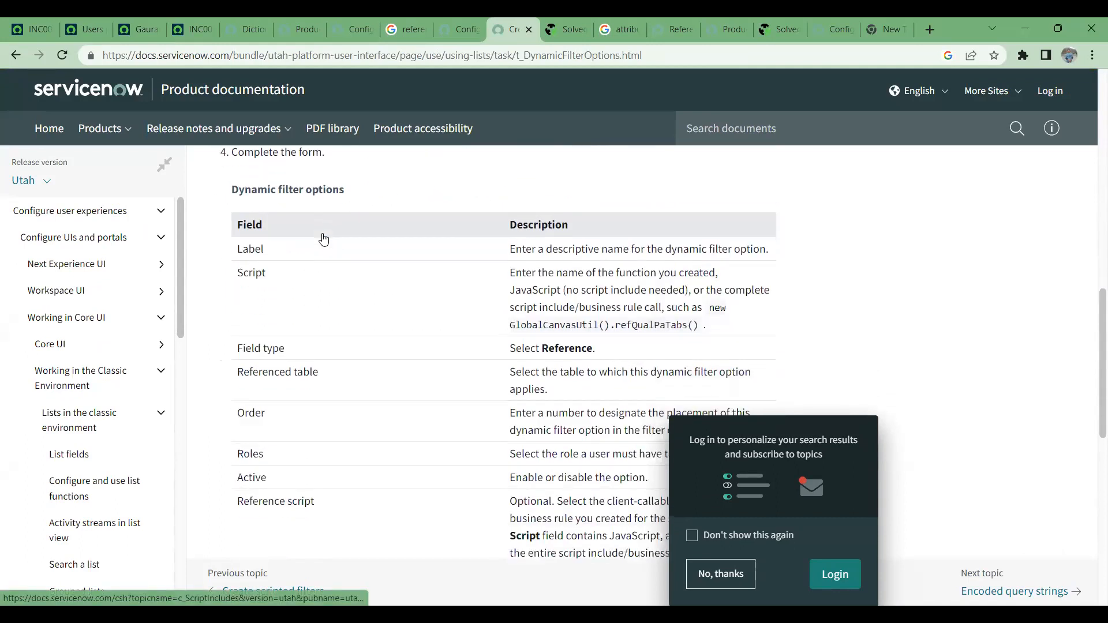
{"action": "scroll", "coordinate": [323, 238], "scroll_direction": "down", "scroll_amount": 8}
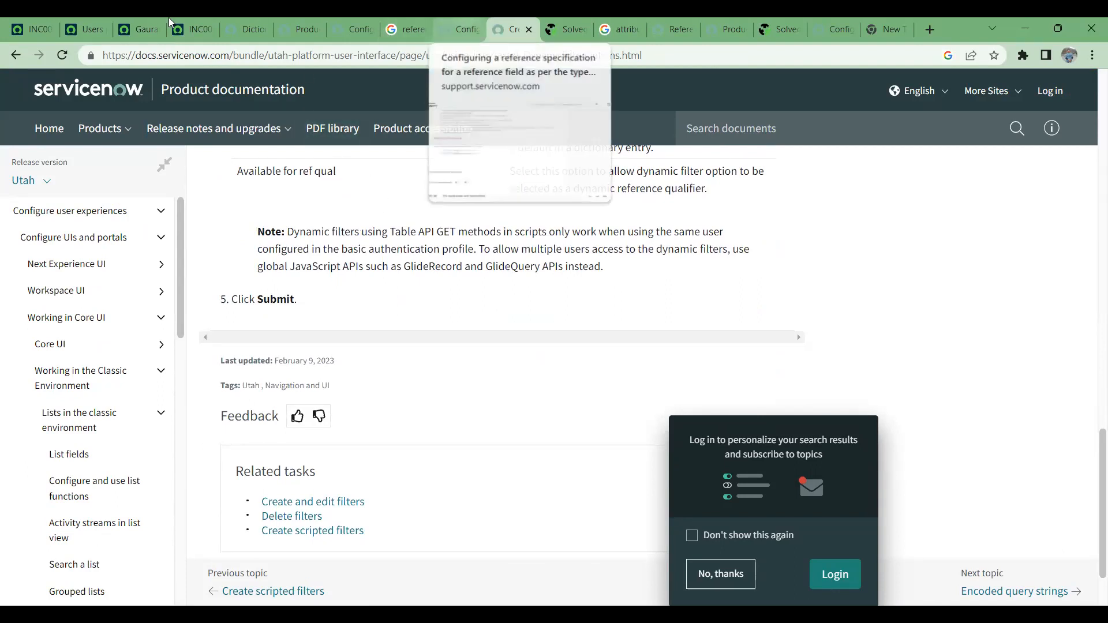
- Return to the CSM field's dictionary entry and show its Labels related list
{"action": "left_click", "coordinate": [131, 17]}
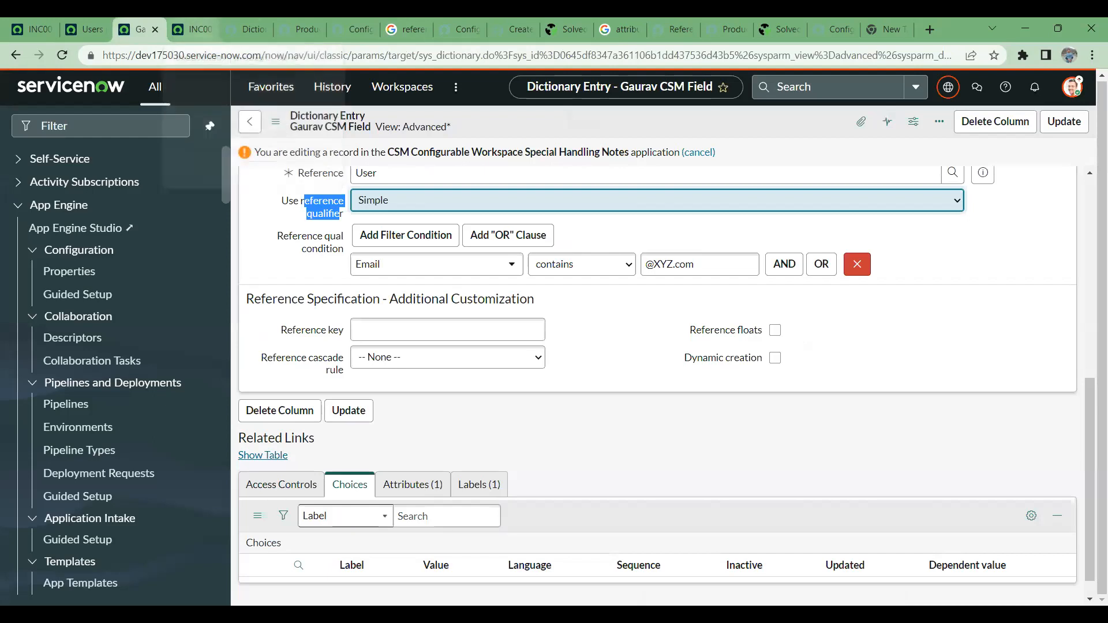
{"action": "scroll", "coordinate": [543, 369], "scroll_direction": "down", "scroll_amount": 1}
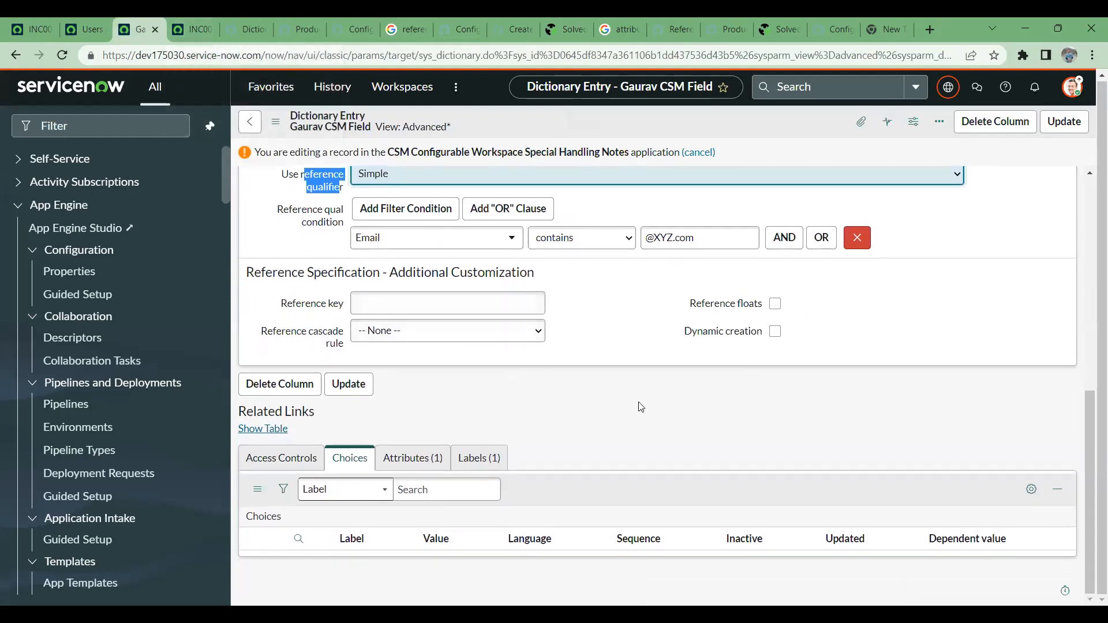
{"action": "left_click", "coordinate": [491, 458]}
{"action": "scroll", "coordinate": [639, 380], "scroll_direction": "down", "scroll_amount": 1}
{"action": "scroll", "coordinate": [638, 380], "scroll_direction": "down", "scroll_amount": 1}
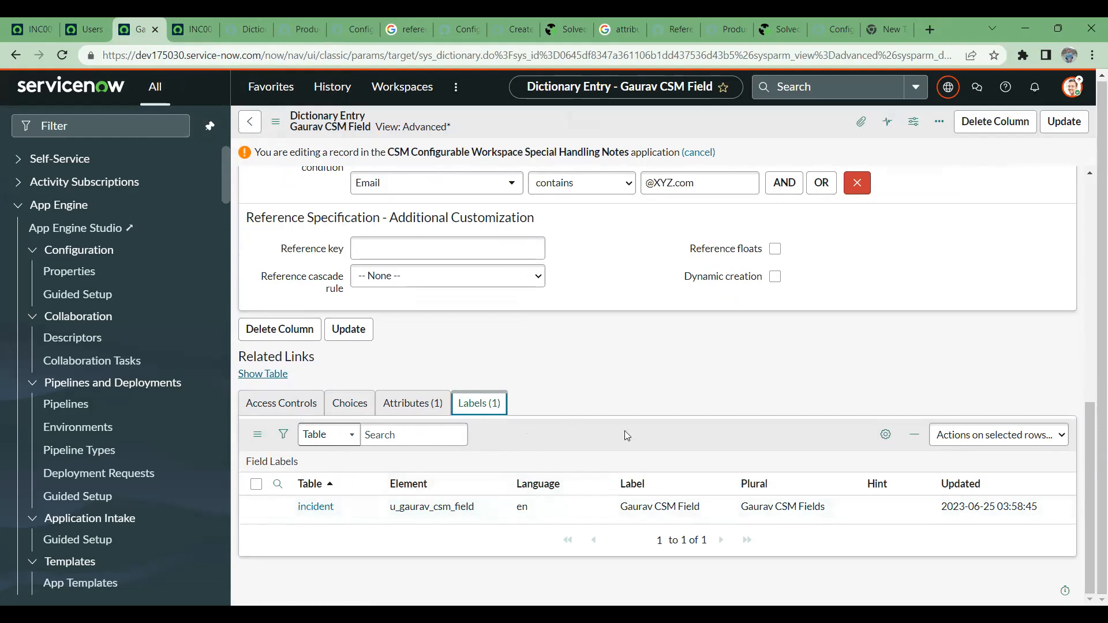
- Review the CSM field's dictionary entry, from its general settings and attributes to the reference specification and related lists
{"action": "scroll", "coordinate": [664, 472], "scroll_direction": "up", "scroll_amount": 5}
{"action": "scroll", "coordinate": [652, 465], "scroll_direction": "down", "scroll_amount": 2}
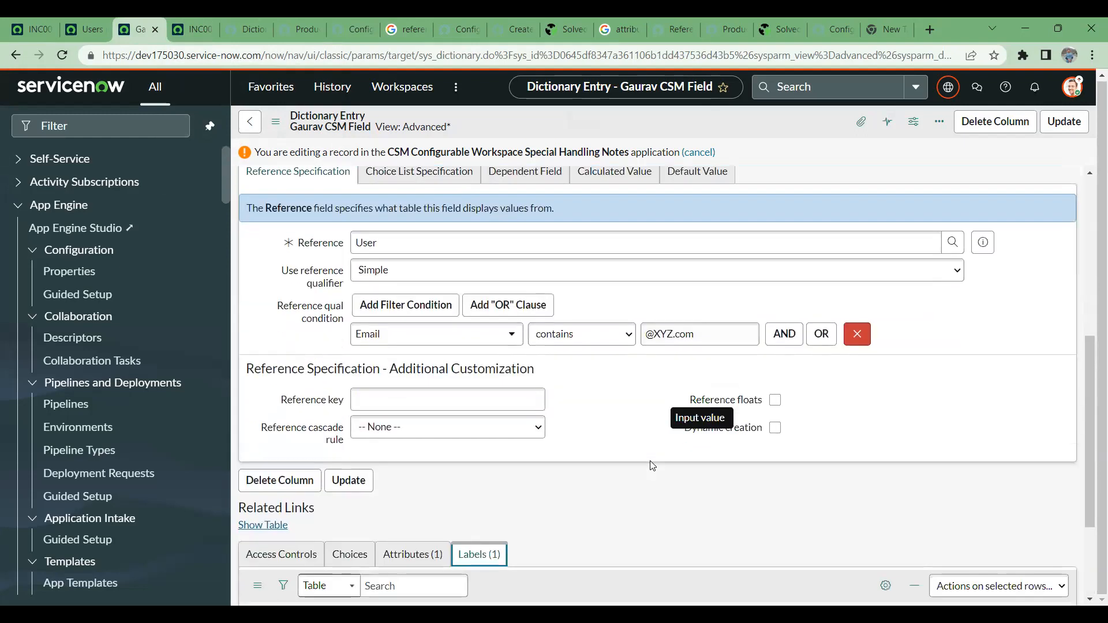
{"action": "scroll", "coordinate": [652, 465], "scroll_direction": "down", "scroll_amount": 3}
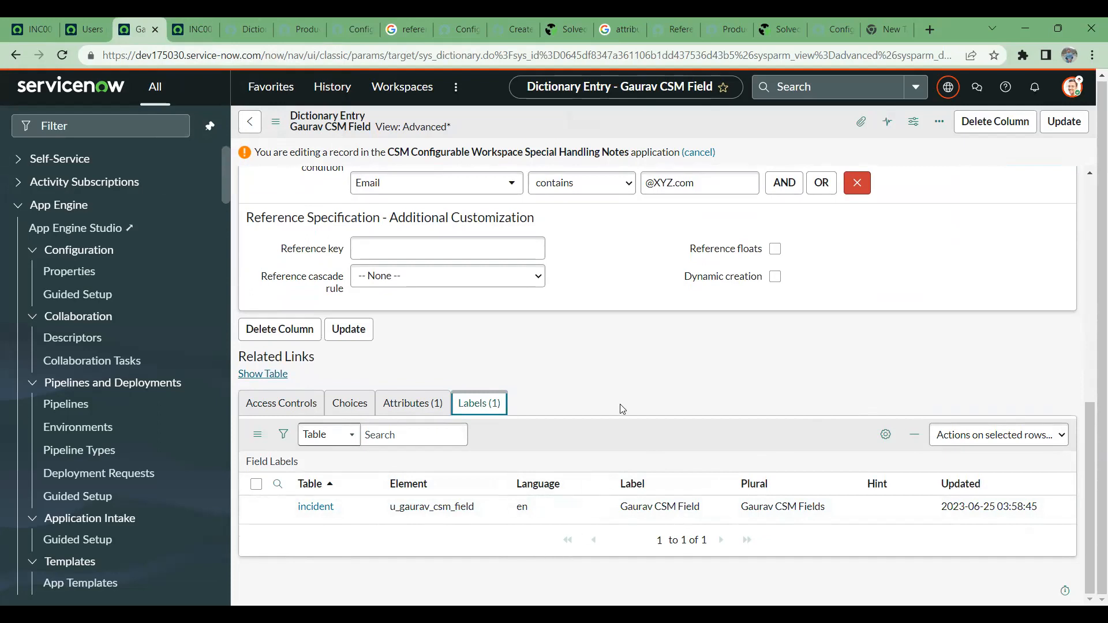
{"action": "scroll", "coordinate": [716, 318], "scroll_direction": "up", "scroll_amount": 8}
{"action": "scroll", "coordinate": [714, 323], "scroll_direction": "down", "scroll_amount": 7}
{"action": "scroll", "coordinate": [715, 323], "scroll_direction": "up", "scroll_amount": 6}
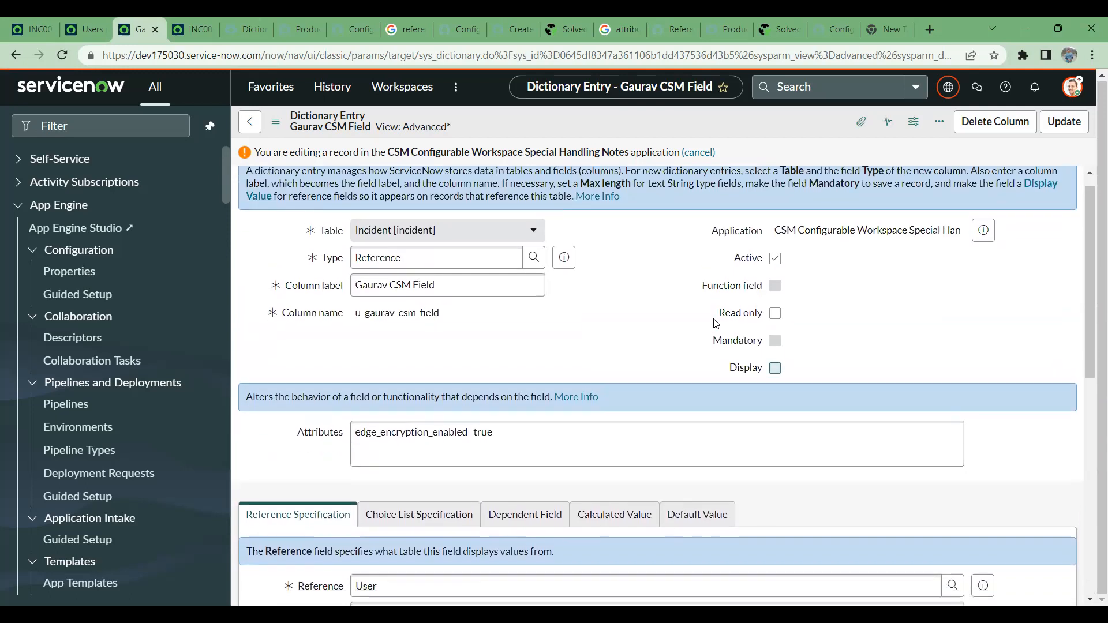
{"action": "scroll", "coordinate": [719, 320], "scroll_direction": "down", "scroll_amount": 7}
{"action": "scroll", "coordinate": [723, 315], "scroll_direction": "up", "scroll_amount": 3}
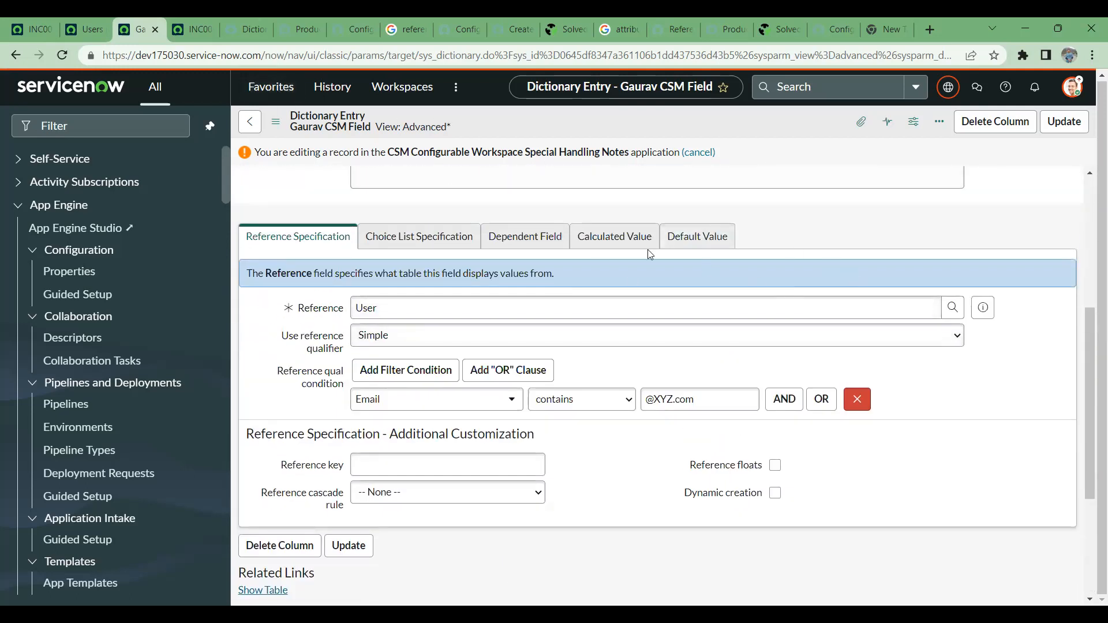
{"action": "scroll", "coordinate": [595, 238], "scroll_direction": "down", "scroll_amount": 4}
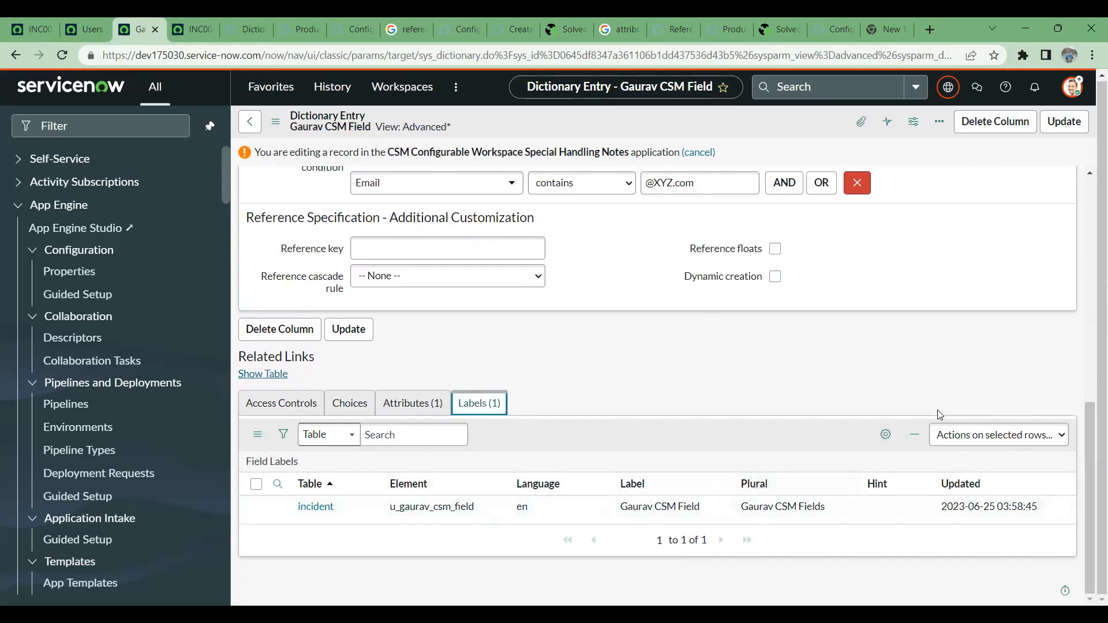
{"action": "scroll", "coordinate": [773, 414], "scroll_direction": "up", "scroll_amount": 10}
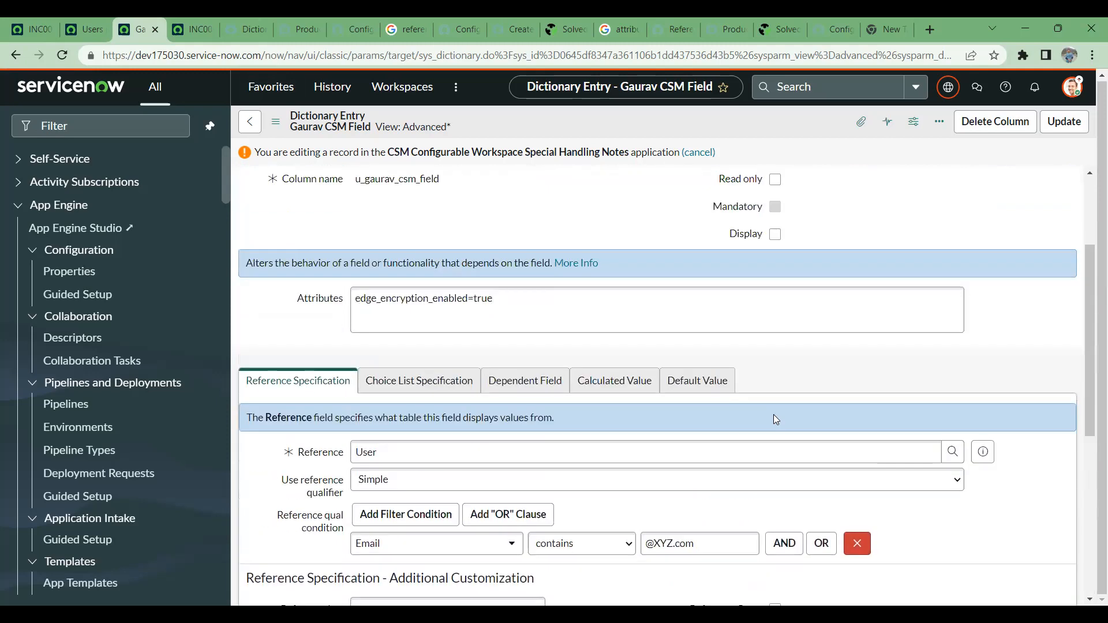
- Leave the CSM field's dictionary entry back to the Users list and check the other open incident and Users tabs
{"action": "left_click", "coordinate": [260, 127]}
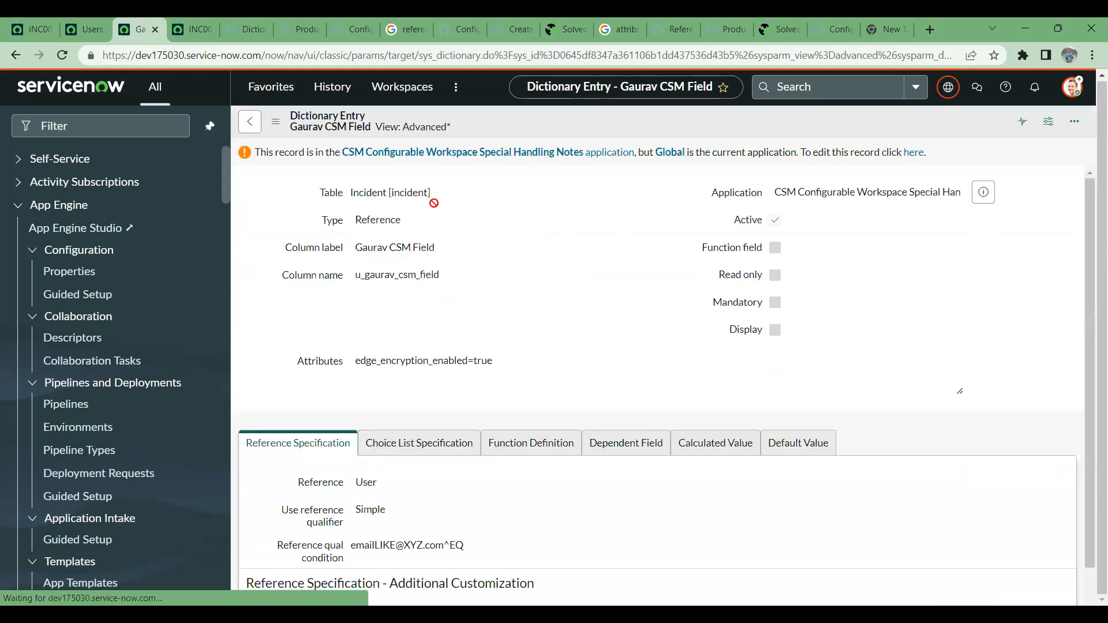
{"action": "left_click", "coordinate": [242, 123]}
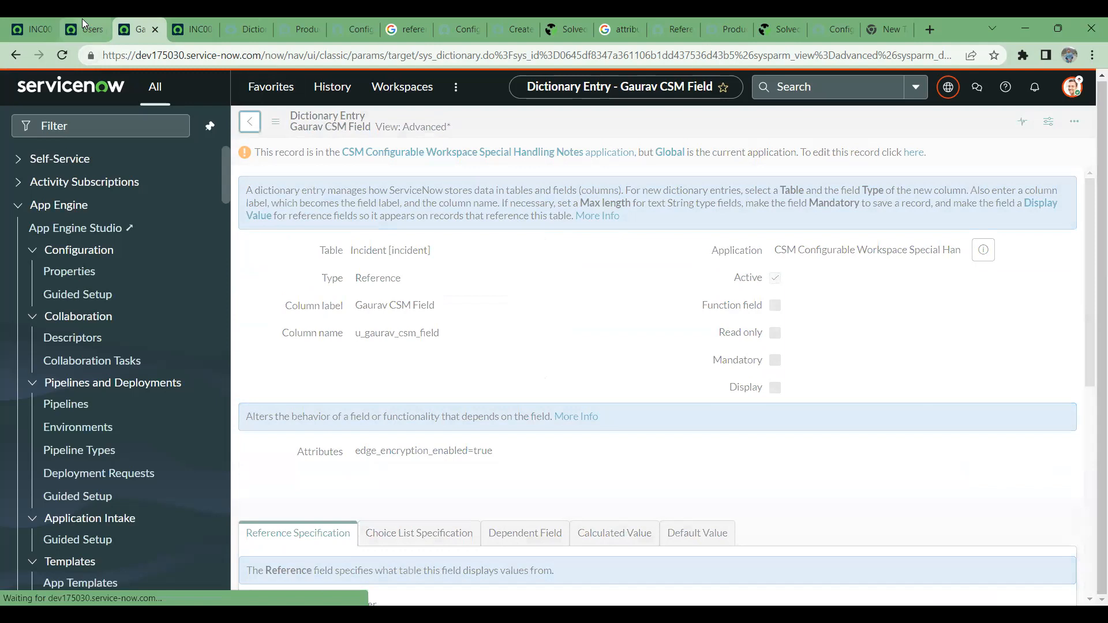
{"action": "left_click", "coordinate": [82, 19]}
{"action": "left_click", "coordinate": [37, 18]}
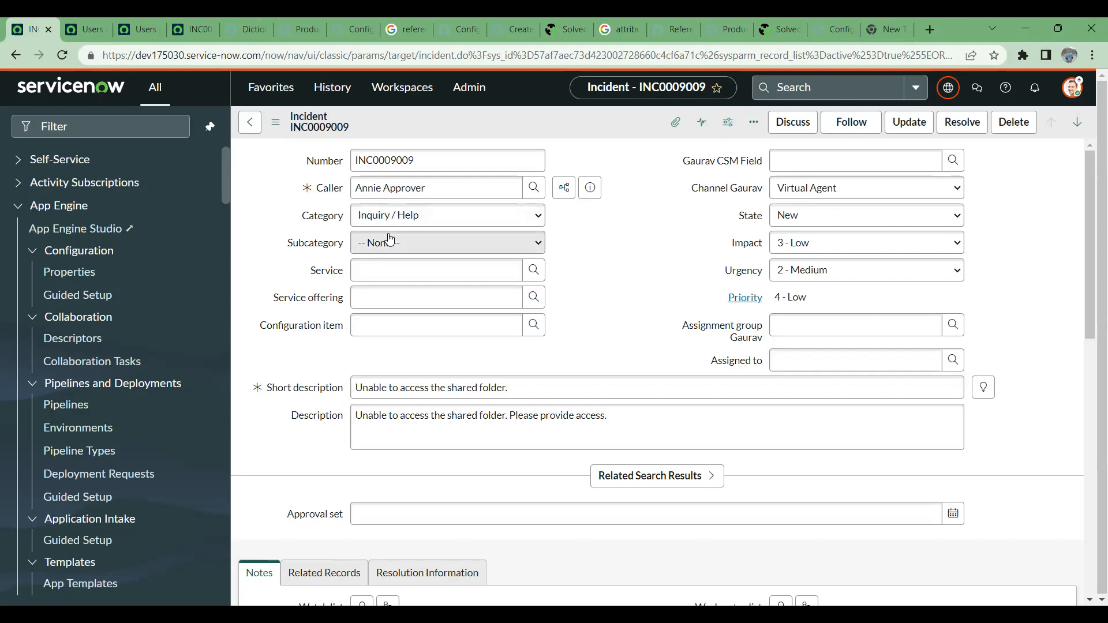
{"action": "left_click", "coordinate": [78, 25]}
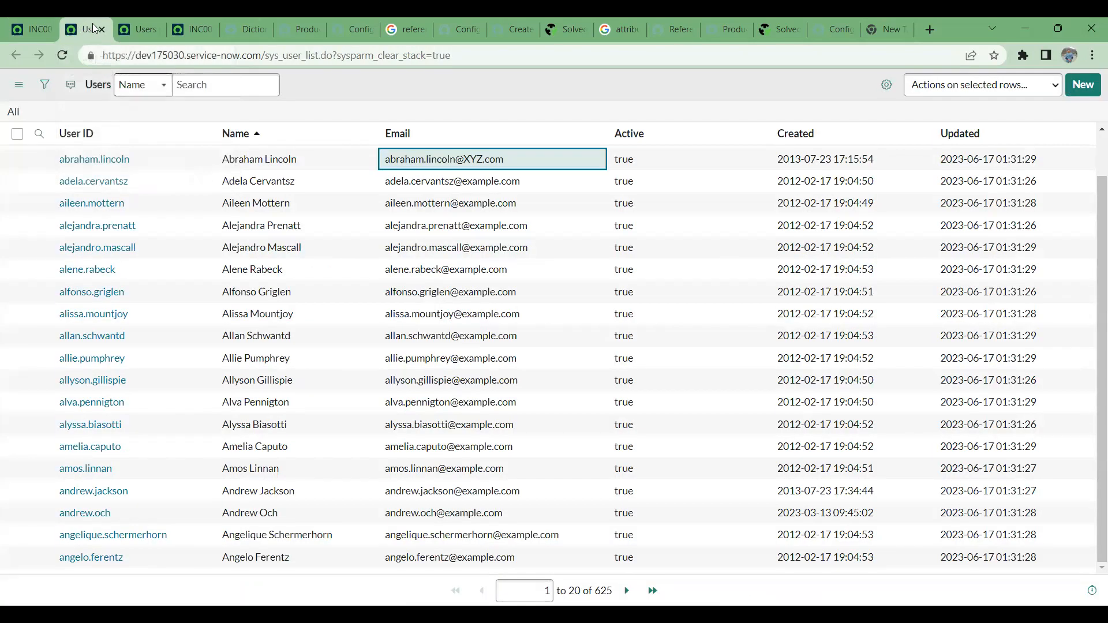
{"action": "left_click", "coordinate": [141, 18]}
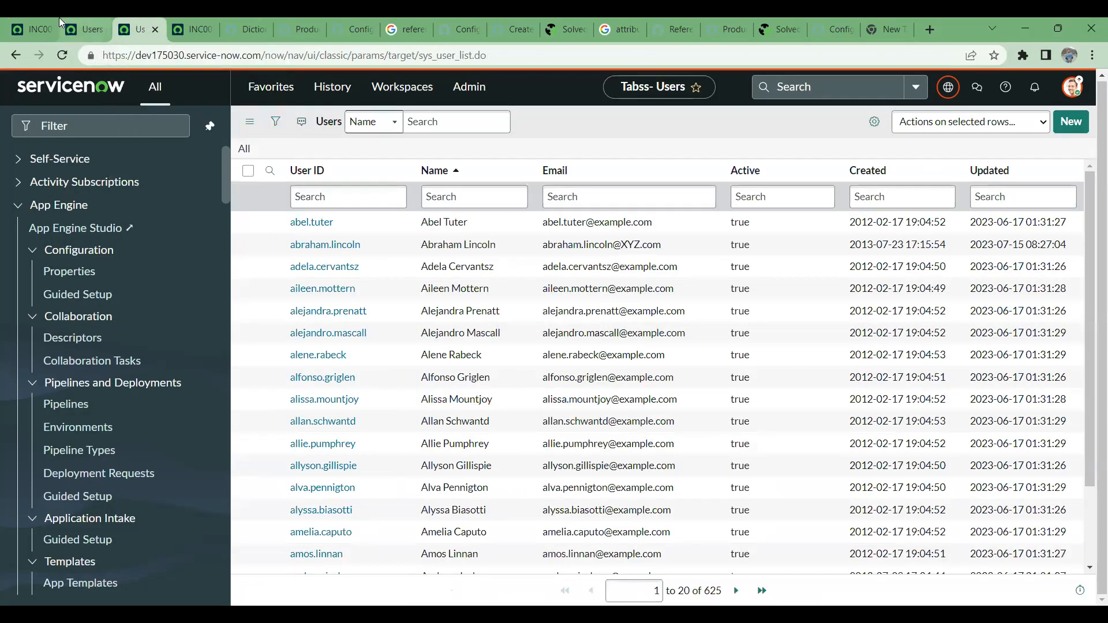
- Open the dictionary entry of the State field from the incident form
{"action": "left_click", "coordinate": [35, 24]}
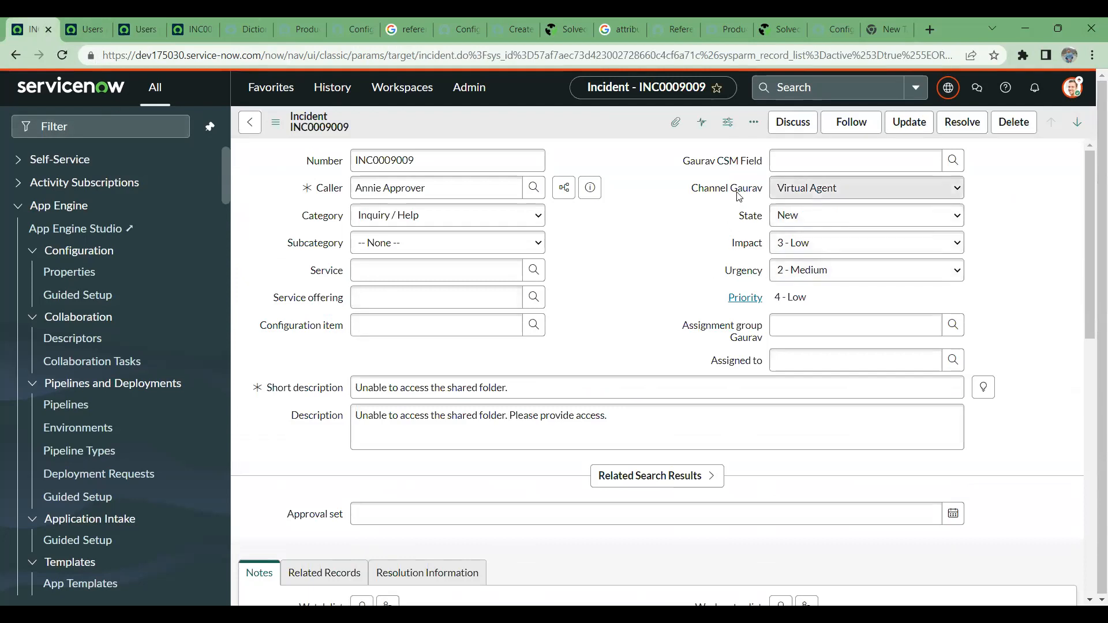
{"action": "right_click", "coordinate": [744, 218]}
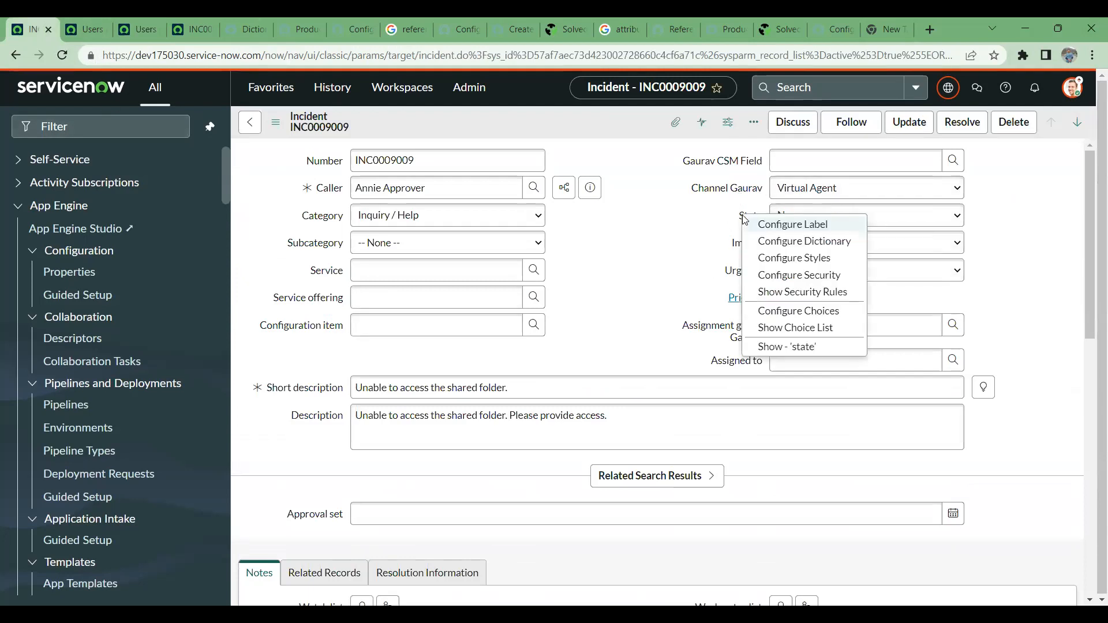
{"action": "left_click", "coordinate": [775, 246]}
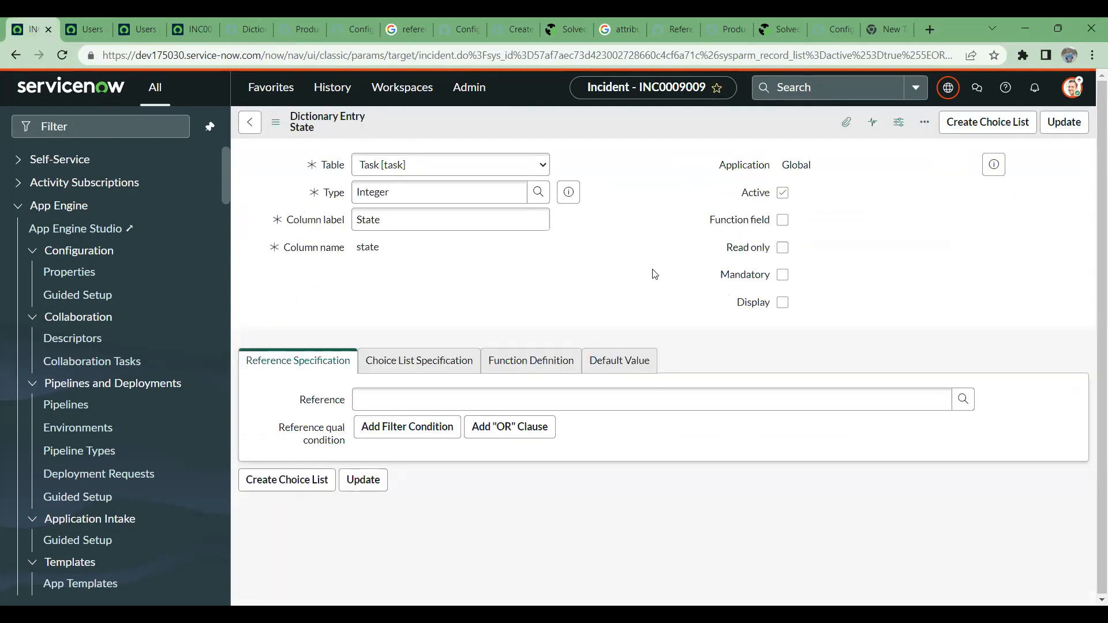
- Show the State entry's Dictionary Overrides related list and open the change_request override in a new tab
{"action": "scroll", "coordinate": [672, 327], "scroll_direction": "down", "scroll_amount": 4}
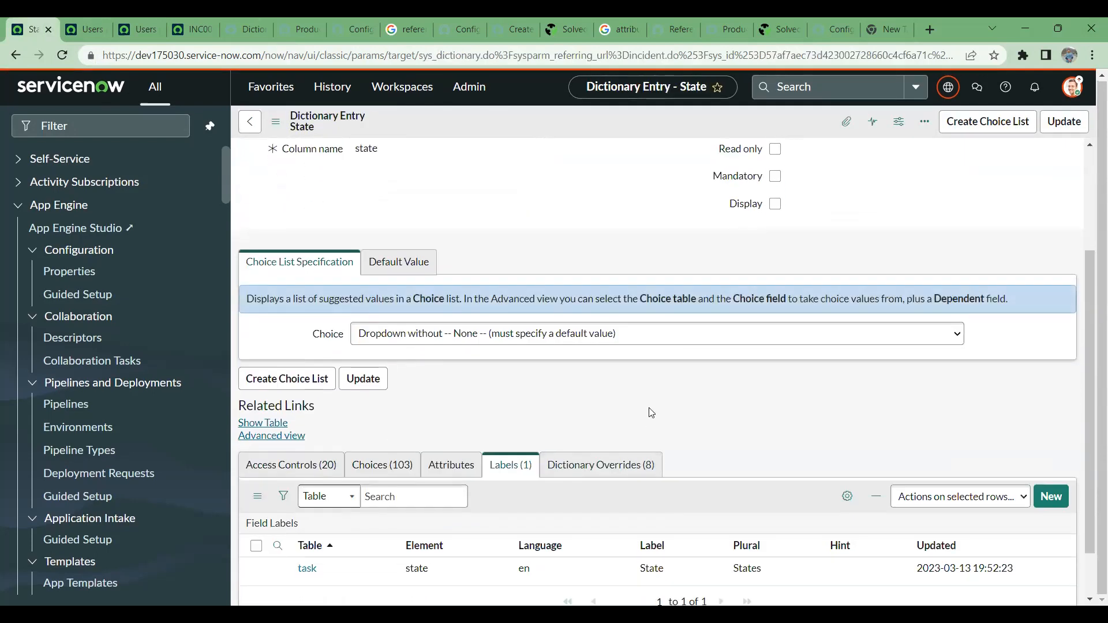
{"action": "left_click", "coordinate": [641, 411]}
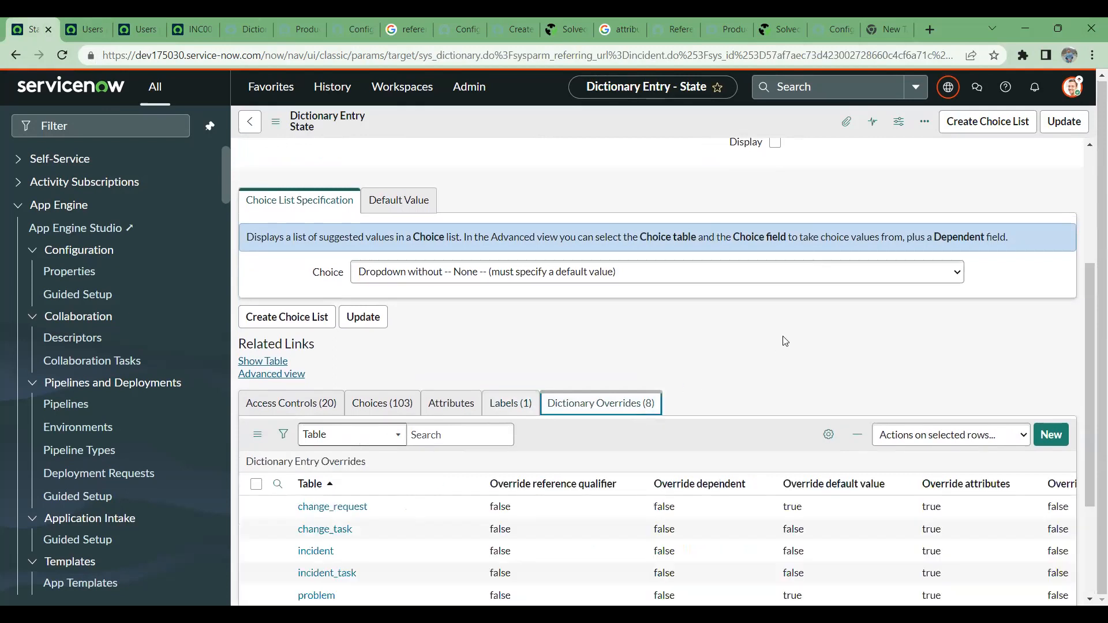
{"action": "scroll", "coordinate": [784, 341], "scroll_direction": "down", "scroll_amount": 3}
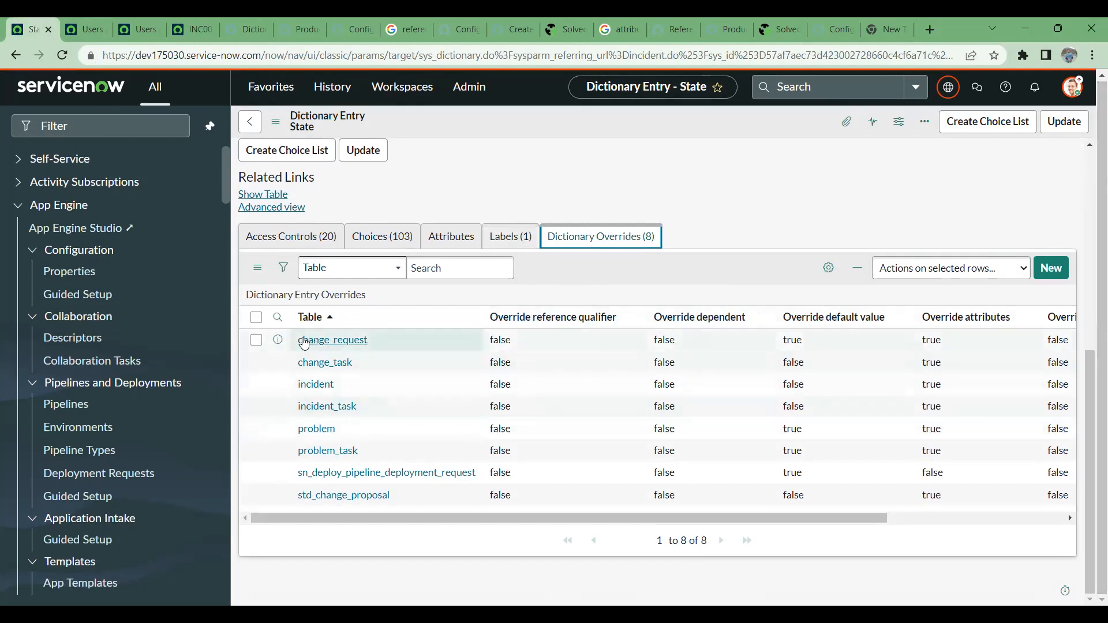
{"action": "right_click", "coordinate": [277, 340]}
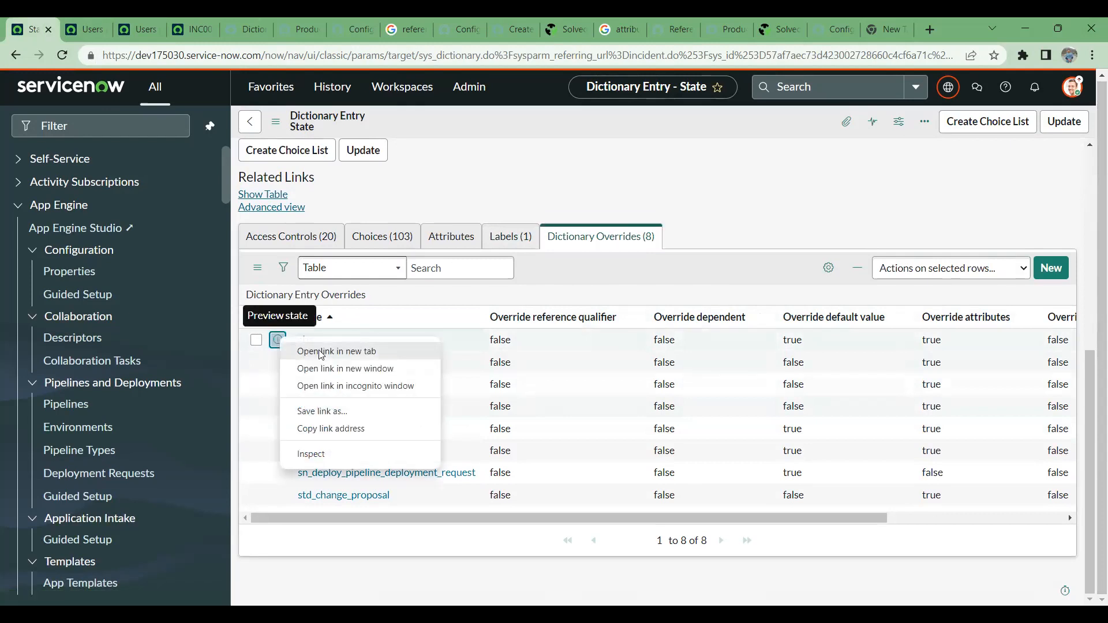
{"action": "left_click", "coordinate": [337, 351]}
{"action": "key", "text": "ctrl+Tab"}
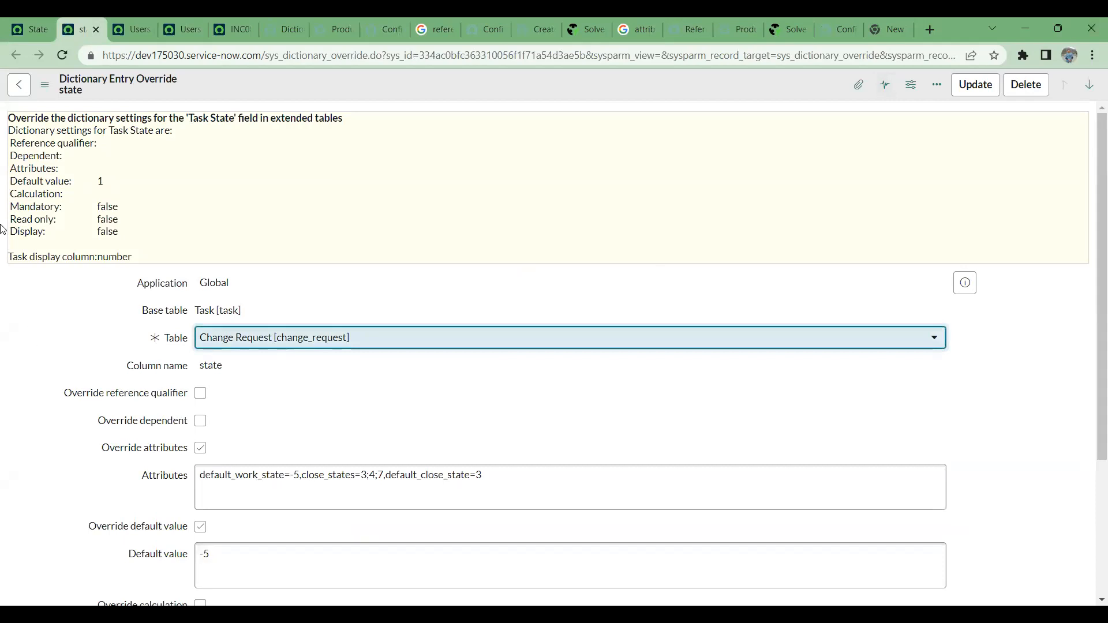
- Close all browser tabs after the change_request override, discarding the unsaved incident changes
{"action": "right_click", "coordinate": [74, 25]}
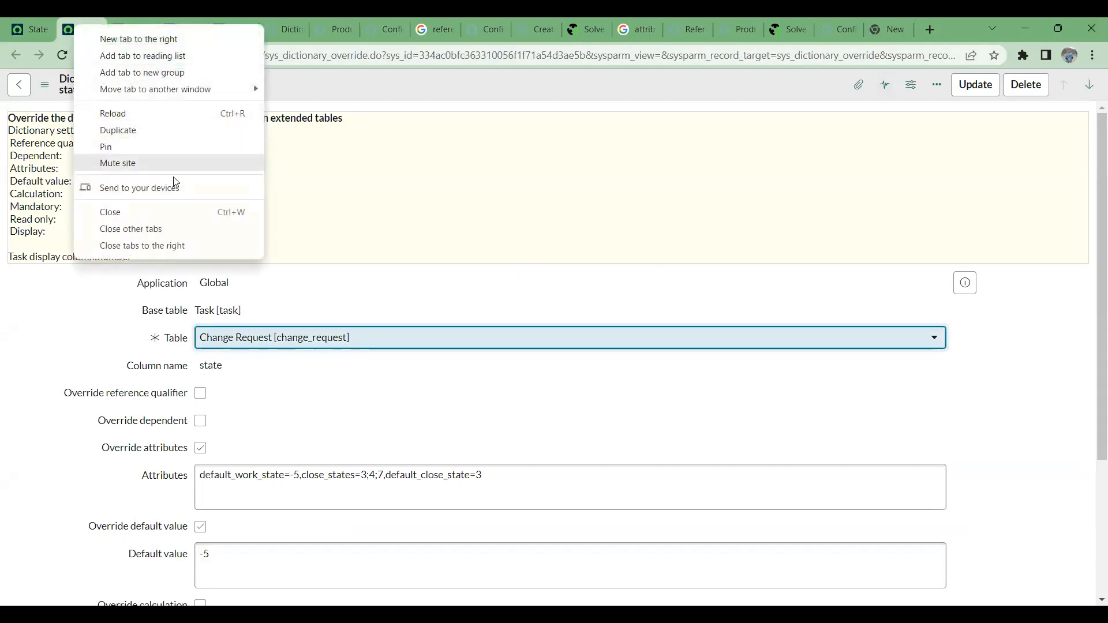
{"action": "left_click", "coordinate": [179, 250]}
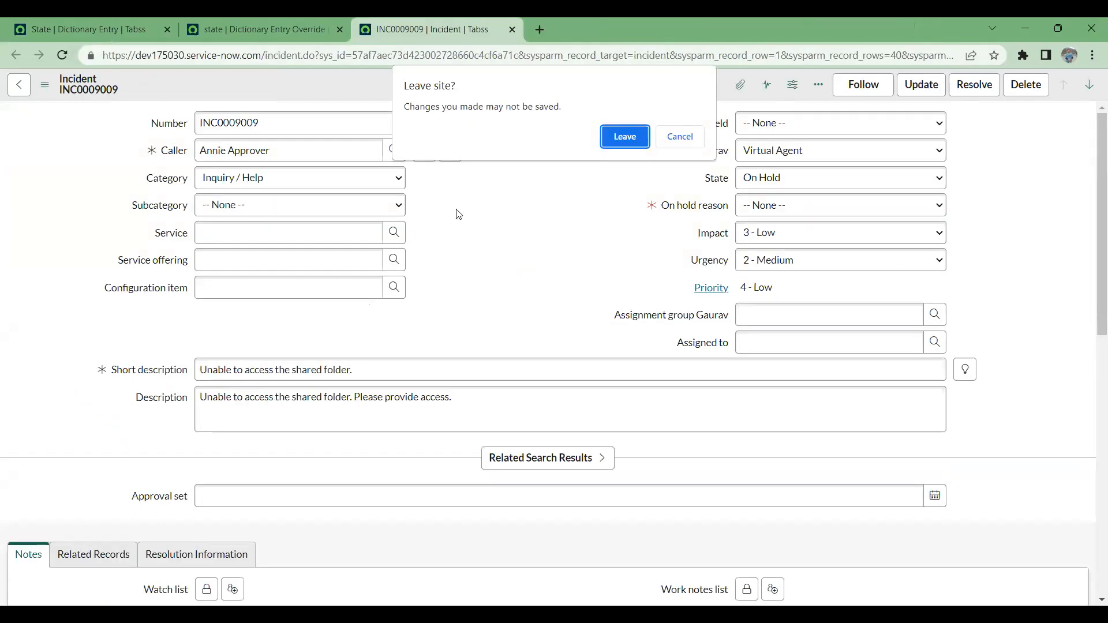
{"action": "left_click", "coordinate": [625, 137]}
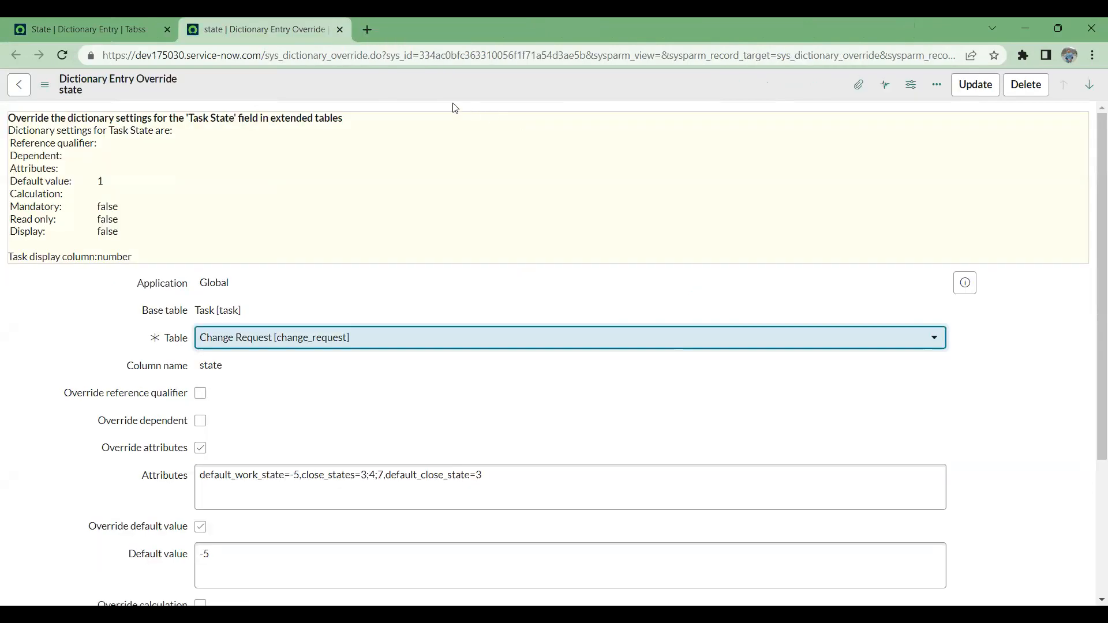
- Review the change_request override's settings, focusing on its overridden attributes and default value
{"action": "scroll", "coordinate": [418, 306], "scroll_direction": "down", "scroll_amount": 3}
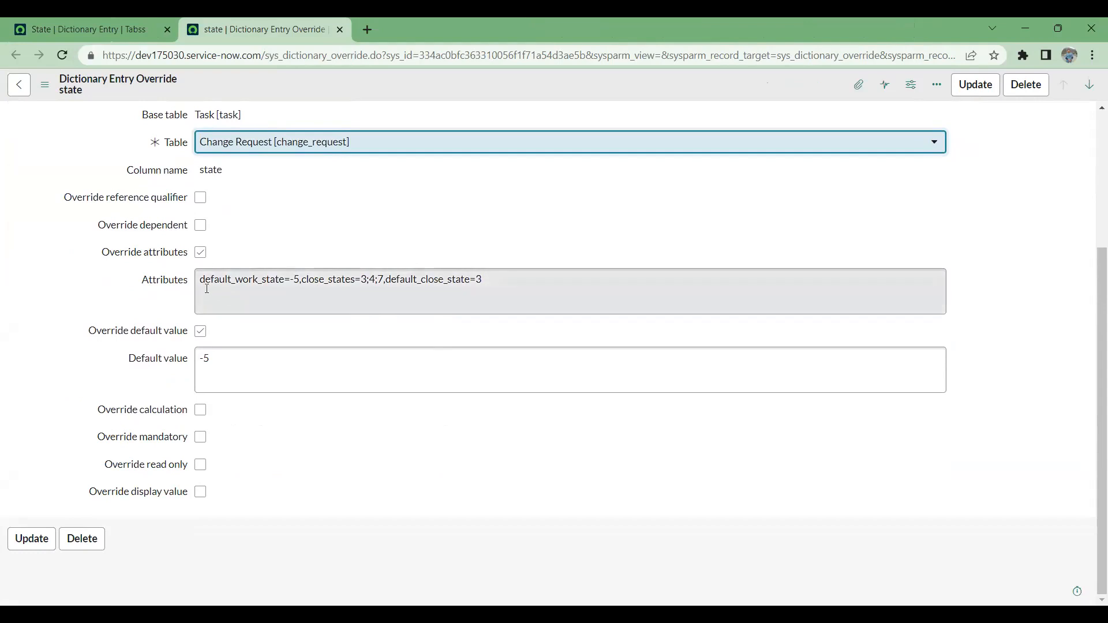
{"action": "scroll", "coordinate": [317, 241], "scroll_direction": "up", "scroll_amount": 1}
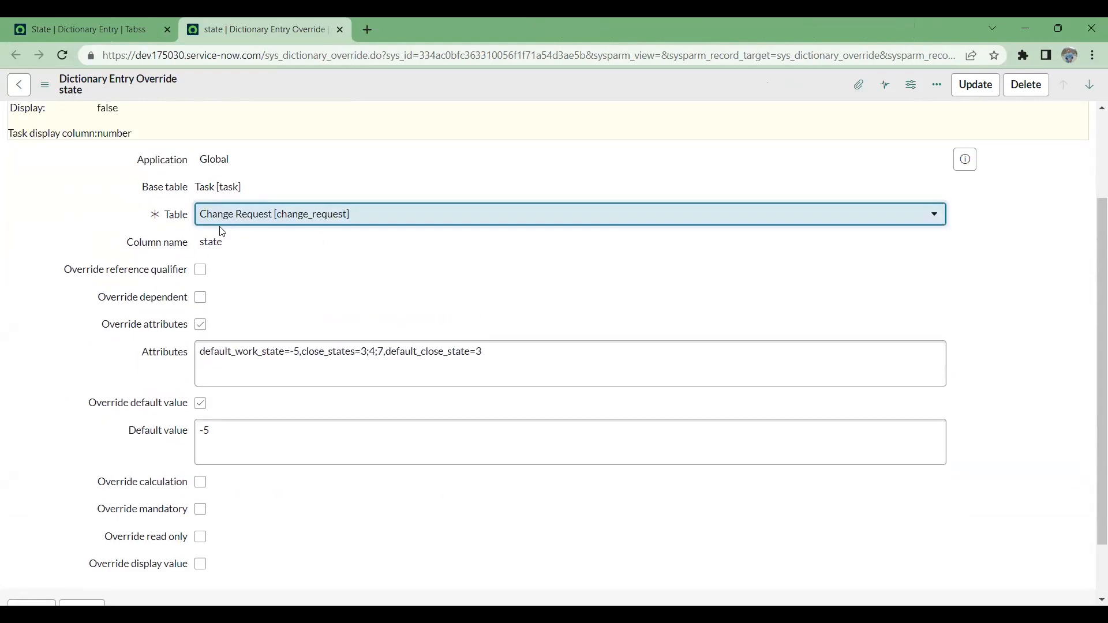
{"action": "left_click_drag", "start_coordinate": [499, 351], "coordinate": [152, 357]}
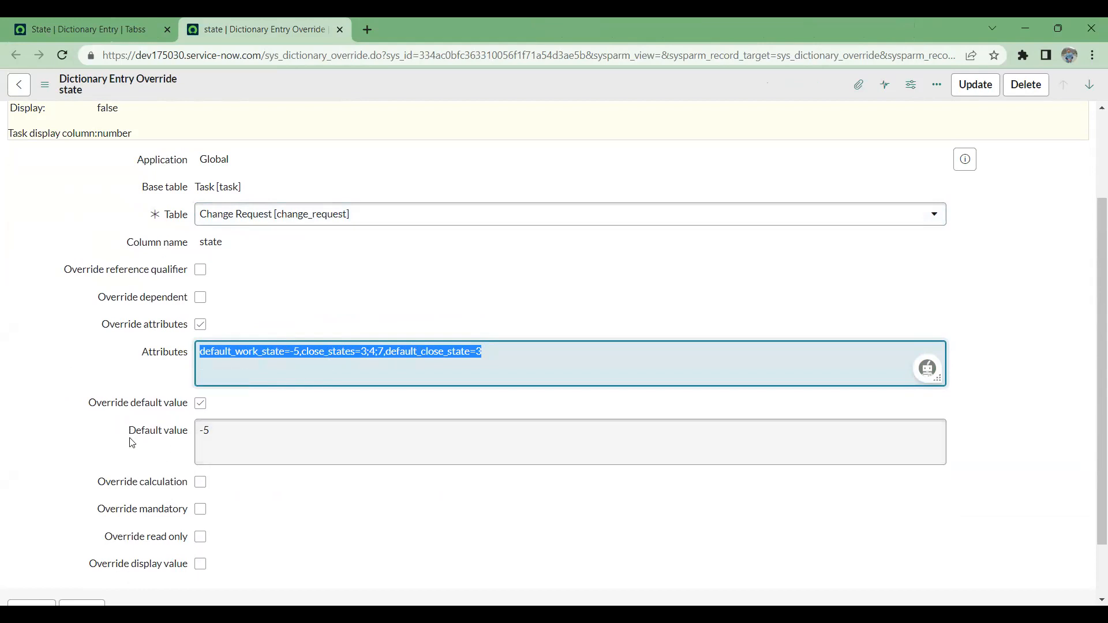
{"action": "left_click_drag", "start_coordinate": [212, 436], "coordinate": [224, 409]}
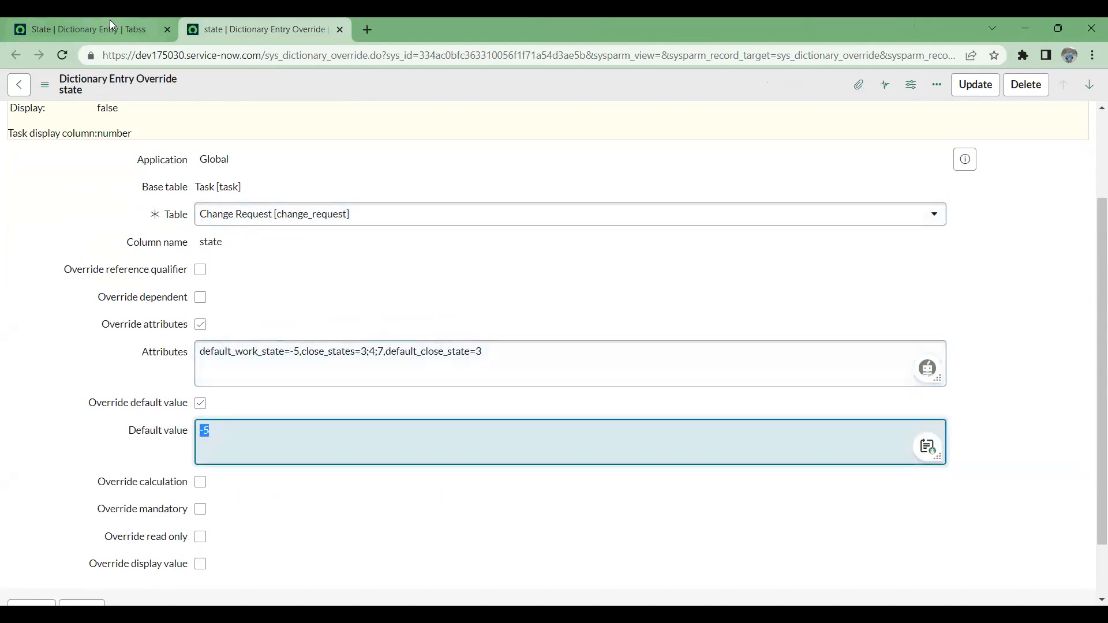
{"action": "scroll", "coordinate": [216, 234], "scroll_direction": "up", "scroll_amount": 3}
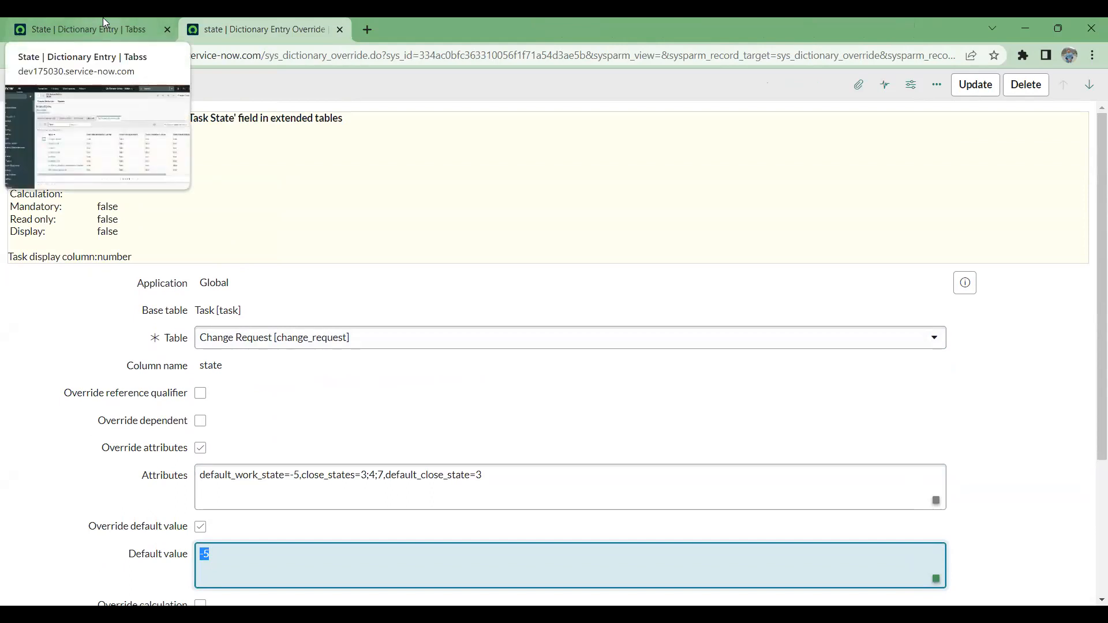
- Return to the State dictionary entry and open the full Change Requests table list in a new tab from the navigator
{"action": "left_click", "coordinate": [87, 26]}
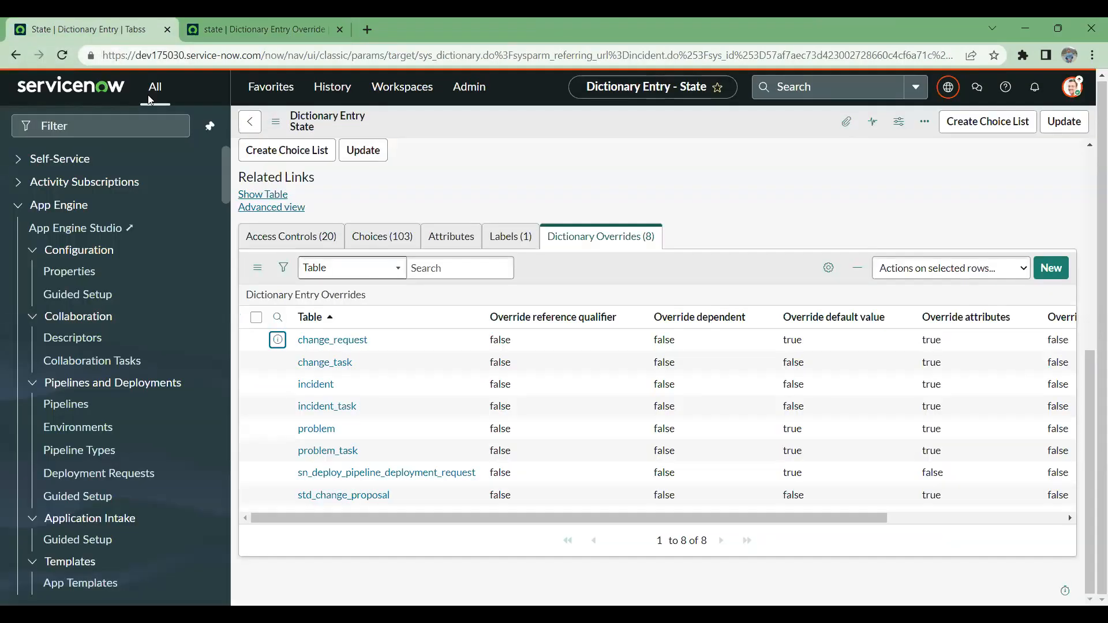
{"action": "left_click", "coordinate": [95, 125]}
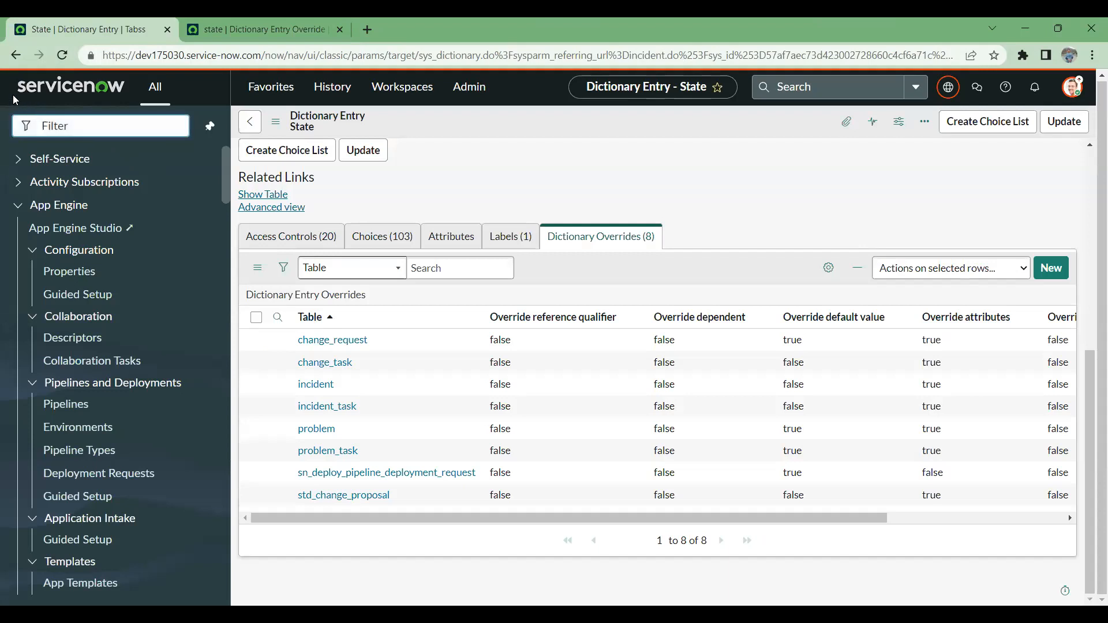
{"action": "type", "text": "chag"}
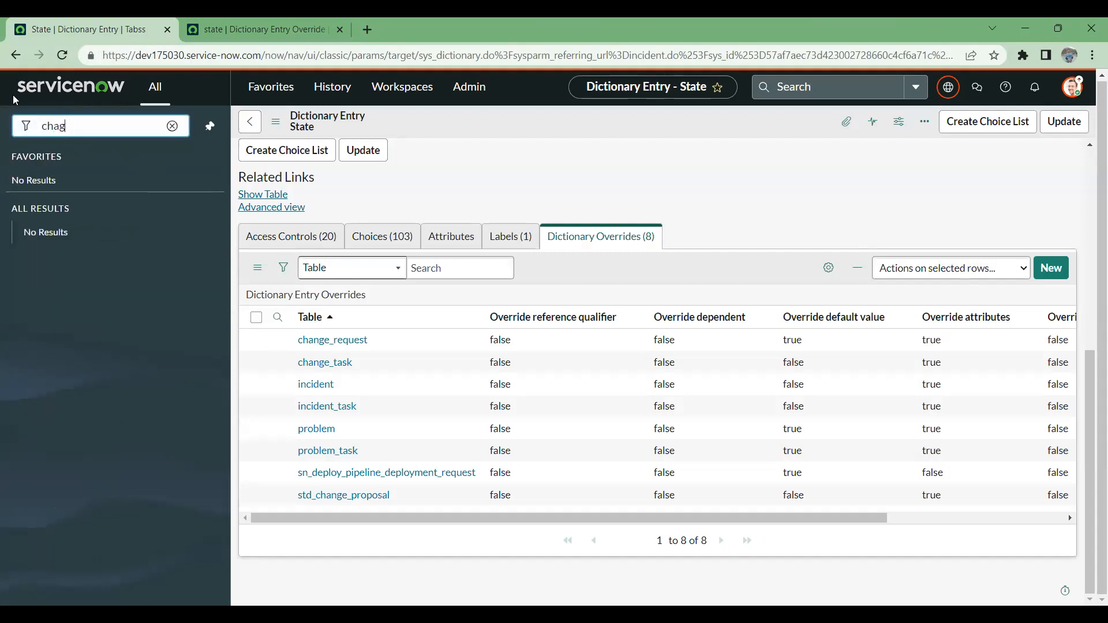
{"action": "type", "text": "e"}
{"action": "type", "text": " .LIST"}
{"action": "key", "text": "Return"}
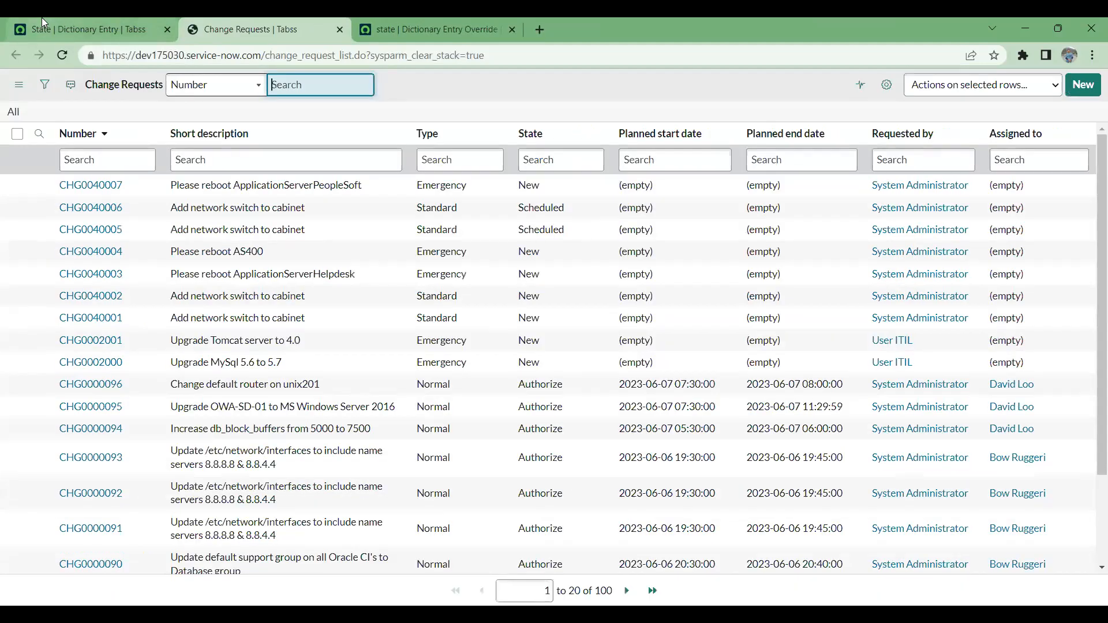
- Search the application navigator for change modules and return to the Change Requests list
{"action": "left_click", "coordinate": [65, 23]}
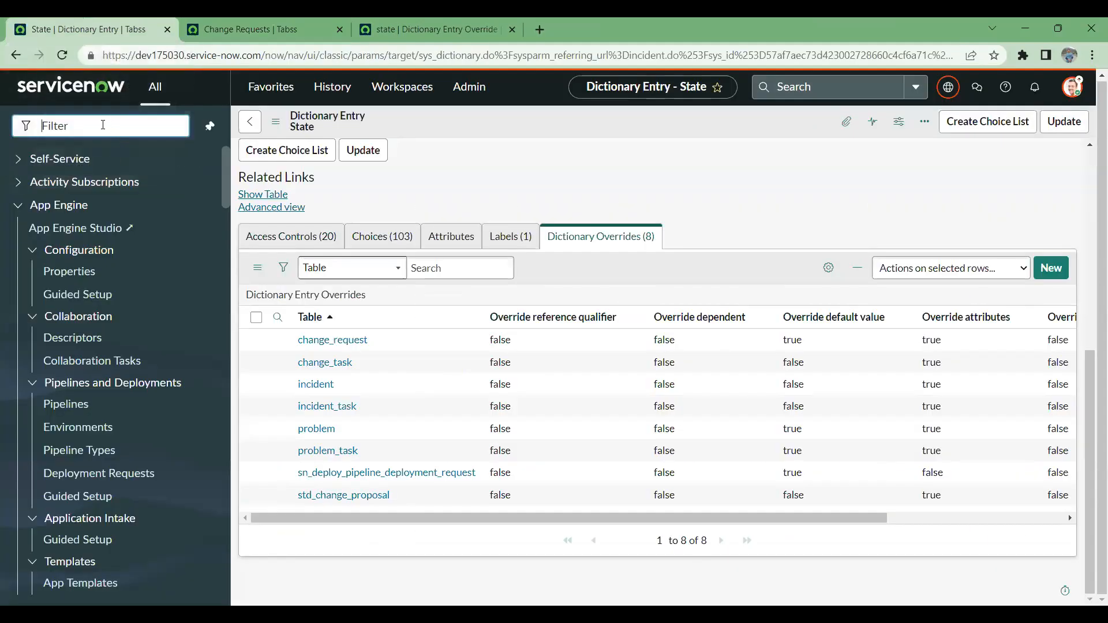
{"action": "type", "text": "change"}
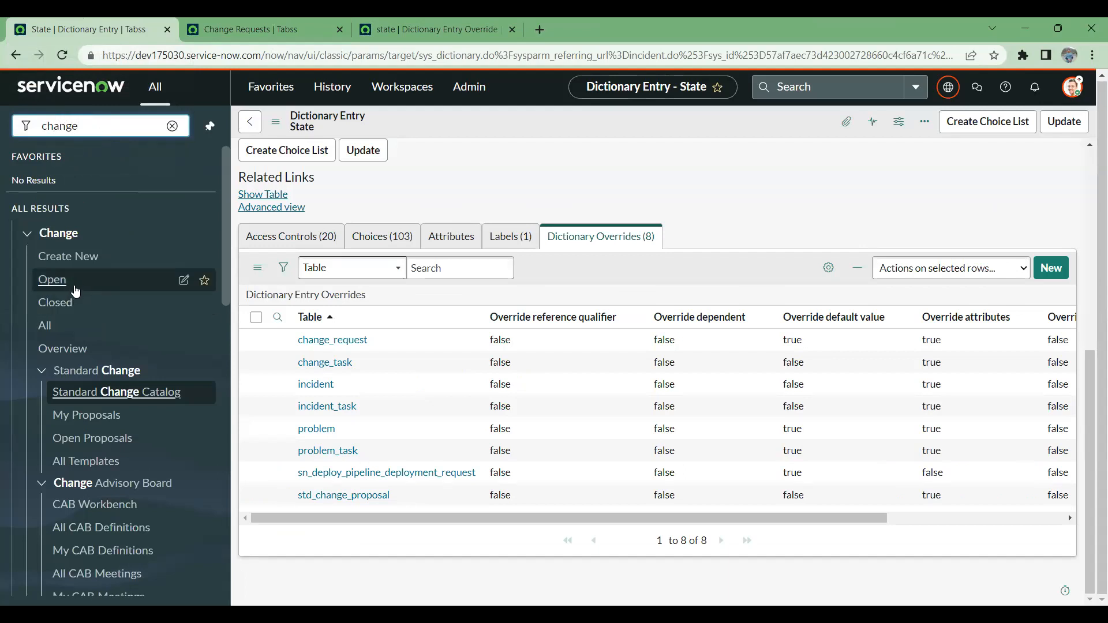
{"action": "left_click", "coordinate": [232, 29]}
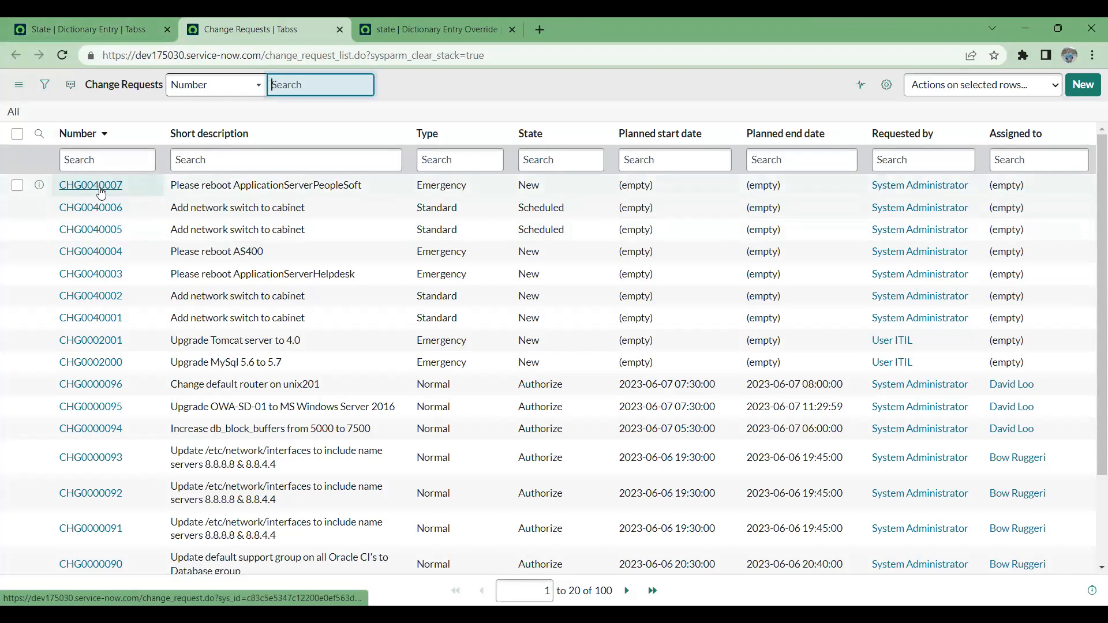
- Open change request CHG0040007 and go to the dictionary entry of its State field
{"action": "left_click", "coordinate": [101, 192]}
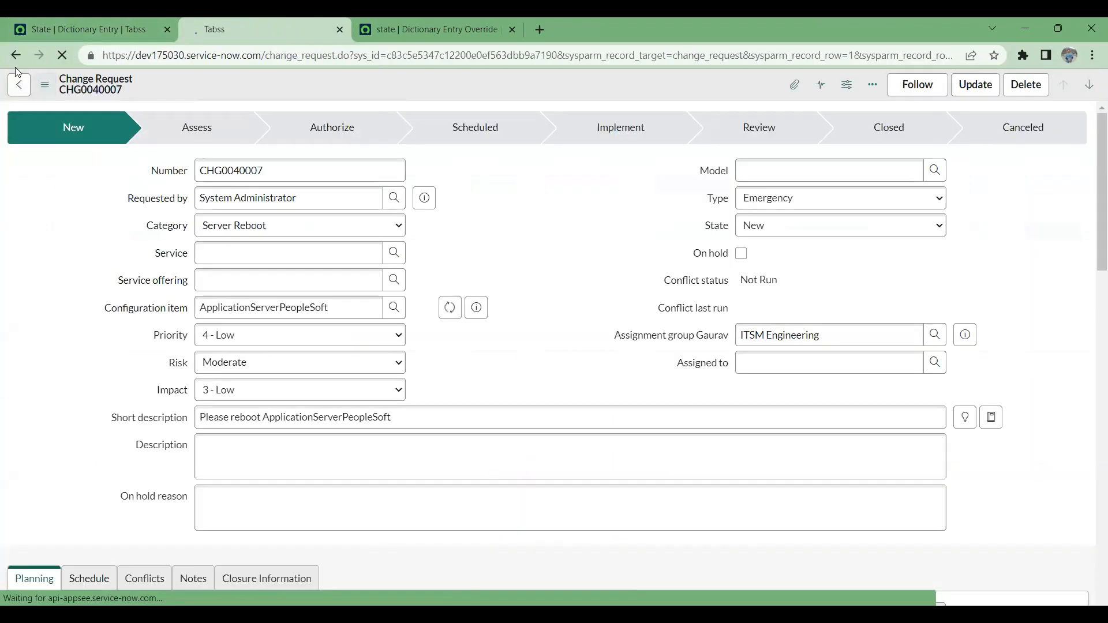
{"action": "right_click", "coordinate": [716, 230]}
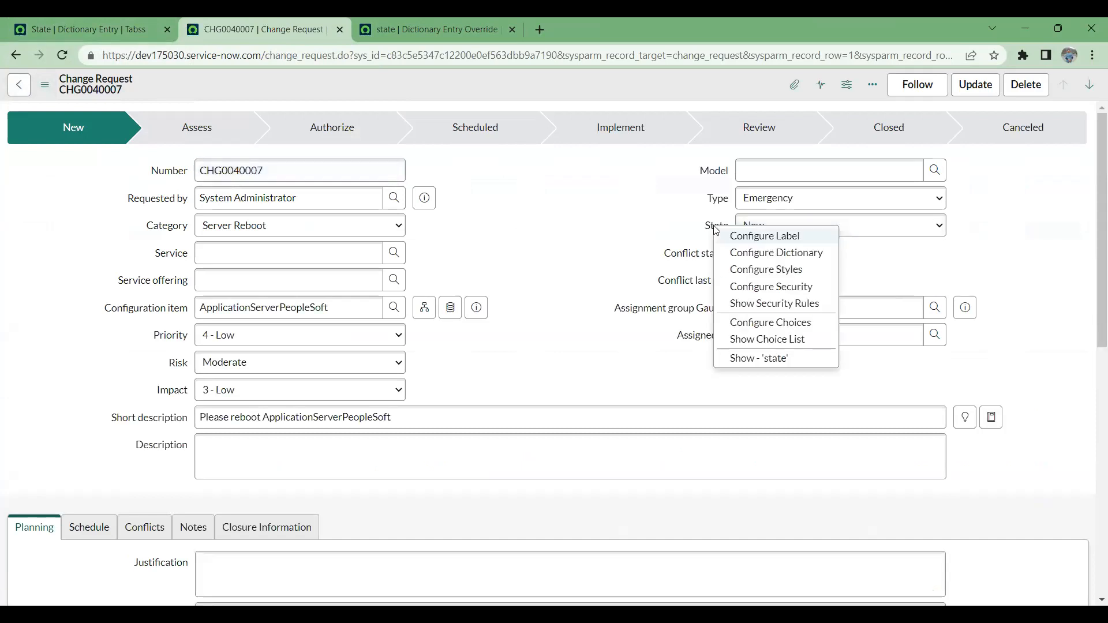
{"action": "left_click", "coordinate": [768, 253]}
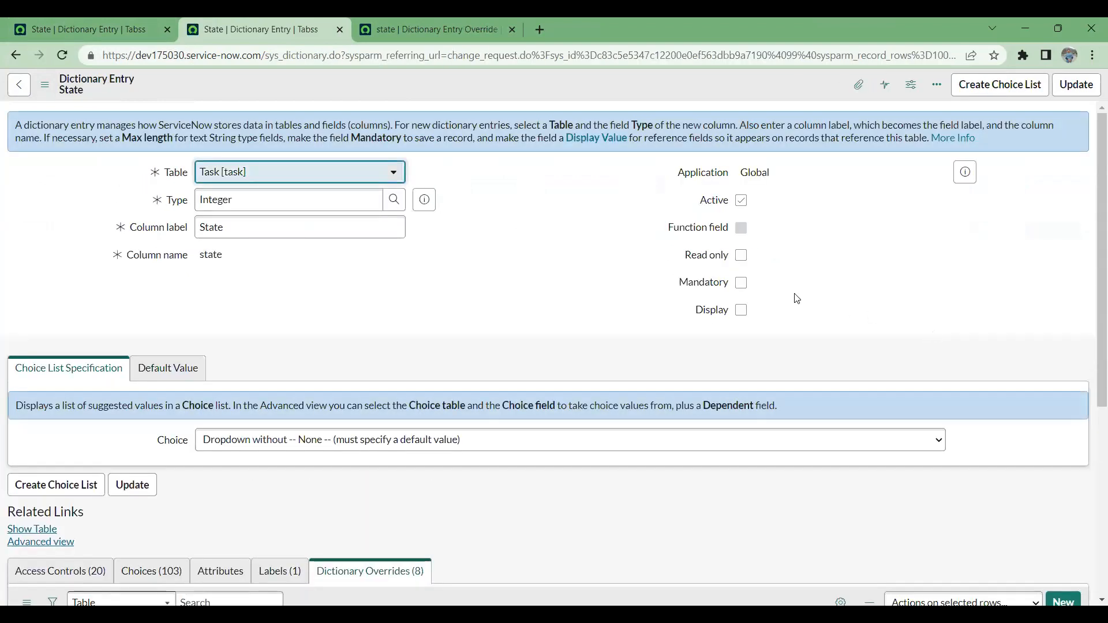
- Check the State entry's Table setting and compare it with the entry opened from the incident
{"action": "left_click_drag", "start_coordinate": [161, 177], "coordinate": [240, 175]}
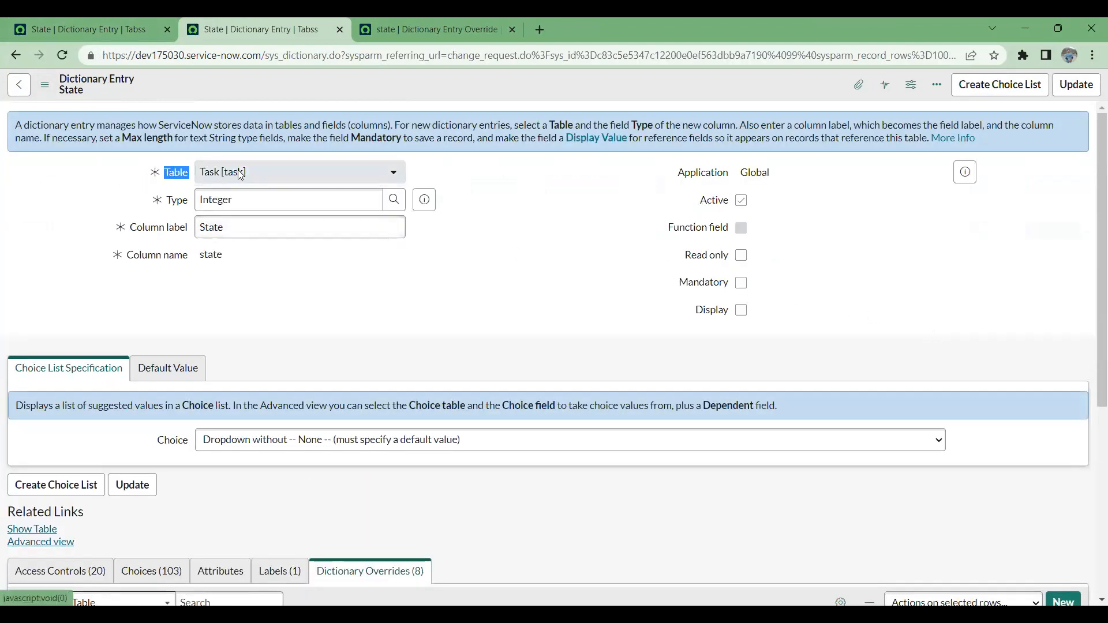
{"action": "left_click", "coordinate": [118, 33]}
{"action": "left_click", "coordinate": [263, 23]}
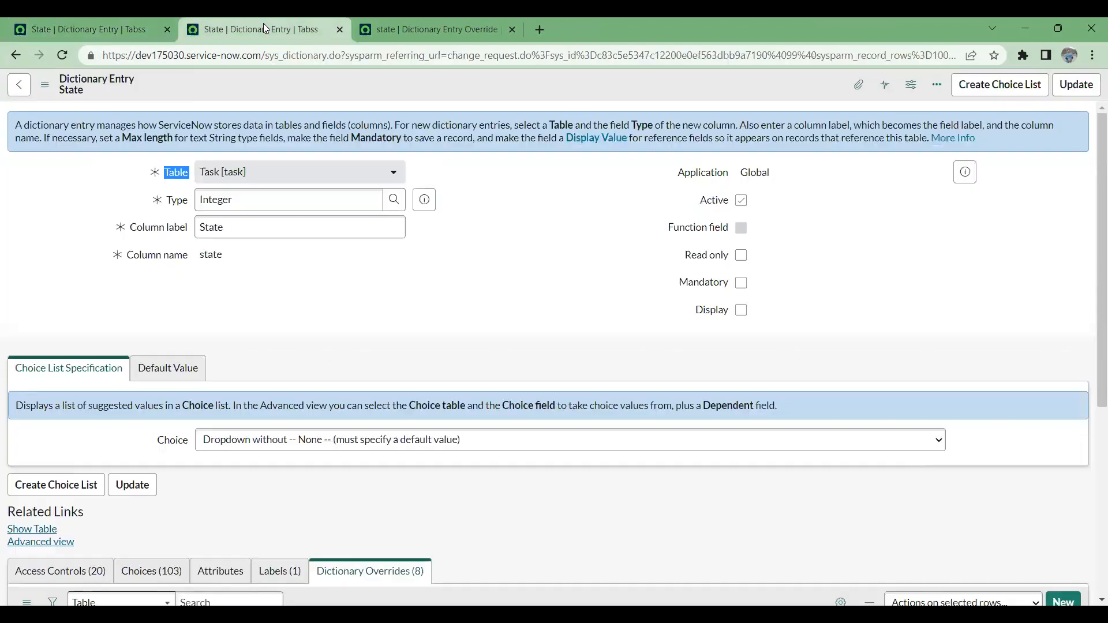
- Duplicate the State dictionary entry tab and take the original tab back to change request CHG0040007
{"action": "right_click", "coordinate": [265, 18]}
{"action": "left_click", "coordinate": [323, 107]}
{"action": "left_click", "coordinate": [211, 19]}
{"action": "left_click", "coordinate": [16, 54]}
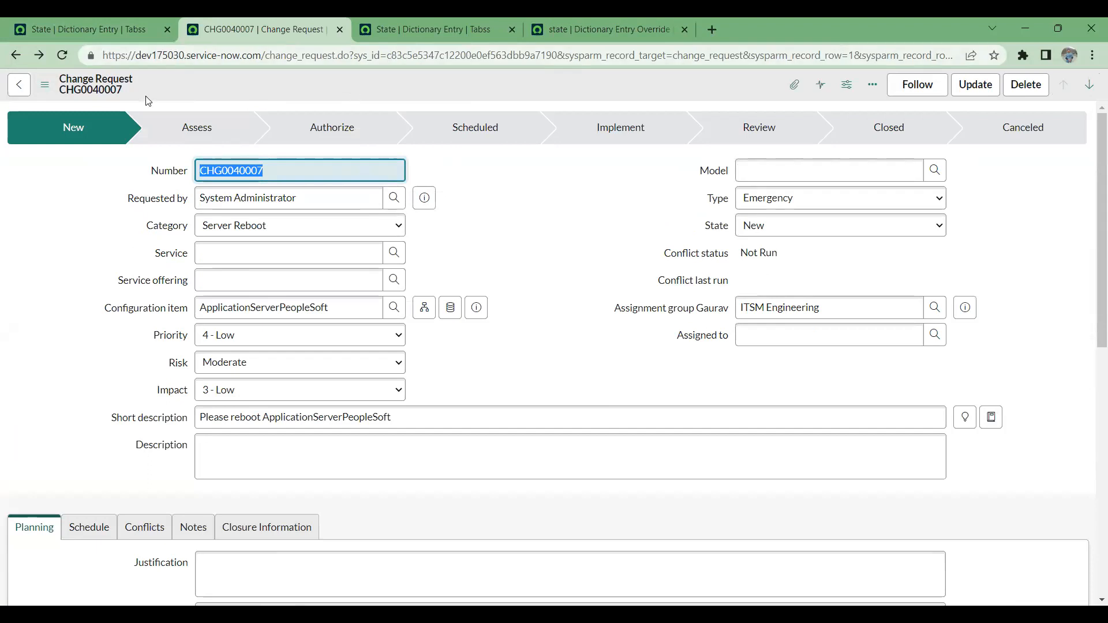
{"action": "left_click_drag", "start_coordinate": [148, 101], "coordinate": [53, 60]}
- Examine the duplicated State dictionary entry, including its choice list specification and default value
{"action": "left_click", "coordinate": [395, 25]}
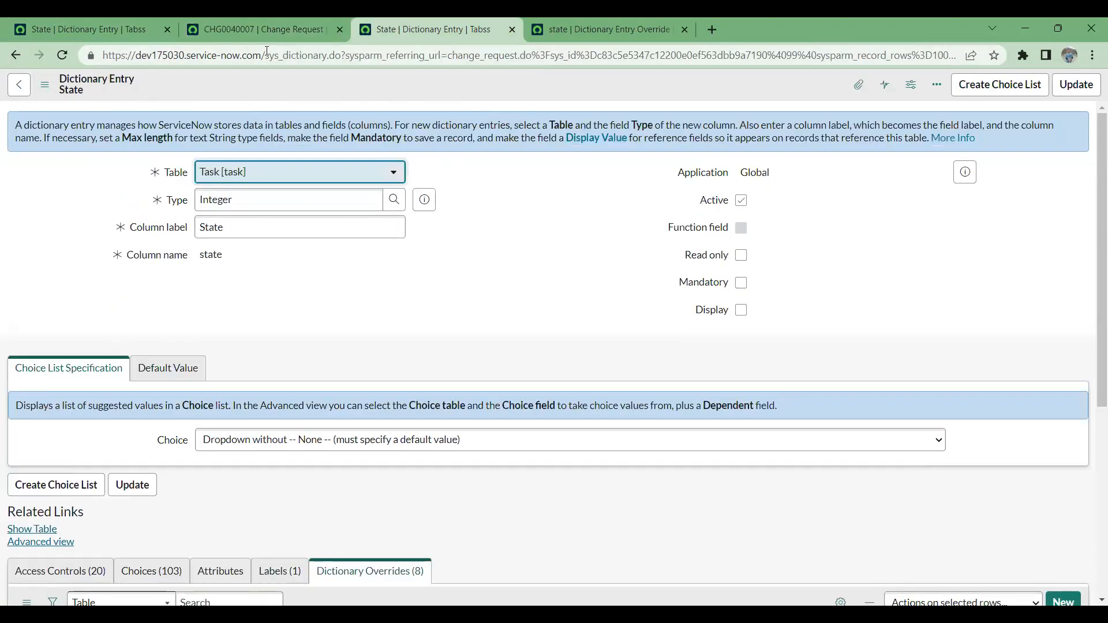
{"action": "left_click_drag", "start_coordinate": [58, 79], "coordinate": [131, 80]}
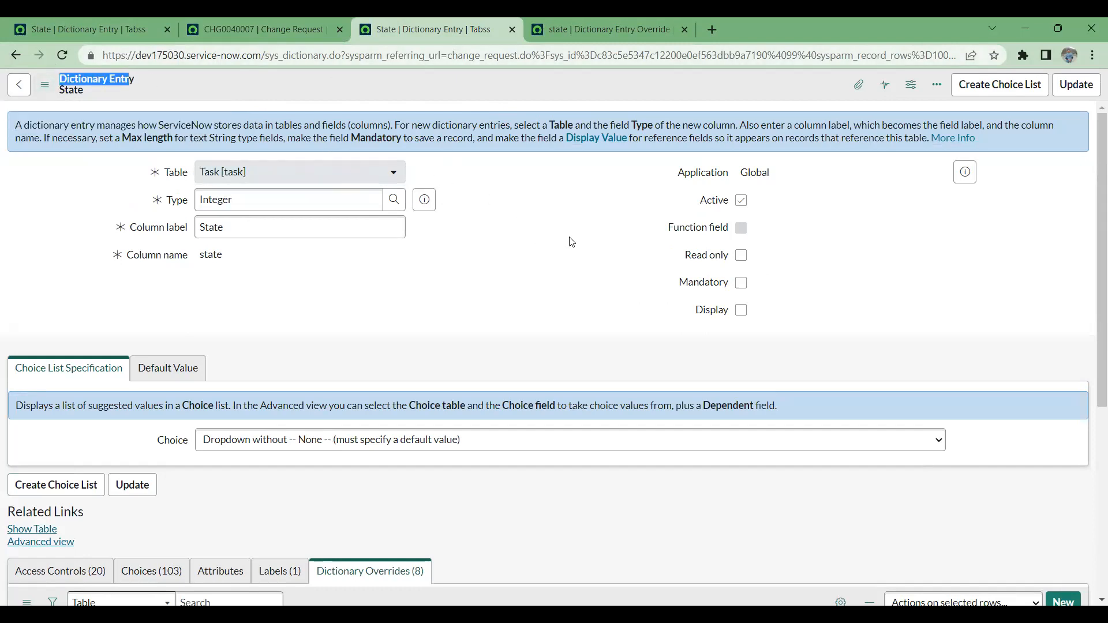
{"action": "scroll", "coordinate": [549, 257], "scroll_direction": "down", "scroll_amount": 3}
{"action": "scroll", "coordinate": [546, 254], "scroll_direction": "up", "scroll_amount": 1}
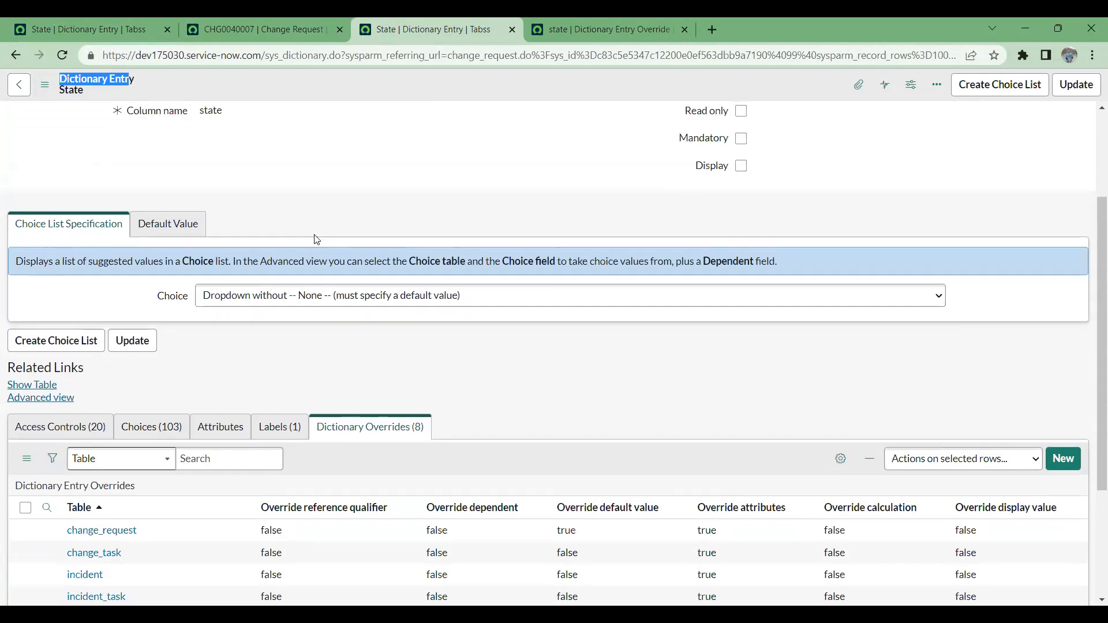
{"action": "left_click", "coordinate": [191, 230]}
{"action": "left_click", "coordinate": [74, 229]}
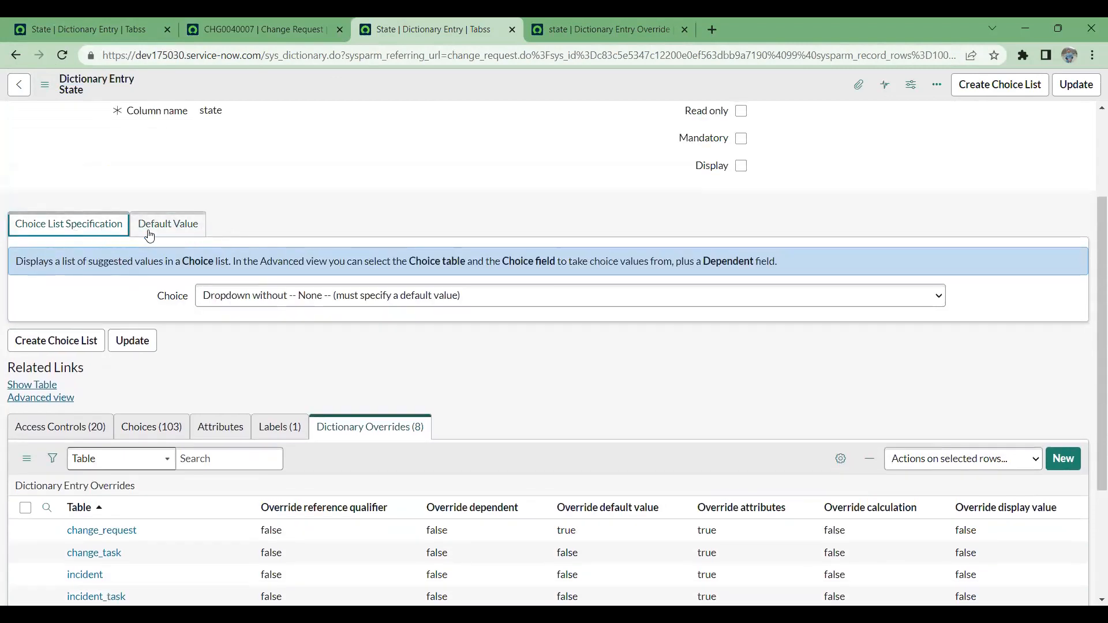
{"action": "left_click", "coordinate": [181, 234]}
{"action": "scroll", "coordinate": [352, 237], "scroll_direction": "up", "scroll_amount": 2}
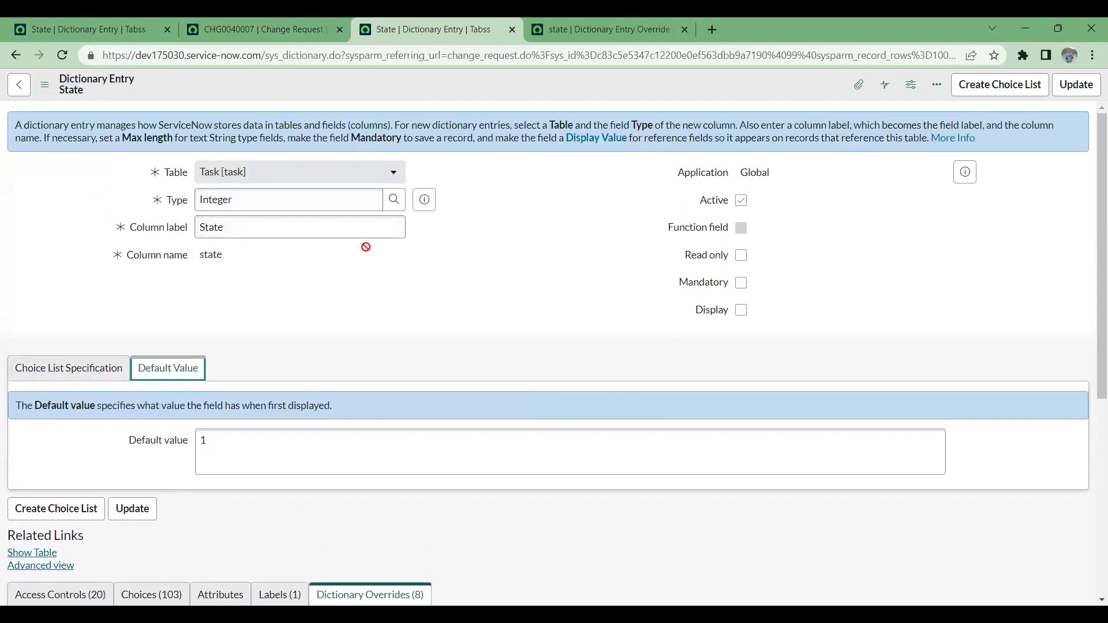
- Review the State entry's dictionary overrides list and compare its default value with the change_request override record
{"action": "scroll", "coordinate": [375, 267], "scroll_direction": "down", "scroll_amount": 2}
{"action": "scroll", "coordinate": [377, 266], "scroll_direction": "down", "scroll_amount": 2}
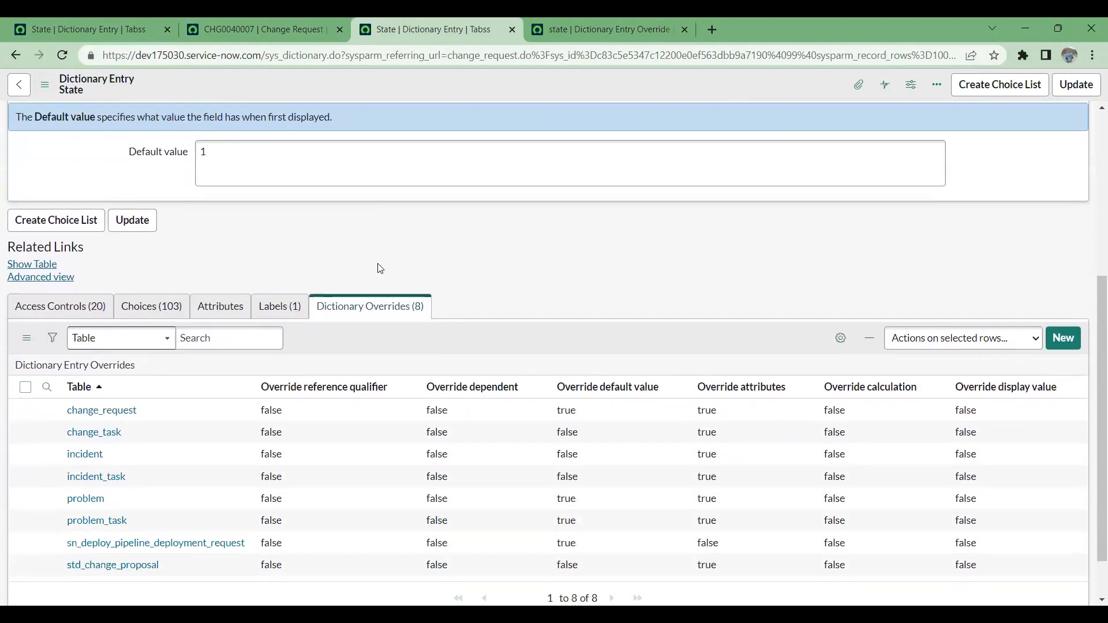
{"action": "scroll", "coordinate": [379, 265], "scroll_direction": "down", "scroll_amount": 1}
{"action": "scroll", "coordinate": [380, 265], "scroll_direction": "up", "scroll_amount": 4}
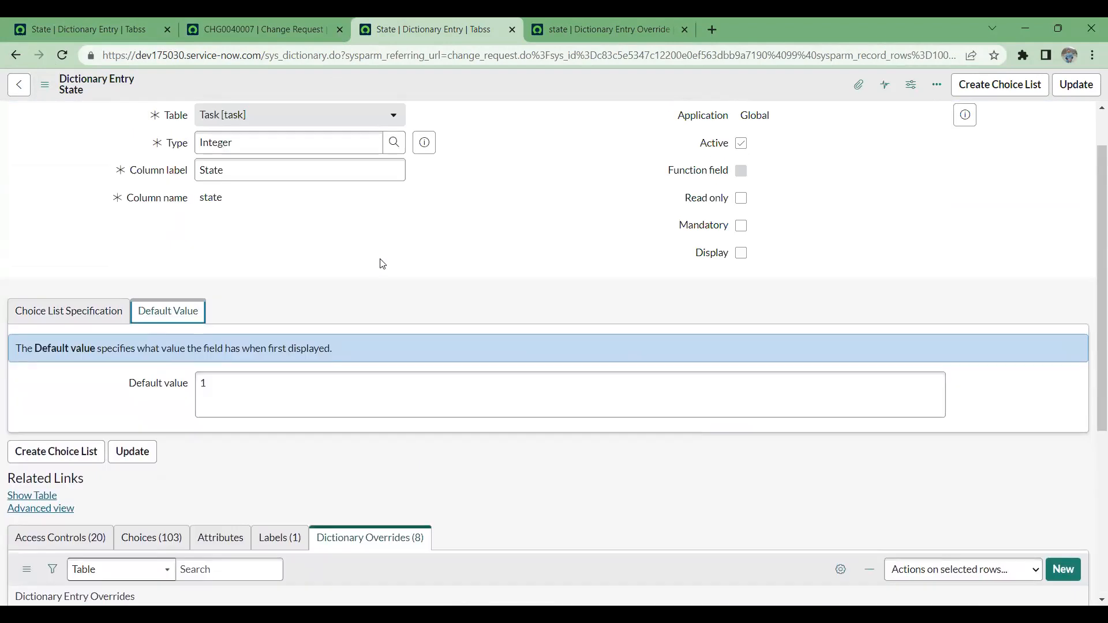
{"action": "scroll", "coordinate": [382, 263], "scroll_direction": "up", "scroll_amount": 1}
{"action": "scroll", "coordinate": [380, 257], "scroll_direction": "down", "scroll_amount": 5}
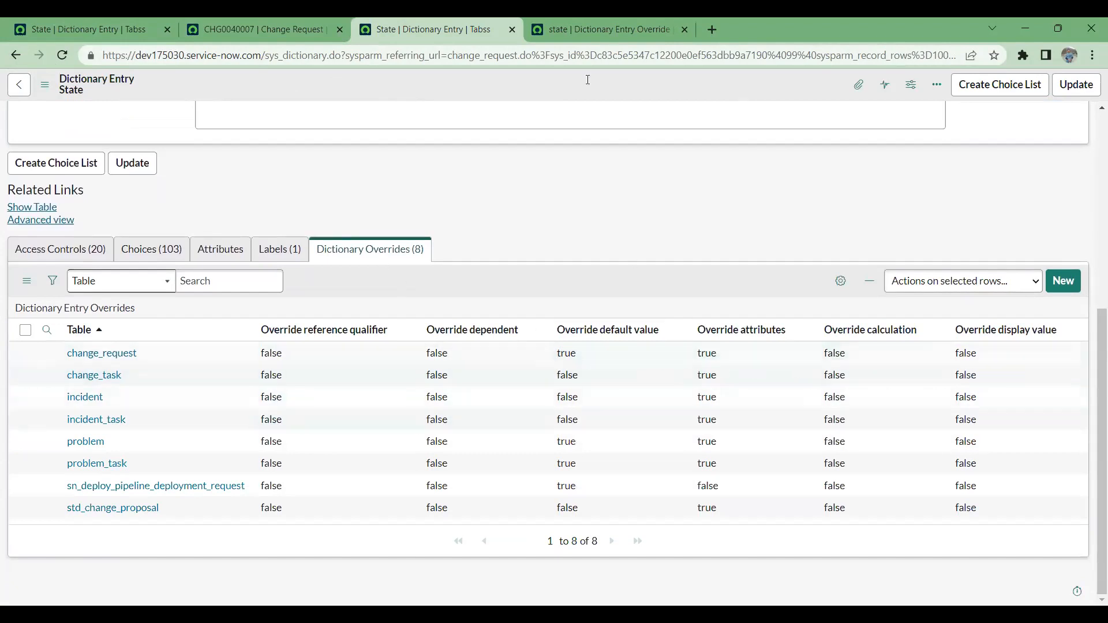
{"action": "left_click", "coordinate": [590, 24]}
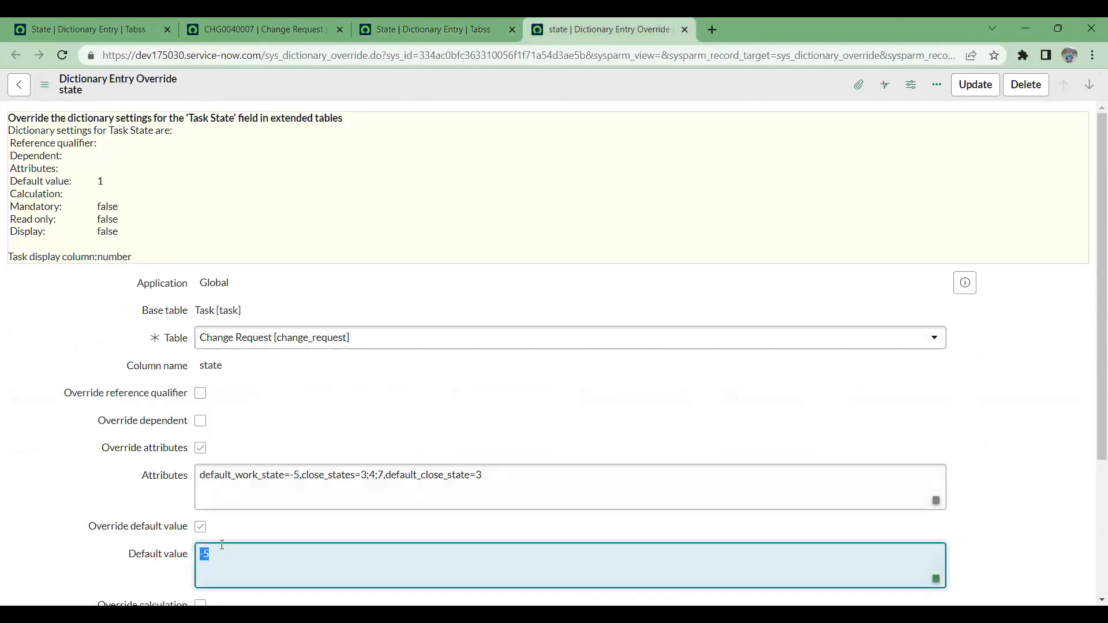
- Highlight the override's default value, then open the State dictionary entry's choices and show their column search fields
{"action": "left_click_drag", "start_coordinate": [220, 551], "coordinate": [183, 555]}
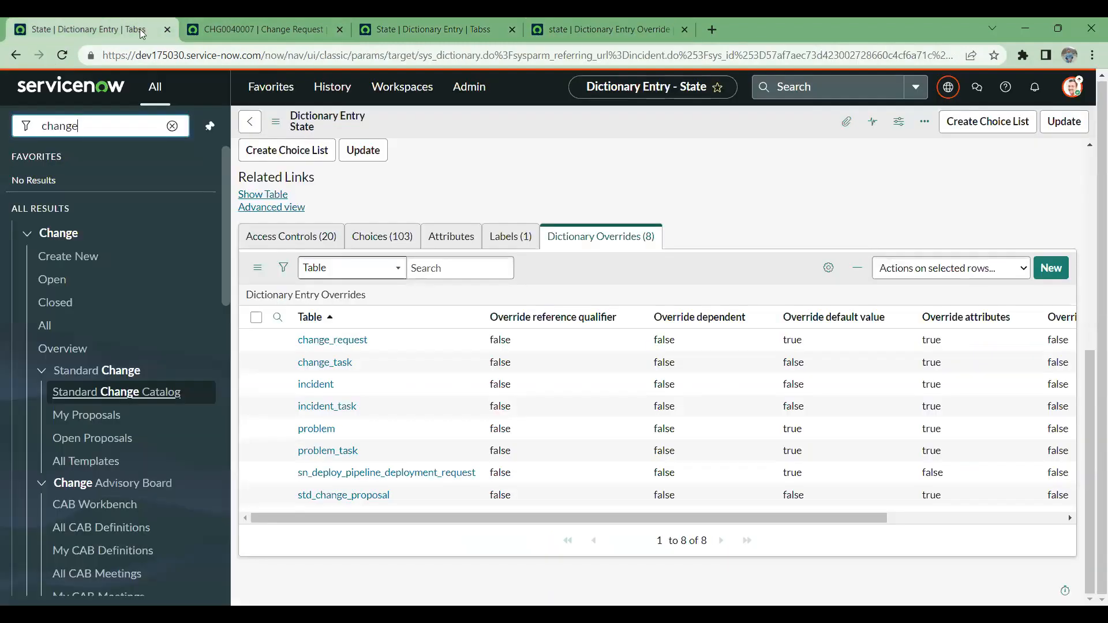
{"action": "left_click", "coordinate": [103, 21]}
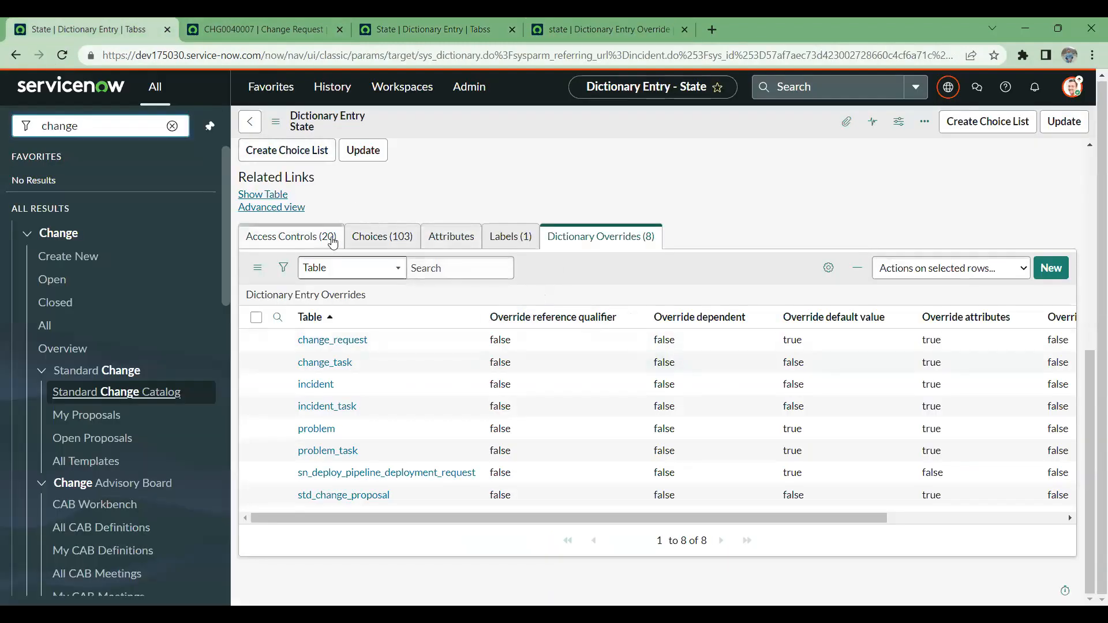
{"action": "left_click", "coordinate": [382, 237]}
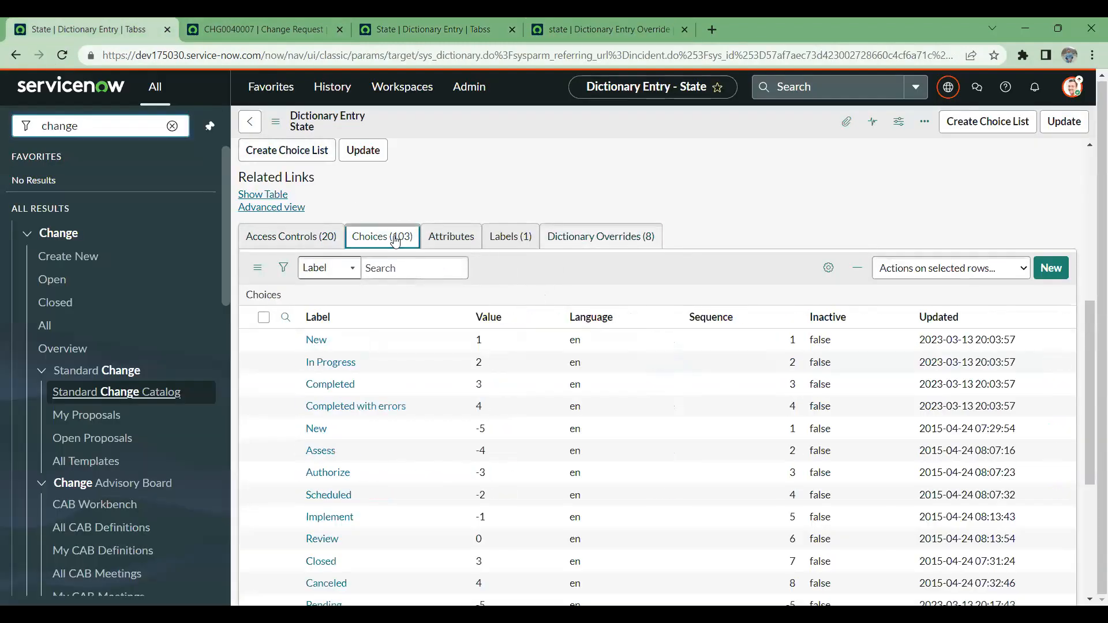
{"action": "left_click", "coordinate": [285, 316]}
{"action": "left_click", "coordinate": [493, 346]}
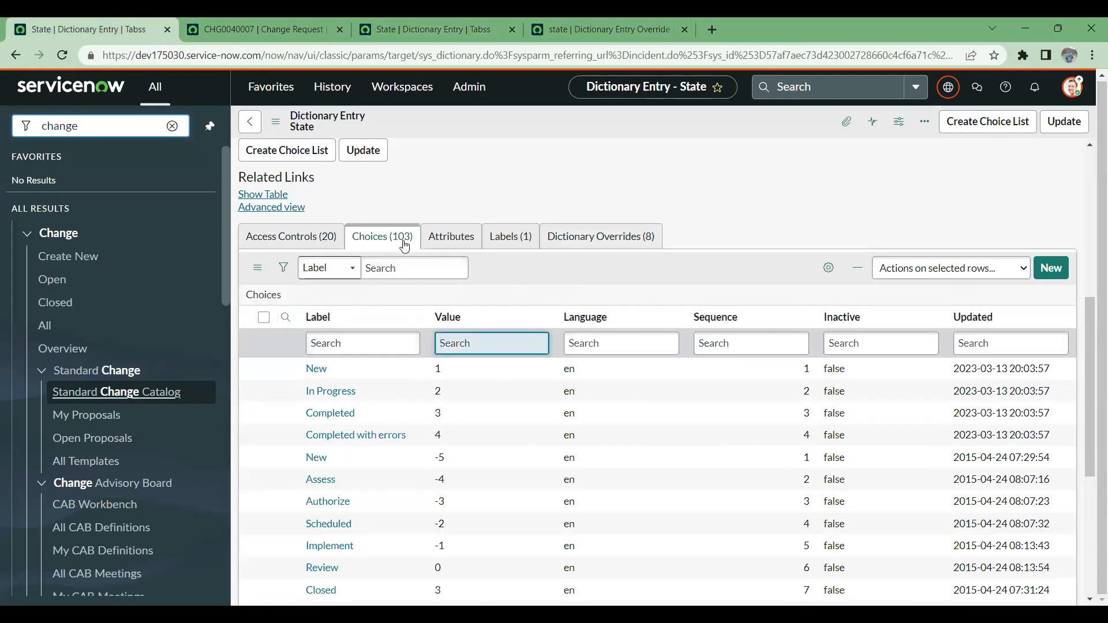
- Check the State field on change request CHG0040007 and return to the change requests list
{"action": "left_click", "coordinate": [188, 28]}
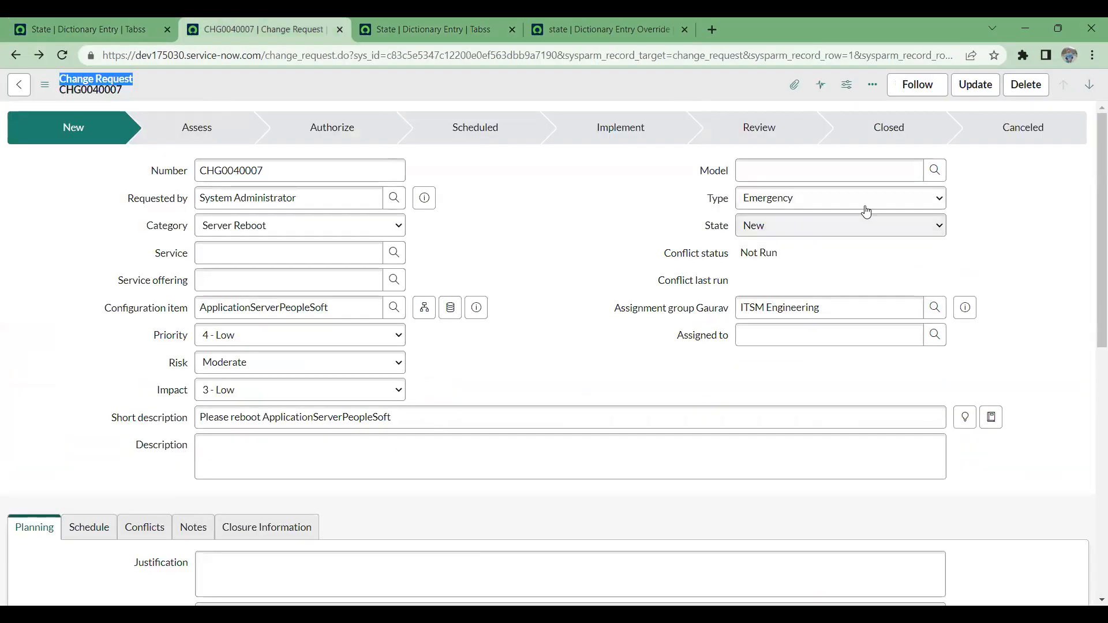
{"action": "left_click", "coordinate": [853, 224]}
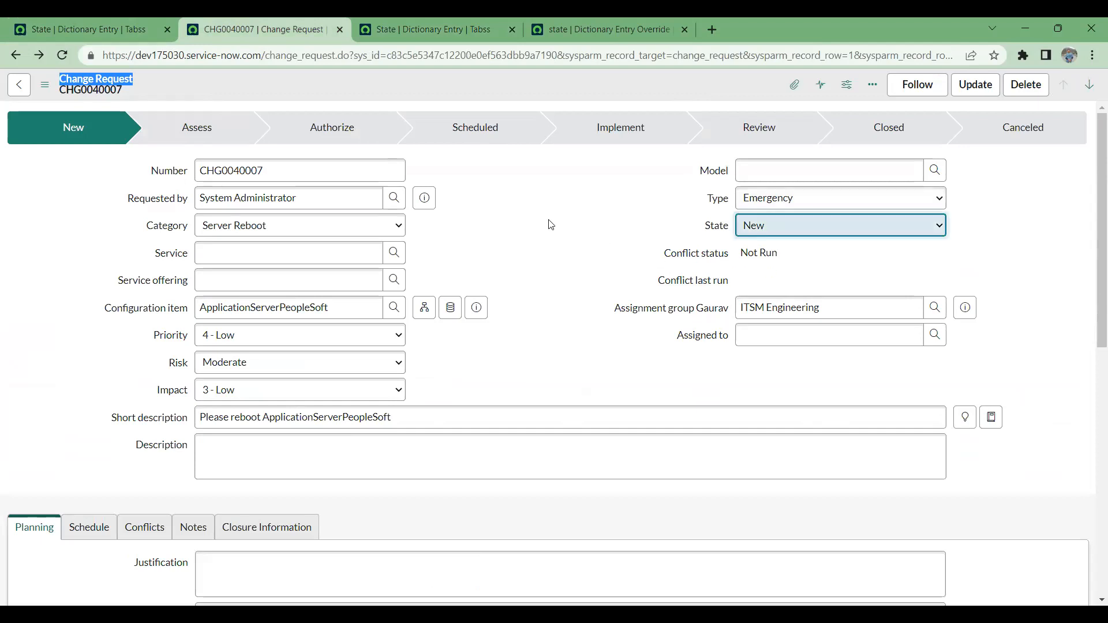
{"action": "left_click", "coordinate": [15, 55]}
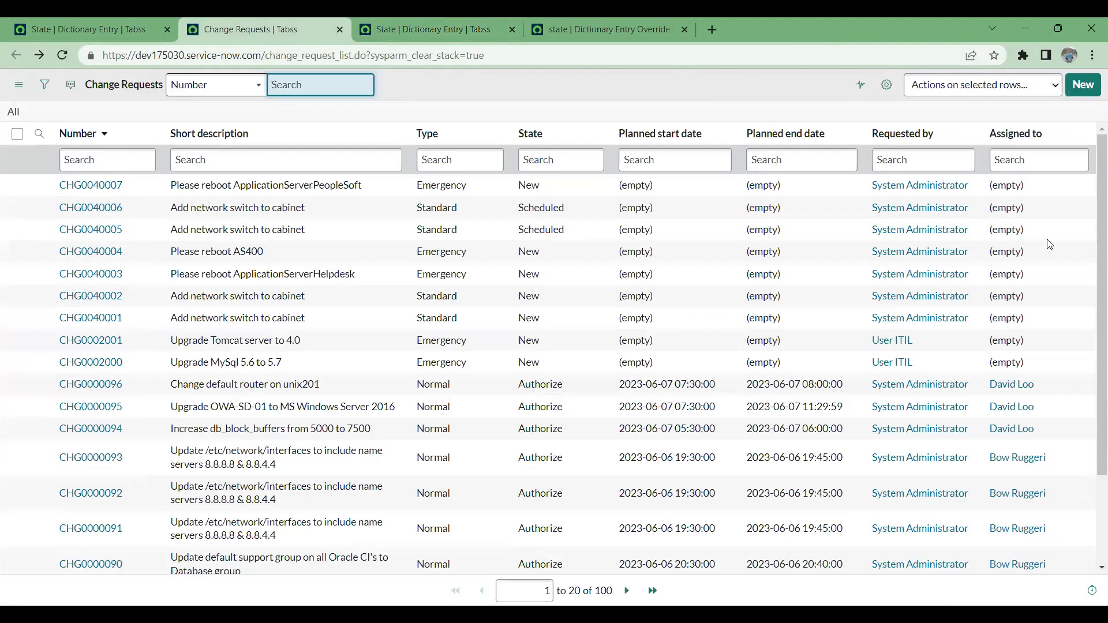
{"action": "left_click", "coordinate": [1083, 85]}
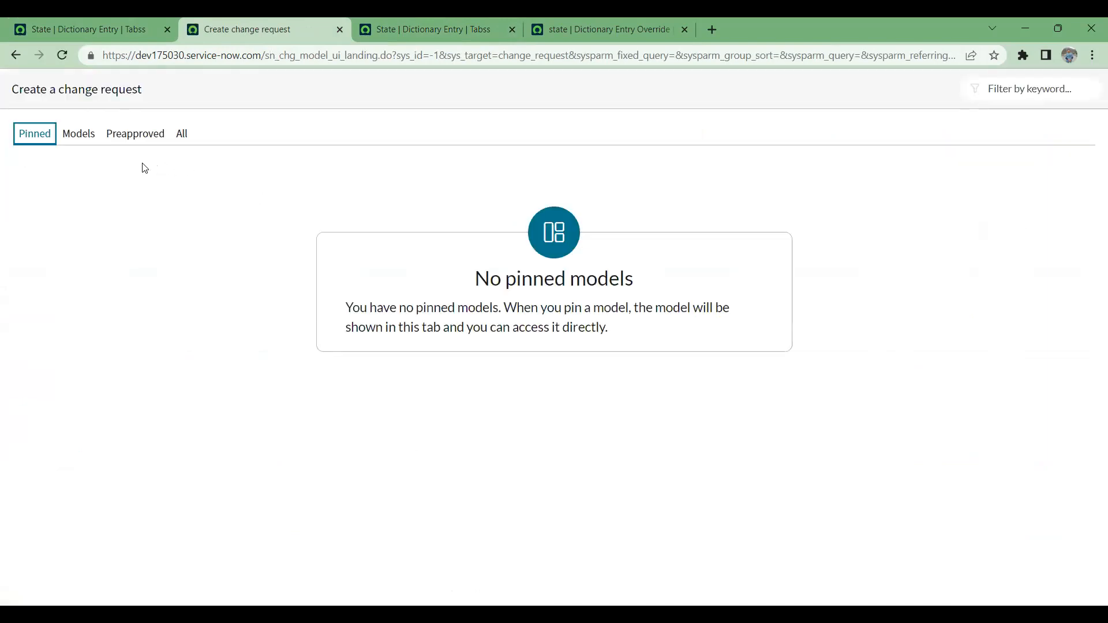
{"action": "left_click", "coordinate": [90, 135]}
{"action": "left_click", "coordinate": [130, 135]}
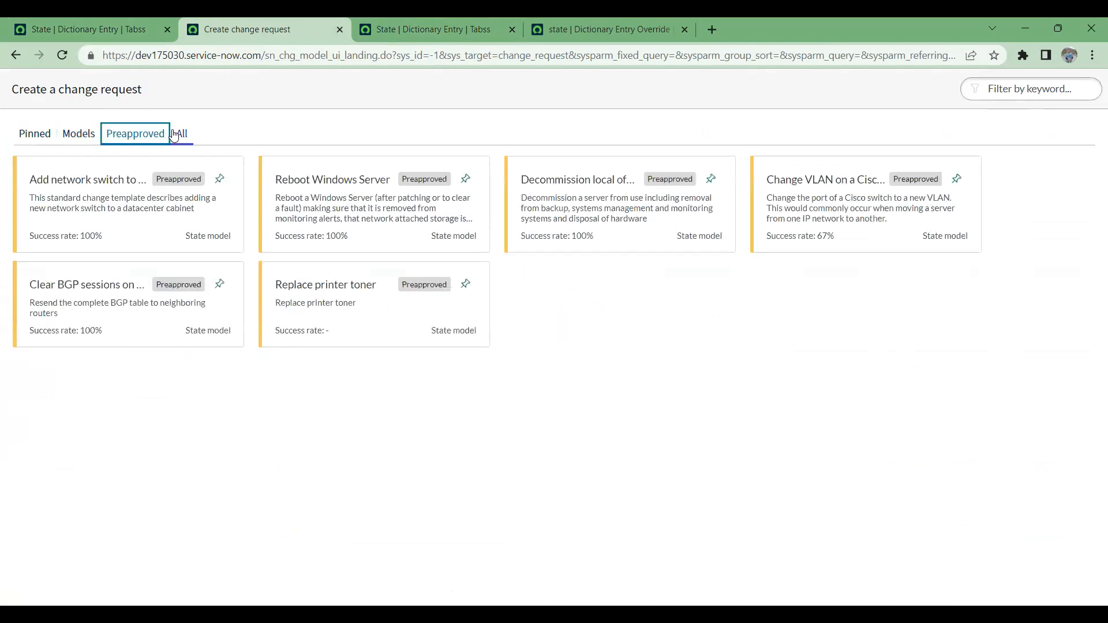
{"action": "left_click", "coordinate": [22, 54]}
- Start a change request from the preapproved Reboot Windows Server model and check its State field
{"action": "left_click", "coordinate": [89, 26]}
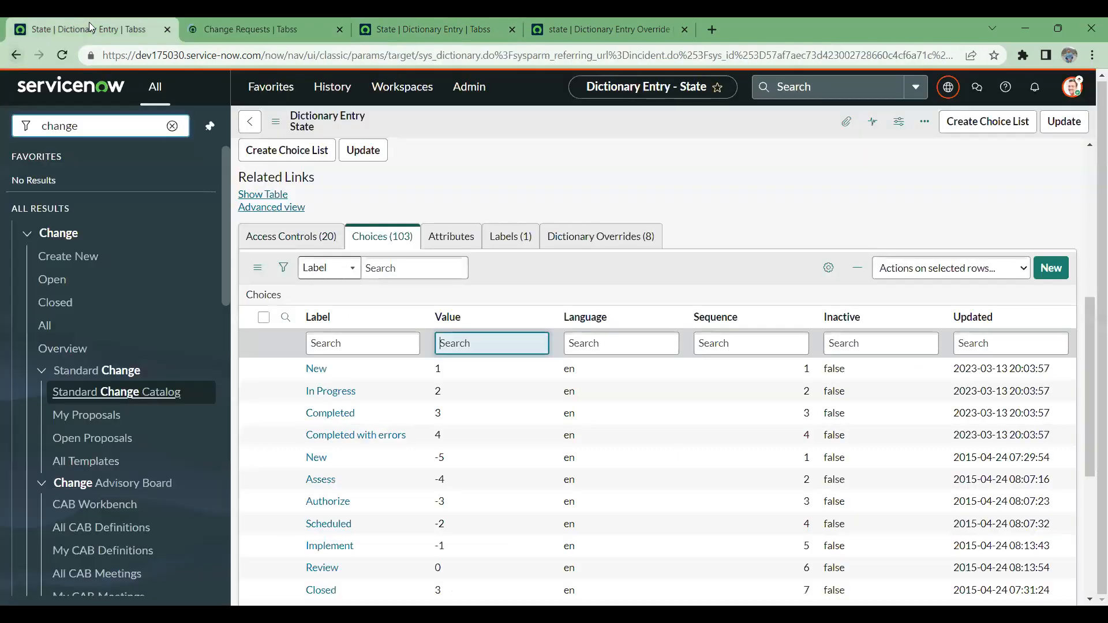
{"action": "left_click", "coordinate": [89, 258]}
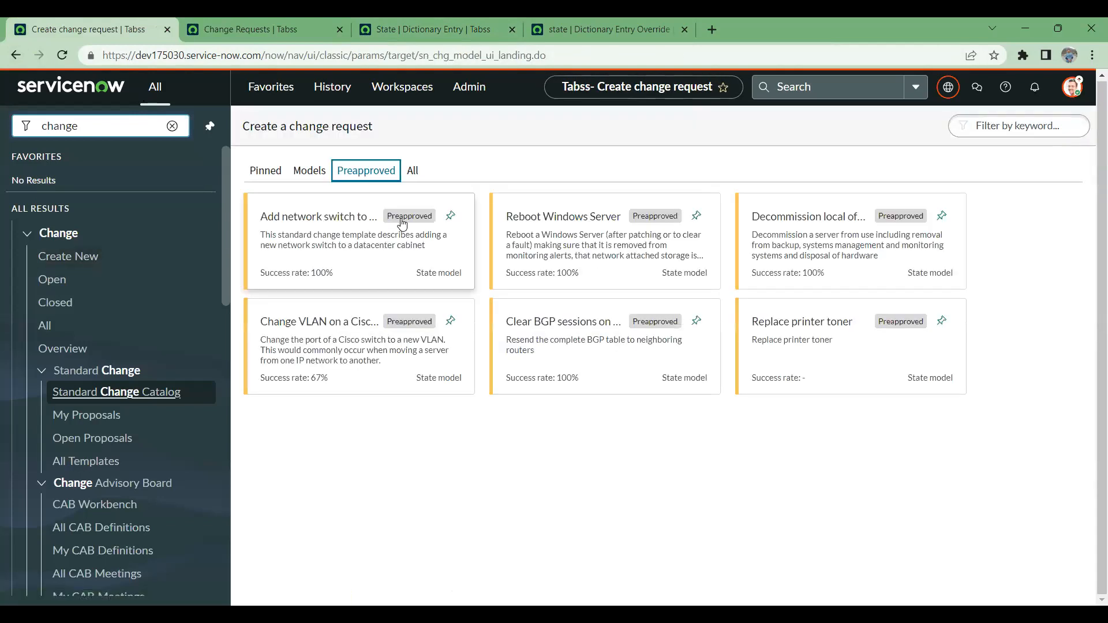
{"action": "double_click", "coordinate": [591, 240]}
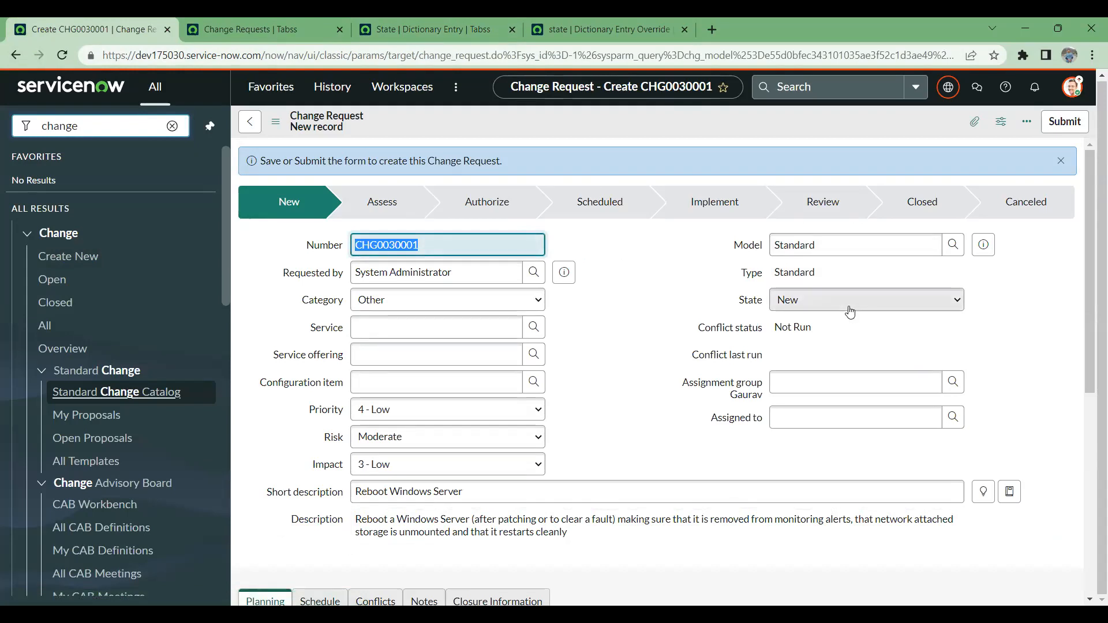
{"action": "left_click", "coordinate": [850, 311]}
{"action": "left_click", "coordinate": [656, 301]}
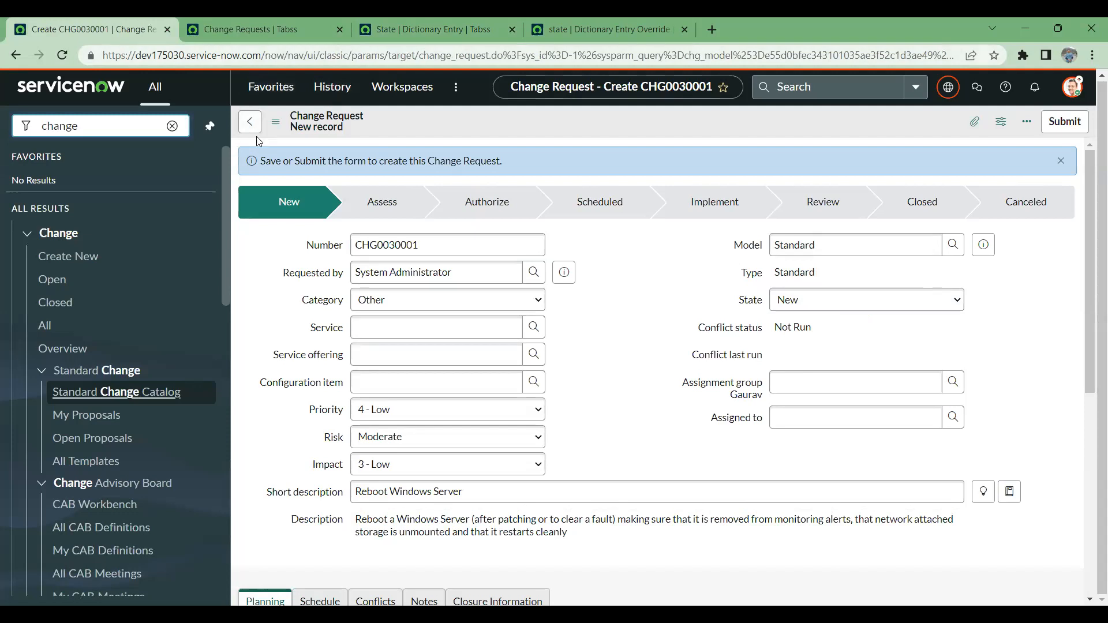
- Leave the unsaved change request for the State dictionary entry and filter its choices to values starting with -5
{"action": "left_click", "coordinate": [222, 19]}
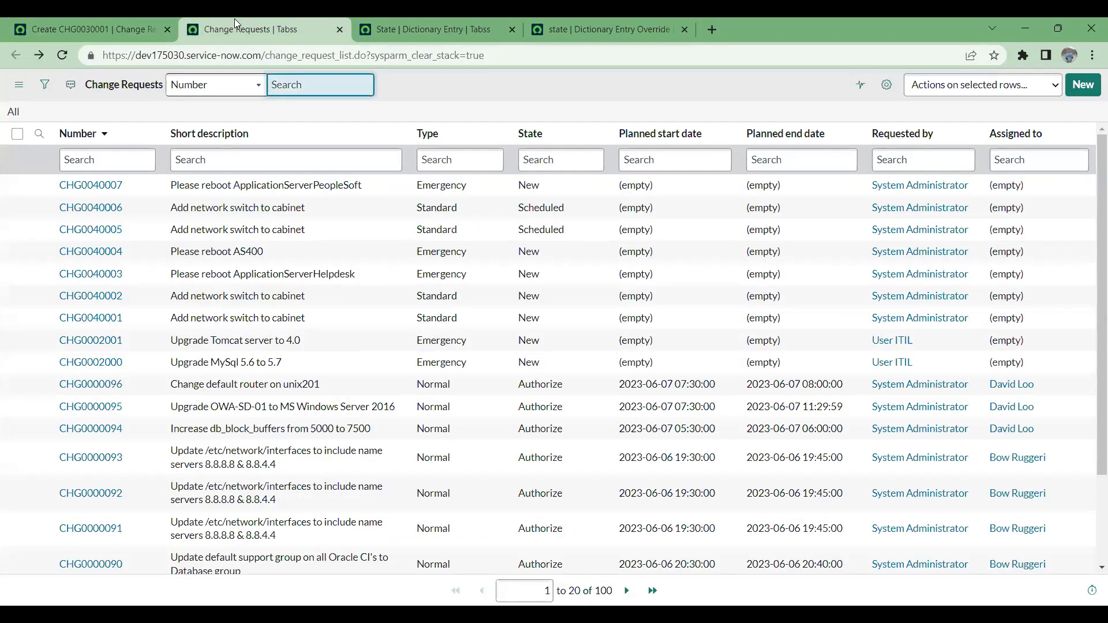
{"action": "left_click", "coordinate": [138, 23]}
{"action": "left_click", "coordinate": [13, 55]}
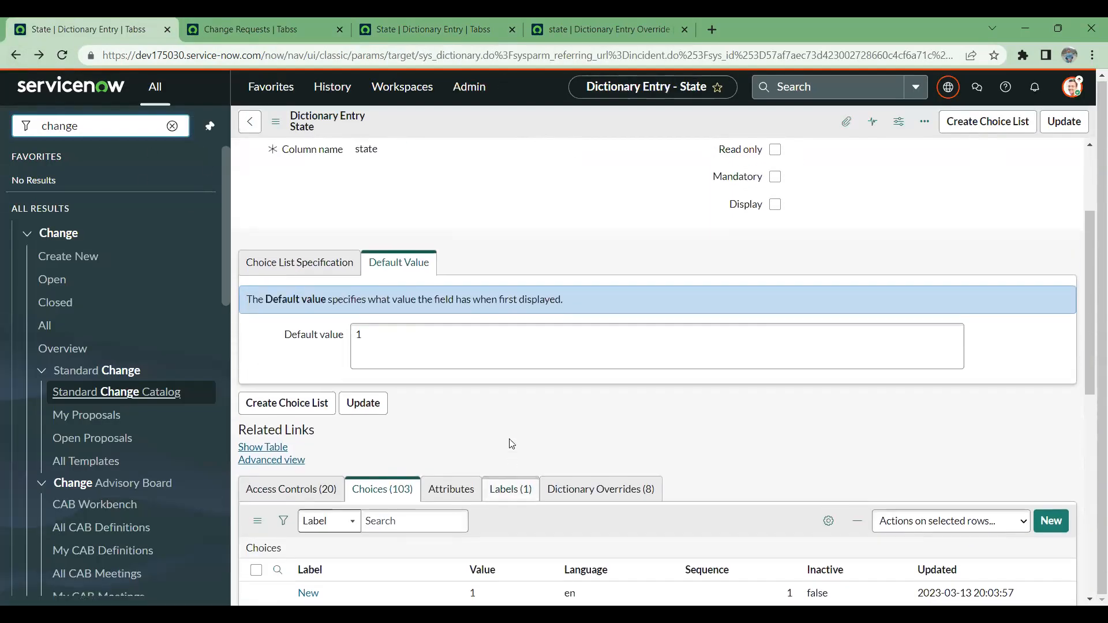
{"action": "scroll", "coordinate": [511, 440], "scroll_direction": "down", "scroll_amount": 6}
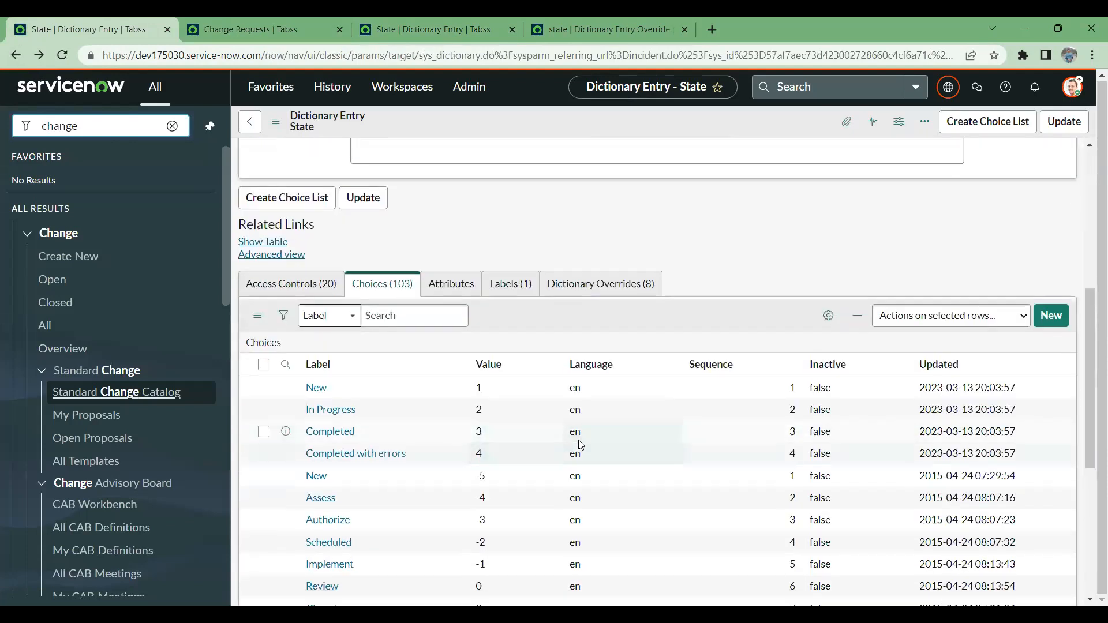
{"action": "scroll", "coordinate": [578, 444], "scroll_direction": "down", "scroll_amount": 3}
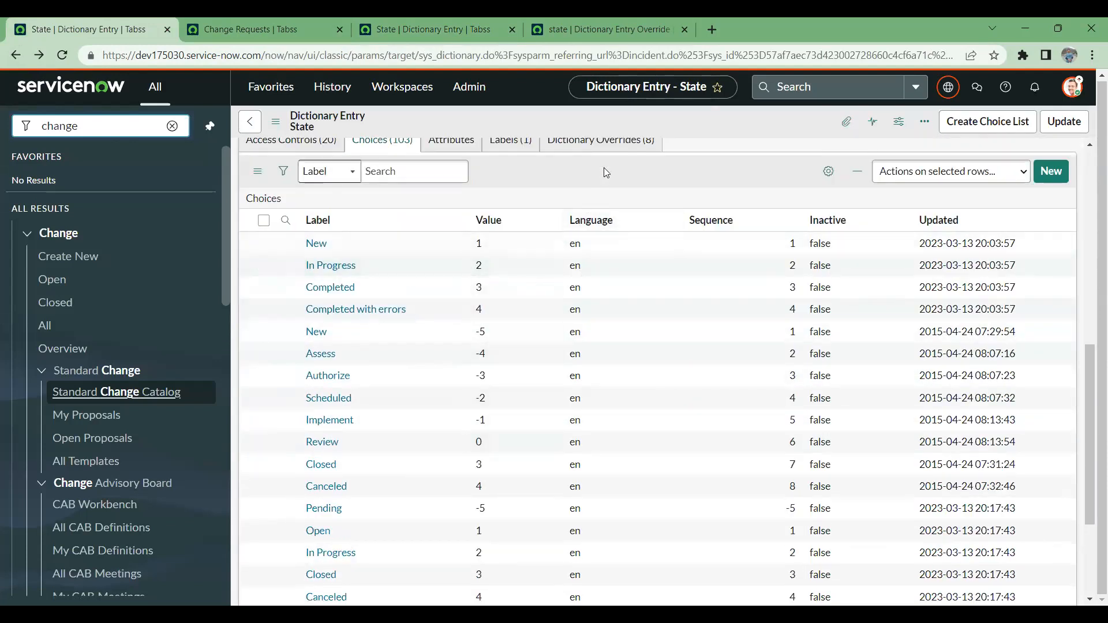
{"action": "left_click", "coordinate": [286, 221]}
{"action": "left_click", "coordinate": [468, 249]}
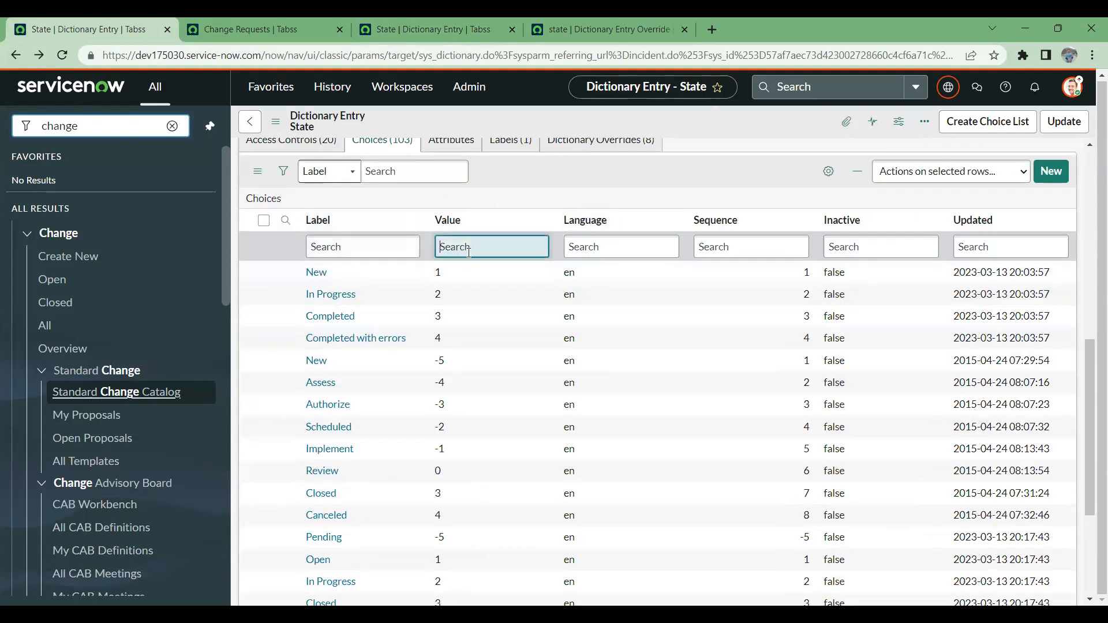
{"action": "type", "text": "-5"}
{"action": "key", "text": "Return"}
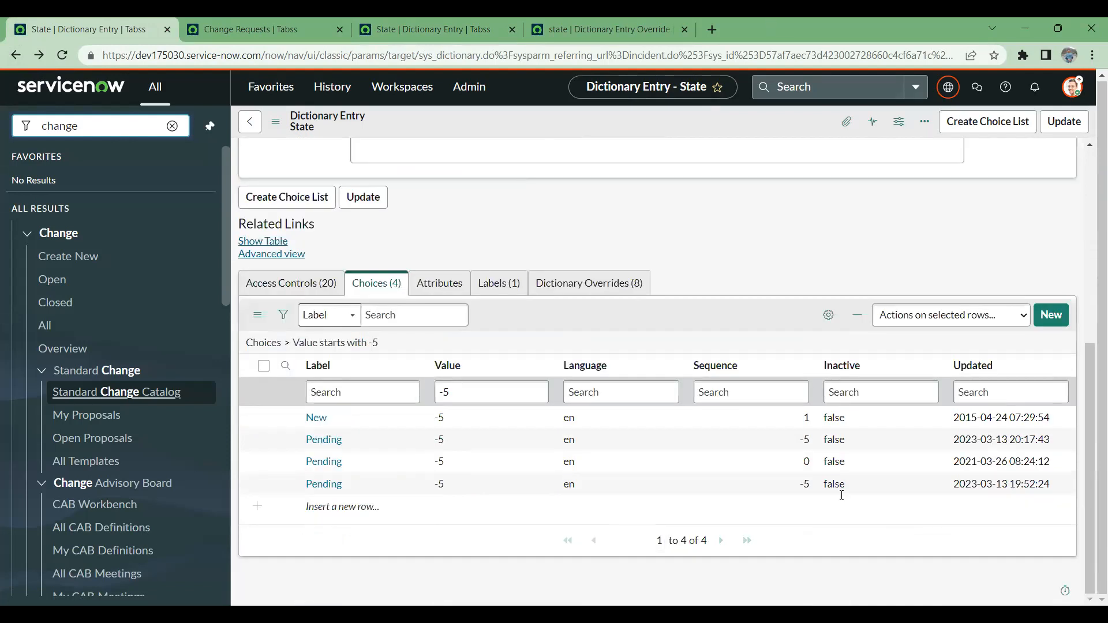
- Filter the State choices to the label New and remove the value -5 condition
{"action": "left_click_drag", "start_coordinate": [456, 424], "coordinate": [304, 422]}
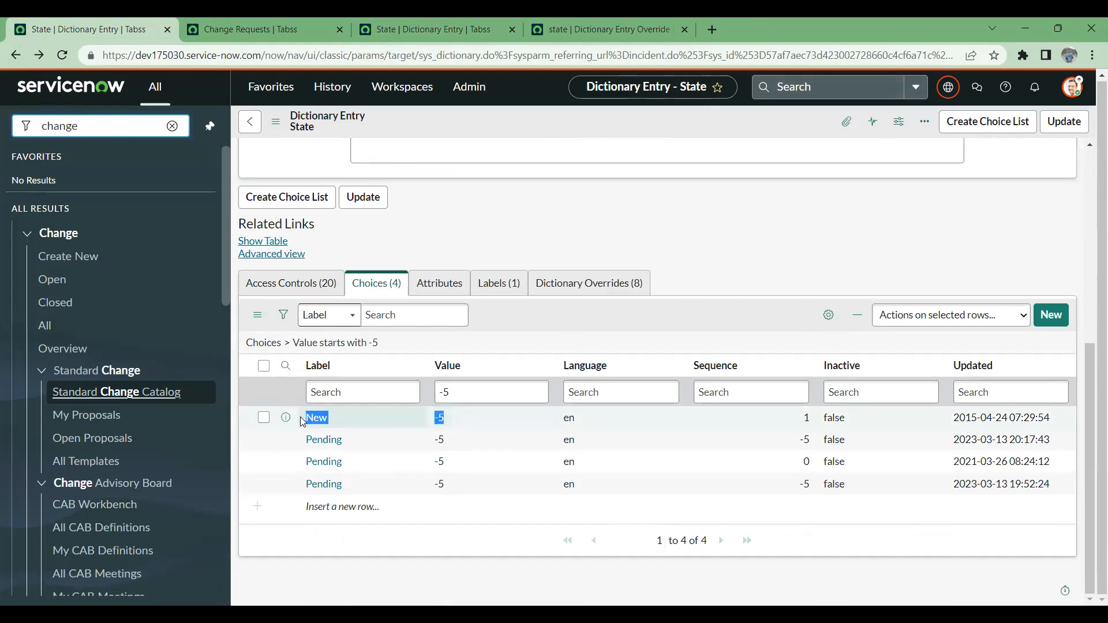
{"action": "left_click", "coordinate": [482, 394]}
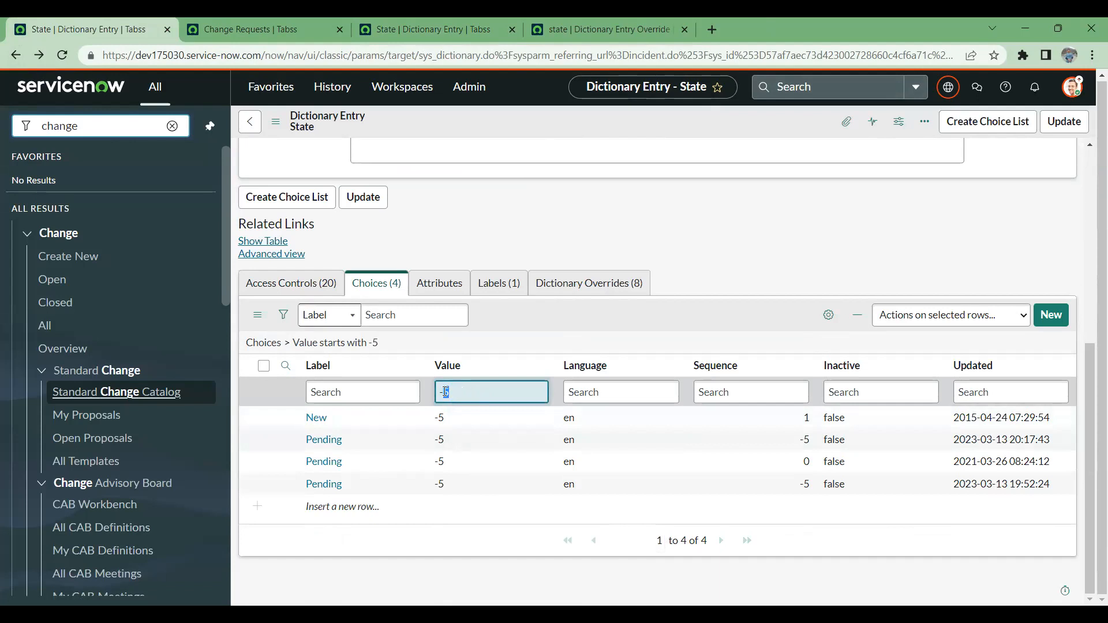
{"action": "key", "text": "BackSpace"}
{"action": "right_click", "coordinate": [320, 418]}
{"action": "left_click", "coordinate": [342, 428]}
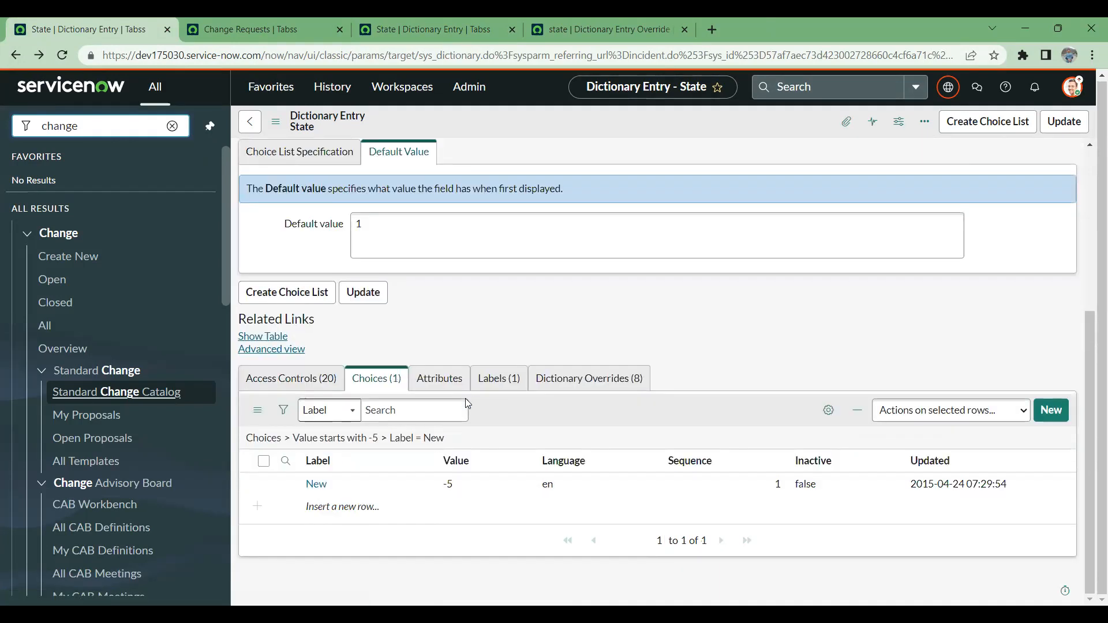
{"action": "left_click", "coordinate": [287, 441]}
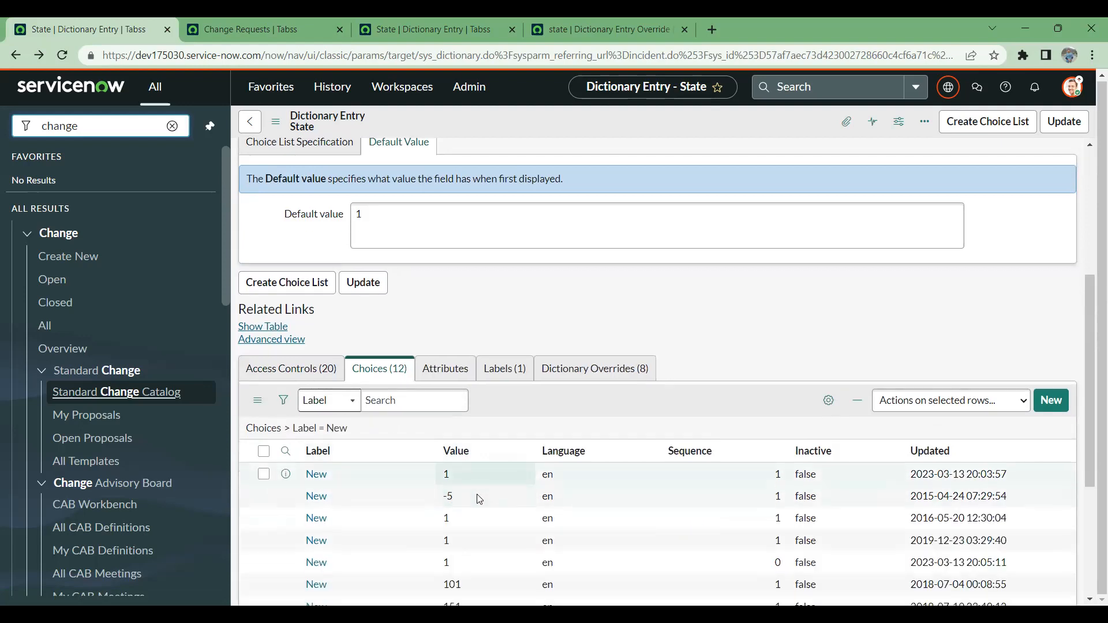
- Look through the State choices labelled New and highlight the one with value -5
{"action": "scroll", "coordinate": [477, 494], "scroll_direction": "down", "scroll_amount": 2}
{"action": "scroll", "coordinate": [317, 356], "scroll_direction": "down", "scroll_amount": 2}
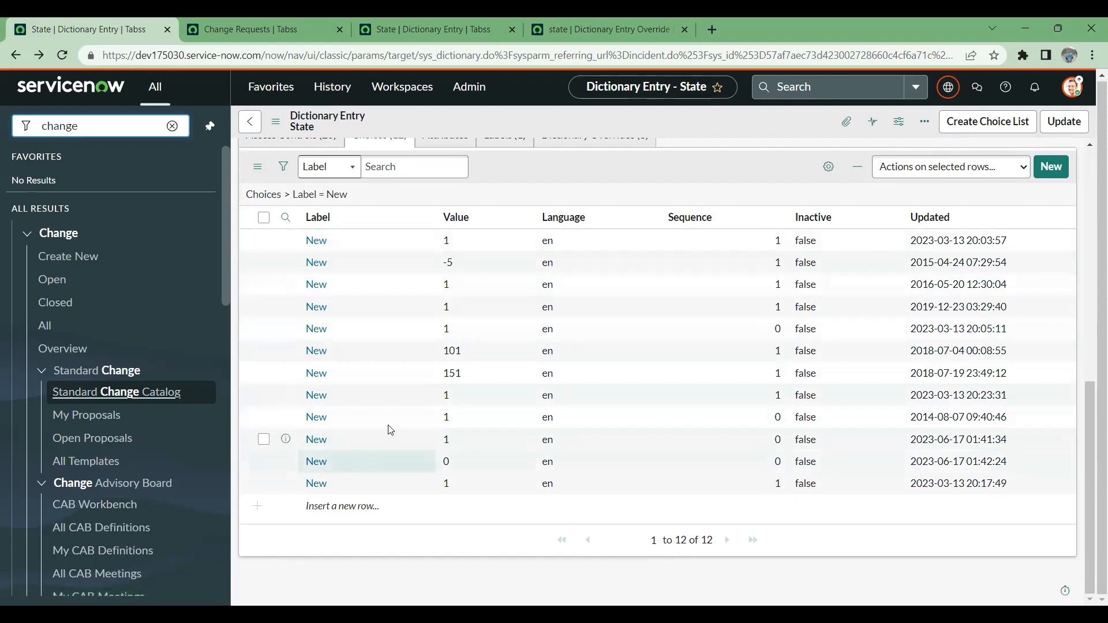
{"action": "left_click_drag", "start_coordinate": [492, 260], "coordinate": [304, 262]}
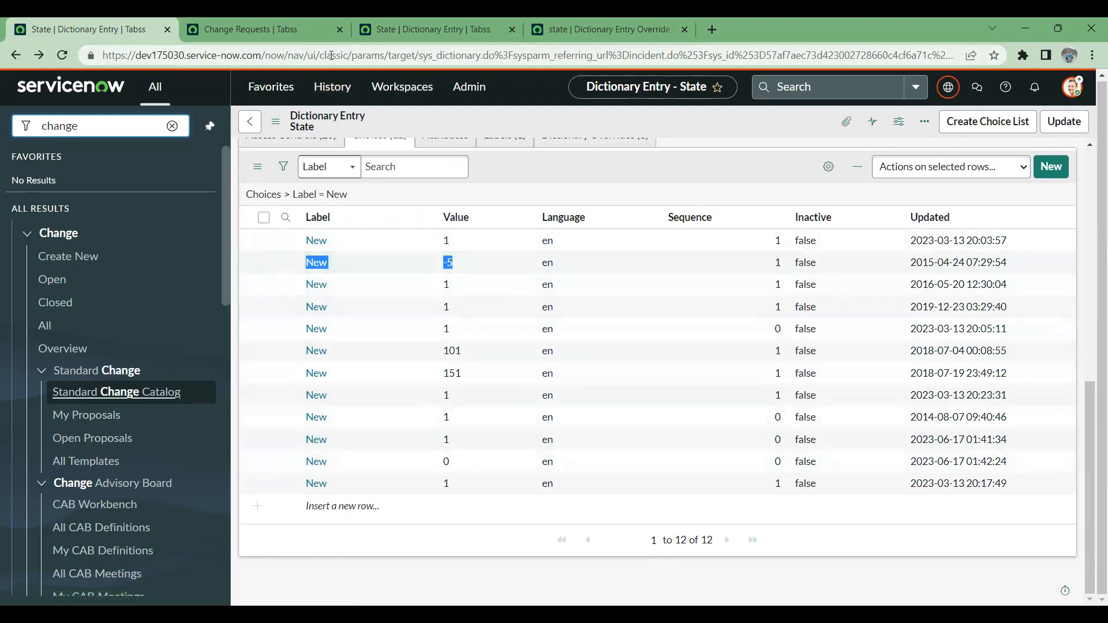
- Review the other State dictionary entry's overrides list, default value and Table setting
{"action": "left_click", "coordinate": [264, 19]}
{"action": "left_click", "coordinate": [439, 21]}
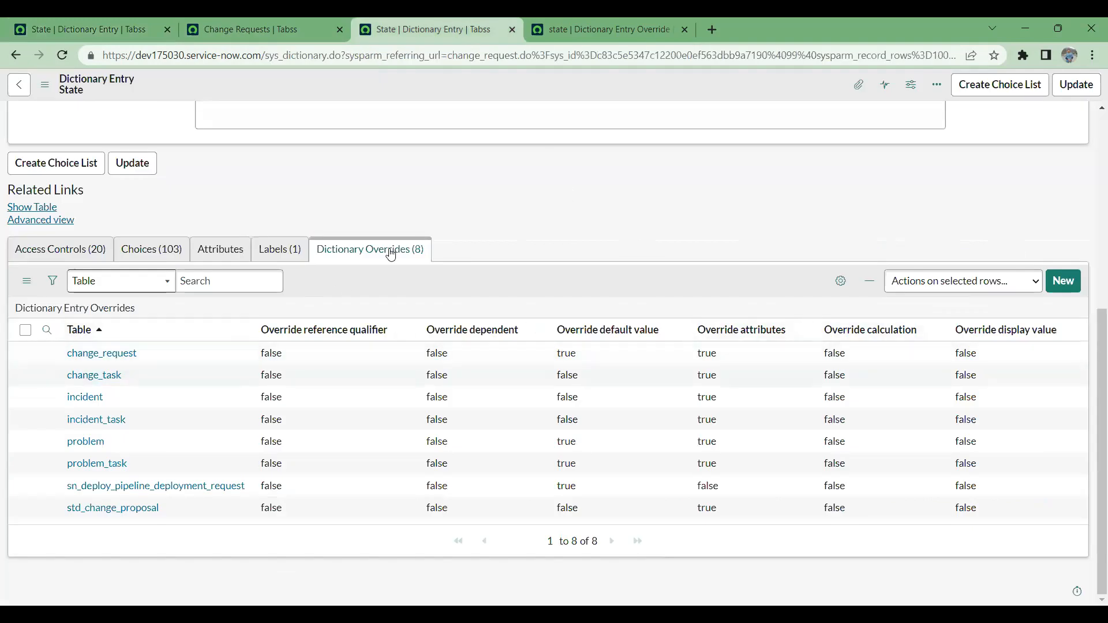
{"action": "right_click", "coordinate": [48, 354]}
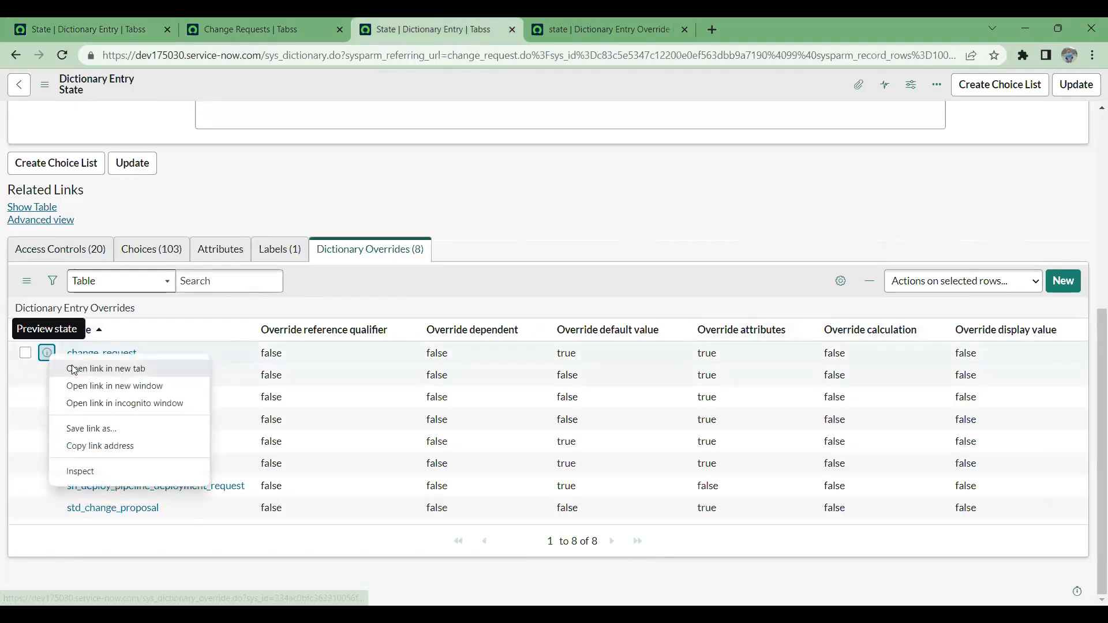
{"action": "left_click", "coordinate": [586, 23]}
{"action": "scroll", "coordinate": [577, 255], "scroll_direction": "up", "scroll_amount": 2}
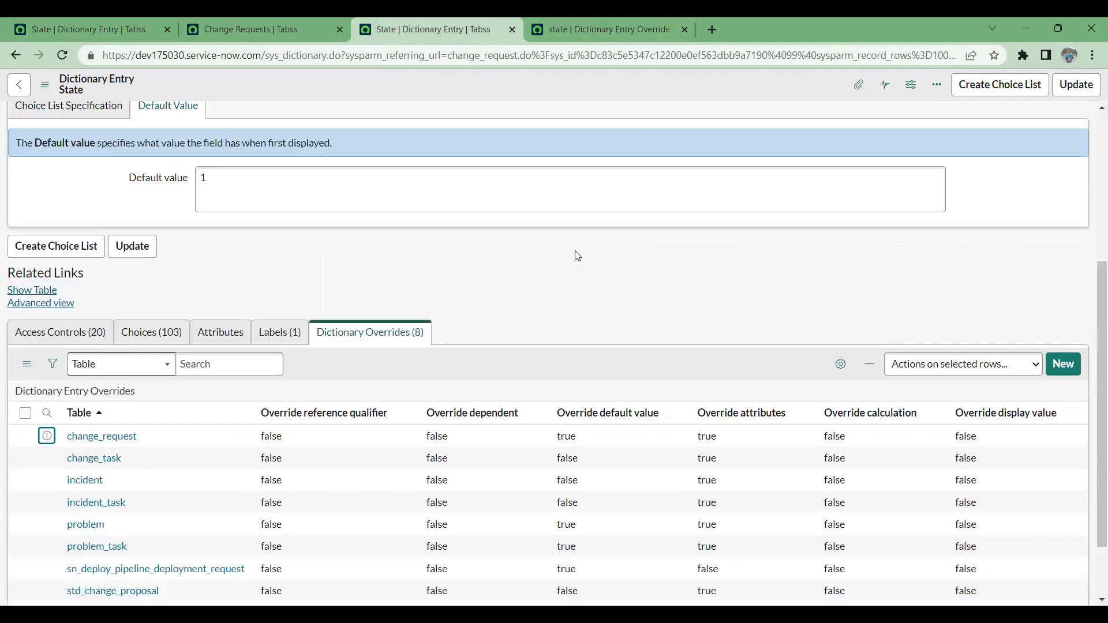
{"action": "scroll", "coordinate": [577, 256], "scroll_direction": "up", "scroll_amount": 2}
{"action": "left_click", "coordinate": [254, 309]}
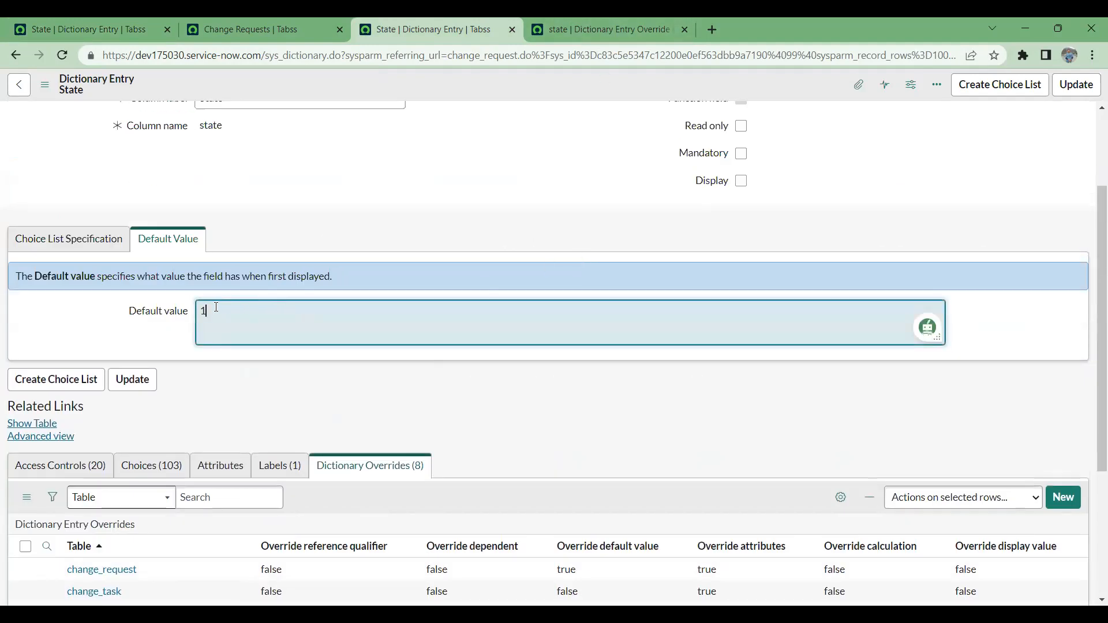
{"action": "scroll", "coordinate": [319, 227], "scroll_direction": "up", "scroll_amount": 2}
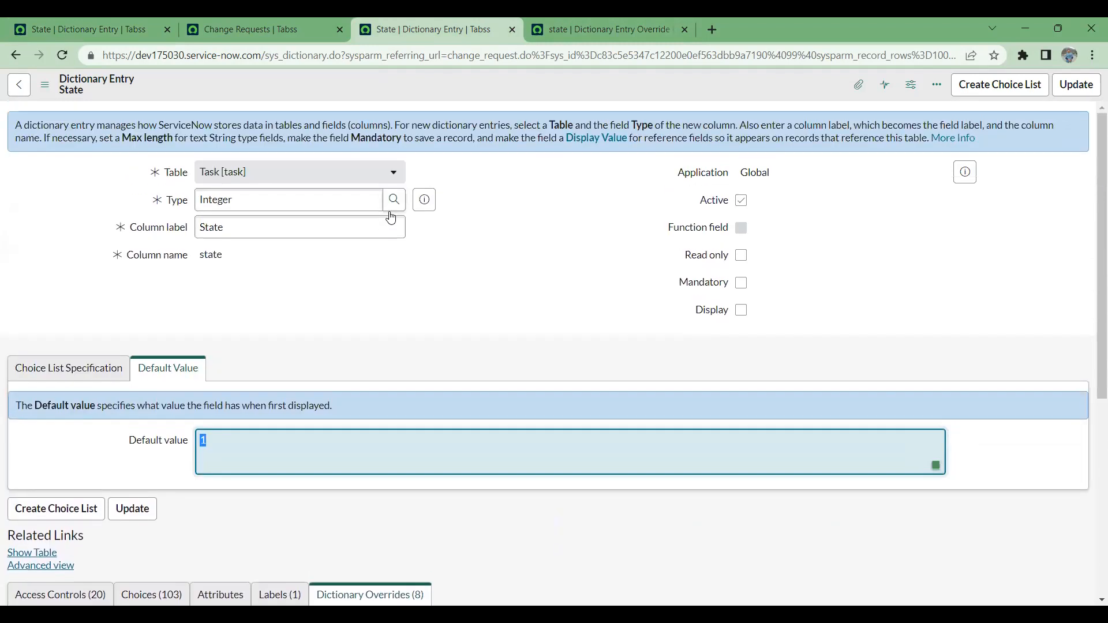
{"action": "scroll", "coordinate": [299, 391], "scroll_direction": "down", "scroll_amount": 5}
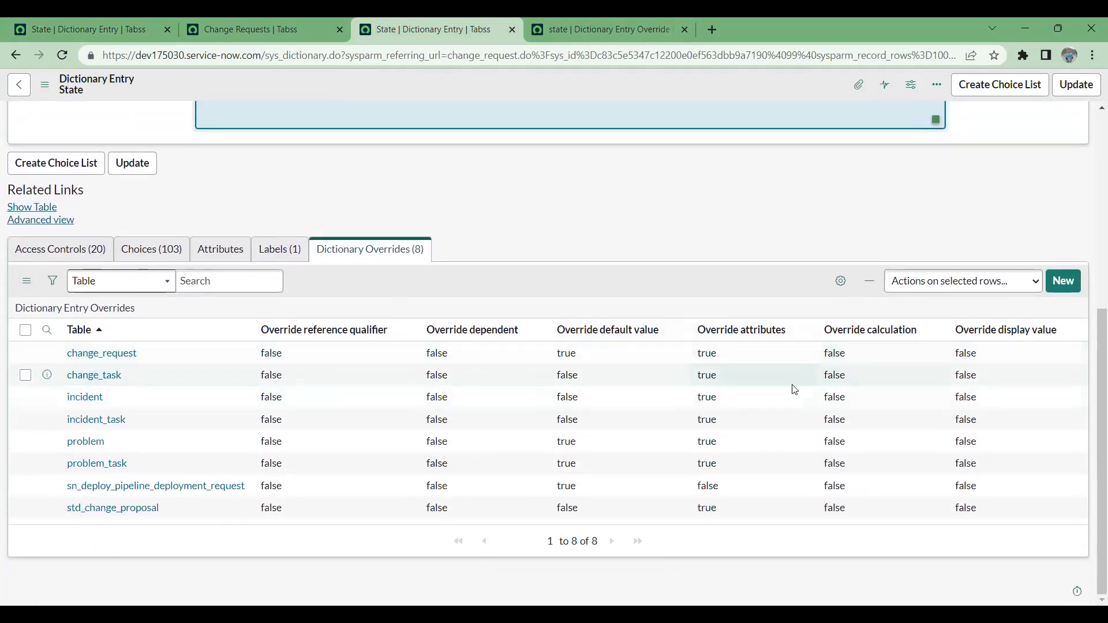
- Open the change_request override record and highlight its default value
{"action": "left_click", "coordinate": [593, 23]}
{"action": "scroll", "coordinate": [227, 414], "scroll_direction": "down", "scroll_amount": 3}
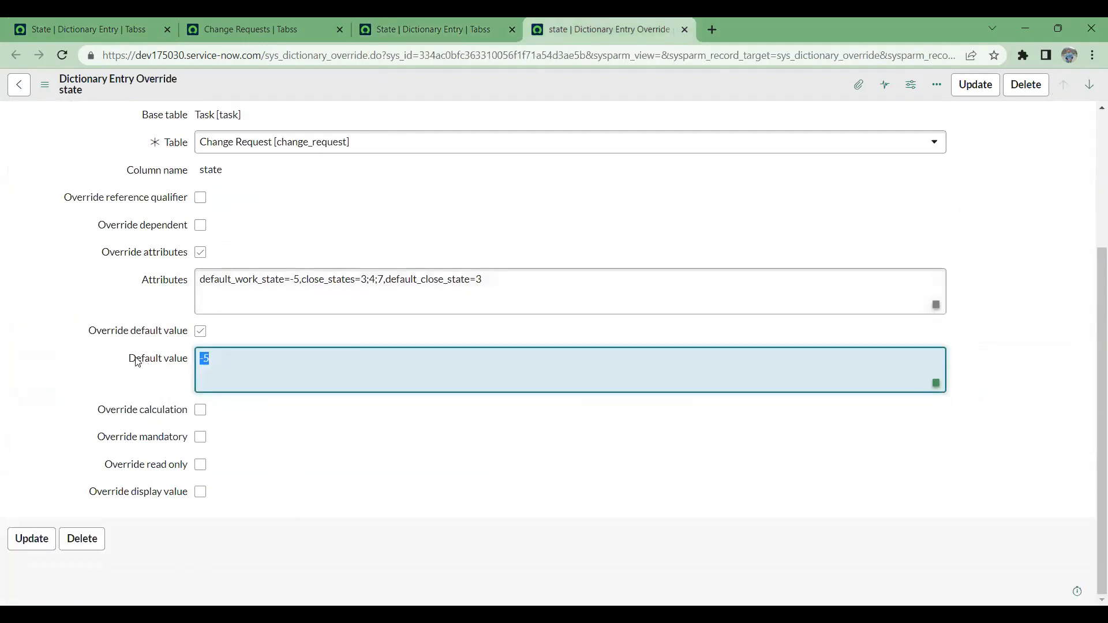
{"action": "left_click", "coordinate": [219, 361]}
{"action": "left_click_drag", "start_coordinate": [244, 360], "coordinate": [188, 359]}
- Compare the override's default with the New choice of value -5, and return to the State entry's dictionary overrides list
{"action": "left_click", "coordinate": [214, 18]}
{"action": "left_click", "coordinate": [86, 18]}
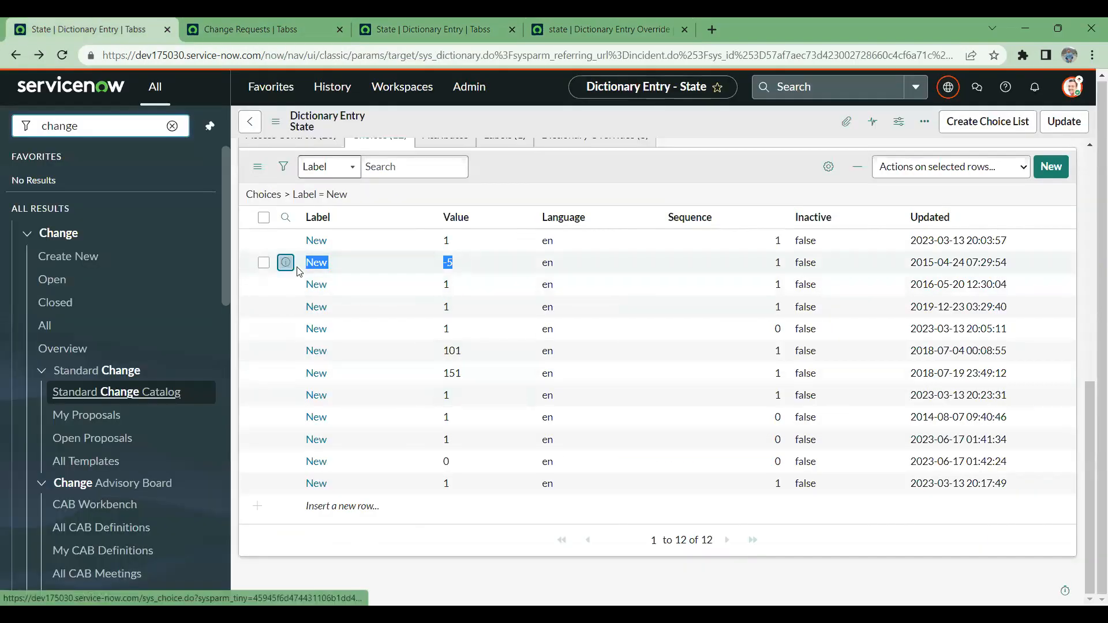
{"action": "left_click", "coordinate": [482, 264]}
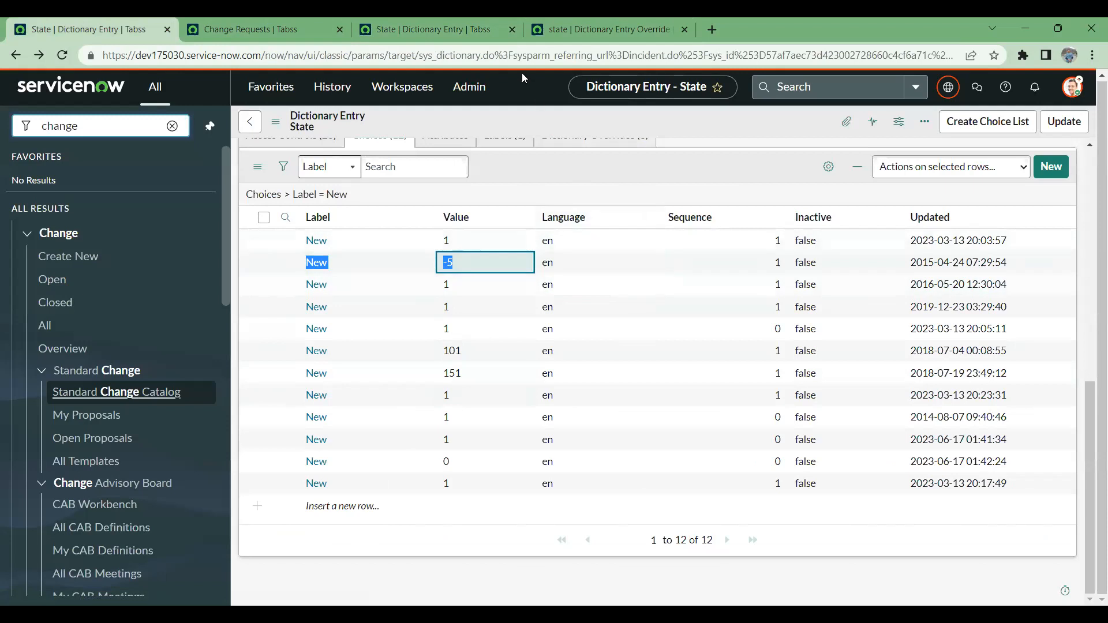
{"action": "left_click", "coordinate": [277, 23]}
{"action": "left_click", "coordinate": [395, 26]}
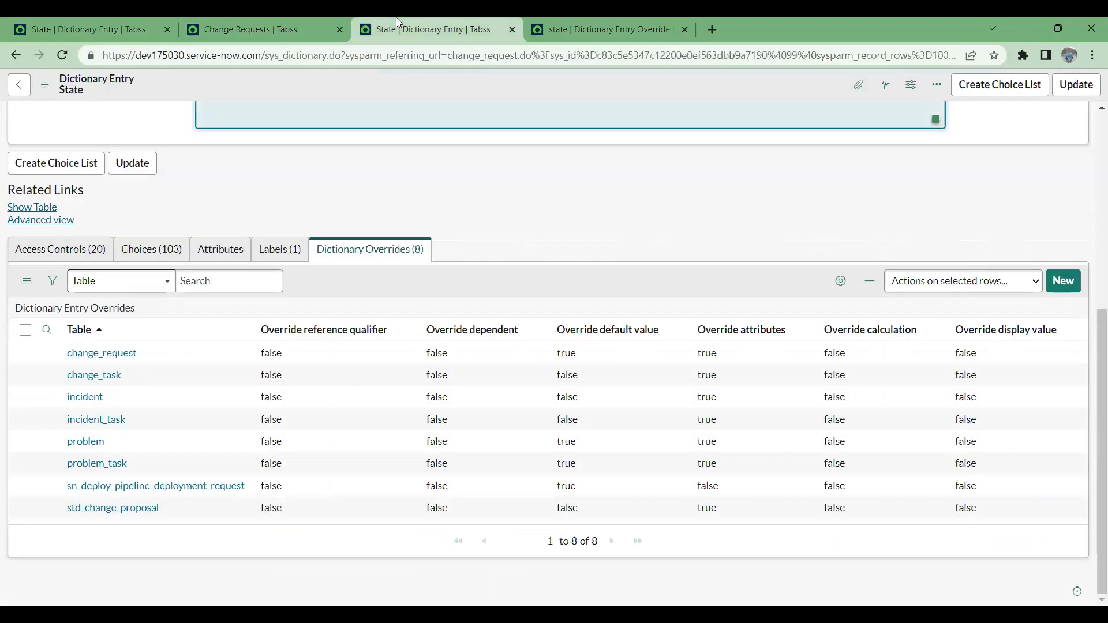
- Review the State entry's default value and dictionary overrides, and return to the State choices labelled New in the other entry
{"action": "scroll", "coordinate": [526, 282], "scroll_direction": "up", "scroll_amount": 6}
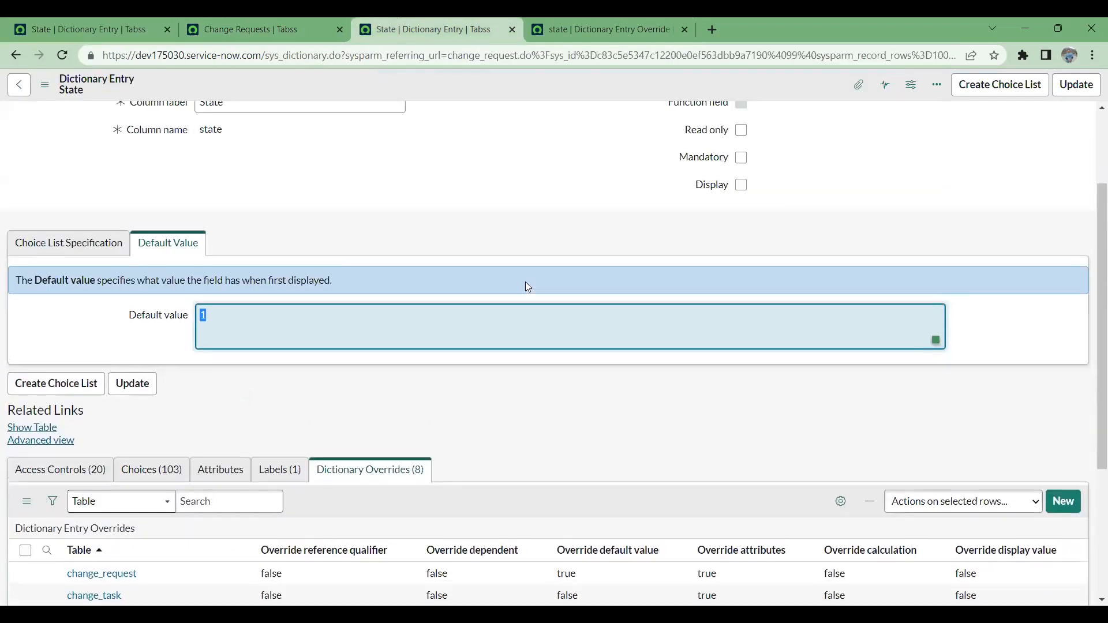
{"action": "scroll", "coordinate": [527, 287], "scroll_direction": "down", "scroll_amount": 6}
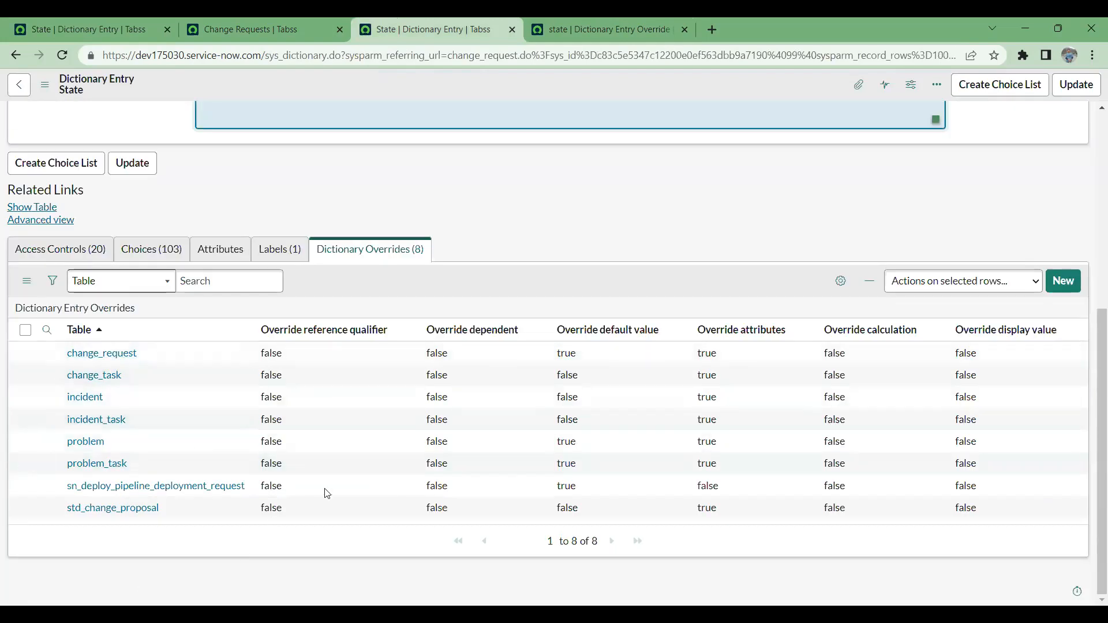
{"action": "left_click", "coordinate": [75, 26]}
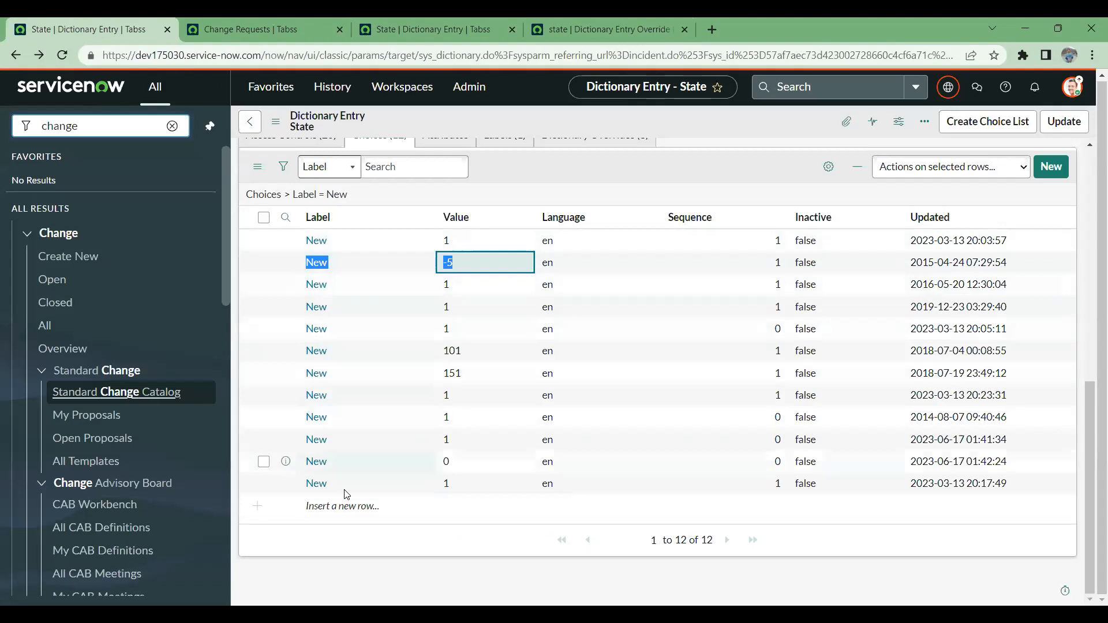
{"action": "scroll", "coordinate": [371, 452], "scroll_direction": "up", "scroll_amount": 4}
{"action": "scroll", "coordinate": [372, 453], "scroll_direction": "down", "scroll_amount": 2}
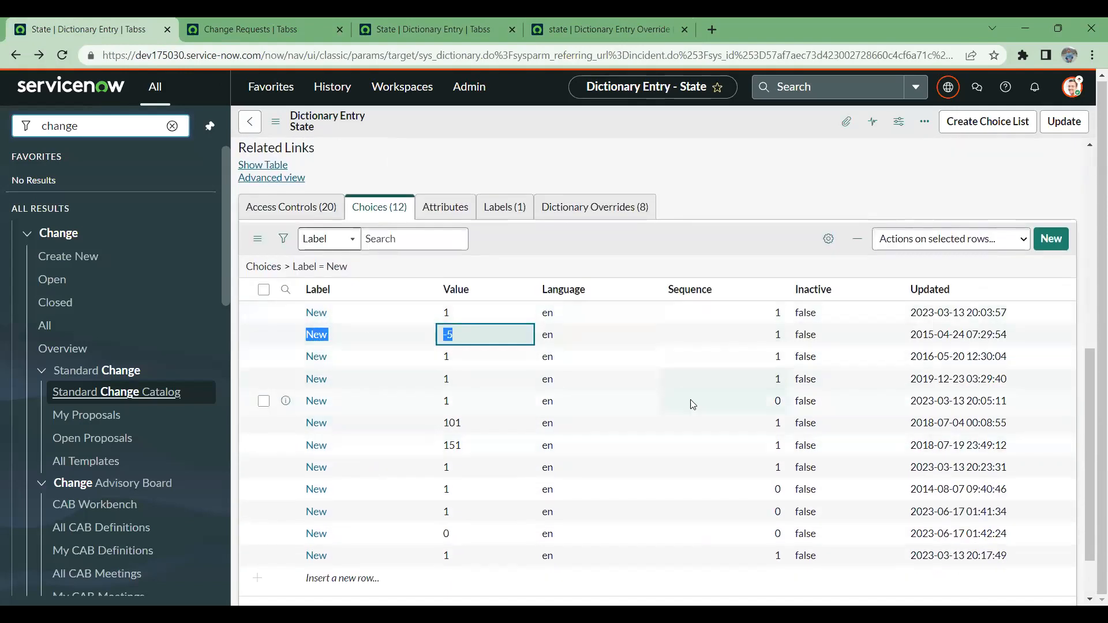
- Open the choices list filtered by Label = New in a separate window, and return to the State dictionary entry
{"action": "right_click", "coordinate": [316, 267]}
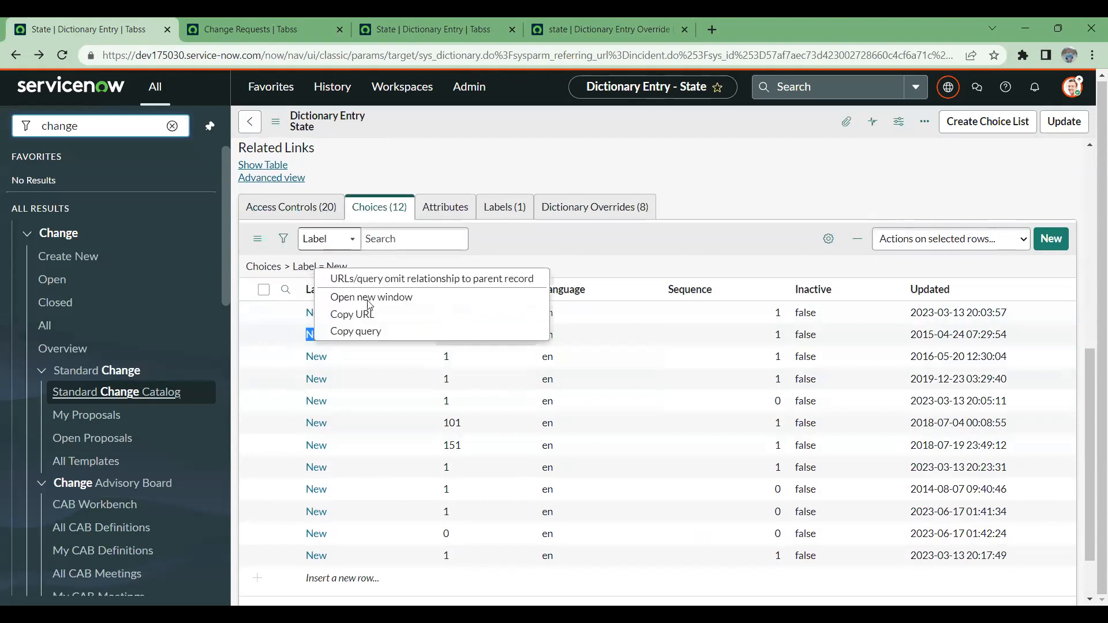
{"action": "left_click", "coordinate": [684, 263]}
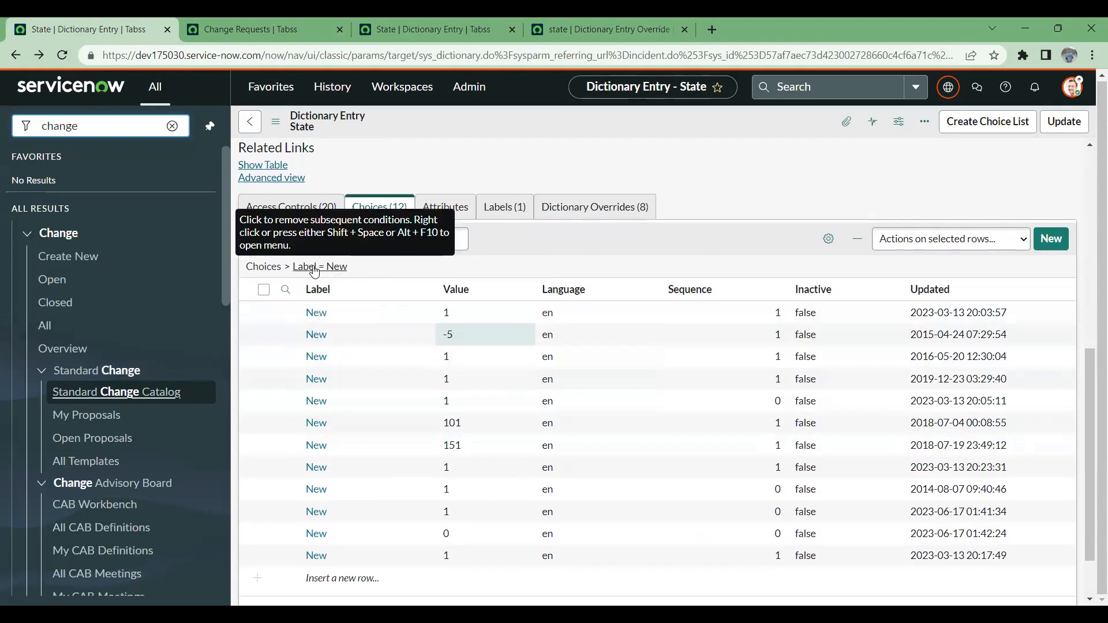
{"action": "right_click", "coordinate": [315, 269]}
{"action": "left_click", "coordinate": [360, 295]}
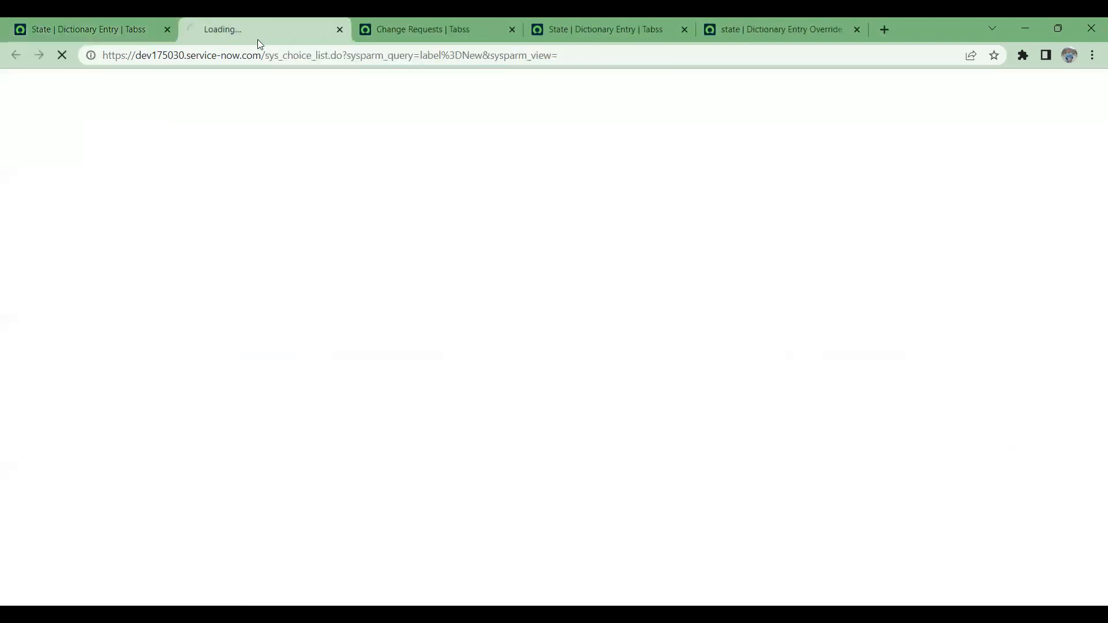
{"action": "left_click", "coordinate": [110, 26]}
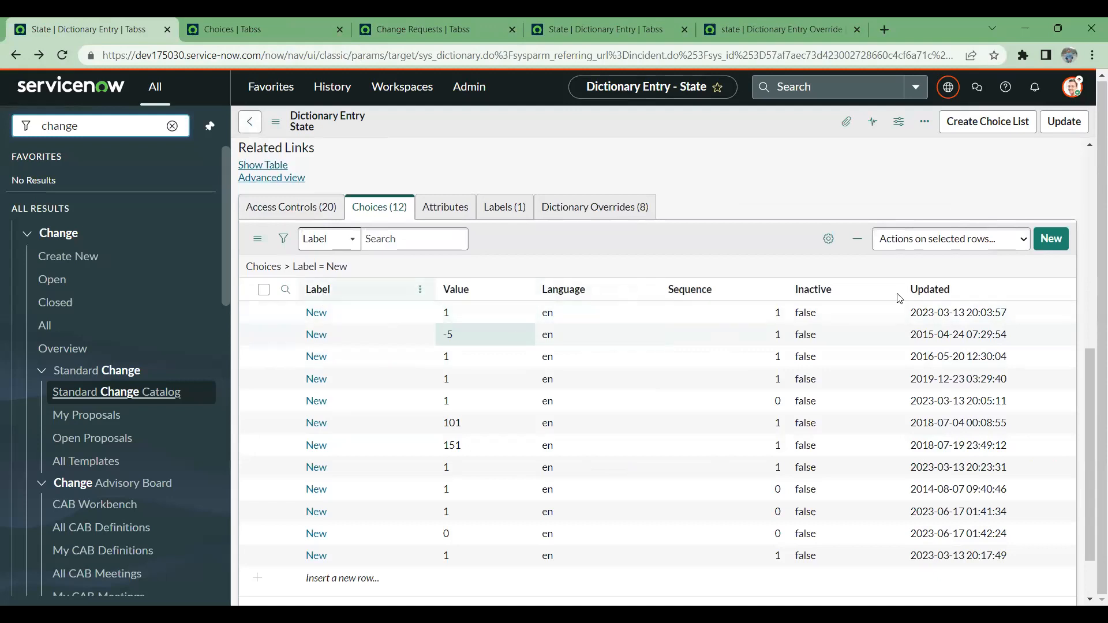
- Add the Table column to the State entry's choices list and move it to the first position
{"action": "left_click", "coordinate": [829, 239]}
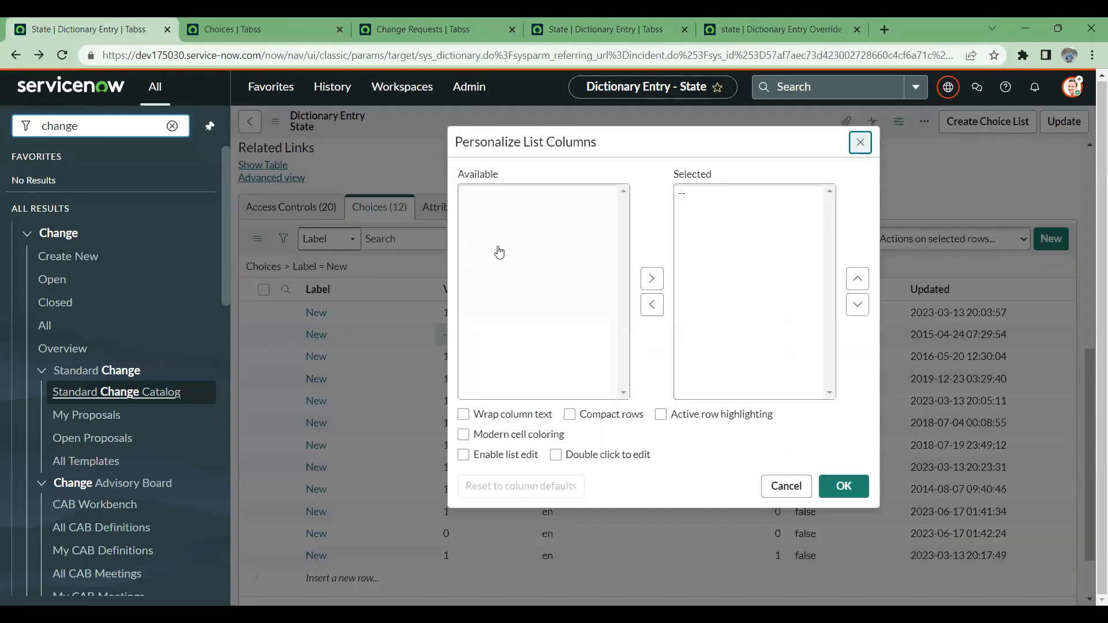
{"action": "left_click", "coordinate": [520, 220]}
{"action": "key", "text": "t"}
{"action": "left_click", "coordinate": [651, 279]}
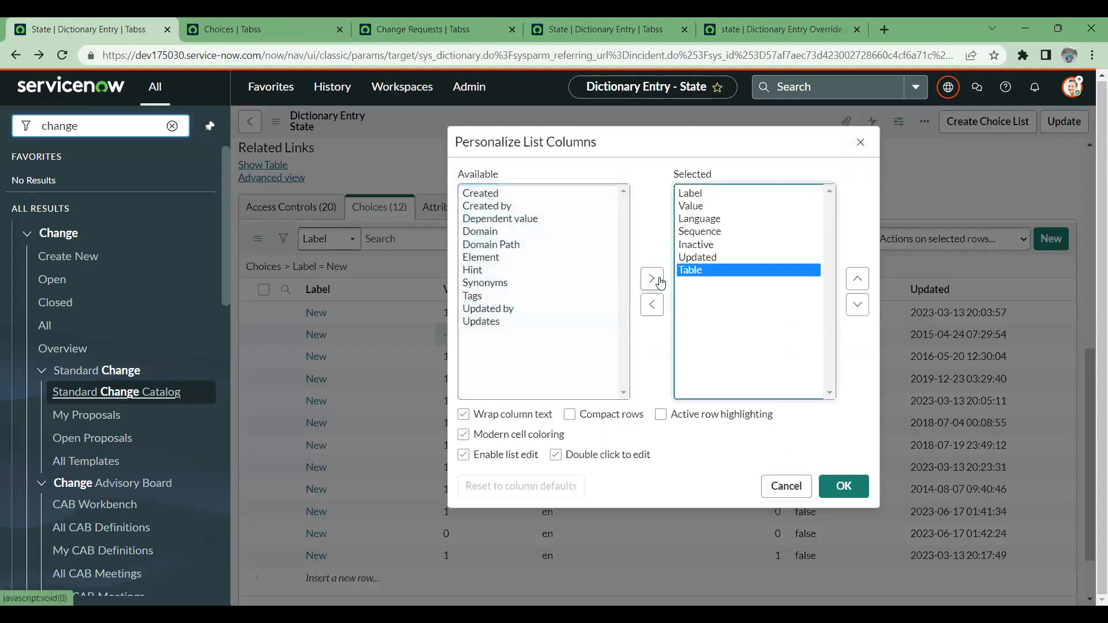
{"action": "triple_click", "coordinate": [858, 279]}
{"action": "triple_click", "coordinate": [858, 280]}
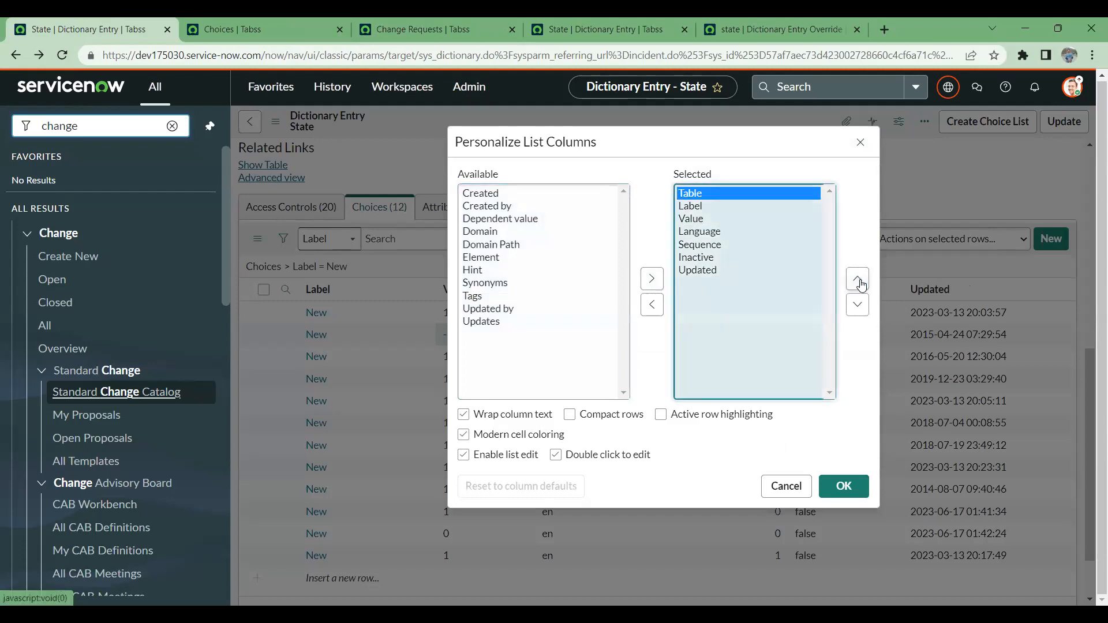
{"action": "left_click", "coordinate": [843, 486]}
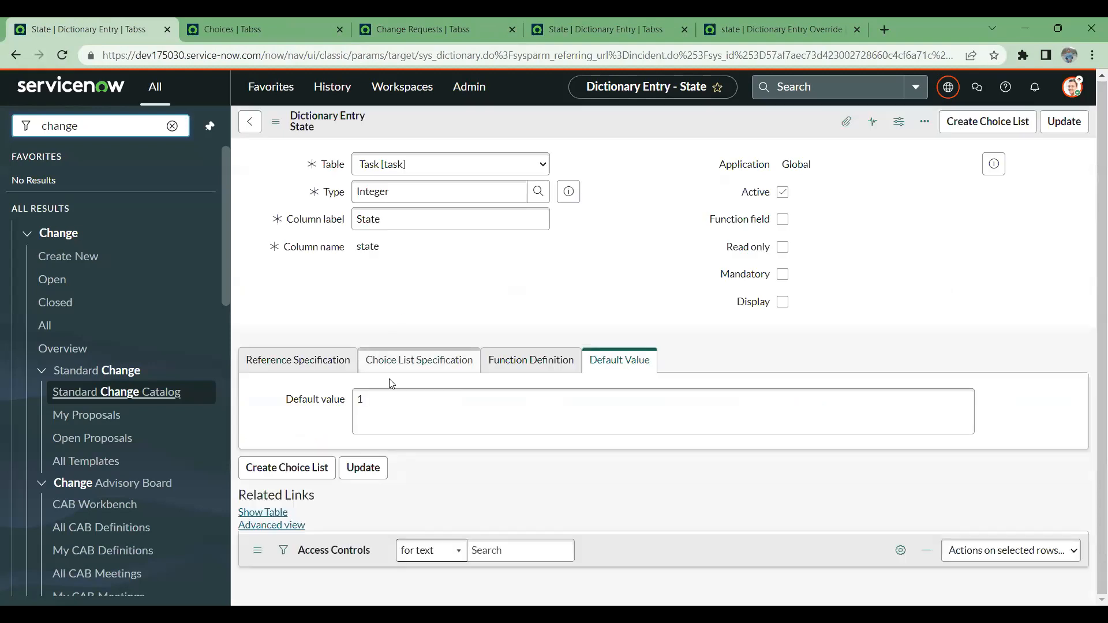
- Find the New choice belonging to change_request in the choices list and highlight its table name
{"action": "scroll", "coordinate": [463, 404], "scroll_direction": "down", "scroll_amount": 2}
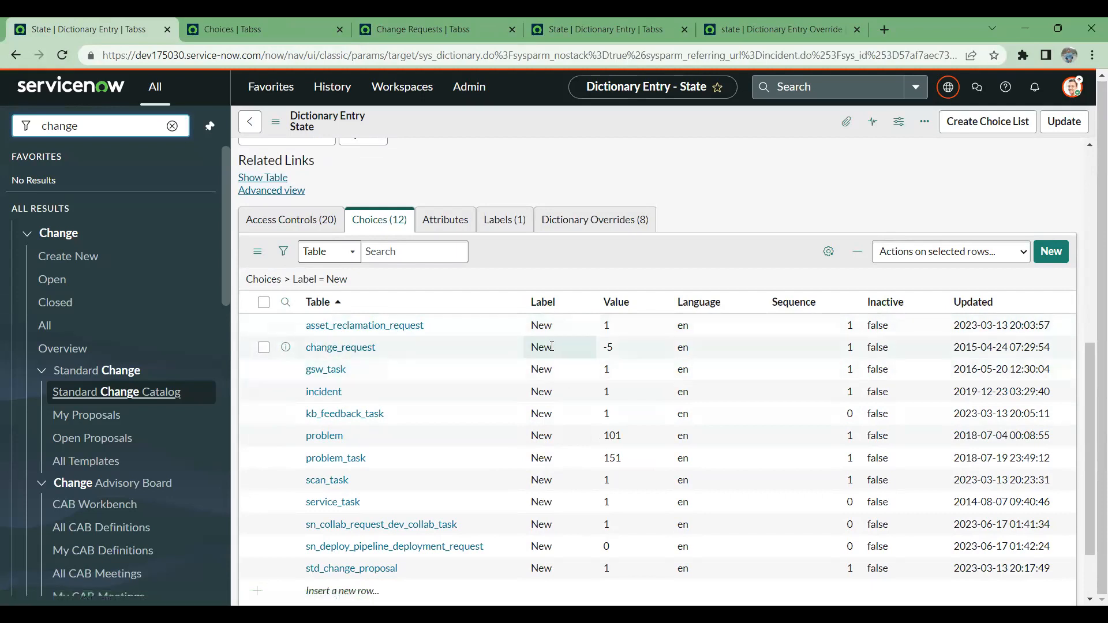
{"action": "left_click_drag", "start_coordinate": [391, 349], "coordinate": [298, 349]}
{"action": "scroll", "coordinate": [297, 346], "scroll_direction": "down", "scroll_amount": 2}
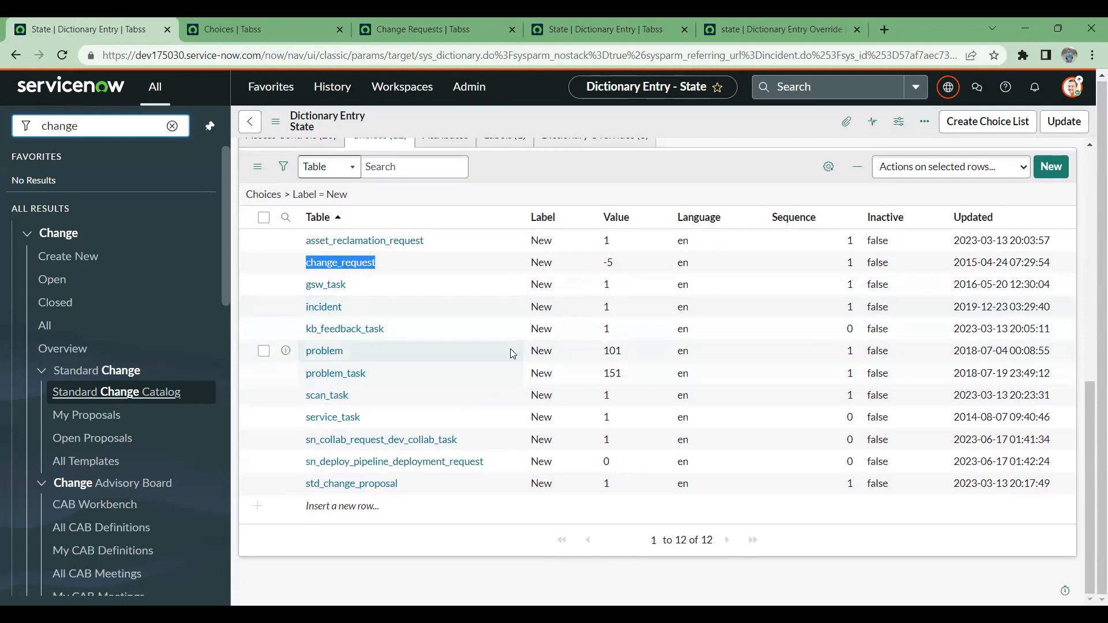
{"action": "scroll", "coordinate": [423, 349], "scroll_direction": "up", "scroll_amount": 3}
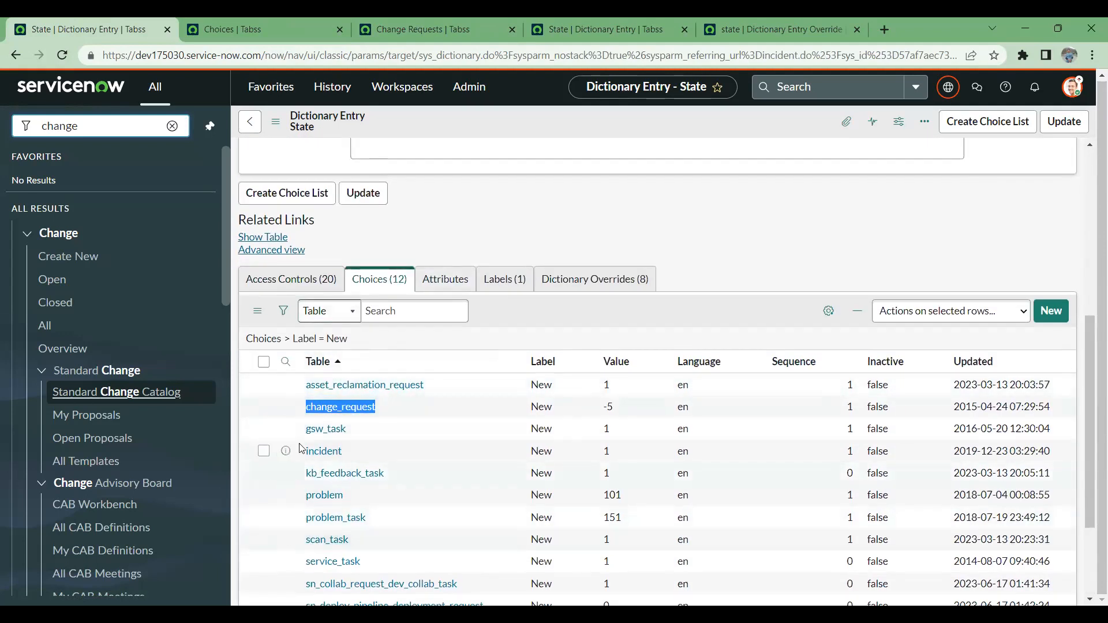
{"action": "scroll", "coordinate": [297, 495], "scroll_direction": "down", "scroll_amount": 3}
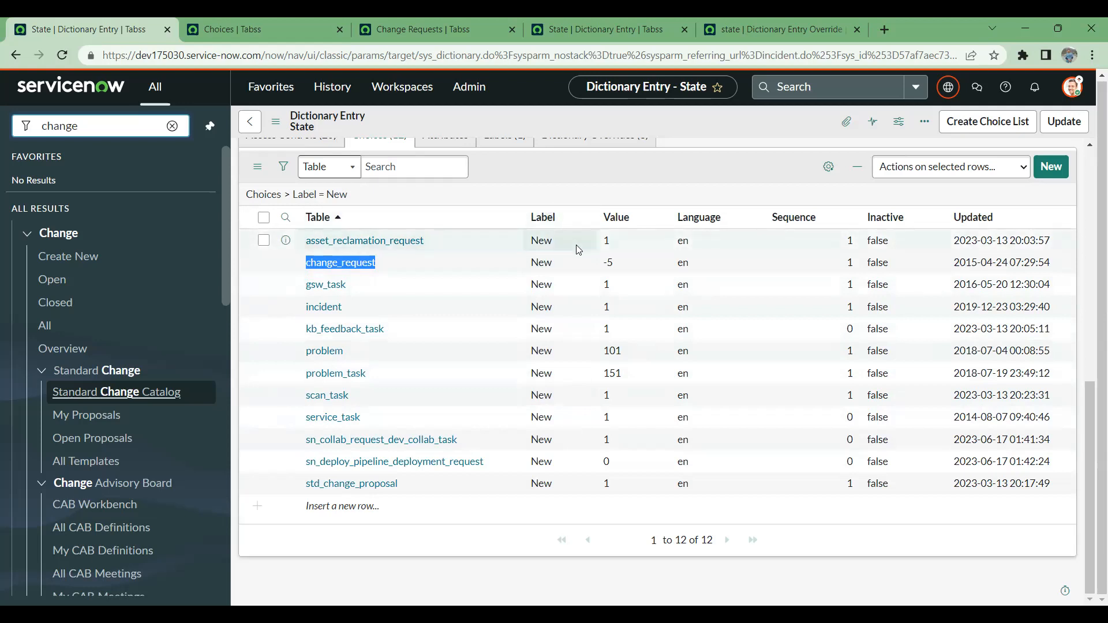
- Highlight the Value column heading and the value of the incident table's New choice
{"action": "left_click_drag", "start_coordinate": [602, 218], "coordinate": [634, 218]}
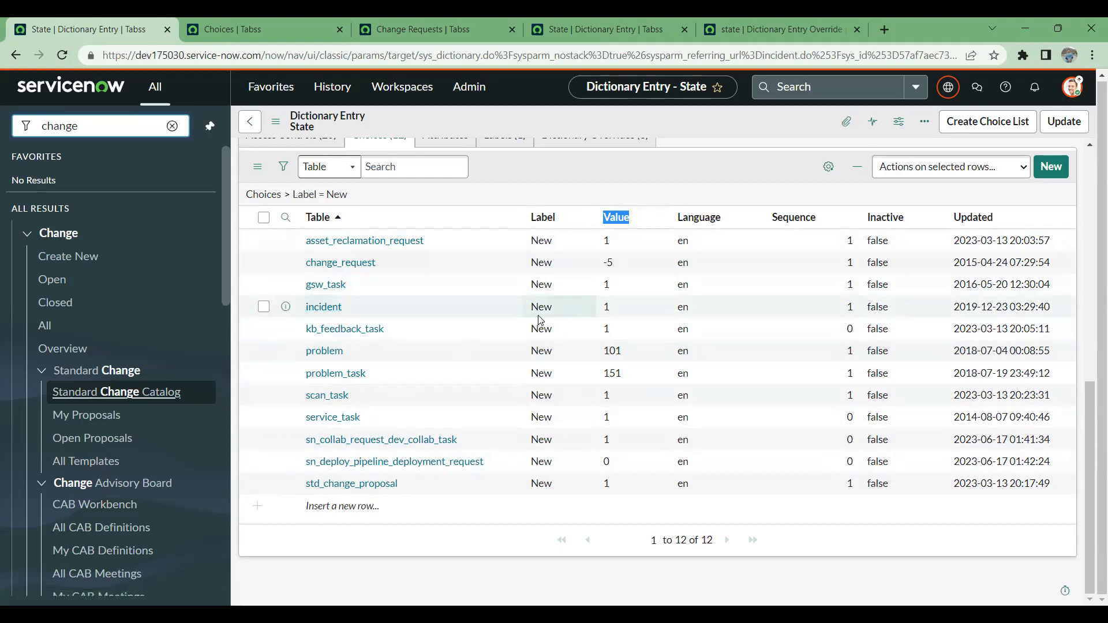
{"action": "left_click_drag", "start_coordinate": [619, 313], "coordinate": [600, 313]}
{"action": "scroll", "coordinate": [600, 315], "scroll_direction": "up", "scroll_amount": 4}
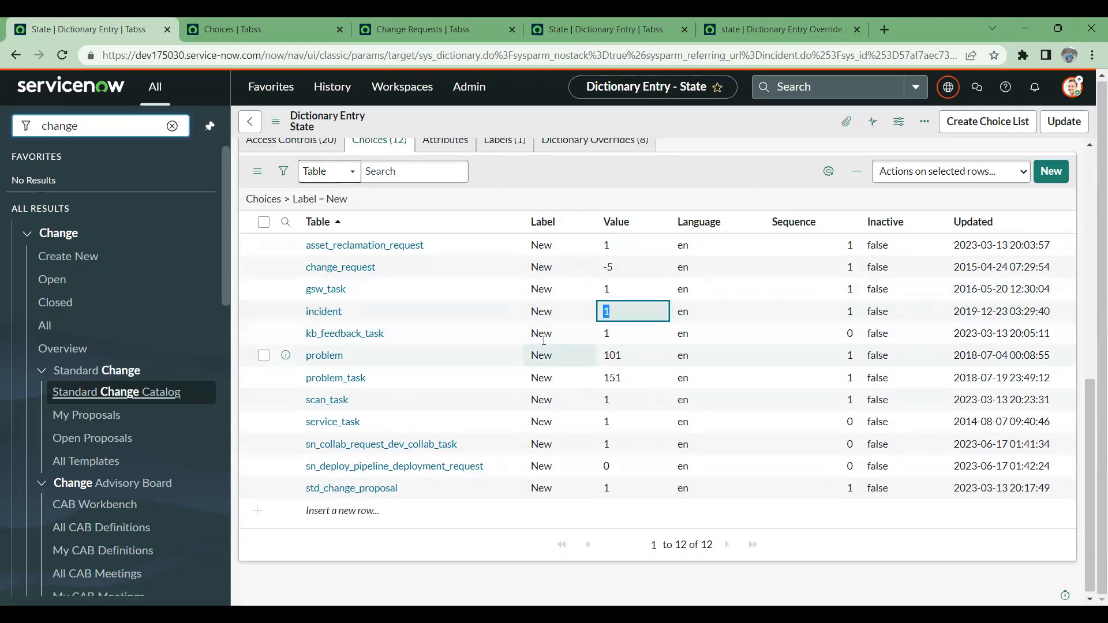
{"action": "scroll", "coordinate": [561, 322], "scroll_direction": "down", "scroll_amount": 4}
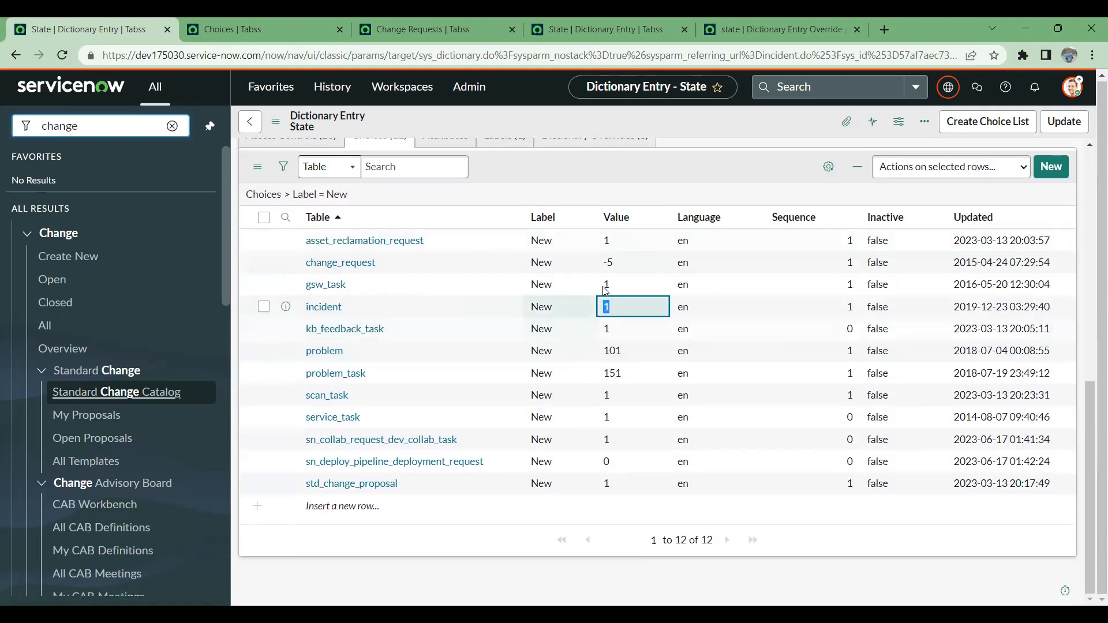
{"action": "scroll", "coordinate": [494, 333], "scroll_direction": "up", "scroll_amount": 4}
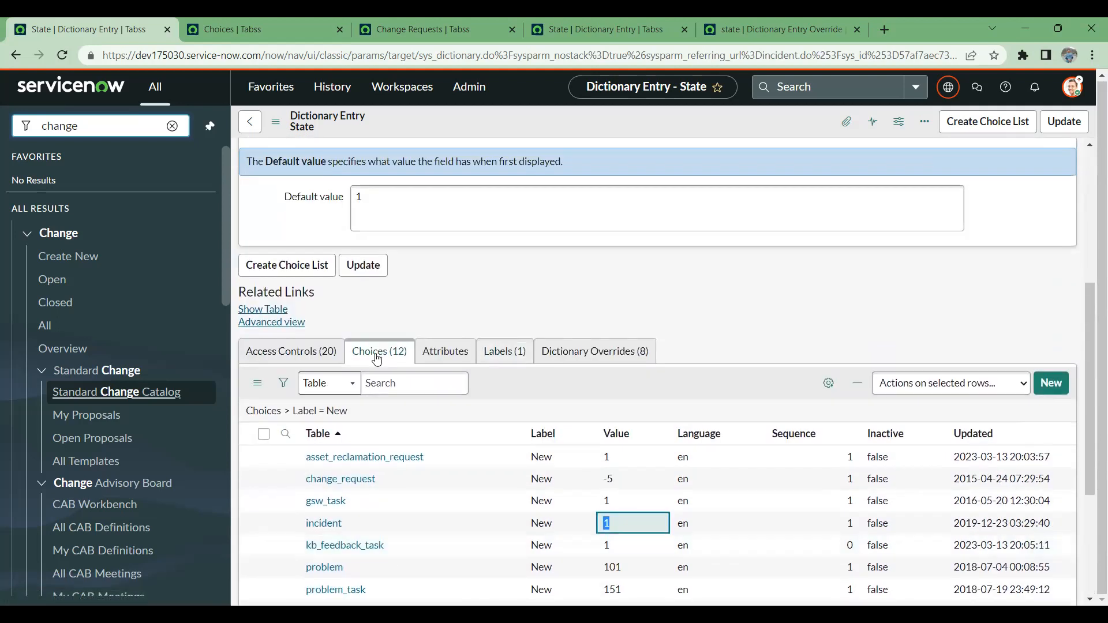
- Show the State entry's dictionary overrides, and highlight the default value -5 in the open change_request override record
{"action": "left_click", "coordinate": [577, 351]}
{"action": "scroll", "coordinate": [453, 370], "scroll_direction": "down", "scroll_amount": 2}
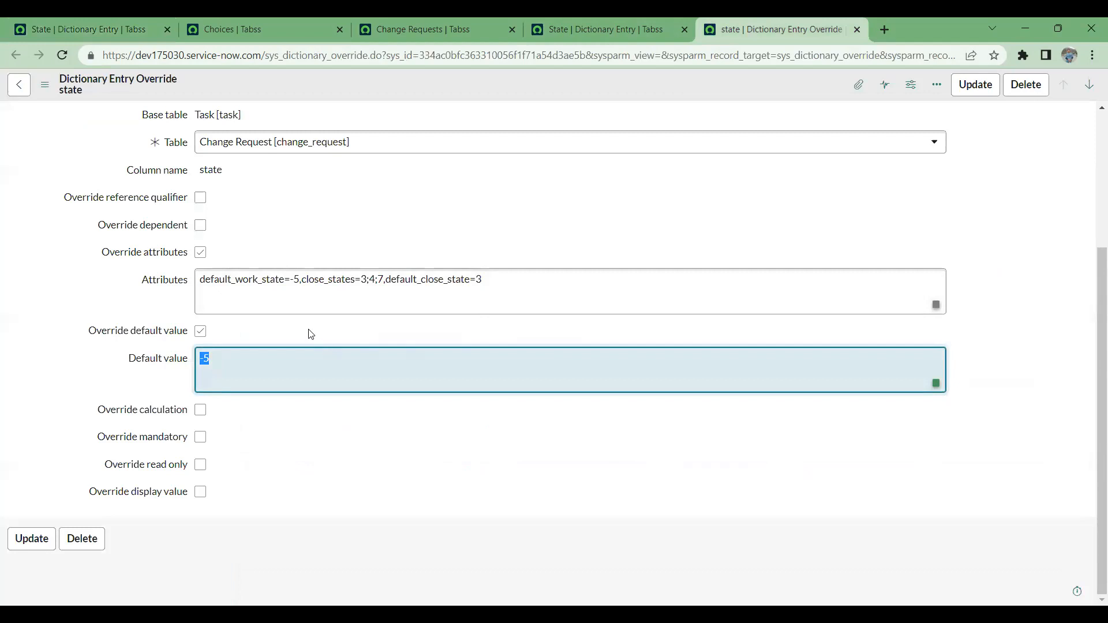
{"action": "scroll", "coordinate": [274, 398], "scroll_direction": "up", "scroll_amount": 3}
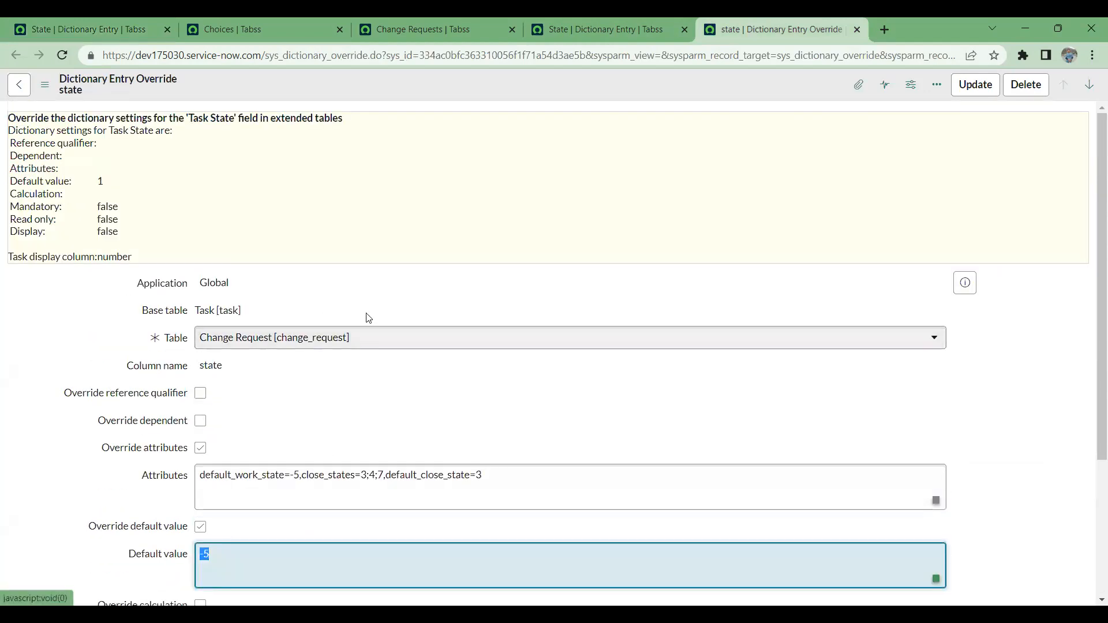
{"action": "scroll", "coordinate": [392, 261], "scroll_direction": "down", "scroll_amount": 3}
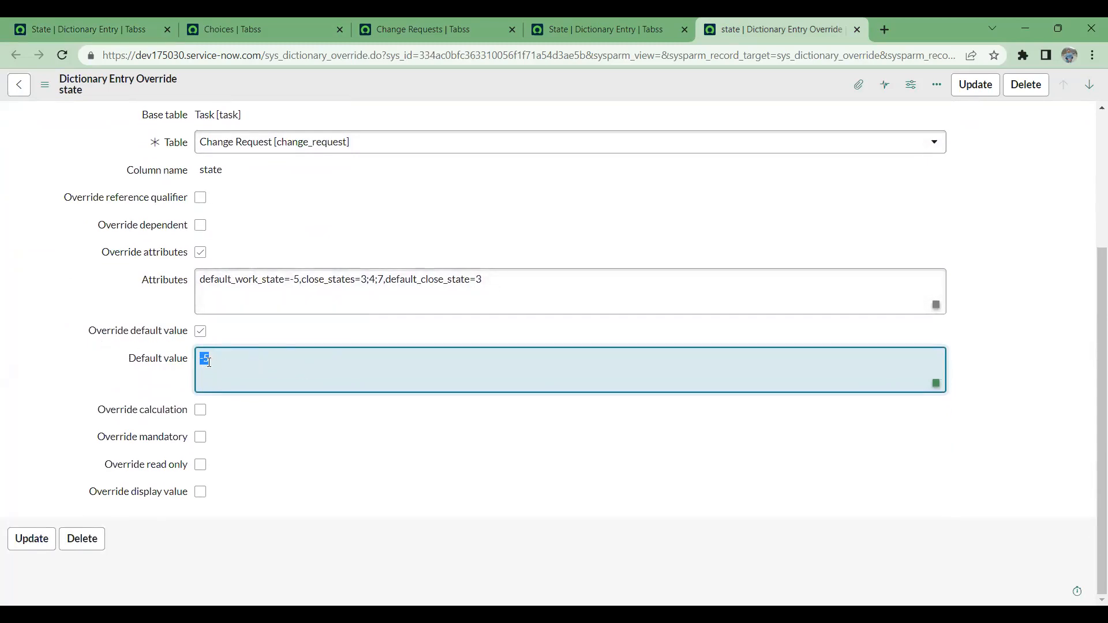
{"action": "left_click_drag", "start_coordinate": [212, 361], "coordinate": [202, 362]}
- Compare the separate list of New choices with the change_request override and the Change Requests list, ending on the State entry's overrides
{"action": "left_click", "coordinate": [449, 33]}
{"action": "left_click", "coordinate": [242, 22]}
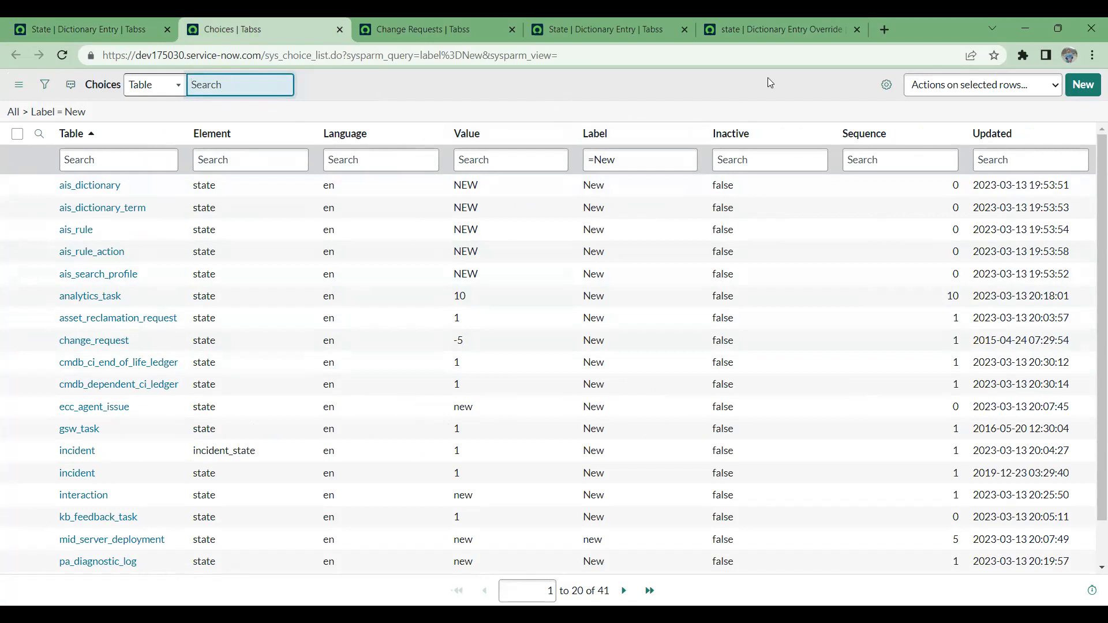
{"action": "left_click", "coordinate": [729, 27]}
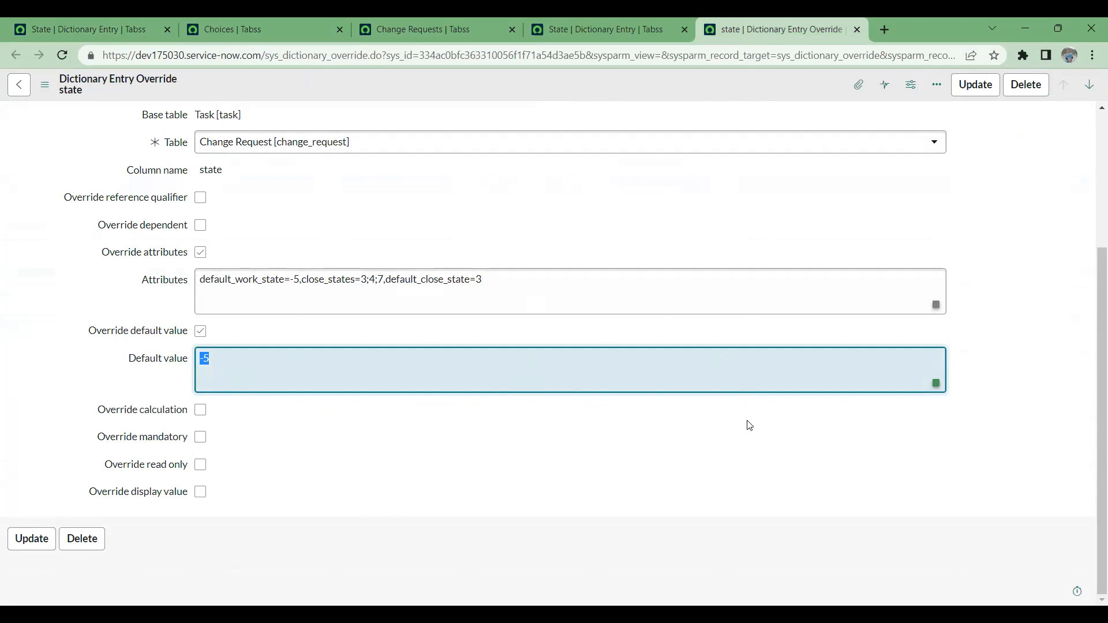
{"action": "scroll", "coordinate": [539, 278], "scroll_direction": "up", "scroll_amount": 3}
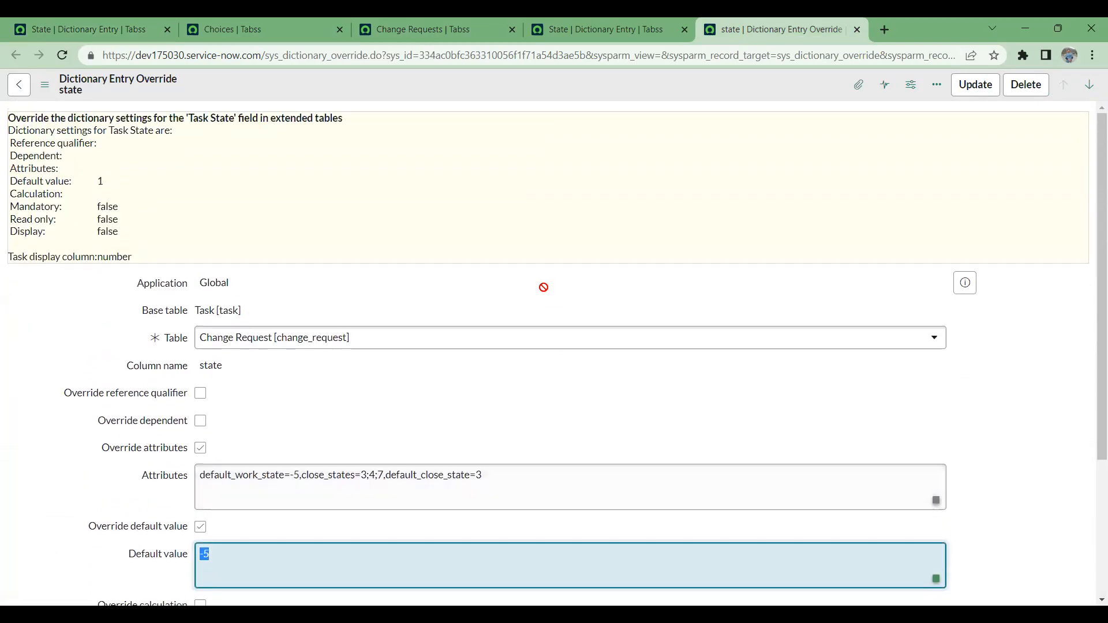
{"action": "left_click", "coordinate": [584, 23]}
{"action": "left_click", "coordinate": [389, 22]}
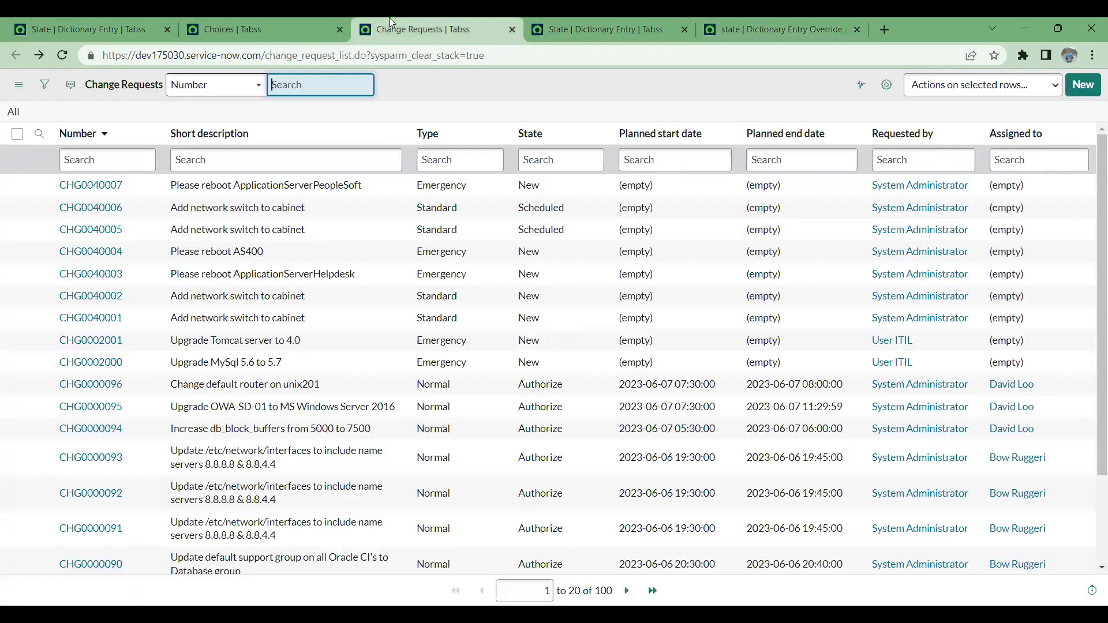
{"action": "left_click", "coordinate": [627, 23]}
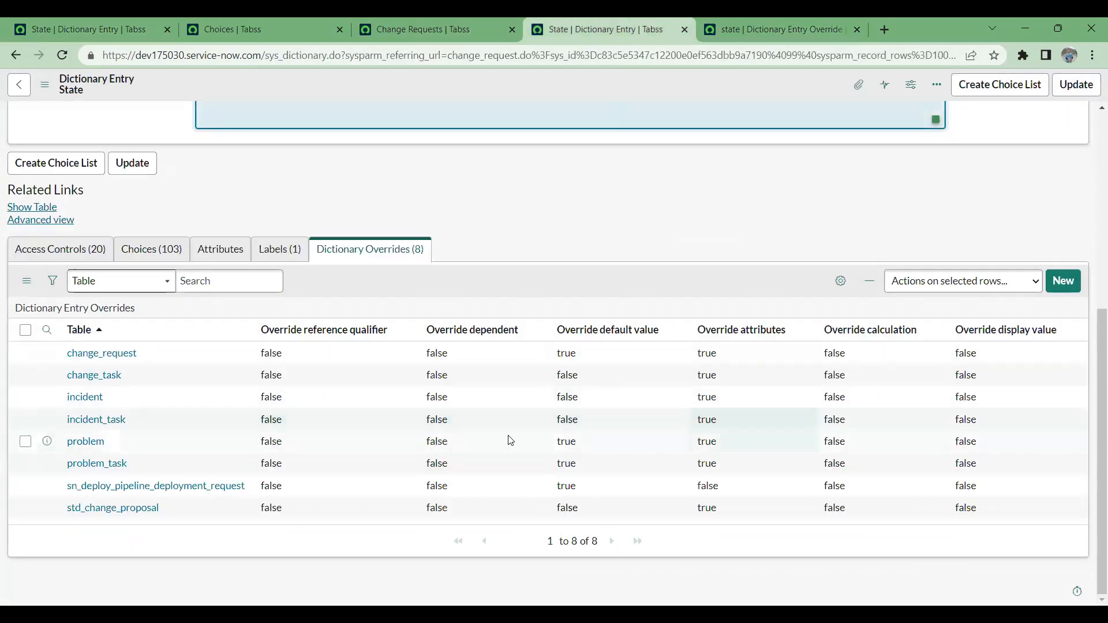
- Review the change_request override's settings against the Task State dictionary settings, highlight its Application and Base table fields, and close the record
{"action": "left_click", "coordinate": [759, 32]}
{"action": "scroll", "coordinate": [325, 413], "scroll_direction": "down", "scroll_amount": 2}
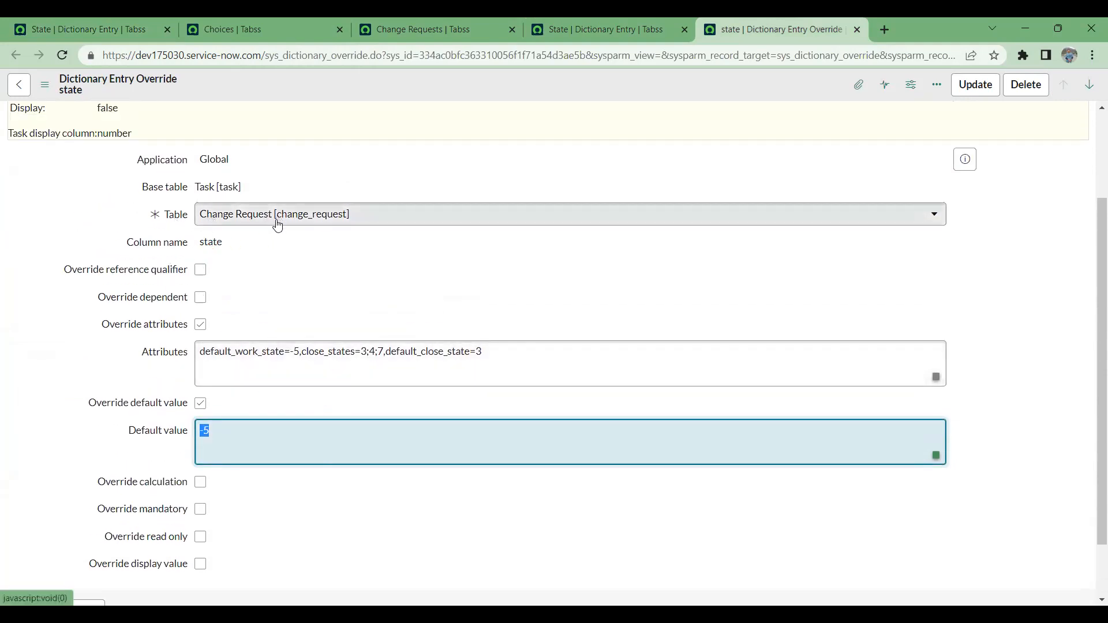
{"action": "scroll", "coordinate": [255, 432], "scroll_direction": "up", "scroll_amount": 2}
{"action": "scroll", "coordinate": [257, 432], "scroll_direction": "down", "scroll_amount": 3}
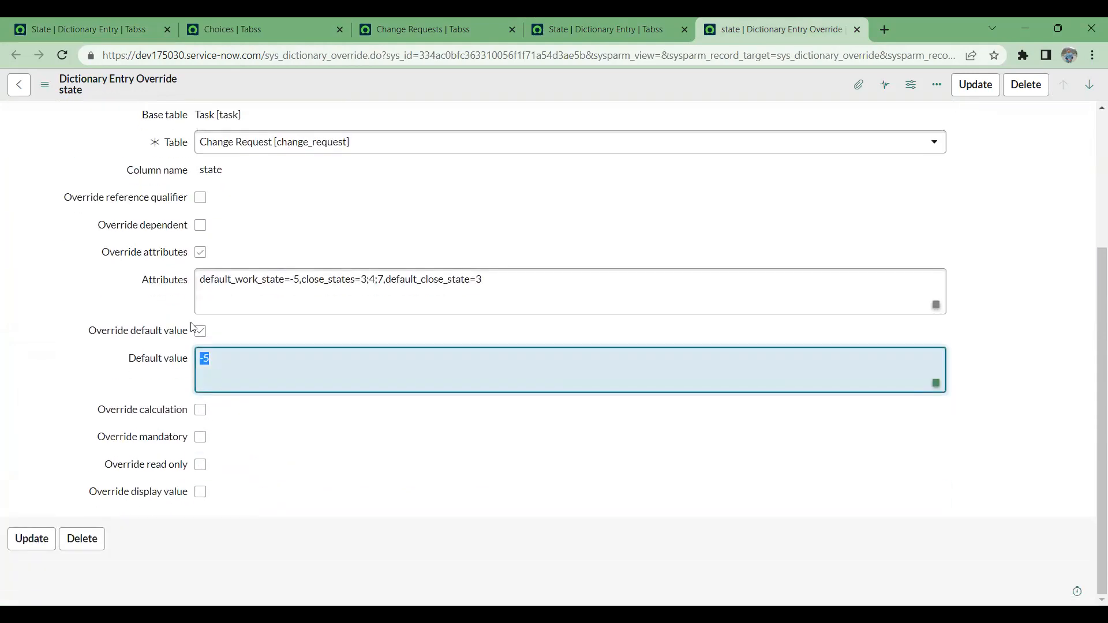
{"action": "scroll", "coordinate": [307, 304], "scroll_direction": "up", "scroll_amount": 2}
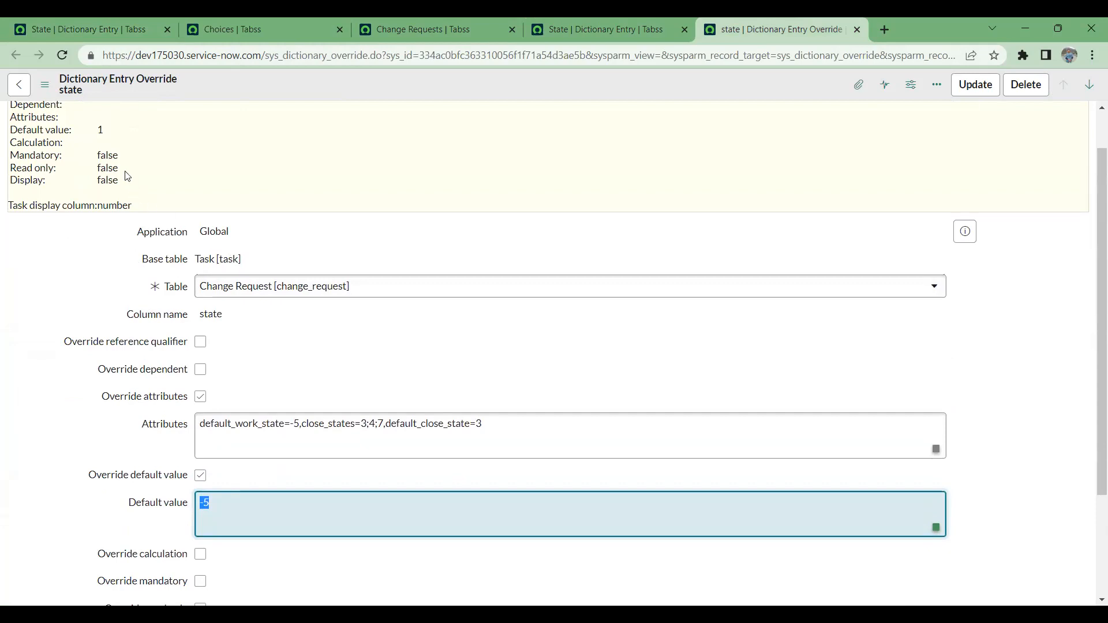
{"action": "left_click_drag", "start_coordinate": [143, 259], "coordinate": [128, 239]}
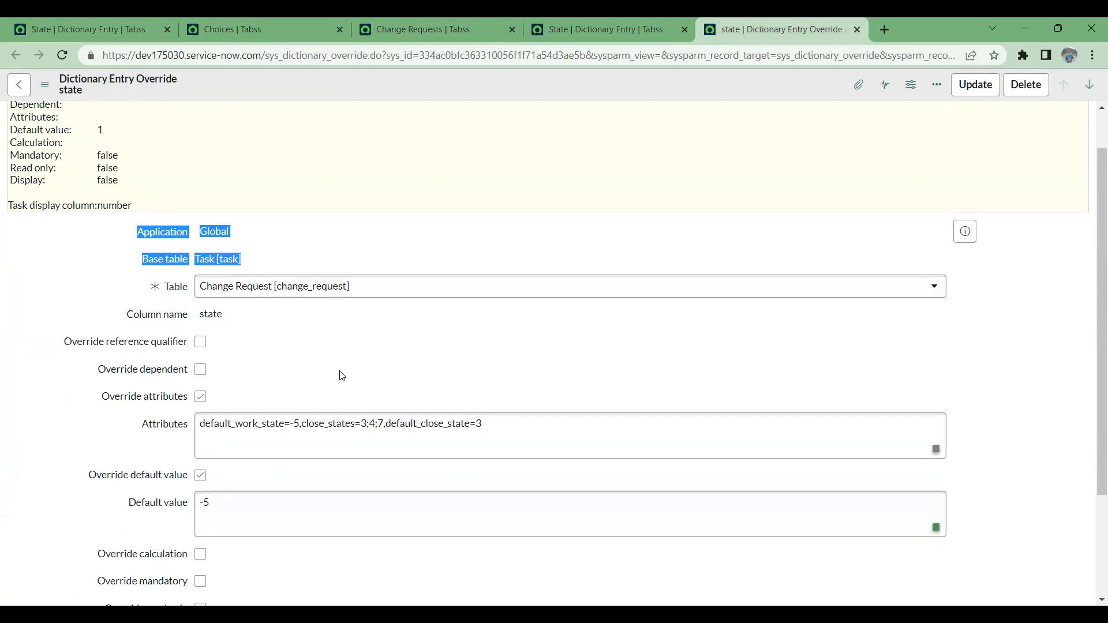
{"action": "scroll", "coordinate": [355, 354], "scroll_direction": "down", "scroll_amount": 3}
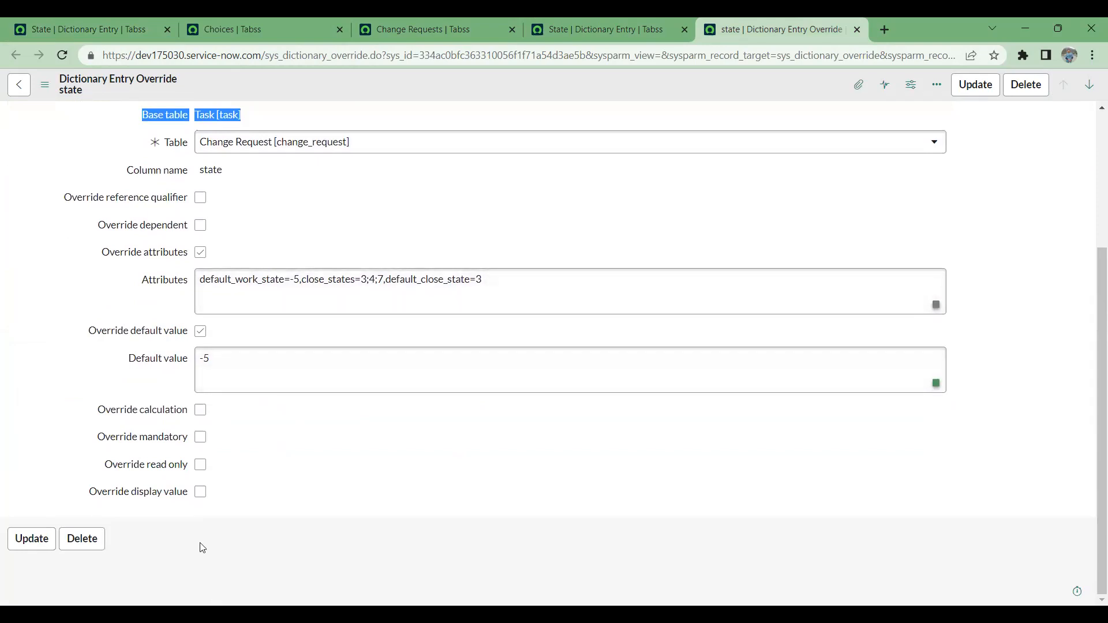
{"action": "scroll", "coordinate": [203, 548], "scroll_direction": "up", "scroll_amount": 4}
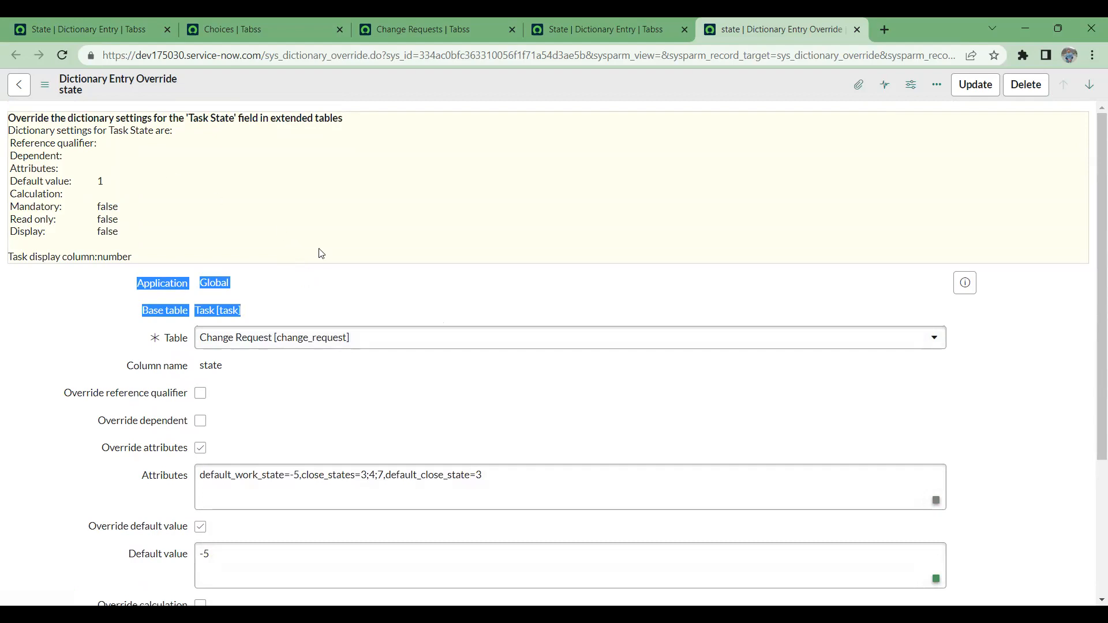
{"action": "left_click", "coordinate": [858, 30]}
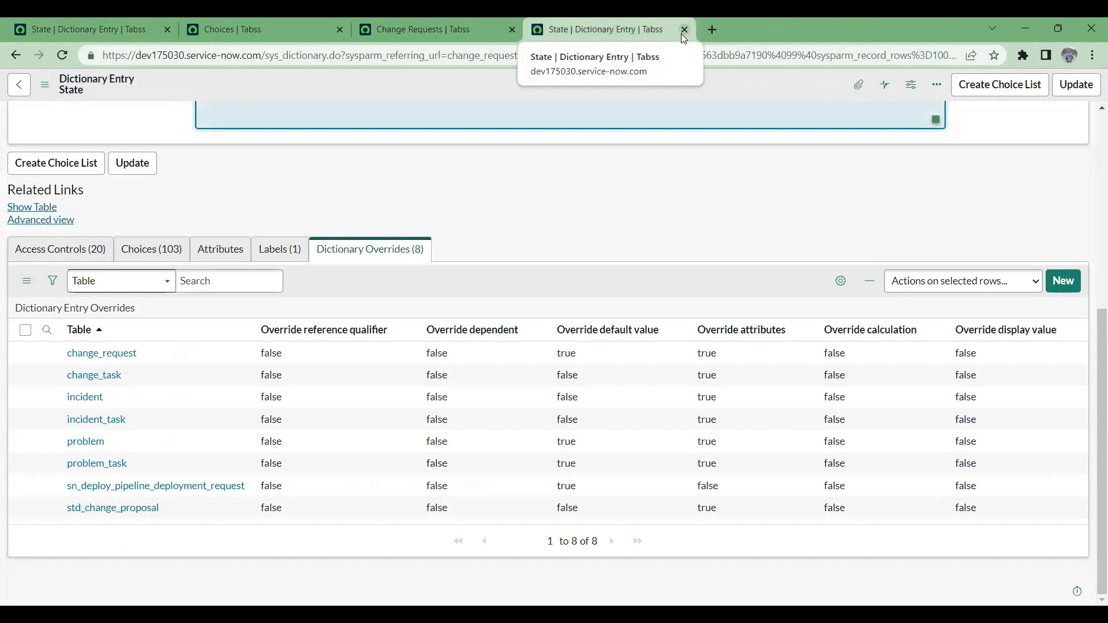
- Close the extra State dictionary entry, Choices and Change Requests tabs, leaving the original State dictionary entry open
{"action": "left_click", "coordinate": [584, 30]}
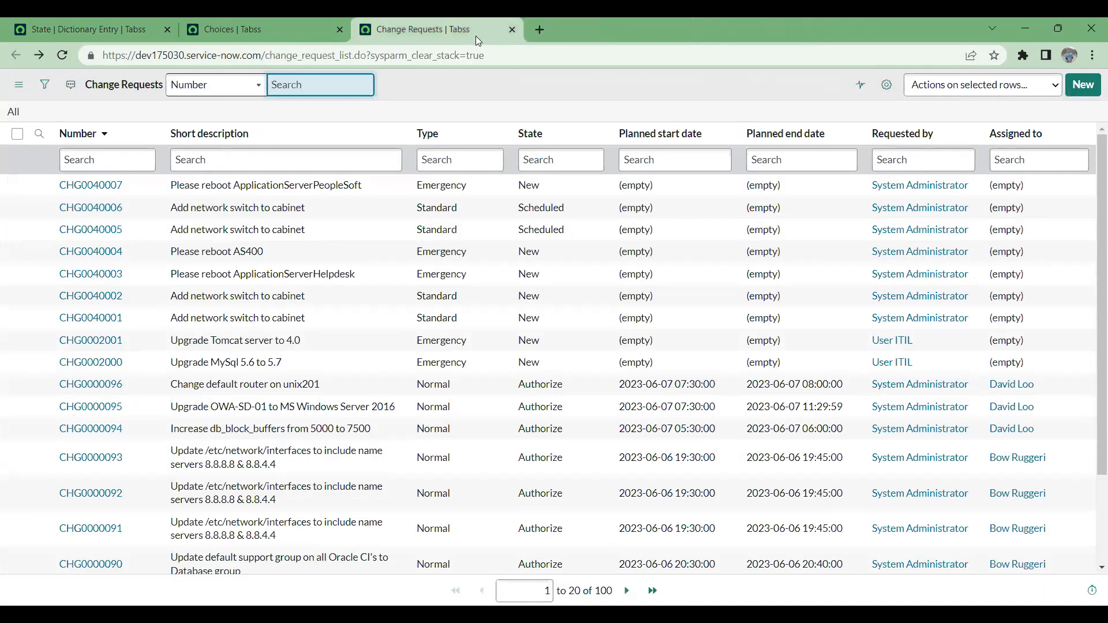
{"action": "left_click", "coordinate": [260, 24]}
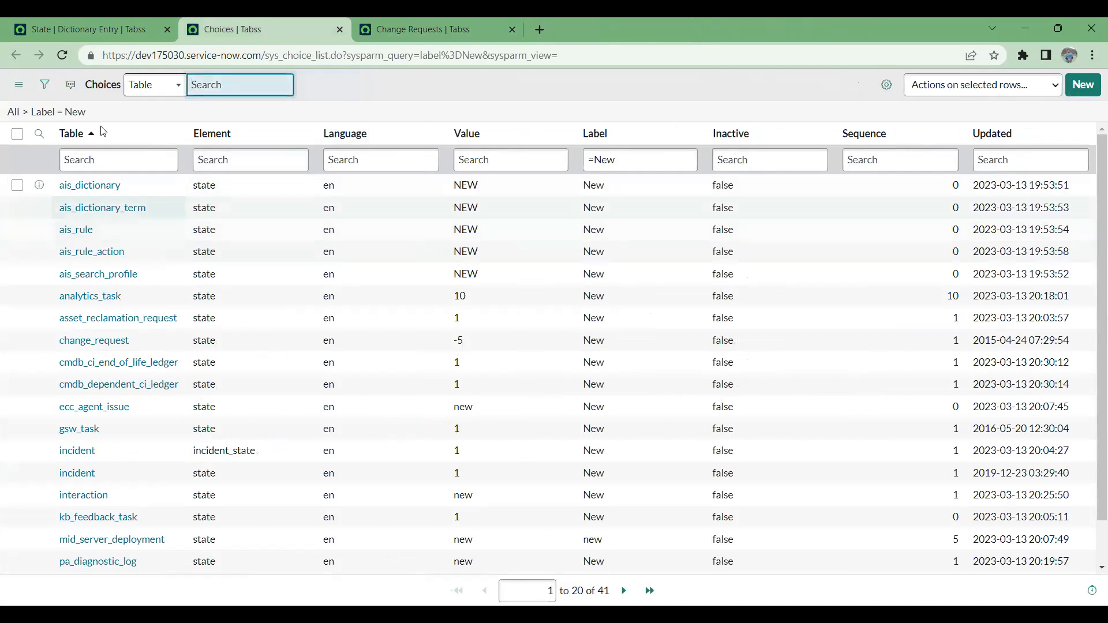
{"action": "left_click", "coordinate": [339, 30]}
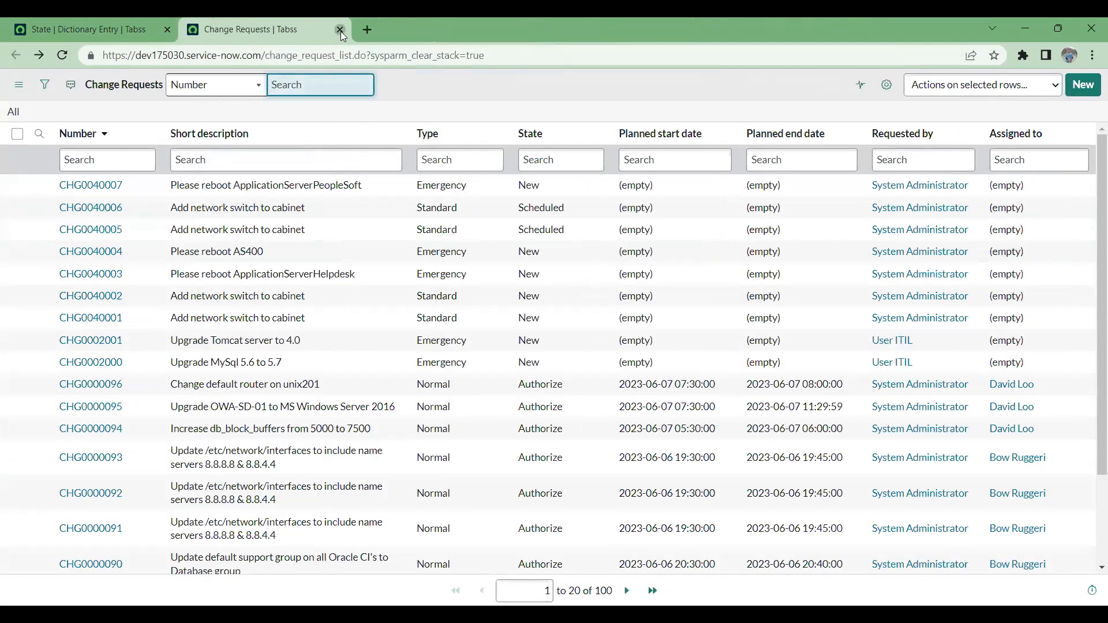
{"action": "left_click", "coordinate": [339, 30]}
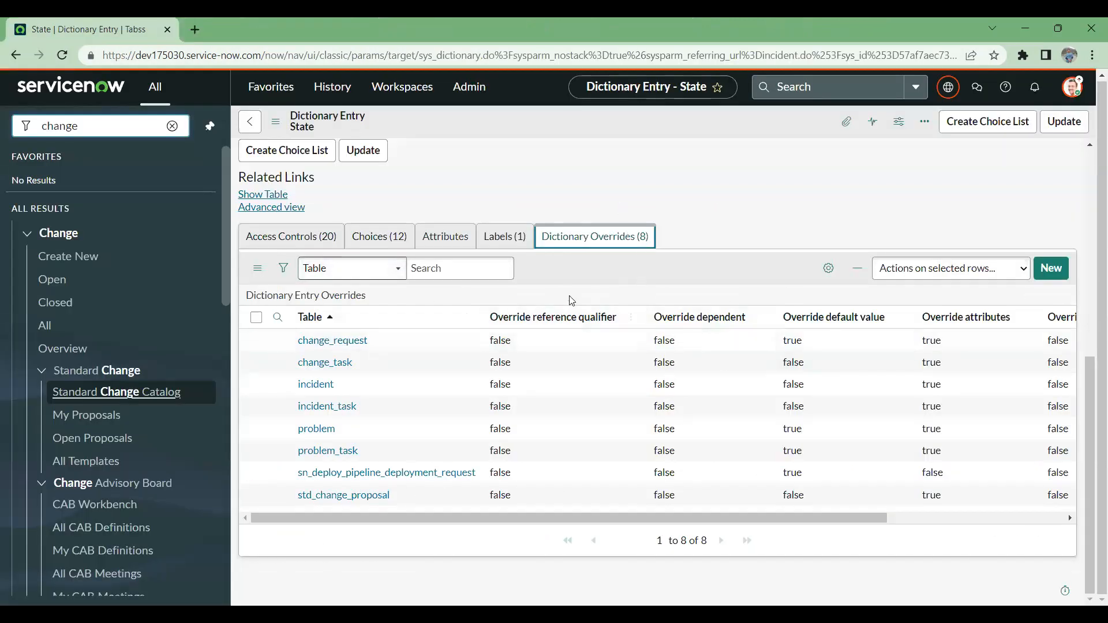
- Review the State entry's dictionary overrides, default value and Task table settings, and go back one page
{"action": "scroll", "coordinate": [600, 387], "scroll_direction": "up", "scroll_amount": 1}
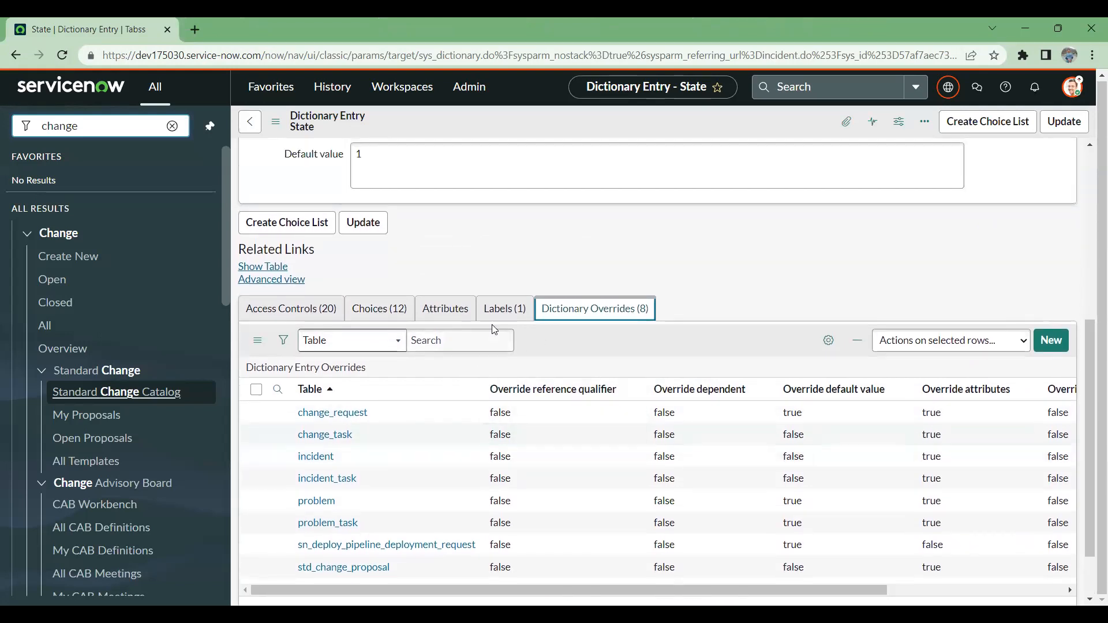
{"action": "scroll", "coordinate": [568, 347], "scroll_direction": "up", "scroll_amount": 5}
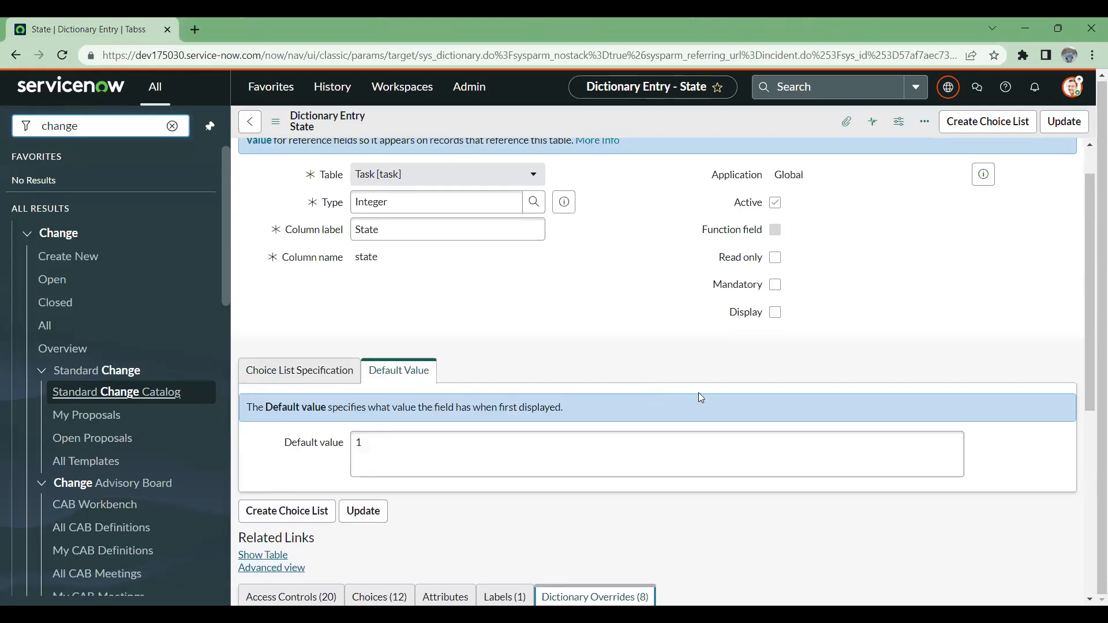
{"action": "left_click", "coordinate": [250, 121]}
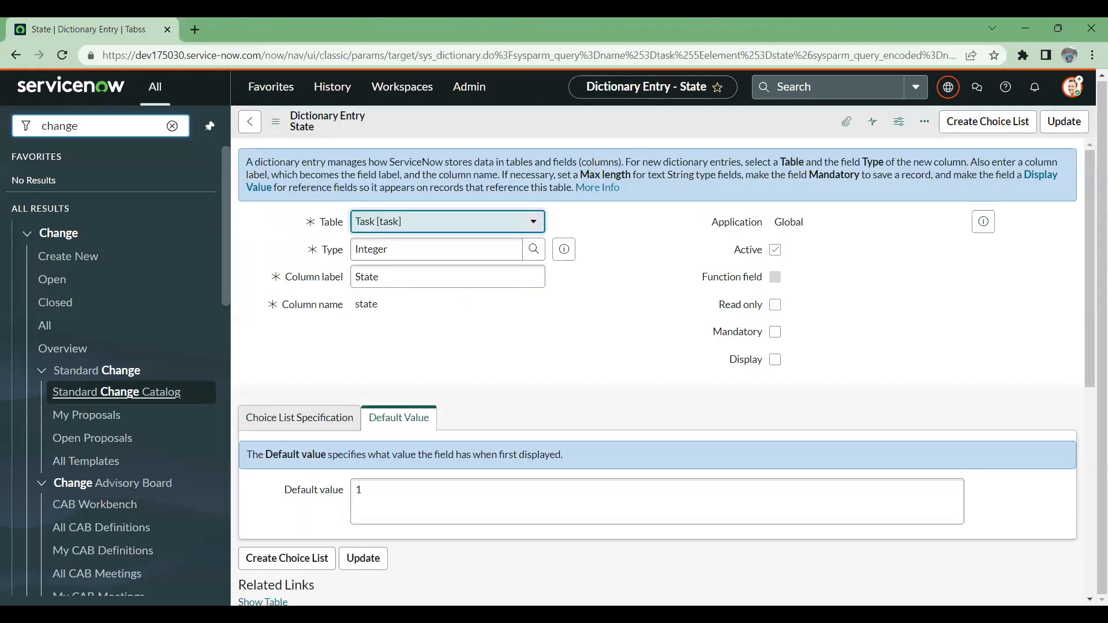
- Switch to the PowerPoint Topics Cover slide and highlight Form Design and Form Layout, followed by Dictionary, Dictionary Override and Type of Field usability
{"action": "key", "text": "alt+Tab"}
{"action": "left_click", "coordinate": [119, 307]}
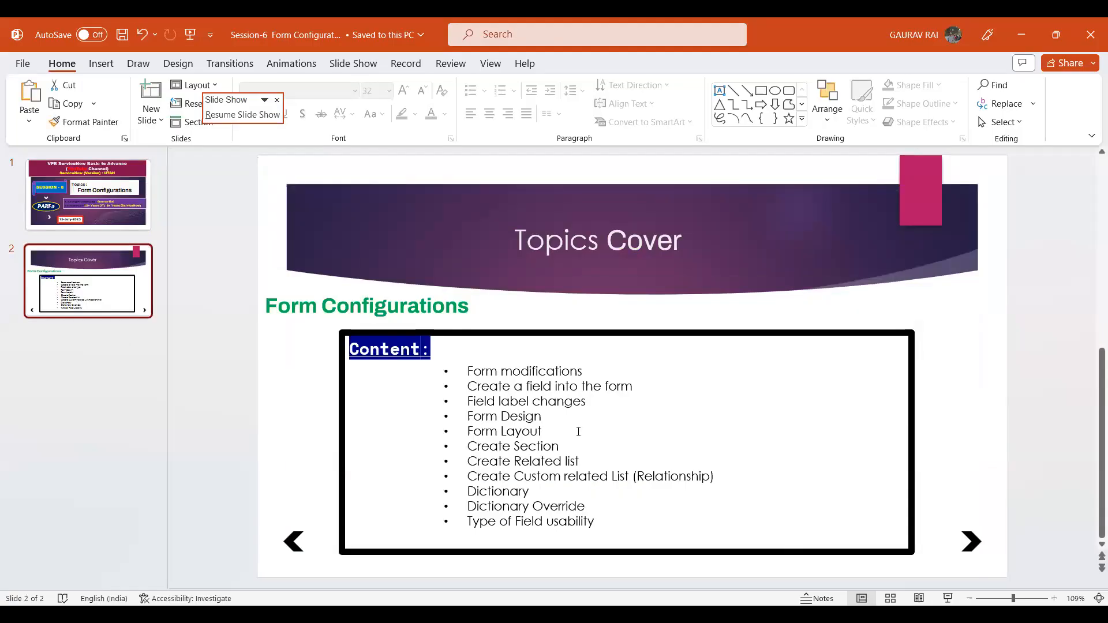
{"action": "left_click", "coordinate": [469, 403]}
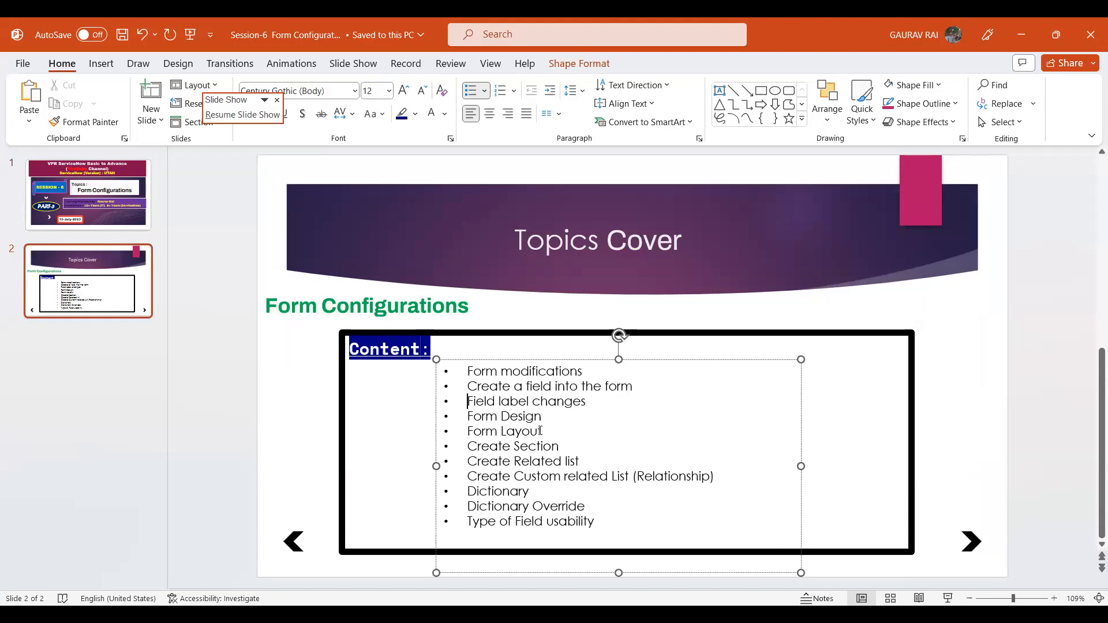
{"action": "left_click_drag", "start_coordinate": [540, 431], "coordinate": [468, 413]}
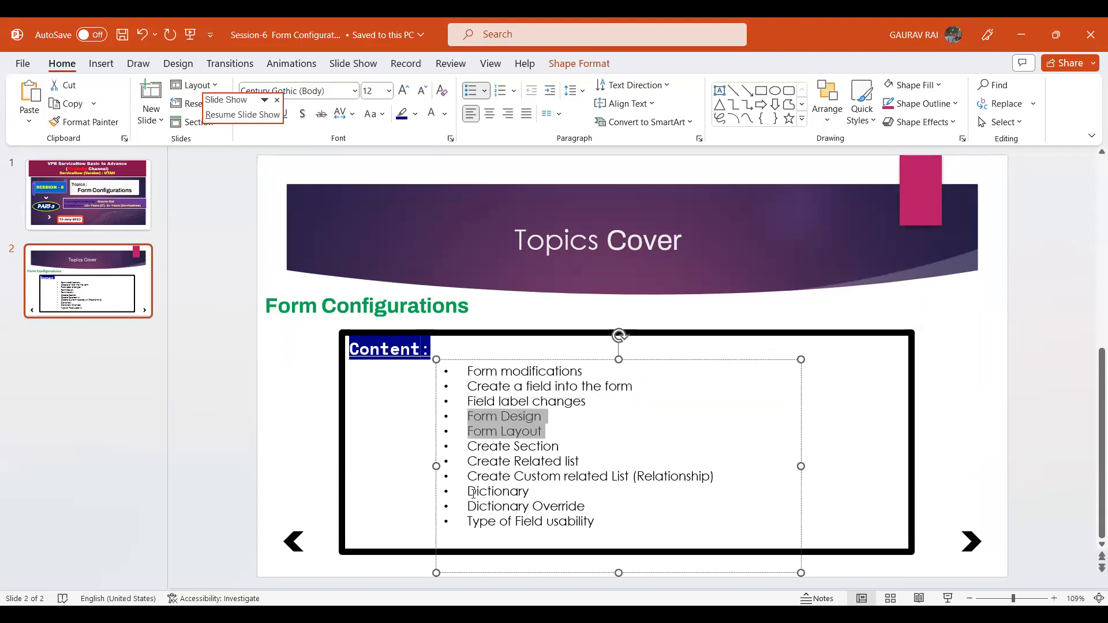
{"action": "left_click_drag", "start_coordinate": [600, 521], "coordinate": [490, 495]}
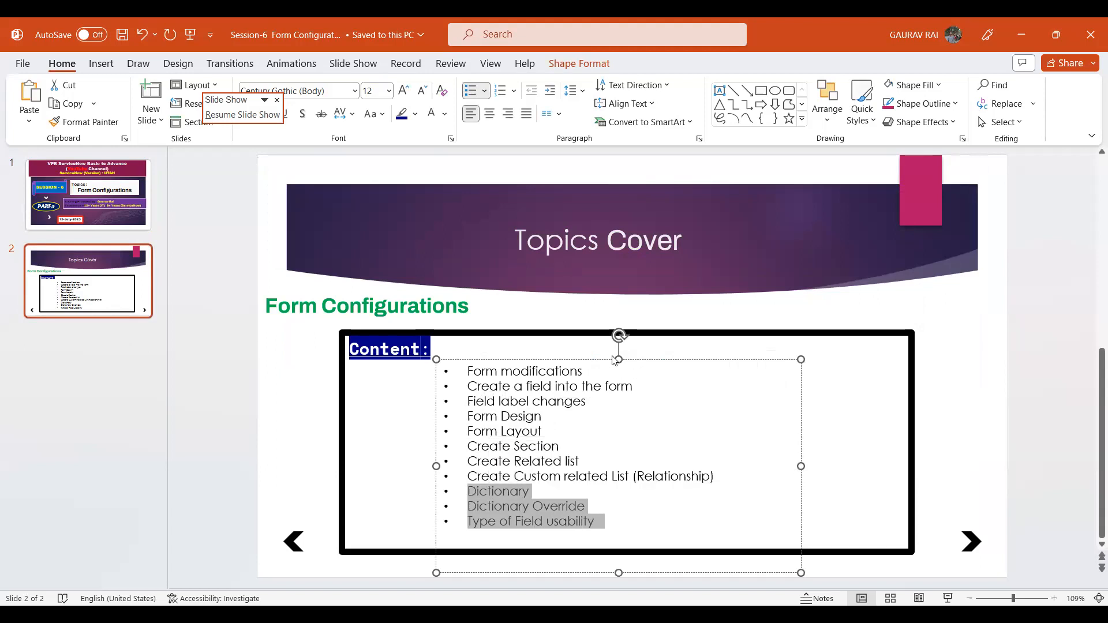
- Select the navigator filter text in ServiceNow, and return to PowerPoint to highlight Field label changes, Form Design and Form Layout
{"action": "key", "text": "alt+Tab"}
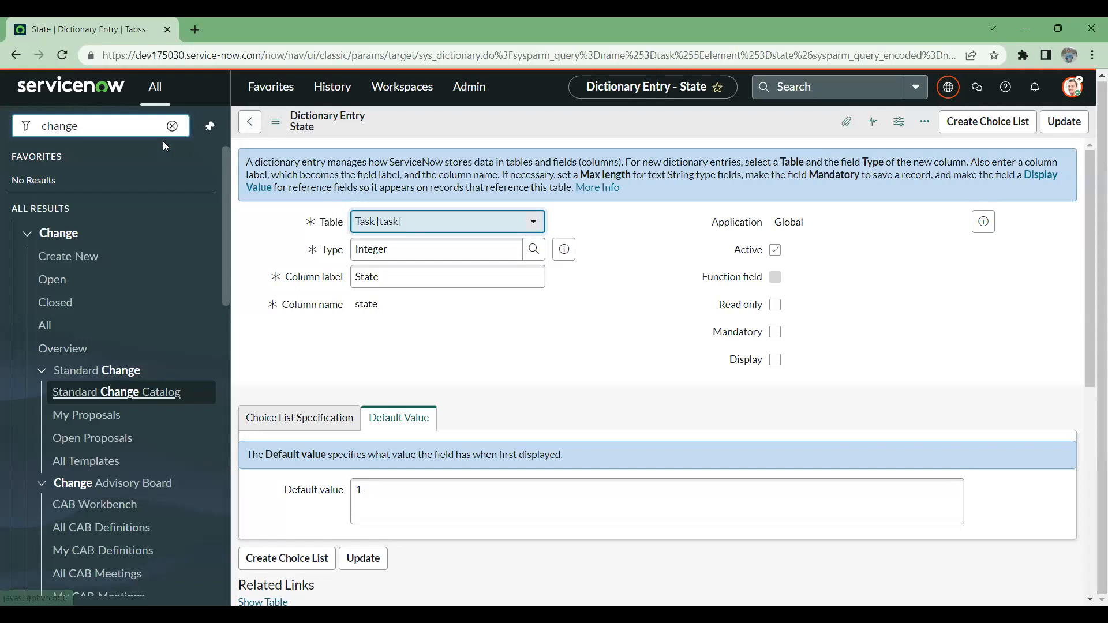
{"action": "left_click", "coordinate": [105, 124]}
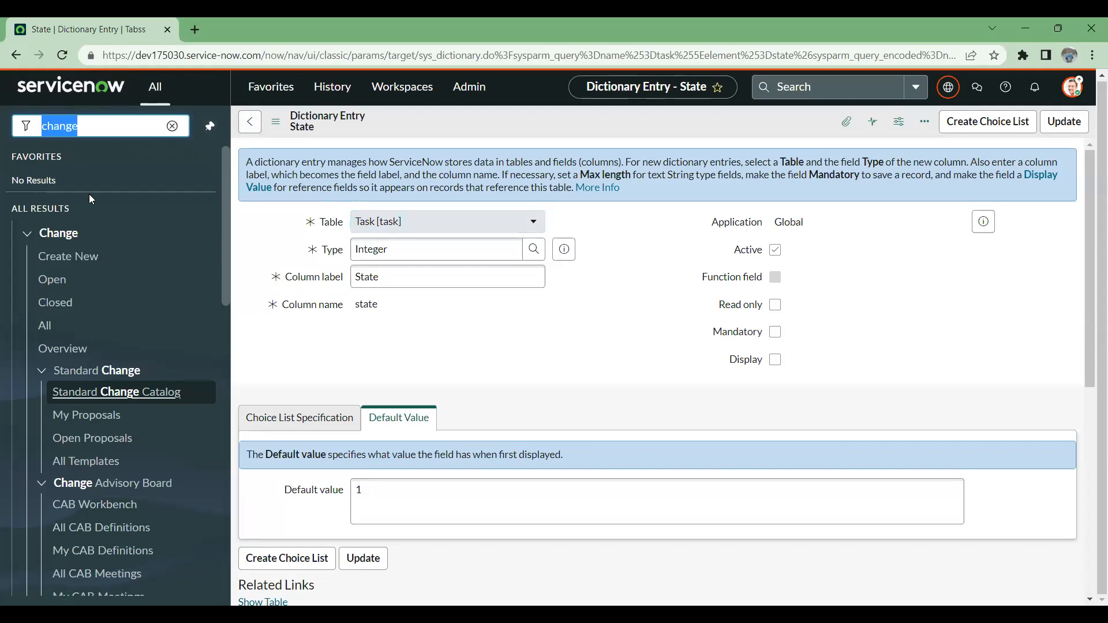
{"action": "key", "text": "alt+Tab"}
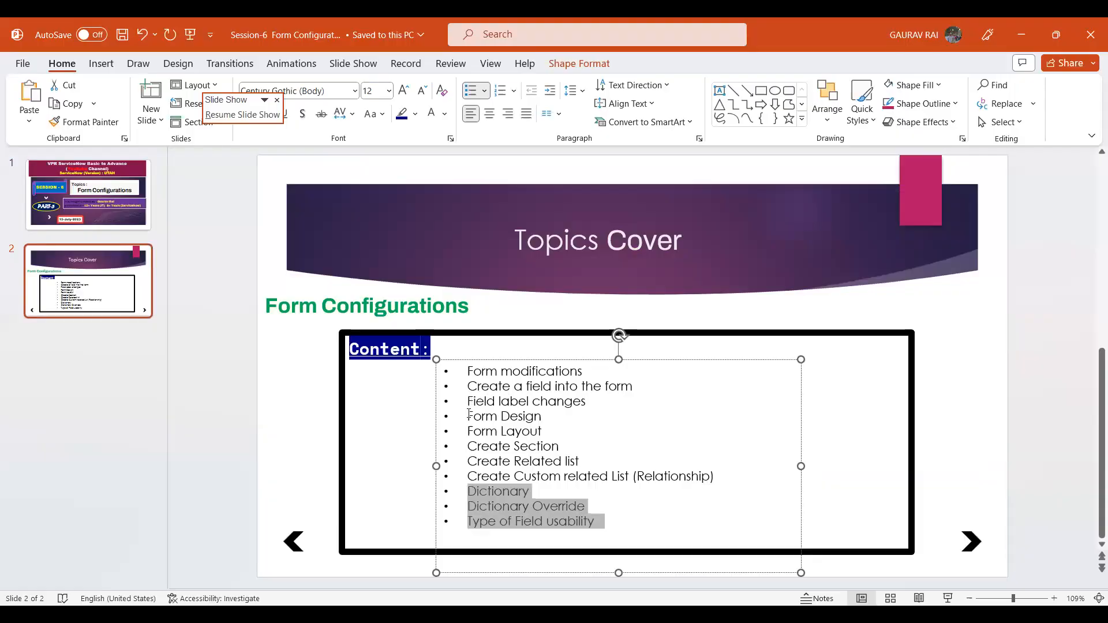
{"action": "left_click_drag", "start_coordinate": [465, 400], "coordinate": [607, 400]}
{"action": "left_click_drag", "start_coordinate": [469, 416], "coordinate": [542, 428]}
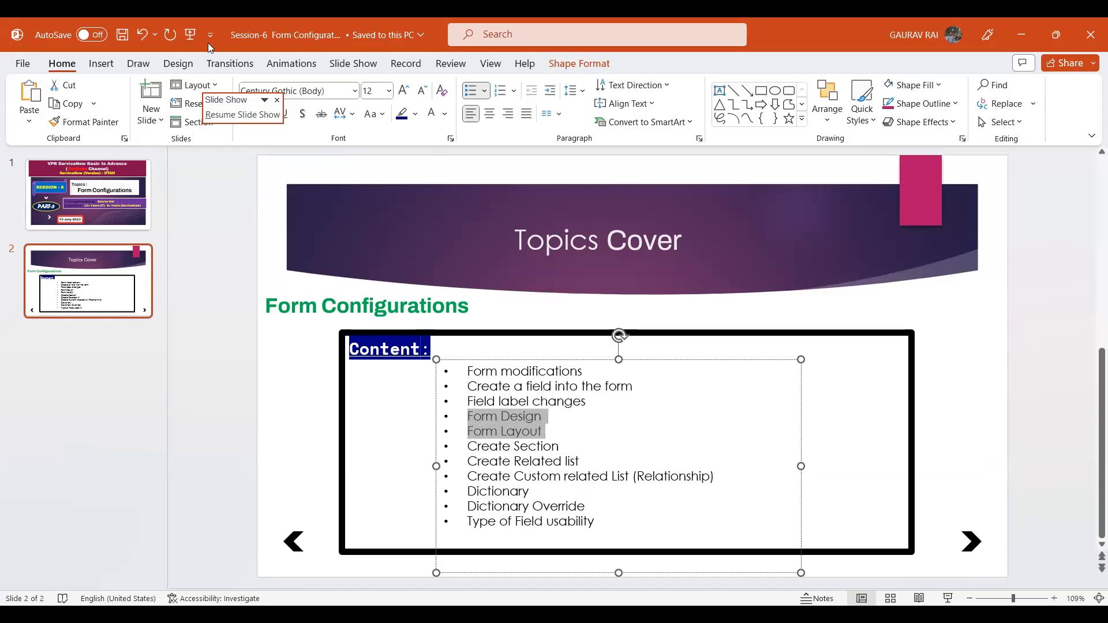
- Switch to ServiceNow, filter the navigator for incident, and open the incident about being unable to access the shared folder
{"action": "key", "text": "alt+Tab"}
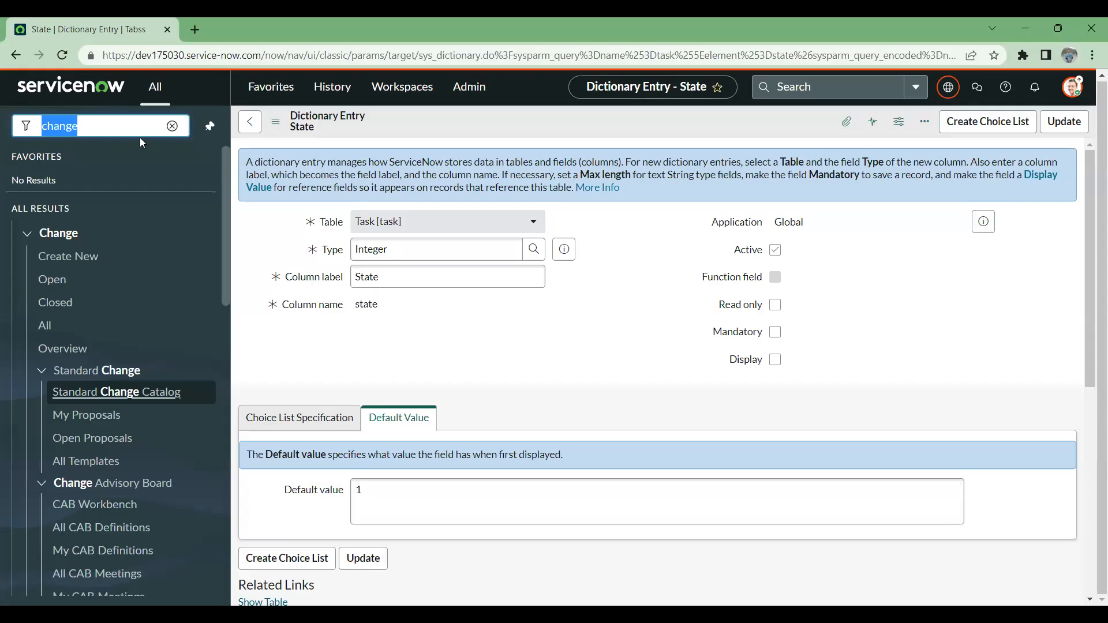
{"action": "type", "text": "incident"}
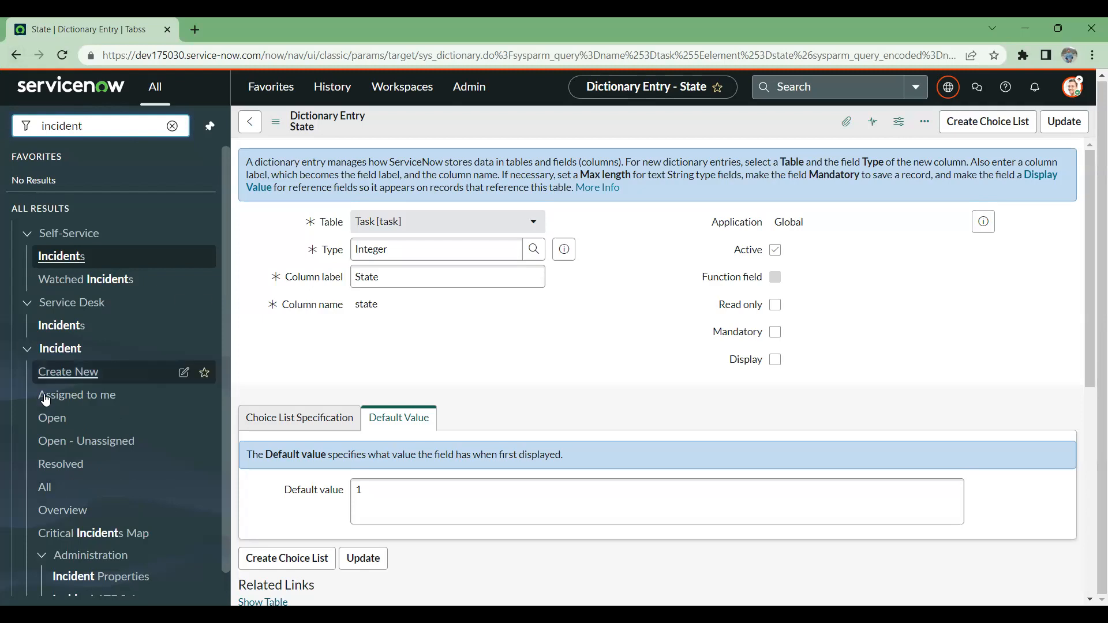
{"action": "left_click", "coordinate": [69, 419]}
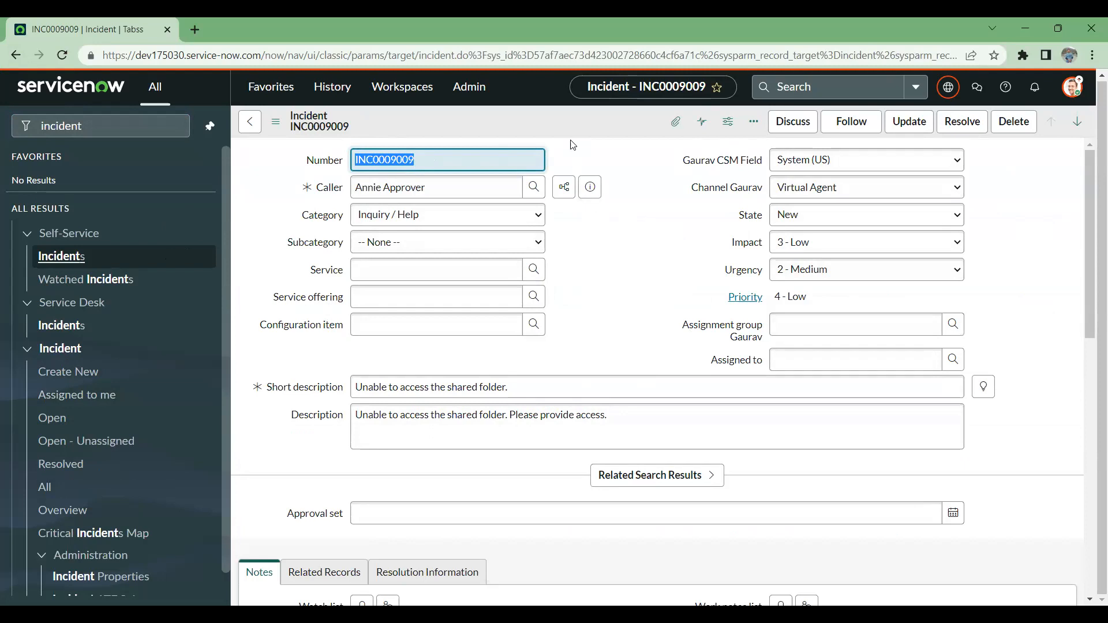
- Show the Configure options available for the incident form, including Form Design and Form Layout
{"action": "left_click", "coordinate": [575, 123]}
{"action": "right_click", "coordinate": [572, 119]}
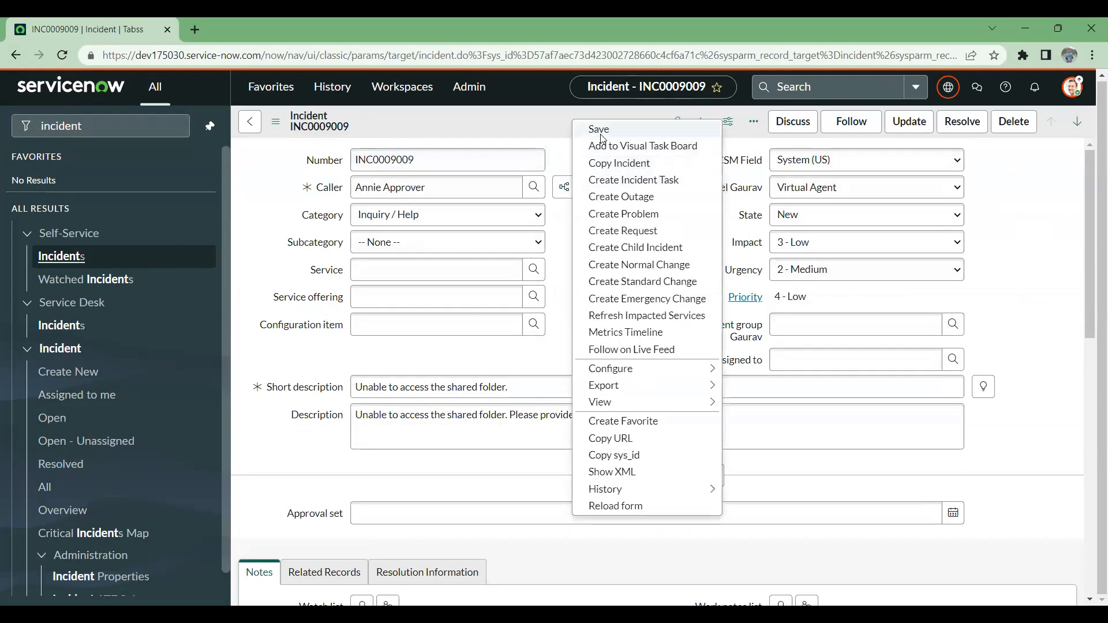
{"action": "left_click", "coordinate": [568, 213]}
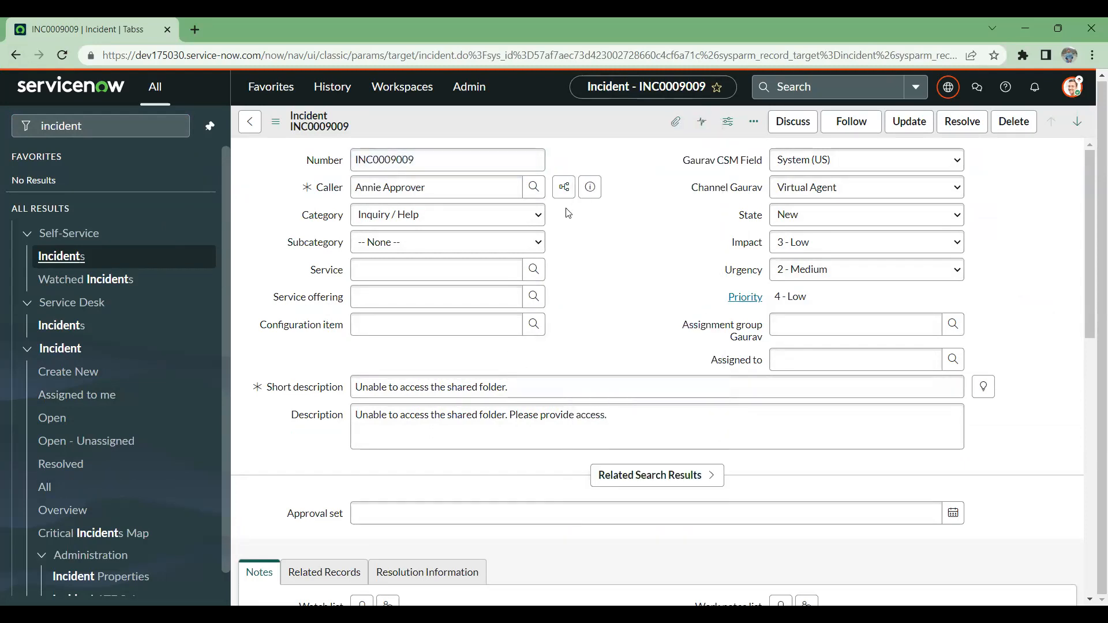
{"action": "right_click", "coordinate": [572, 123]}
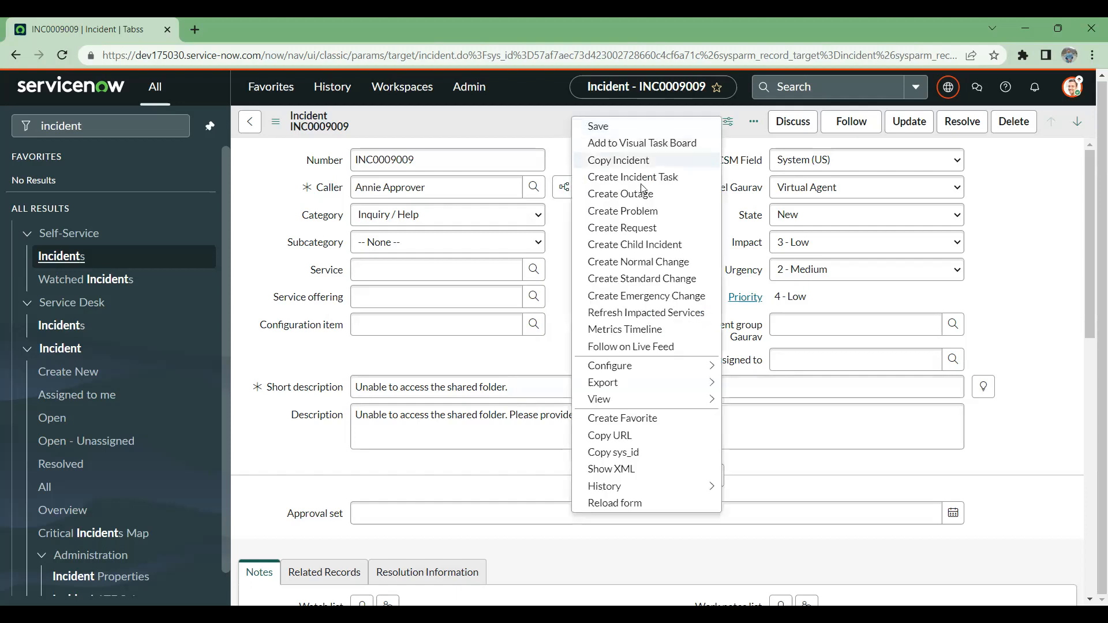
{"action": "mouse_move", "coordinate": [683, 372]}
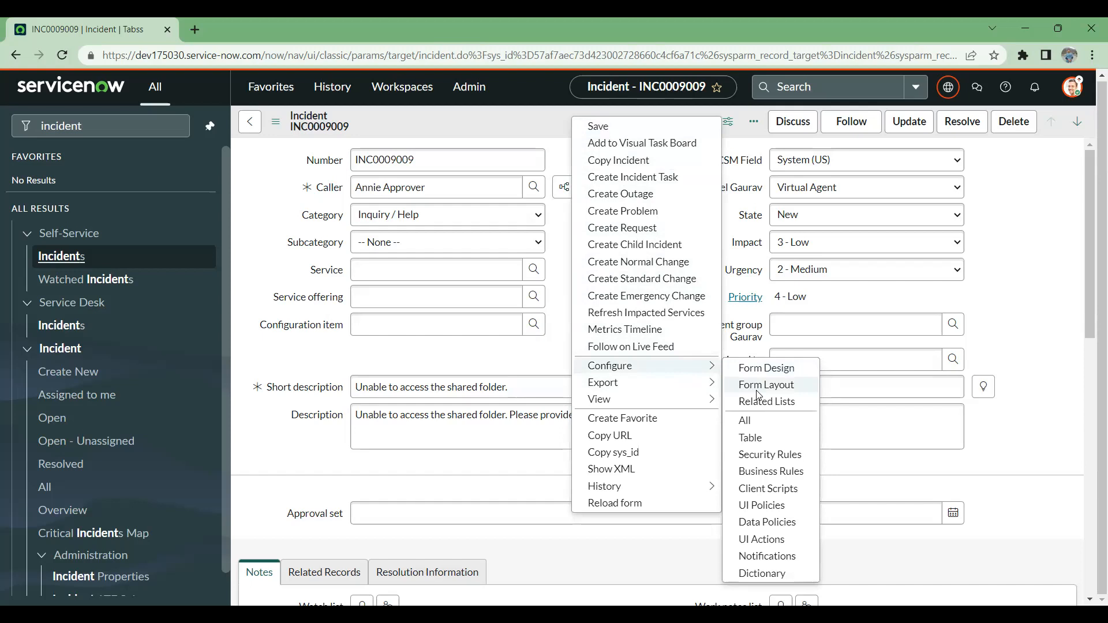
{"action": "left_click", "coordinate": [494, 149]}
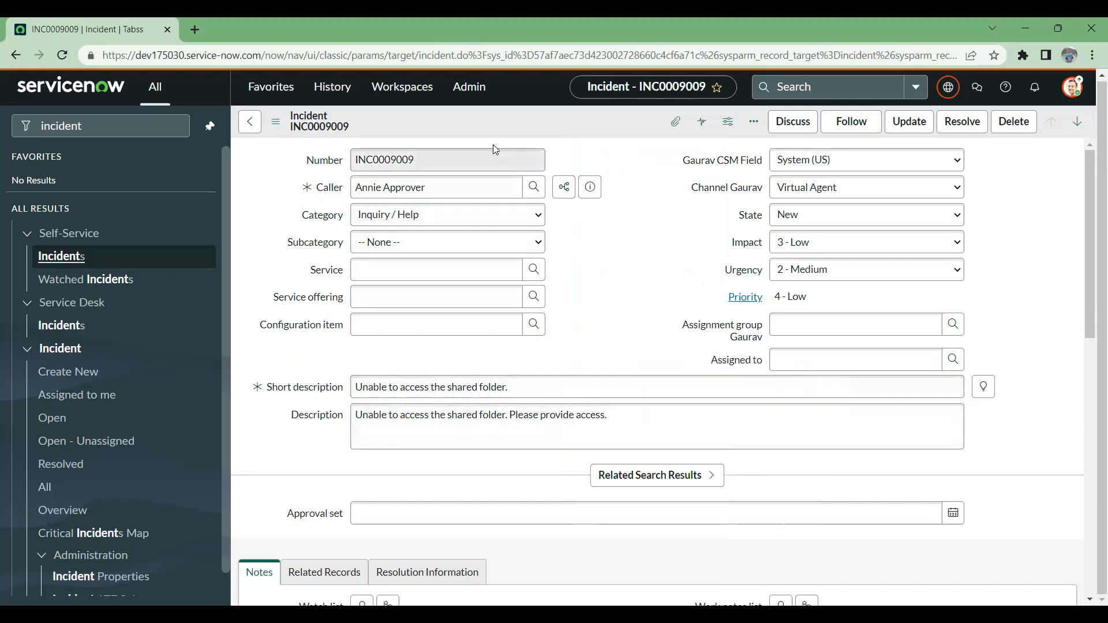
{"action": "right_click", "coordinate": [527, 114]}
{"action": "mouse_move", "coordinate": [637, 371]}
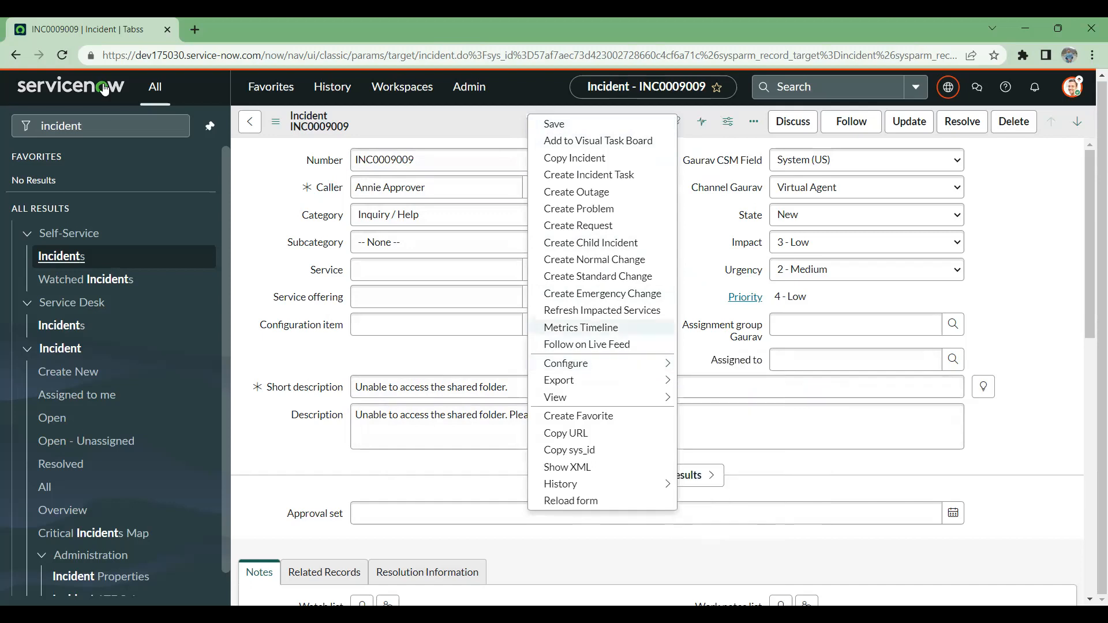
- Duplicate the incident's browser tab twice so the same record is open in three tabs
{"action": "right_click", "coordinate": [100, 32]}
{"action": "left_click", "coordinate": [171, 148]}
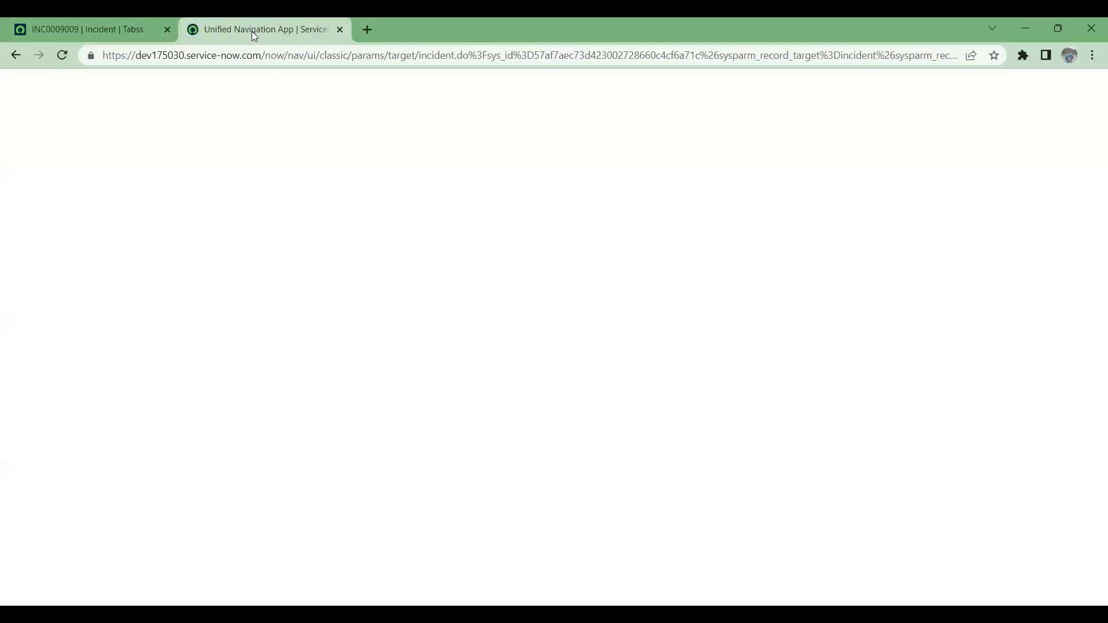
{"action": "right_click", "coordinate": [251, 31]}
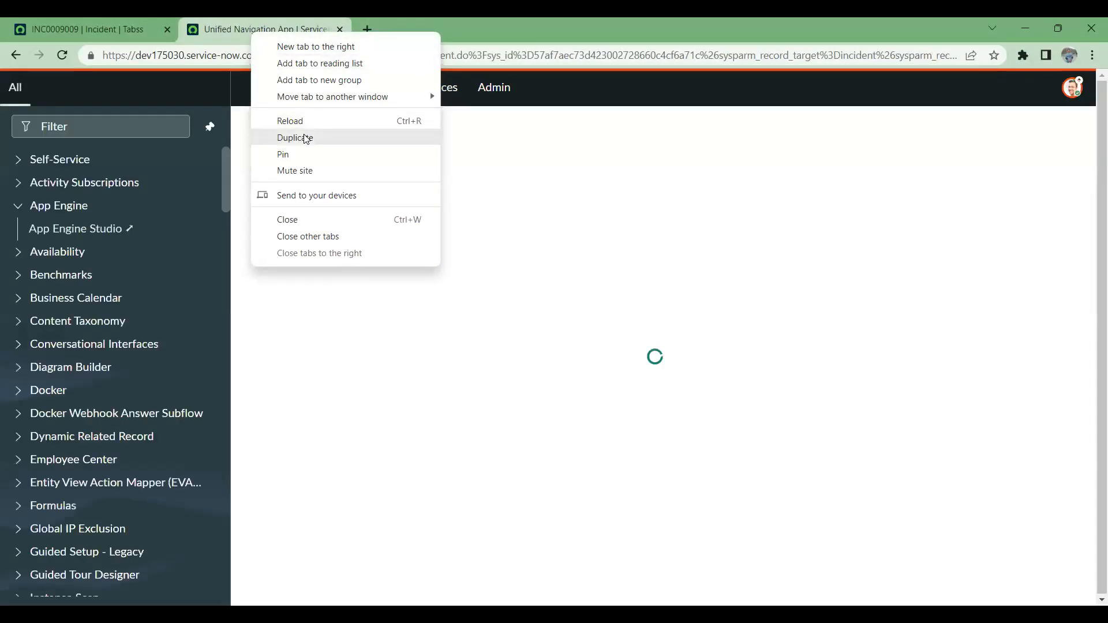
{"action": "left_click", "coordinate": [306, 138]}
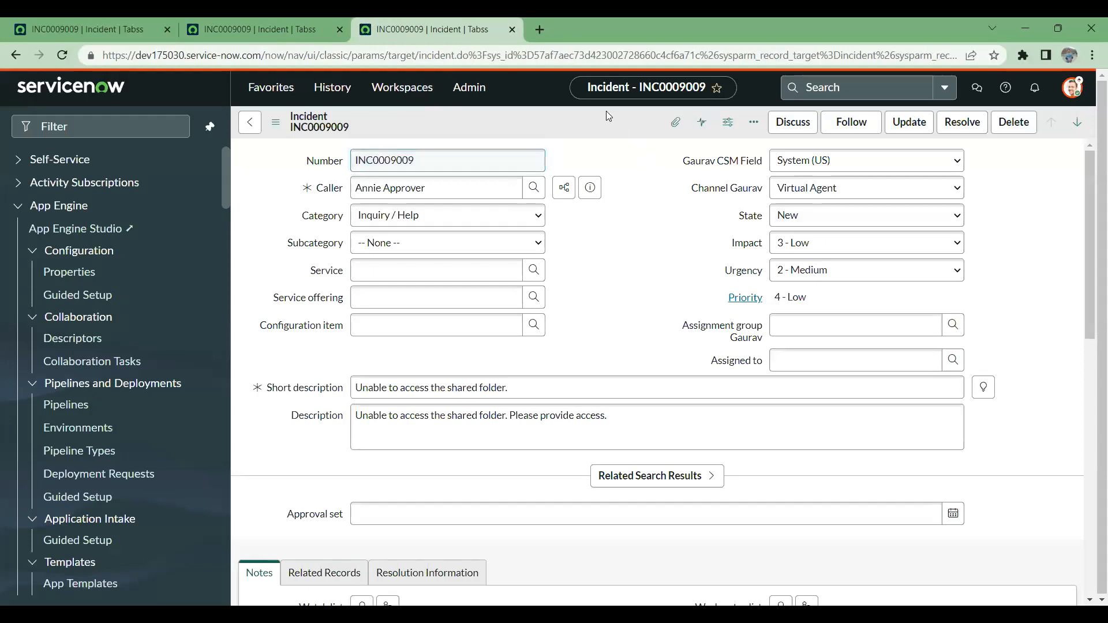
- Open Form Design for the incident form from the third incident tab
{"action": "right_click", "coordinate": [606, 113]}
{"action": "mouse_move", "coordinate": [689, 360]}
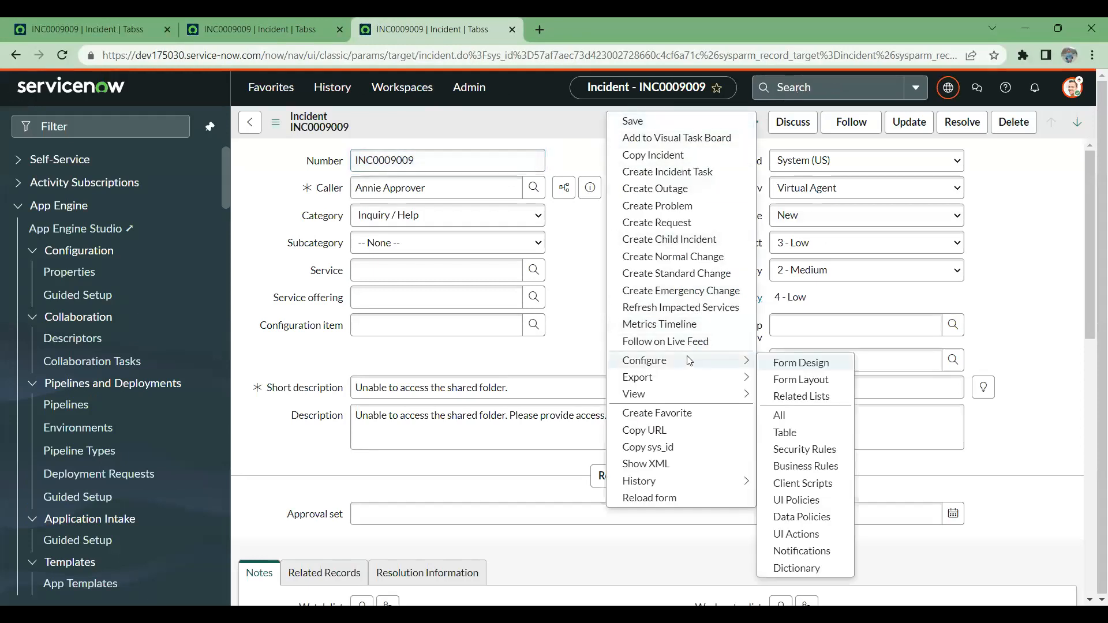
{"action": "left_click", "coordinate": [836, 362]}
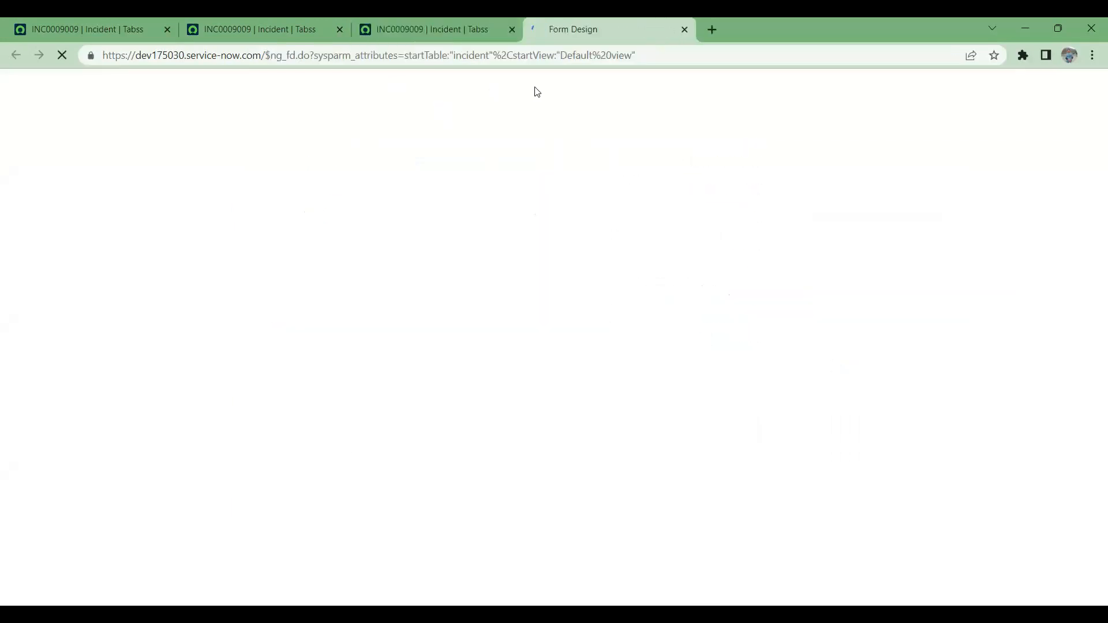
- Return to the second incident tab and bring up the form's configuration commands
{"action": "right_click", "coordinate": [262, 31]}
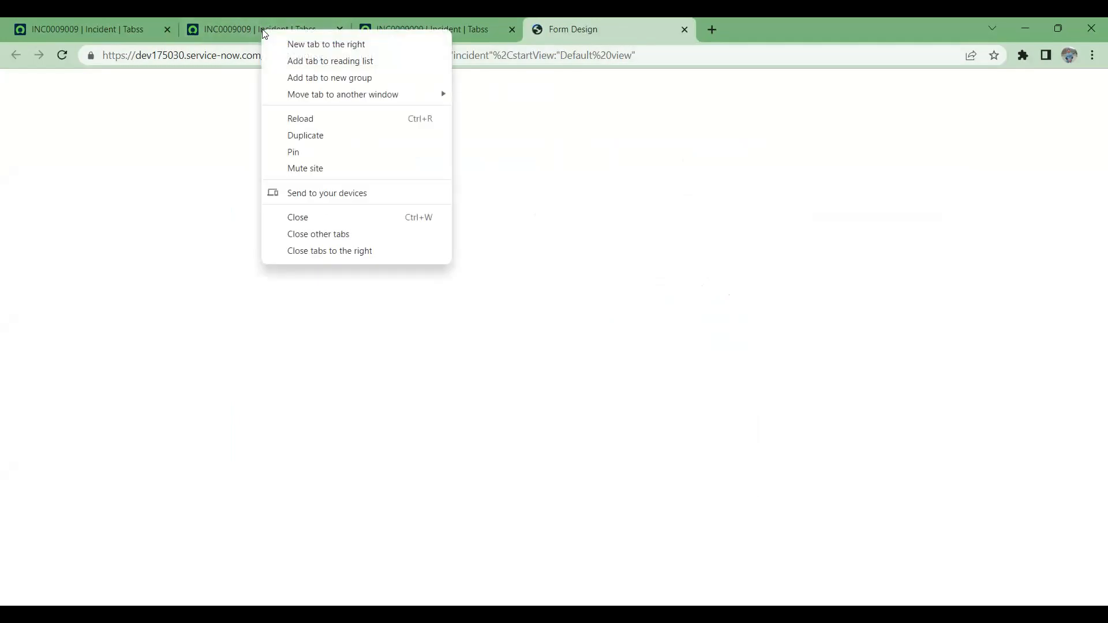
{"action": "left_click", "coordinate": [263, 29]}
{"action": "right_click", "coordinate": [567, 125]}
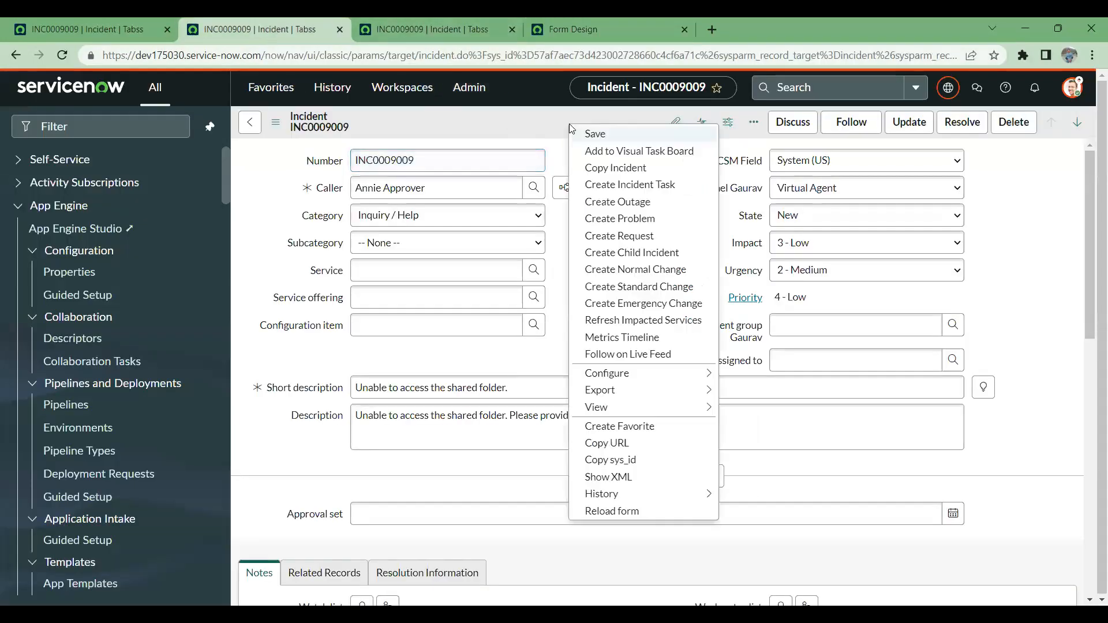